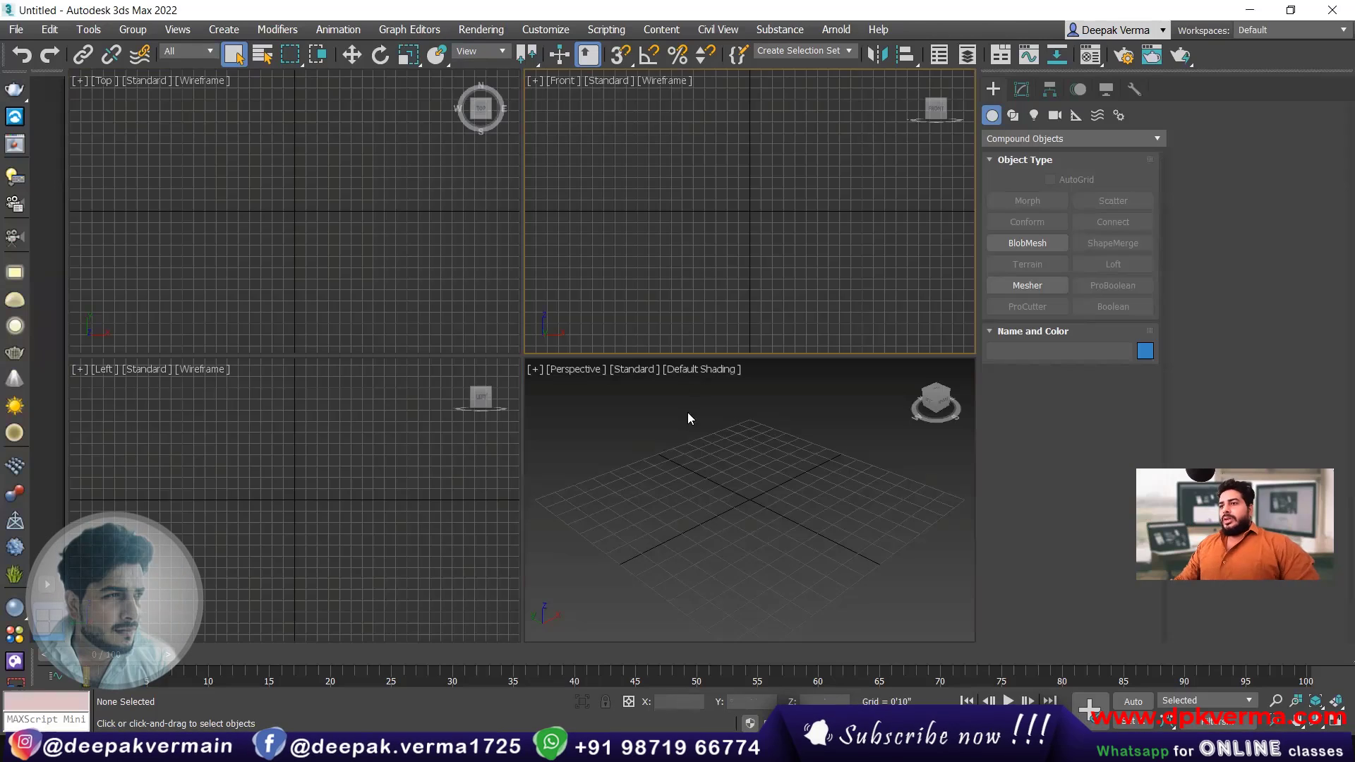
- In a maximized Perspective view, draw a standard primitive box about 0'6 1/2" long, 10'6 1/2" wide and 4'4 1/2" high
{"action": "left_click", "coordinate": [690, 423]}
{"action": "key", "text": "alt+w"}
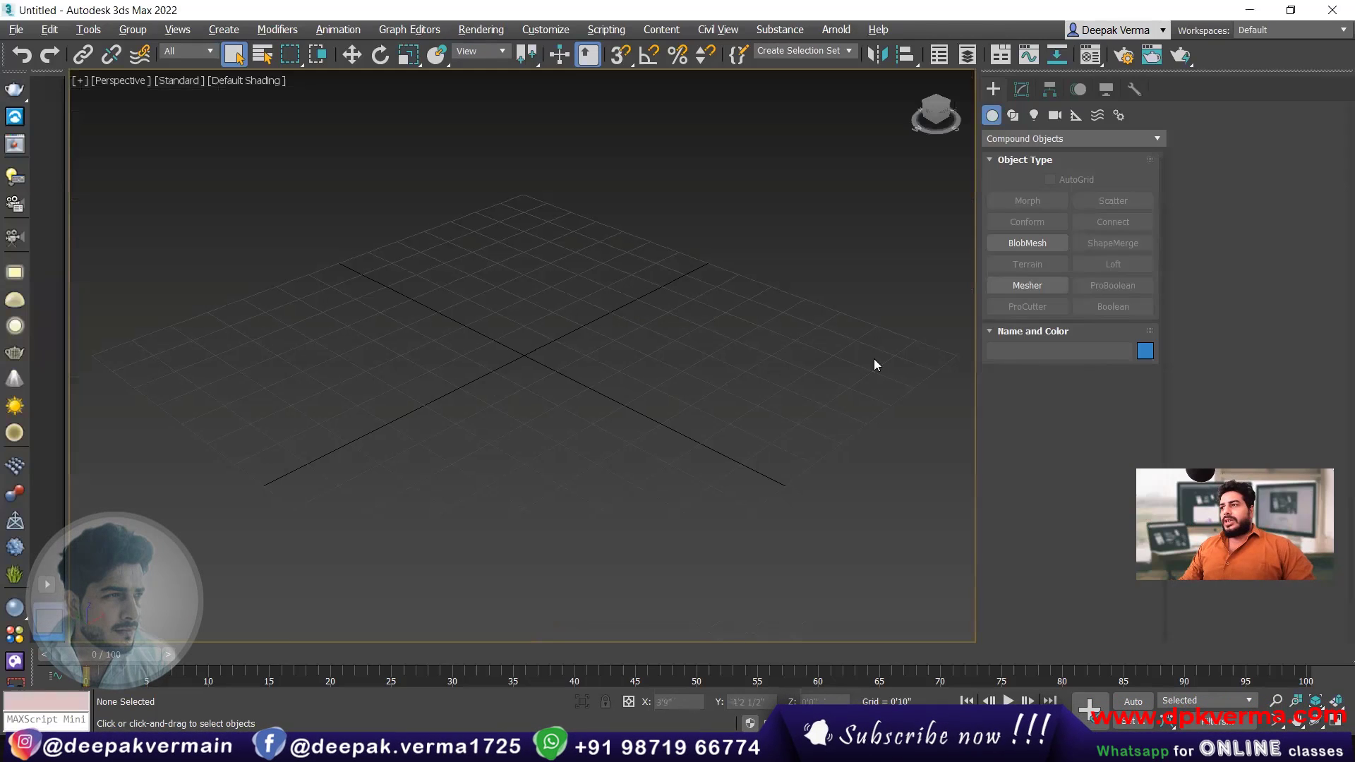
{"action": "left_click", "coordinate": [1022, 141]}
{"action": "left_click", "coordinate": [1015, 157]}
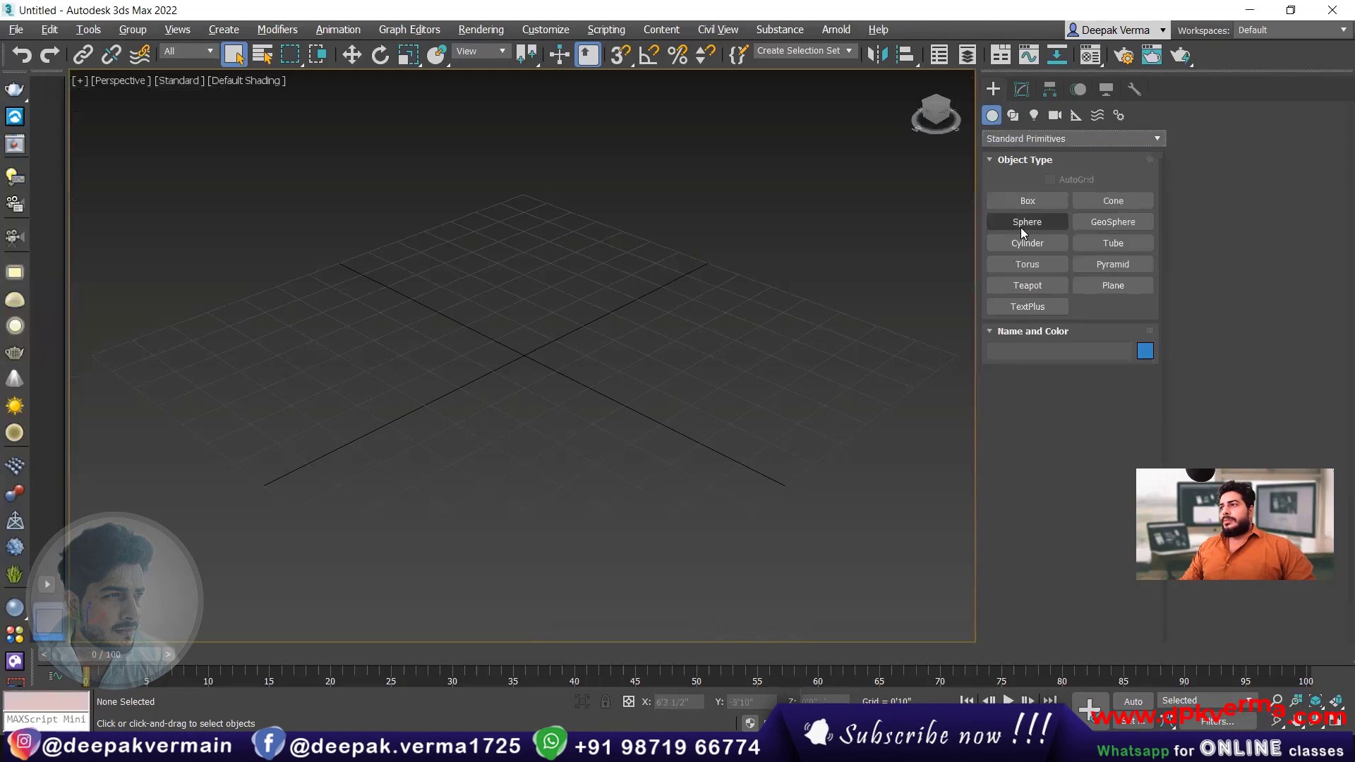
{"action": "left_click", "coordinate": [1028, 200]}
{"action": "scroll", "coordinate": [408, 442], "scroll_direction": "down", "scroll_amount": 3}
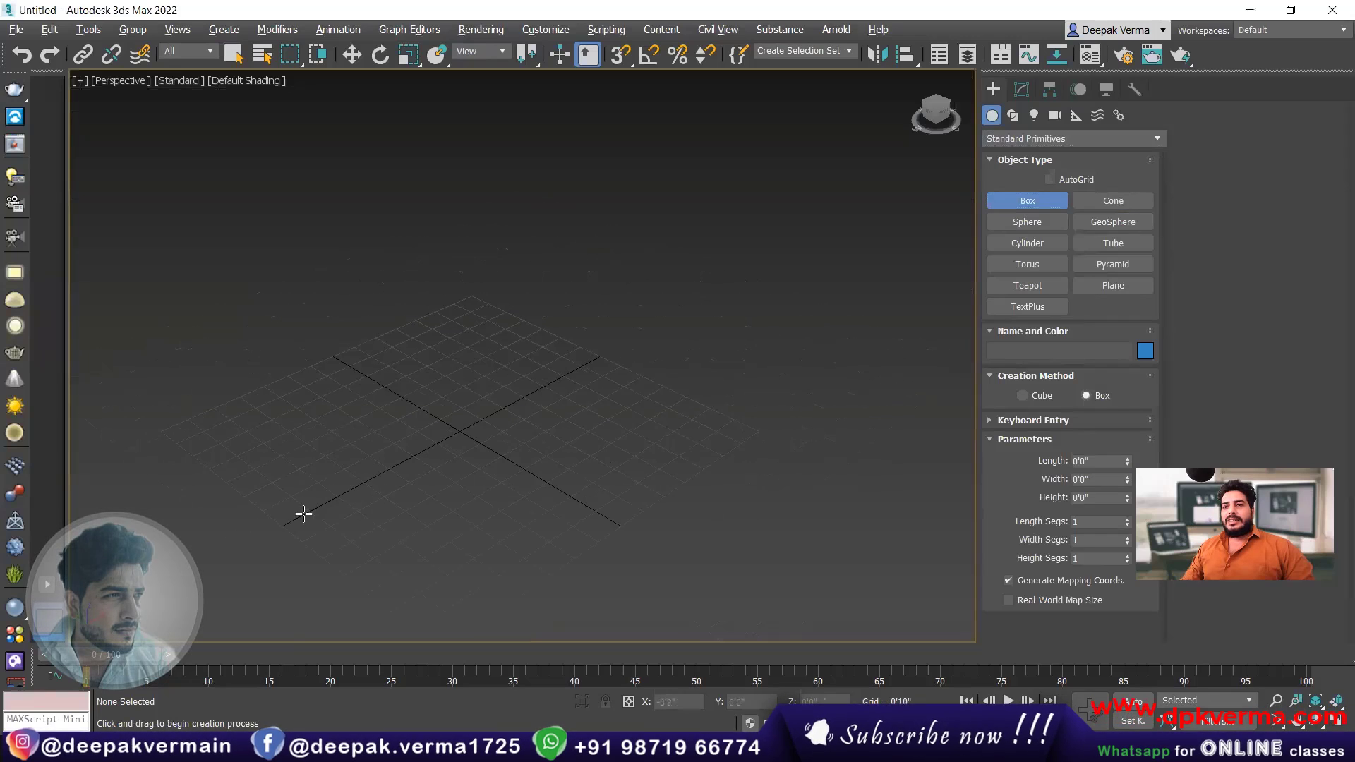
{"action": "left_click_drag", "start_coordinate": [303, 518], "coordinate": [611, 367]}
{"action": "left_click", "coordinate": [805, 192]}
- Resize the box into a wall with length 0'9", width 15'5" and height 10'0", and deselect it
{"action": "left_click", "coordinate": [1021, 89]}
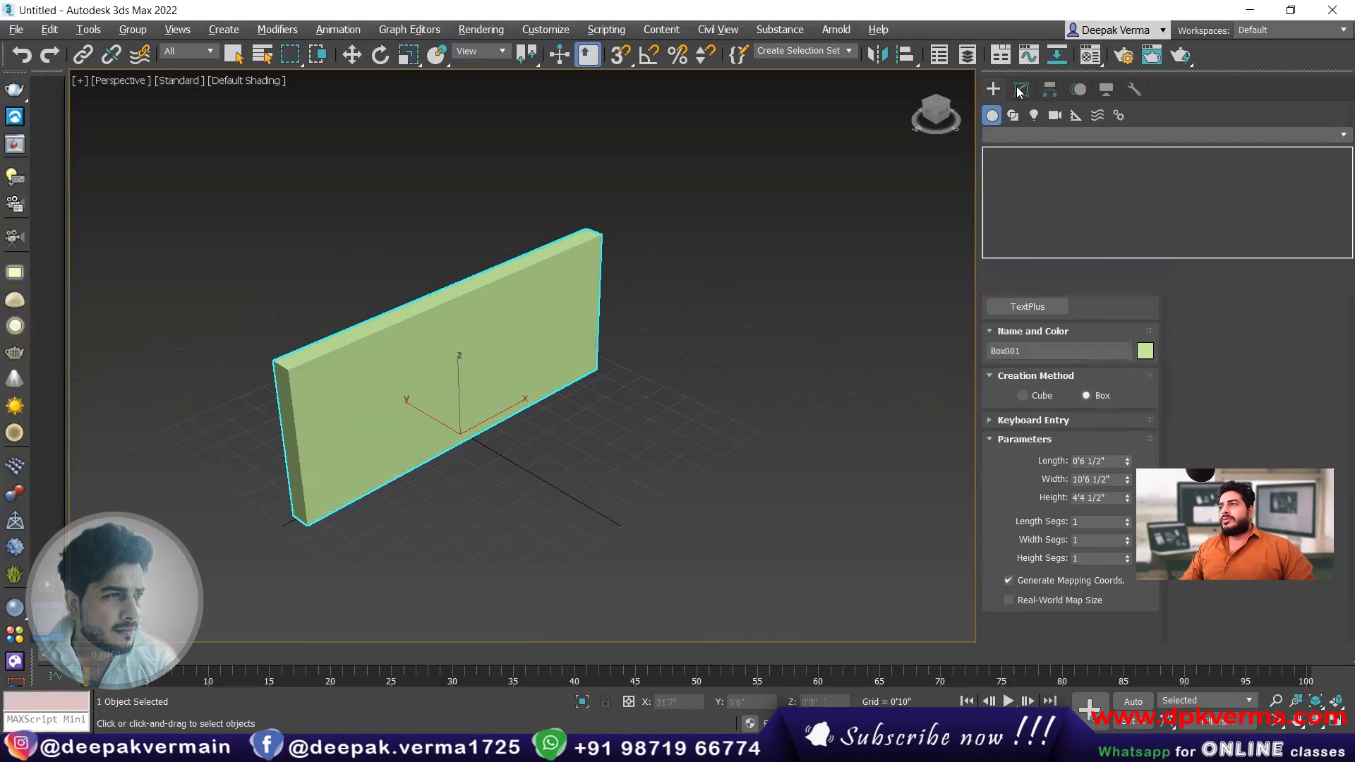
{"action": "left_click_drag", "start_coordinate": [1127, 339], "coordinate": [1129, 315]}
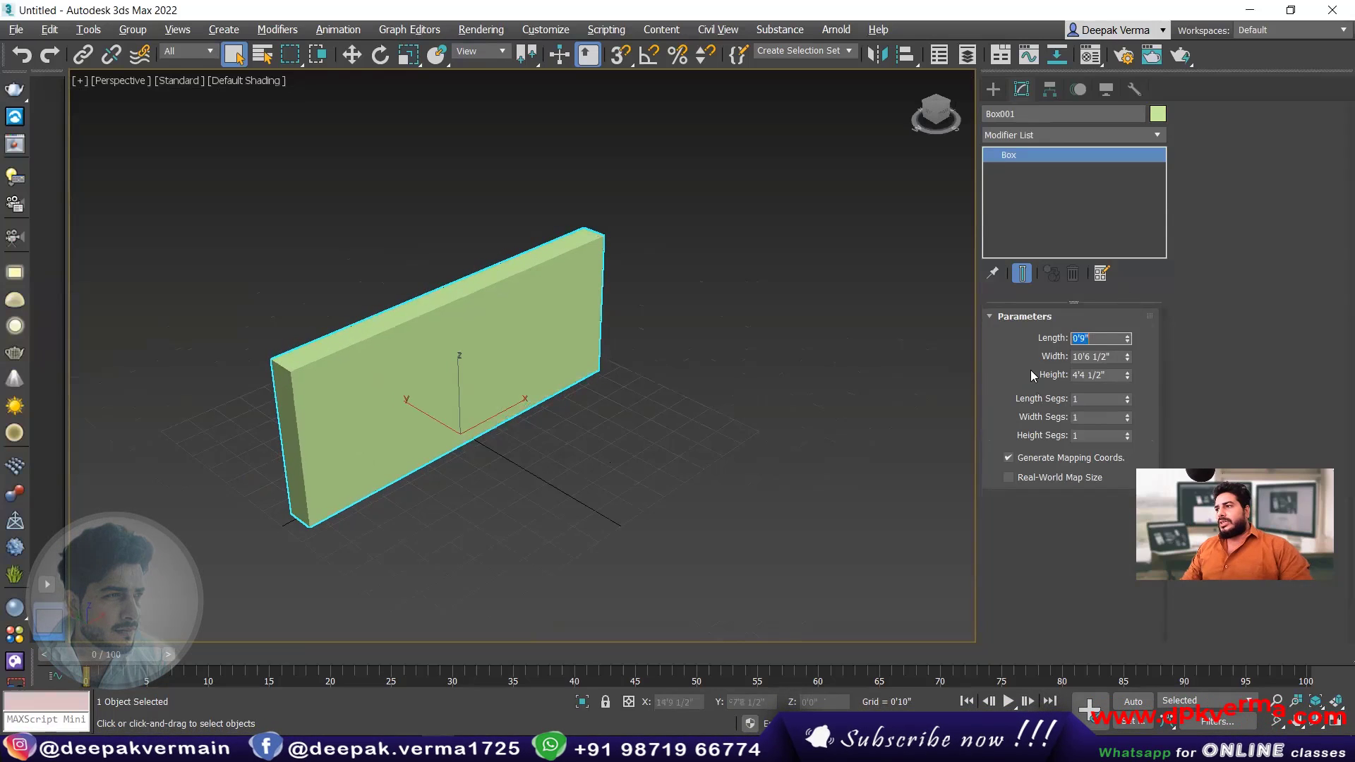
{"action": "left_click_drag", "start_coordinate": [1122, 360], "coordinate": [1017, 370]}
{"action": "type", "text": "10"}
{"action": "key", "text": "Return"}
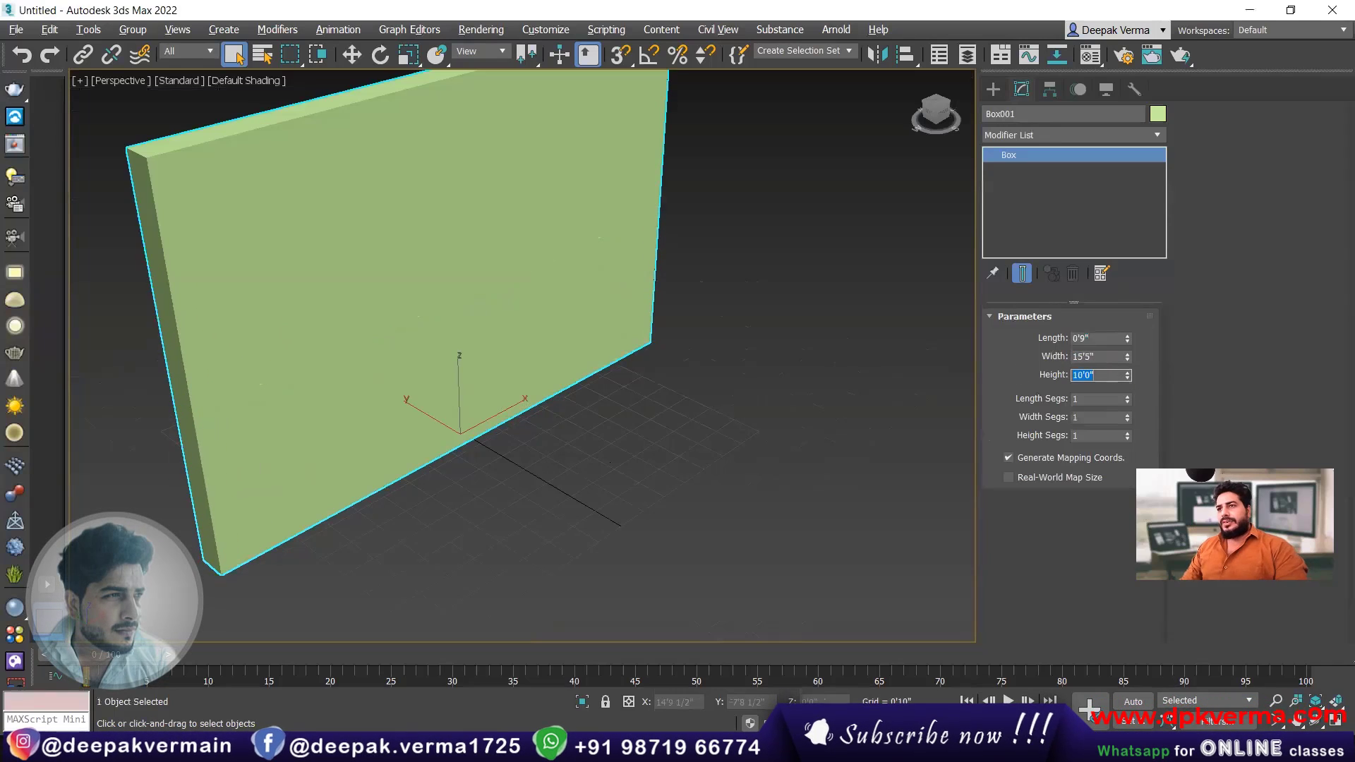
{"action": "left_click", "coordinate": [628, 454]}
{"action": "scroll", "coordinate": [499, 396], "scroll_direction": "down", "scroll_amount": 5}
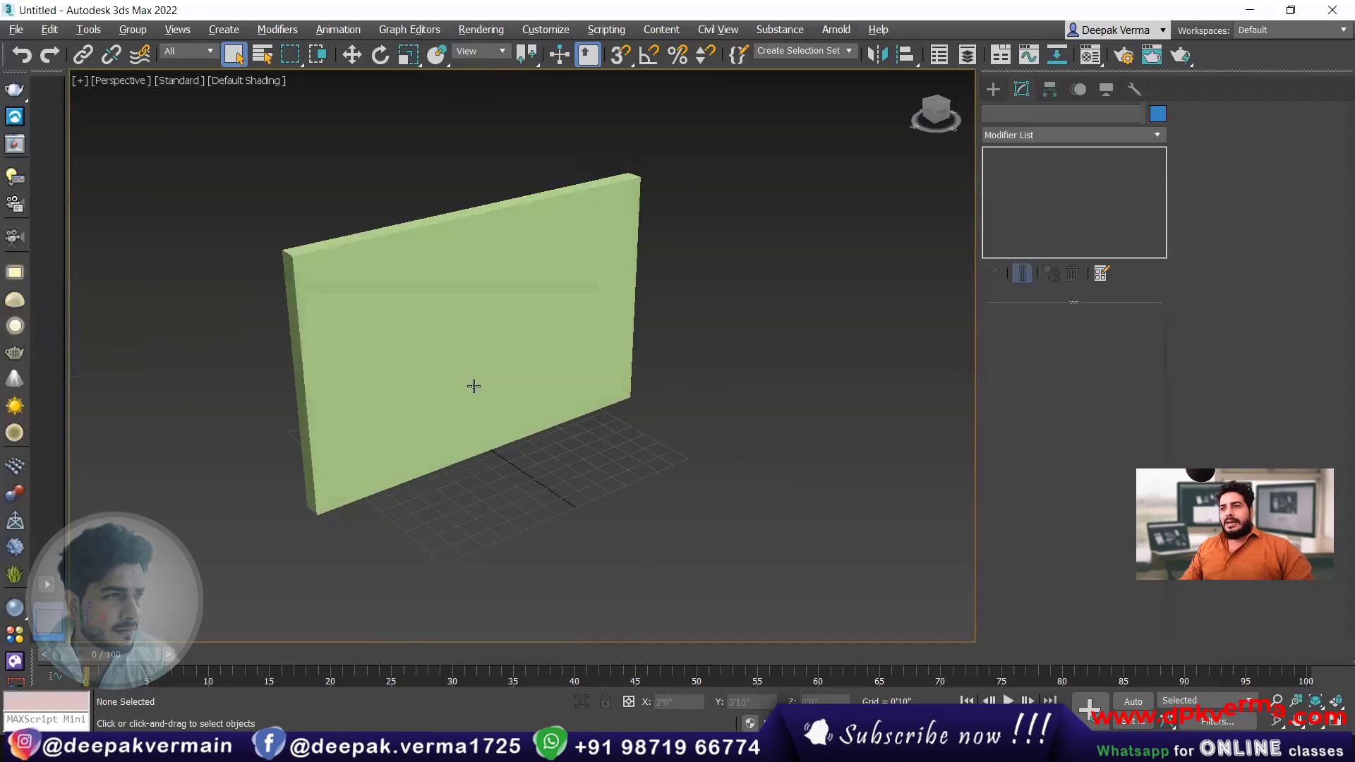
- Draw a second box in front of the wall, about 4'5 1/2" by 2'11 1/2" by 3'6 1/2", and turn on edged faces
{"action": "left_click", "coordinate": [992, 91]}
{"action": "left_click", "coordinate": [1027, 201]}
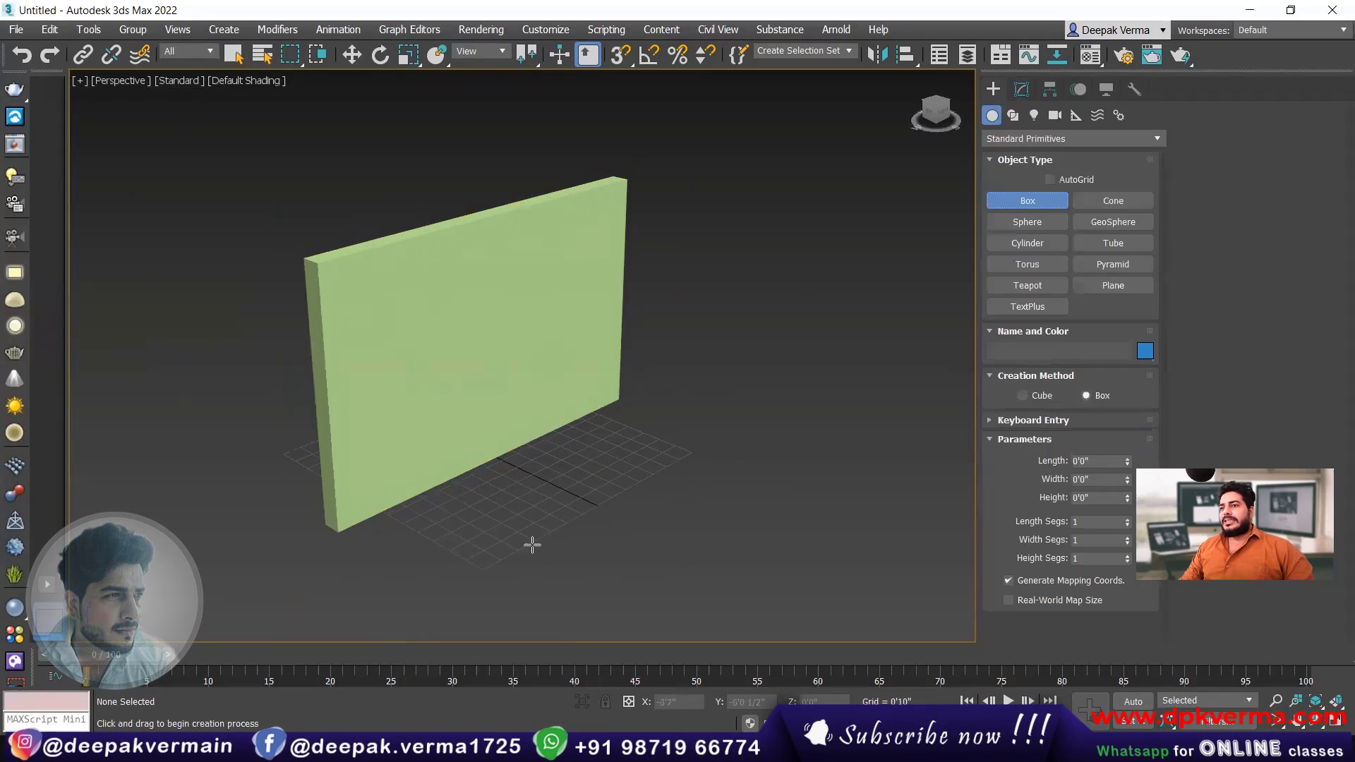
{"action": "left_click_drag", "start_coordinate": [432, 561], "coordinate": [591, 580]}
{"action": "left_click", "coordinate": [580, 487]}
{"action": "right_click", "coordinate": [579, 483]}
{"action": "middle_click_drag", "start_coordinate": [579, 483], "coordinate": [518, 484]}
{"action": "key", "text": "F4"}
- Set the second box to length 5'4", width 3'0" and height 7'1" as a door-sized cutter
{"action": "left_click", "coordinate": [1021, 92]}
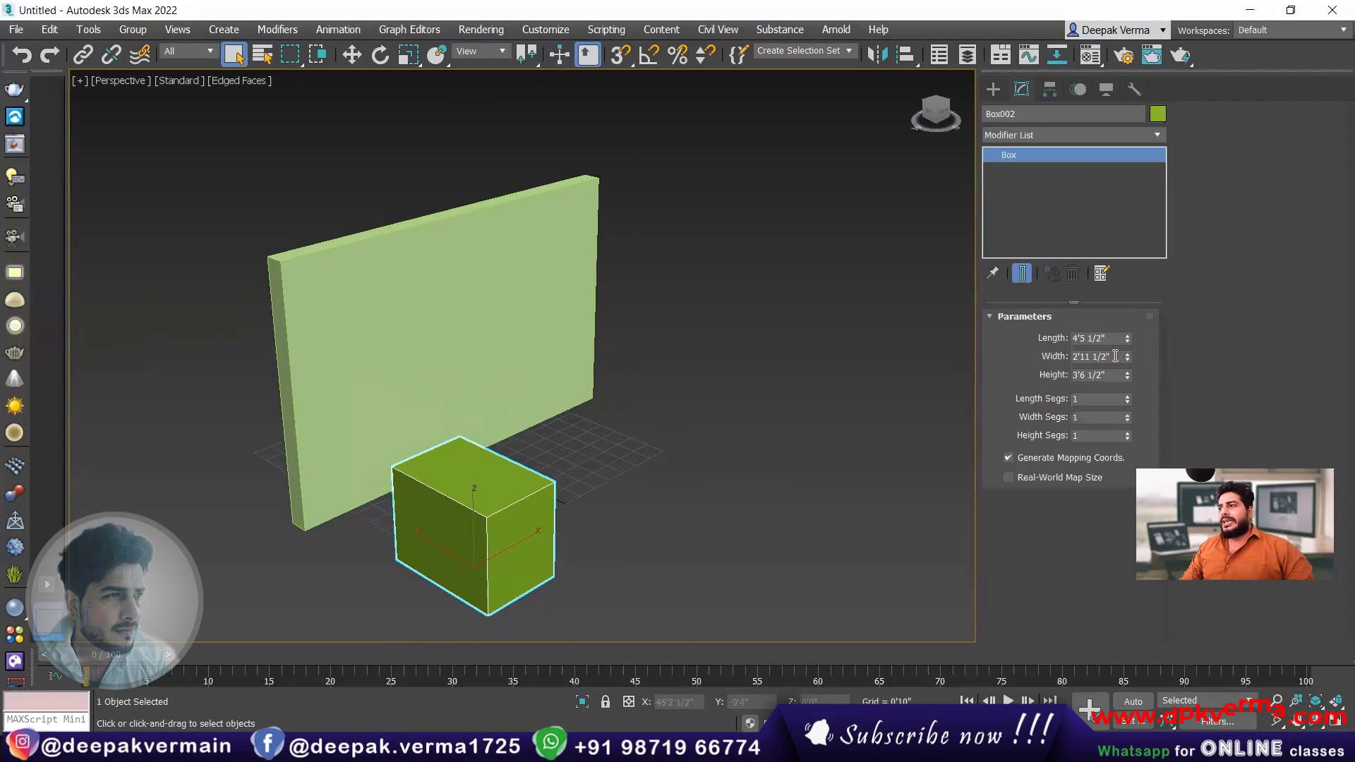
{"action": "left_click_drag", "start_coordinate": [1127, 336], "coordinate": [1119, 366]}
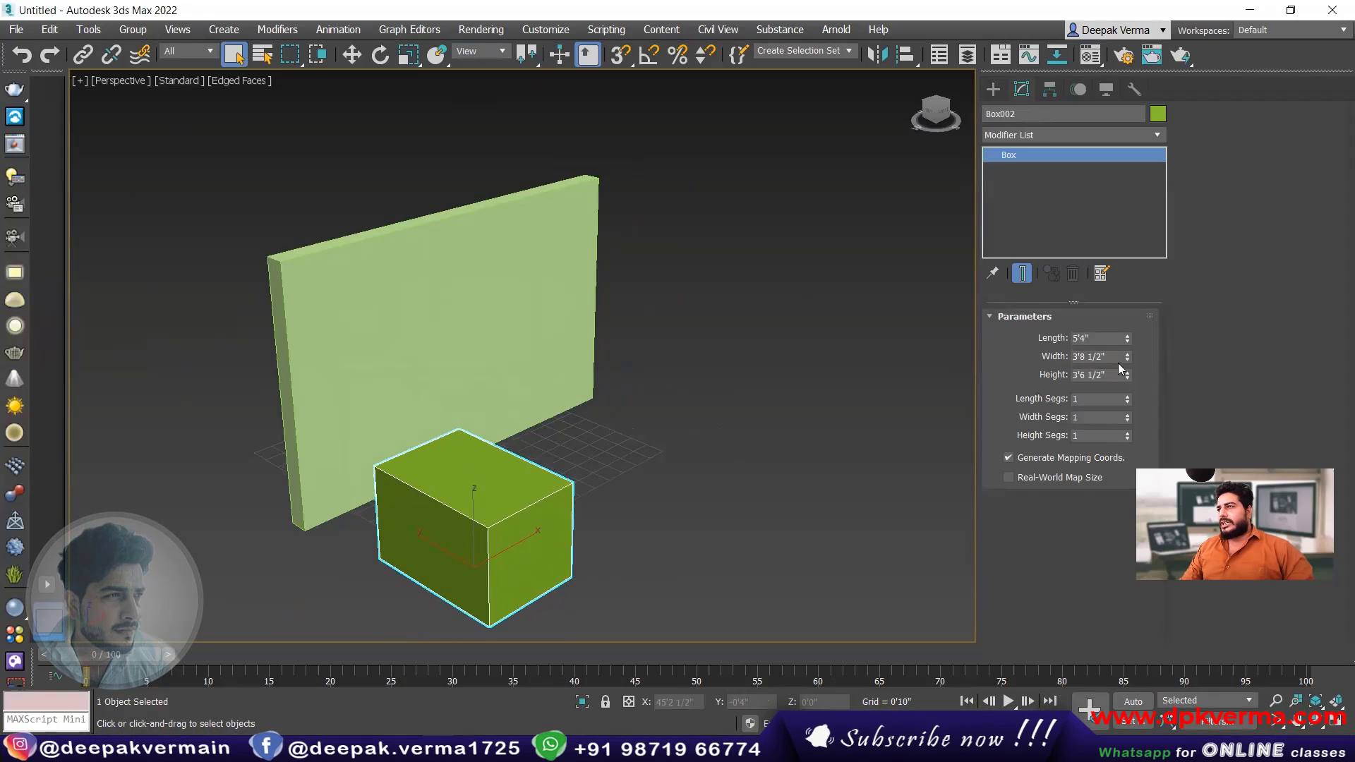
{"action": "type", "text": "3"}
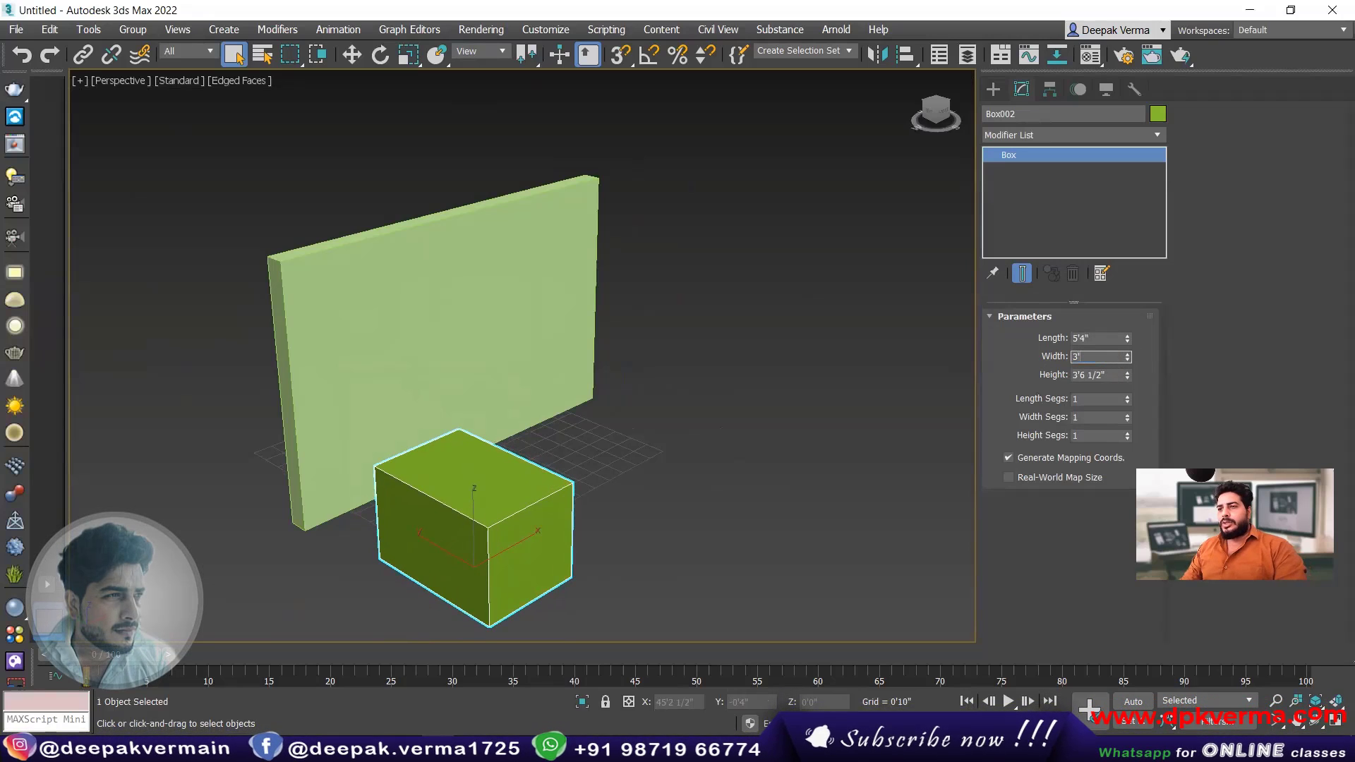
{"action": "key", "text": "Return"}
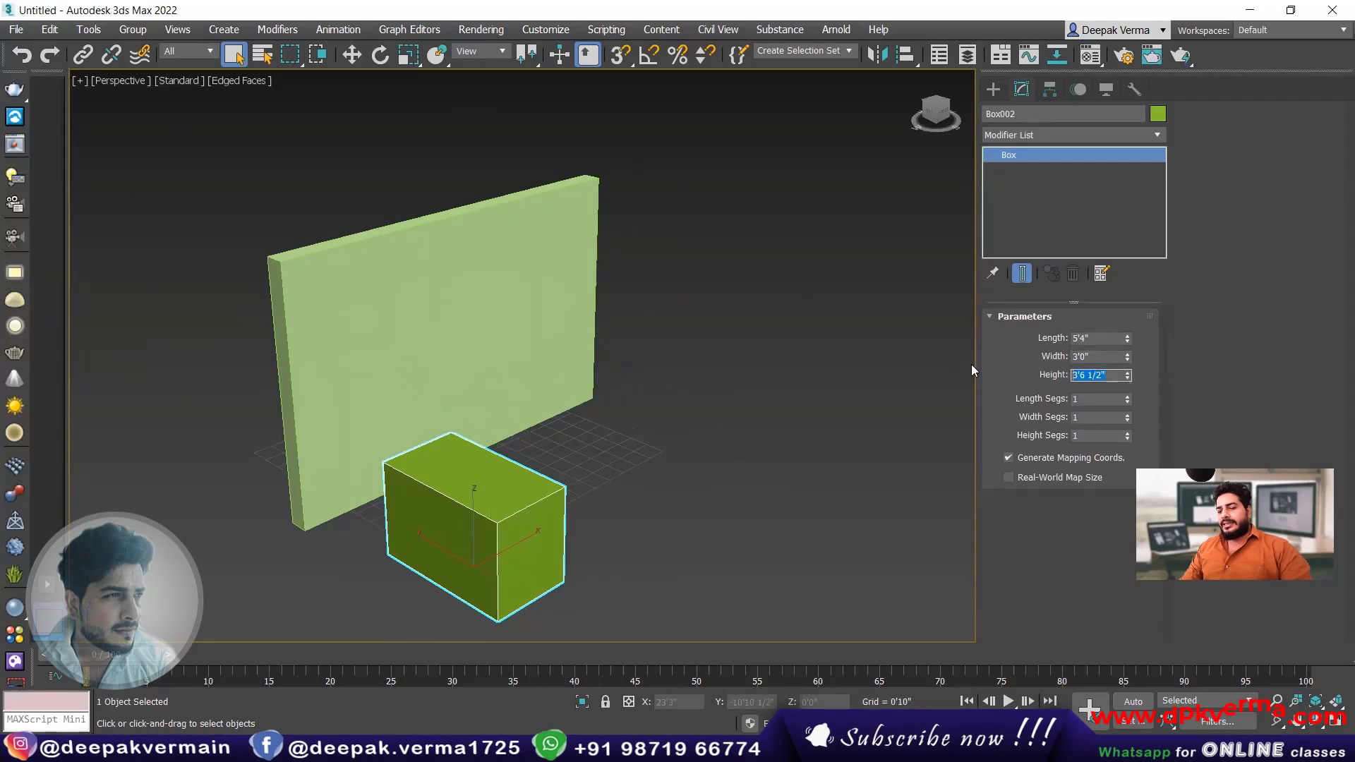
{"action": "type", "text": "7"}
{"action": "key", "text": "Return"}
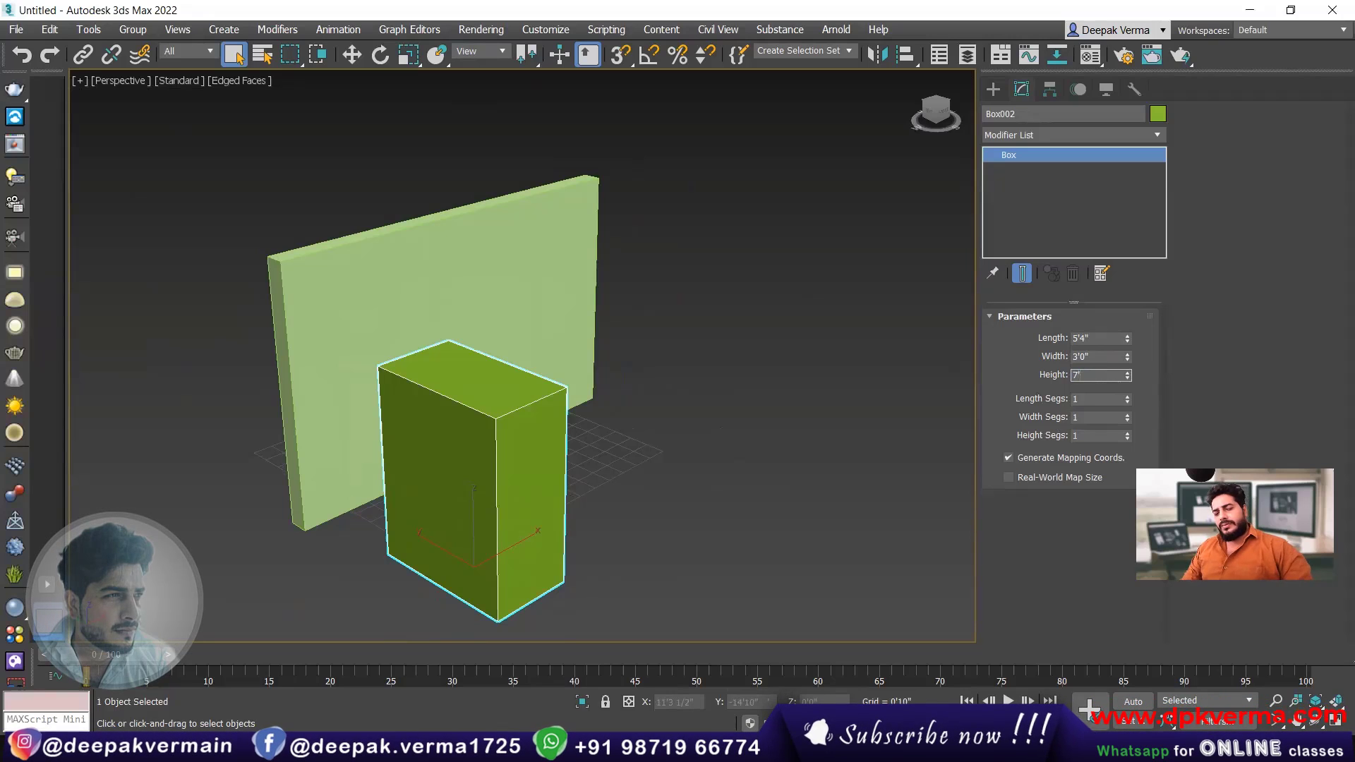
{"action": "type", "text": "7'1"}
{"action": "key", "text": "Return"}
{"action": "left_click", "coordinate": [665, 426]}
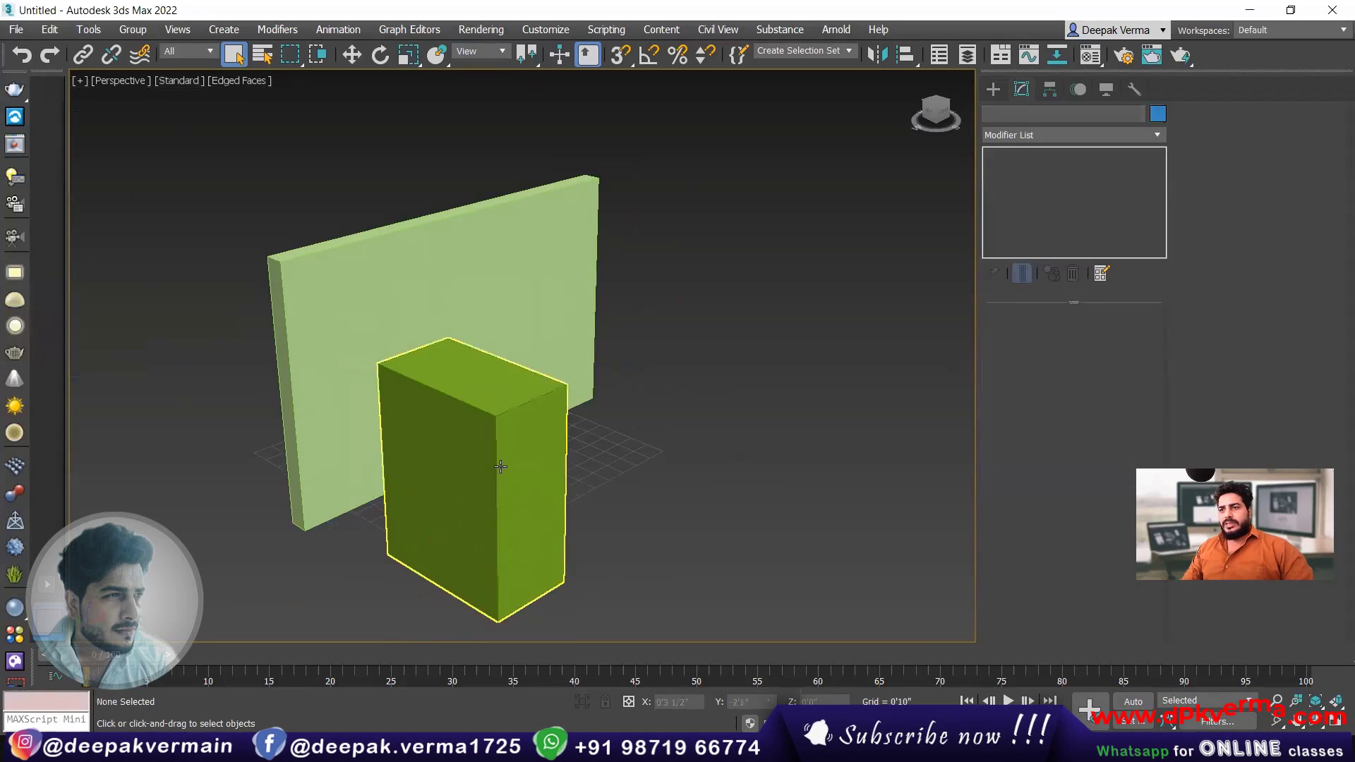
- Move the door-sized box in the Top view so it passes through the wall, at about Y -0'0 1/2"
{"action": "left_click", "coordinate": [500, 466]}
{"action": "middle_click_drag", "start_coordinate": [508, 463], "coordinate": [521, 450]}
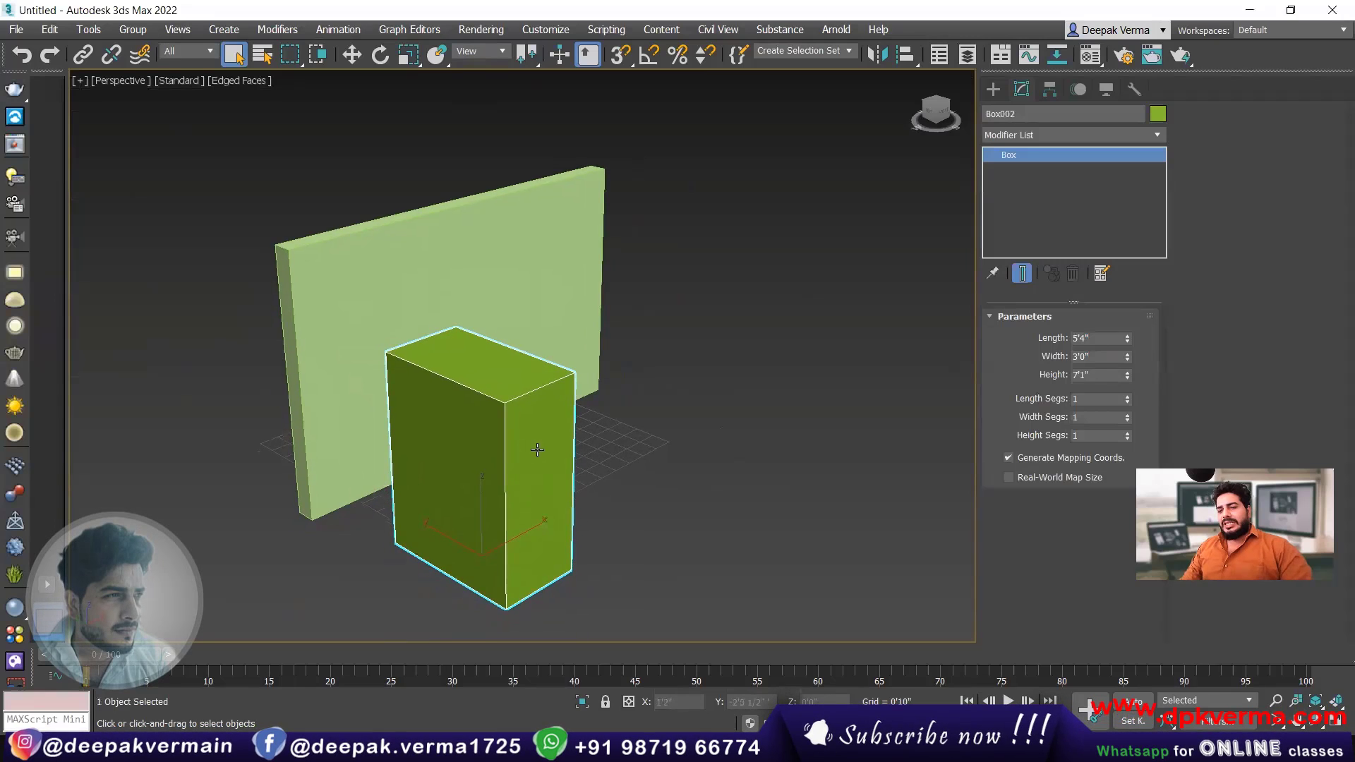
{"action": "key", "text": "t"}
{"action": "middle_click_drag", "start_coordinate": [410, 499], "coordinate": [504, 423]}
{"action": "scroll", "coordinate": [490, 427], "scroll_direction": "up", "scroll_amount": 2}
{"action": "key", "text": "w"}
{"action": "left_click_drag", "start_coordinate": [480, 386], "coordinate": [493, 170]}
- In the Front view, set the door-sized box's Z position to -0'1" so it extends below the wall's base
{"action": "key", "text": "f"}
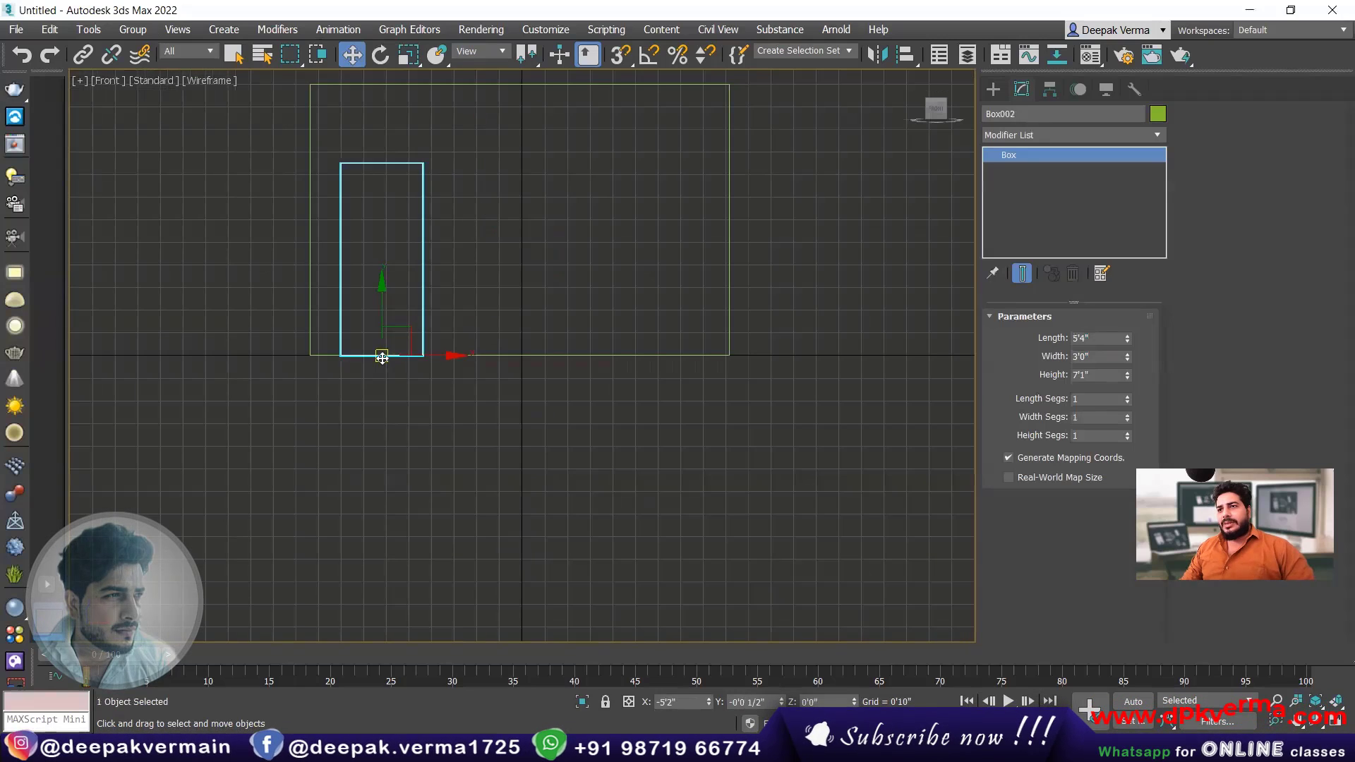
{"action": "scroll", "coordinate": [382, 358], "scroll_direction": "up", "scroll_amount": 2}
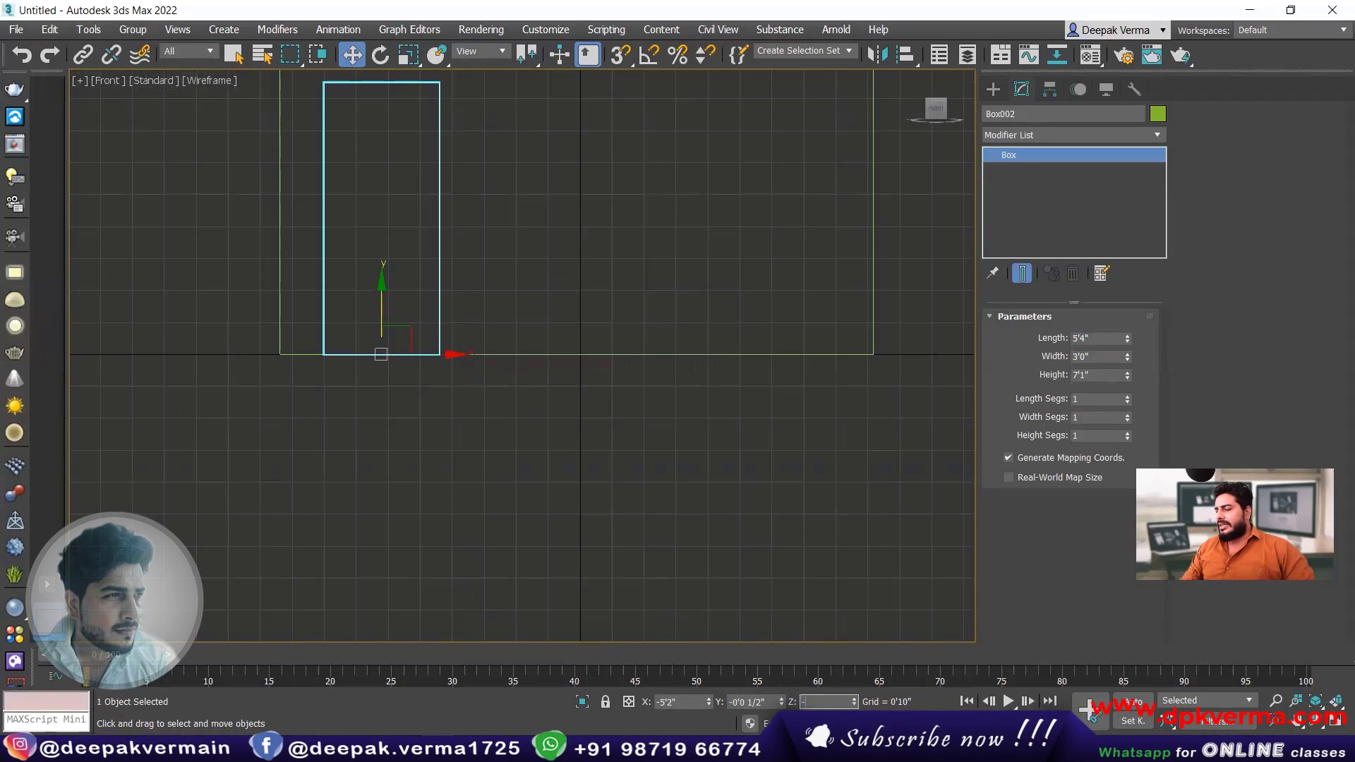
{"action": "left_click", "coordinate": [613, 505]}
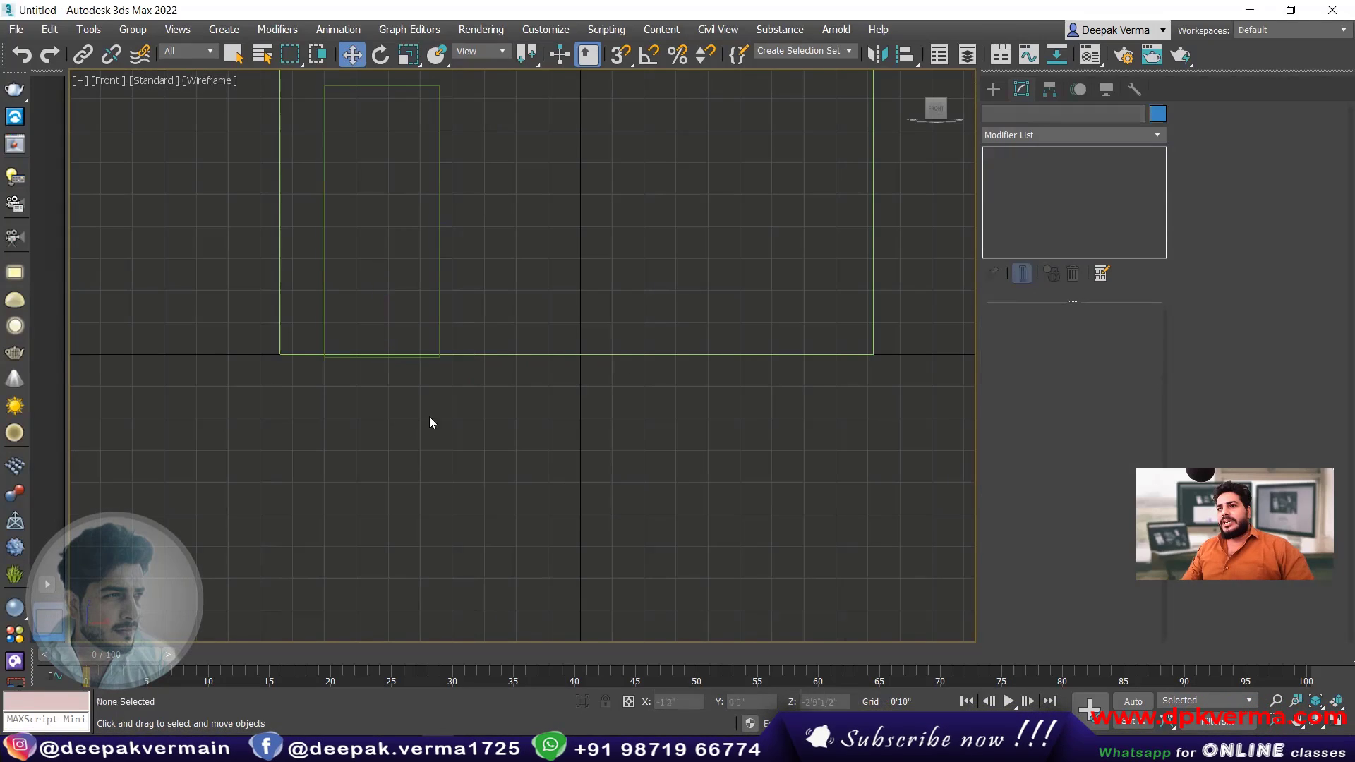
{"action": "scroll", "coordinate": [331, 303], "scroll_direction": "up", "scroll_amount": 4}
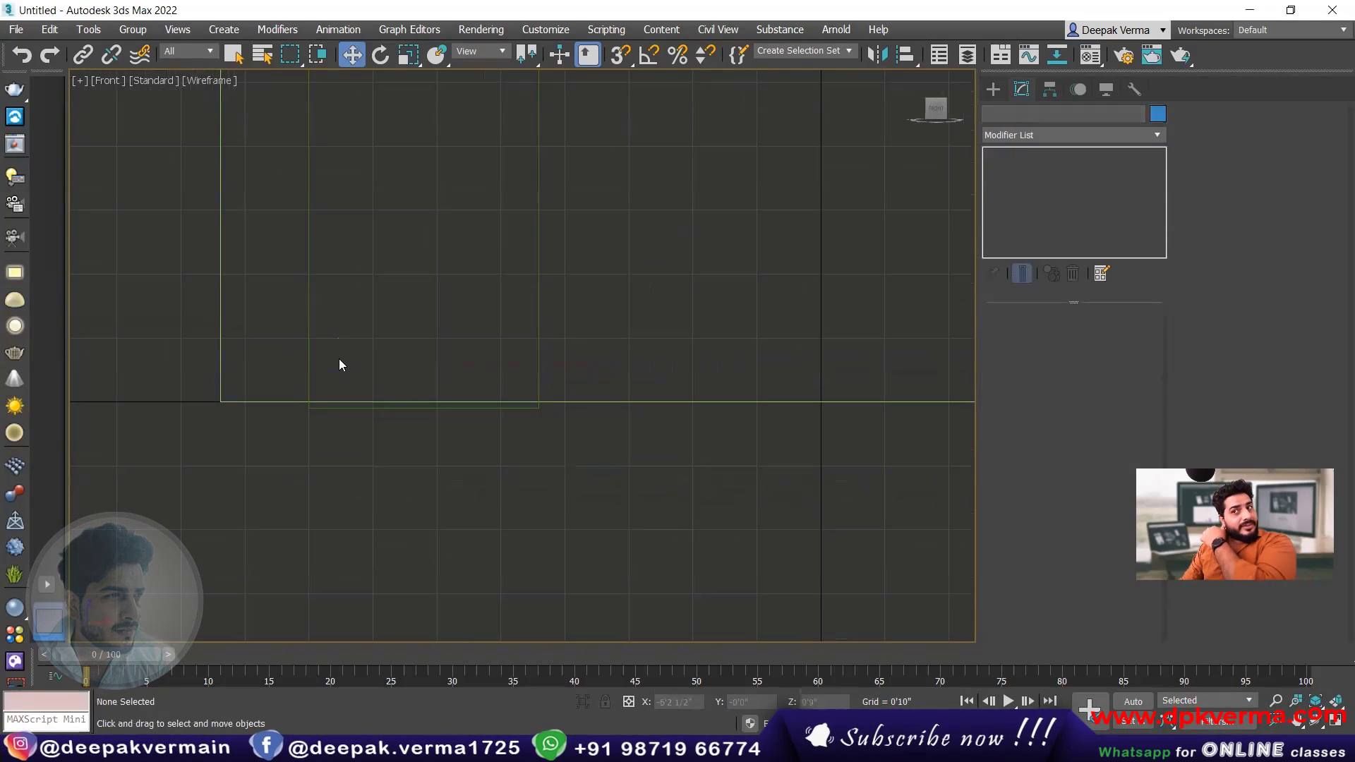
{"action": "scroll", "coordinate": [336, 361], "scroll_direction": "down", "scroll_amount": 4}
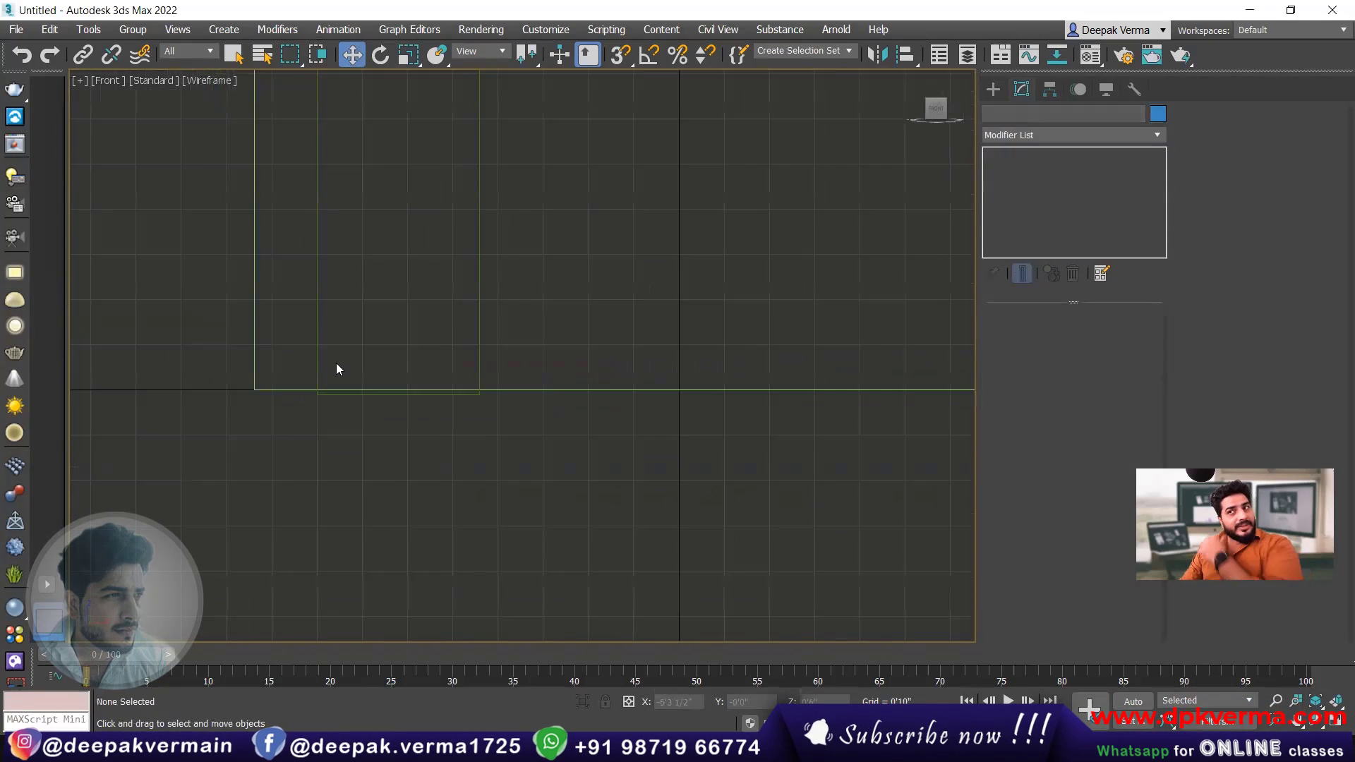
- Clone the door-sized box as one Copy, shifted along X to about 1'2 1/2"
{"action": "left_click", "coordinate": [377, 343]}
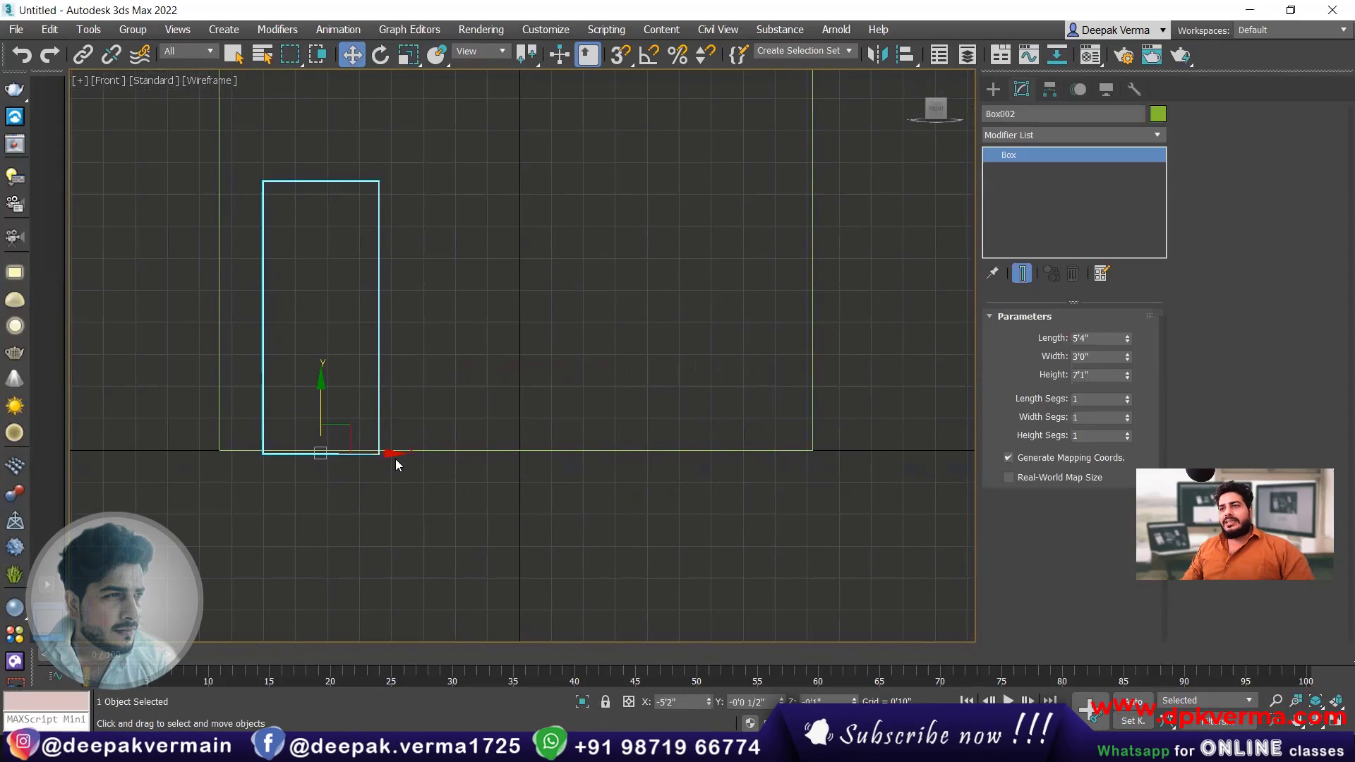
{"action": "left_click_drag", "start_coordinate": [396, 459], "coordinate": [640, 458], "text": "shift"}
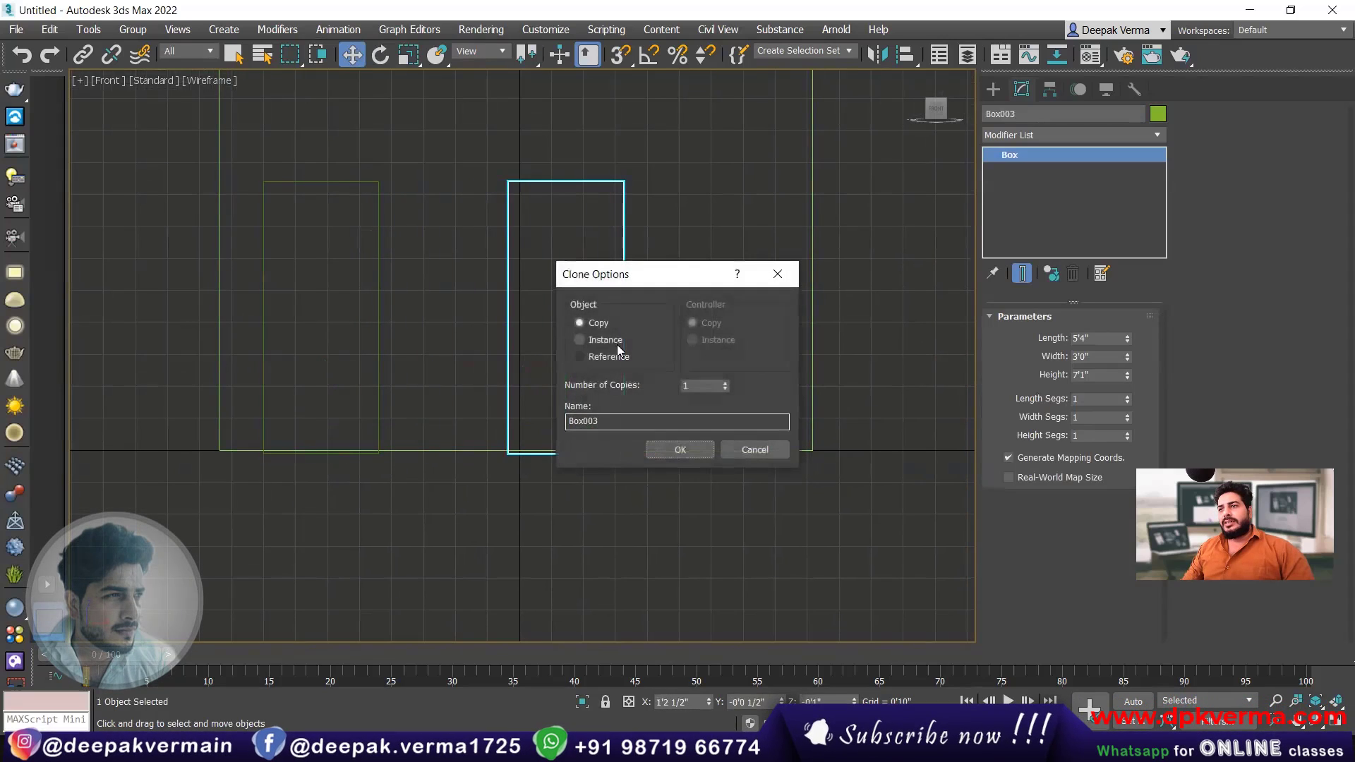
{"action": "left_click", "coordinate": [678, 450]}
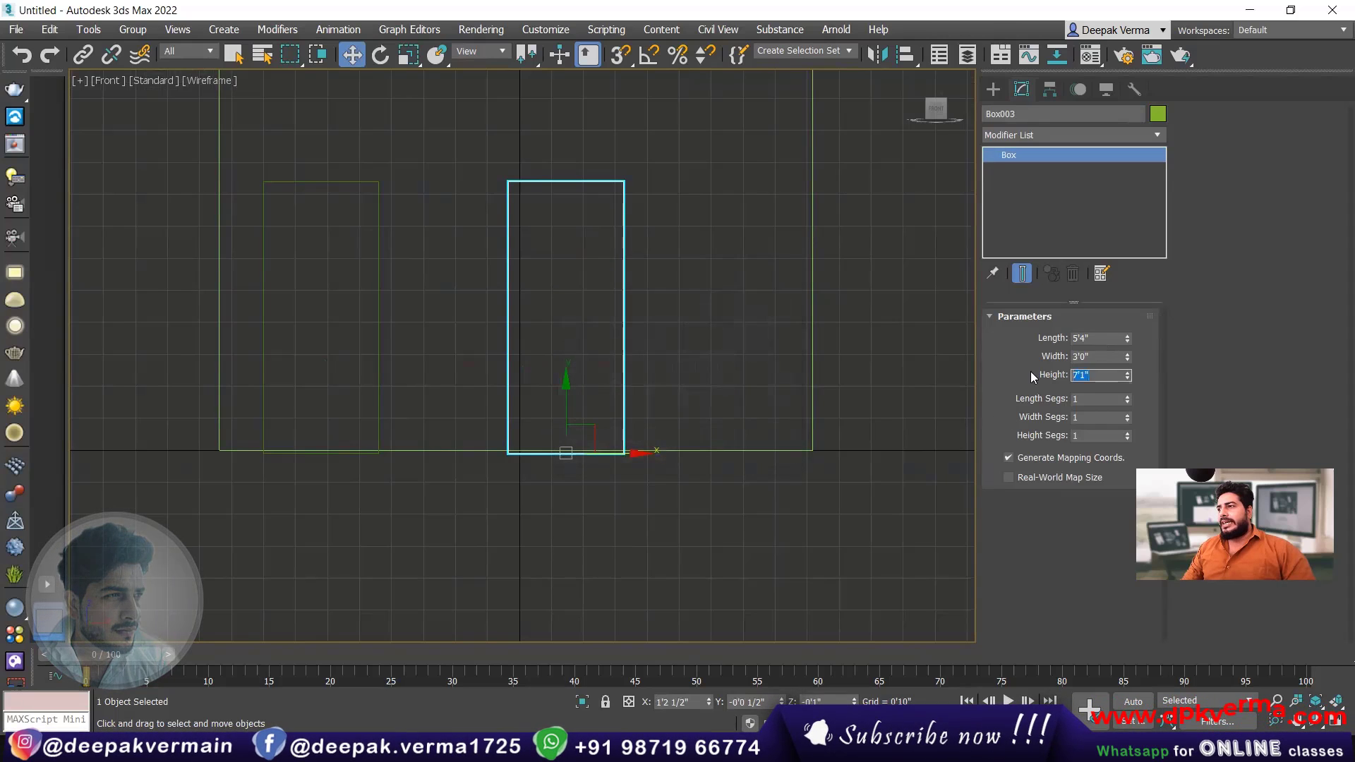
- Set the copied box's height to 4'0" and its length to 6'1" for a window opening
{"action": "type", "text": "4"}
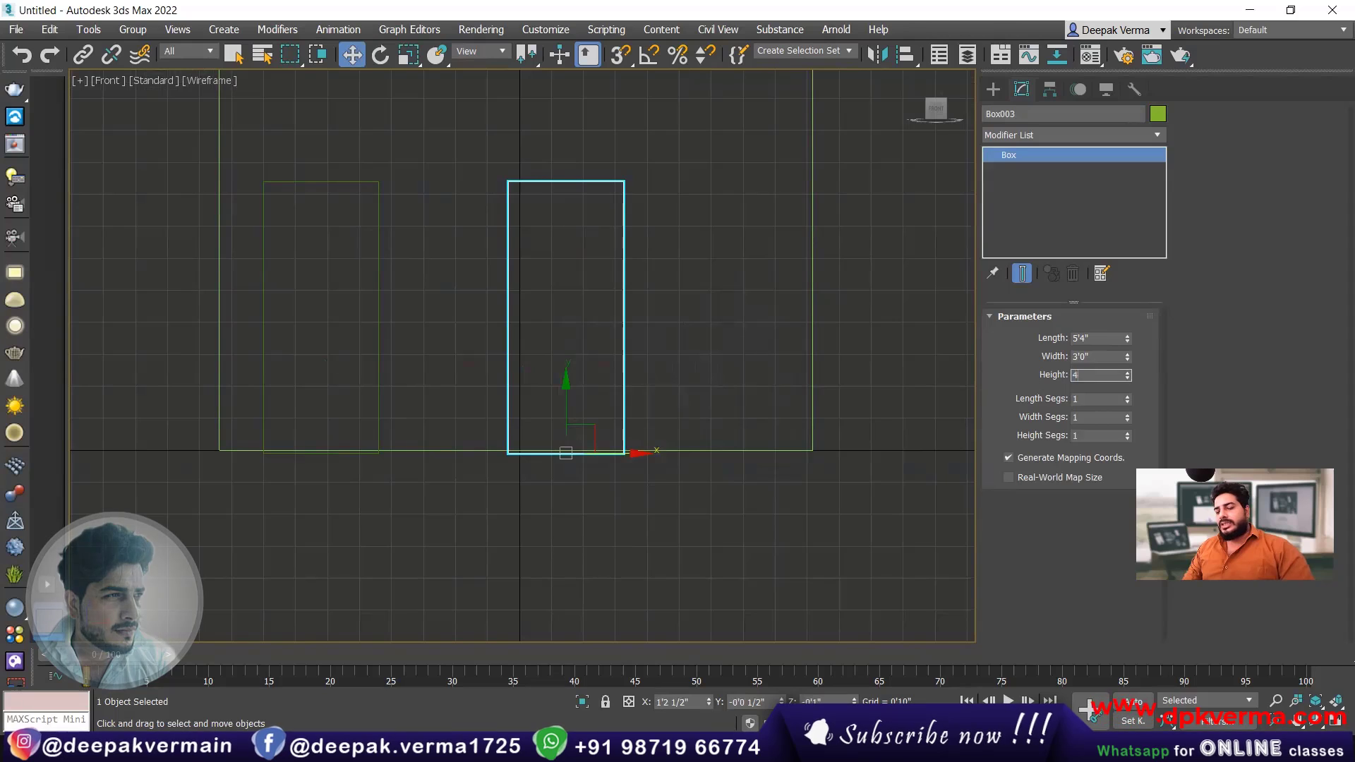
{"action": "key", "text": "Return"}
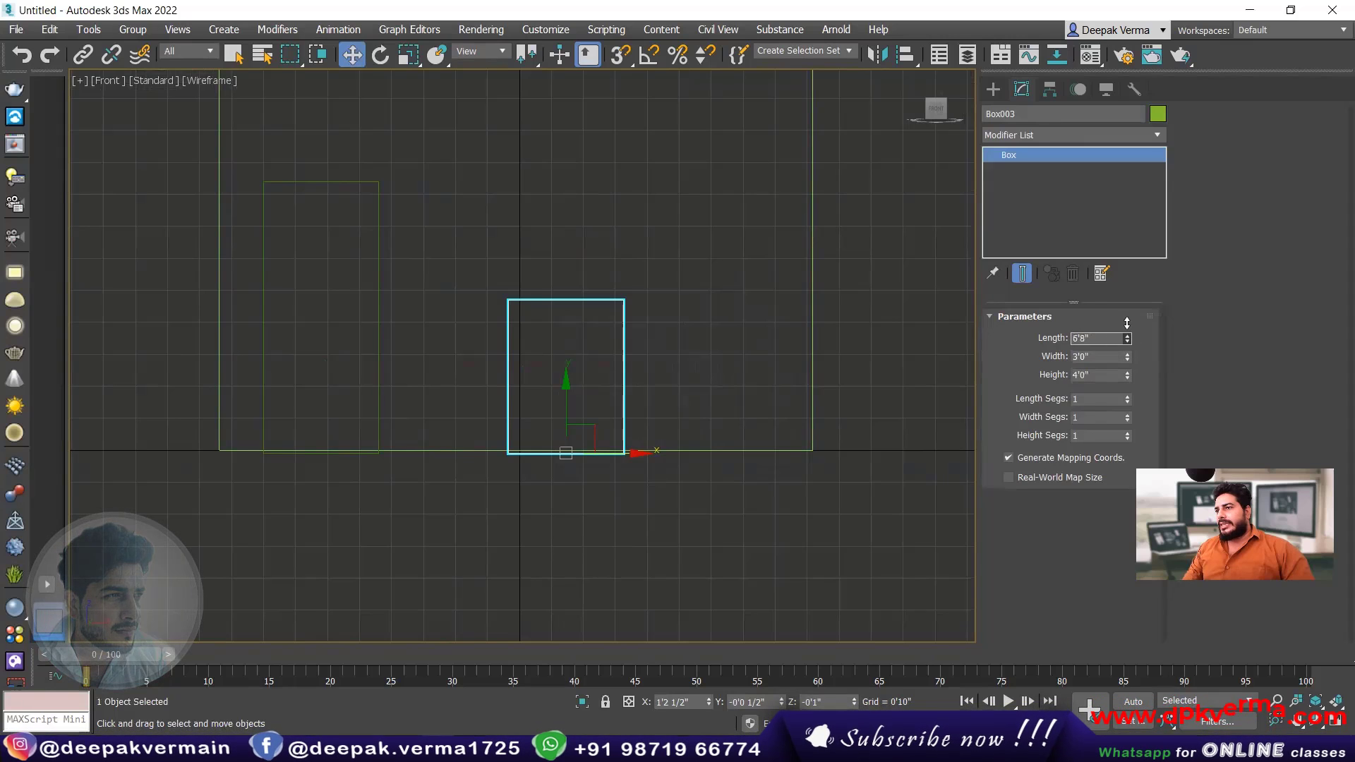
{"action": "left_click_drag", "start_coordinate": [1128, 339], "coordinate": [1127, 323]}
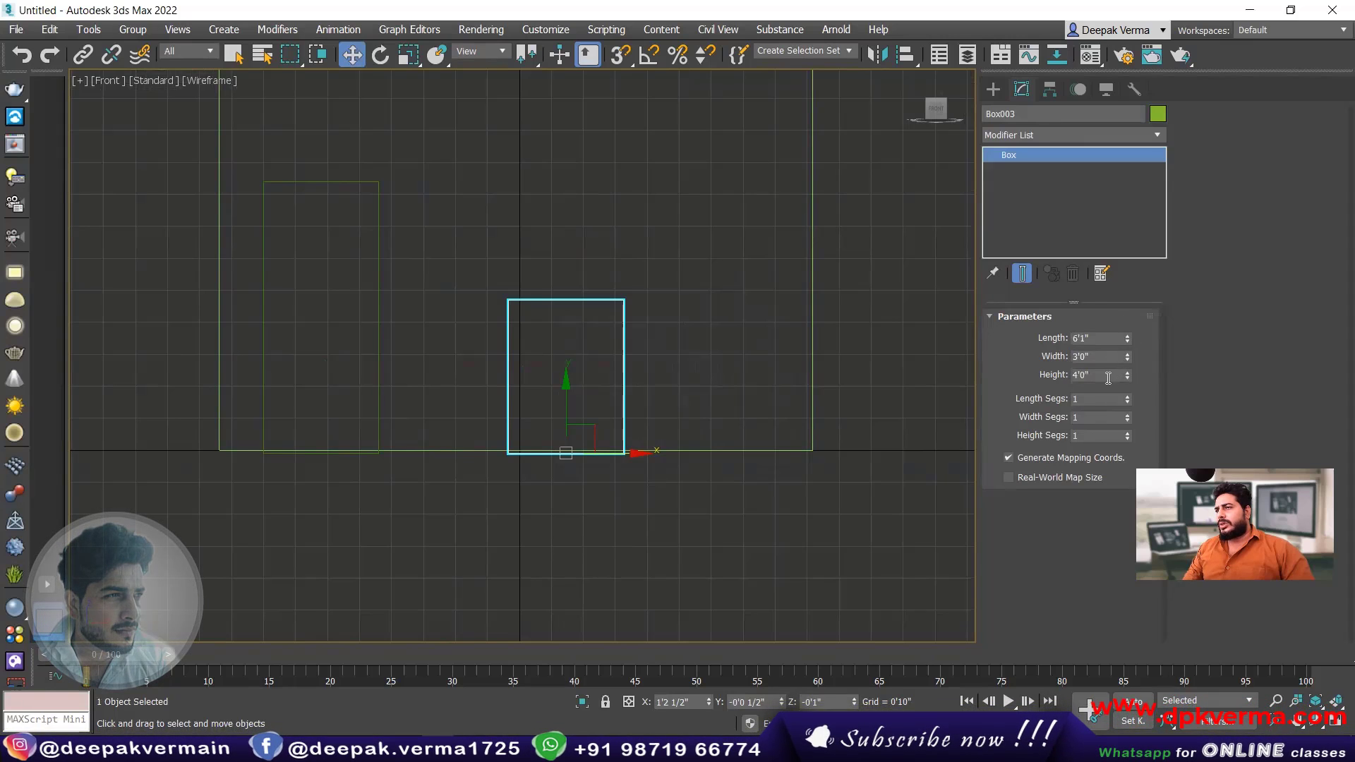
- Raise the window-sized box to a Z position of 3'0" and deselect it
{"action": "left_click_drag", "start_coordinate": [840, 697], "coordinate": [767, 694]}
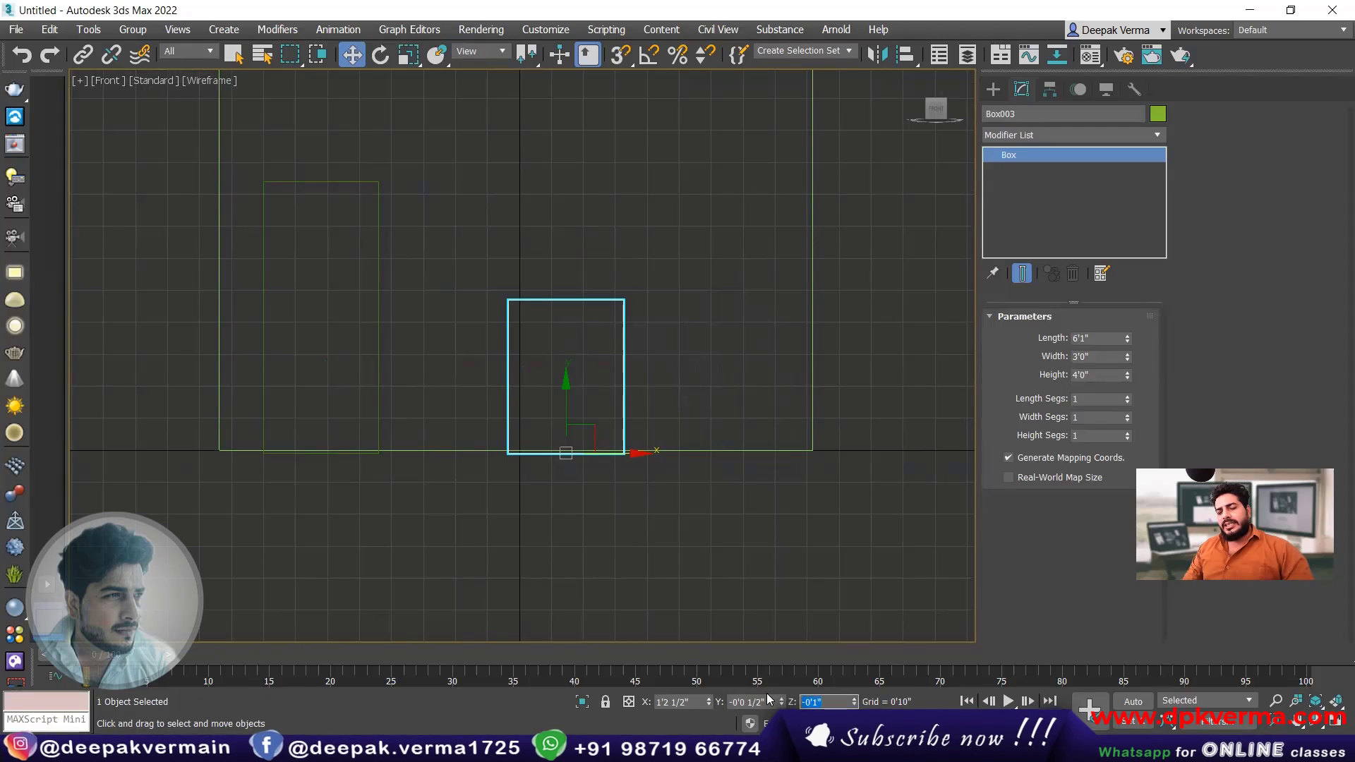
{"action": "type", "text": "3"}
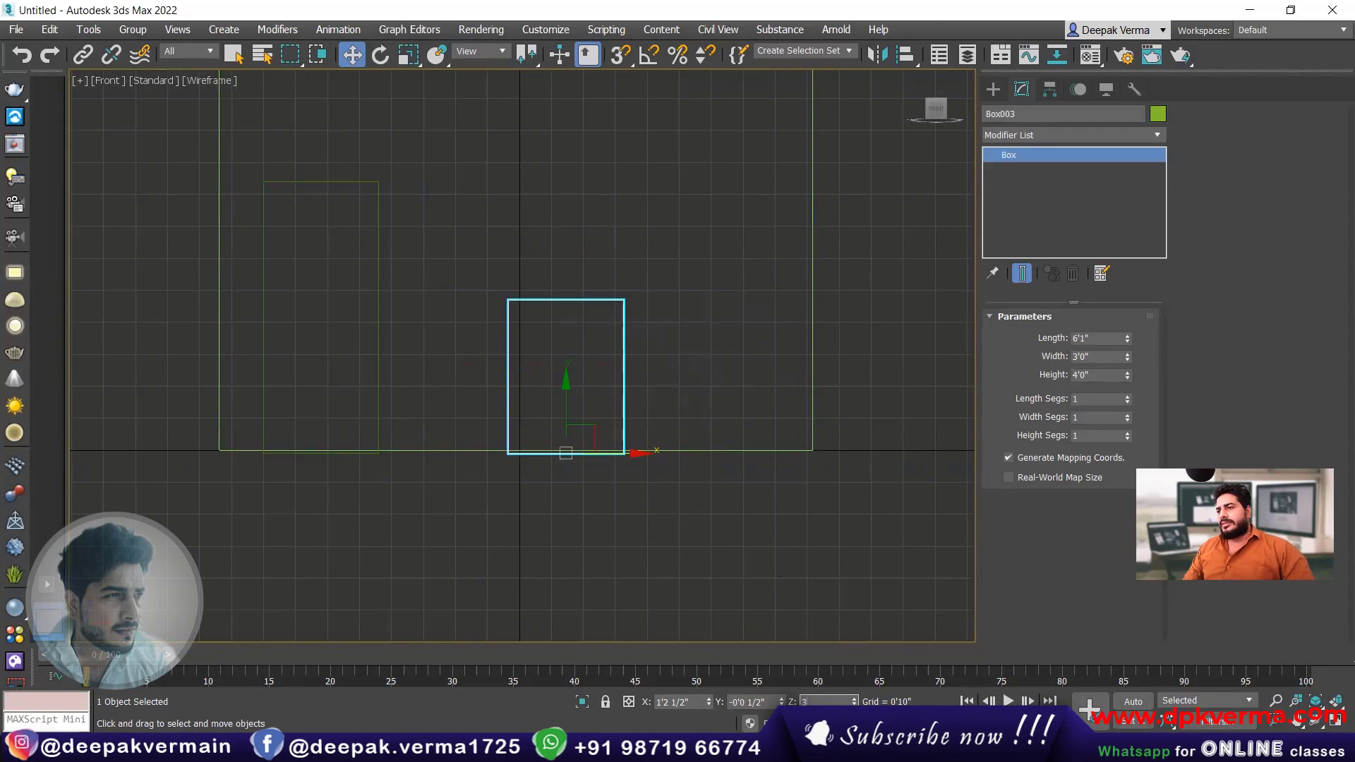
{"action": "key", "text": "Return"}
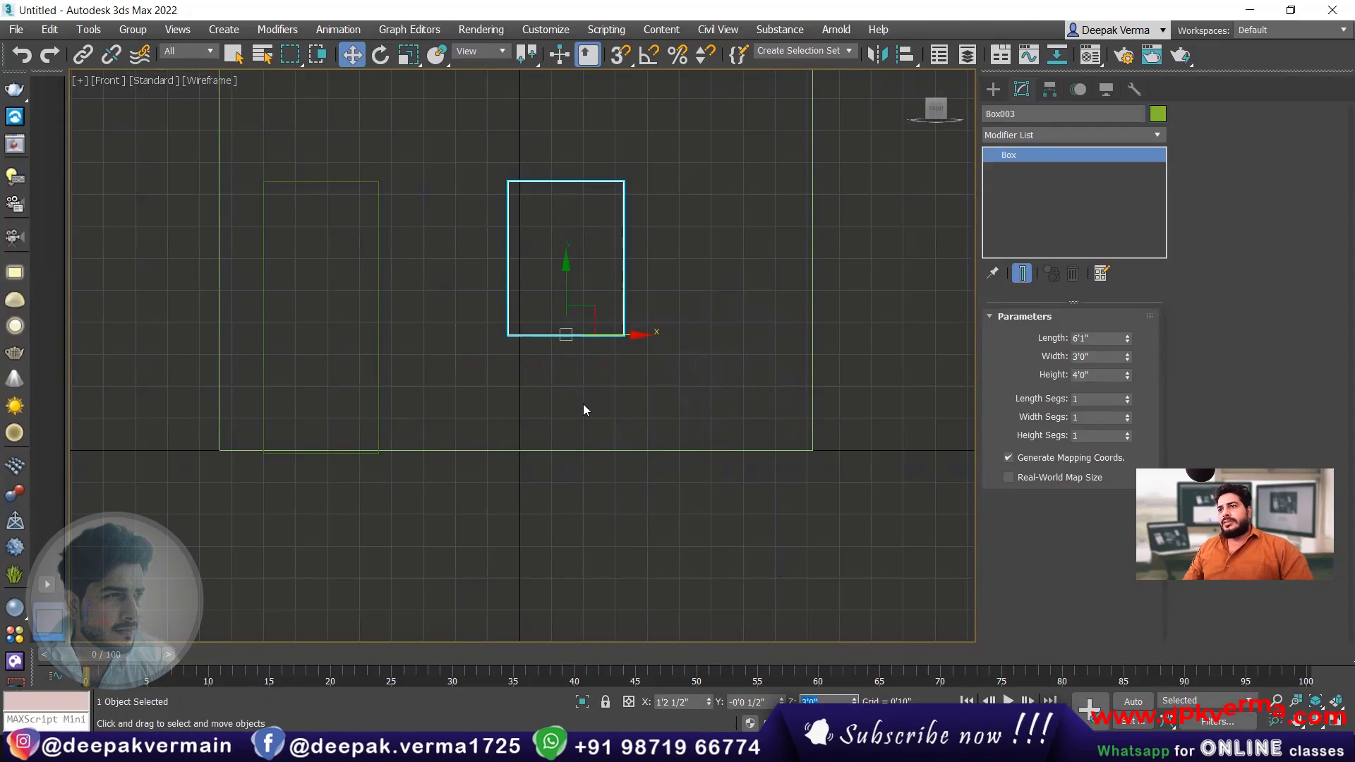
{"action": "left_click", "coordinate": [583, 404]}
{"action": "scroll", "coordinate": [439, 273], "scroll_direction": "down", "scroll_amount": 2}
{"action": "middle_click_drag", "start_coordinate": [454, 309], "coordinate": [490, 308]}
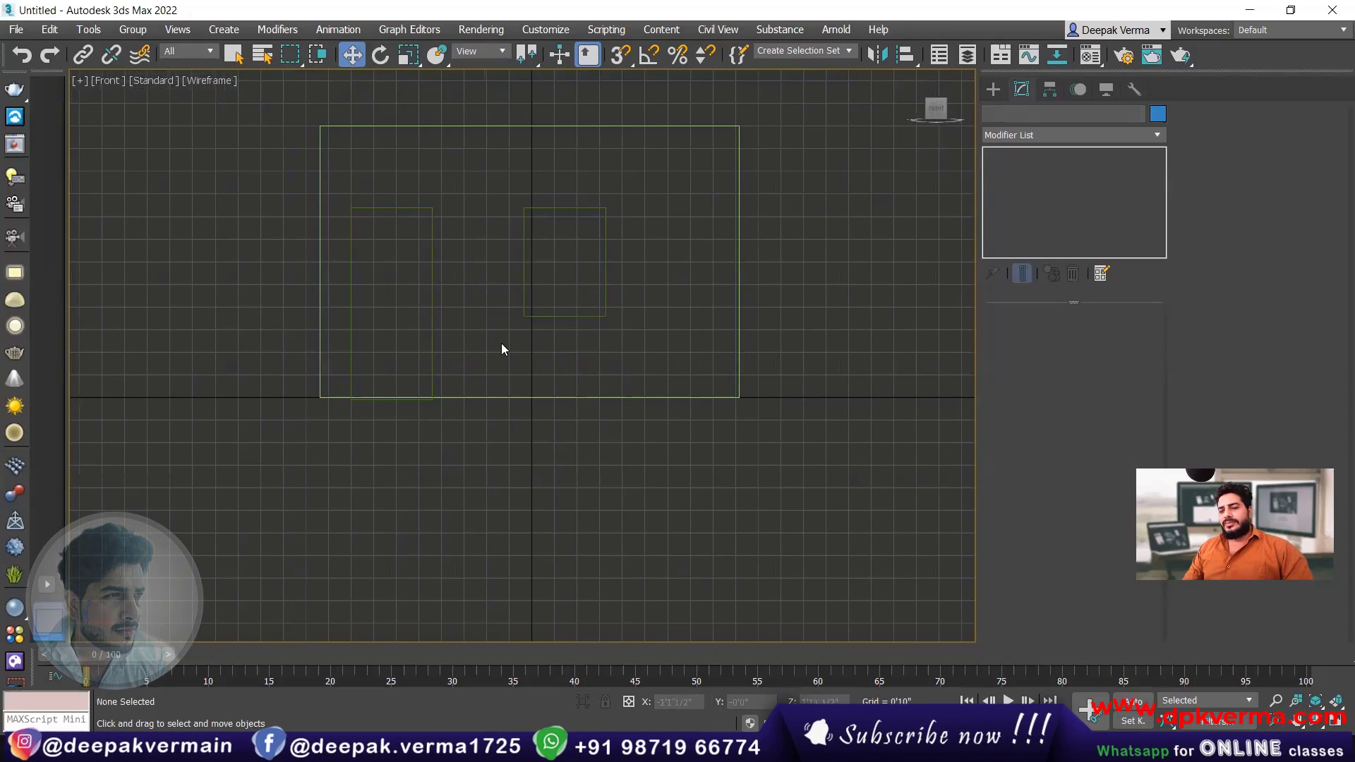
- Hide the grid in the Front view
{"action": "middle_click_drag", "start_coordinate": [381, 284], "coordinate": [443, 316], "text": "alt"}
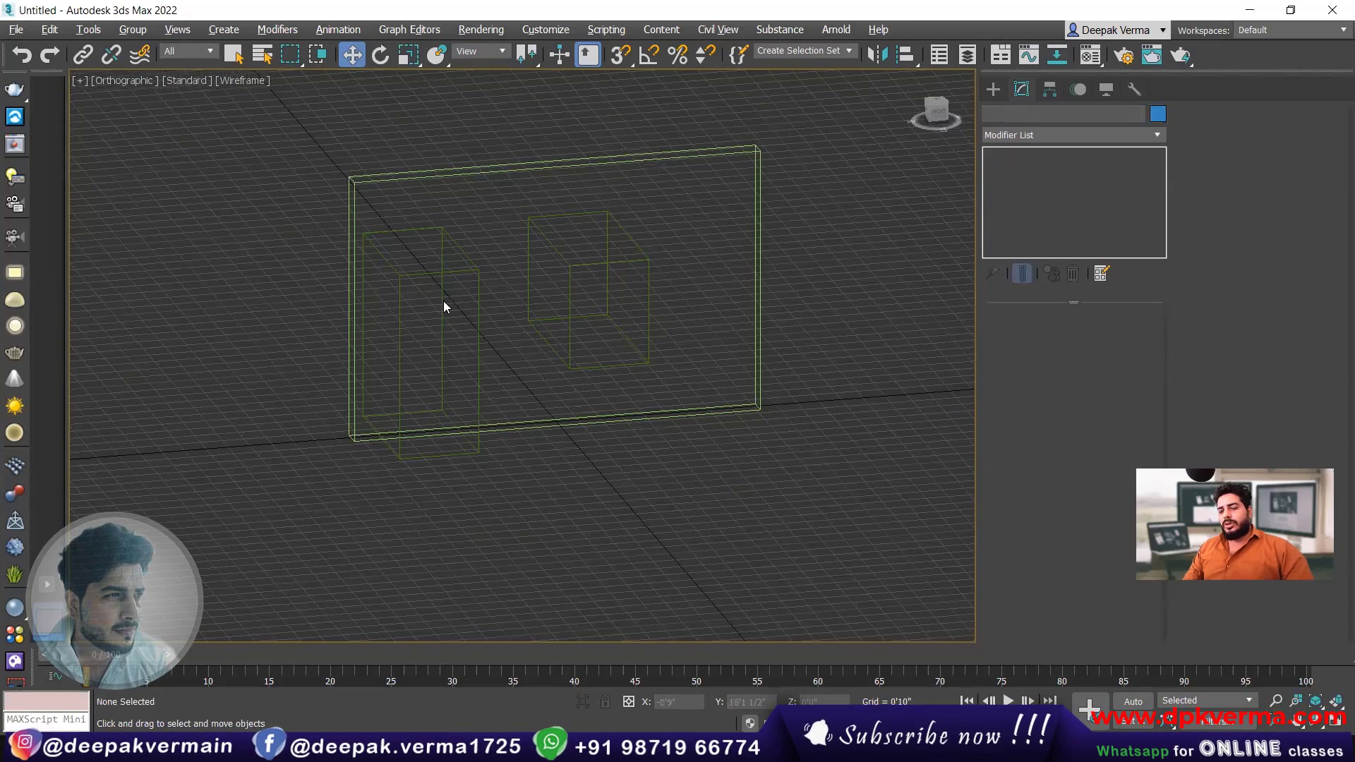
{"action": "key", "text": "f"}
{"action": "key", "text": "g"}
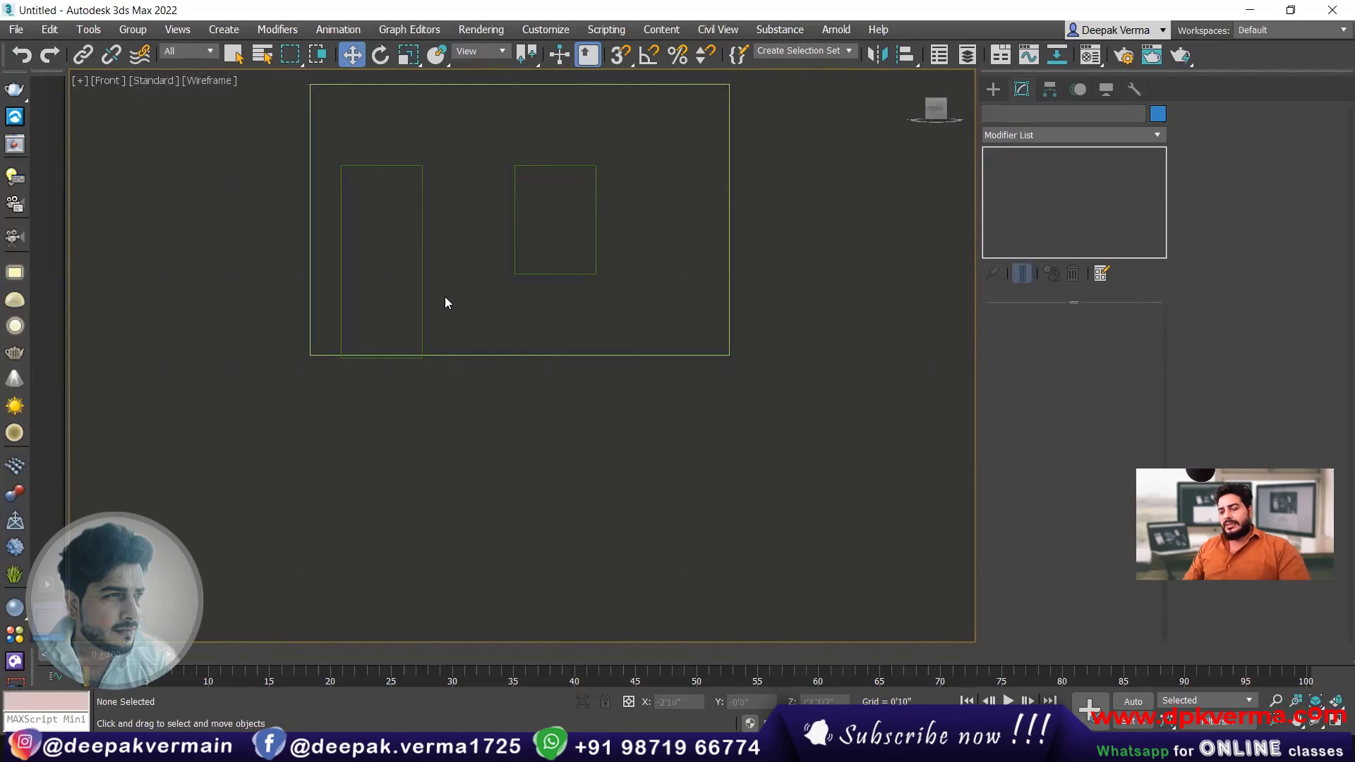
- Move the window-sized box along X to about 0'2 1/2" in the Perspective view, and return to the Front view
{"action": "key", "text": "p"}
{"action": "left_click", "coordinate": [423, 348]}
{"action": "mouse_move", "coordinate": [423, 348]}
{"action": "middle_mouse_down"}
{"action": "mouse_move", "coordinate": [452, 352]}
{"action": "mouse_move", "coordinate": [451, 366]}
{"action": "mouse_move", "coordinate": [417, 361]}
{"action": "mouse_move", "coordinate": [447, 368]}
{"action": "mouse_move", "coordinate": [447, 357]}
{"action": "middle_mouse_up"}
{"action": "scroll", "coordinate": [420, 389], "scroll_direction": "up", "scroll_amount": 2}
{"action": "scroll", "coordinate": [449, 368], "scroll_direction": "down", "scroll_amount": 2}
{"action": "left_click", "coordinate": [558, 324]}
{"action": "middle_click_drag", "start_coordinate": [554, 328], "coordinate": [545, 357], "text": "alt"}
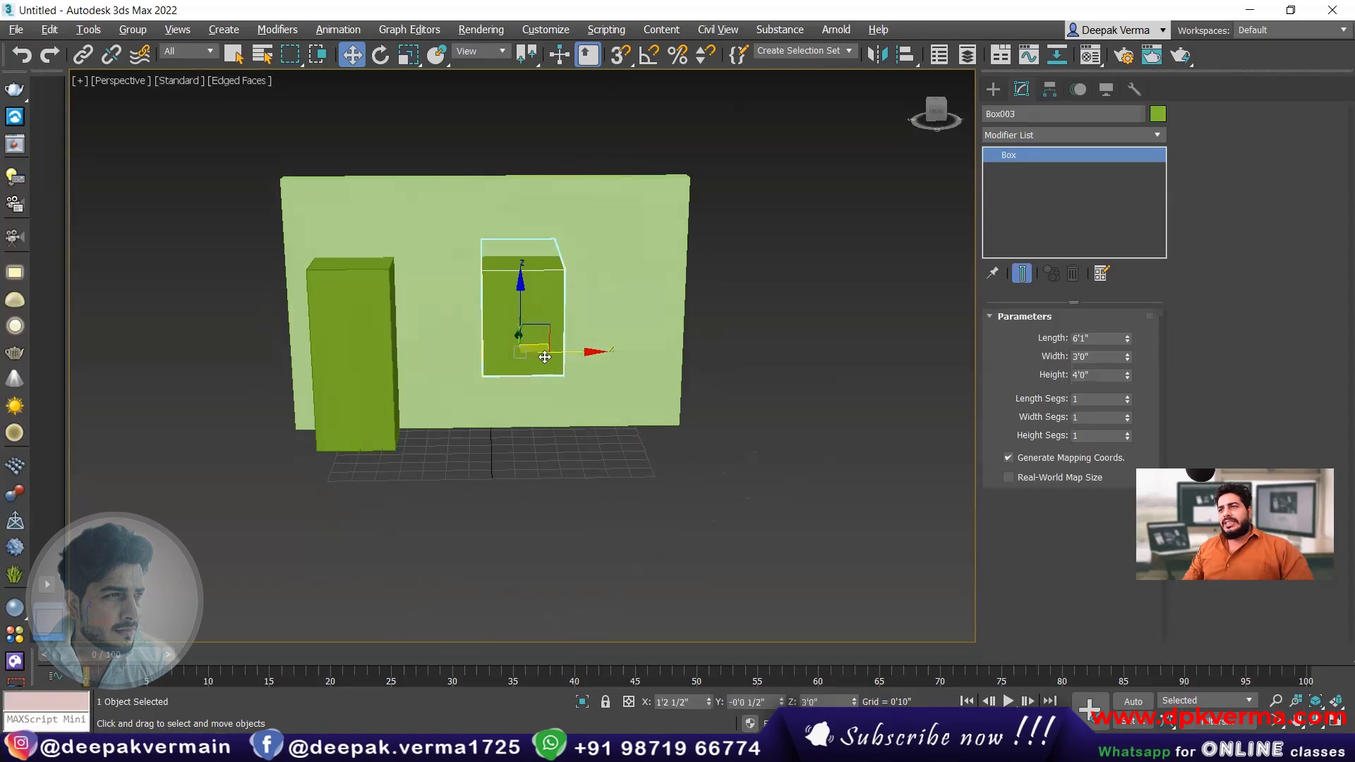
{"action": "mouse_move", "coordinate": [545, 358]}
{"action": "left_mouse_down"}
{"action": "mouse_move", "coordinate": [522, 354]}
{"action": "mouse_move", "coordinate": [539, 357]}
{"action": "left_mouse_up"}
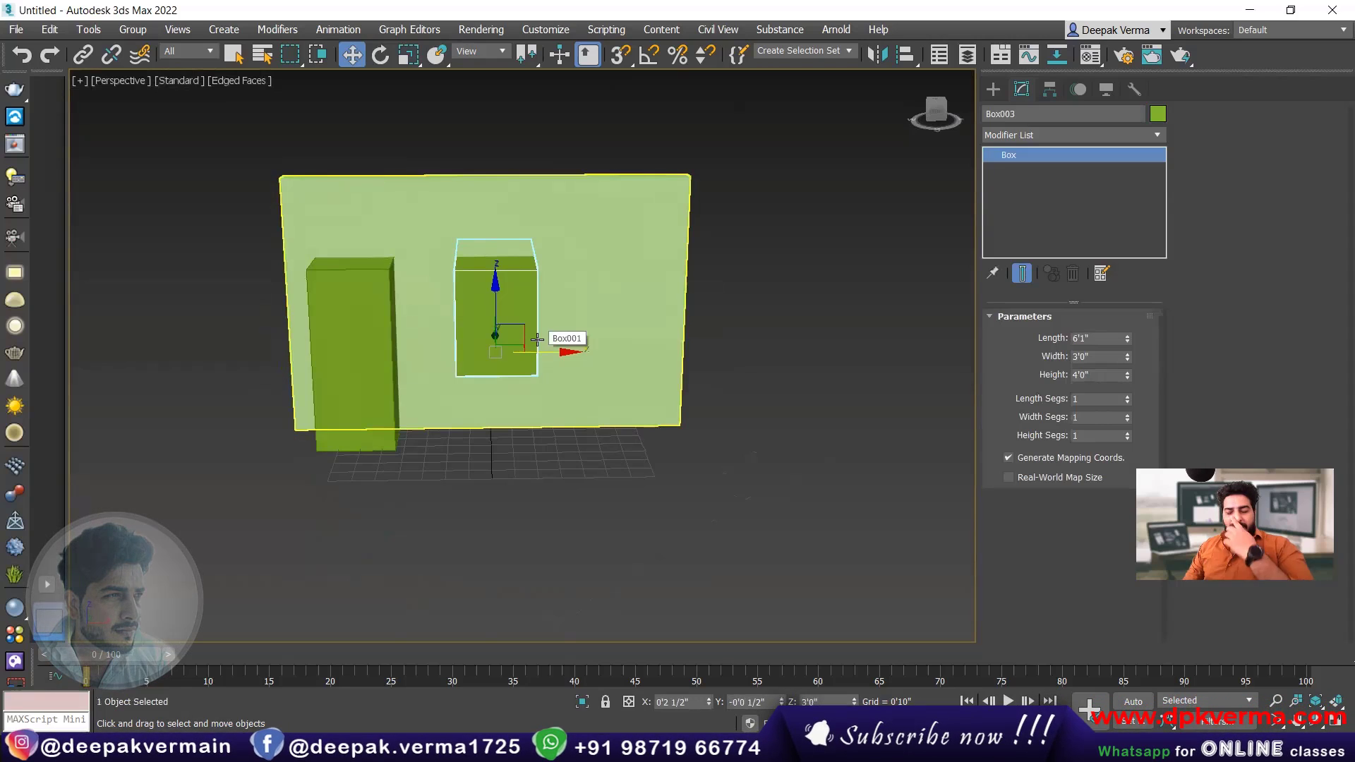
{"action": "key", "text": "f"}
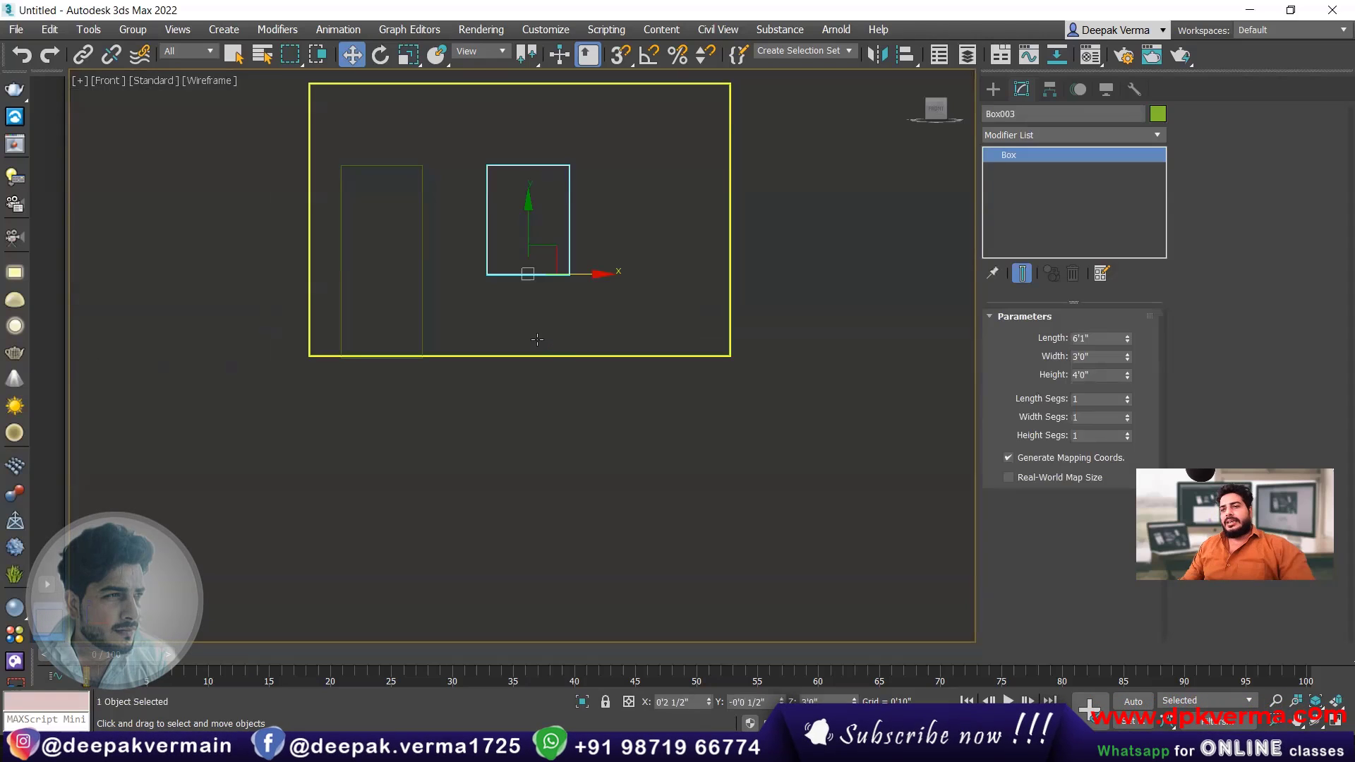
- Show the grid in the Front view and frame the wall with its door and window boxes
{"action": "middle_click_drag", "start_coordinate": [537, 207], "coordinate": [527, 329]}
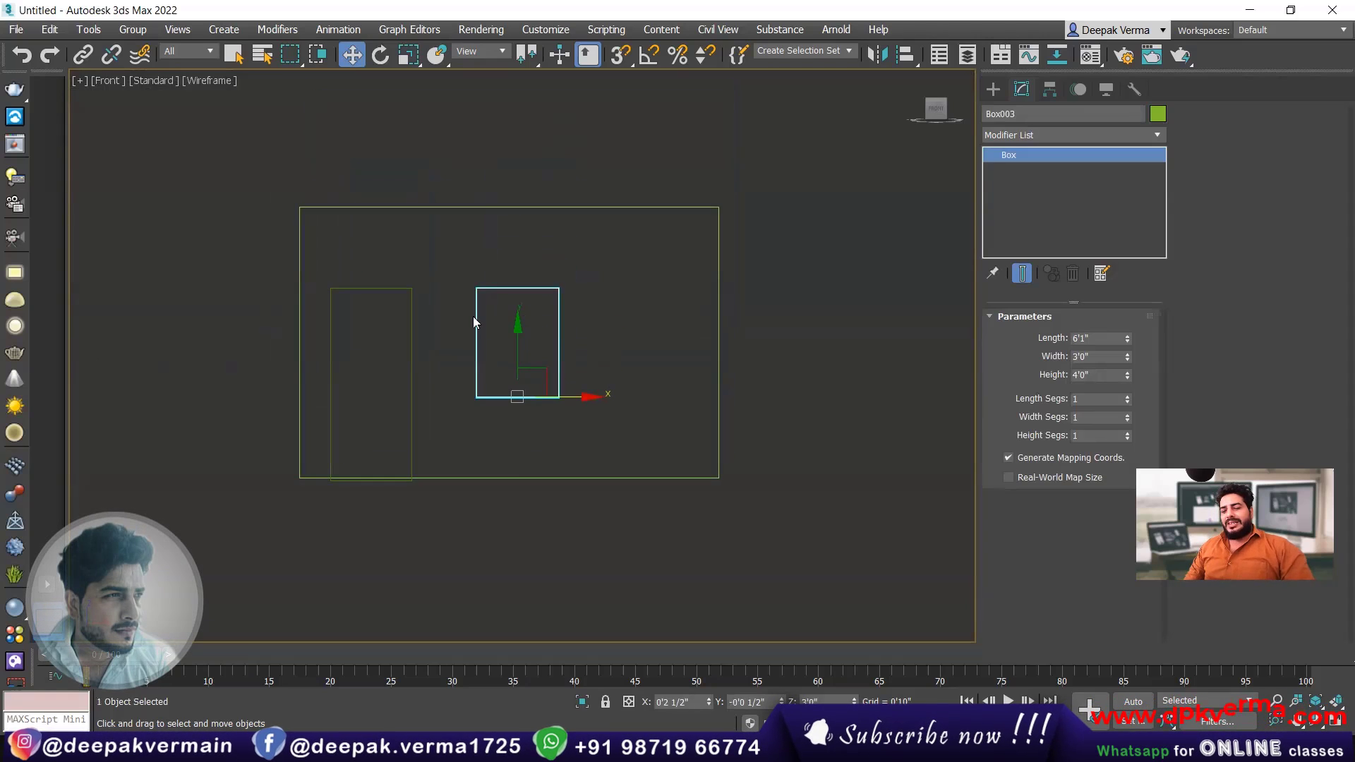
{"action": "key", "text": "g"}
{"action": "scroll", "coordinate": [477, 321], "scroll_direction": "up", "scroll_amount": 2}
{"action": "scroll", "coordinate": [482, 321], "scroll_direction": "down", "scroll_amount": 4}
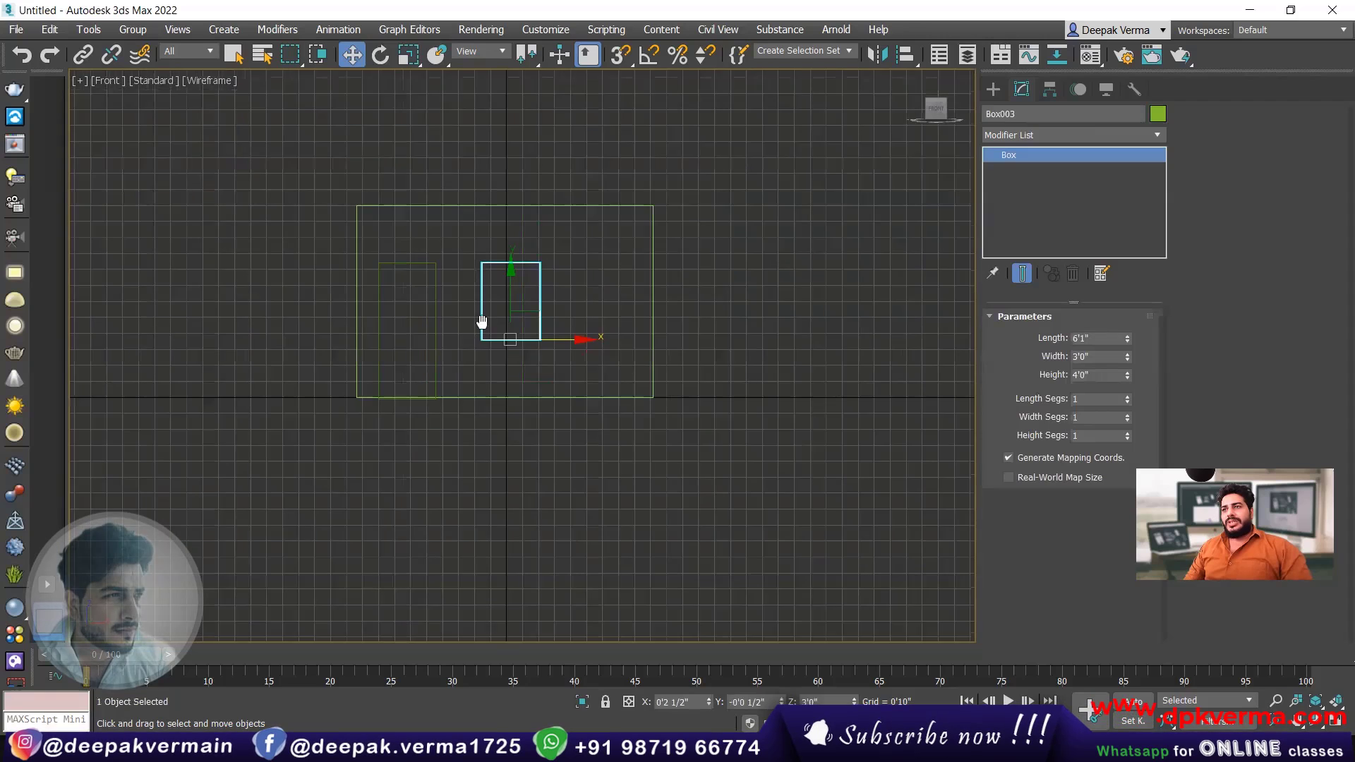
{"action": "middle_click_drag", "start_coordinate": [481, 322], "coordinate": [468, 333]}
{"action": "scroll", "coordinate": [512, 338], "scroll_direction": "up", "scroll_amount": 2}
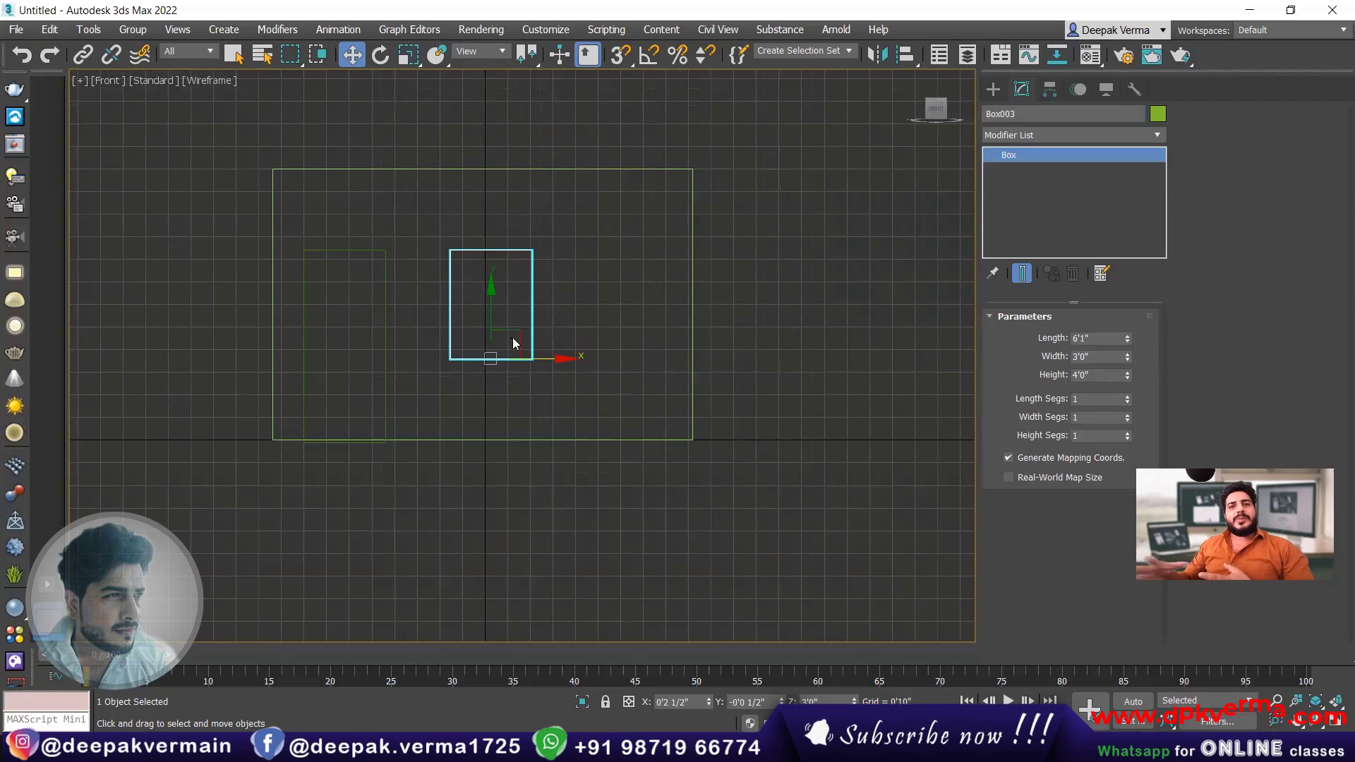
{"action": "scroll", "coordinate": [409, 364], "scroll_direction": "up", "scroll_amount": 2}
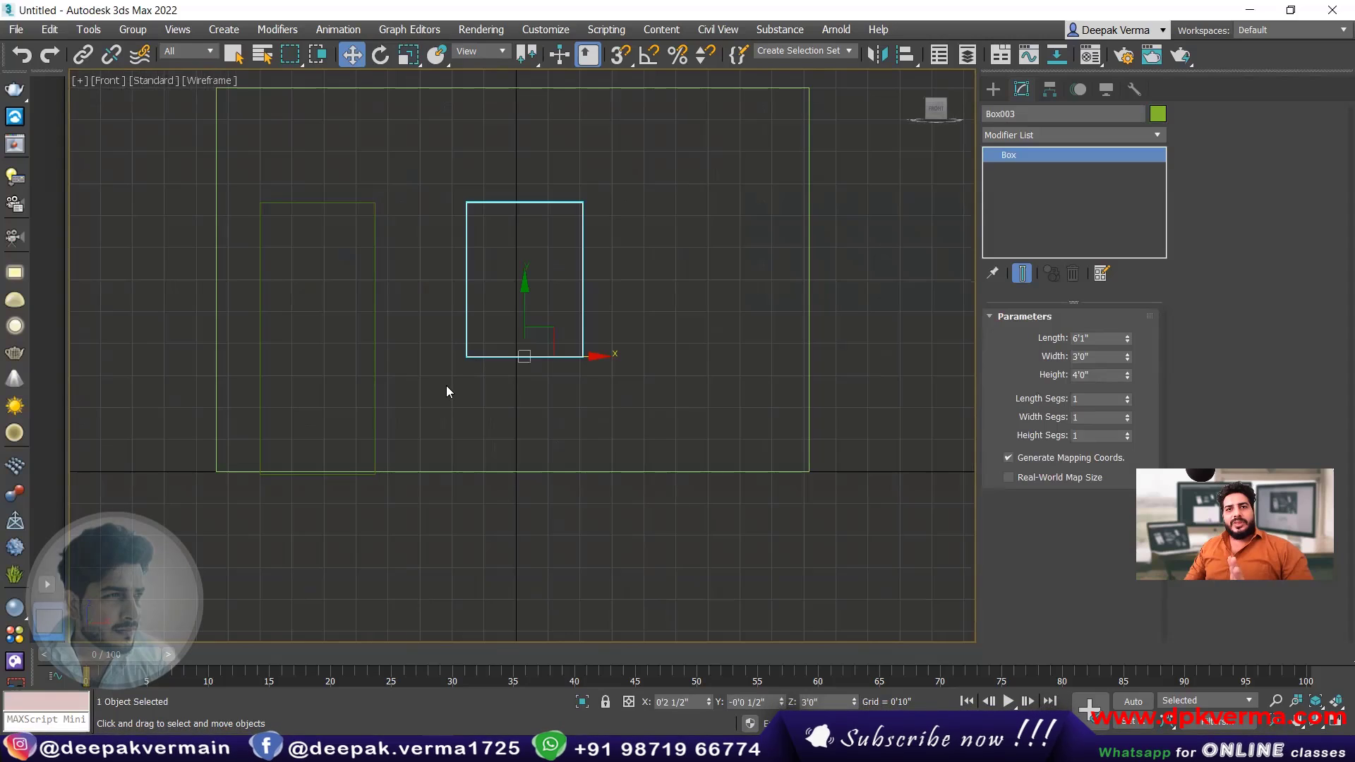
{"action": "scroll", "coordinate": [432, 377], "scroll_direction": "down", "scroll_amount": 2}
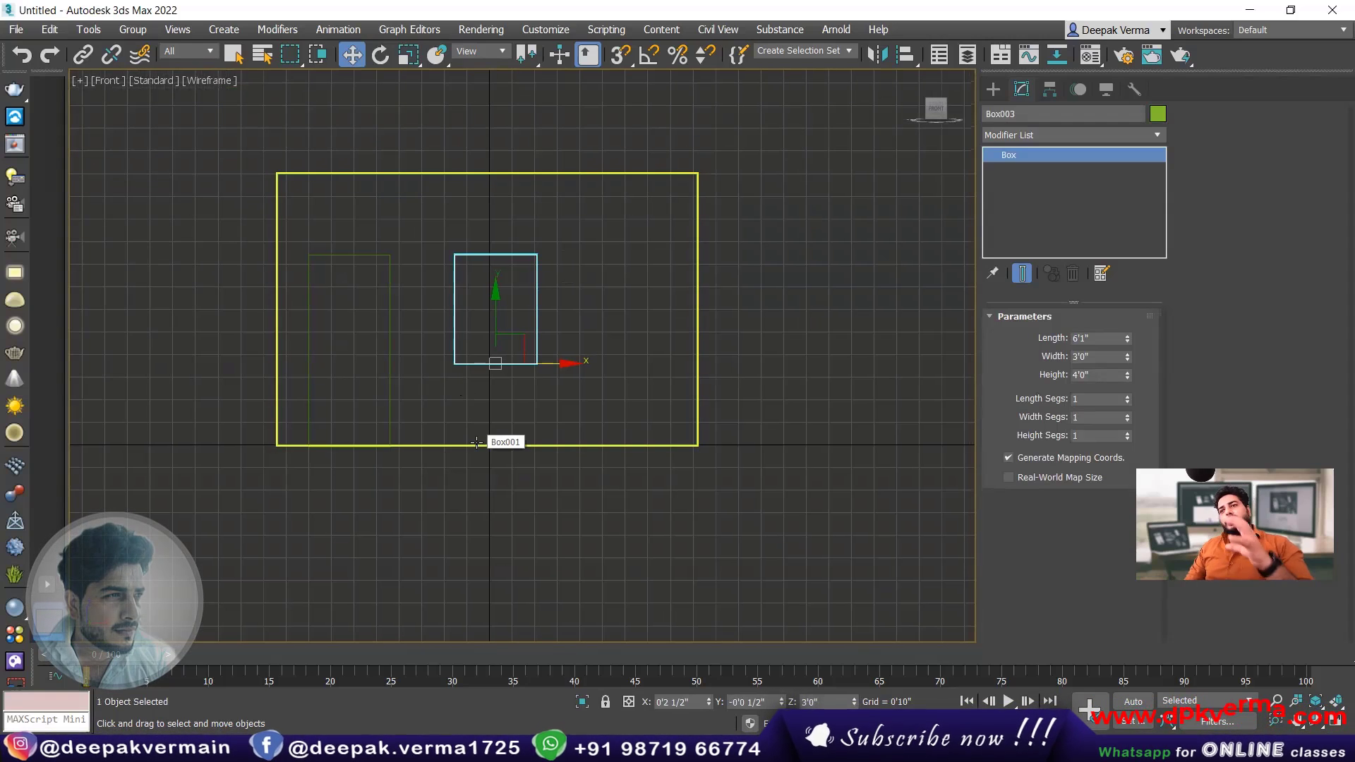
{"action": "mouse_move", "coordinate": [477, 442]}
{"action": "middle_mouse_down"}
{"action": "mouse_move", "coordinate": [491, 471]}
{"action": "mouse_move", "coordinate": [479, 426]}
{"action": "middle_mouse_up"}
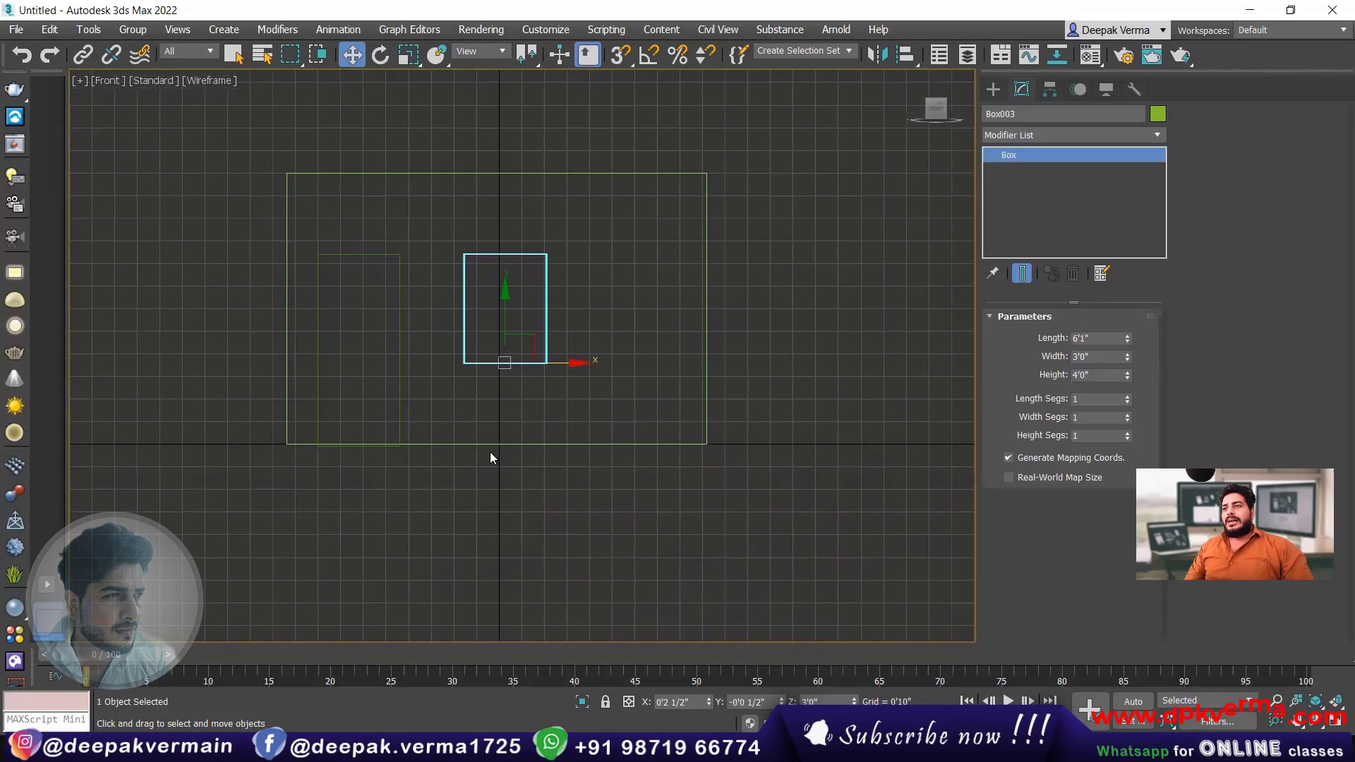
{"action": "scroll", "coordinate": [492, 427], "scroll_direction": "down", "scroll_amount": 2}
{"action": "scroll", "coordinate": [493, 427], "scroll_direction": "up", "scroll_amount": 2}
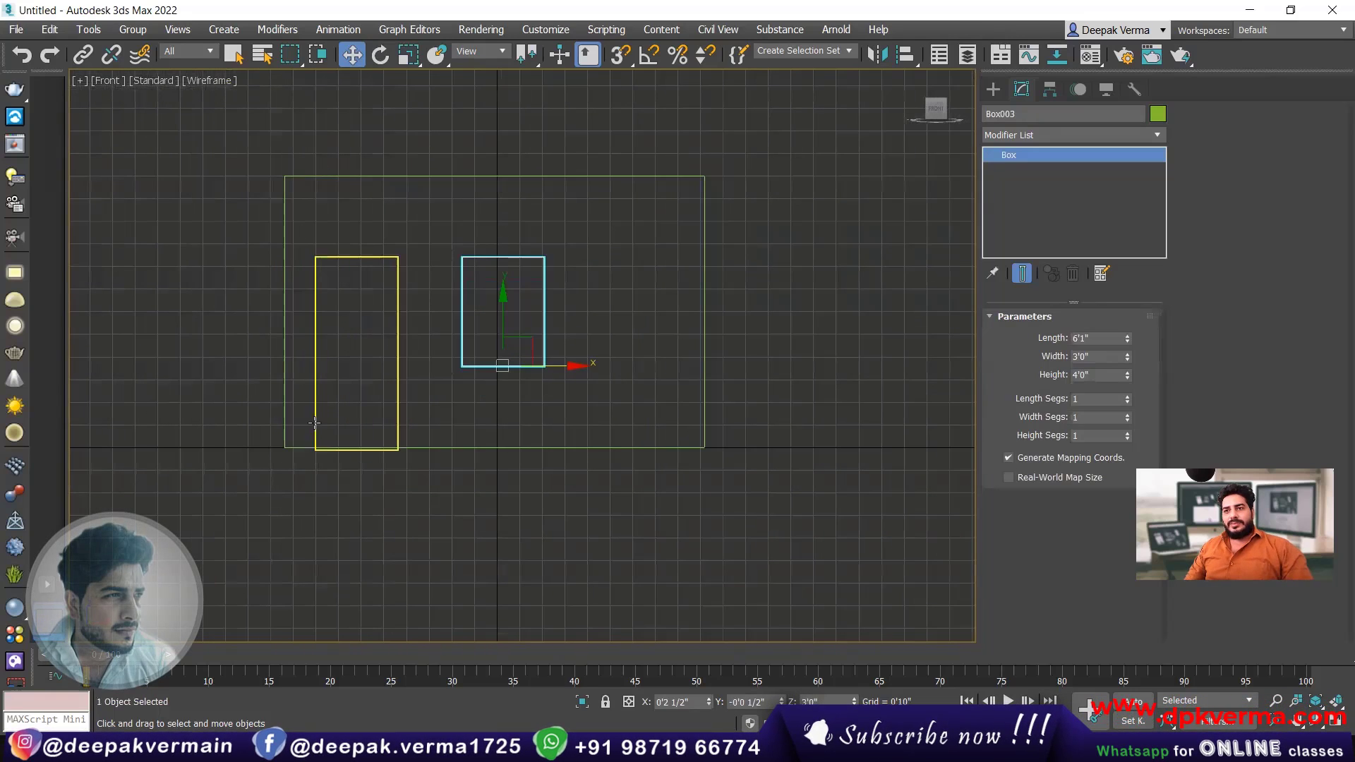
- Set the wall box's width to 15'0"
{"action": "left_click", "coordinate": [511, 447]}
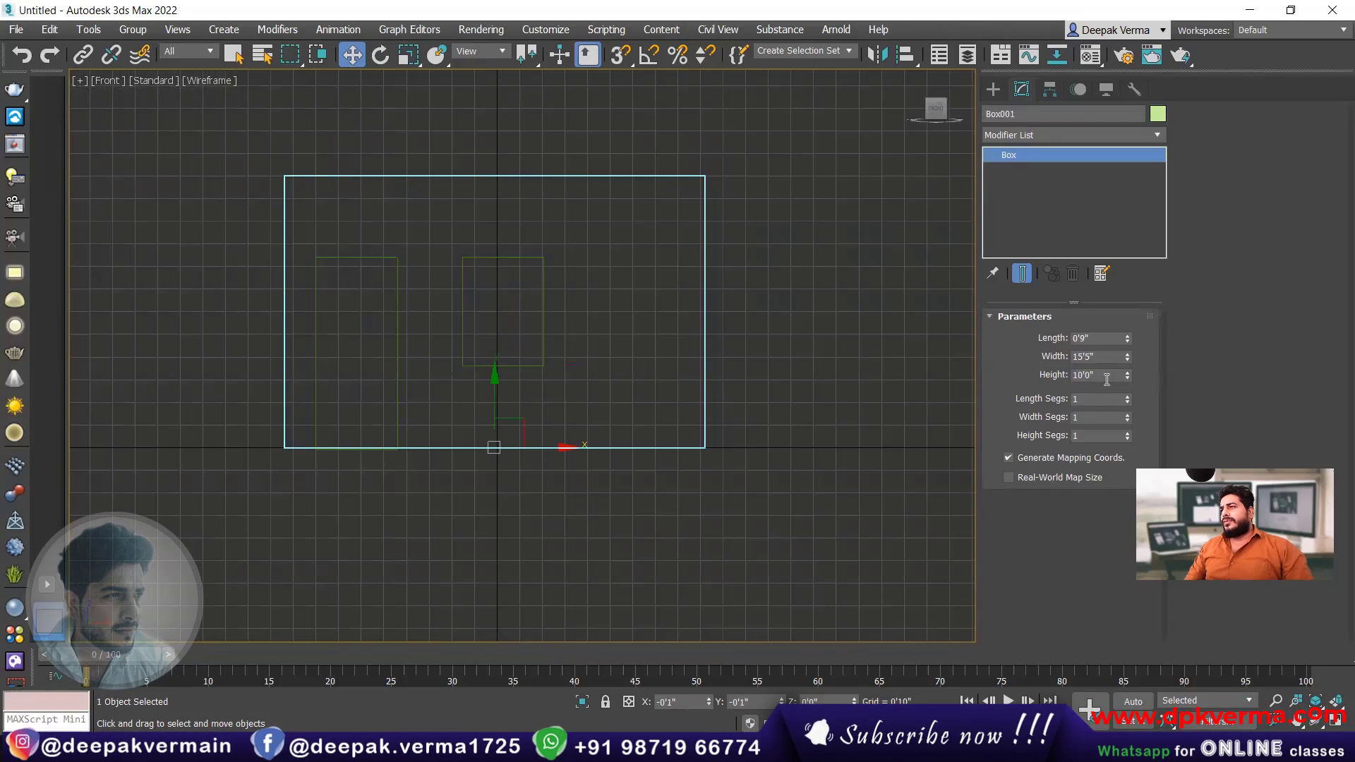
{"action": "left_click_drag", "start_coordinate": [1102, 358], "coordinate": [1032, 359]}
{"action": "type", "text": "15'"}
{"action": "key", "text": "Return"}
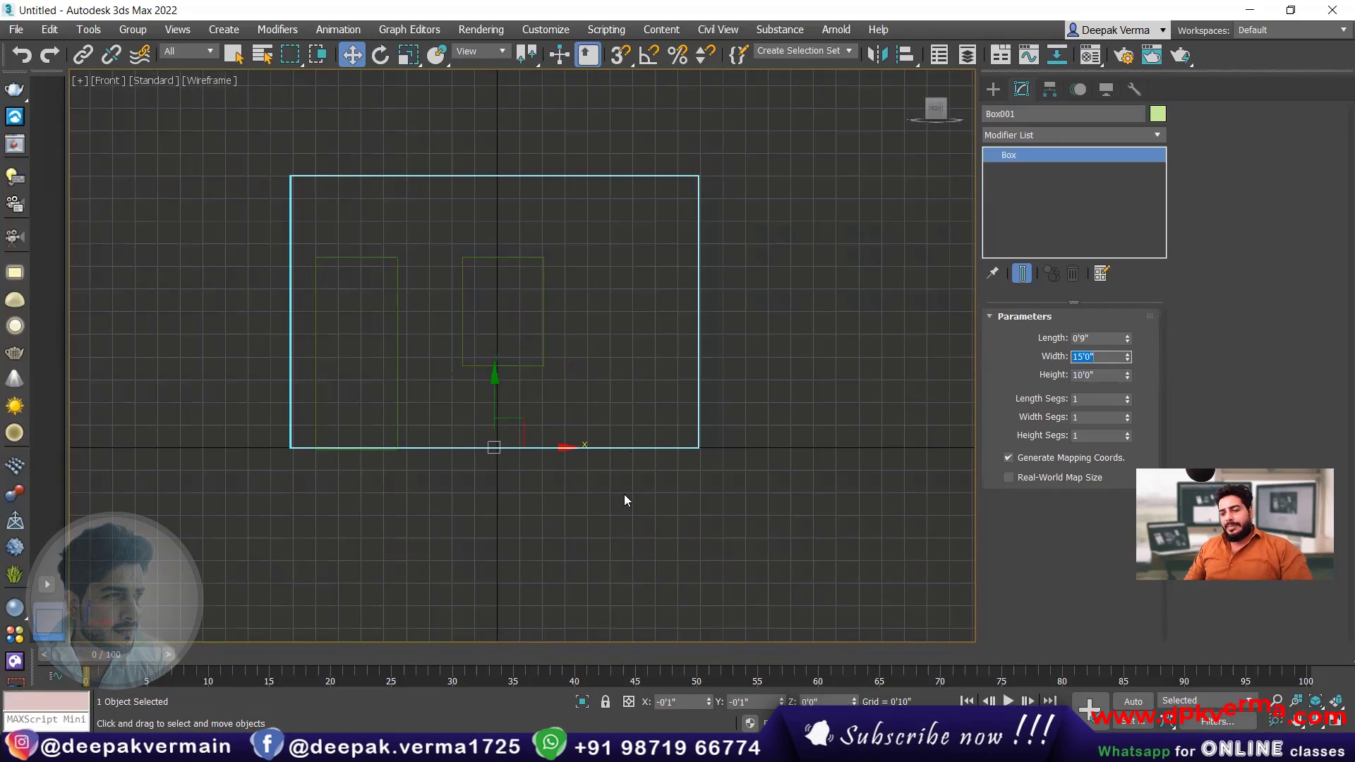
- Reset the wall's X and Y position to 0'0" in the Perspective view and deselect it
{"action": "middle_click_drag", "start_coordinate": [540, 478], "coordinate": [624, 507], "text": "alt"}
{"action": "key", "text": "p"}
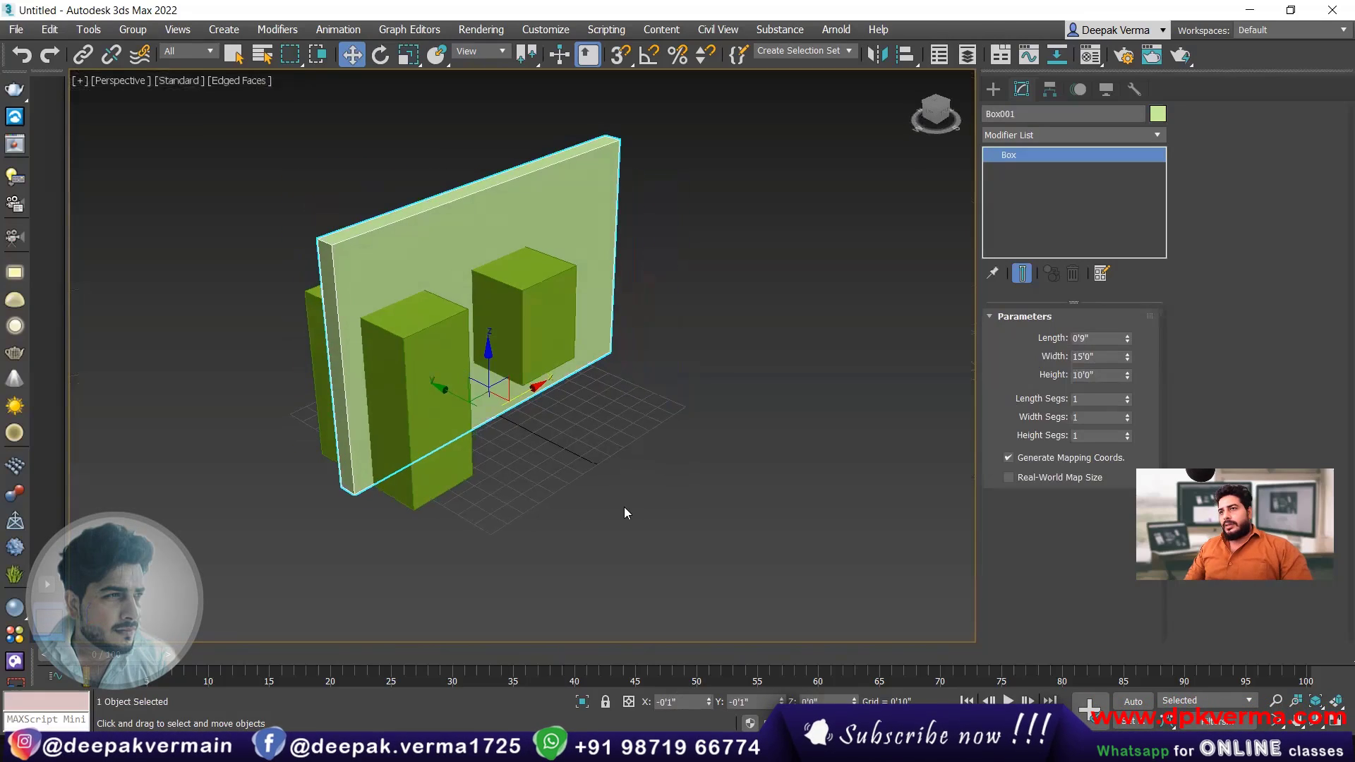
{"action": "right_click", "coordinate": [707, 701]}
{"action": "right_click", "coordinate": [780, 702]}
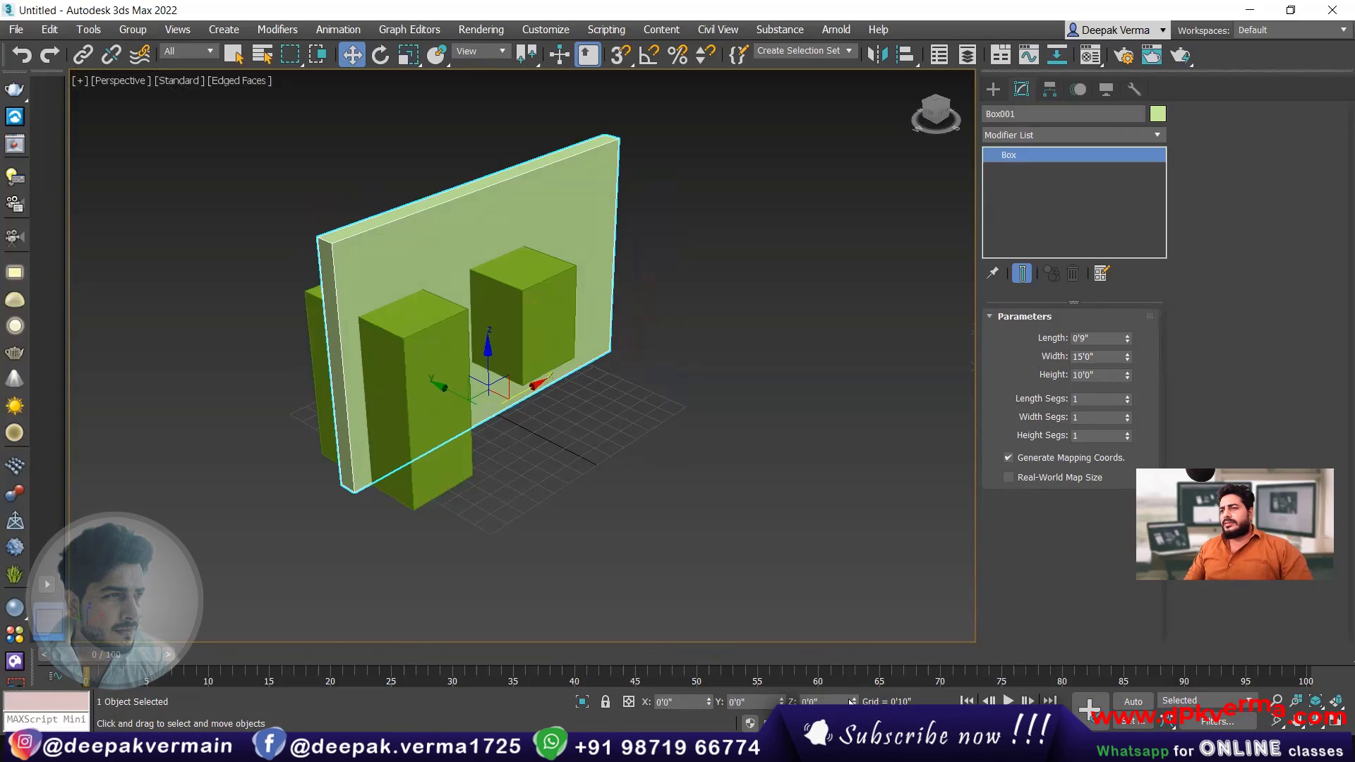
{"action": "left_click", "coordinate": [611, 425]}
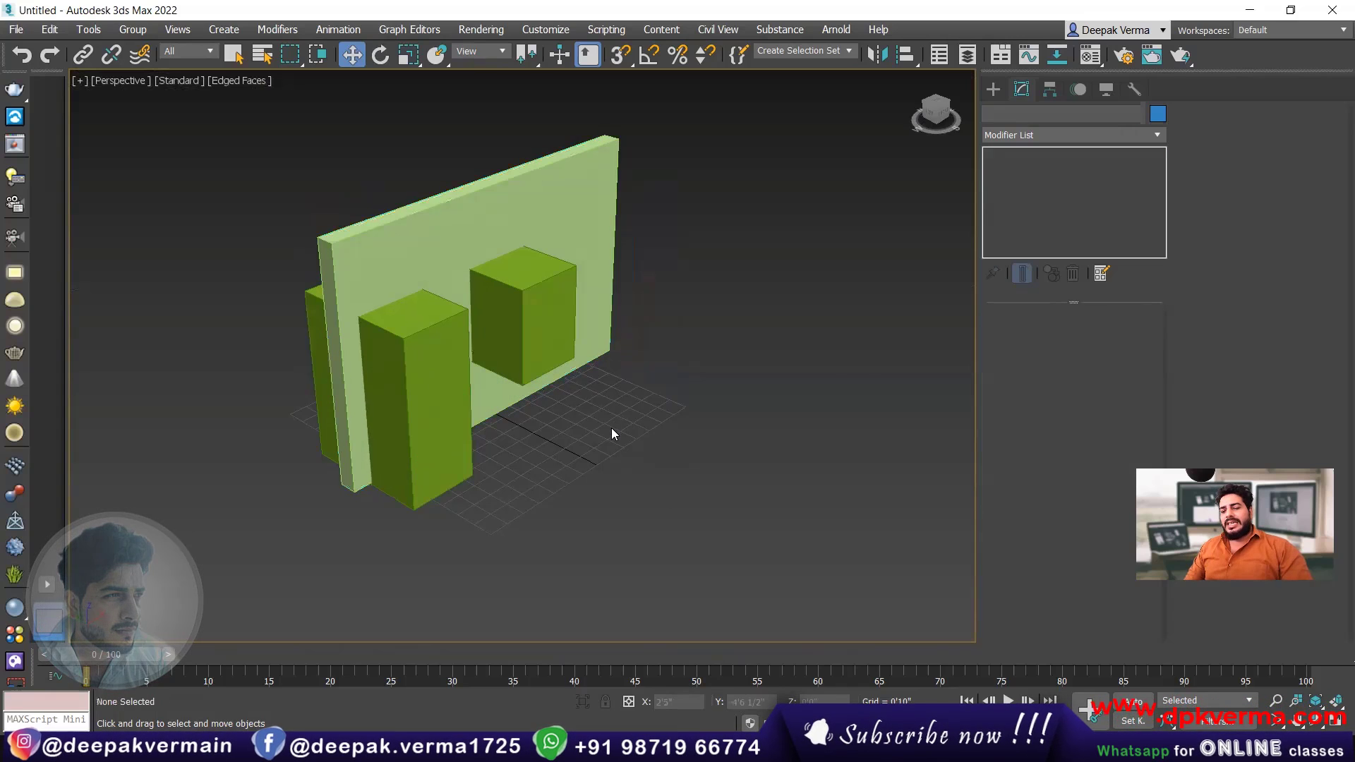
- Check the wall from the Top view, and examine in the Front view how its edges align with the grid lines
{"action": "key", "text": "t"}
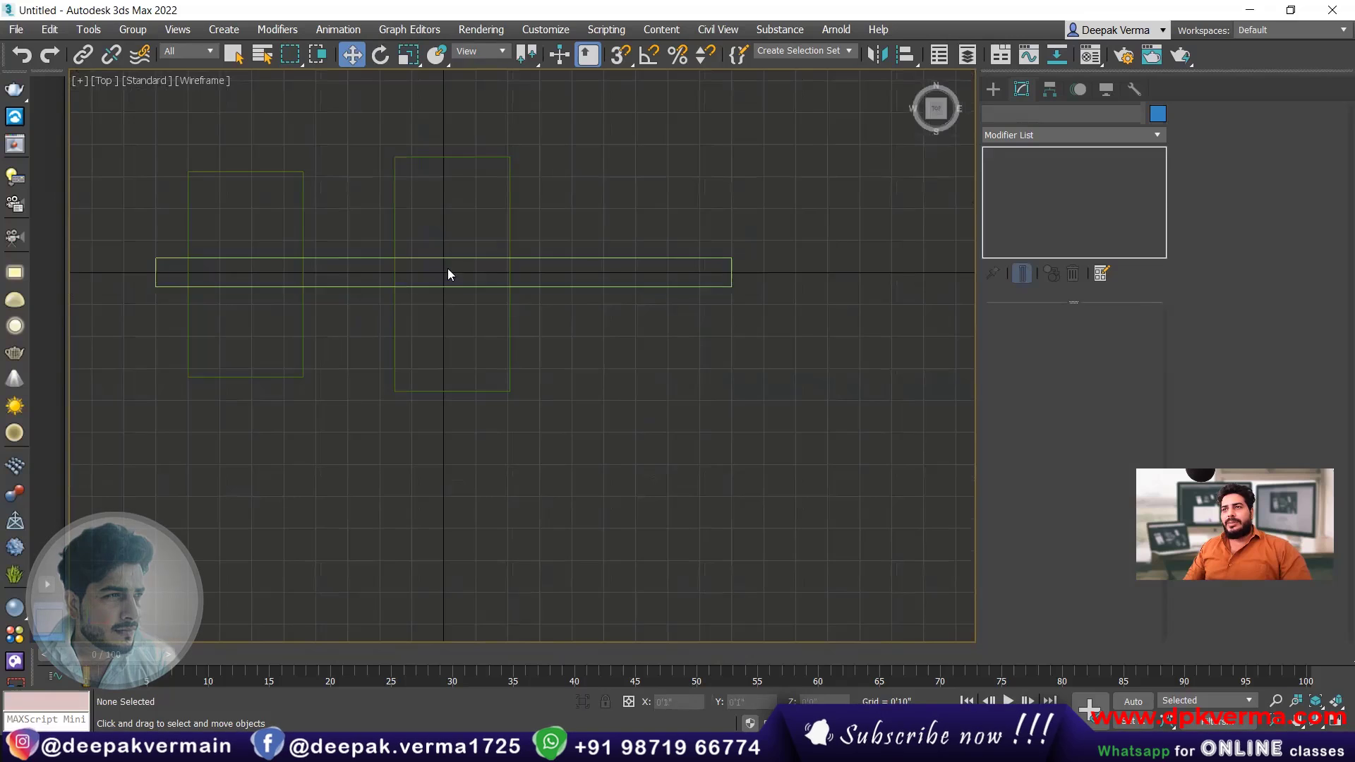
{"action": "key", "text": "f"}
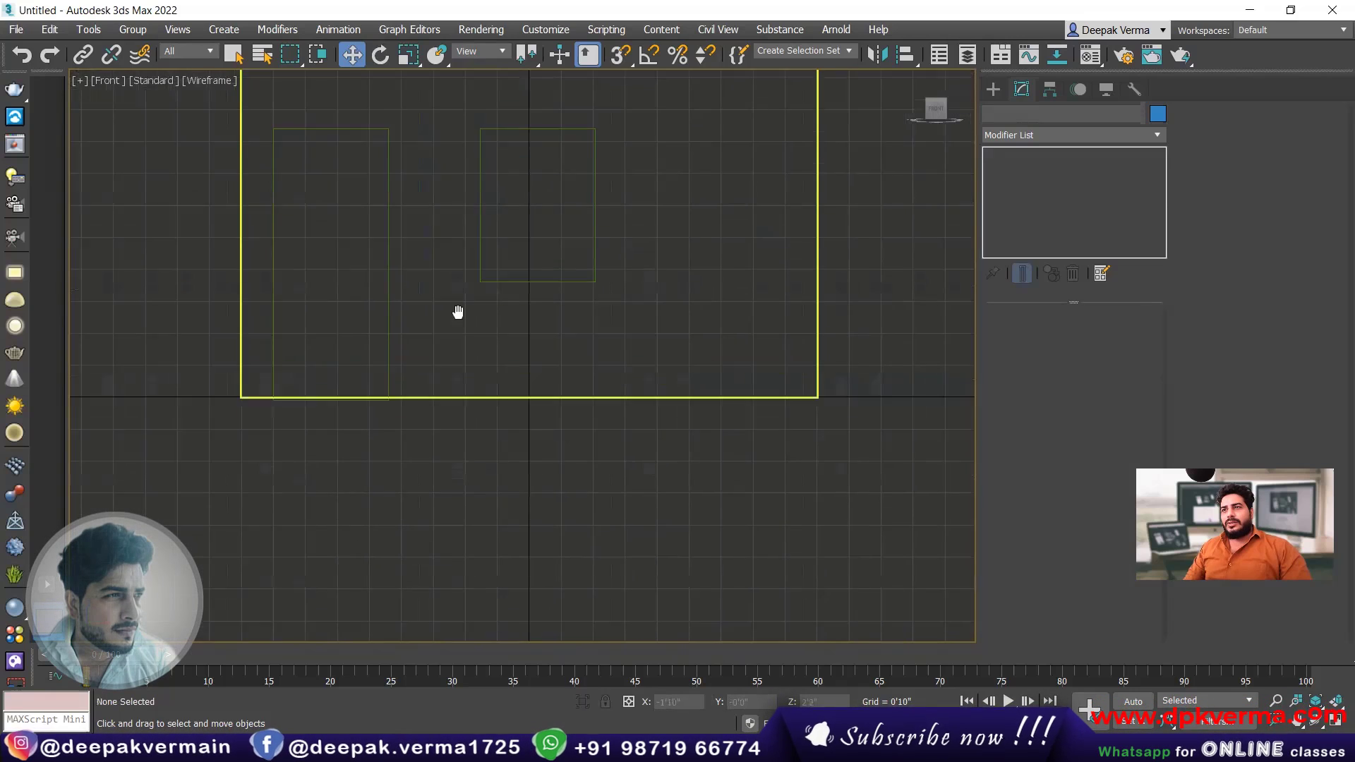
{"action": "middle_click_drag", "start_coordinate": [458, 312], "coordinate": [519, 433]}
{"action": "scroll", "coordinate": [519, 434], "scroll_direction": "down", "scroll_amount": 2}
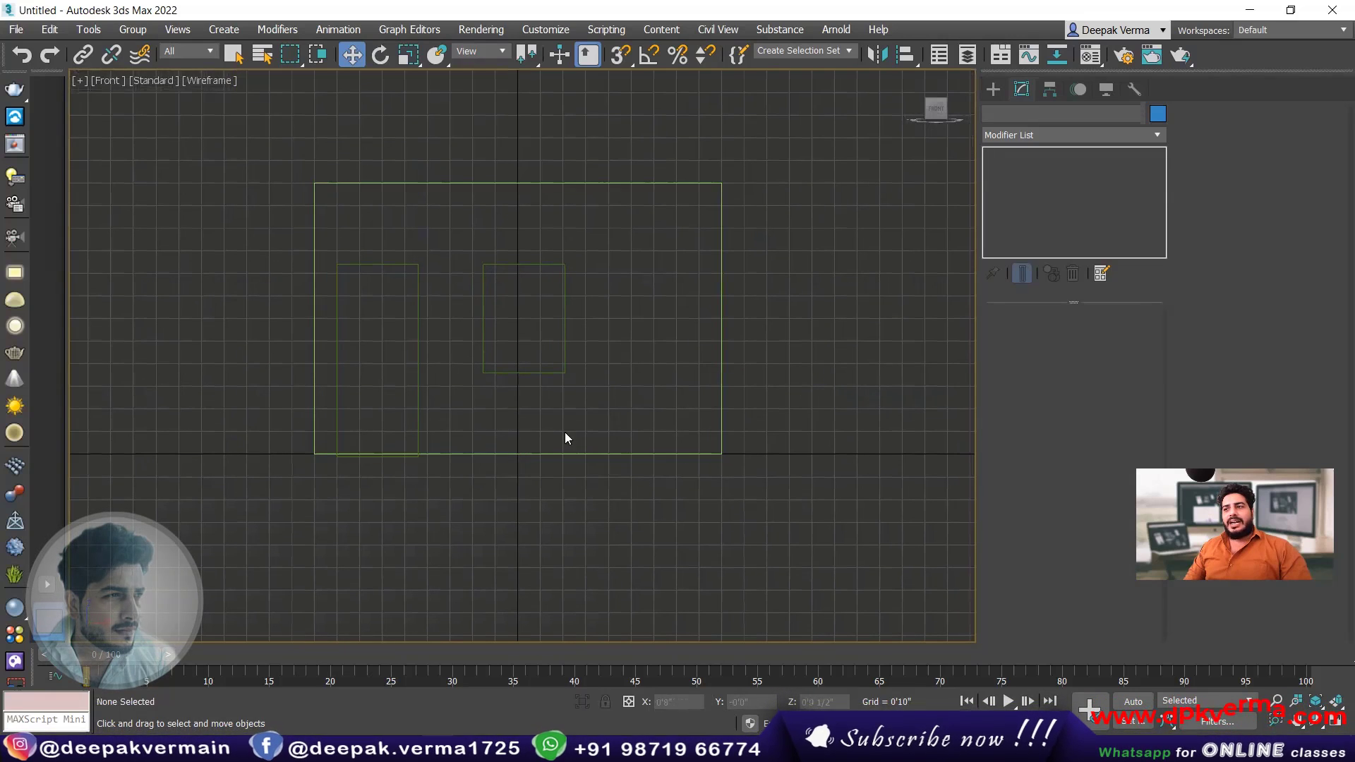
{"action": "scroll", "coordinate": [522, 473], "scroll_direction": "up", "scroll_amount": 2}
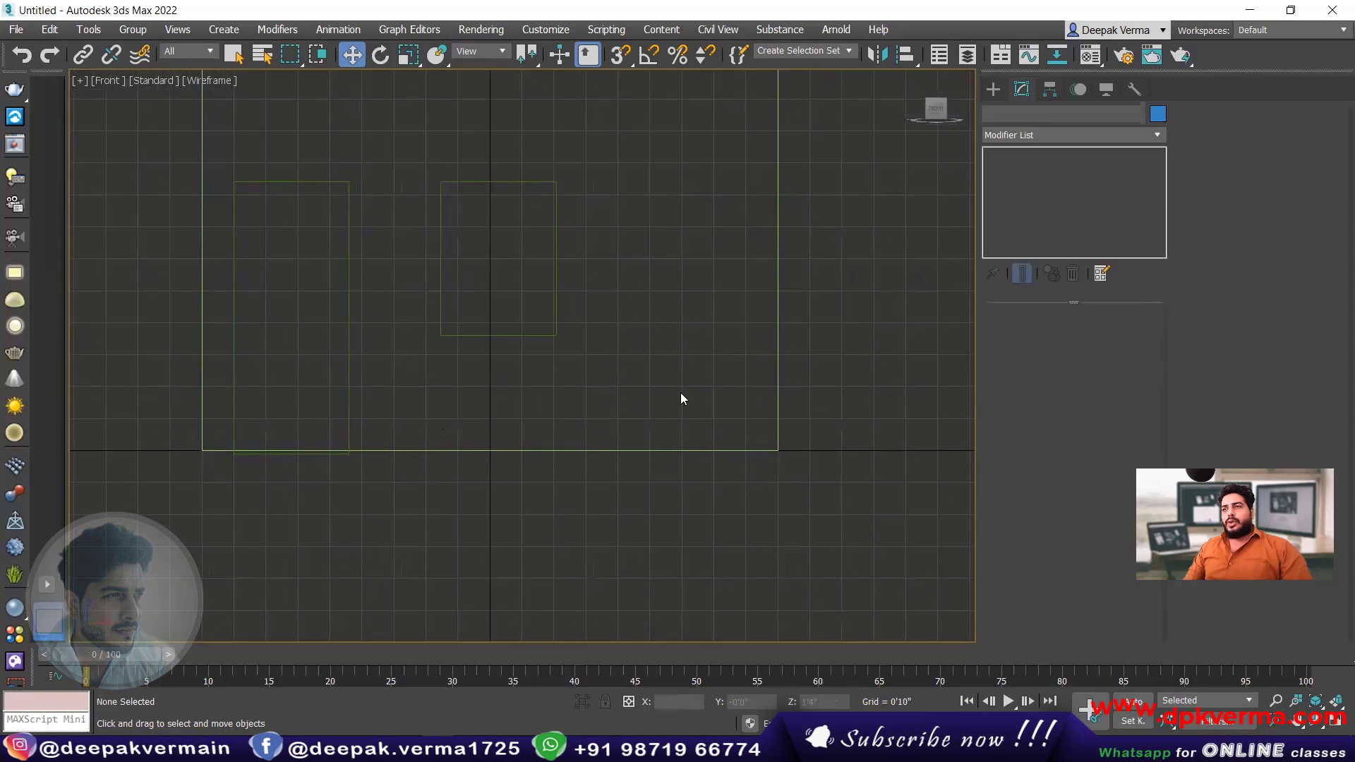
{"action": "middle_click_drag", "start_coordinate": [553, 391], "coordinate": [551, 405]}
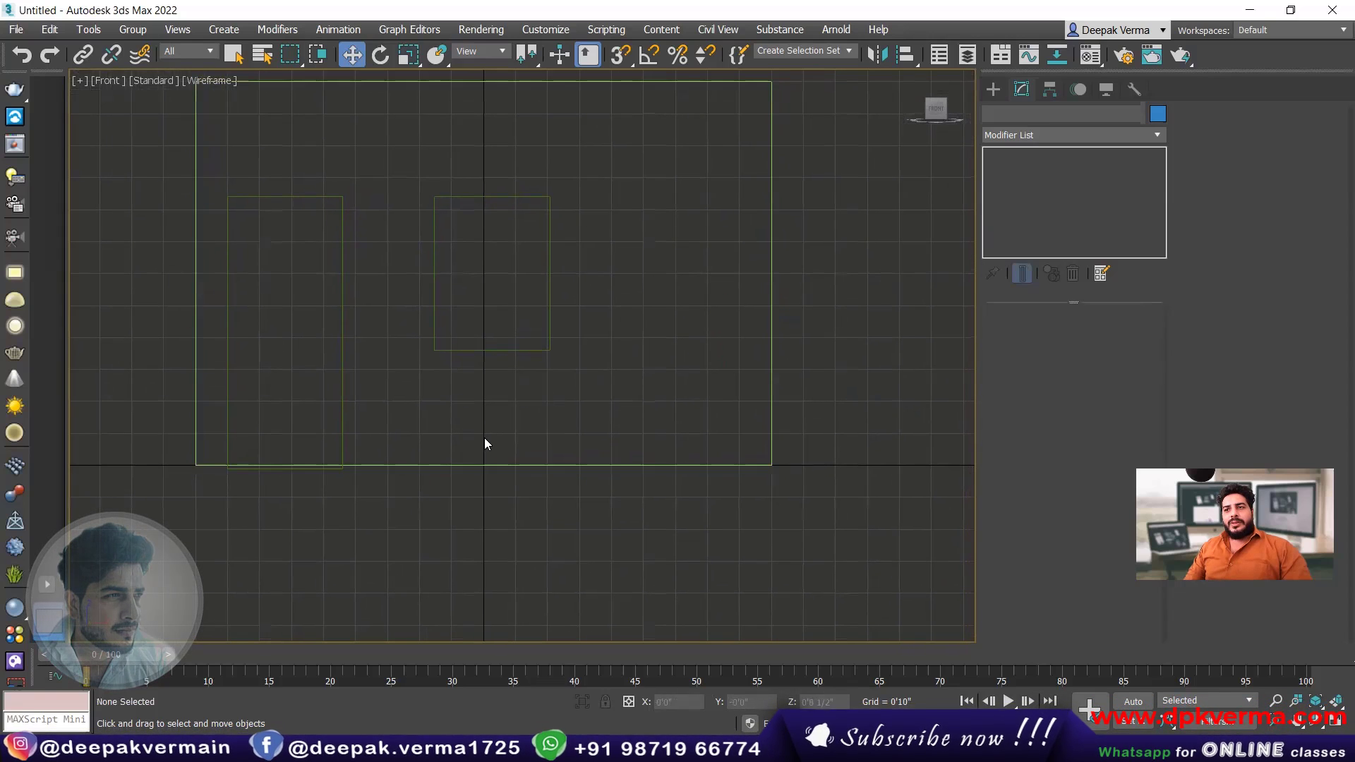
{"action": "left_click", "coordinate": [490, 464]}
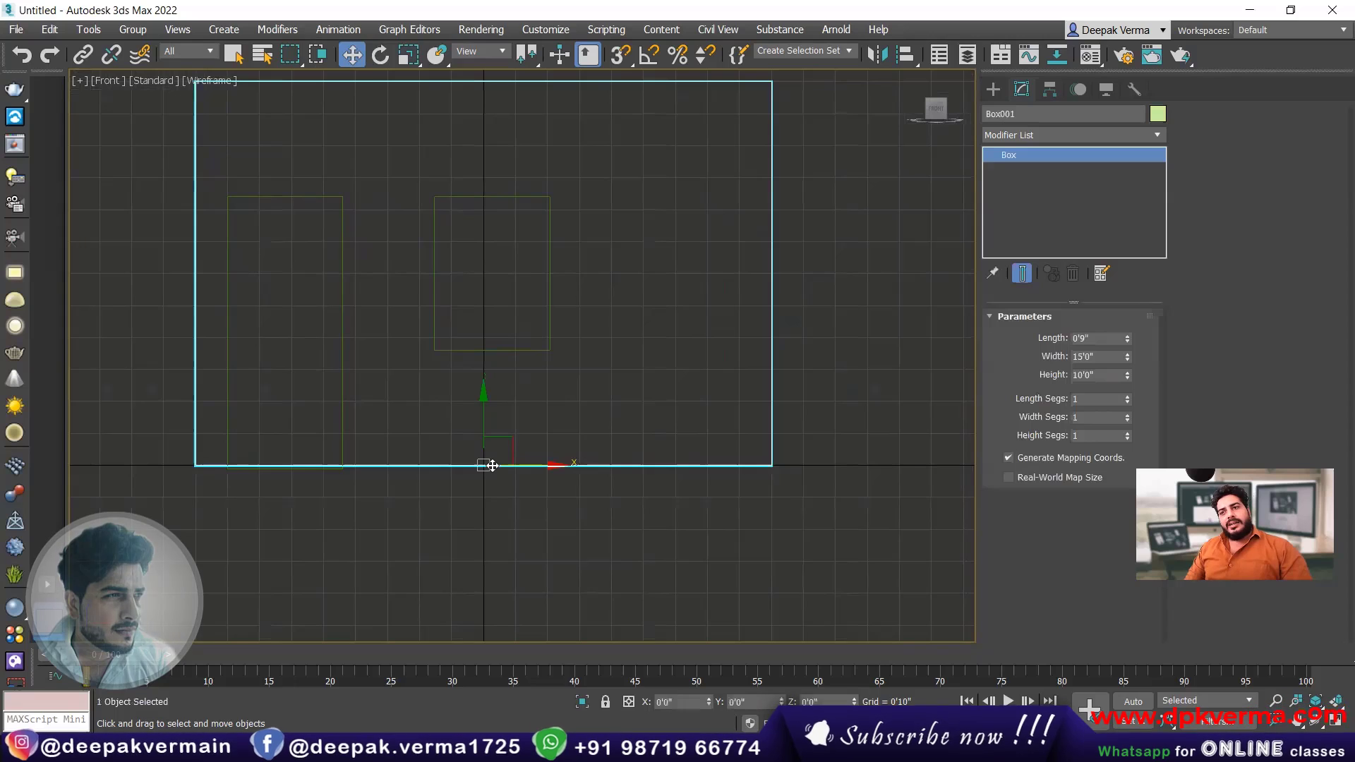
{"action": "middle_click_drag", "start_coordinate": [484, 441], "coordinate": [479, 446]}
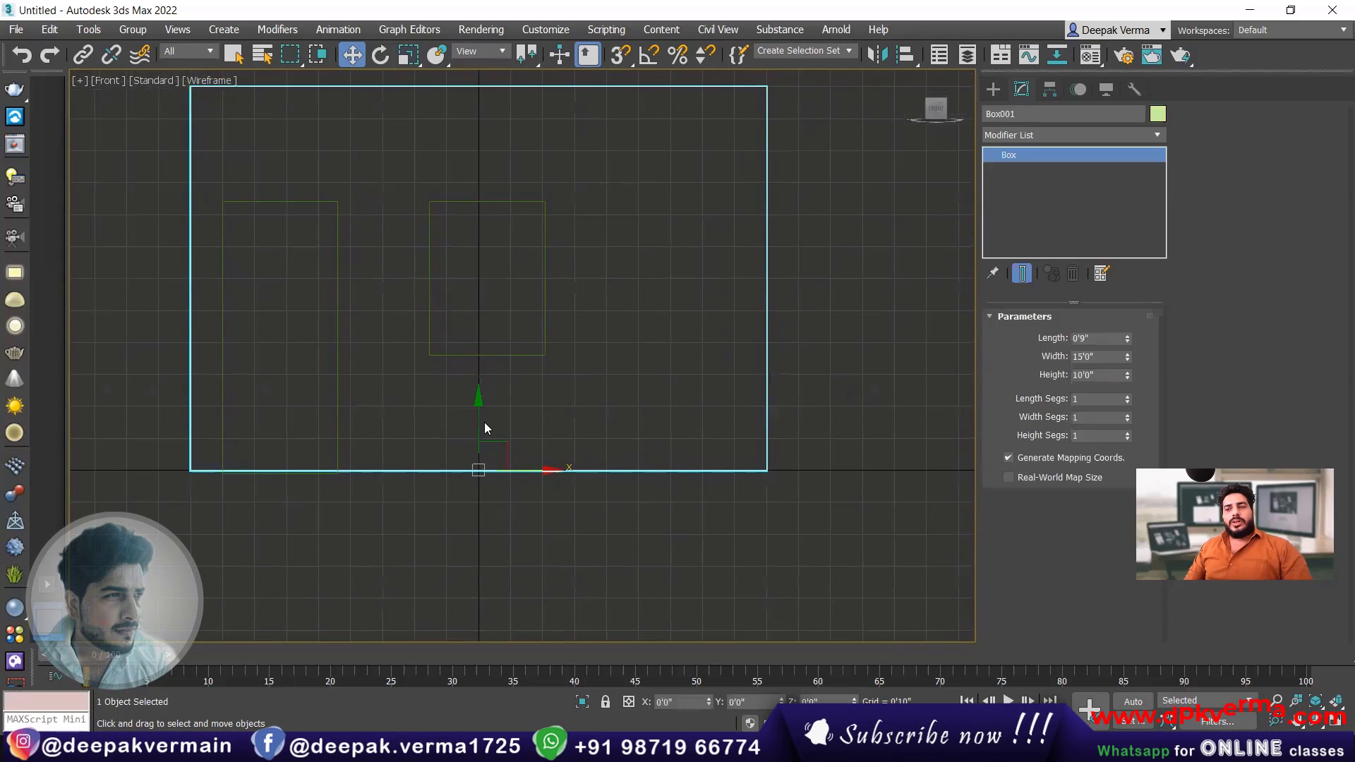
{"action": "left_click", "coordinate": [506, 452]}
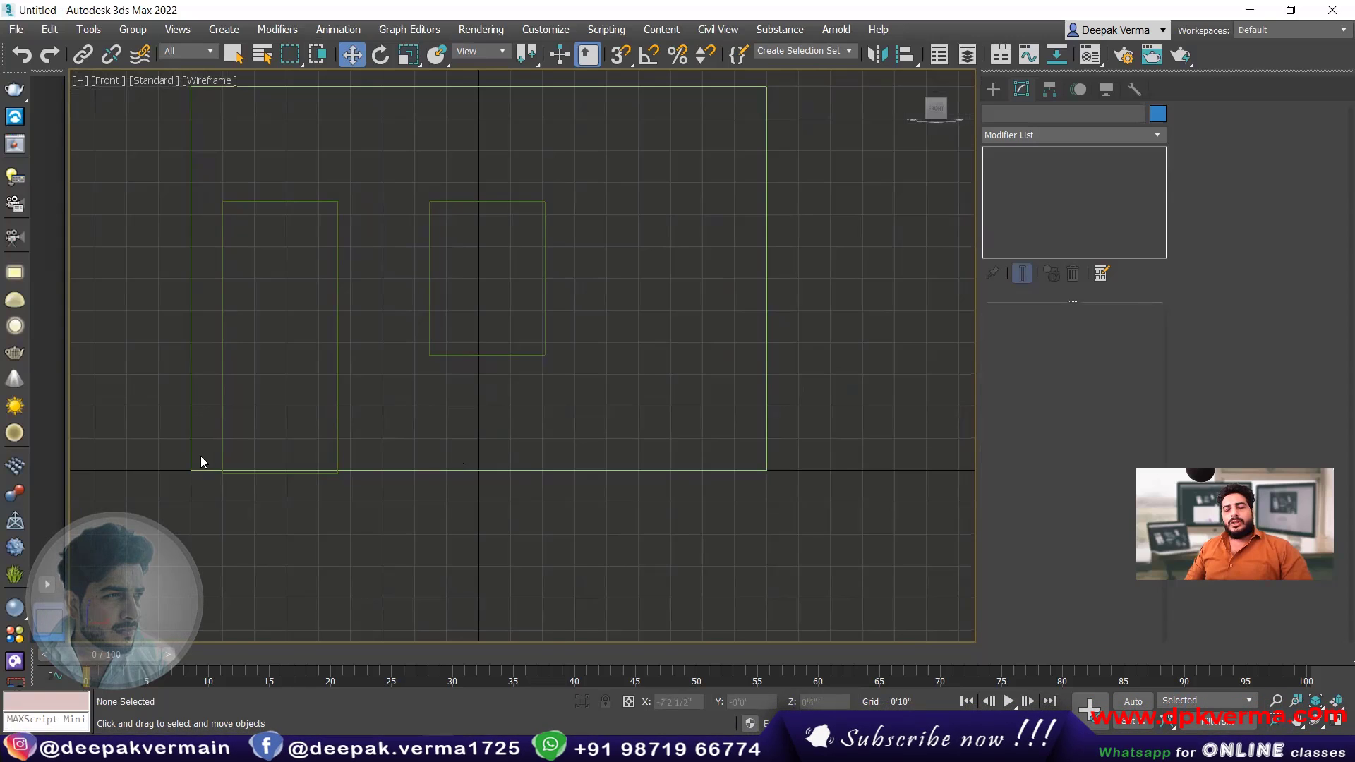
{"action": "left_click", "coordinate": [587, 470]}
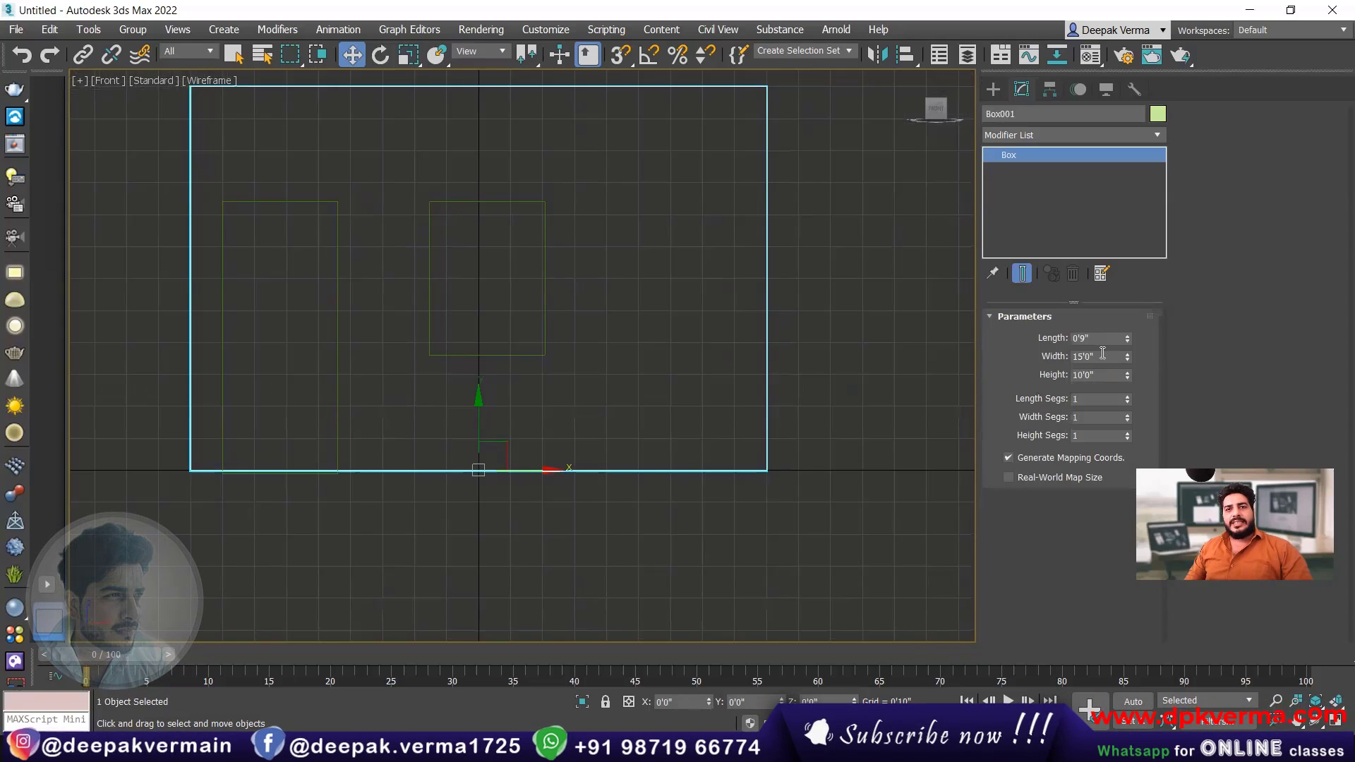
{"action": "middle_click_drag", "start_coordinate": [538, 433], "coordinate": [549, 419]}
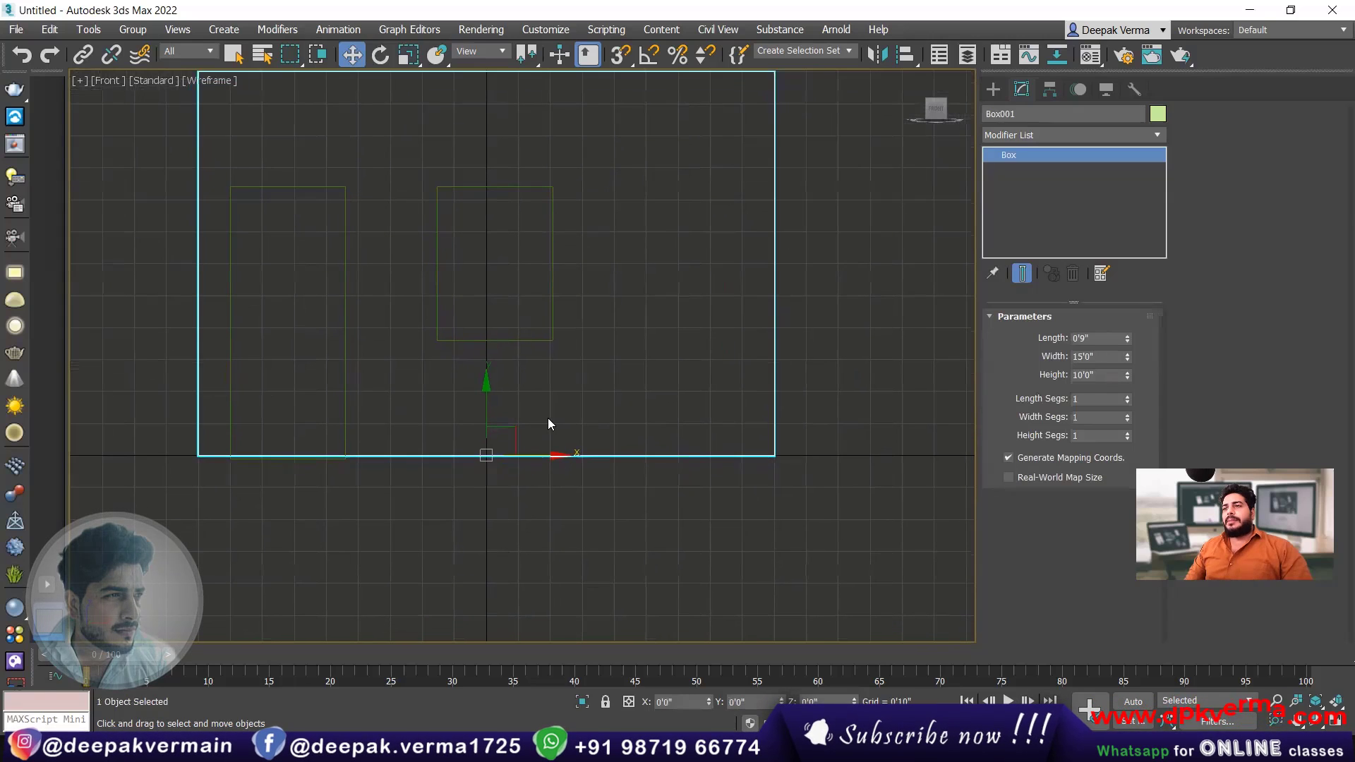
{"action": "left_click", "coordinate": [551, 415]}
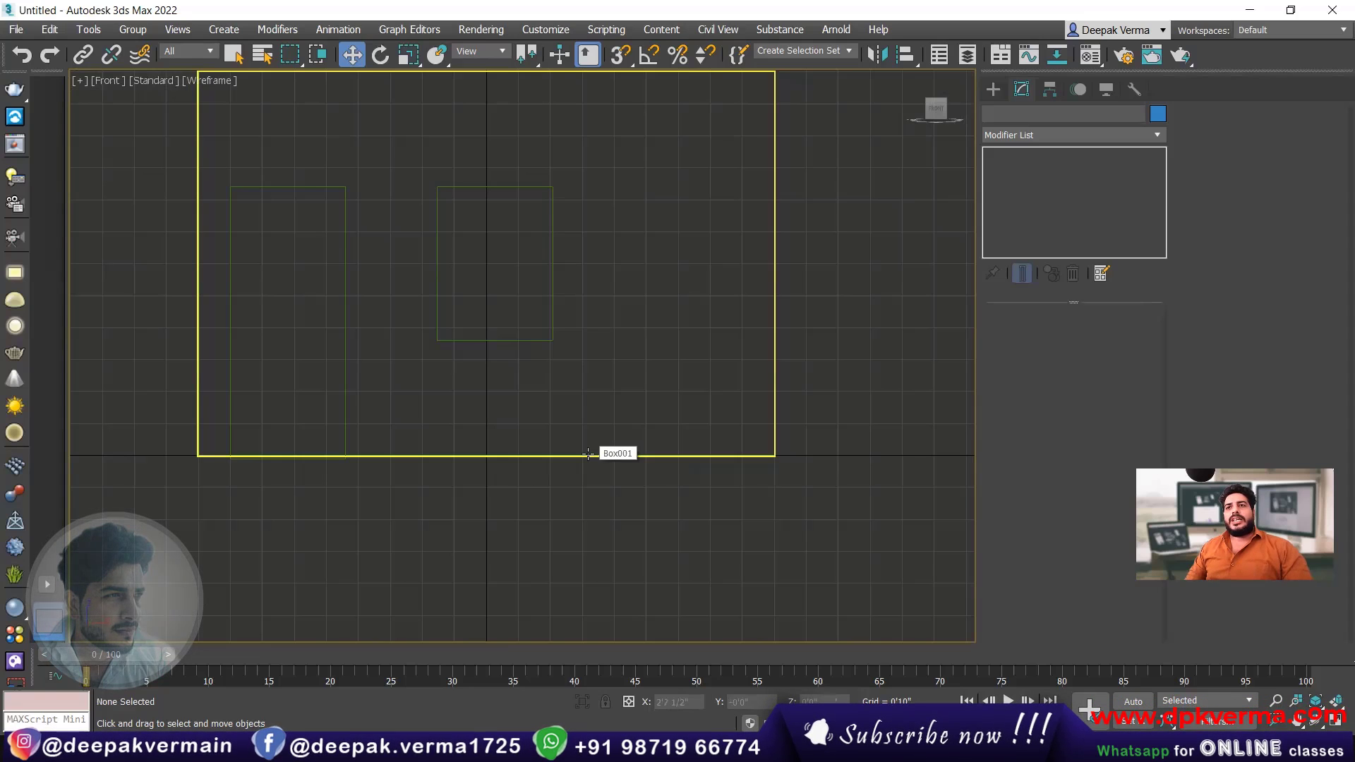
{"action": "middle_click_drag", "start_coordinate": [511, 423], "coordinate": [504, 444]}
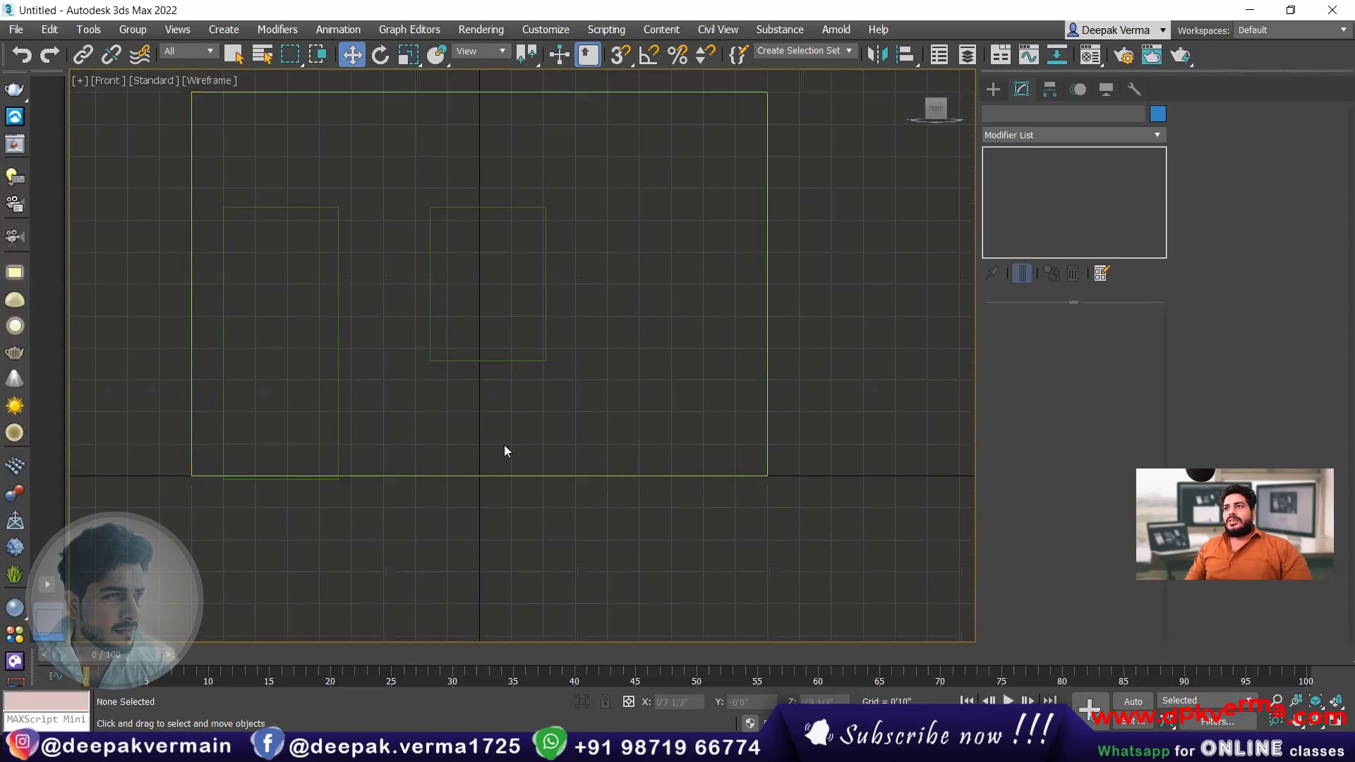
- Set the home grid spacing to 1'0" and close the grid and snap settings
{"action": "right_click", "coordinate": [619, 60]}
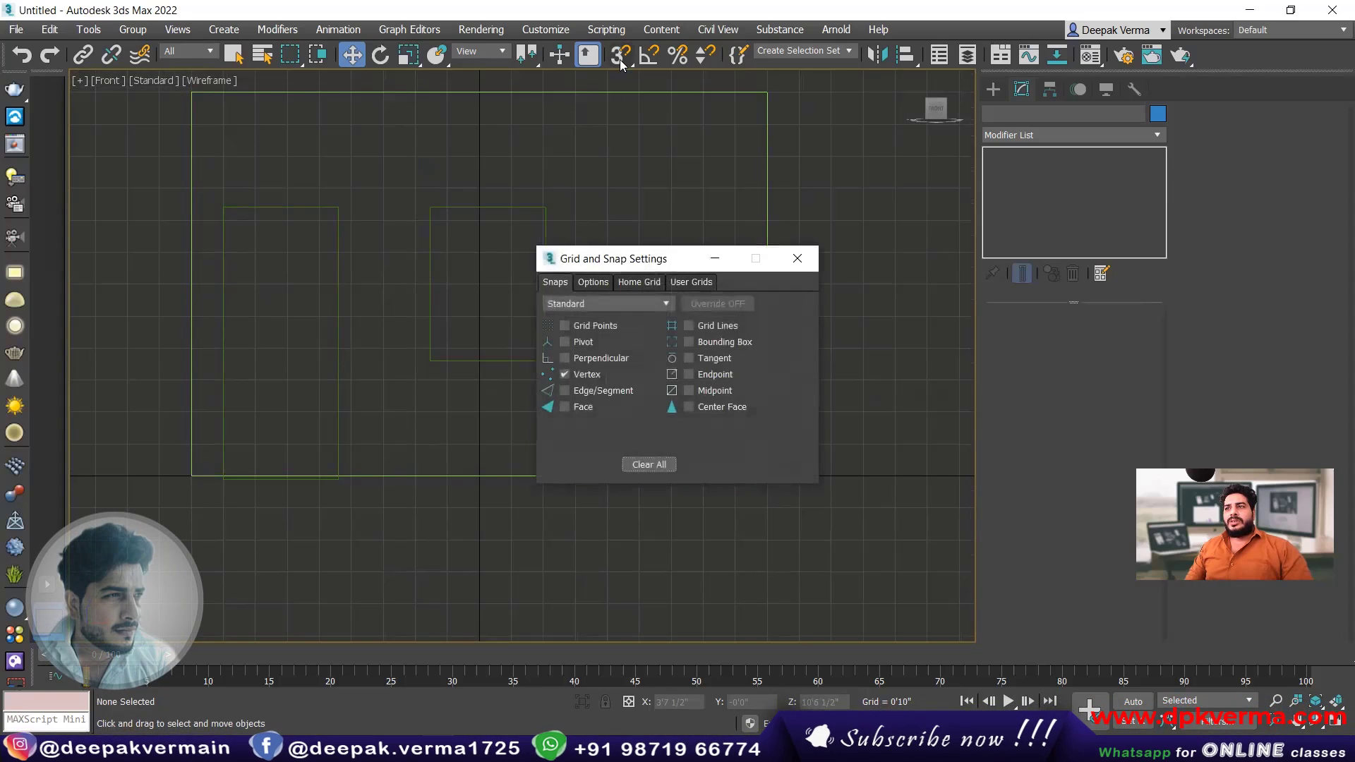
{"action": "left_click", "coordinate": [639, 283]}
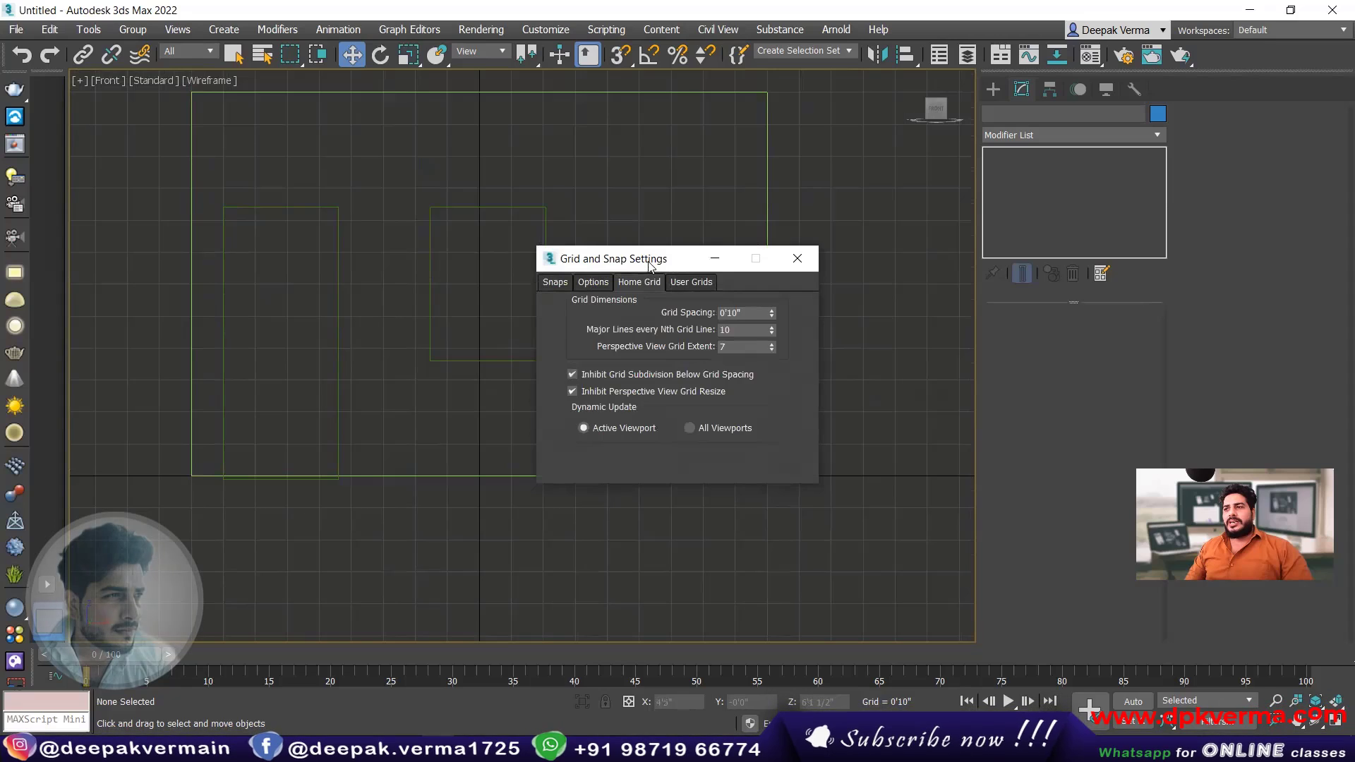
{"action": "left_click_drag", "start_coordinate": [651, 259], "coordinate": [622, 237]}
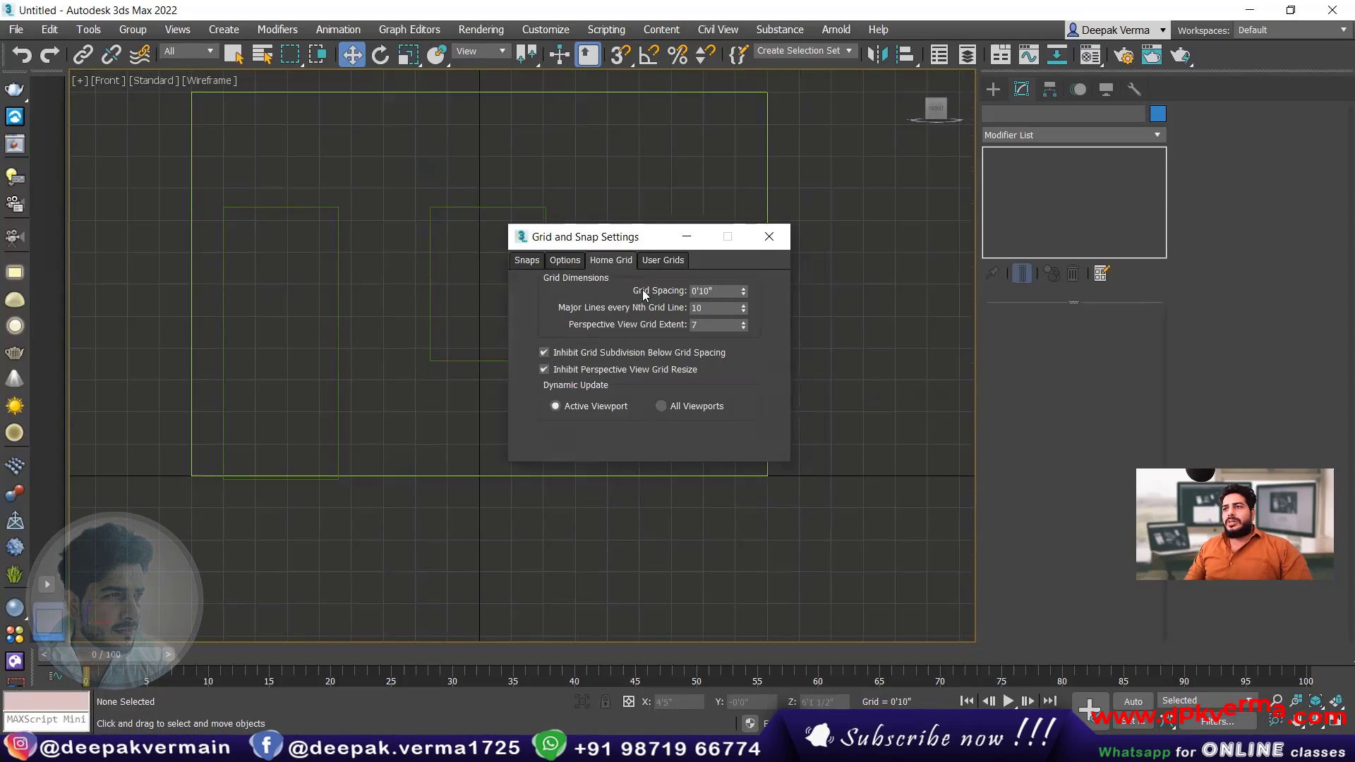
{"action": "double_click", "coordinate": [702, 292]}
{"action": "type", "text": "1"}
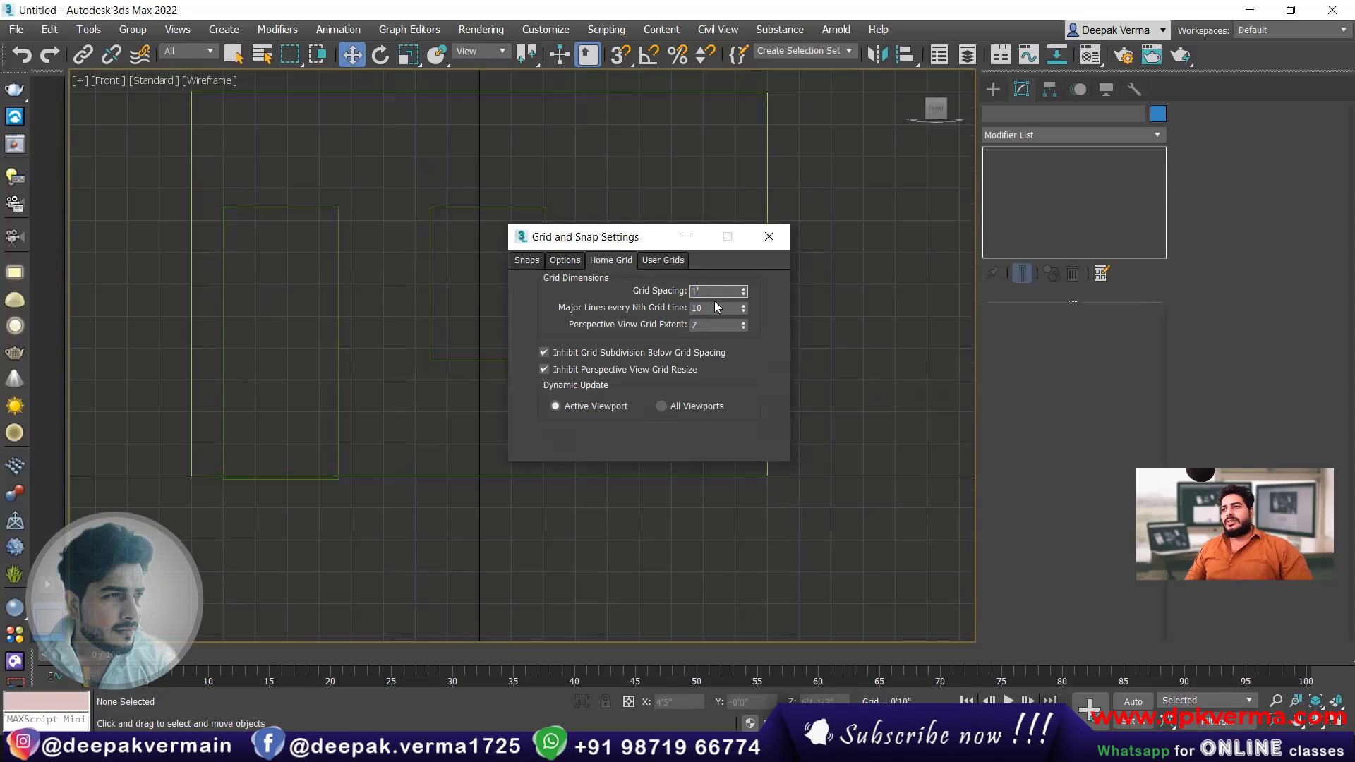
{"action": "double_click", "coordinate": [714, 308]}
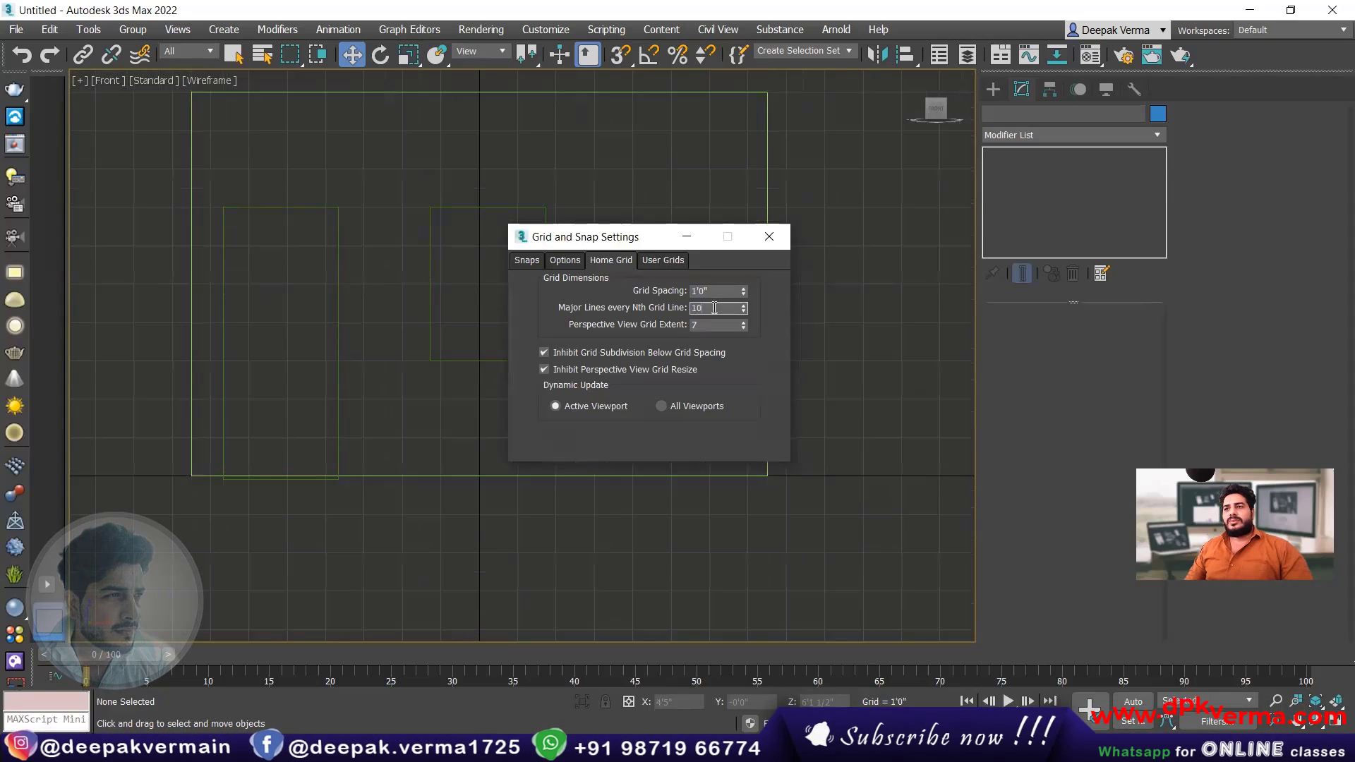
{"action": "left_click", "coordinate": [768, 237]}
{"action": "scroll", "coordinate": [600, 343], "scroll_direction": "down", "scroll_amount": 5}
{"action": "scroll", "coordinate": [579, 354], "scroll_direction": "up", "scroll_amount": 5}
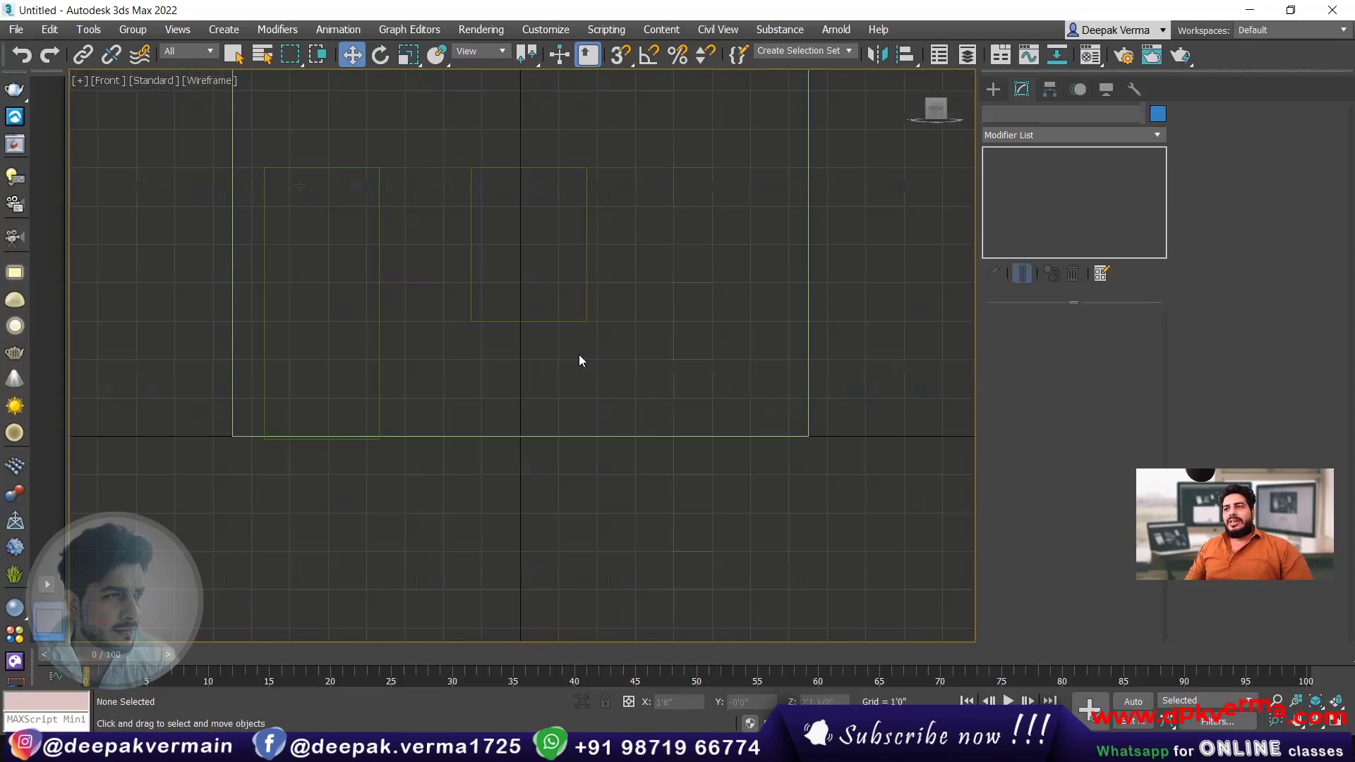
- Set the wall's width to 14'0" and deselect it
{"action": "left_click", "coordinate": [577, 435]}
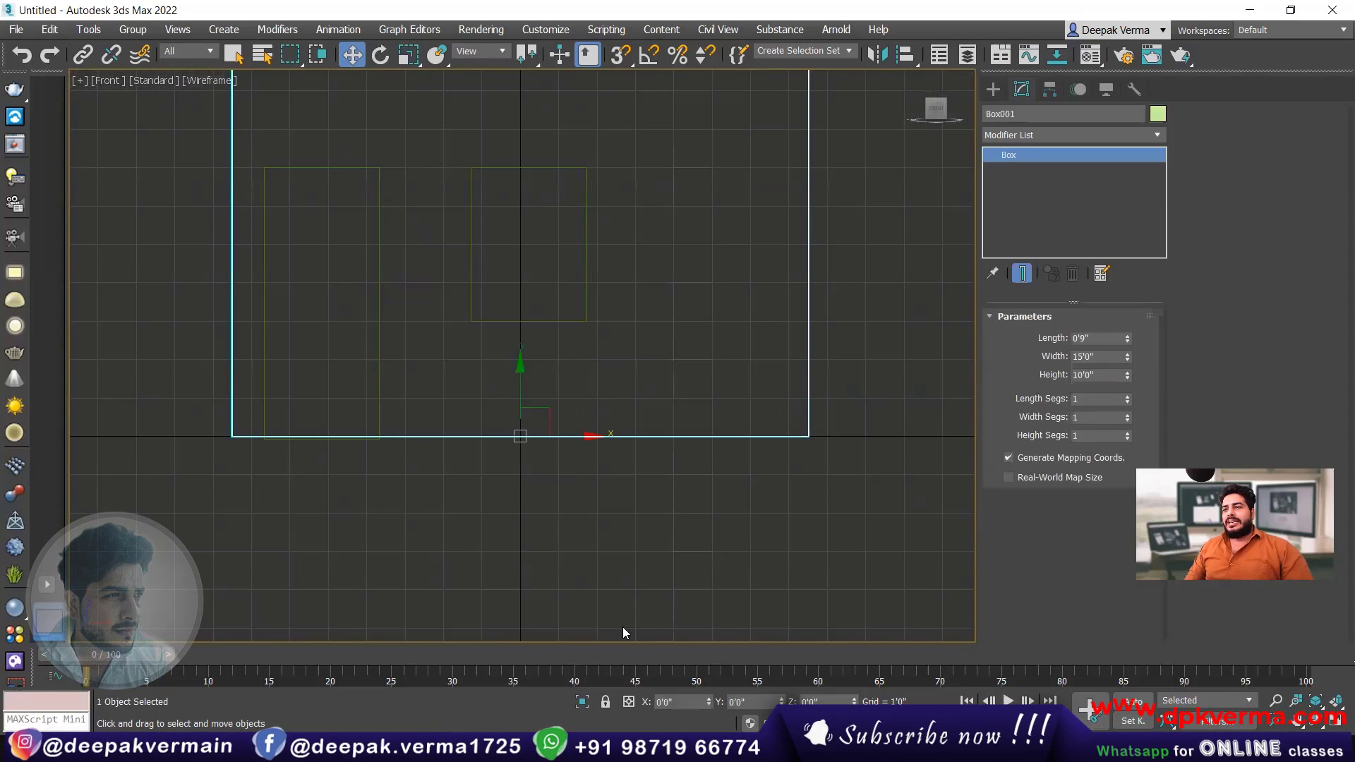
{"action": "middle_click_drag", "start_coordinate": [500, 456], "coordinate": [504, 470]}
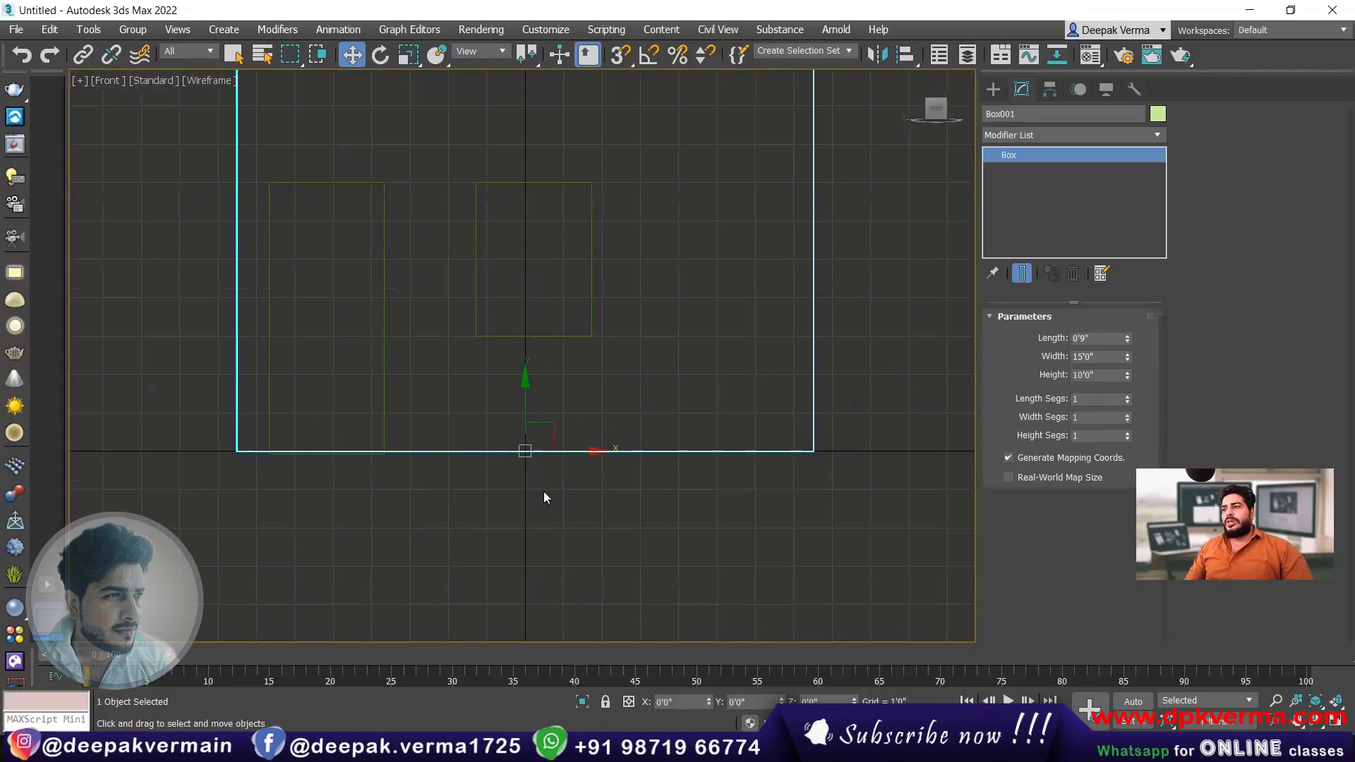
{"action": "left_click", "coordinate": [546, 490]}
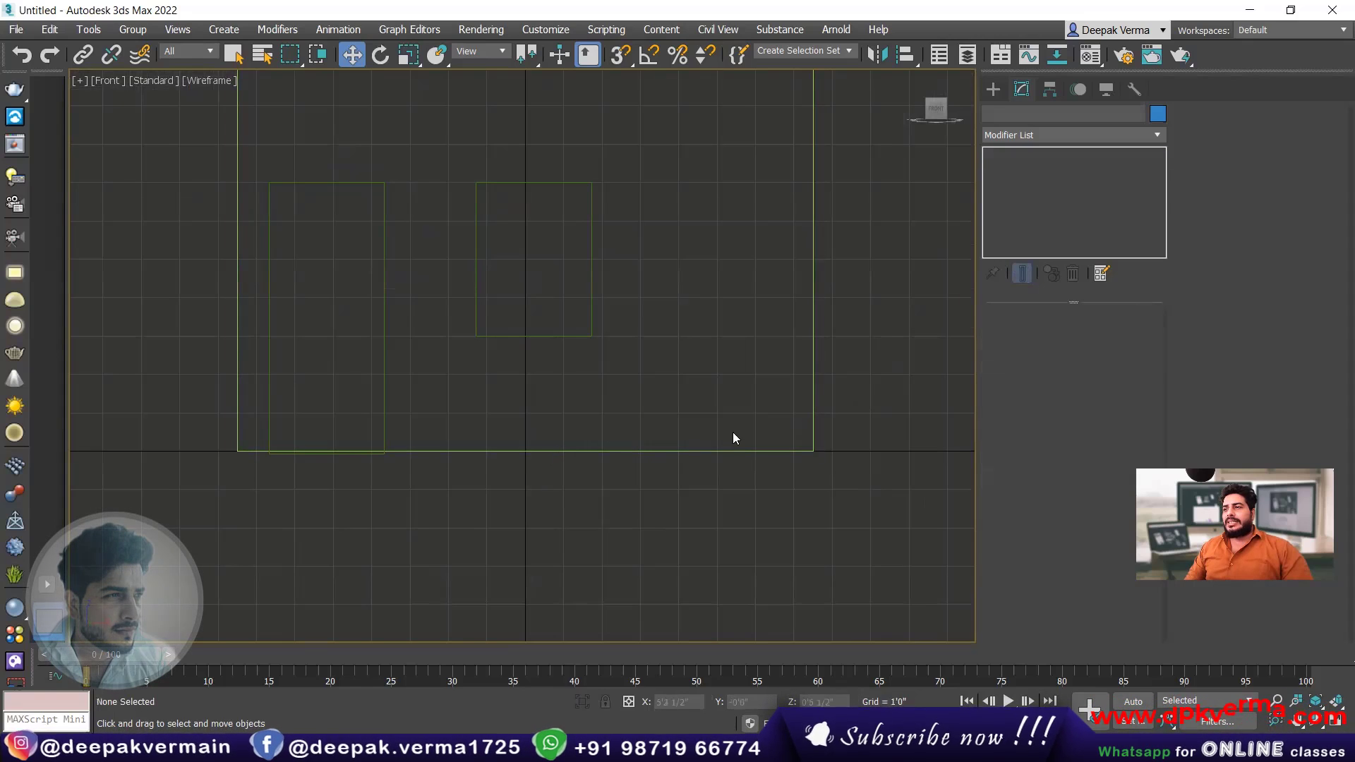
{"action": "left_click", "coordinate": [813, 422]}
{"action": "left_click_drag", "start_coordinate": [1110, 358], "coordinate": [971, 357]}
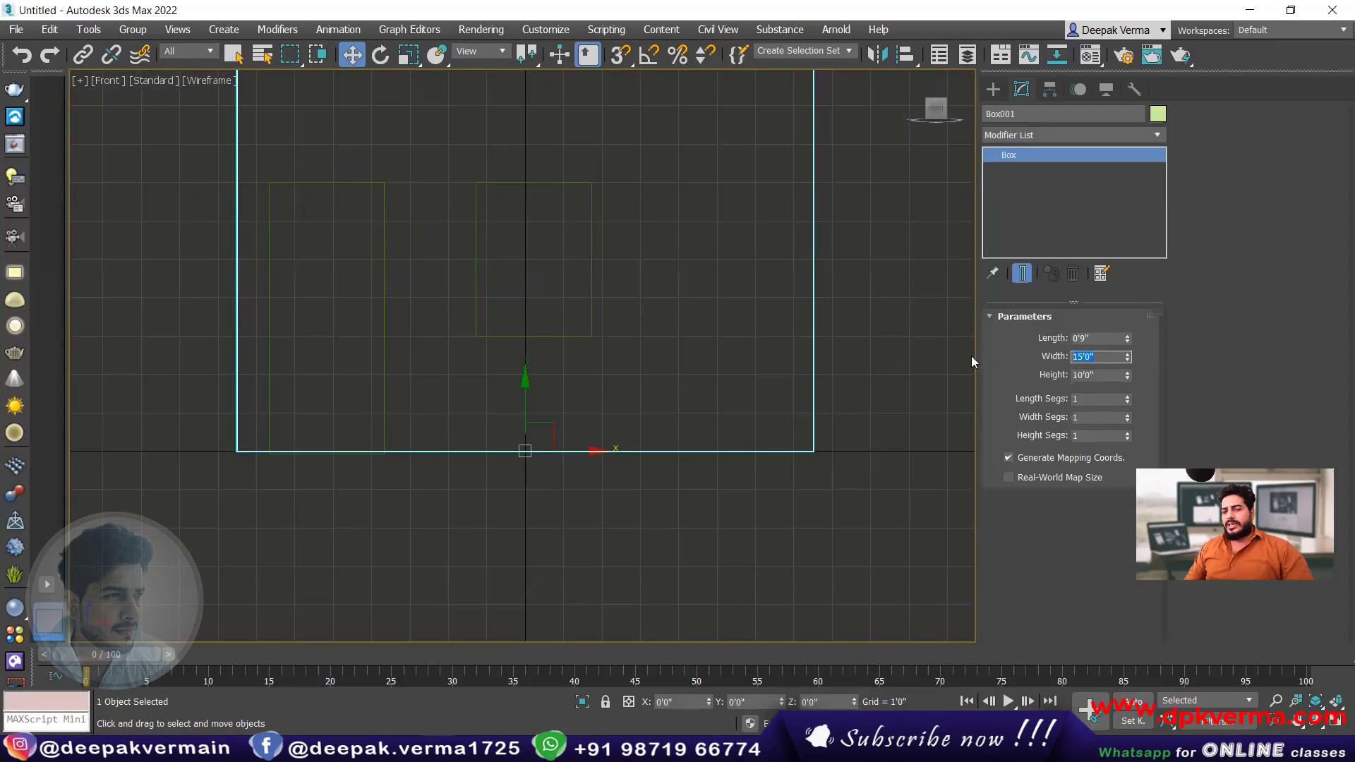
{"action": "type", "text": "14"}
{"action": "key", "text": "Return"}
{"action": "left_click", "coordinate": [518, 523]}
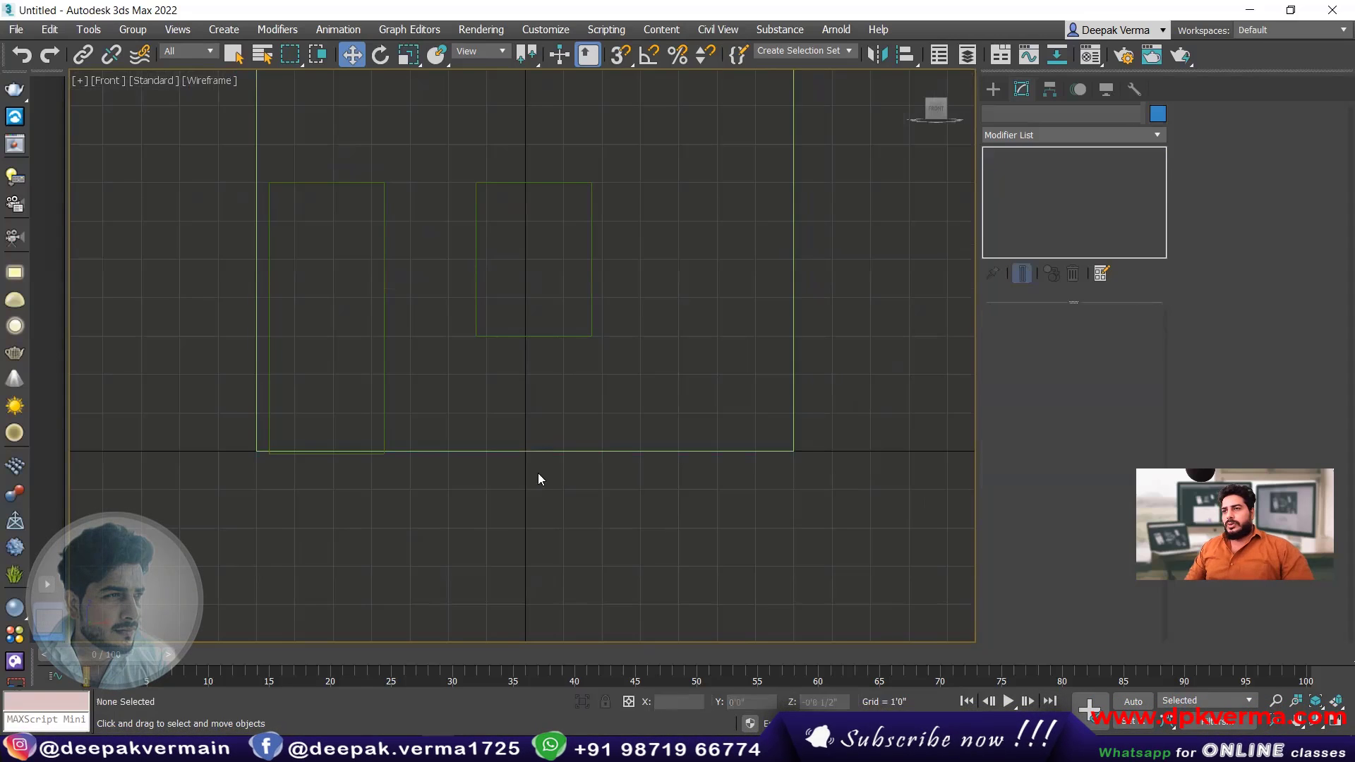
- Examine in the Front view how the door box sits against the wall's side edge, its base and the 1-foot grid lines
{"action": "left_click", "coordinate": [540, 452]}
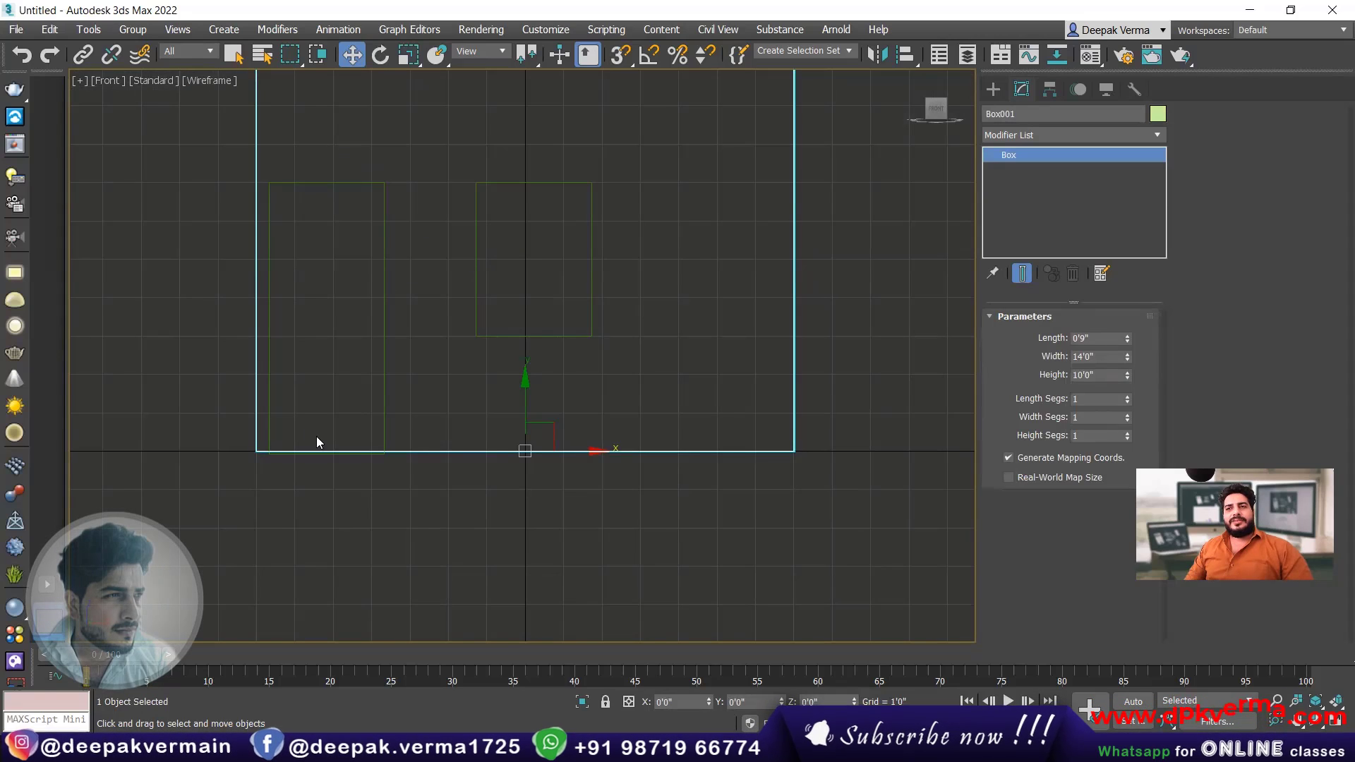
{"action": "scroll", "coordinate": [318, 439], "scroll_direction": "down", "scroll_amount": 2}
{"action": "left_click", "coordinate": [363, 386]}
{"action": "scroll", "coordinate": [337, 408], "scroll_direction": "up", "scroll_amount": 2}
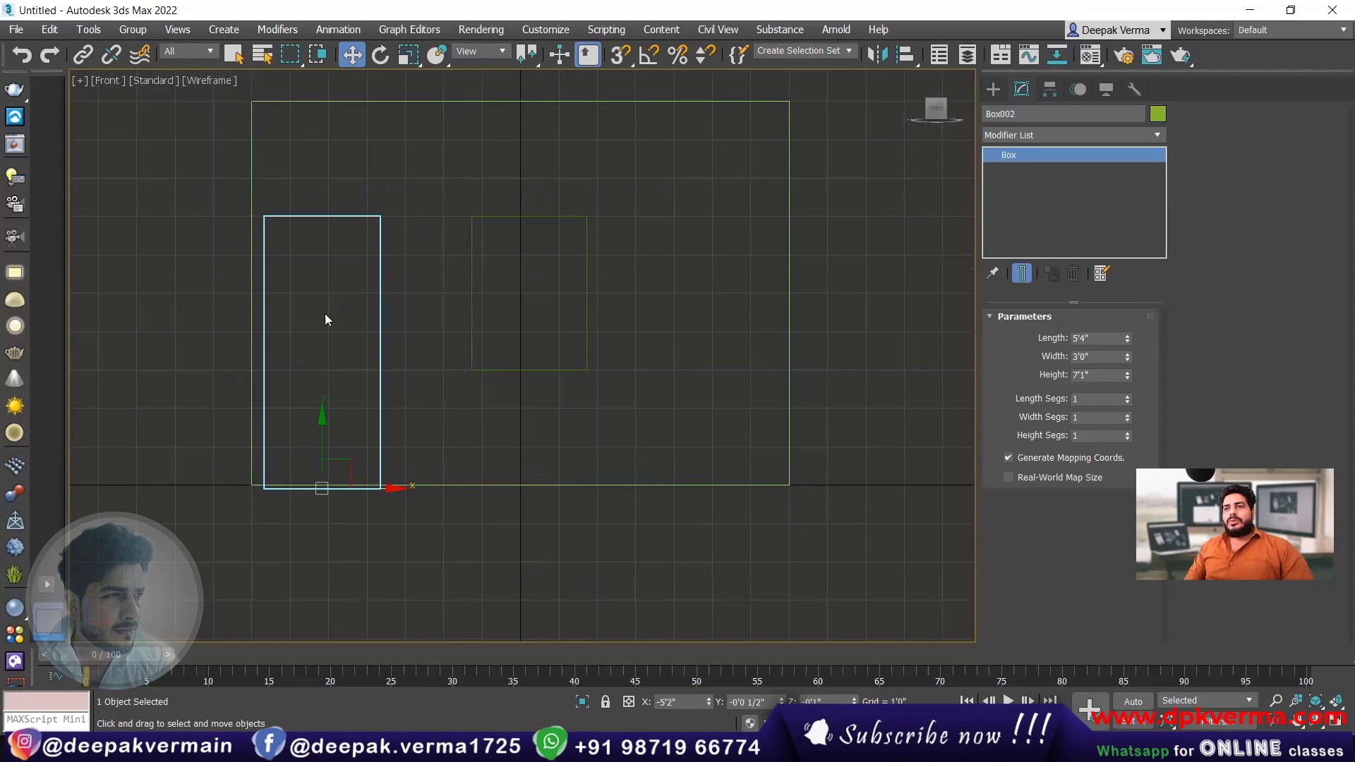
{"action": "middle_click_drag", "start_coordinate": [325, 306], "coordinate": [310, 314]}
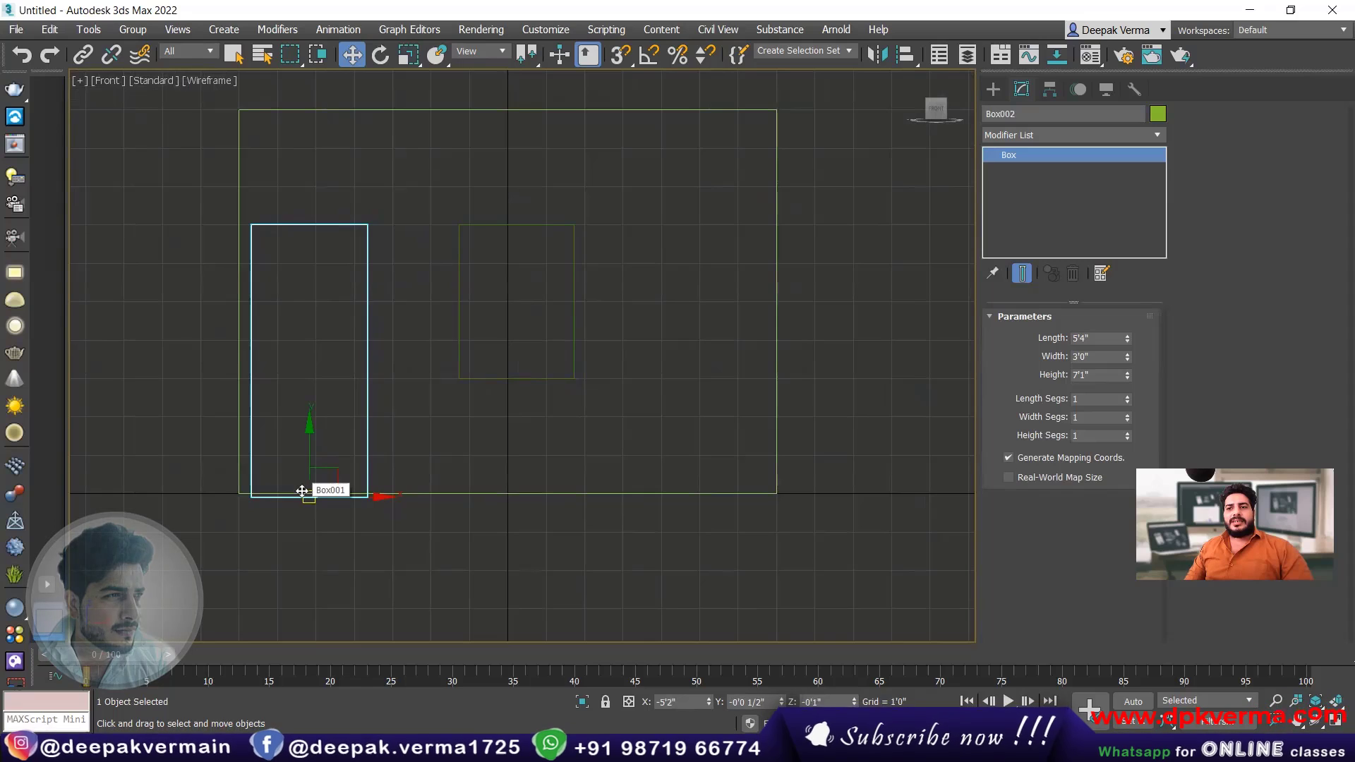
{"action": "left_click", "coordinate": [676, 703]}
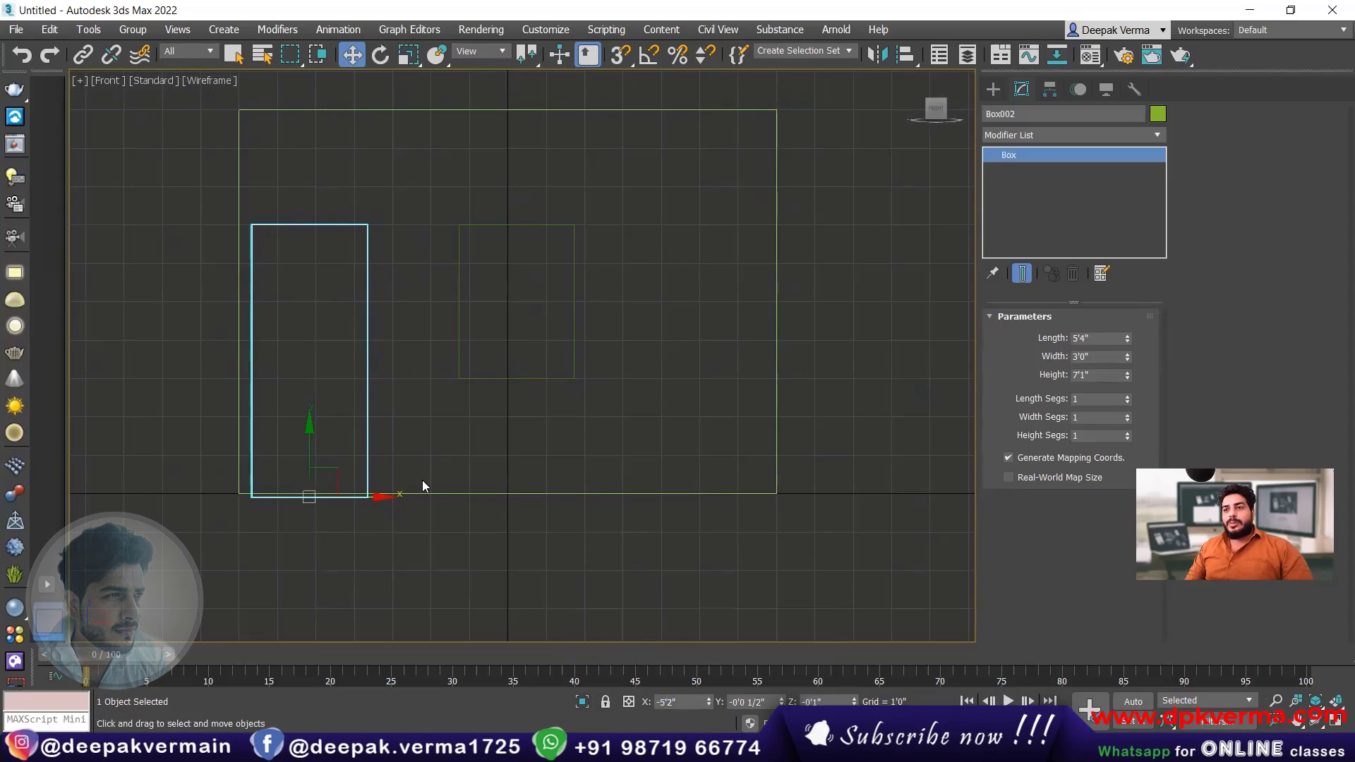
{"action": "left_click", "coordinate": [497, 523]}
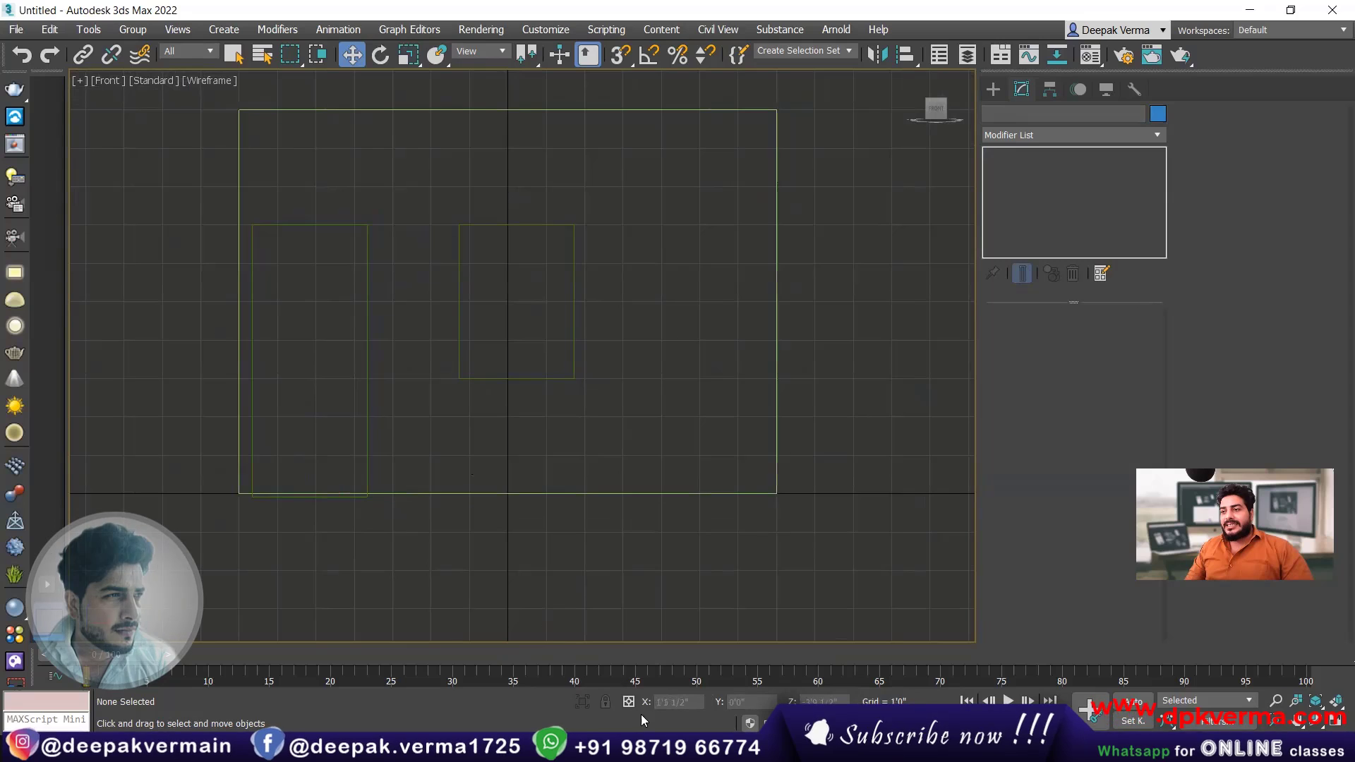
{"action": "scroll", "coordinate": [501, 450], "scroll_direction": "down", "scroll_amount": 5}
{"action": "scroll", "coordinate": [508, 443], "scroll_direction": "up", "scroll_amount": 5}
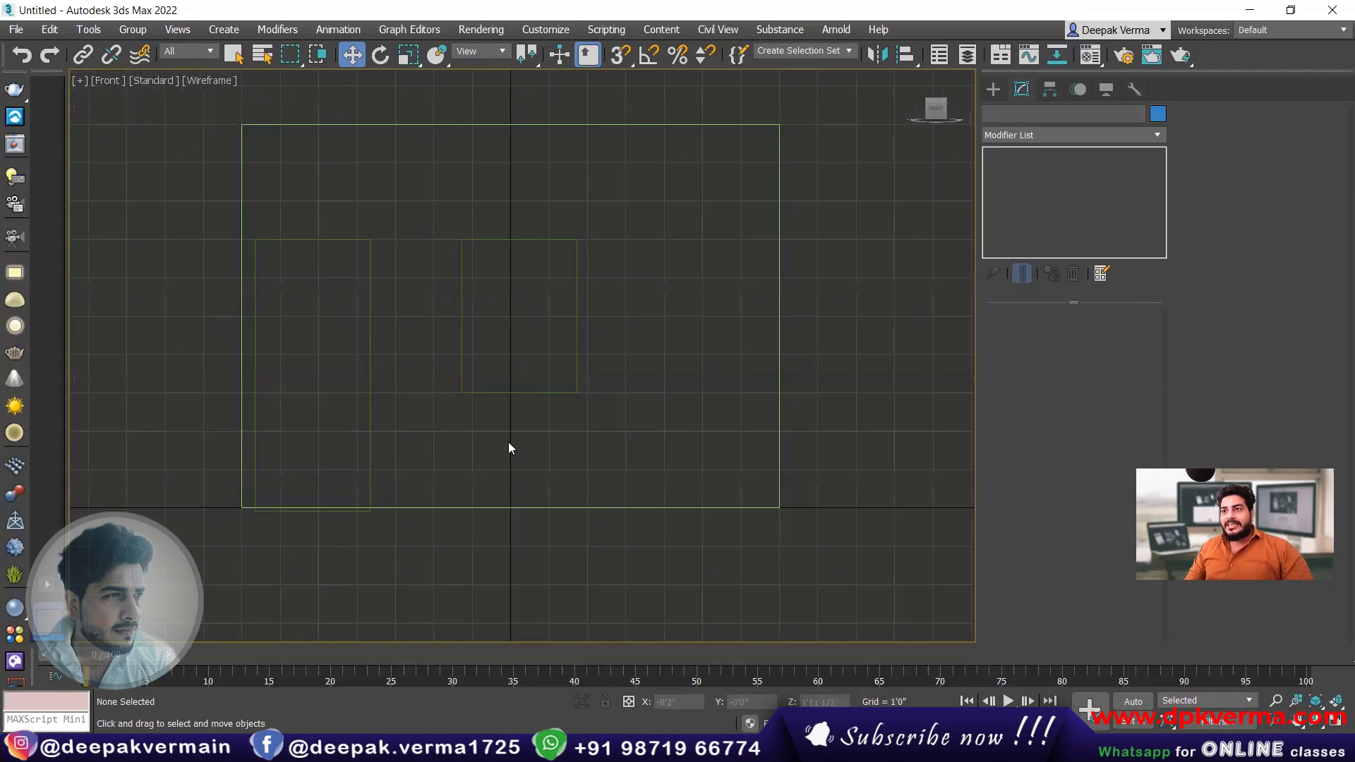
{"action": "middle_click_drag", "start_coordinate": [508, 443], "coordinate": [511, 395]}
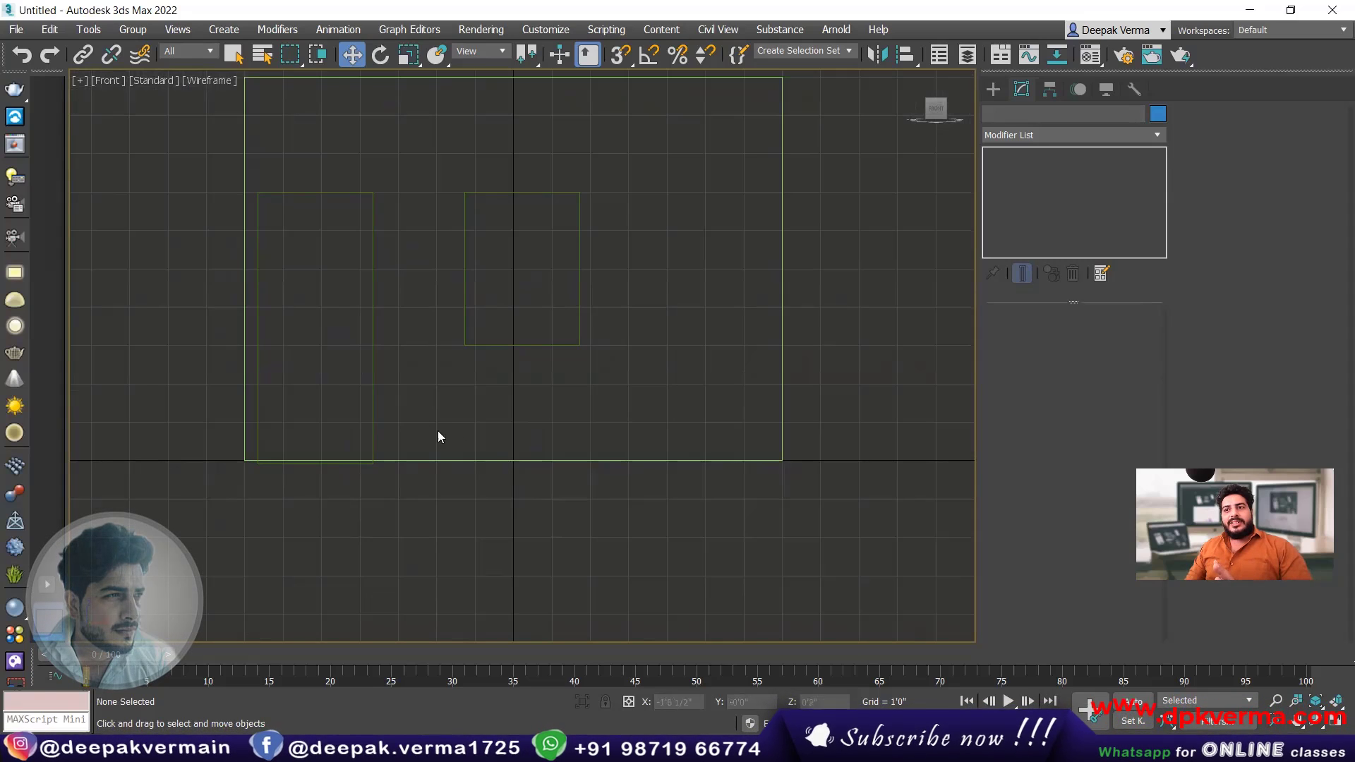
- Shift the door box along the X axis within the wall and set its X position to -4'6"
{"action": "left_click", "coordinate": [373, 391]}
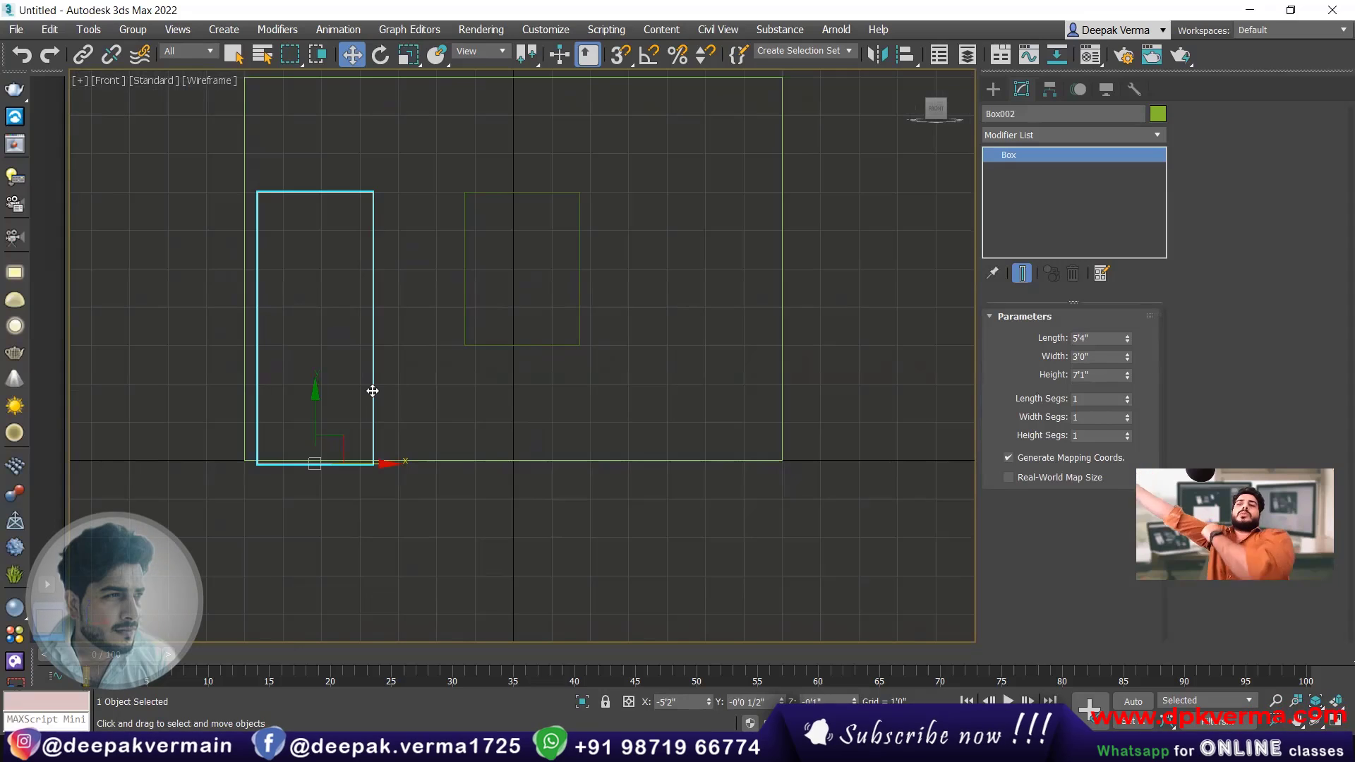
{"action": "middle_click_drag", "start_coordinate": [469, 417], "coordinate": [442, 443]}
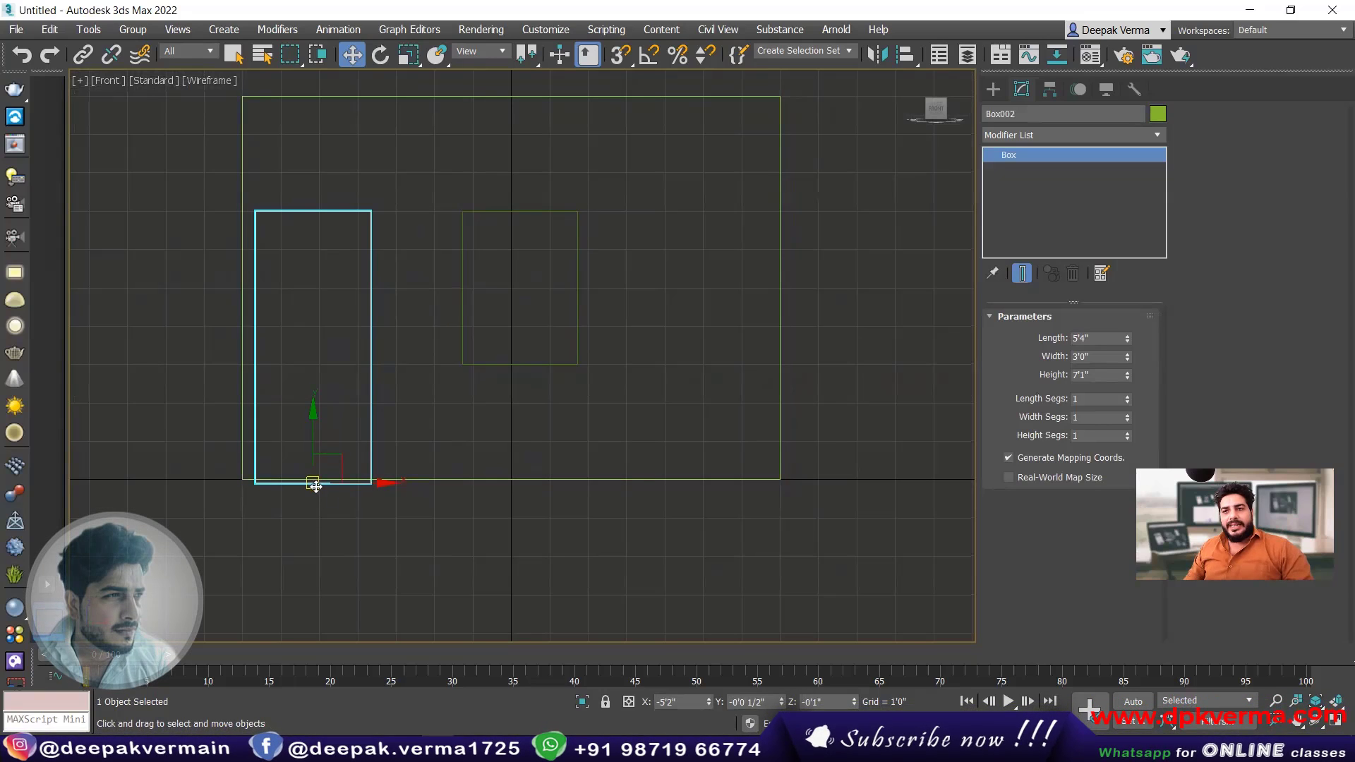
{"action": "left_click_drag", "start_coordinate": [367, 484], "coordinate": [411, 481]}
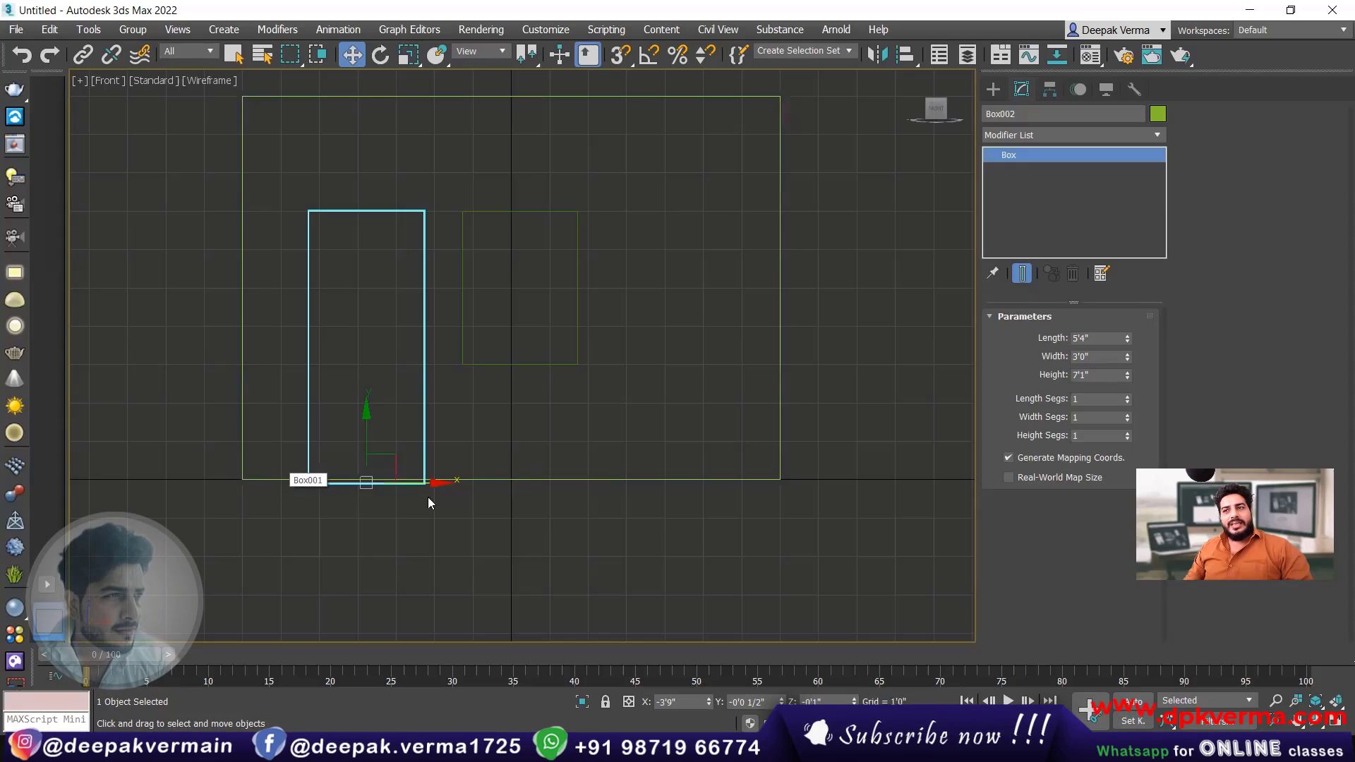
{"action": "mouse_move", "coordinate": [412, 484]}
{"action": "left_mouse_down"}
{"action": "mouse_move", "coordinate": [557, 483]}
{"action": "mouse_move", "coordinate": [389, 481]}
{"action": "left_mouse_up"}
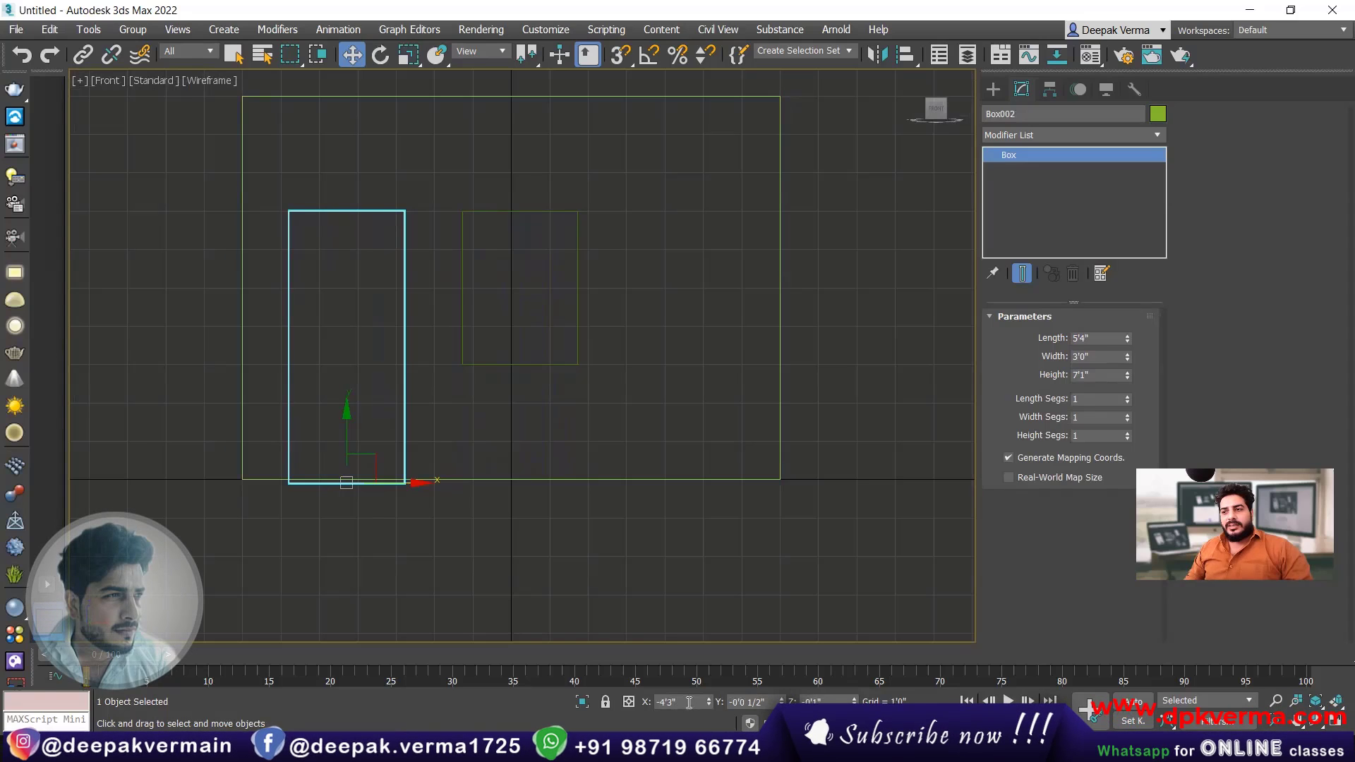
{"action": "left_click_drag", "start_coordinate": [690, 702], "coordinate": [595, 703]}
{"action": "type", "text": "-4"}
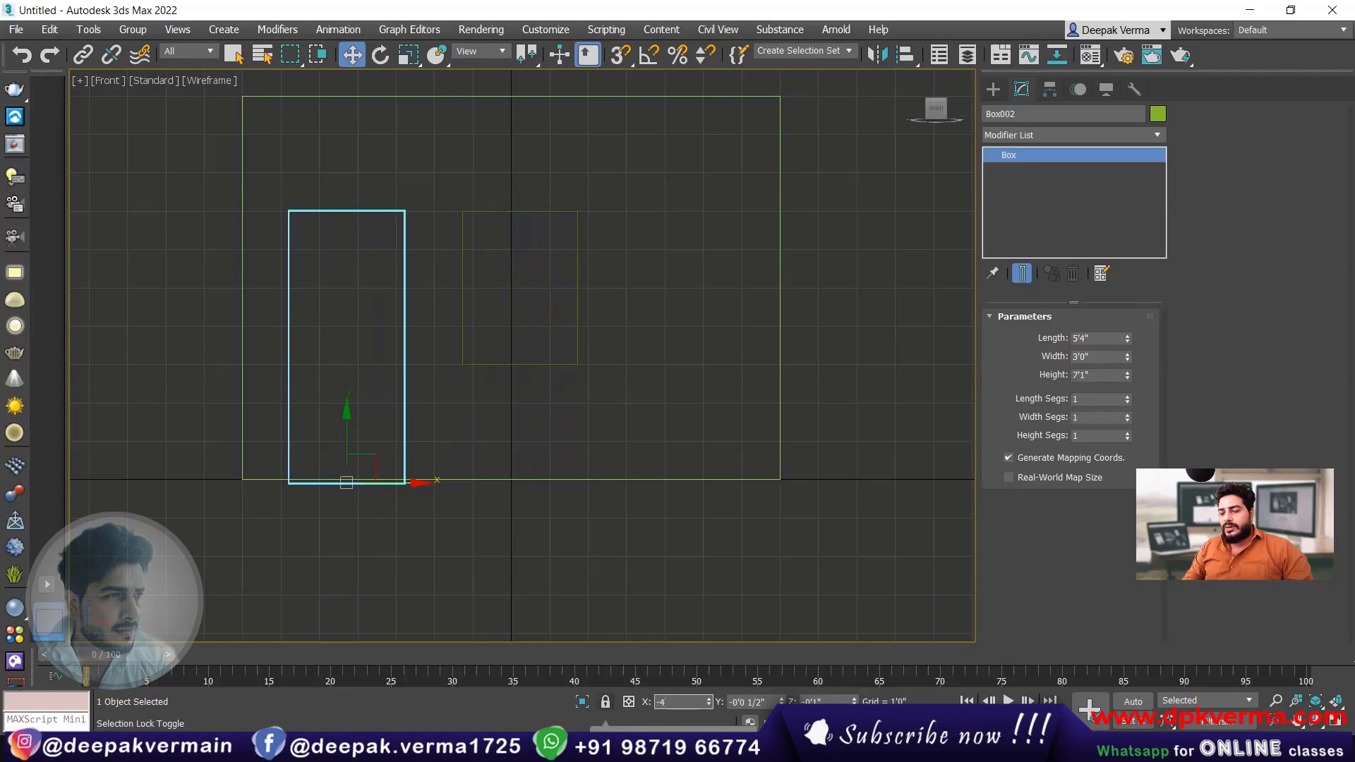
{"action": "type", "text": "'6\""}
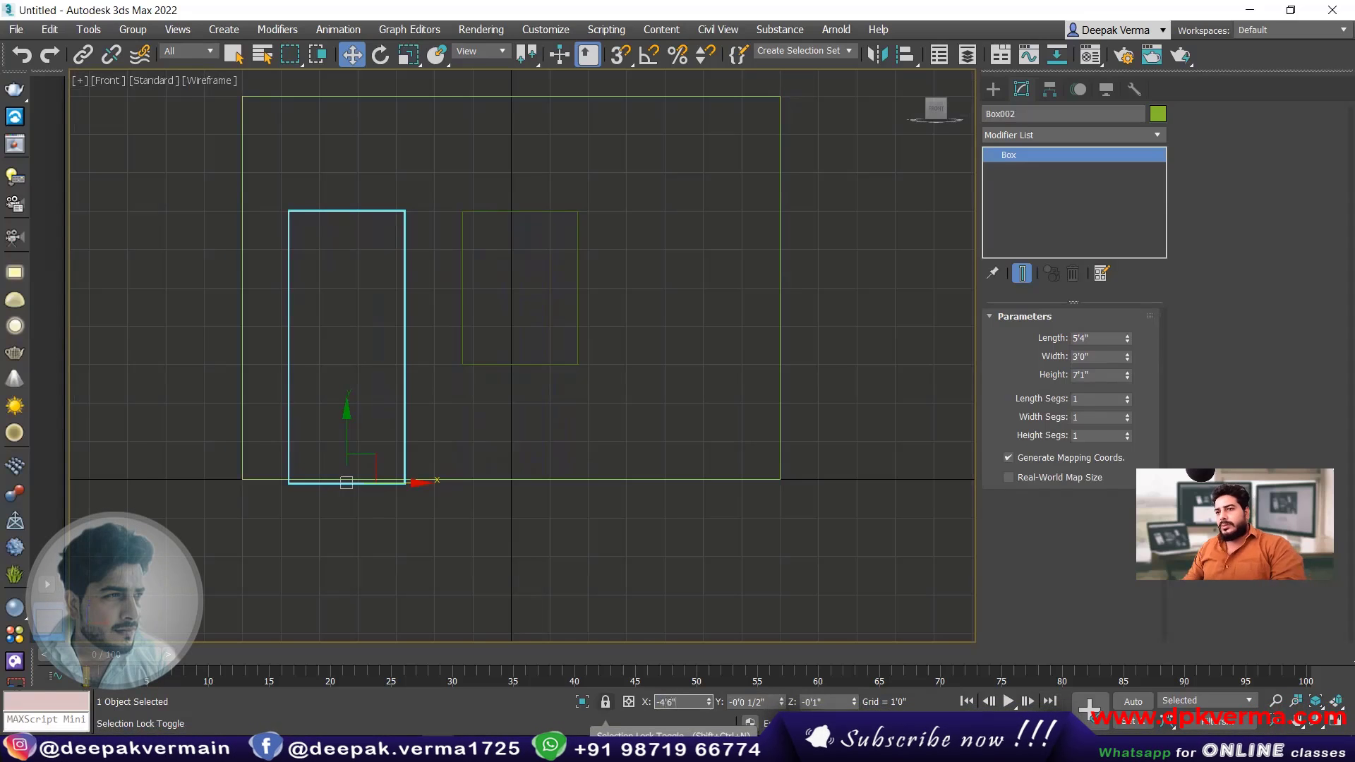
{"action": "key", "text": "Return"}
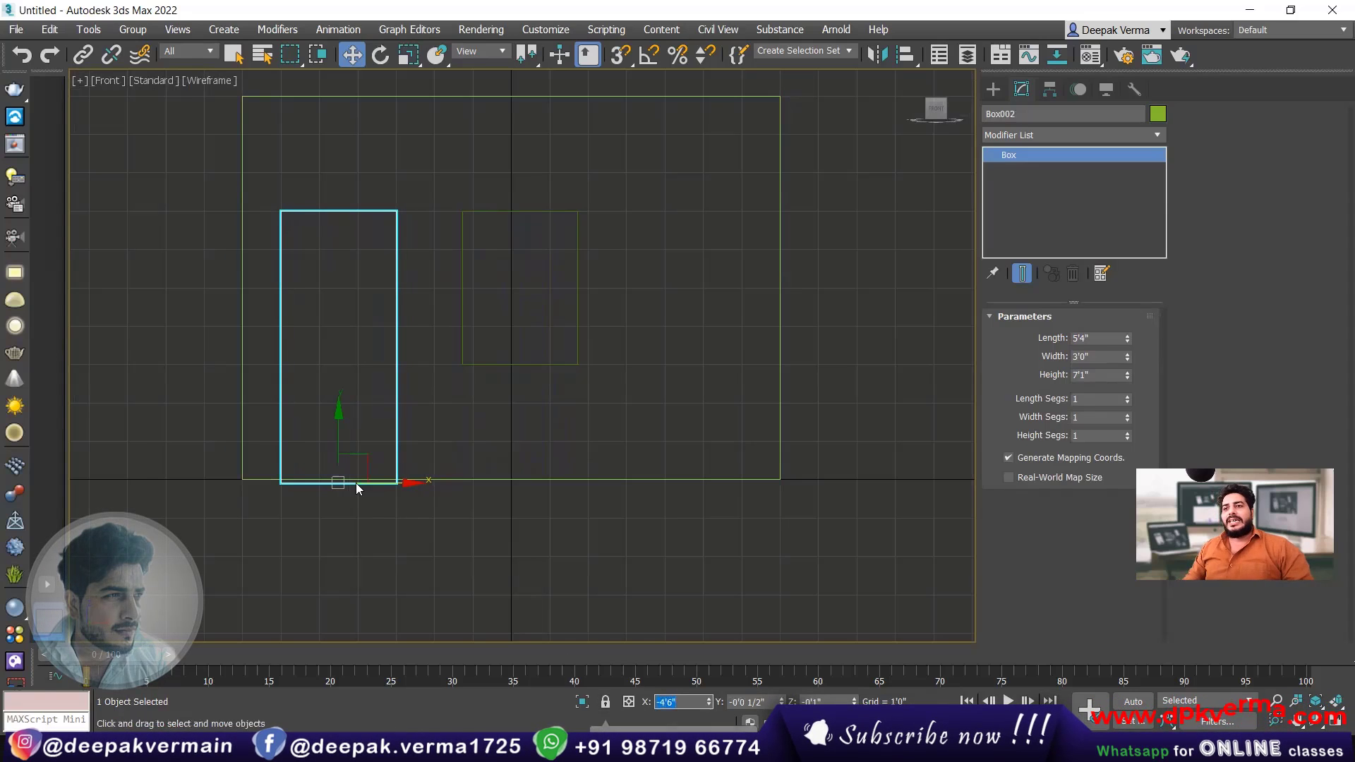
- Set the window box's X position to -6" and finish with nothing selected
{"action": "left_click", "coordinate": [484, 367]}
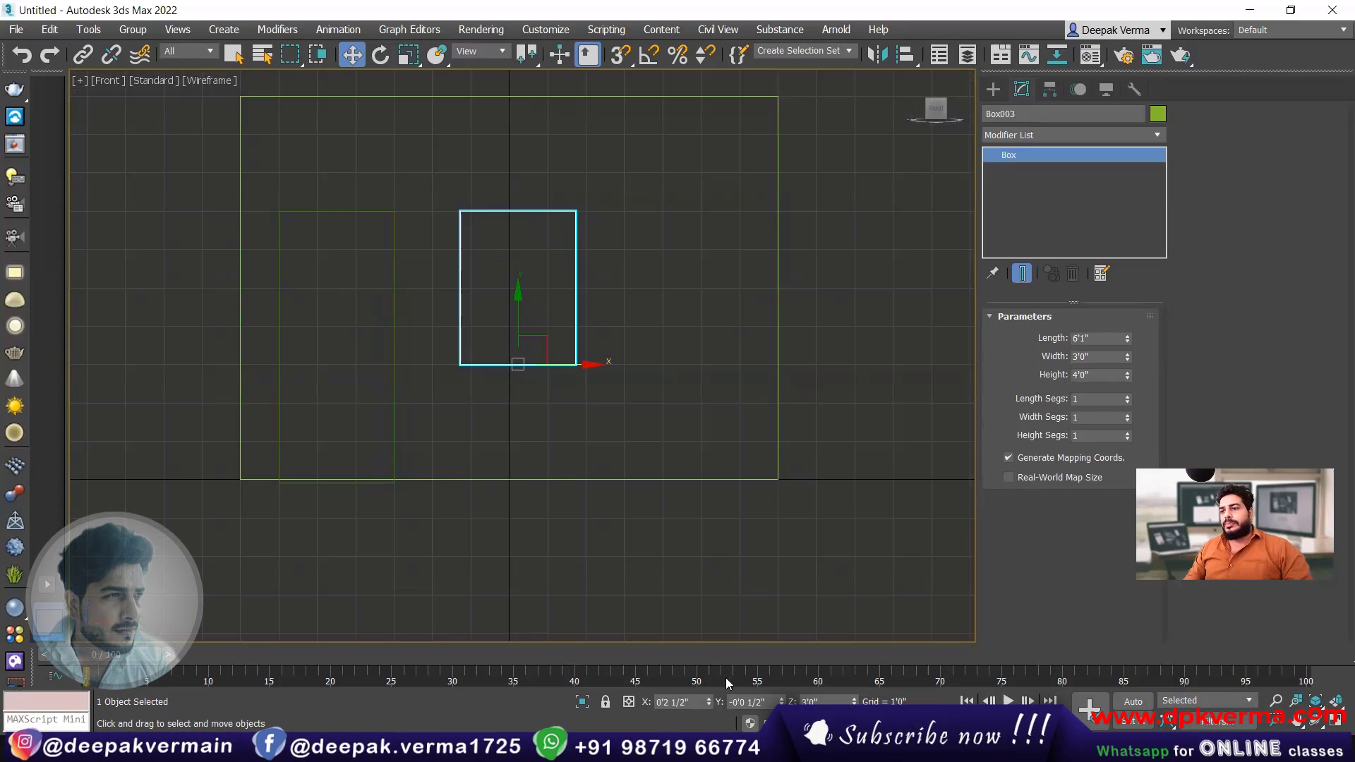
{"action": "double_click", "coordinate": [674, 701]}
{"action": "type", "text": "-6"}
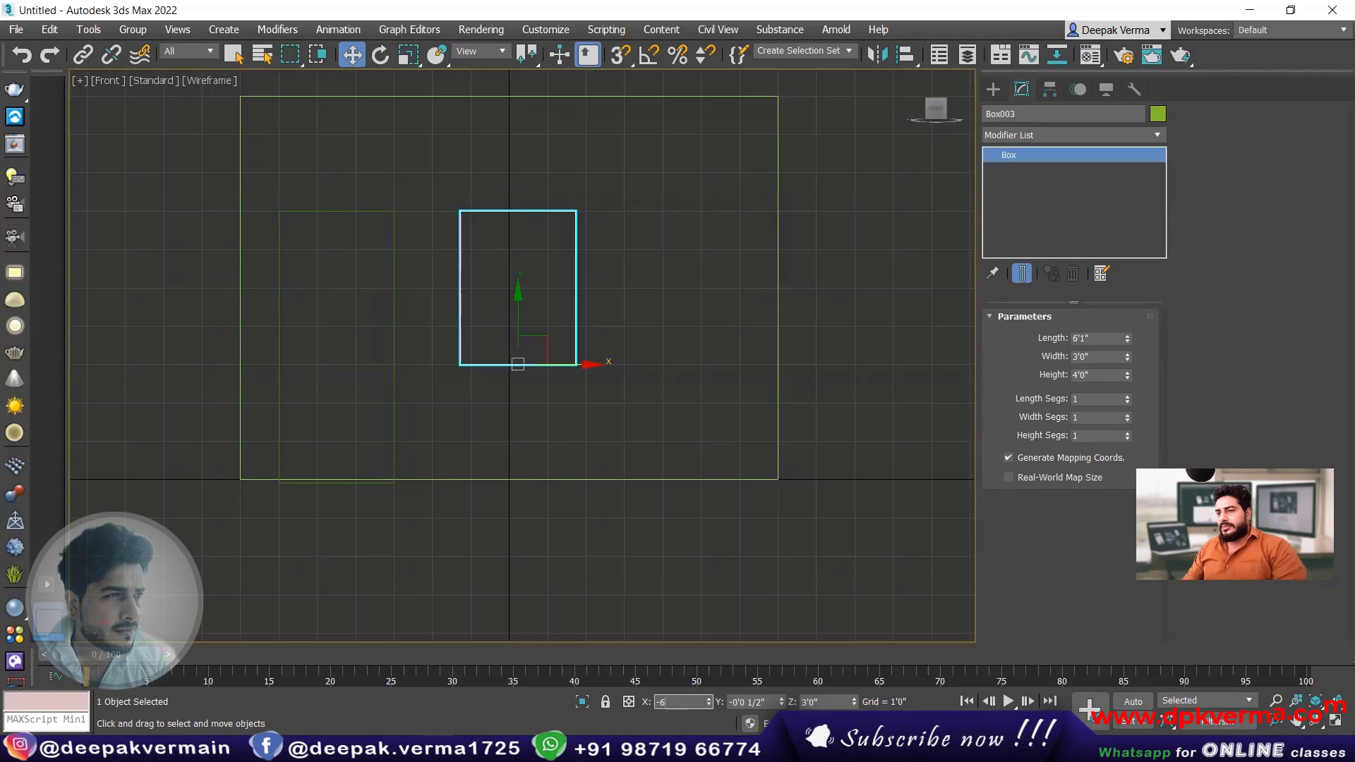
{"action": "key", "text": "Return"}
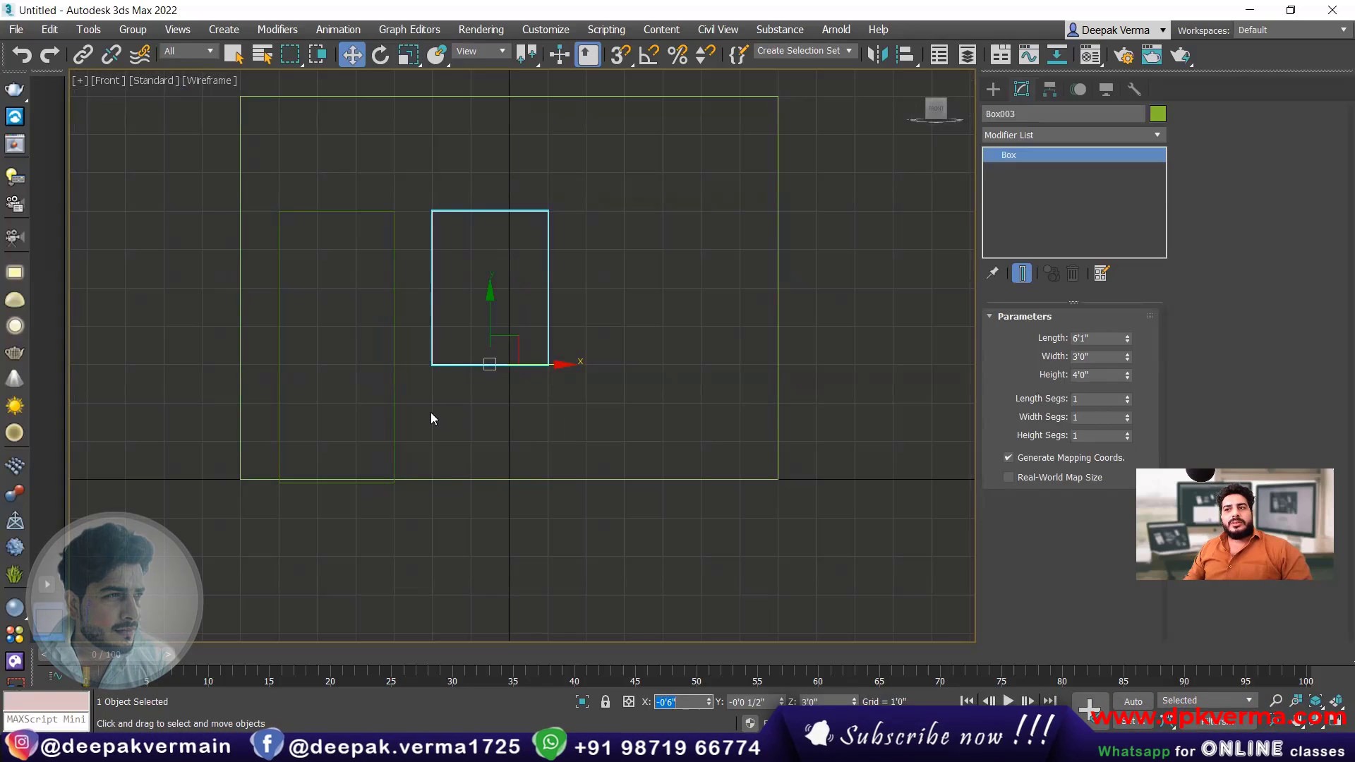
{"action": "left_click", "coordinate": [240, 351]}
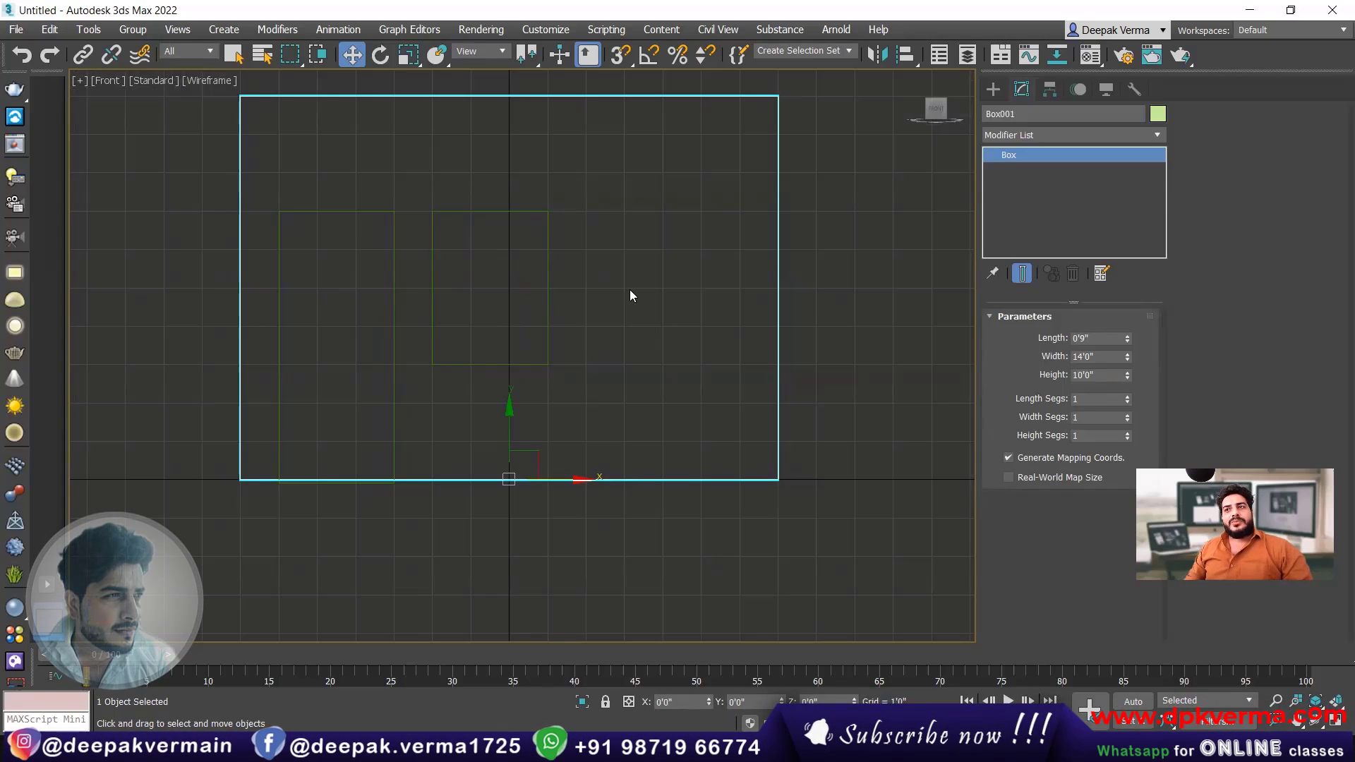
{"action": "left_click", "coordinate": [614, 308]}
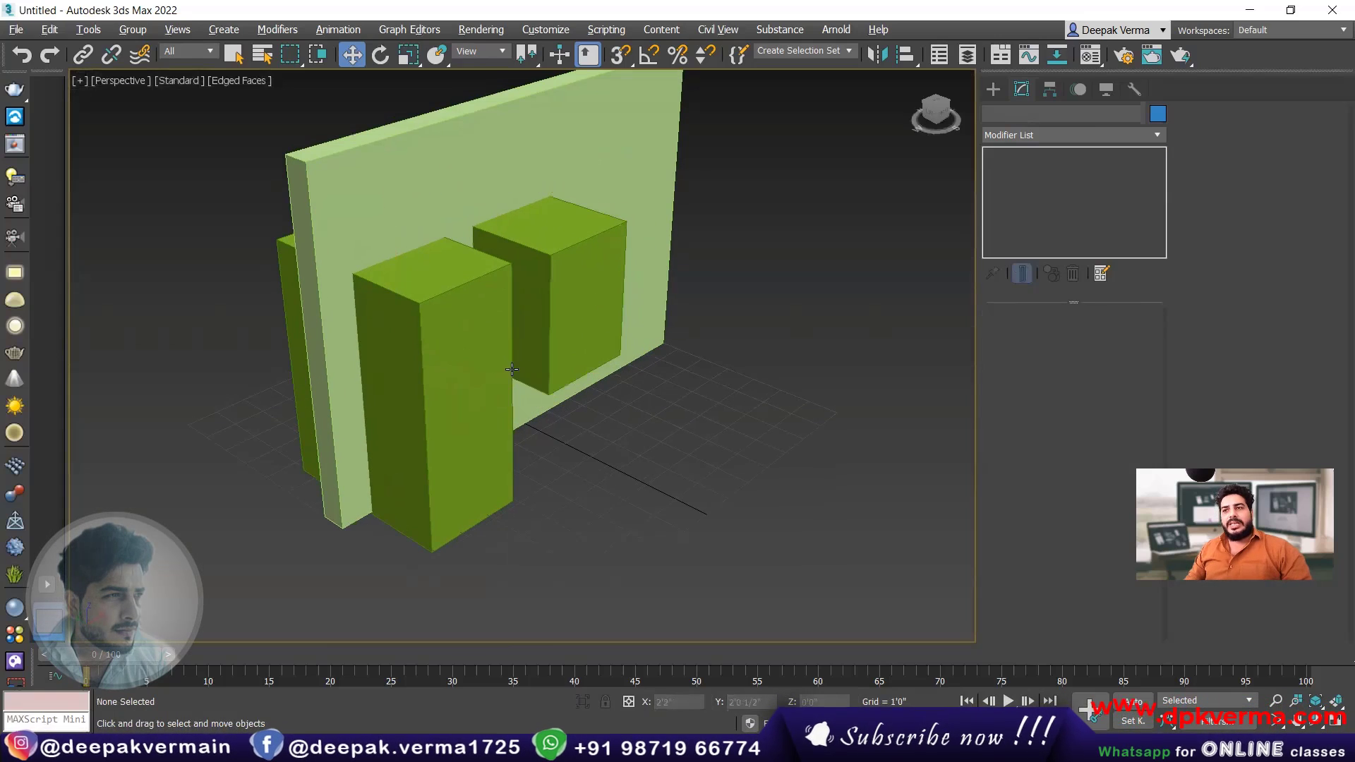
- Measure from the window box's lower corner to the wall's base in the Front view with a Tape helper and 3D snapping, and delete the tape
{"action": "mouse_move", "coordinate": [514, 362]}
{"action": "middle_mouse_down", "text": "alt"}
{"action": "mouse_move", "coordinate": [502, 311]}
{"action": "mouse_move", "coordinate": [526, 341]}
{"action": "mouse_move", "coordinate": [519, 381]}
{"action": "mouse_move", "coordinate": [527, 369]}
{"action": "middle_mouse_up", "text": "alt"}
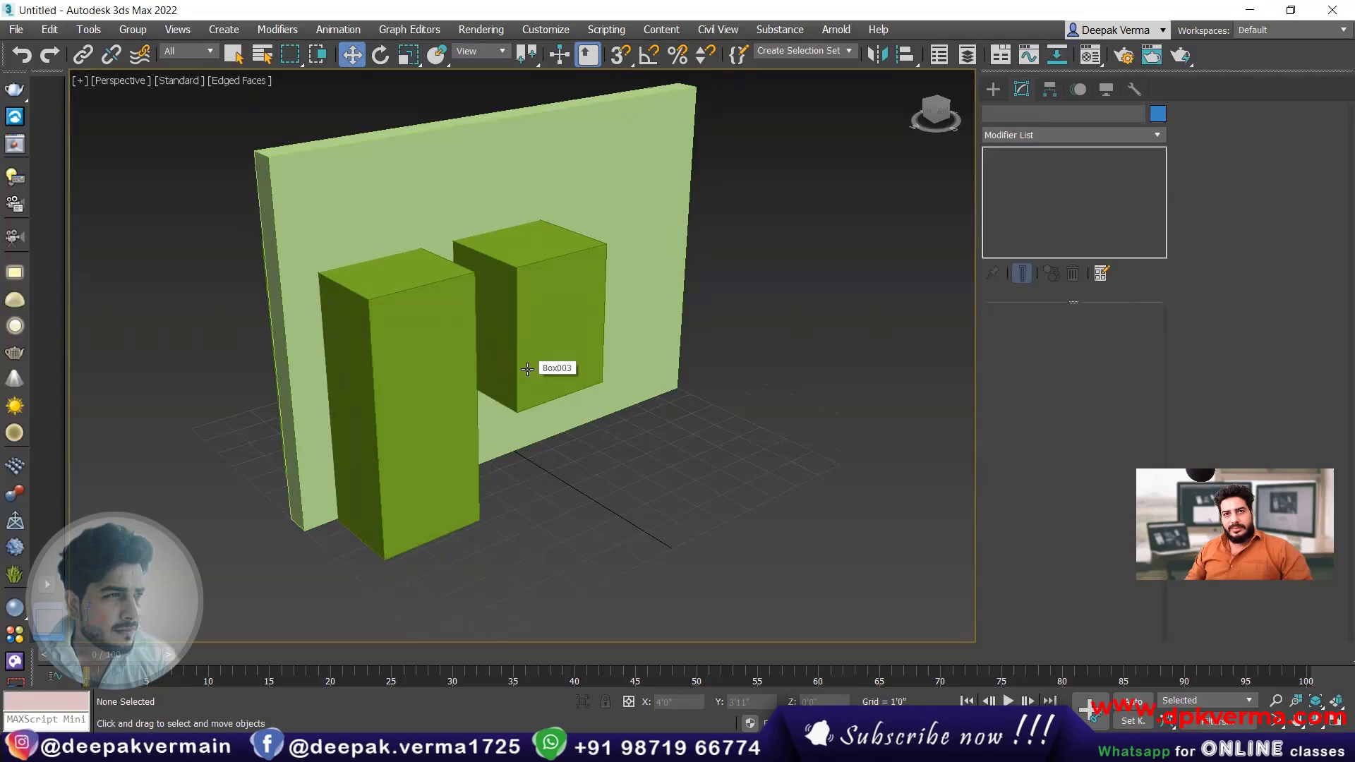
{"action": "middle_click_drag", "start_coordinate": [528, 368], "coordinate": [577, 355], "text": "alt"}
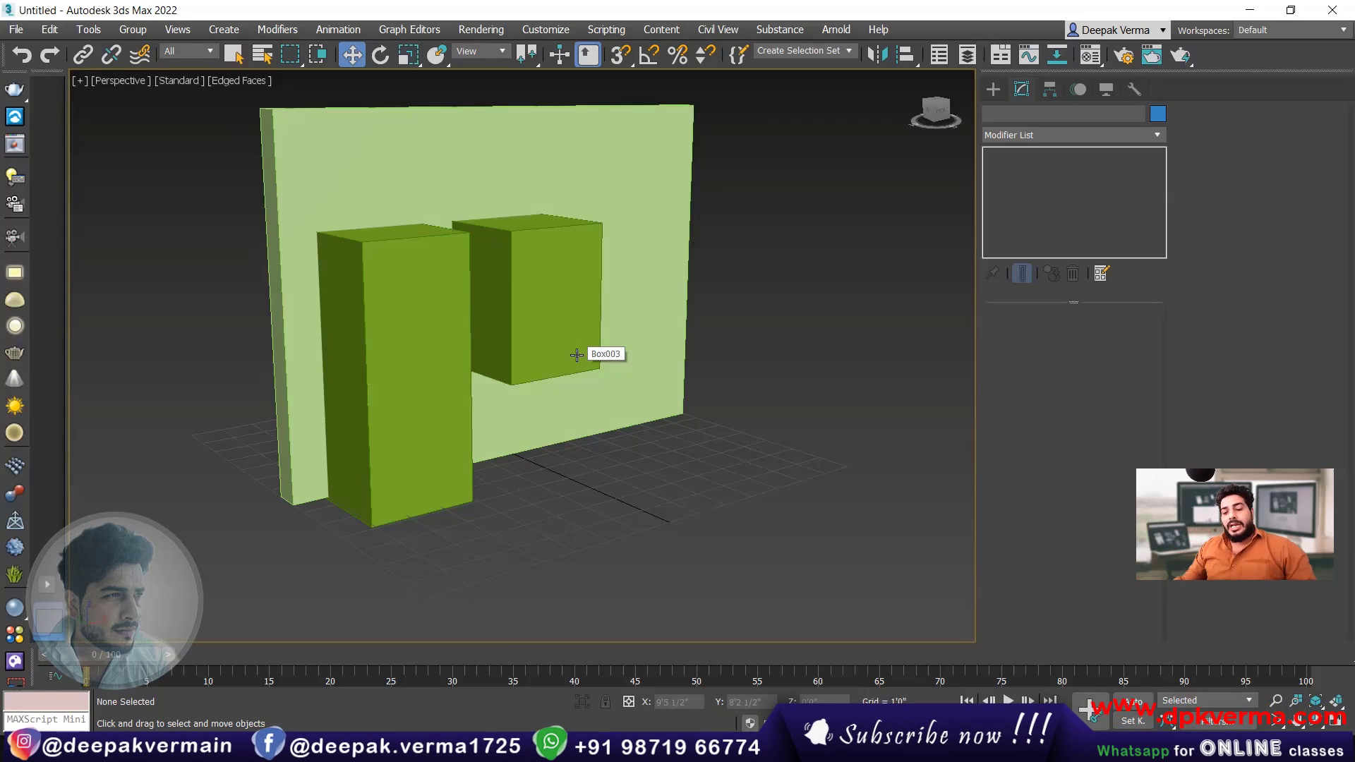
{"action": "middle_click_drag", "start_coordinate": [434, 225], "coordinate": [430, 249]}
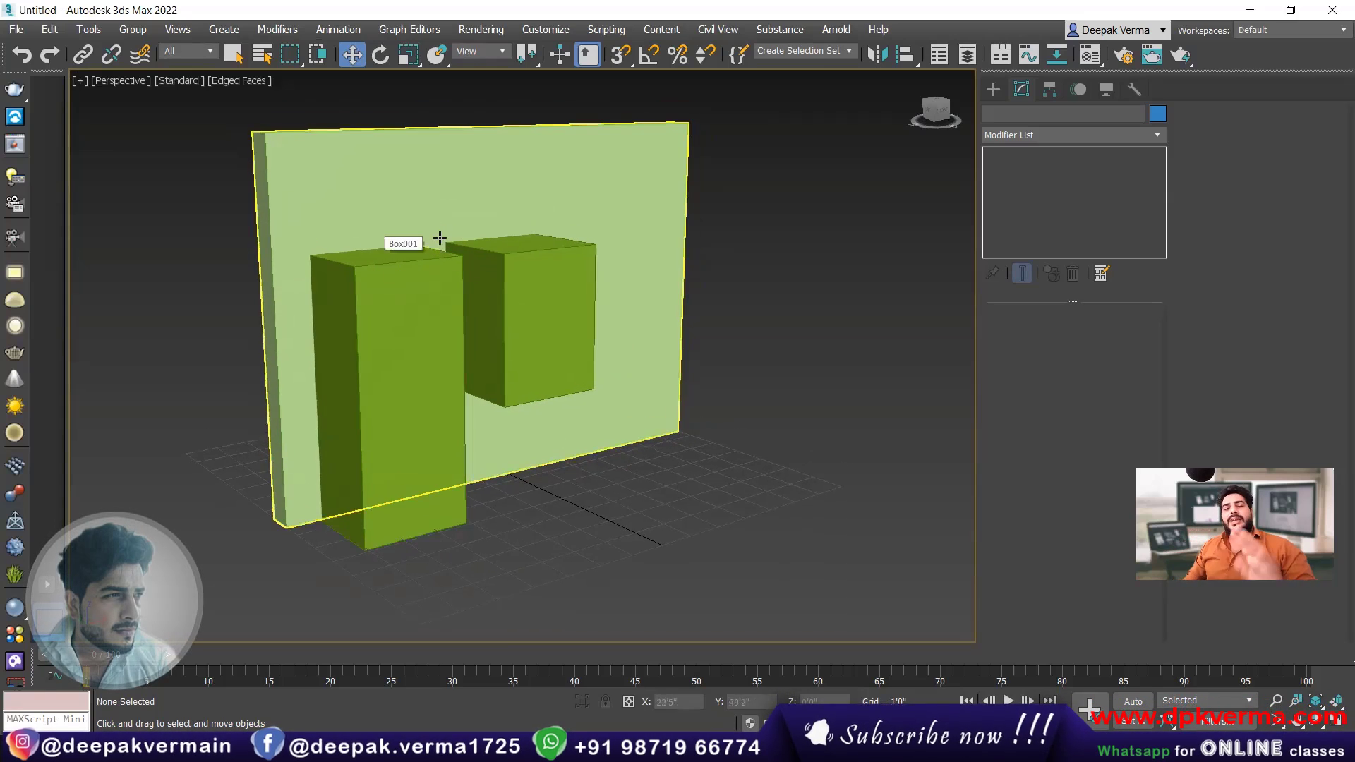
{"action": "key", "text": "f"}
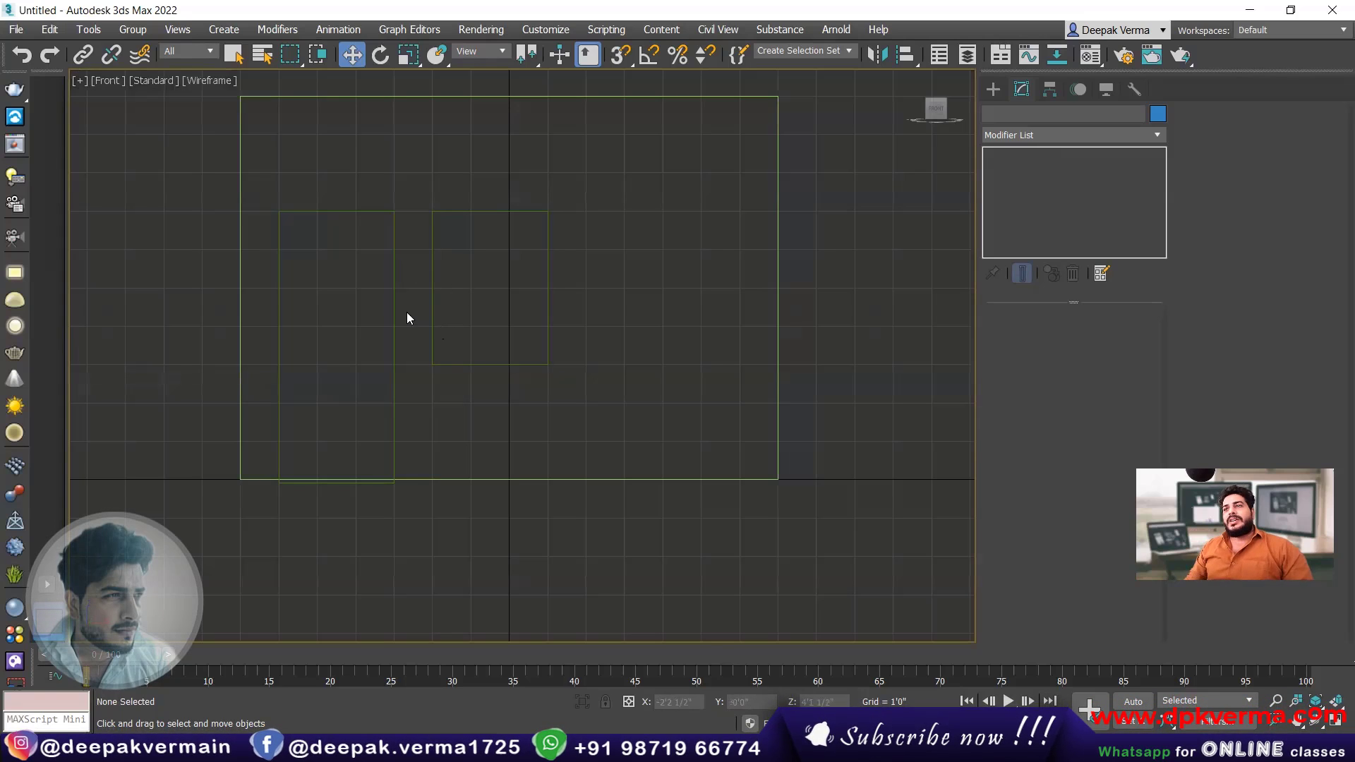
{"action": "scroll", "coordinate": [416, 320], "scroll_direction": "down", "scroll_amount": 3}
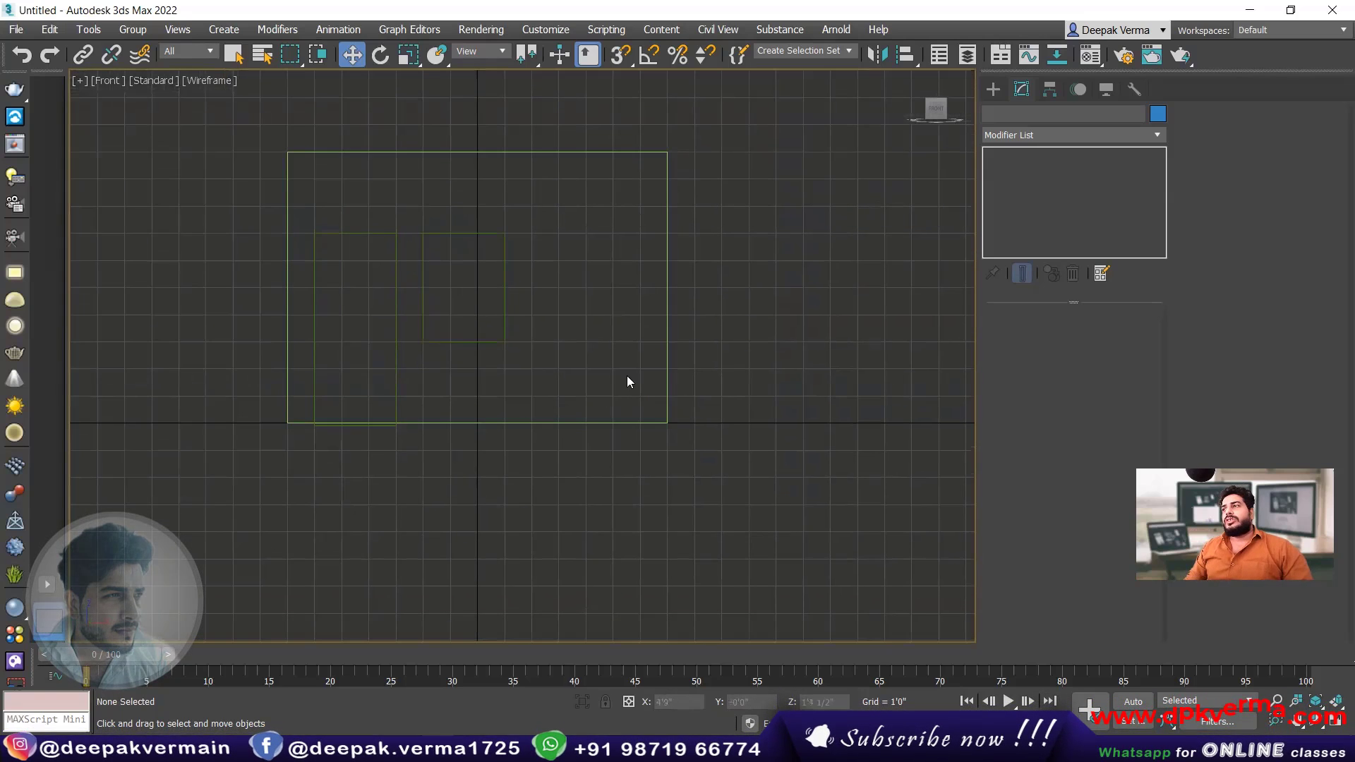
{"action": "left_click", "coordinate": [991, 90]}
{"action": "left_click", "coordinate": [1076, 115]}
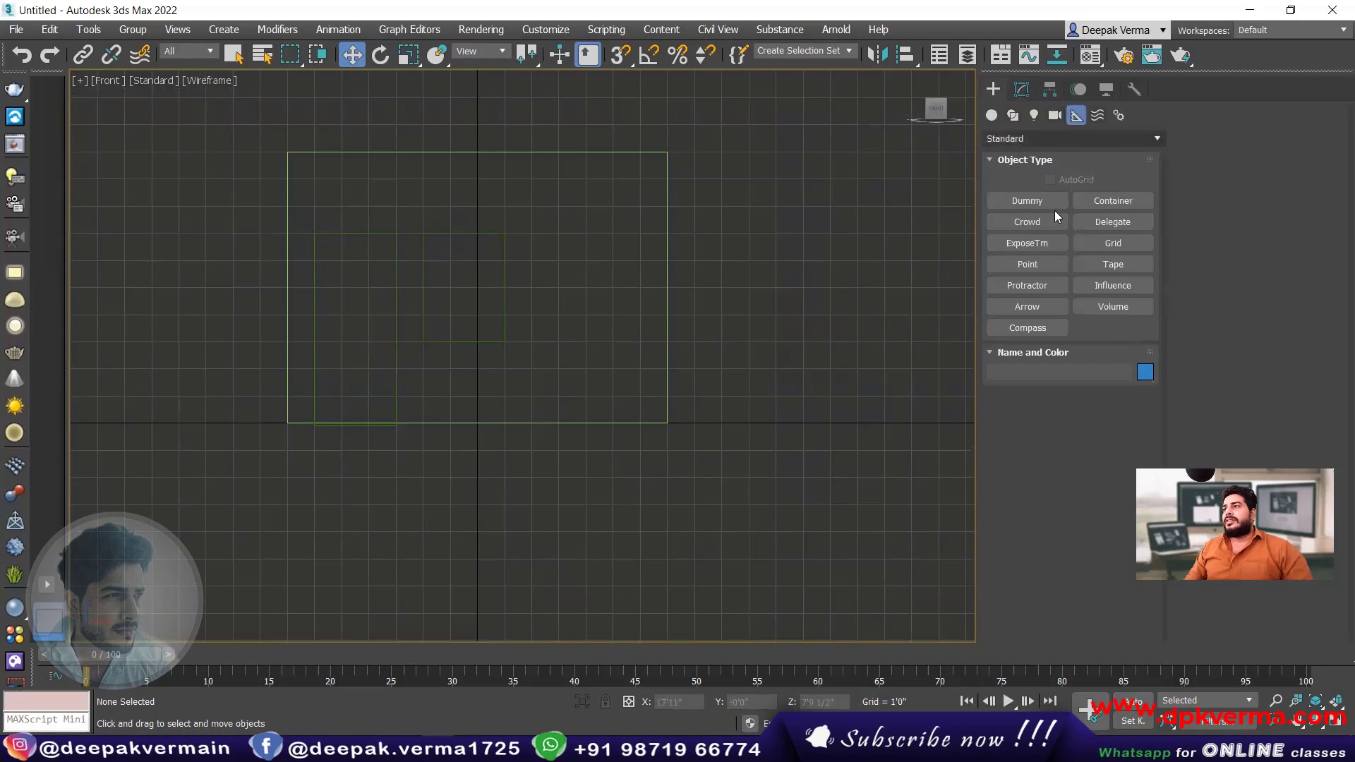
{"action": "left_click", "coordinate": [1105, 267]}
{"action": "left_click", "coordinate": [619, 55]}
{"action": "right_click", "coordinate": [620, 55]}
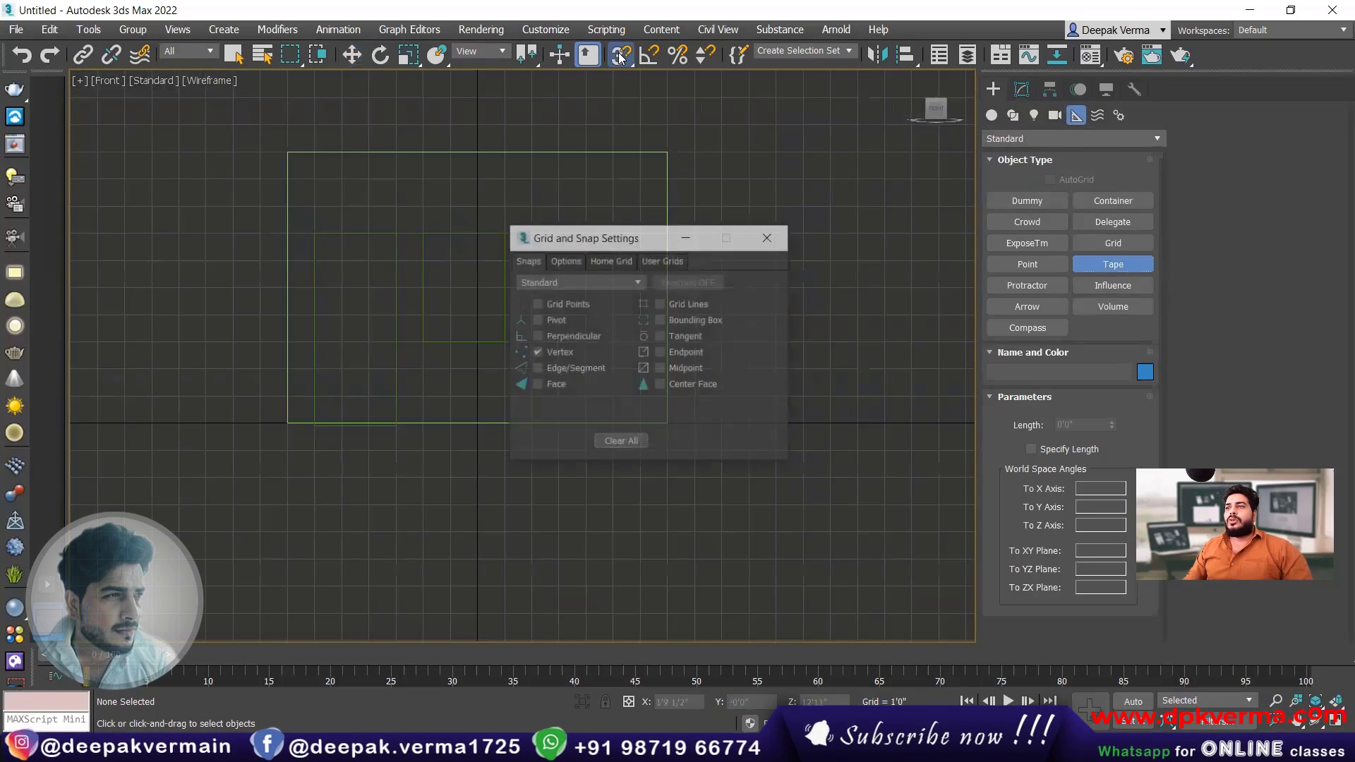
{"action": "left_click", "coordinate": [769, 236]}
{"action": "scroll", "coordinate": [441, 356], "scroll_direction": "up", "scroll_amount": 2}
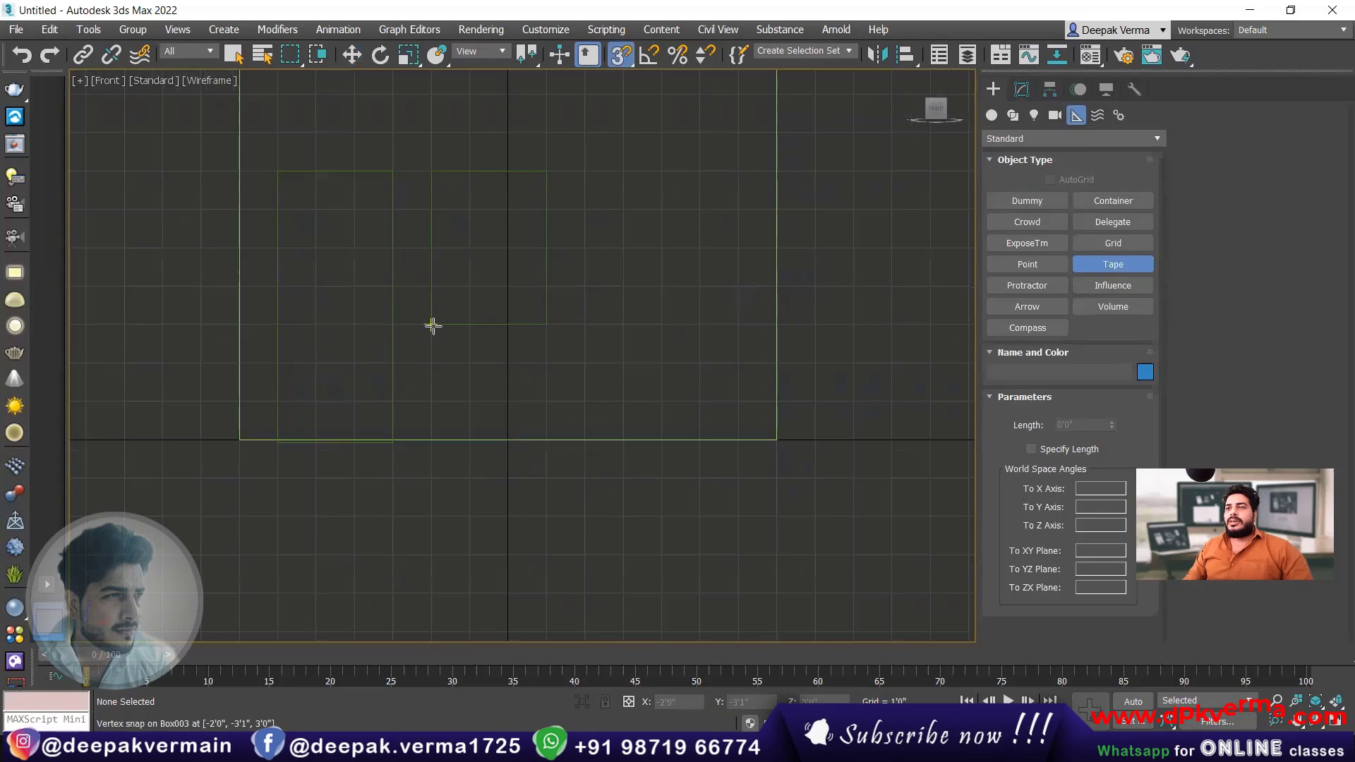
{"action": "left_click_drag", "start_coordinate": [431, 325], "coordinate": [429, 442]}
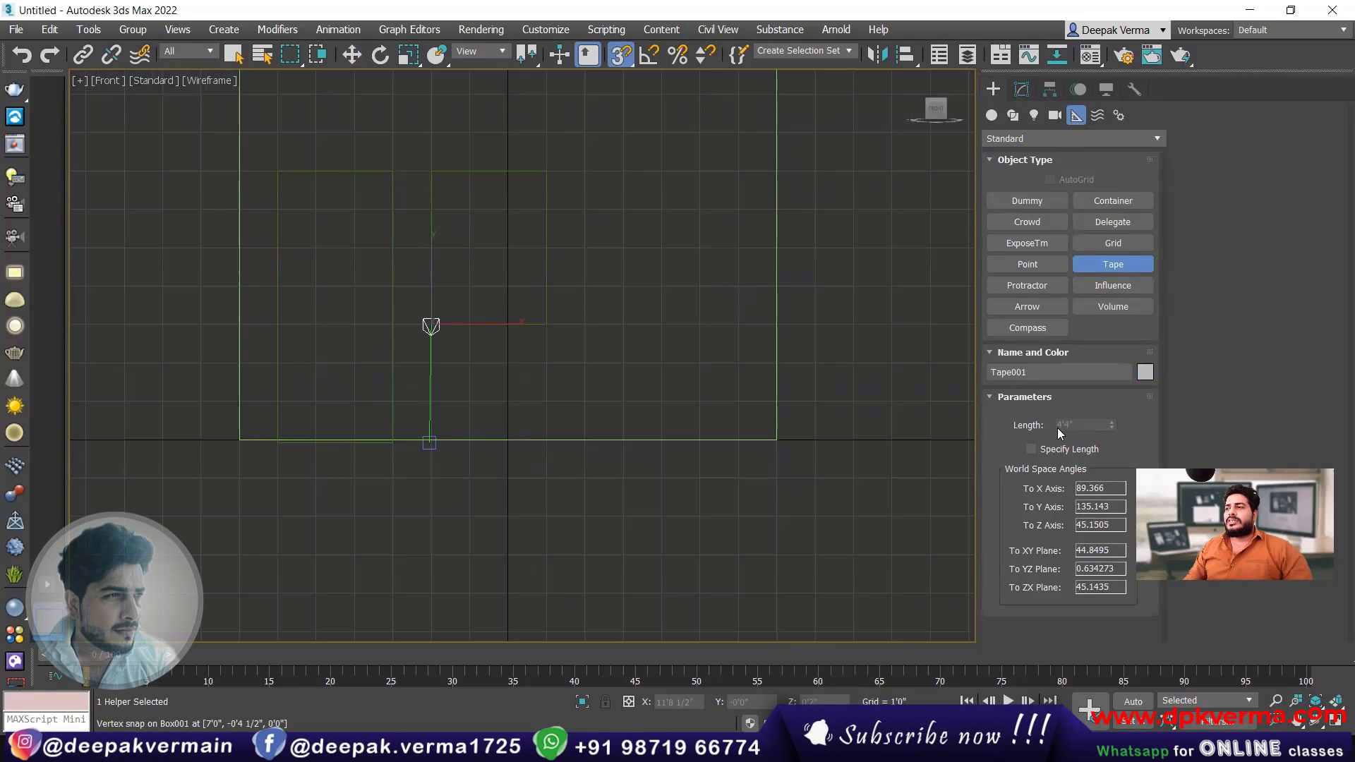
{"action": "key", "text": "w"}
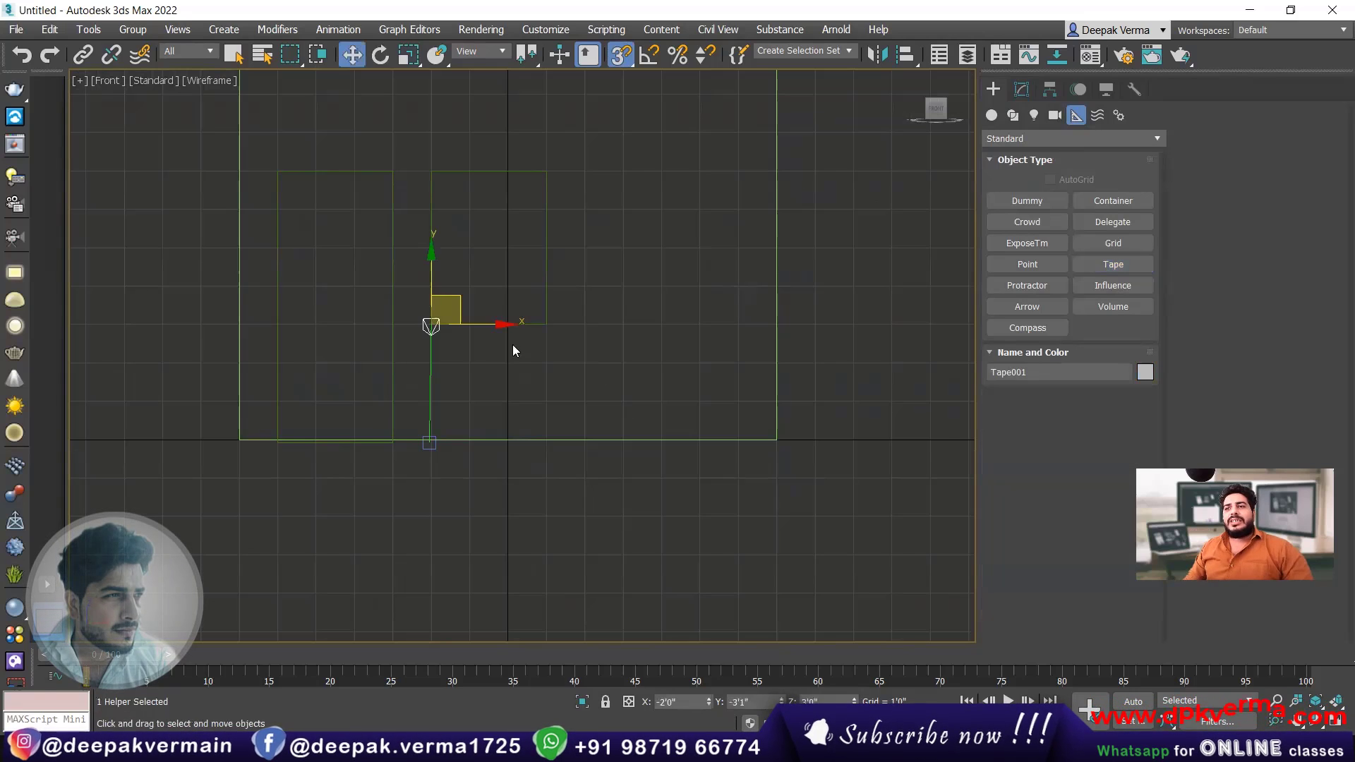
{"action": "key", "text": "Delete"}
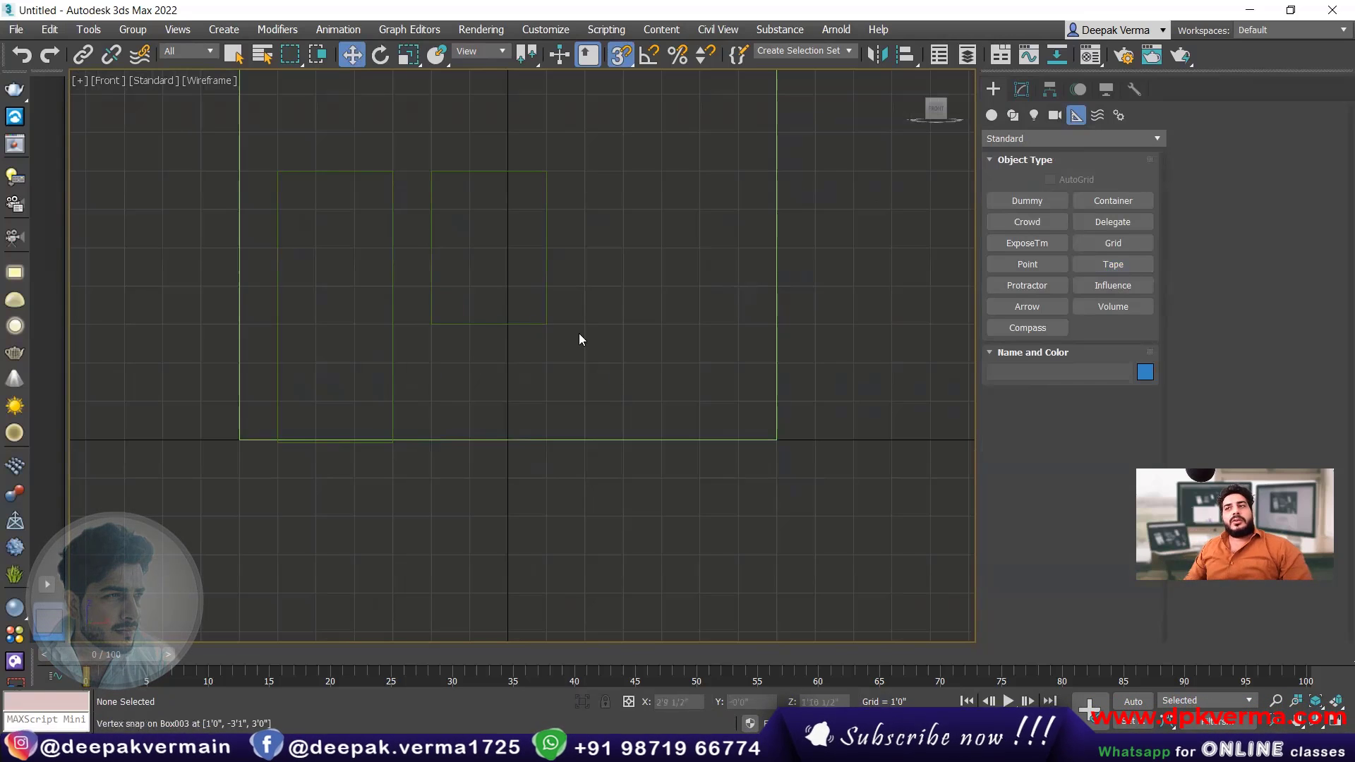
- Subtract the window and door boxes from the wall with a ProBoolean in the Perspective view and leave nothing selected
{"action": "middle_click_drag", "start_coordinate": [579, 333], "coordinate": [546, 410]}
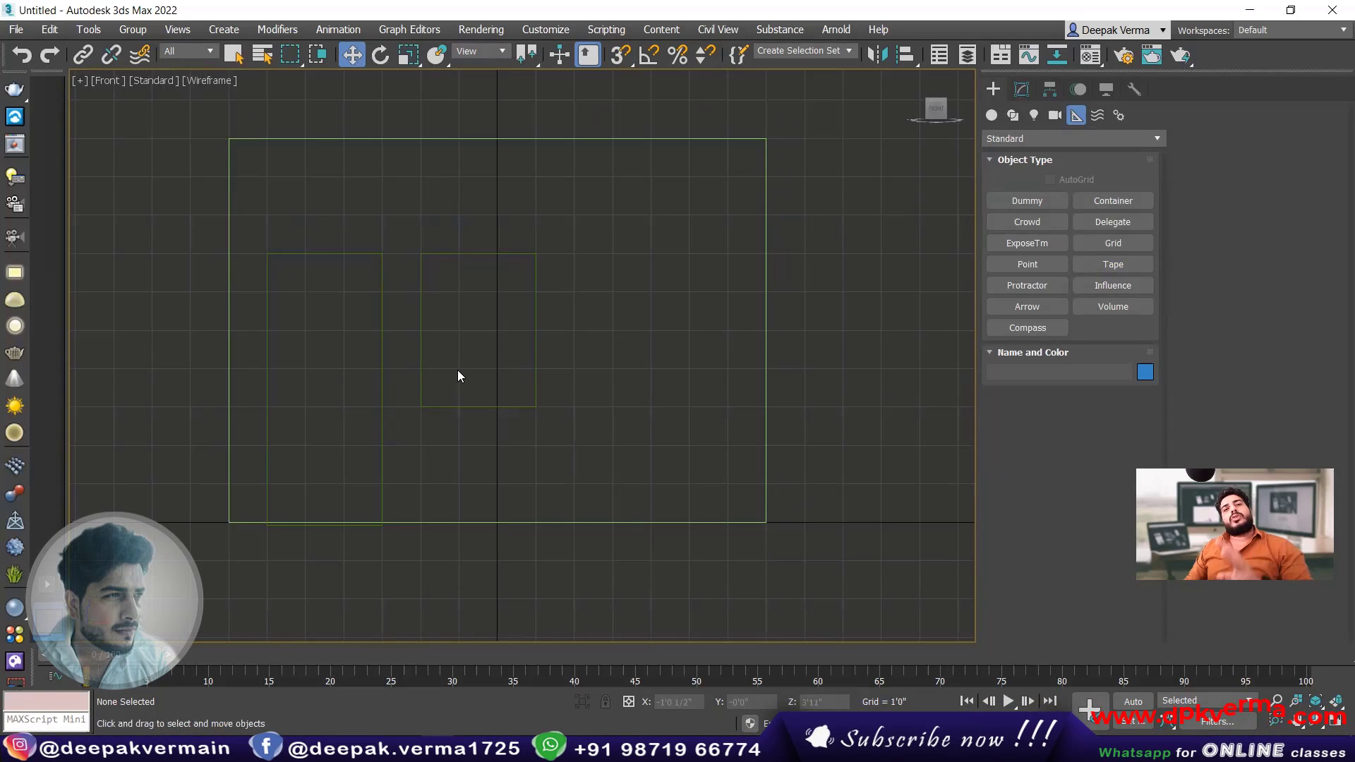
{"action": "scroll", "coordinate": [457, 370], "scroll_direction": "down", "scroll_amount": 2}
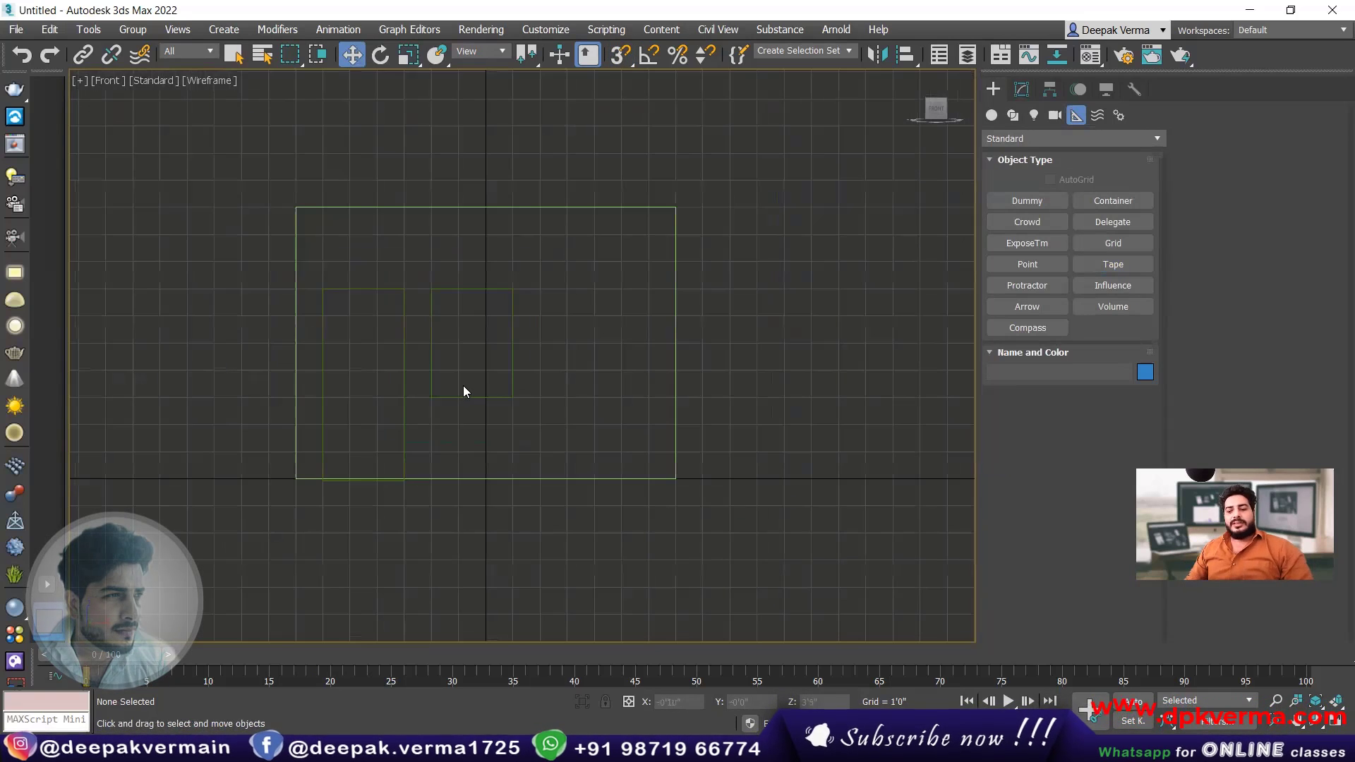
{"action": "key", "text": "p"}
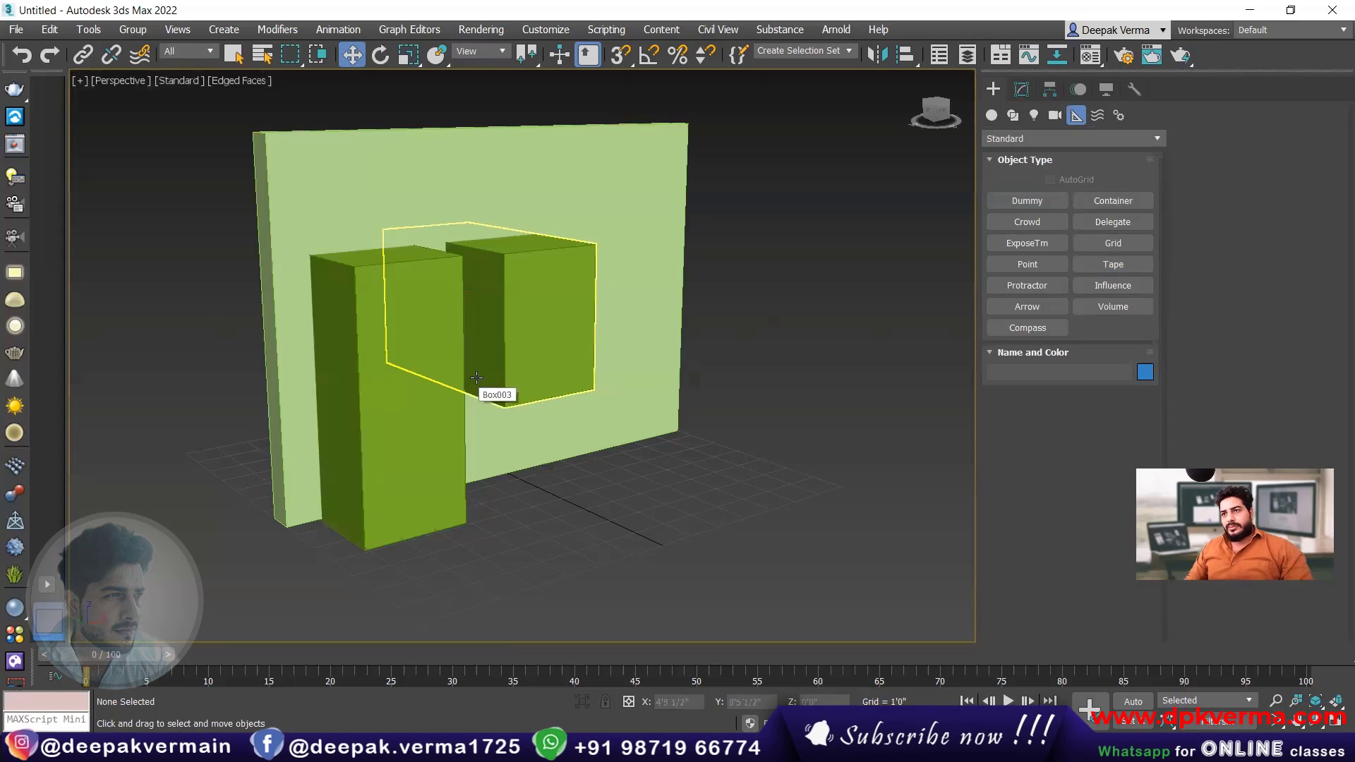
{"action": "left_click", "coordinate": [410, 196]}
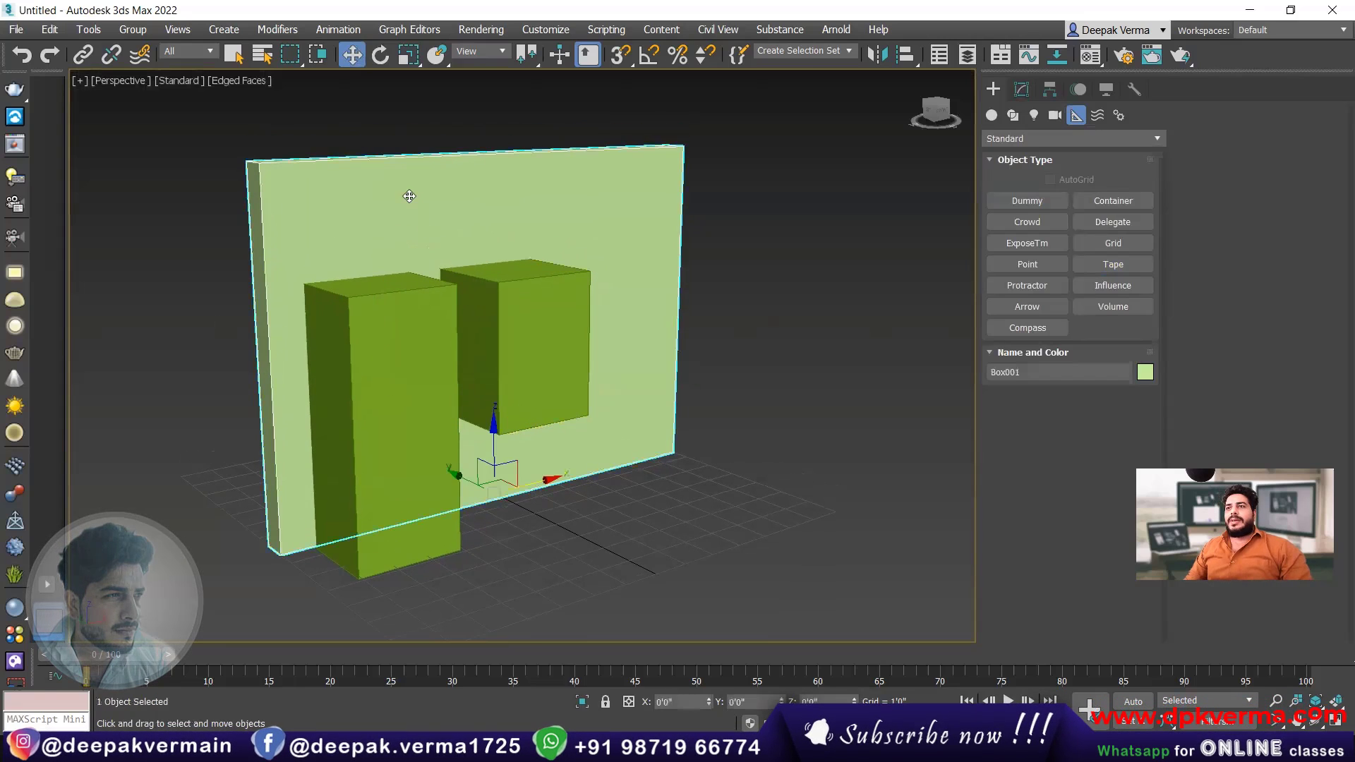
{"action": "left_click", "coordinate": [1009, 140]}
{"action": "left_click", "coordinate": [1004, 186]}
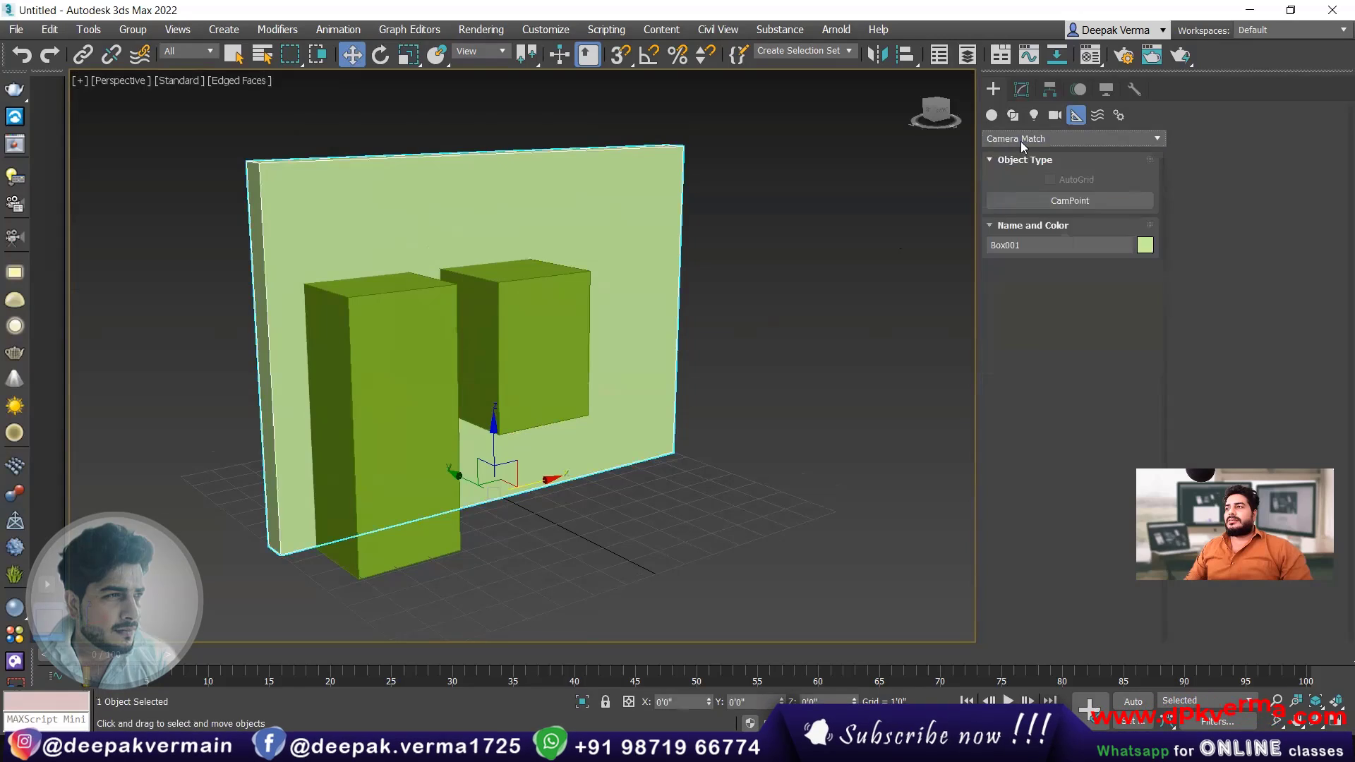
{"action": "left_click", "coordinate": [1020, 139]}
{"action": "left_click", "coordinate": [992, 112]}
{"action": "left_click", "coordinate": [1011, 139]}
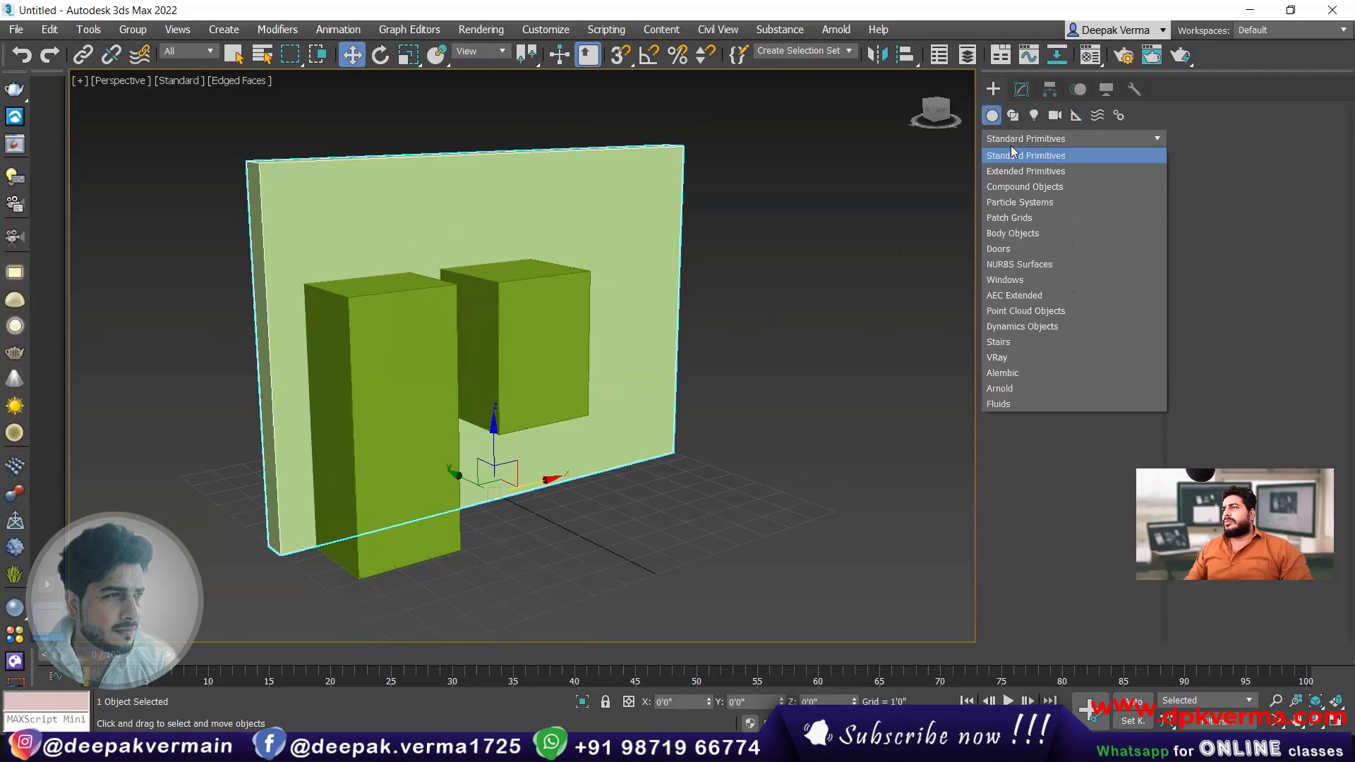
{"action": "left_click", "coordinate": [1009, 169]}
{"action": "left_click", "coordinate": [1010, 144]}
{"action": "left_click", "coordinate": [1003, 190]}
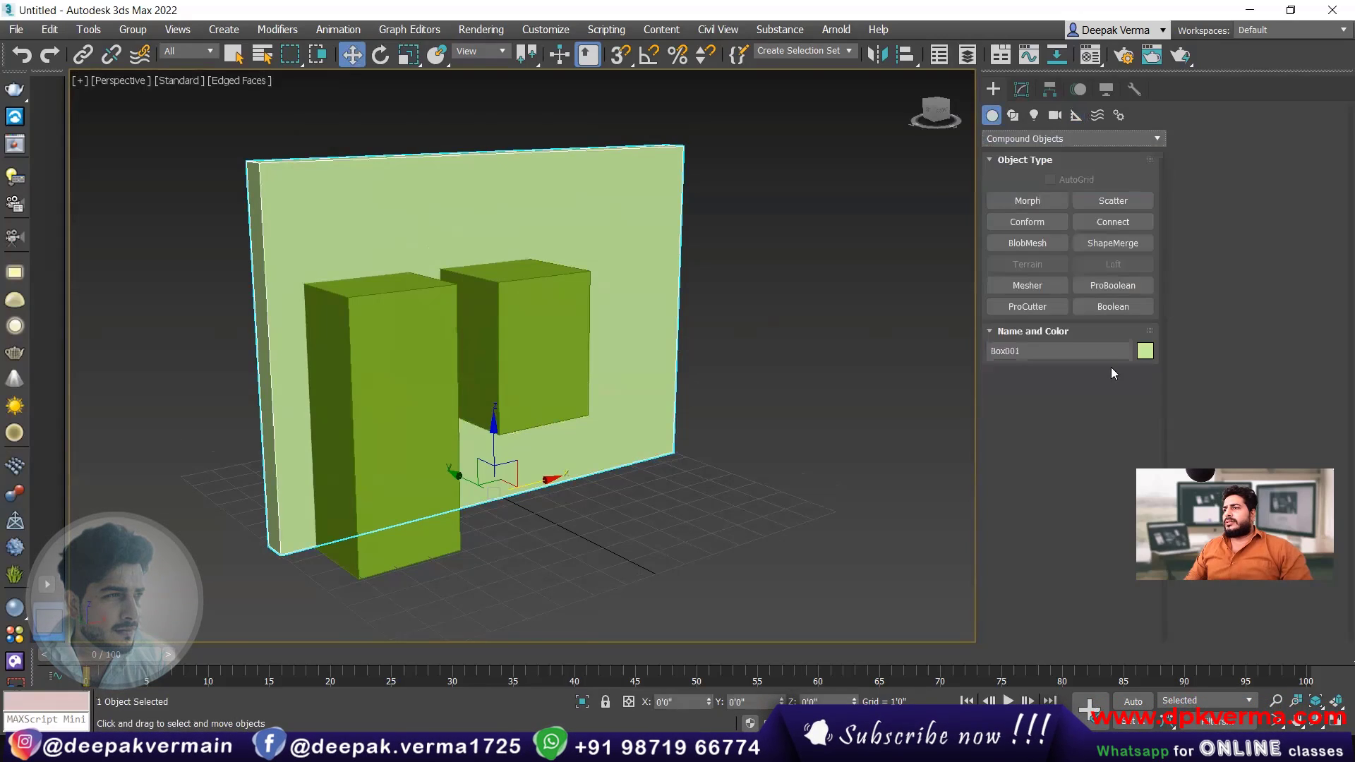
{"action": "left_click", "coordinate": [1100, 286]}
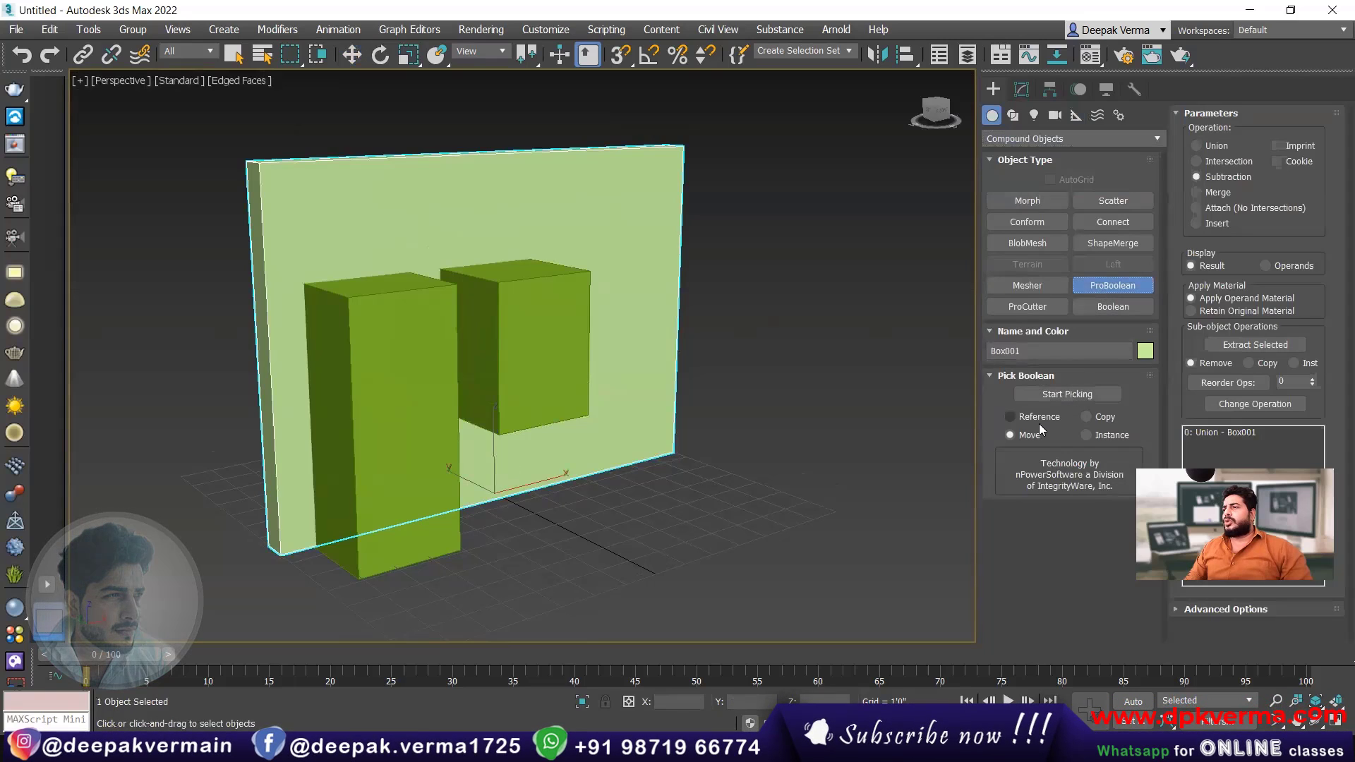
{"action": "left_click", "coordinate": [1063, 395]}
{"action": "left_click", "coordinate": [547, 329]}
{"action": "left_click", "coordinate": [451, 381]}
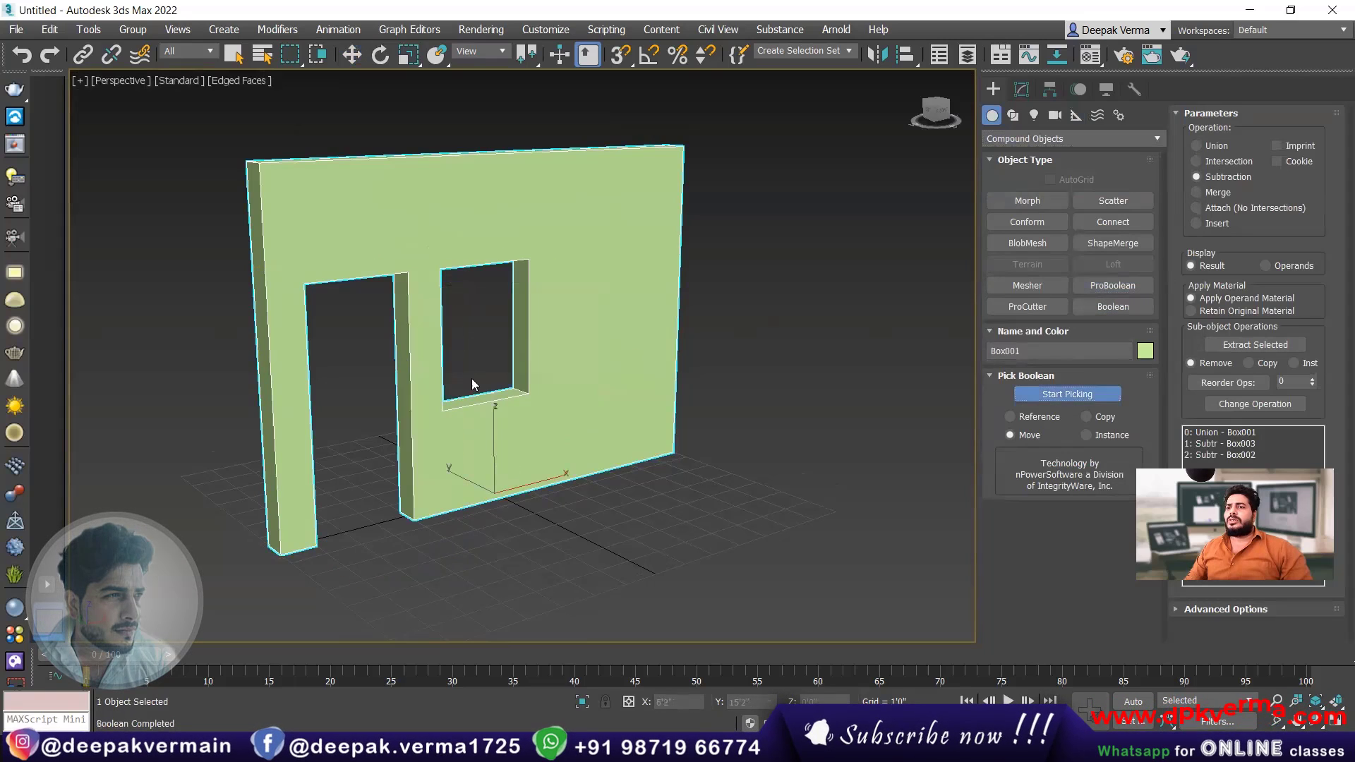
{"action": "key", "text": "w"}
{"action": "left_click", "coordinate": [782, 230]}
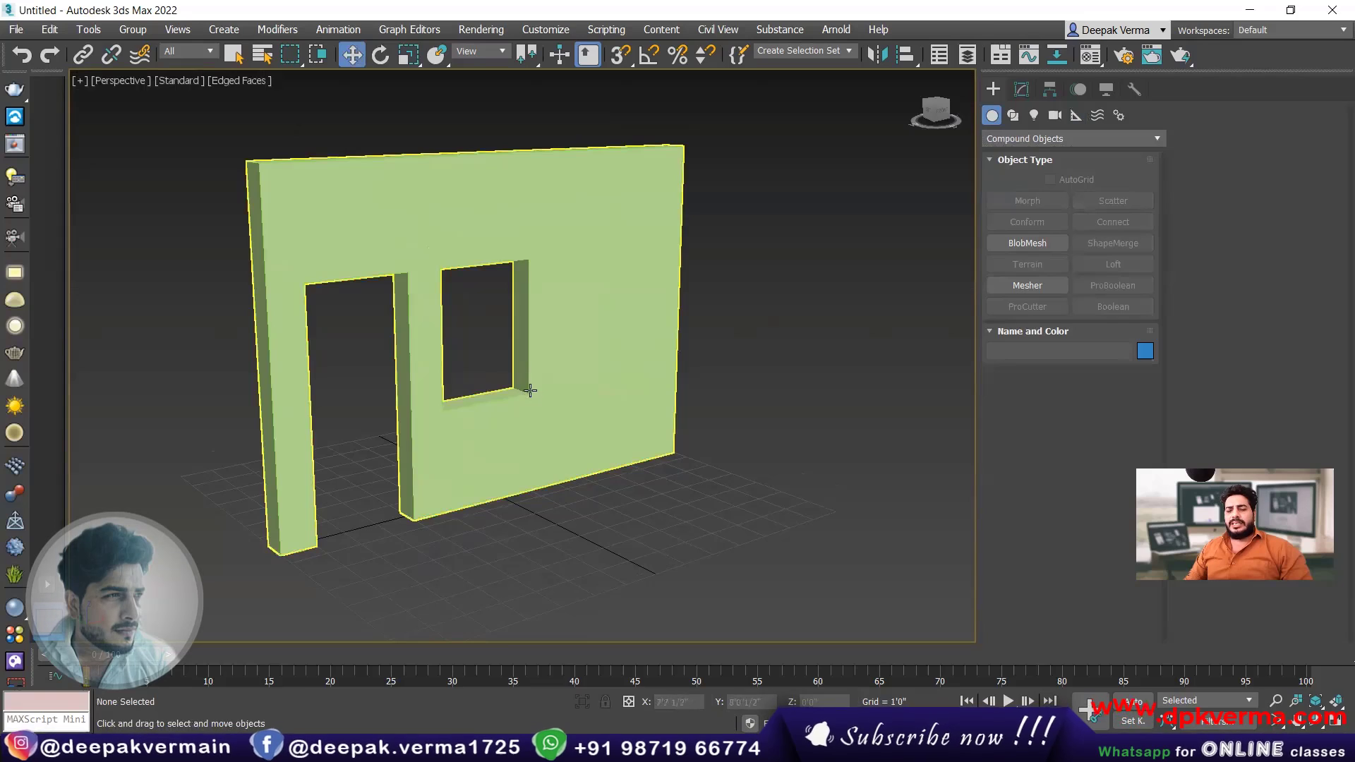
- Create a pivot door beside the wall, about 2'4" wide, 5 1/2" deep and 6'4 1/2" high, using Width/Depth/Height
{"action": "middle_click_drag", "start_coordinate": [530, 390], "coordinate": [469, 411], "text": "alt"}
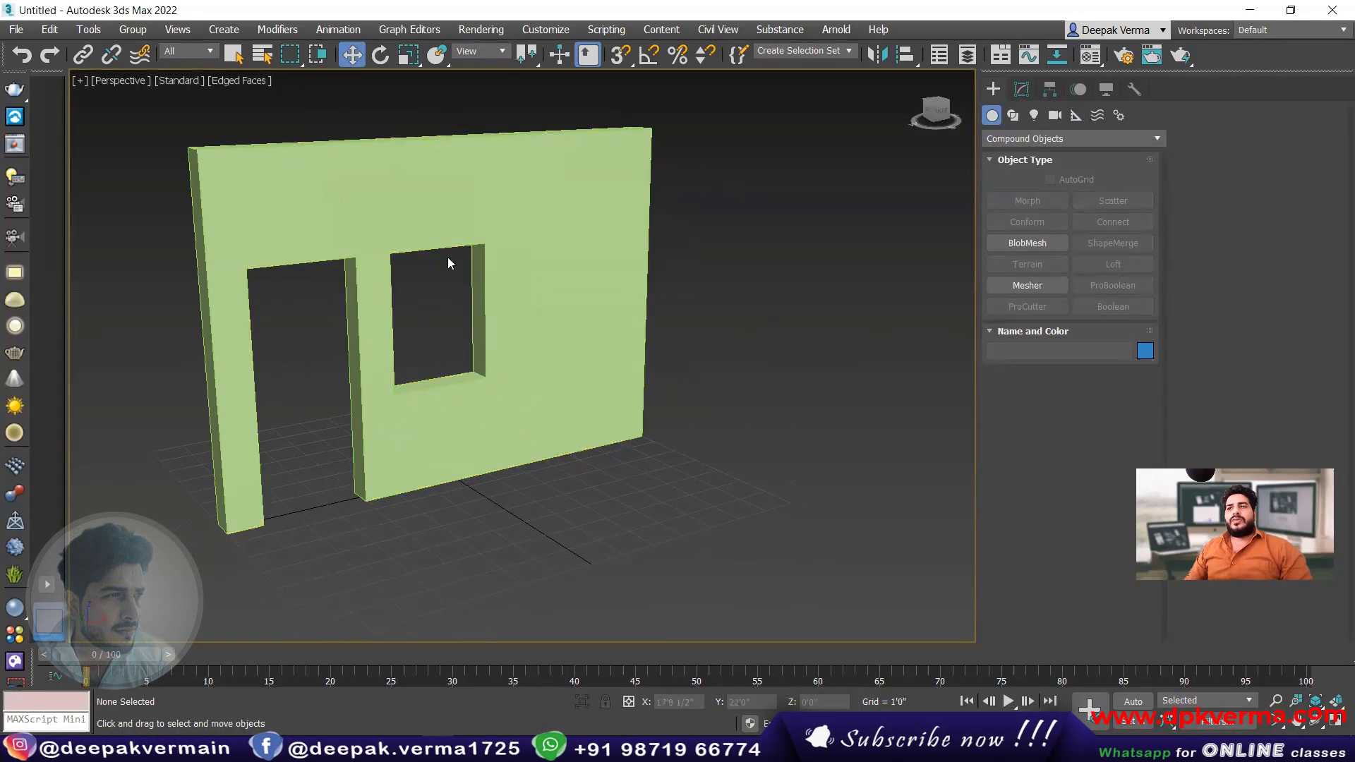
{"action": "scroll", "coordinate": [458, 277], "scroll_direction": "down", "scroll_amount": 3}
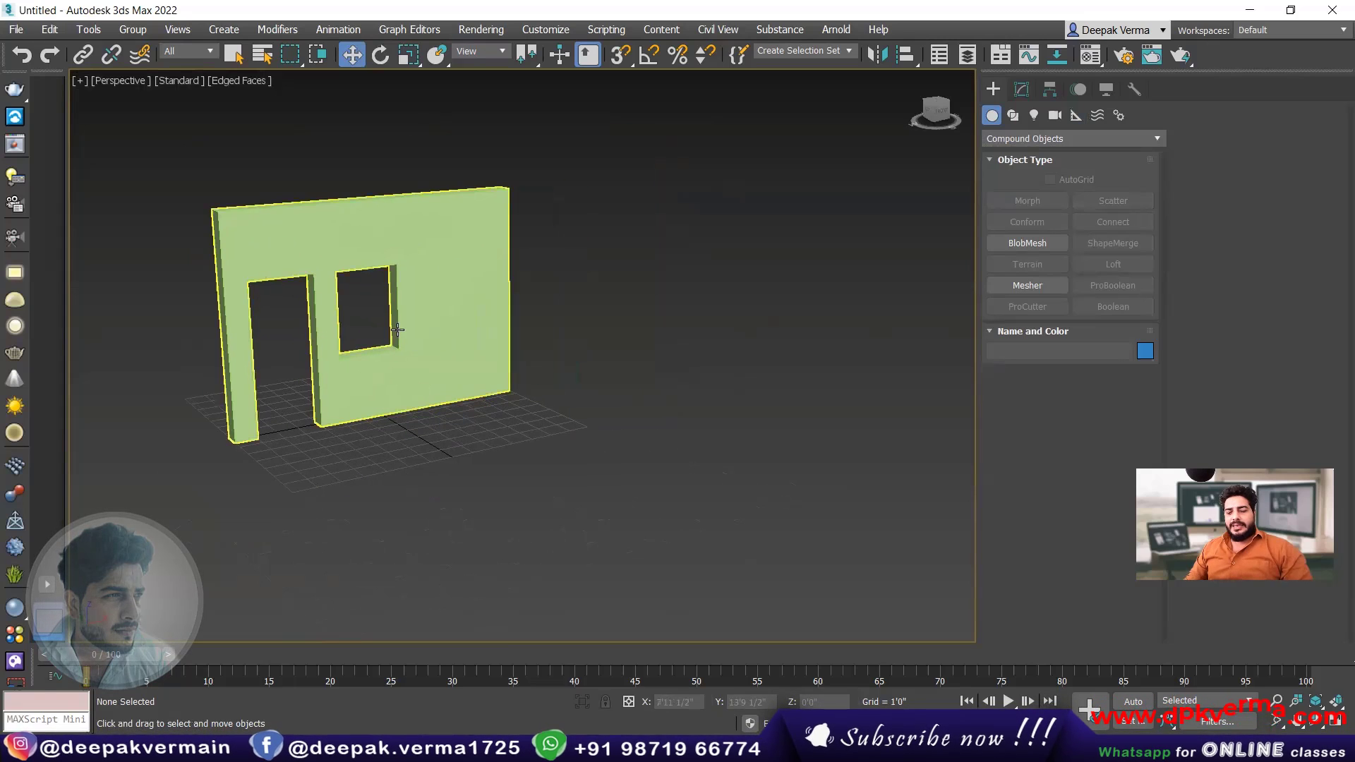
{"action": "middle_click_drag", "start_coordinate": [398, 329], "coordinate": [411, 333], "text": "alt"}
{"action": "left_click", "coordinate": [1012, 139]}
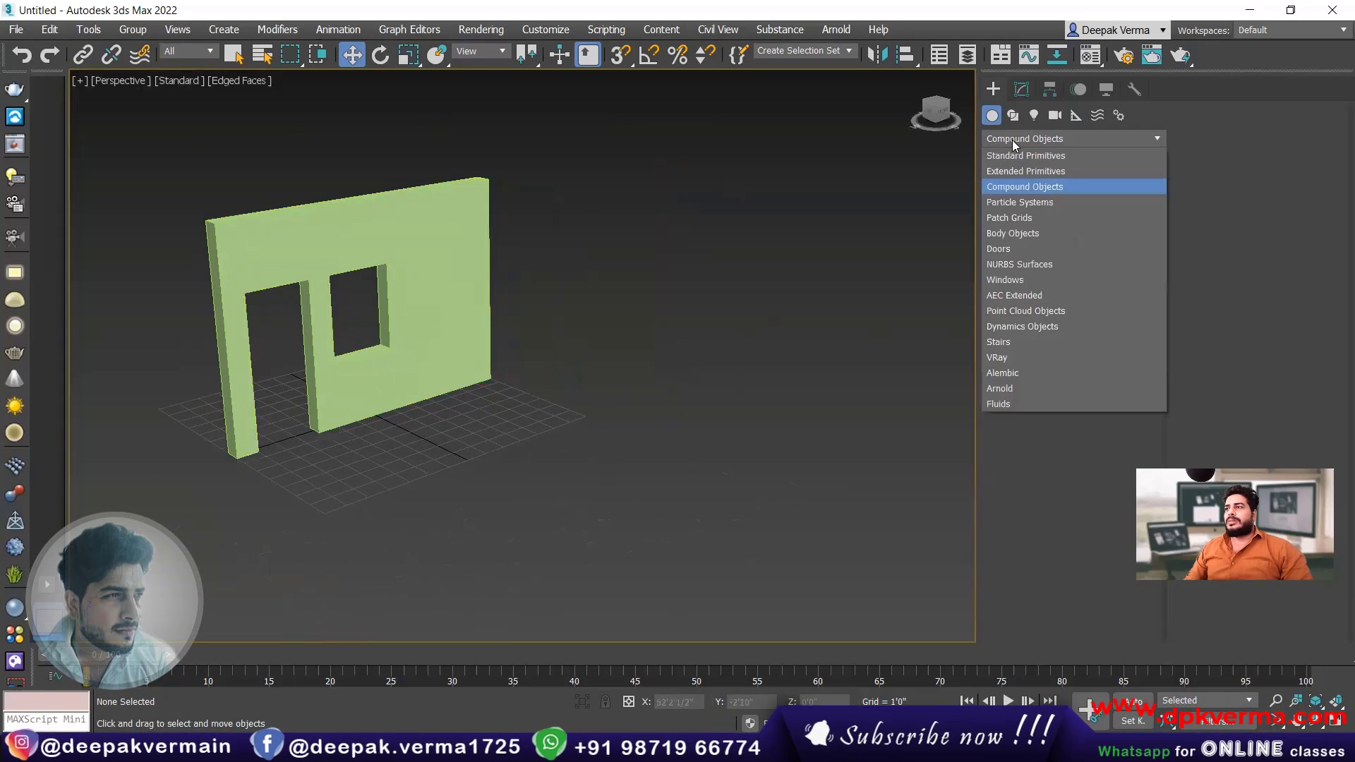
{"action": "left_click", "coordinate": [1005, 250]}
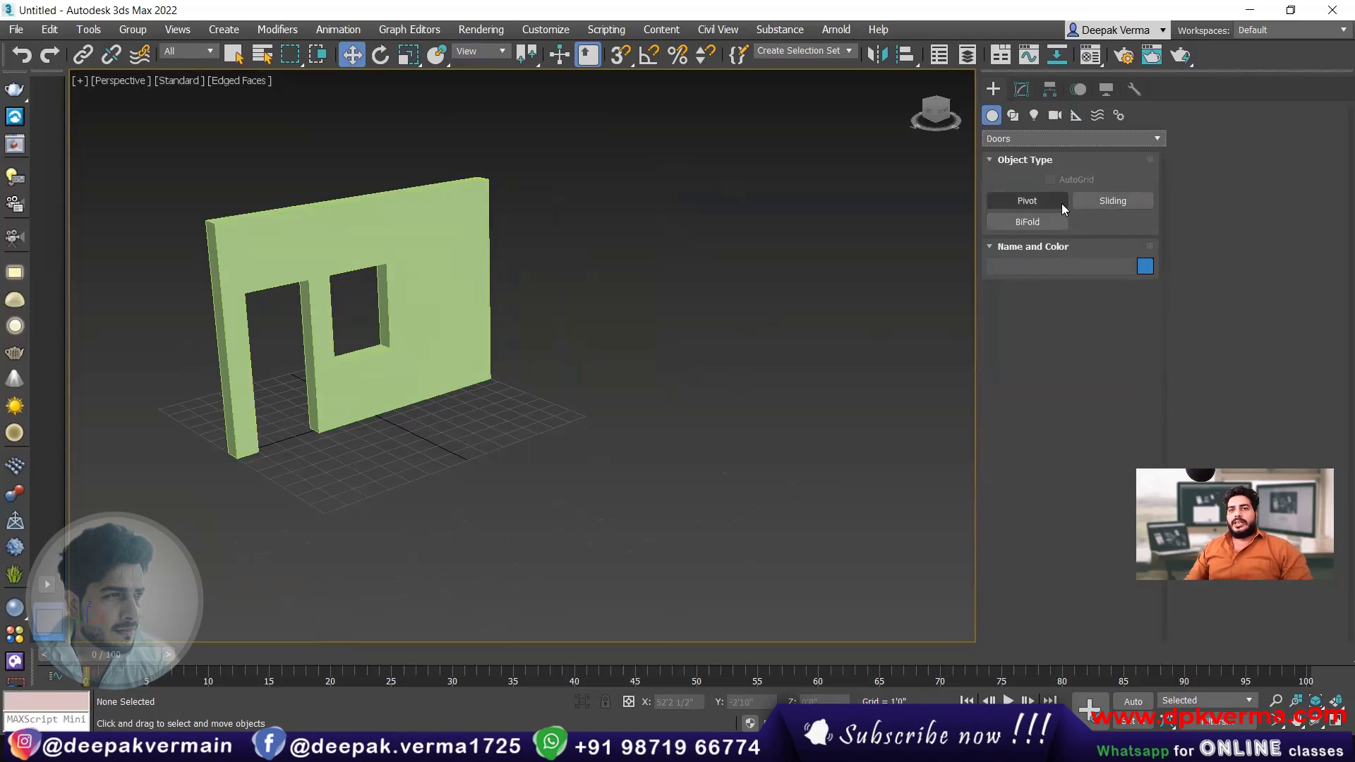
{"action": "middle_click_drag", "start_coordinate": [444, 357], "coordinate": [455, 360], "text": "alt"}
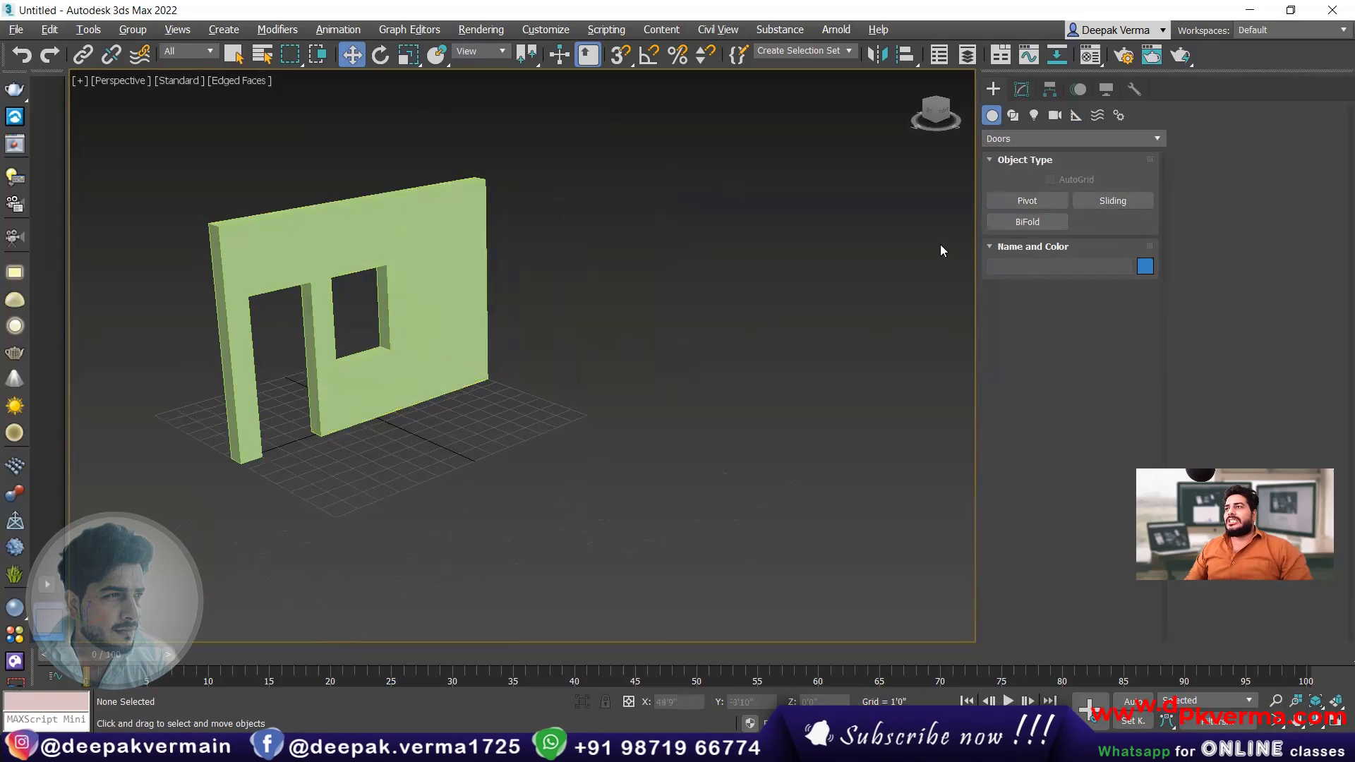
{"action": "left_click", "coordinate": [1008, 202]}
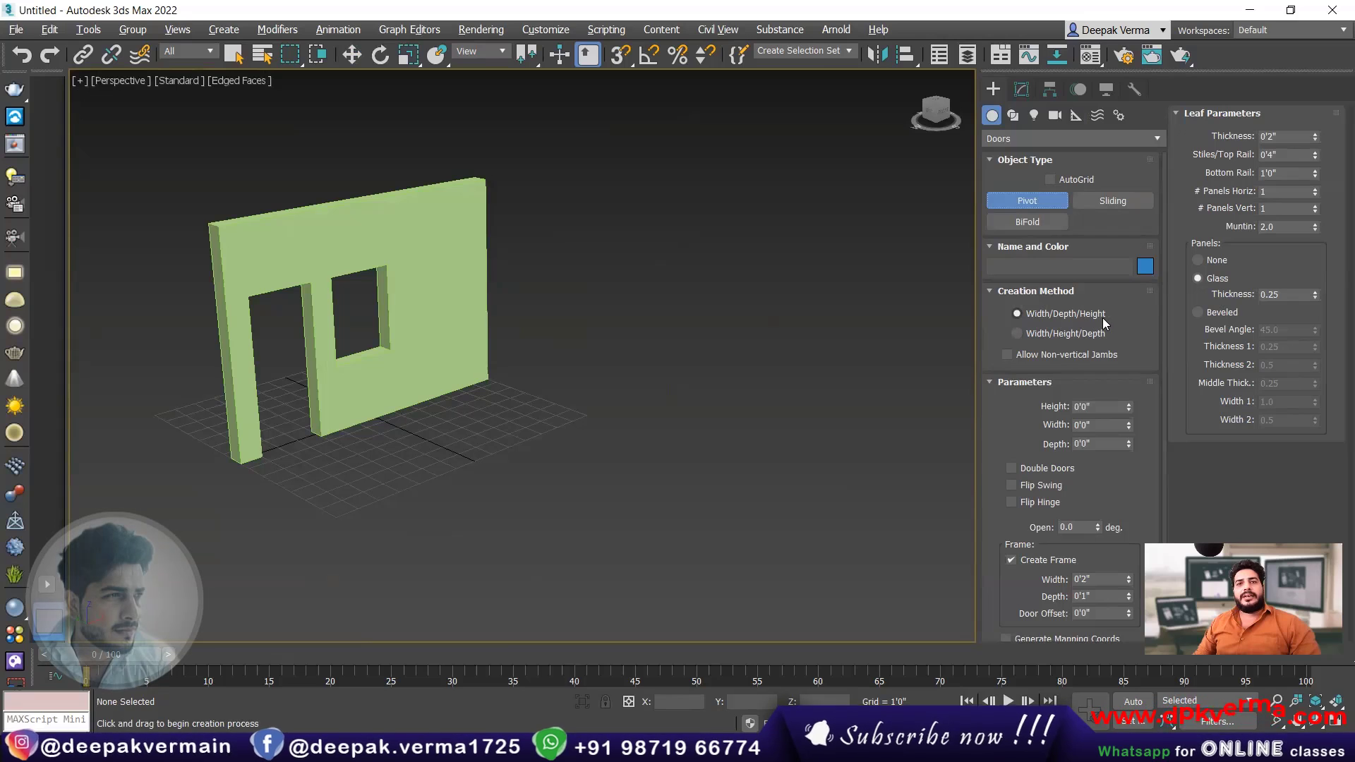
{"action": "middle_click_drag", "start_coordinate": [530, 436], "coordinate": [463, 433]}
{"action": "scroll", "coordinate": [529, 440], "scroll_direction": "up", "scroll_amount": 3}
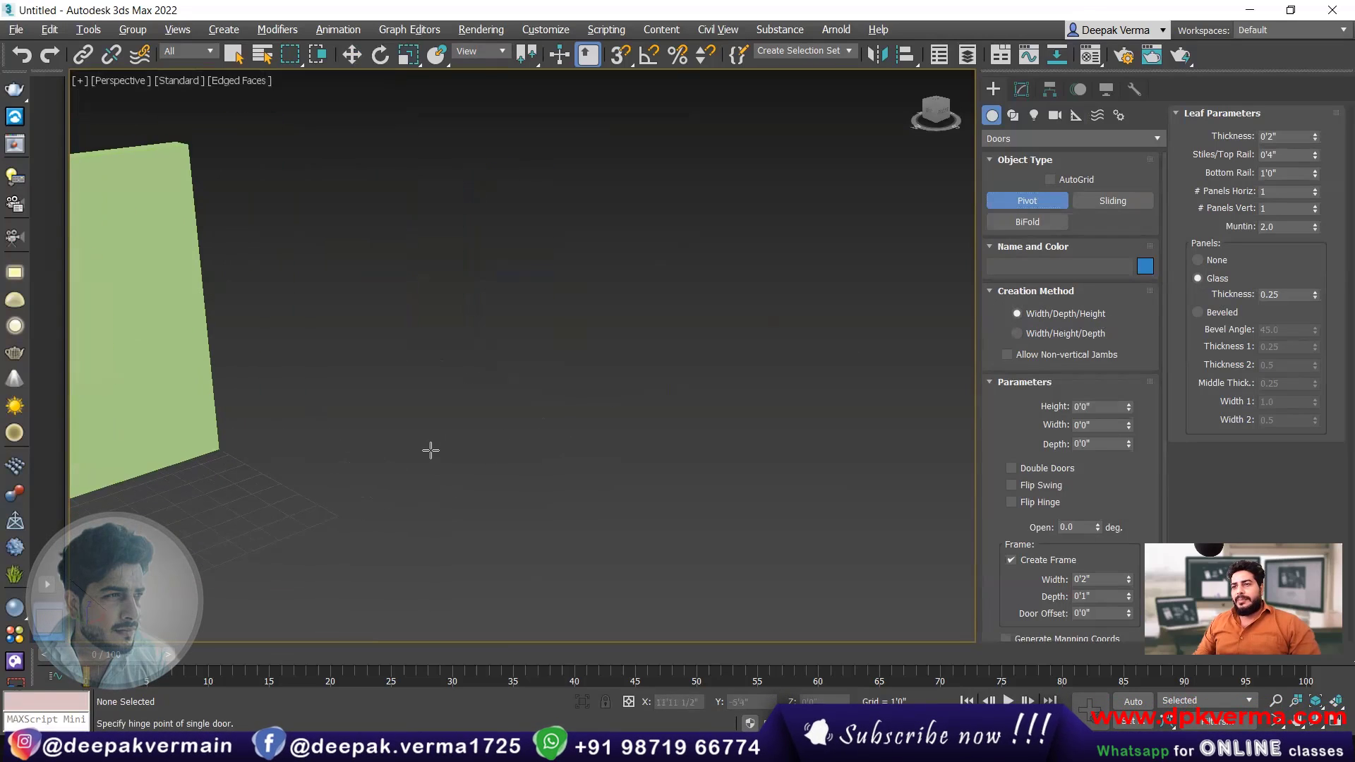
{"action": "left_click_drag", "start_coordinate": [430, 447], "coordinate": [484, 429]}
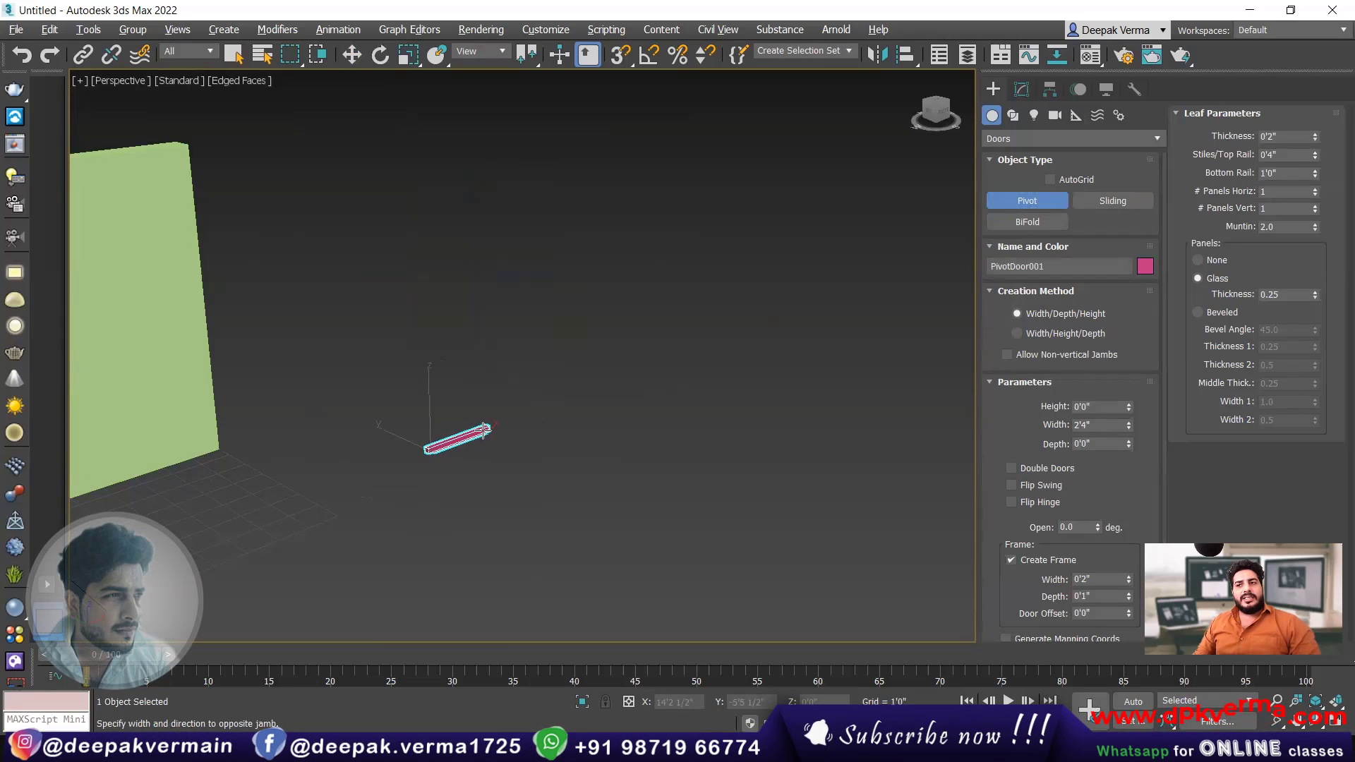
{"action": "left_click_drag", "start_coordinate": [484, 429], "coordinate": [484, 428]}
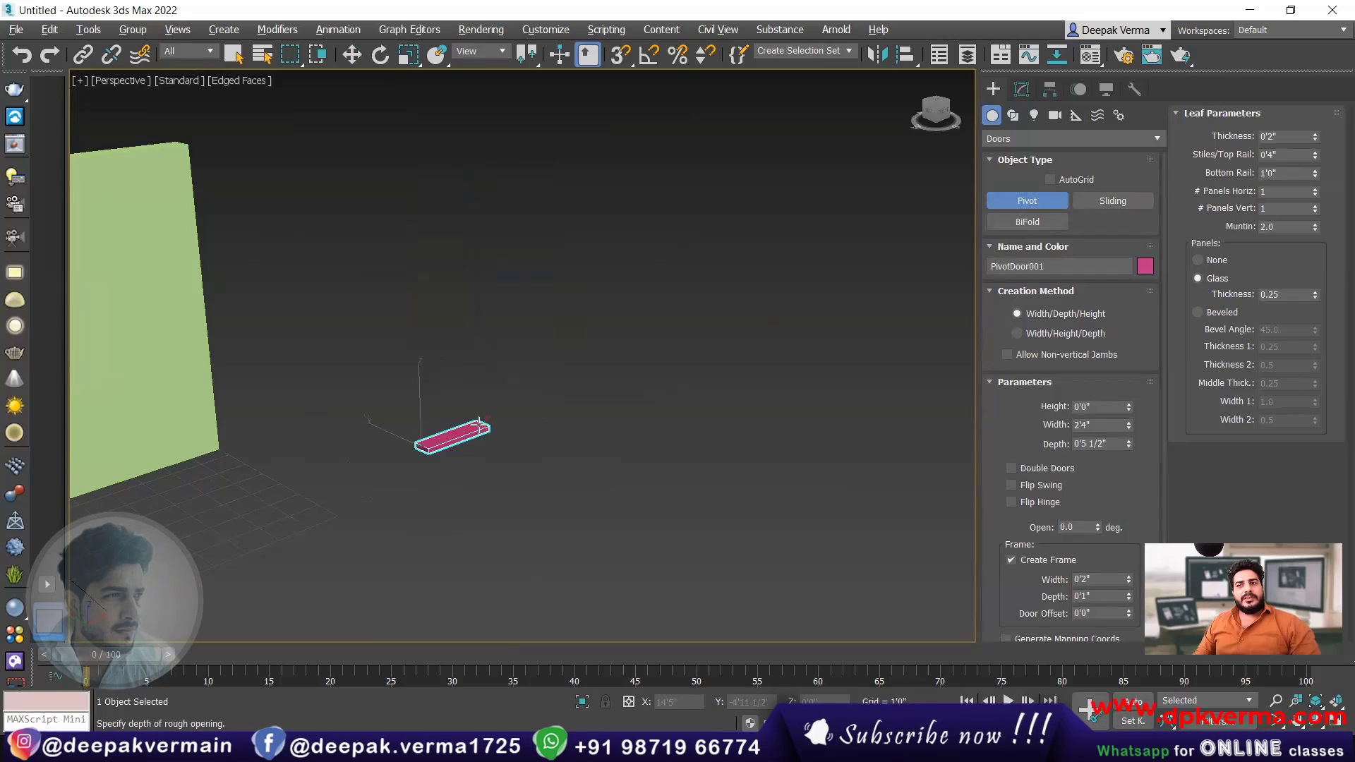
{"action": "left_click", "coordinate": [479, 424]}
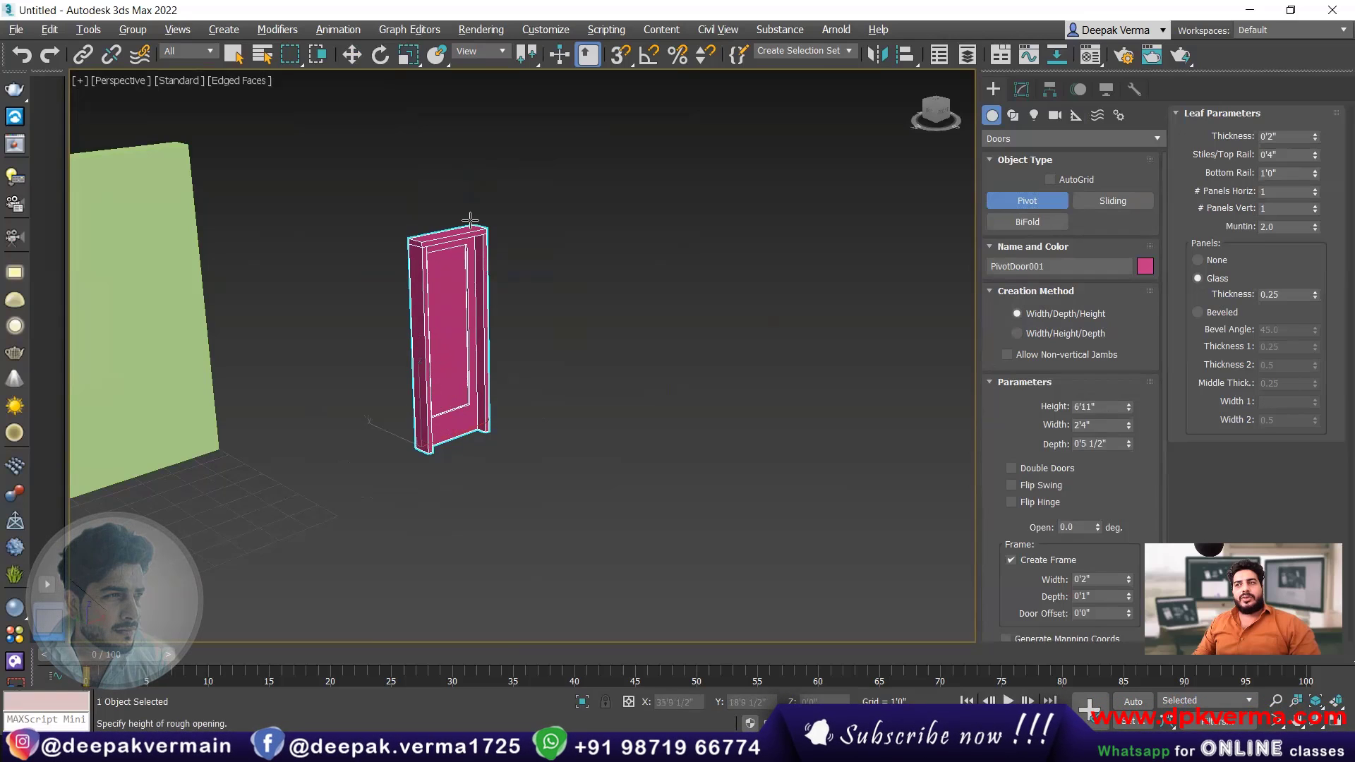
{"action": "left_click", "coordinate": [473, 241]}
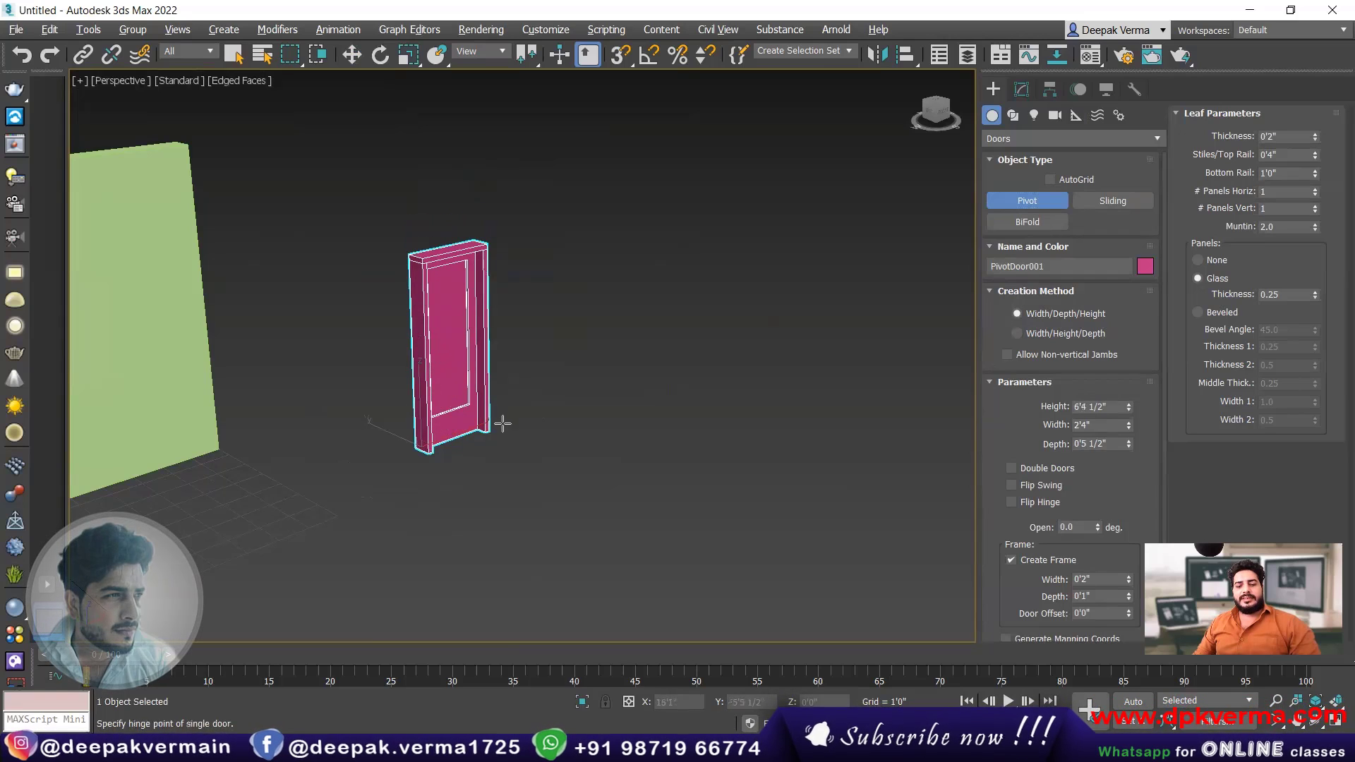
- Create a sliding door beside the pivot door, about 3'0 1/2" wide, 5" deep and 6'4 1/2" high
{"action": "middle_click_drag", "start_coordinate": [437, 461], "coordinate": [365, 486]}
{"action": "left_click", "coordinate": [1112, 200]}
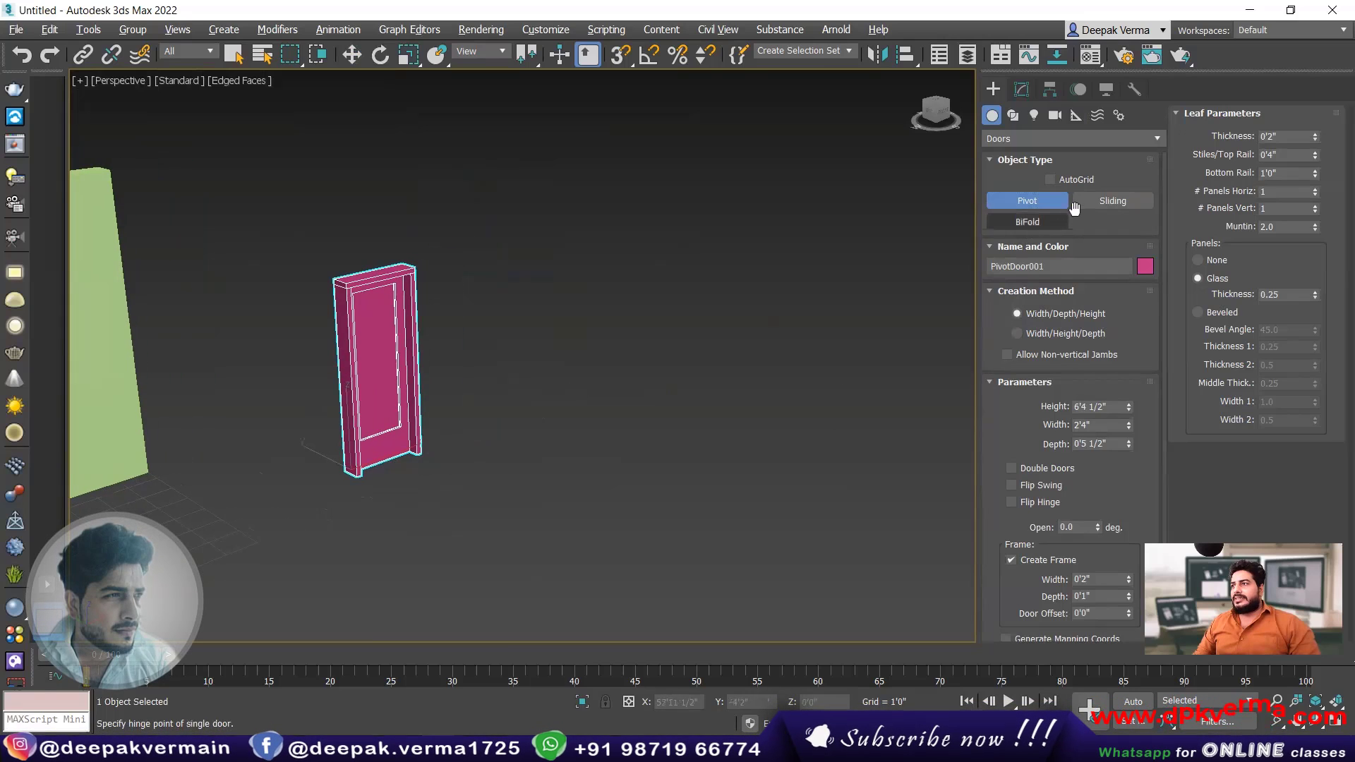
{"action": "left_click_drag", "start_coordinate": [472, 429], "coordinate": [552, 410]}
{"action": "left_click", "coordinate": [526, 344]}
{"action": "left_click", "coordinate": [513, 237]}
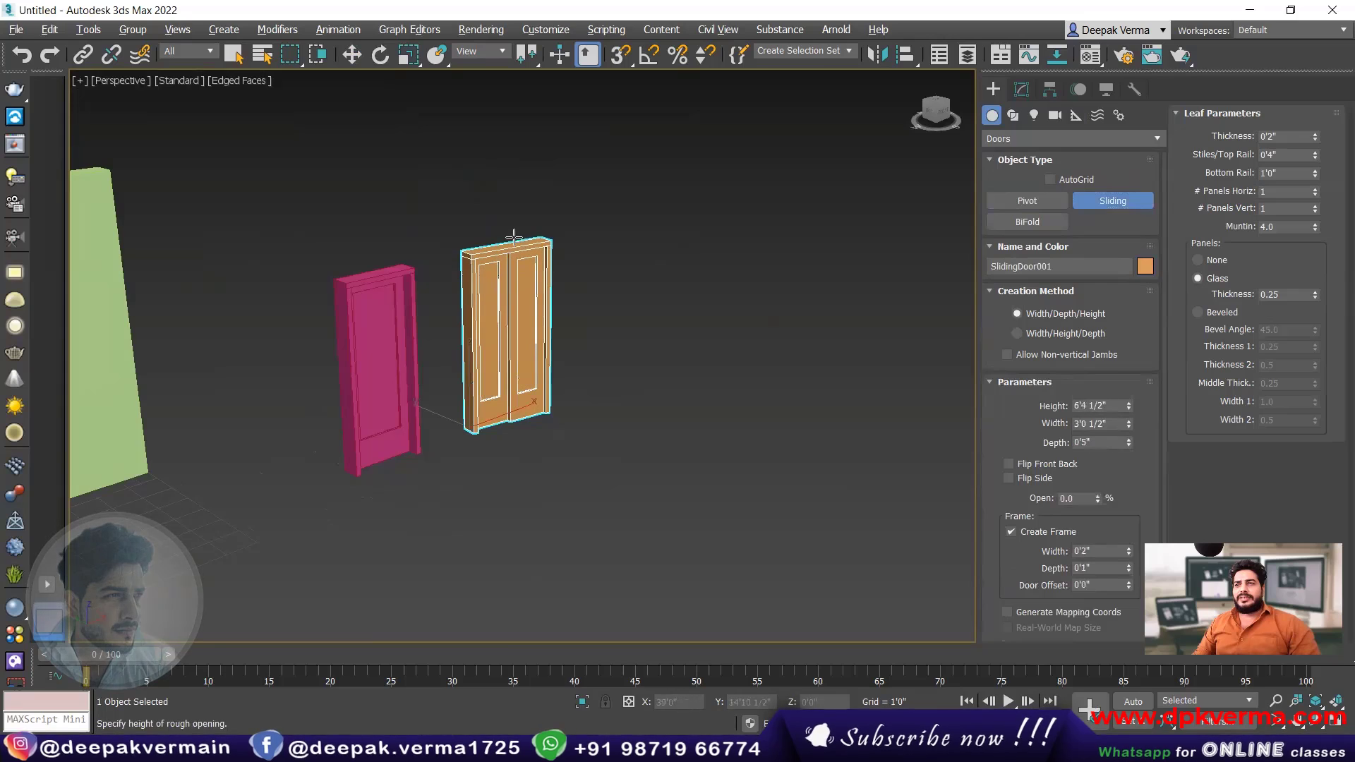
- Switch the creation method to Width/Height/Depth and try to draw another sliding door in the Perspective view
{"action": "left_click", "coordinate": [1018, 333]}
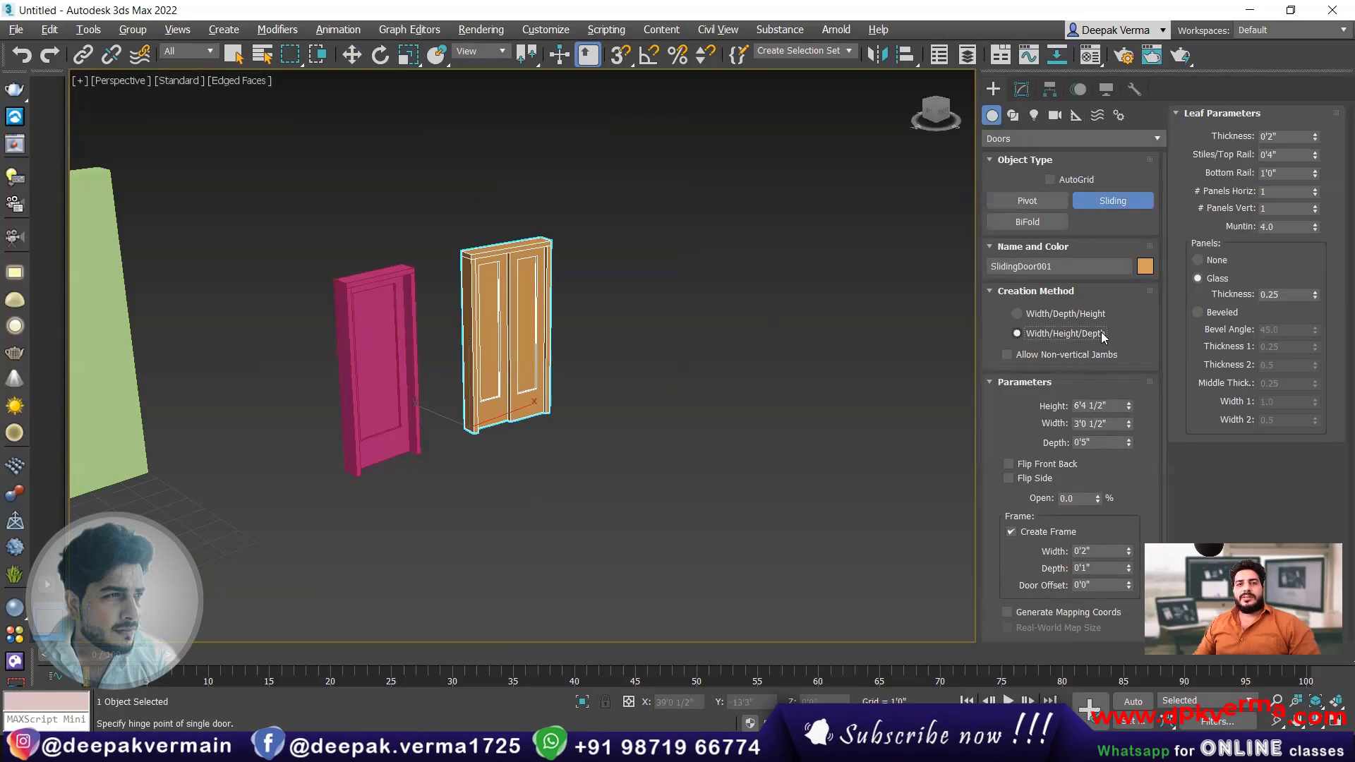
{"action": "middle_click_drag", "start_coordinate": [628, 416], "coordinate": [560, 414]}
{"action": "left_click_drag", "start_coordinate": [558, 413], "coordinate": [654, 397]}
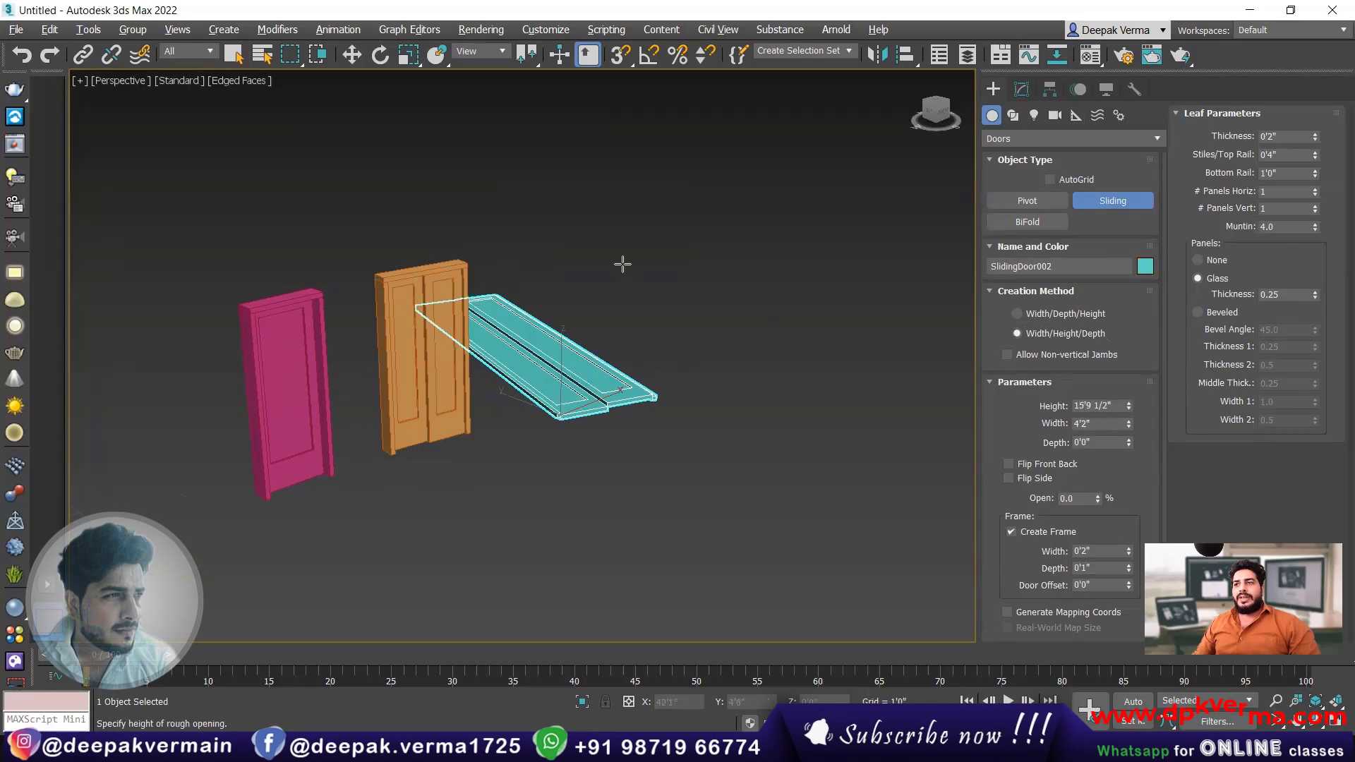
{"action": "left_click", "coordinate": [659, 385]}
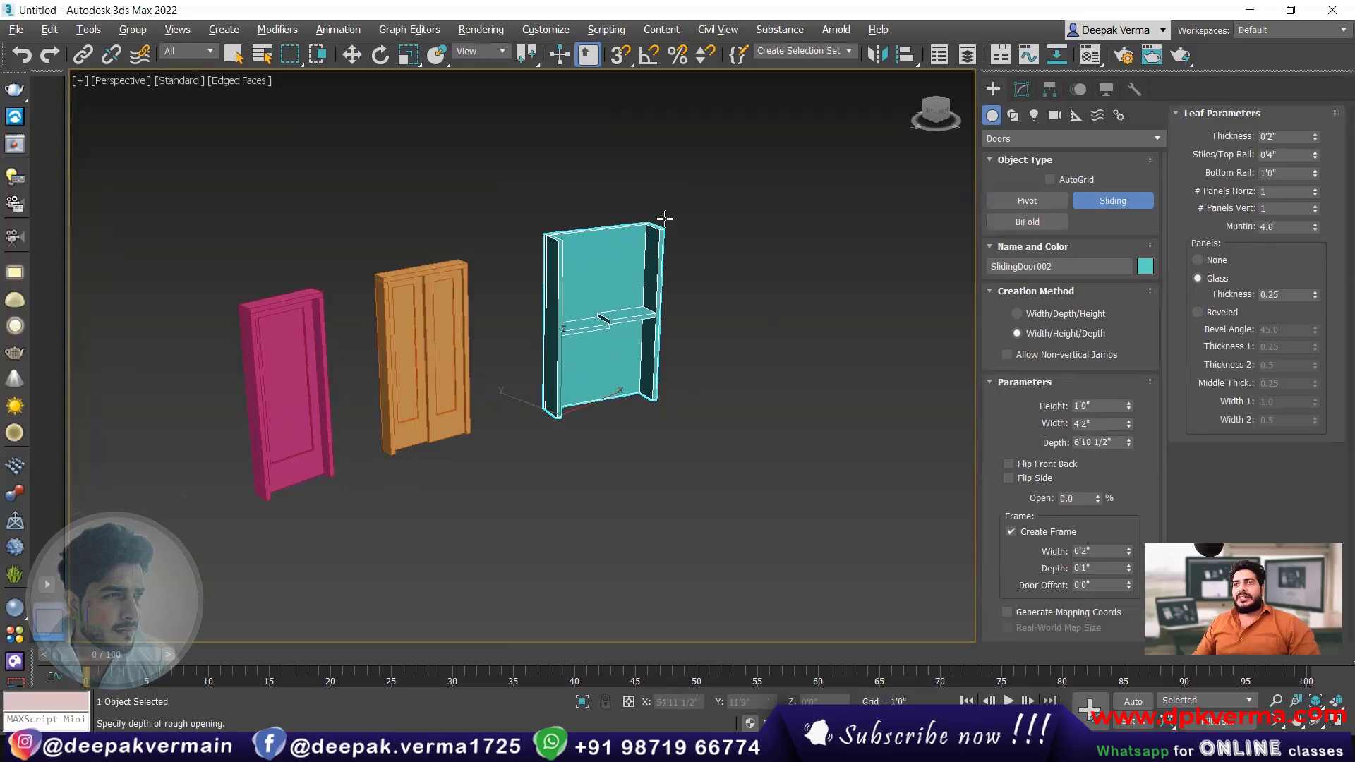
{"action": "right_click", "coordinate": [683, 319]}
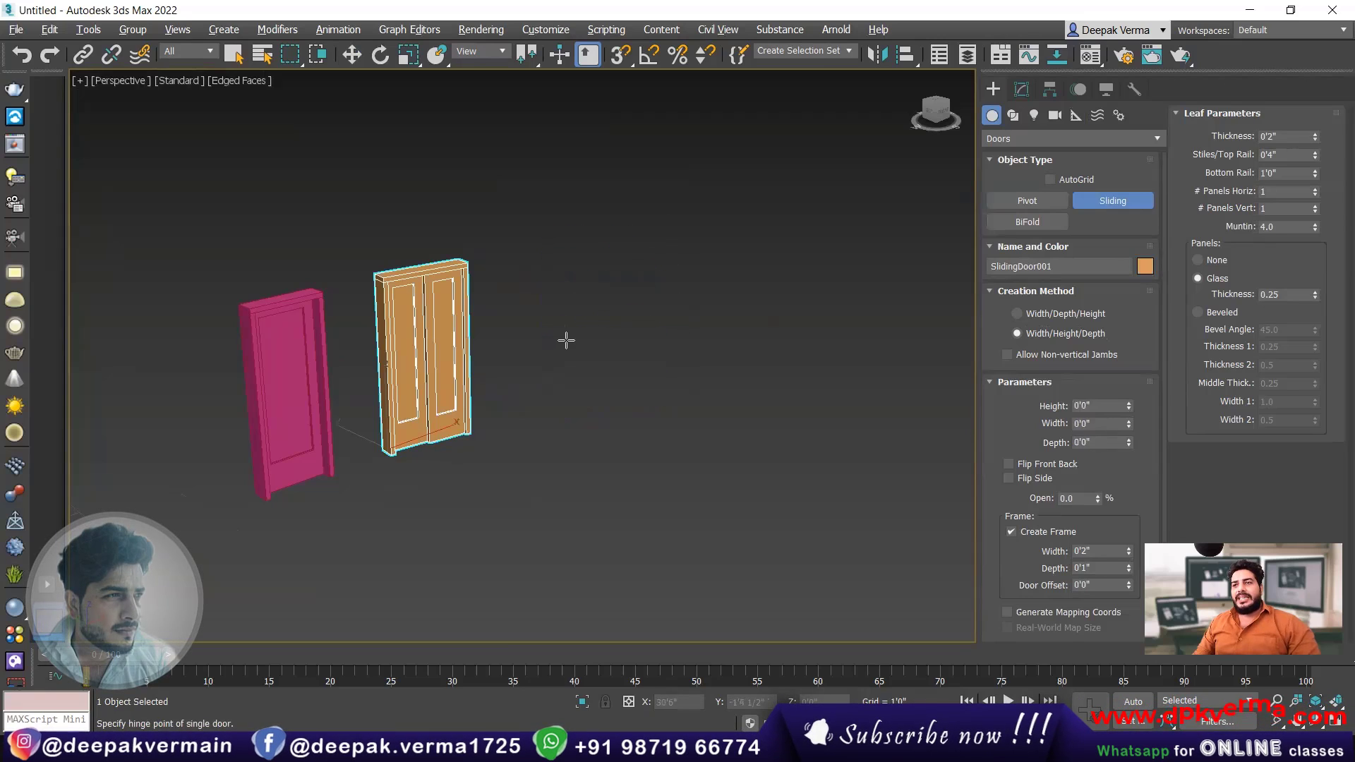
- Draw a second sliding door in the Front view, about 3'2 1/2" wide, 6'6 1/2" high and 1 1/2" deep
{"action": "key", "text": "f"}
{"action": "scroll", "coordinate": [635, 331], "scroll_direction": "down", "scroll_amount": 4}
{"action": "middle_click_drag", "start_coordinate": [832, 358], "coordinate": [441, 351]}
{"action": "scroll", "coordinate": [468, 348], "scroll_direction": "up", "scroll_amount": 4}
{"action": "left_click_drag", "start_coordinate": [460, 439], "coordinate": [557, 438]}
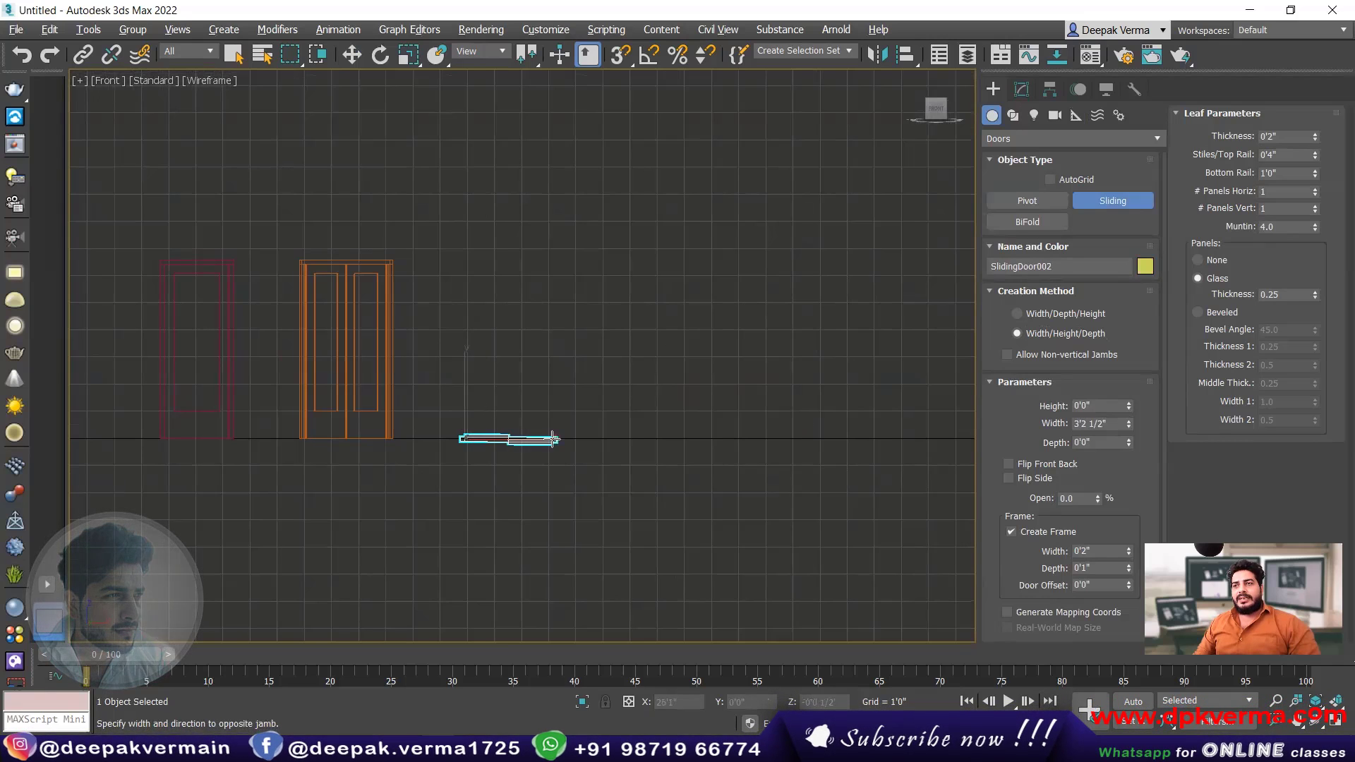
{"action": "left_click", "coordinate": [534, 257]}
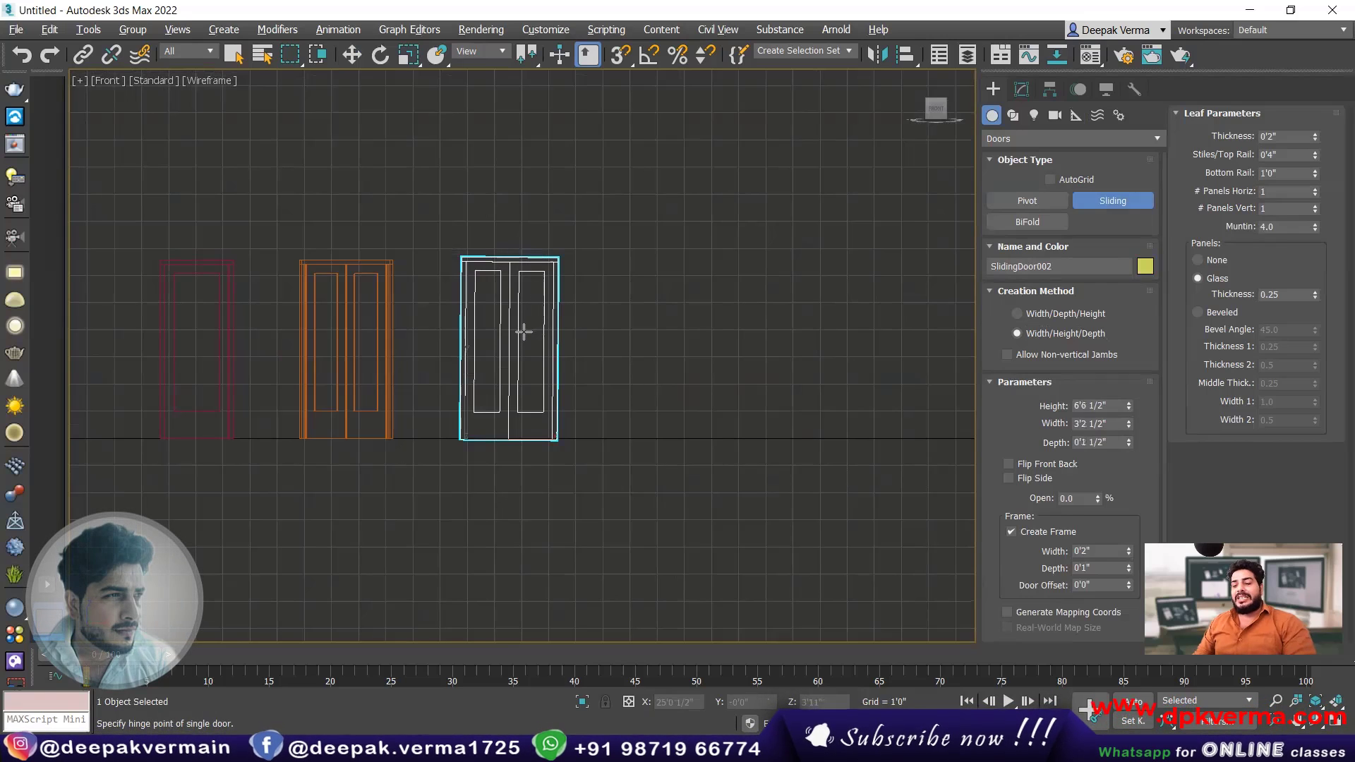
- Draw a third sliding door in the Perspective view with Width/Height/Depth, about 3'6 1/2" wide, and end door creation
{"action": "key", "text": "p"}
{"action": "middle_click_drag", "start_coordinate": [462, 311], "coordinate": [451, 315]}
{"action": "middle_click_drag", "start_coordinate": [523, 378], "coordinate": [459, 386]}
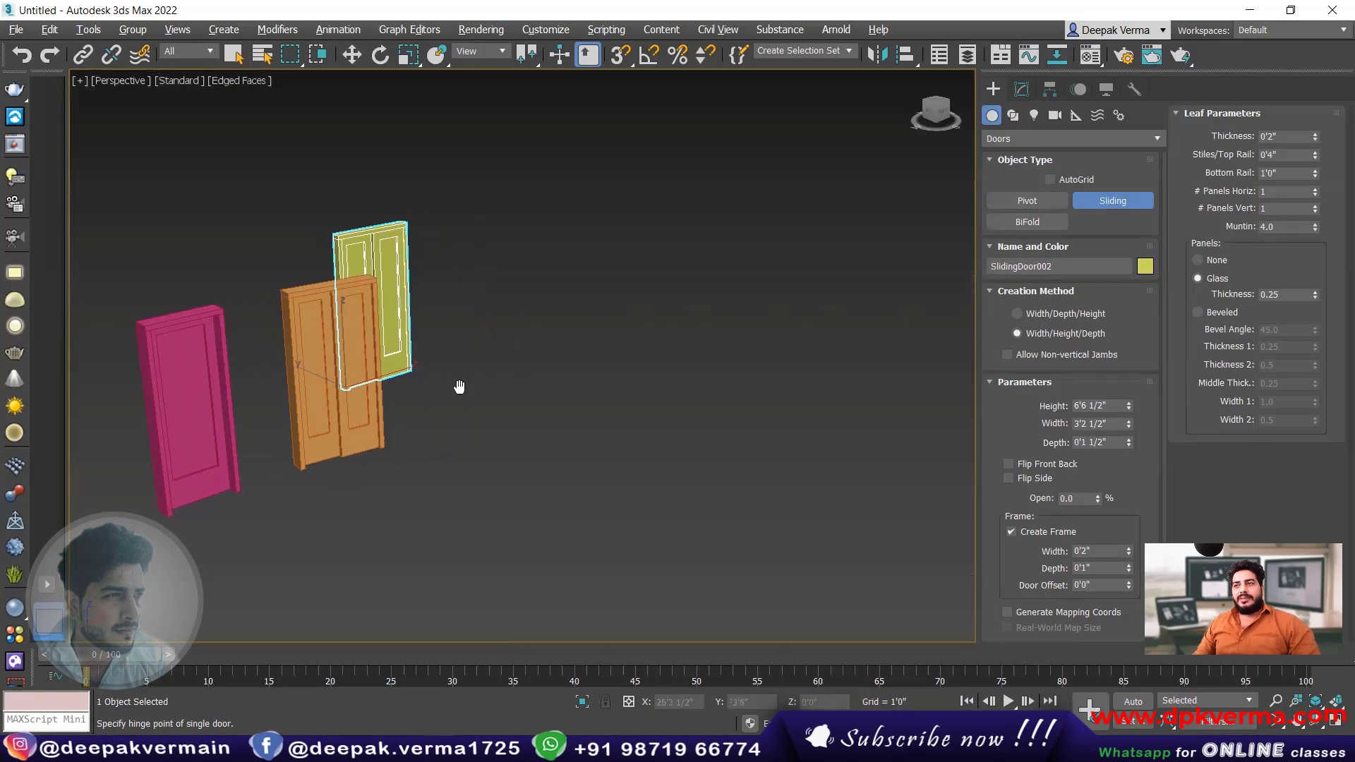
{"action": "left_click", "coordinate": [519, 417]}
{"action": "left_click_drag", "start_coordinate": [520, 417], "coordinate": [587, 396]}
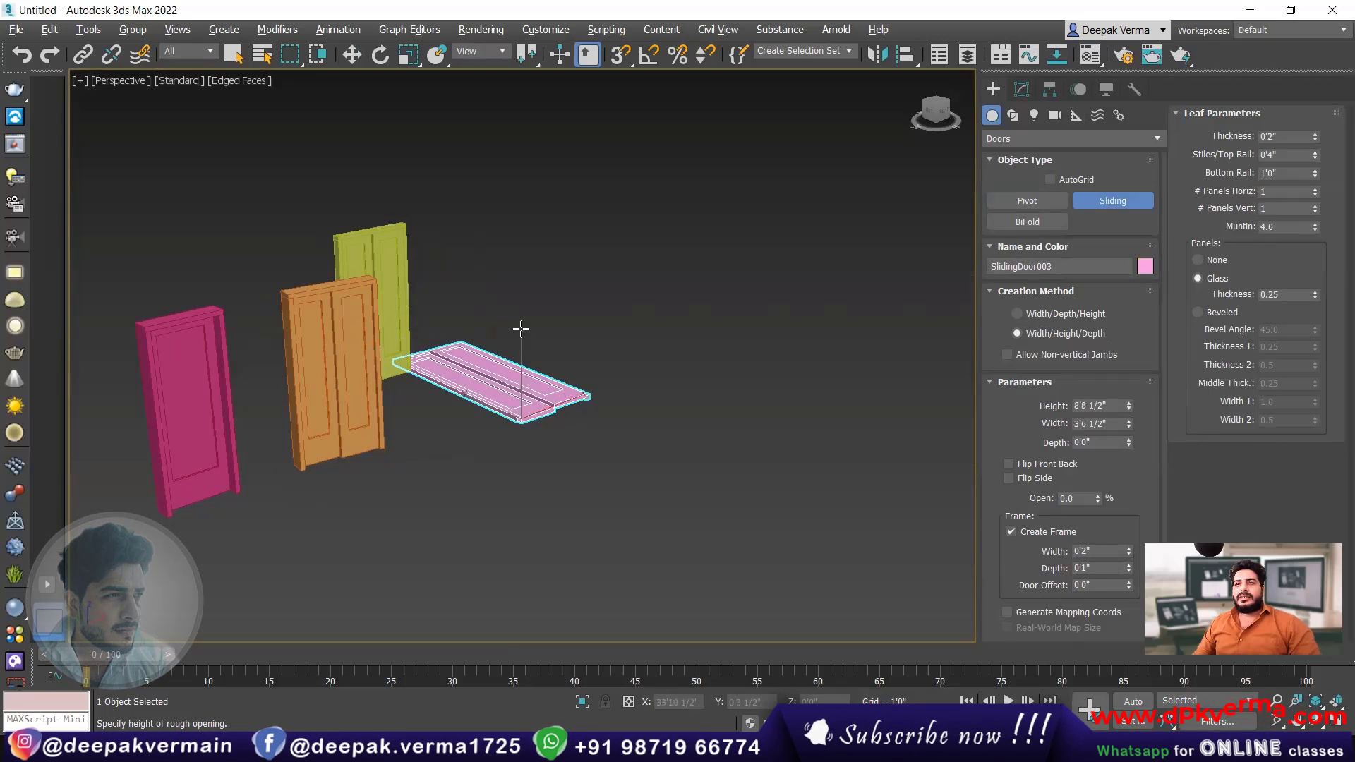
{"action": "left_click", "coordinate": [522, 323]}
{"action": "right_click", "coordinate": [600, 375]}
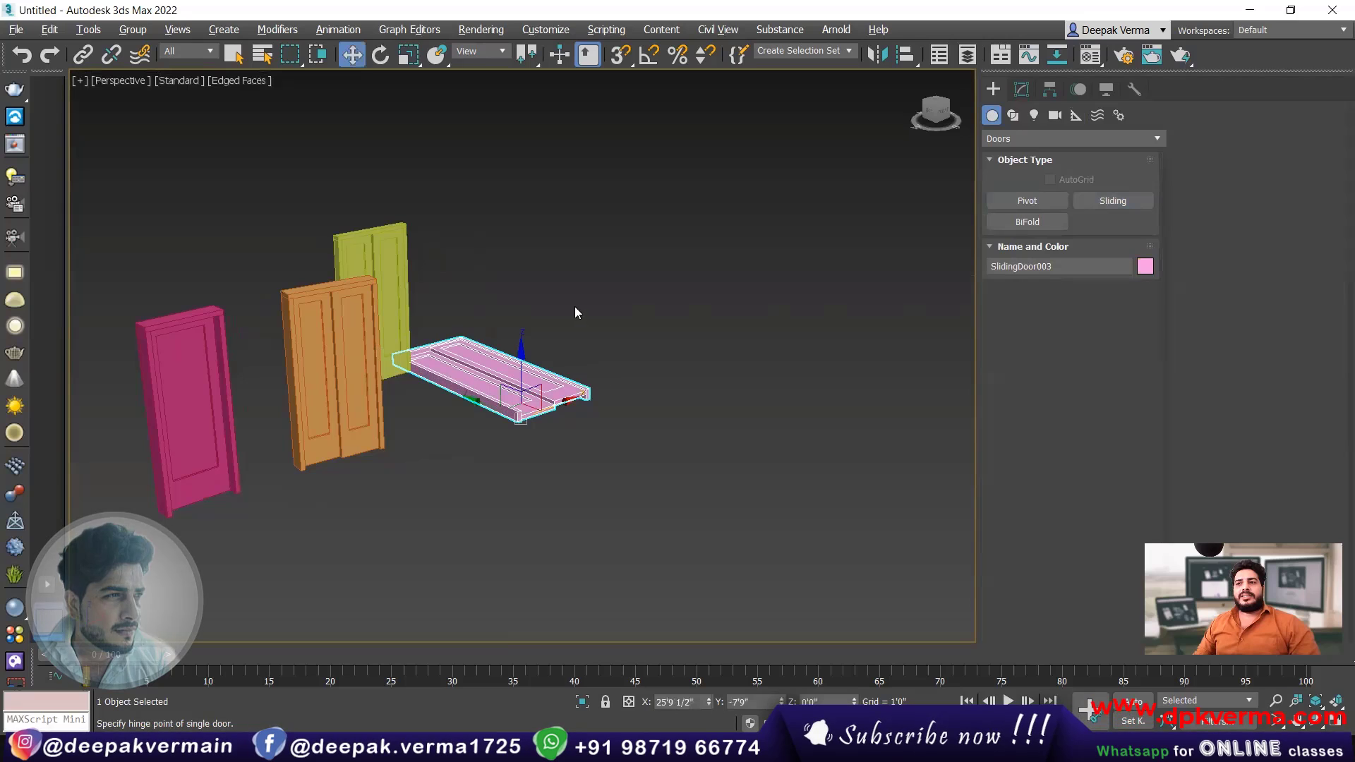
- Delete the two extra sliding doors made with Width/Height/Depth, keeping the pivot door and the first sliding door
{"action": "left_click", "coordinate": [404, 374], "text": "ctrl"}
{"action": "key", "text": "Delete"}
{"action": "middle_click_drag", "start_coordinate": [404, 374], "coordinate": [519, 403]}
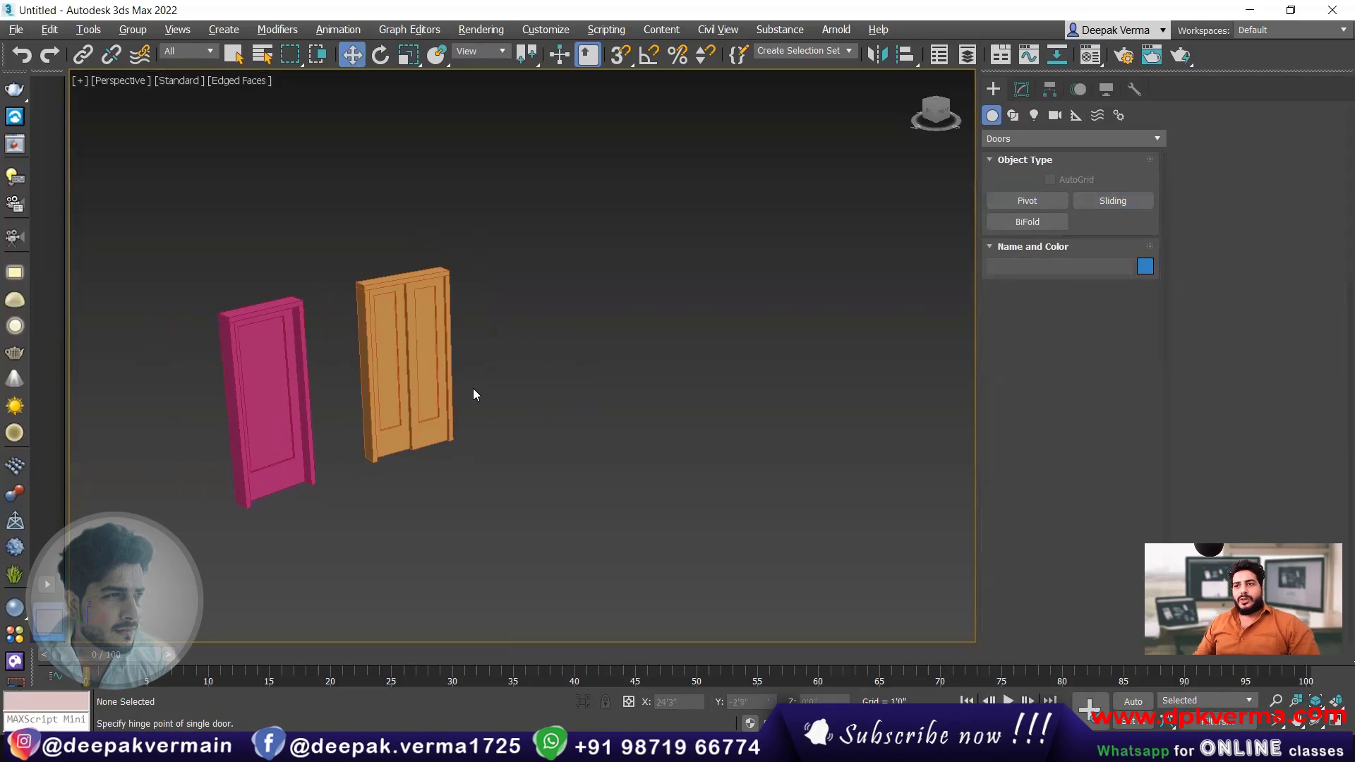
- Create a BiFold door beside the sliding door, about 3'1" wide, 7" deep and 7'0 1/2" high, using Width/Depth/Height
{"action": "left_click", "coordinate": [1027, 221]}
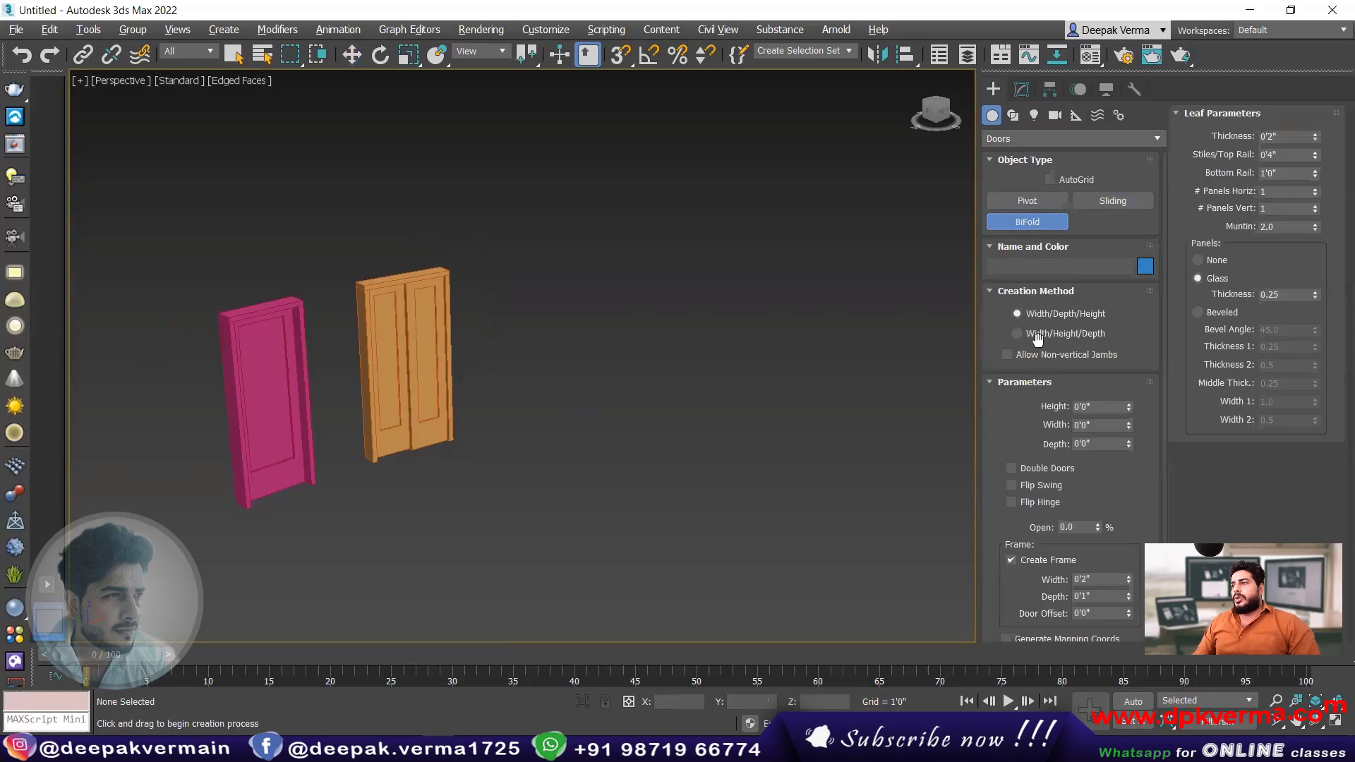
{"action": "left_click_drag", "start_coordinate": [530, 411], "coordinate": [609, 402]}
{"action": "left_click", "coordinate": [601, 393]}
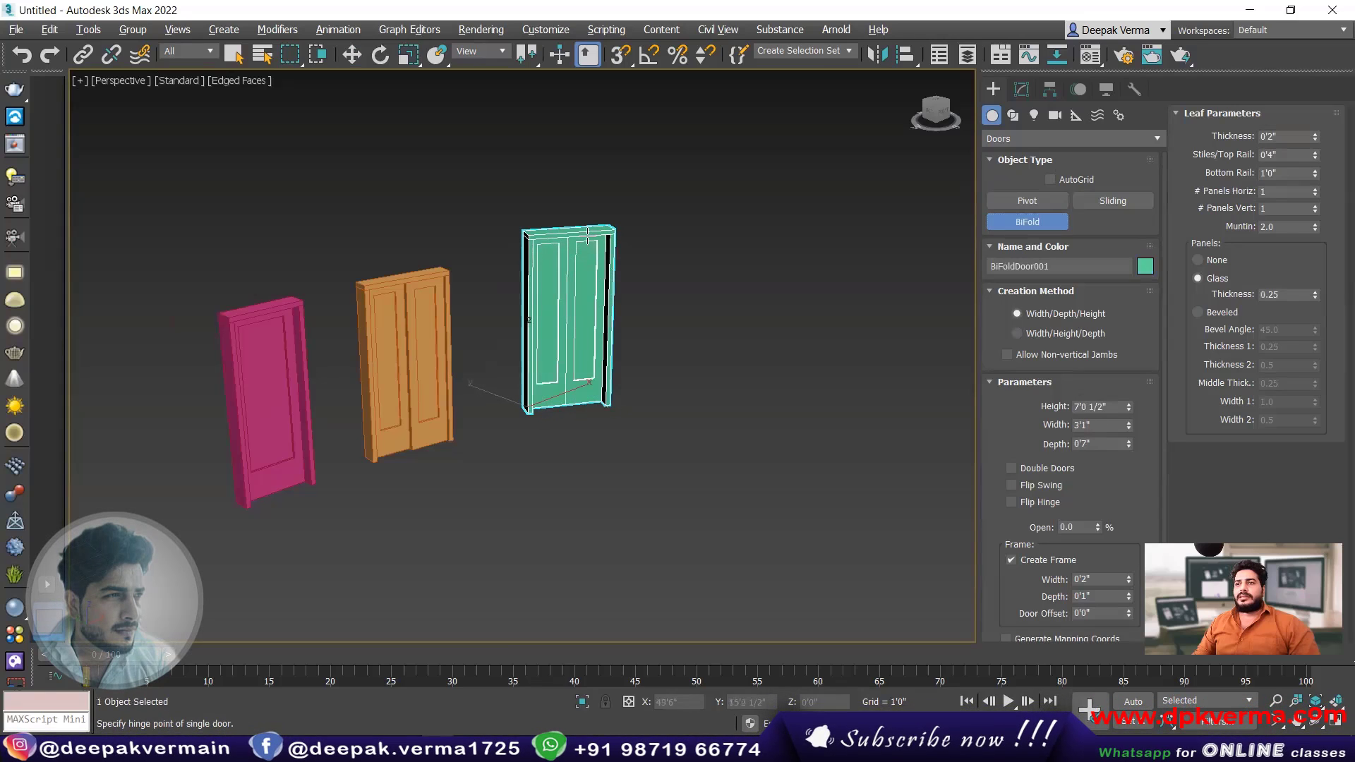
- Finish the BiFold door and open it to 61 percent, with the pivot door opened to 39 degrees
{"action": "left_click", "coordinate": [567, 226]}
{"action": "right_click", "coordinate": [630, 312]}
{"action": "middle_click_drag", "start_coordinate": [609, 337], "coordinate": [546, 297], "text": "alt"}
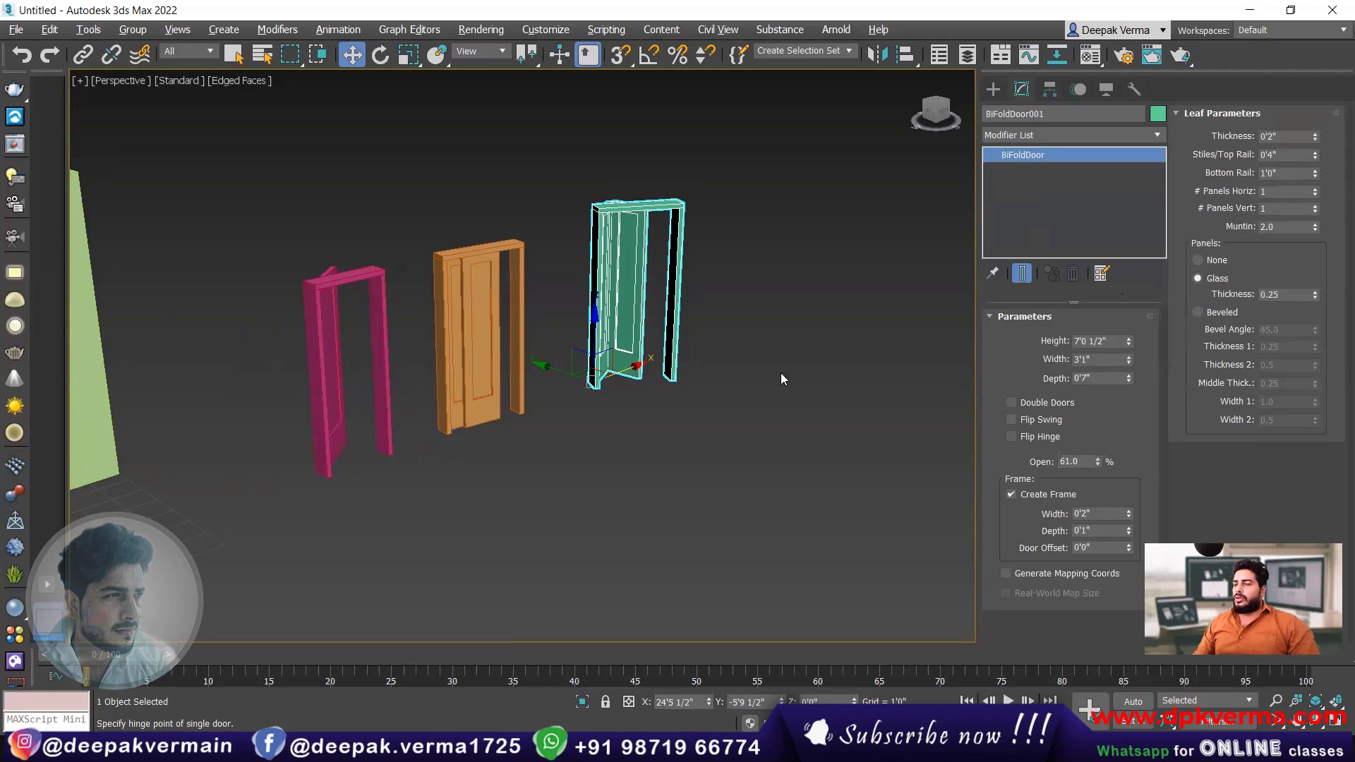
- Turn on Double Doors and Flip Swing for the pivot door and set its opening to 56 degrees
{"action": "scroll", "coordinate": [434, 366], "scroll_direction": "up", "scroll_amount": 4}
{"action": "middle_click_drag", "start_coordinate": [434, 362], "coordinate": [422, 363], "text": "alt"}
{"action": "left_click", "coordinate": [398, 351]}
{"action": "left_click", "coordinate": [1012, 403]}
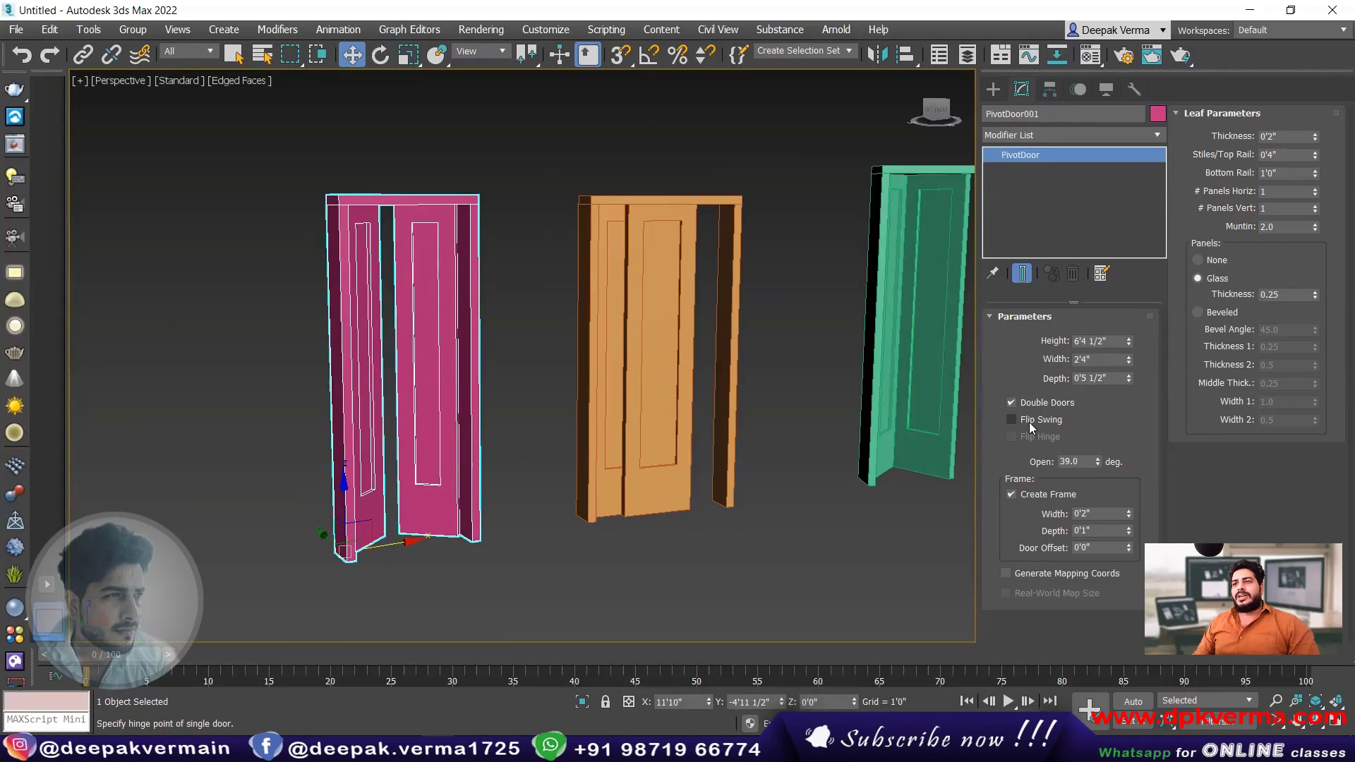
{"action": "left_click", "coordinate": [1011, 420]}
{"action": "mouse_move", "coordinate": [558, 487]}
{"action": "middle_mouse_down", "text": "alt"}
{"action": "mouse_move", "coordinate": [554, 475]}
{"action": "mouse_move", "coordinate": [557, 499]}
{"action": "middle_mouse_up", "text": "alt"}
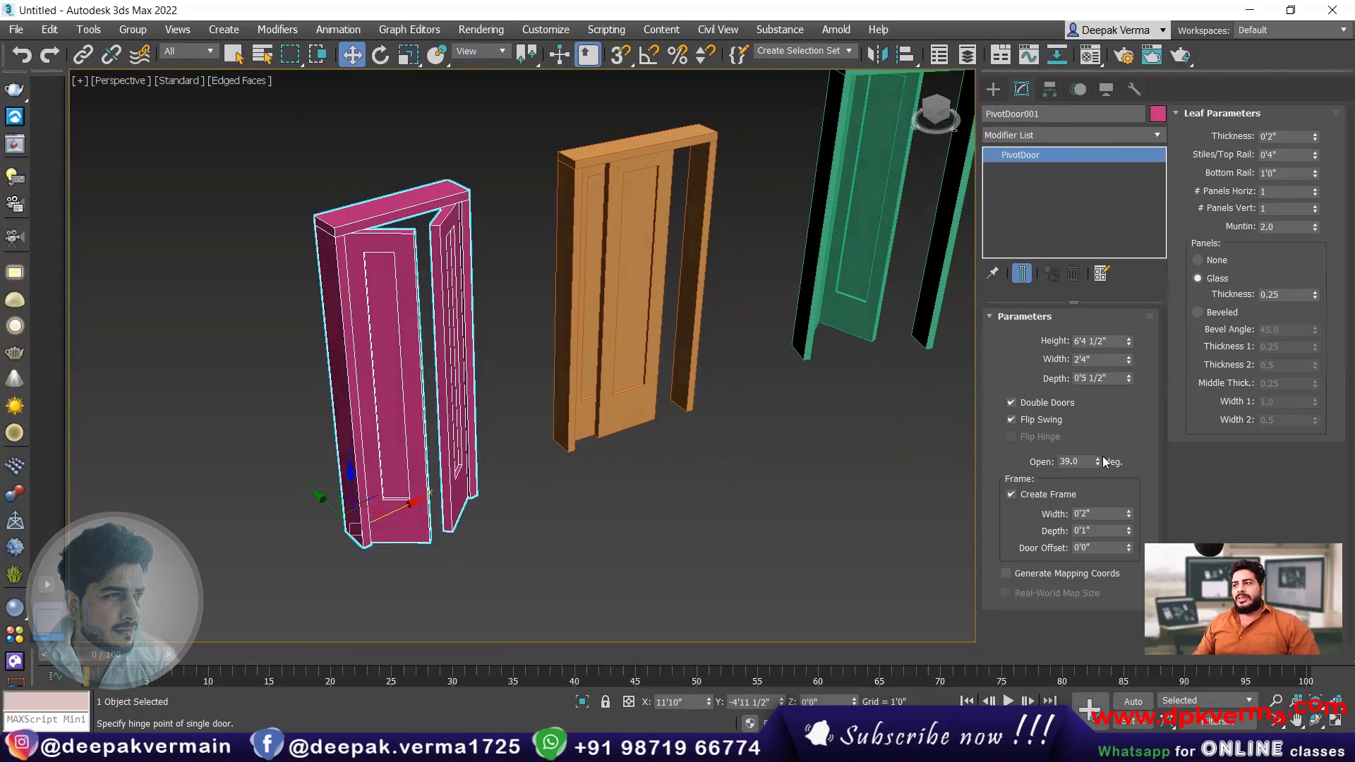
{"action": "left_click_drag", "start_coordinate": [1098, 461], "coordinate": [1074, 433]}
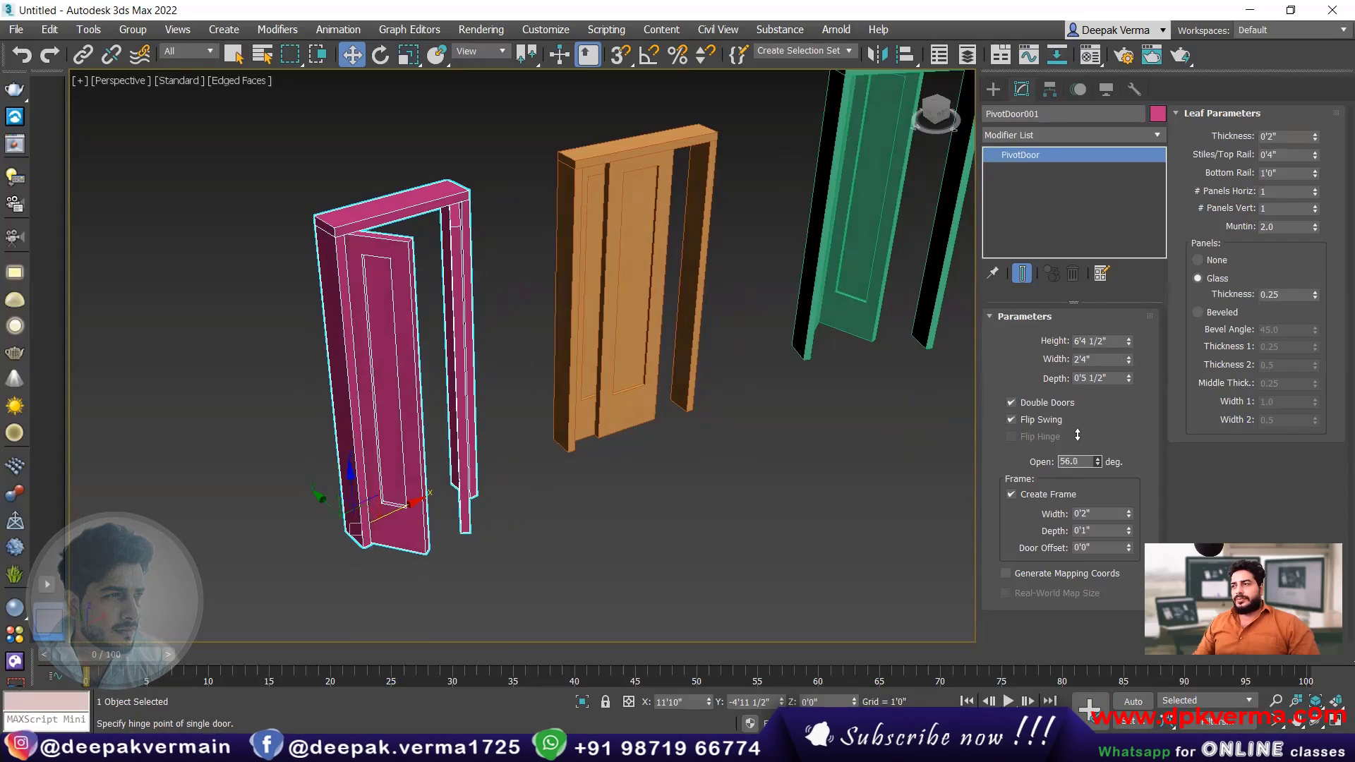
- Turn off Double Doors so the pivot door has a single leaf
{"action": "left_click", "coordinate": [1032, 402]}
{"action": "middle_click_drag", "start_coordinate": [513, 416], "coordinate": [493, 405], "text": "alt"}
{"action": "middle_click_drag", "start_coordinate": [417, 384], "coordinate": [411, 369], "text": "alt"}
{"action": "middle_click_drag", "start_coordinate": [463, 238], "coordinate": [477, 235], "text": "alt"}
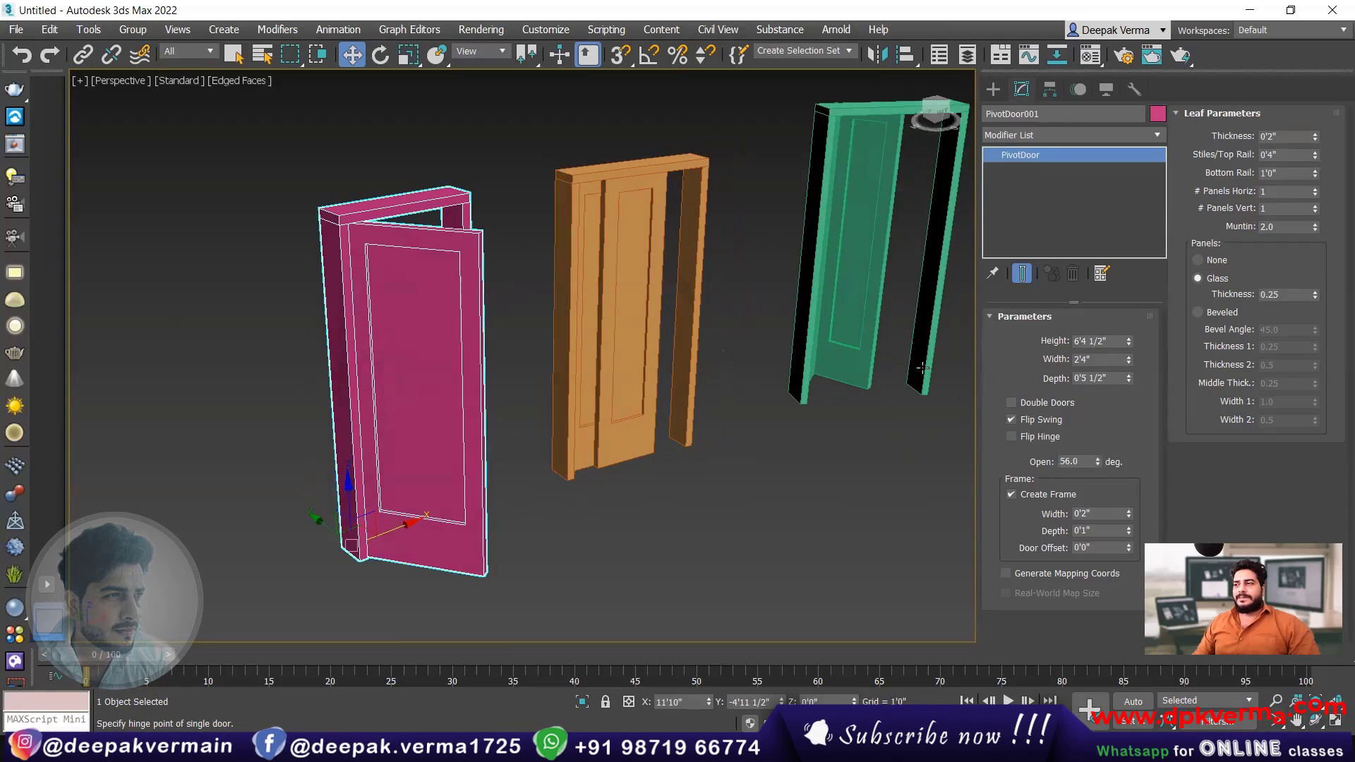
- Turn on Flip Hinge for the pivot door to move the hinge to the opposite side
{"action": "left_click", "coordinate": [1022, 438]}
{"action": "scroll", "coordinate": [464, 306], "scroll_direction": "up", "scroll_amount": 3}
{"action": "middle_click_drag", "start_coordinate": [464, 306], "coordinate": [421, 294], "text": "alt"}
{"action": "middle_click_drag", "start_coordinate": [514, 285], "coordinate": [500, 259], "text": "alt"}
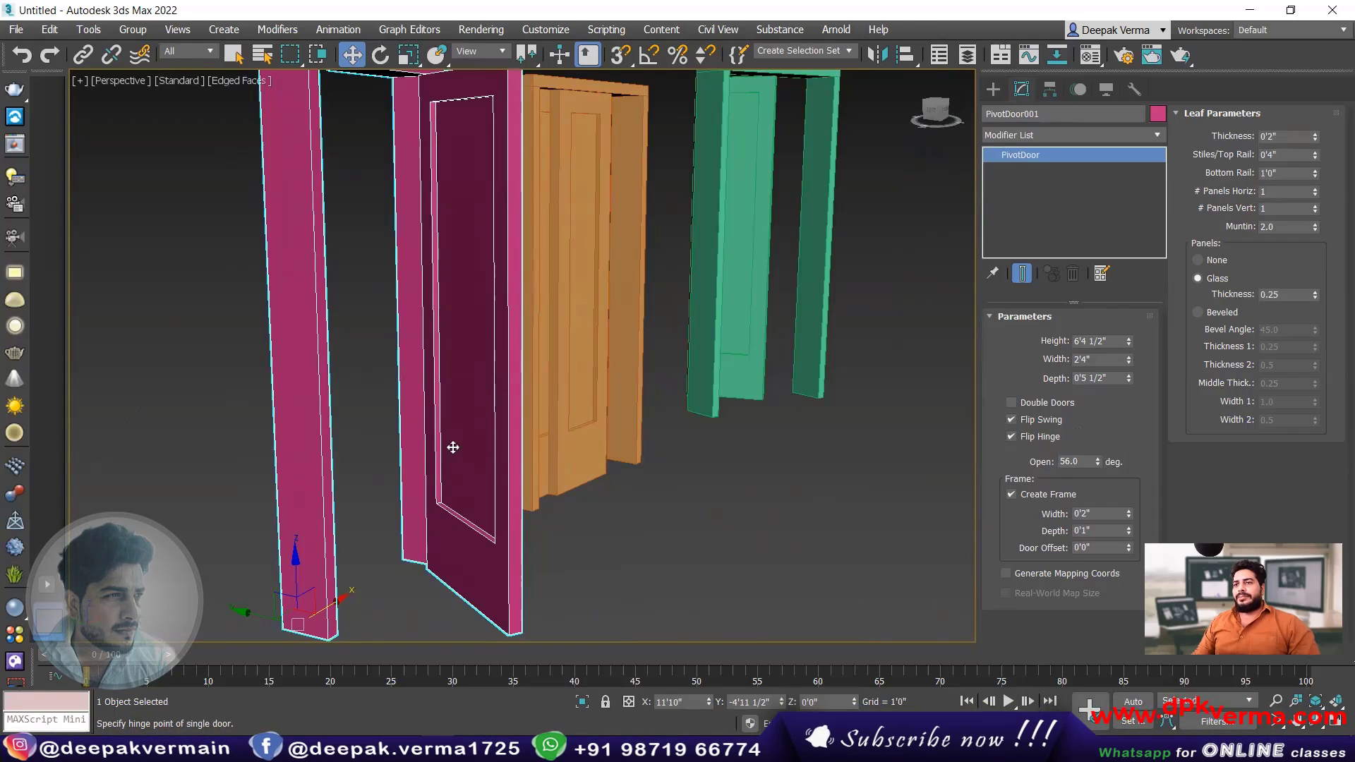
{"action": "middle_click_drag", "start_coordinate": [453, 447], "coordinate": [505, 405], "text": "alt"}
{"action": "scroll", "coordinate": [388, 434], "scroll_direction": "down", "scroll_amount": 4}
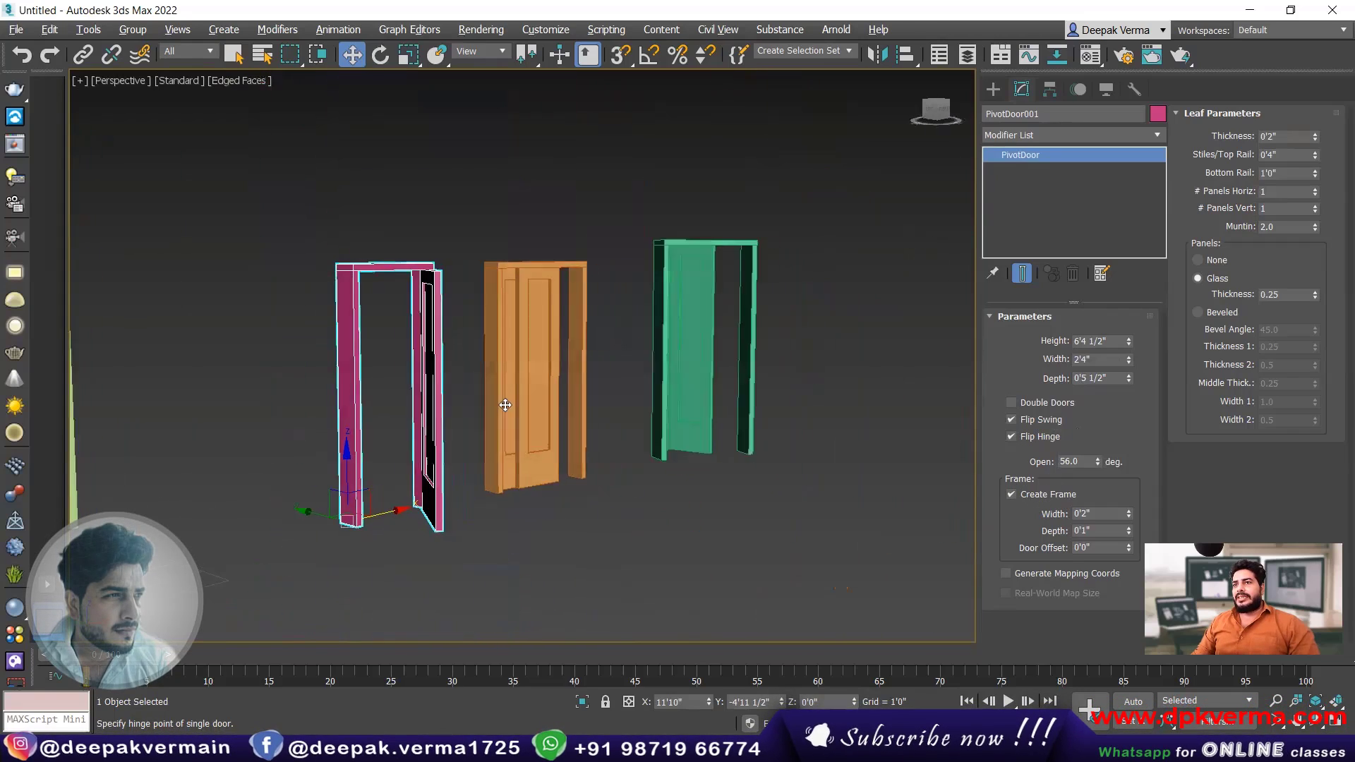
- Turn the pivot door's frame off and back on, and set the frame width to 0'3 1/2"
{"action": "scroll", "coordinate": [379, 384], "scroll_direction": "up", "scroll_amount": 3}
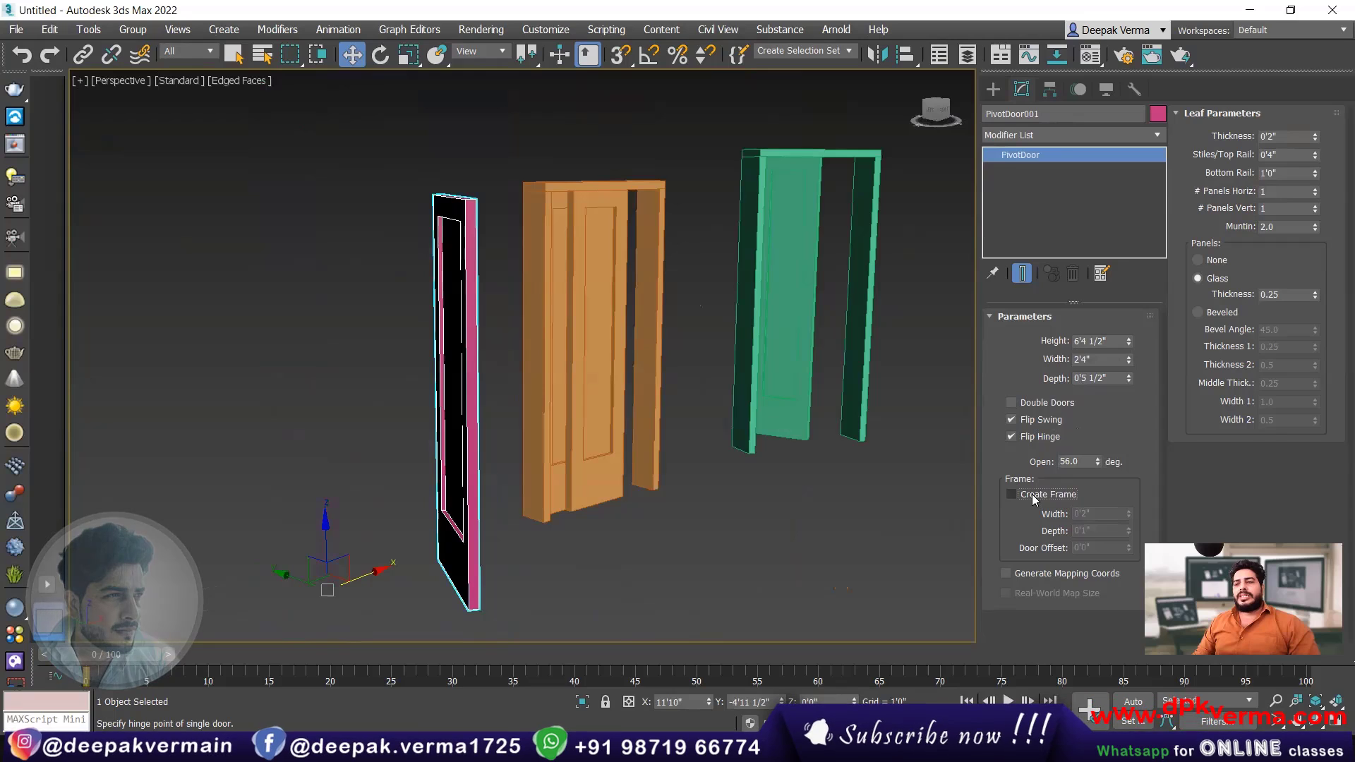
{"action": "left_click", "coordinate": [1012, 494]}
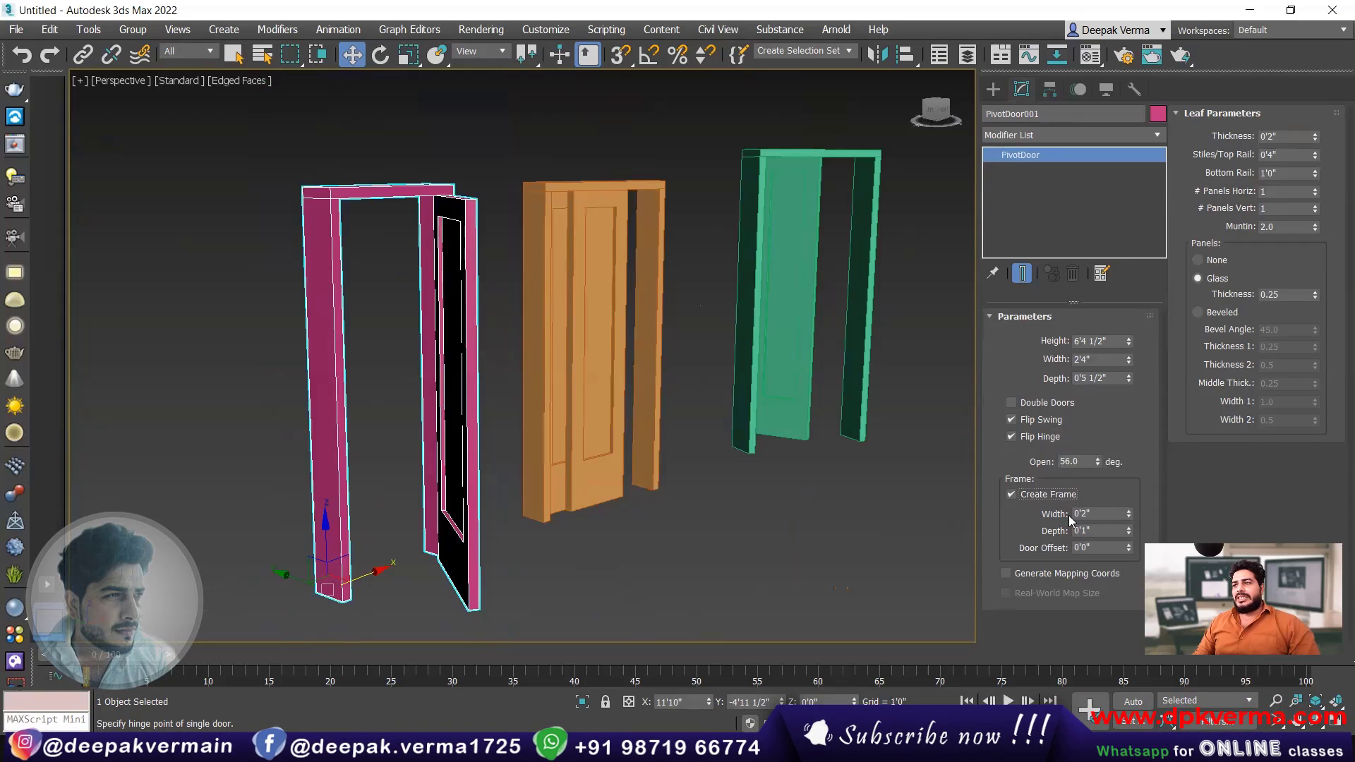
{"action": "left_click_drag", "start_coordinate": [1128, 515], "coordinate": [1130, 477]}
- Try other frame depth and door offset values on the pivot door
{"action": "left_click_drag", "start_coordinate": [1127, 531], "coordinate": [1130, 505]}
{"action": "scroll", "coordinate": [452, 536], "scroll_direction": "up", "scroll_amount": 8}
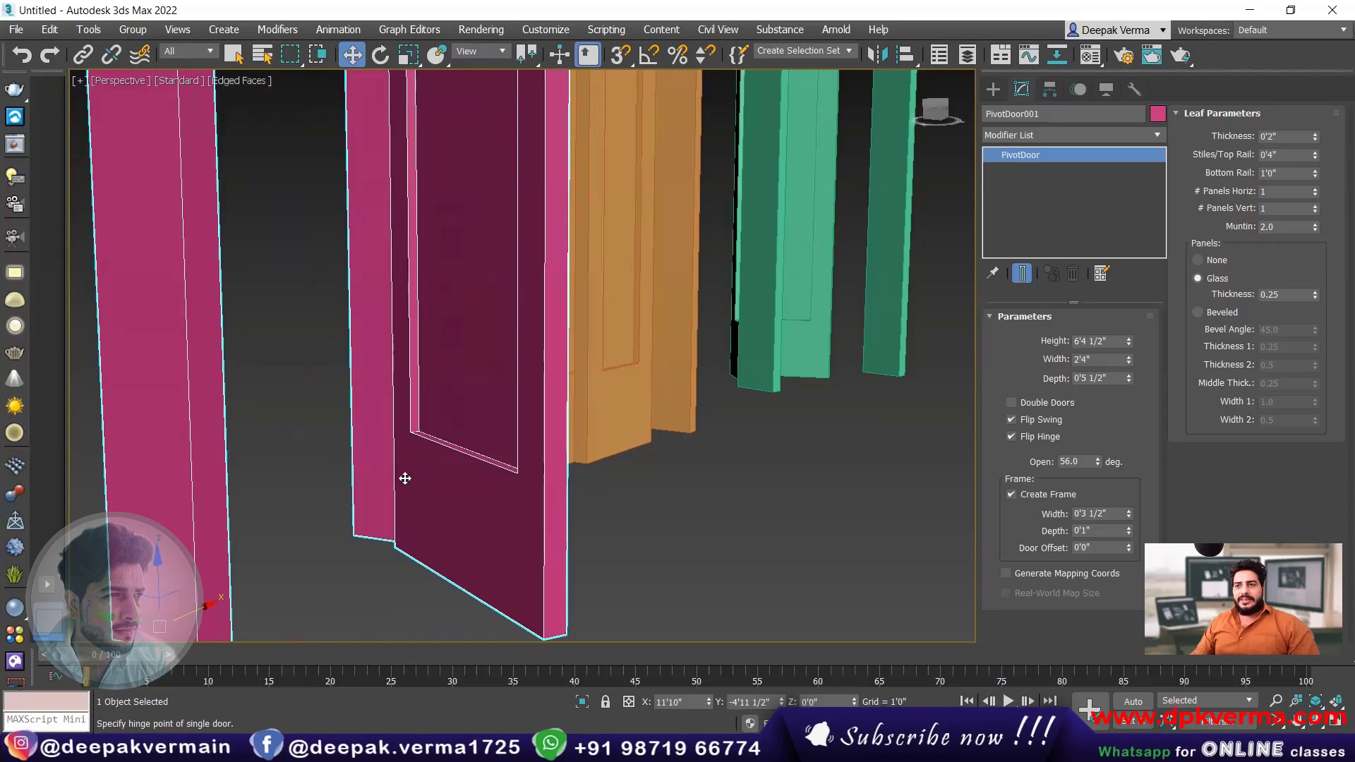
{"action": "left_click_drag", "start_coordinate": [1128, 550], "coordinate": [1099, 621]}
- Turn off Flip Hinge for the pivot door
{"action": "left_click", "coordinate": [1038, 439]}
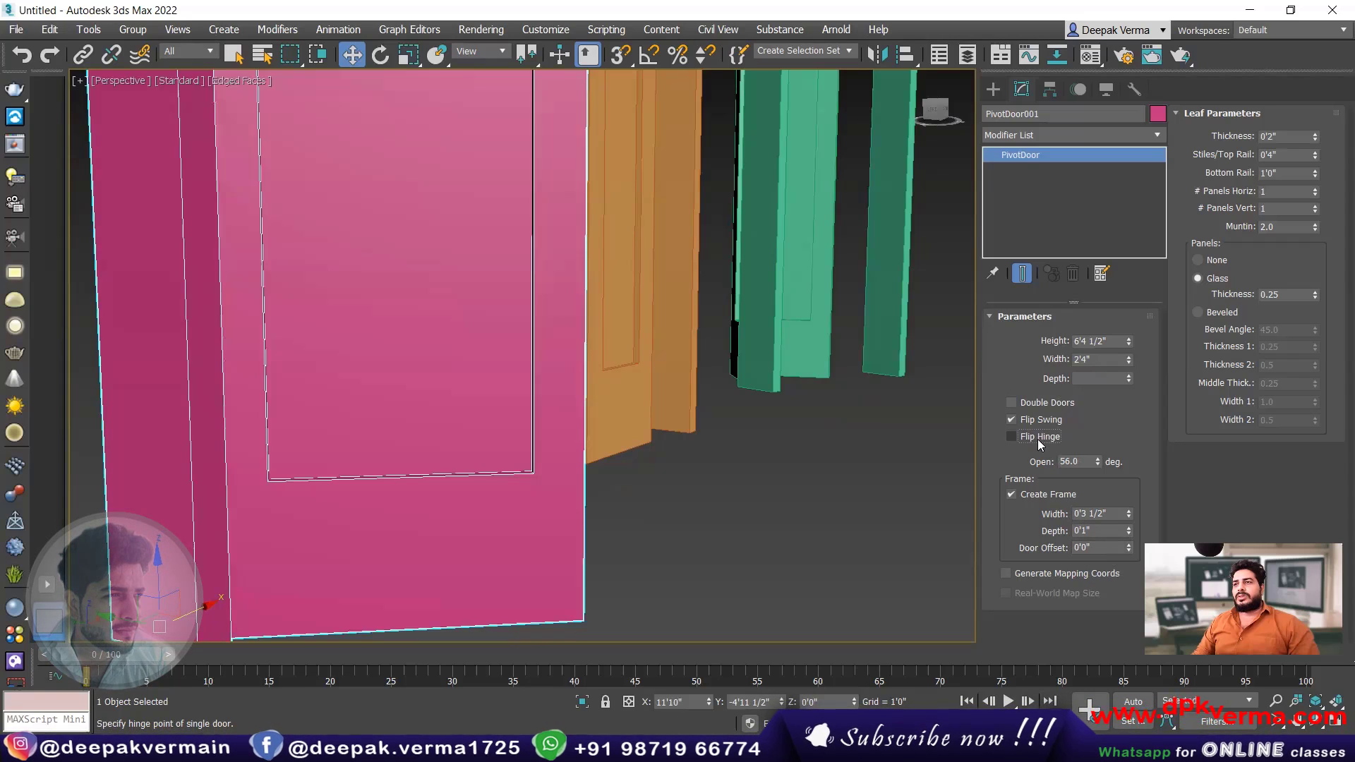
{"action": "scroll", "coordinate": [494, 367], "scroll_direction": "down", "scroll_amount": 5}
{"action": "middle_click_drag", "start_coordinate": [533, 420], "coordinate": [469, 403]}
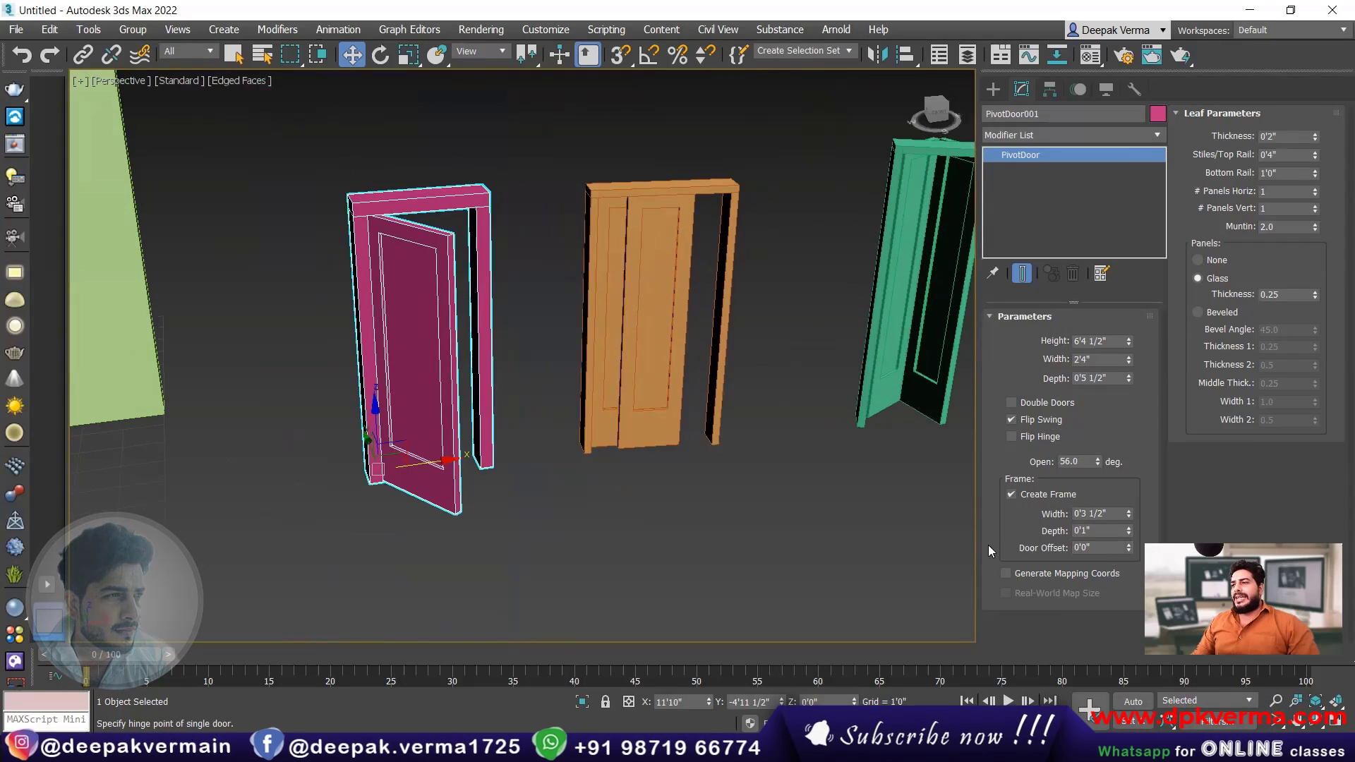
- Set the pivot door's leaf thickness to 0'0 1/2"
{"action": "scroll", "coordinate": [445, 225], "scroll_direction": "up", "scroll_amount": 5}
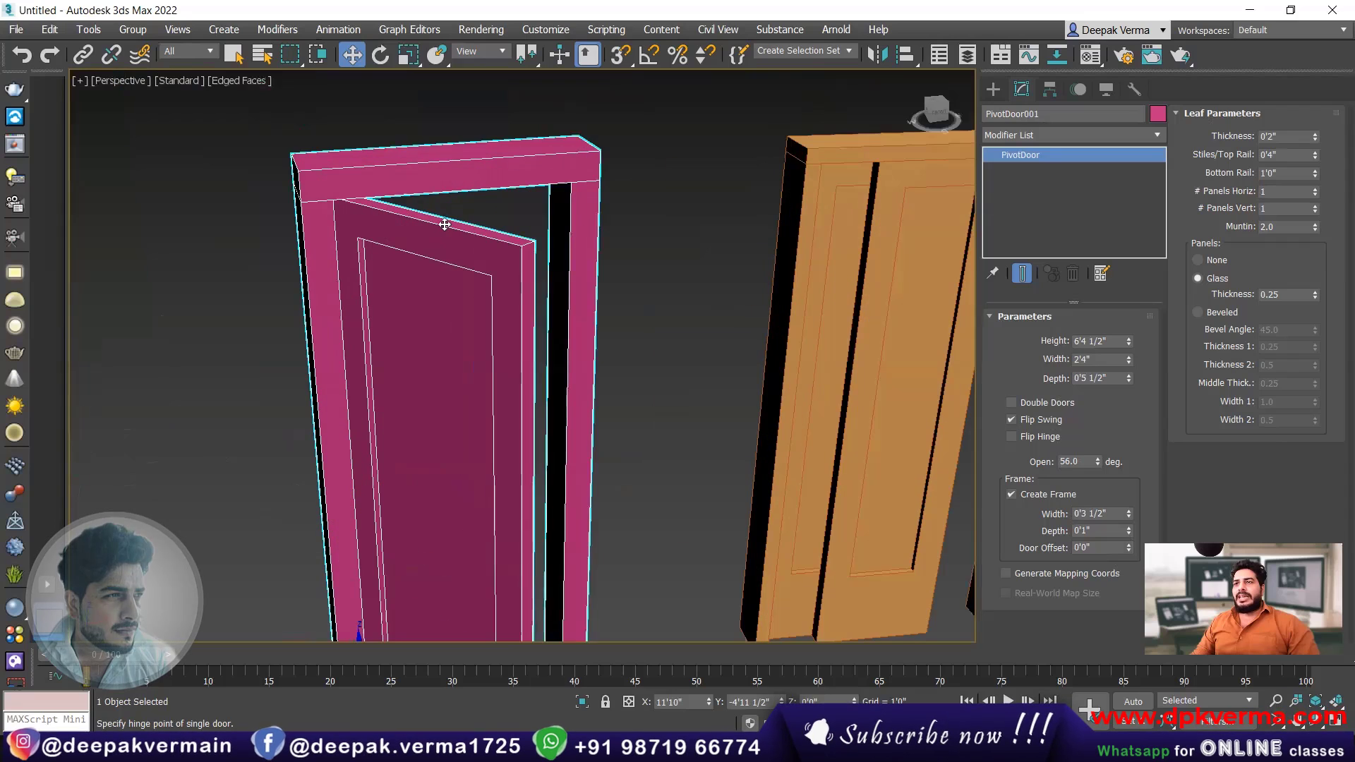
{"action": "middle_click_drag", "start_coordinate": [461, 273], "coordinate": [445, 260]}
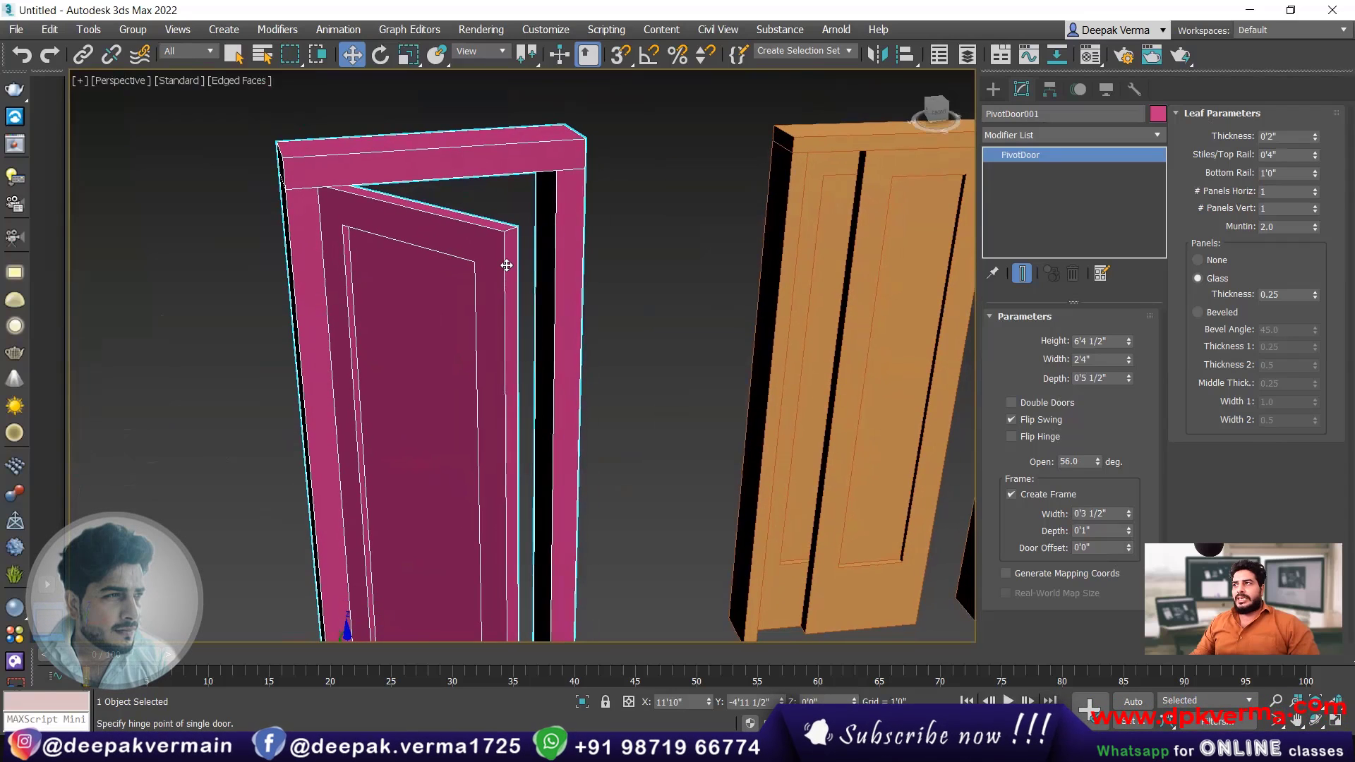
{"action": "left_click_drag", "start_coordinate": [1315, 138], "coordinate": [1294, 180]}
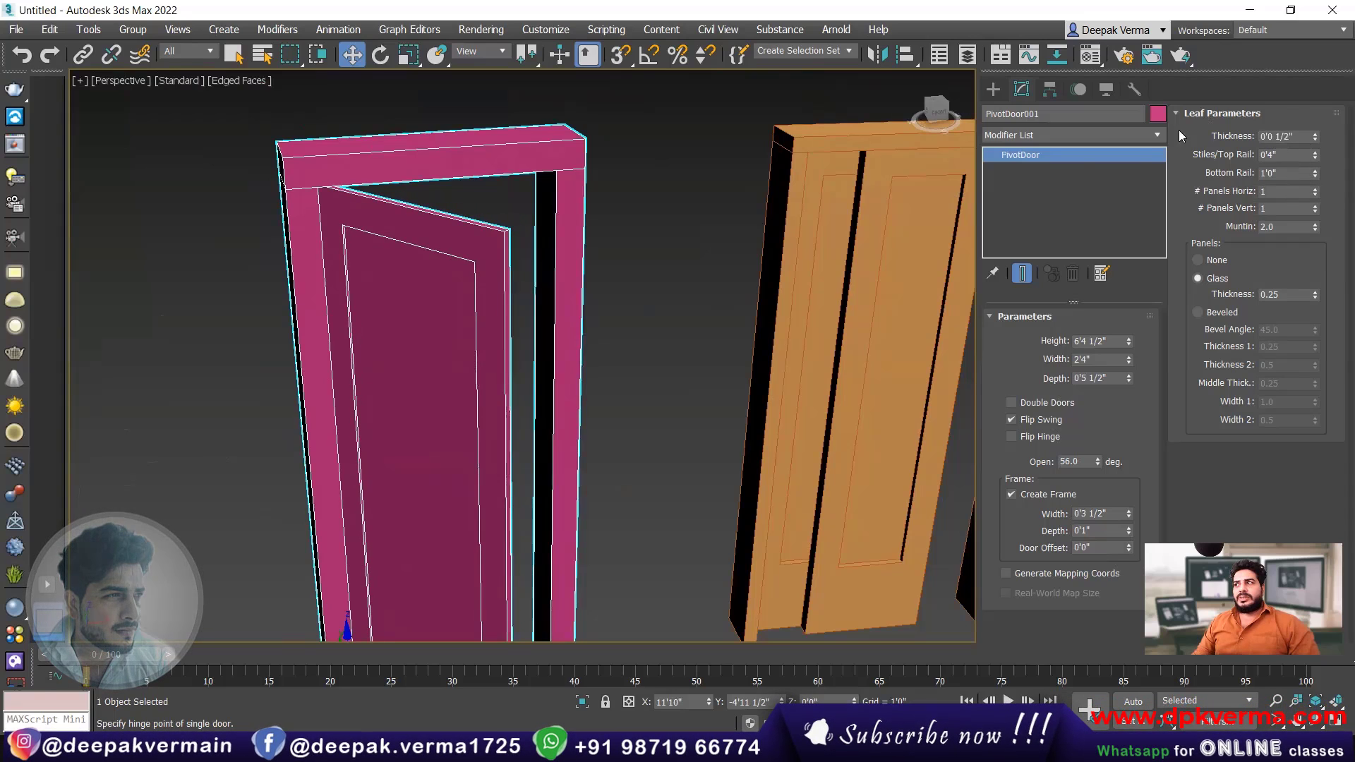
{"action": "scroll", "coordinate": [515, 273], "scroll_direction": "up", "scroll_amount": 3}
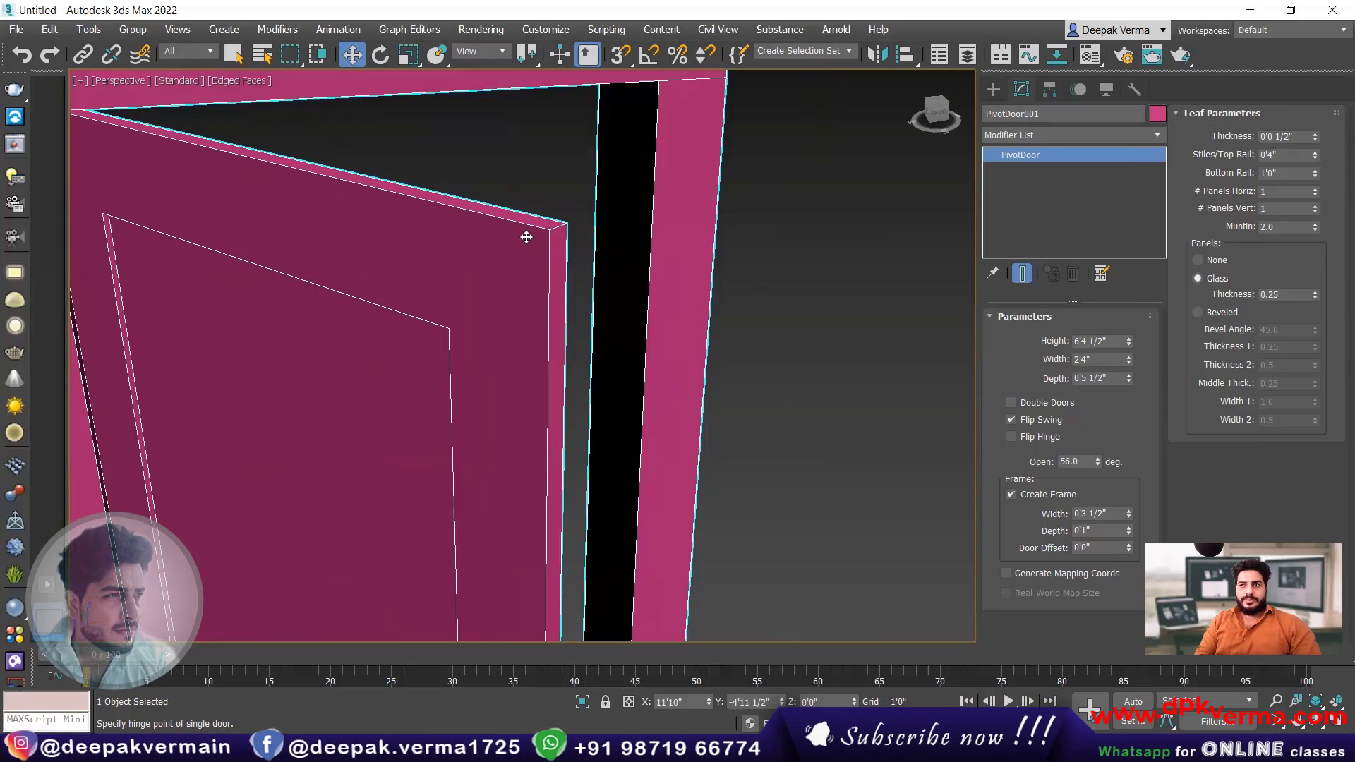
{"action": "scroll", "coordinate": [528, 243], "scroll_direction": "down", "scroll_amount": 8}
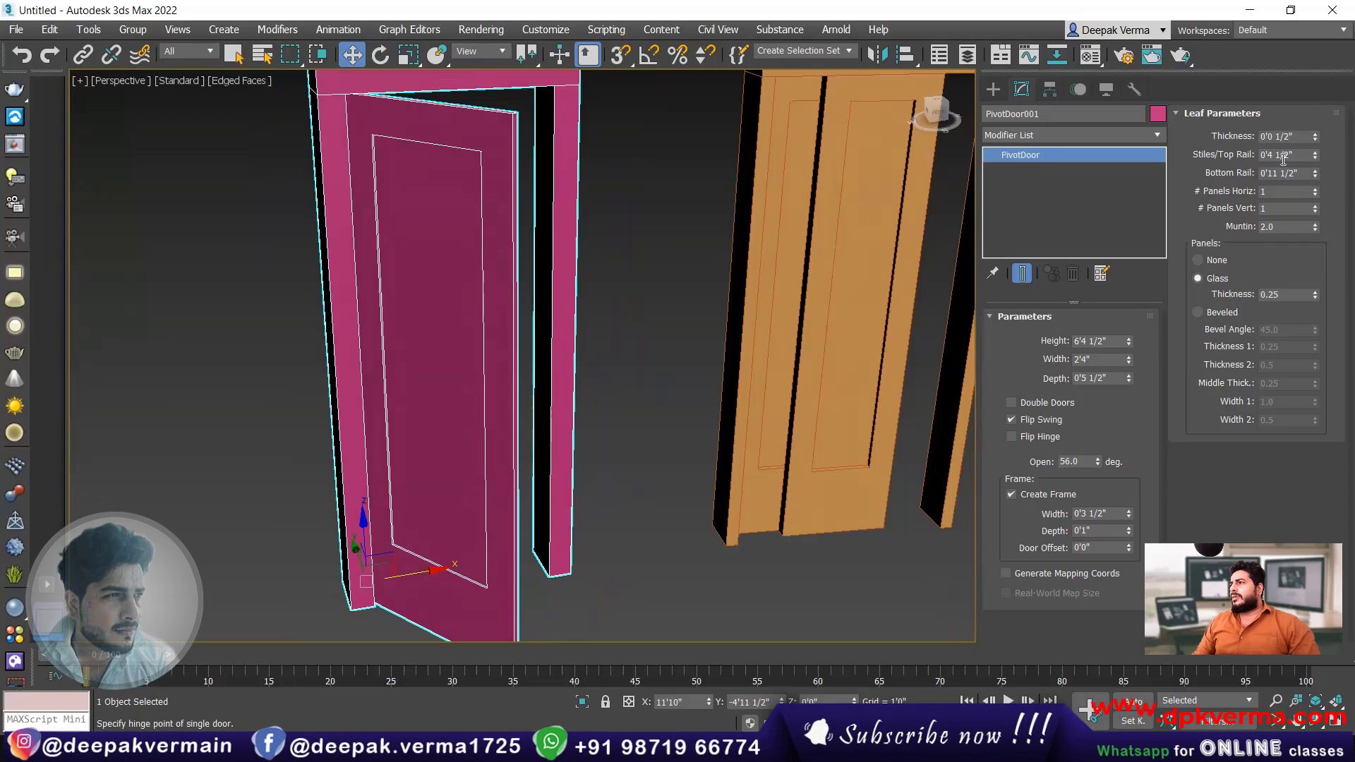
- Set the pivot door leaf's Stiles/Top Rail to 0'5 1/2" and its Bottom Rail to 0'9 1/2"
{"action": "left_click", "coordinate": [1315, 152]}
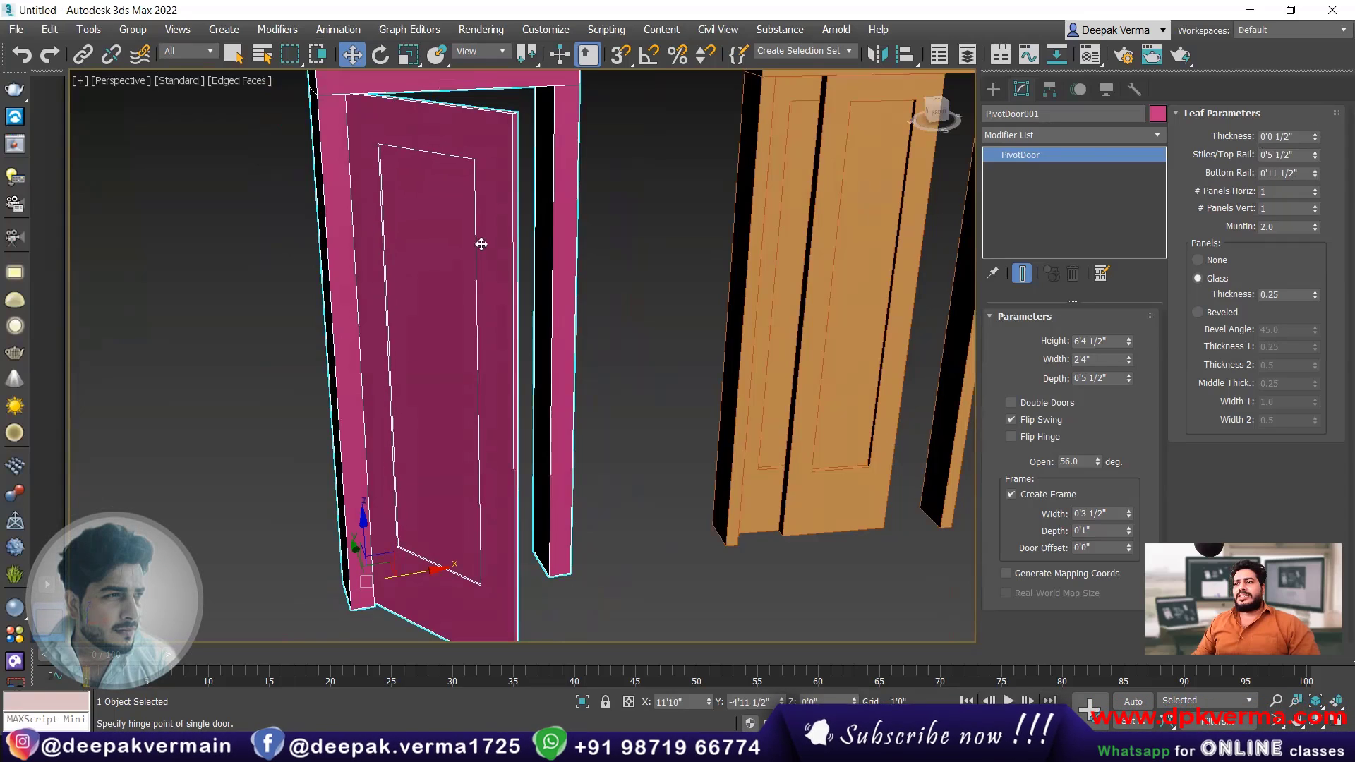
{"action": "middle_click_drag", "start_coordinate": [375, 179], "coordinate": [452, 185], "text": "alt"}
{"action": "mouse_move", "coordinate": [1317, 178]}
{"action": "left_mouse_down"}
{"action": "mouse_move", "coordinate": [1306, 135]}
{"action": "mouse_move", "coordinate": [1309, 163]}
{"action": "left_mouse_up"}
{"action": "left_click_drag", "start_coordinate": [1315, 174], "coordinate": [1315, 168]}
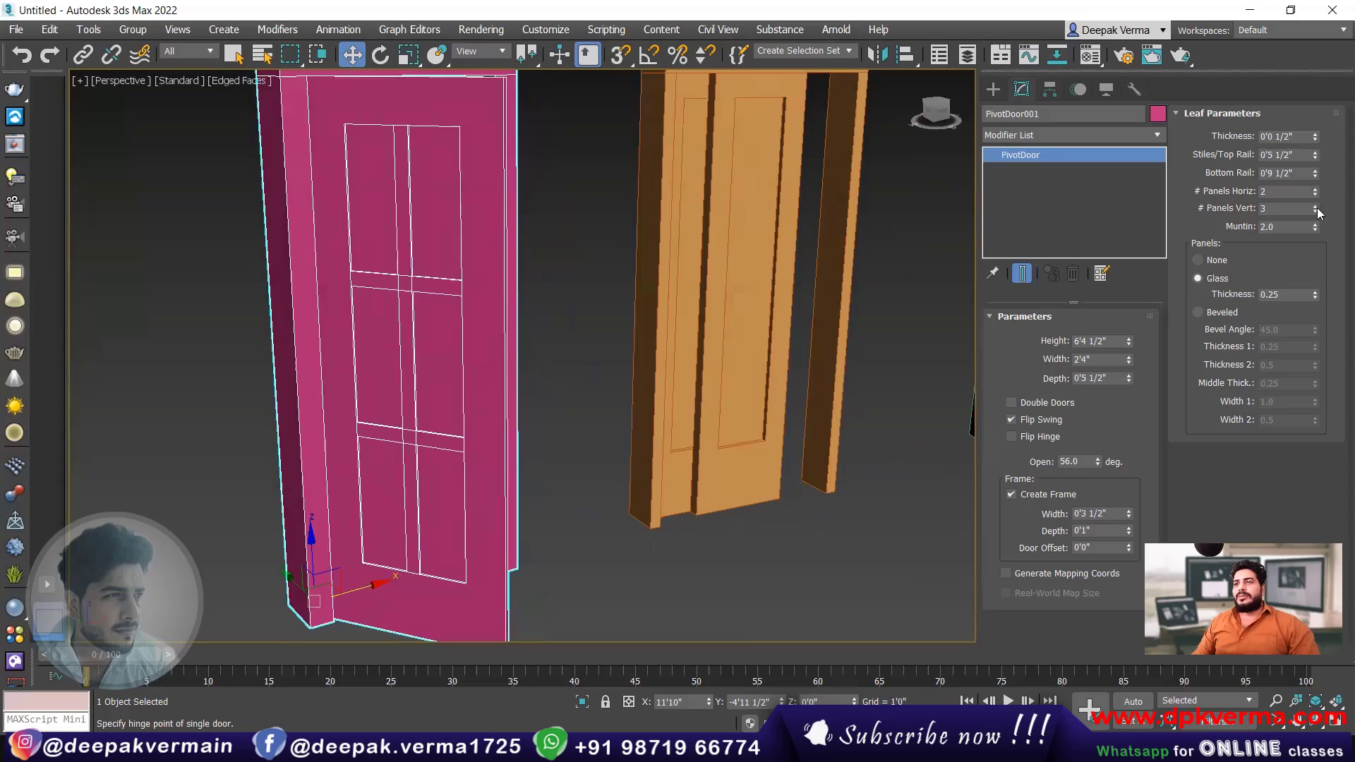
- Divide the pivot door leaf into 2 horizontal and 4 vertical panels with a muntin of 1.52
{"action": "left_click", "coordinate": [1316, 206]}
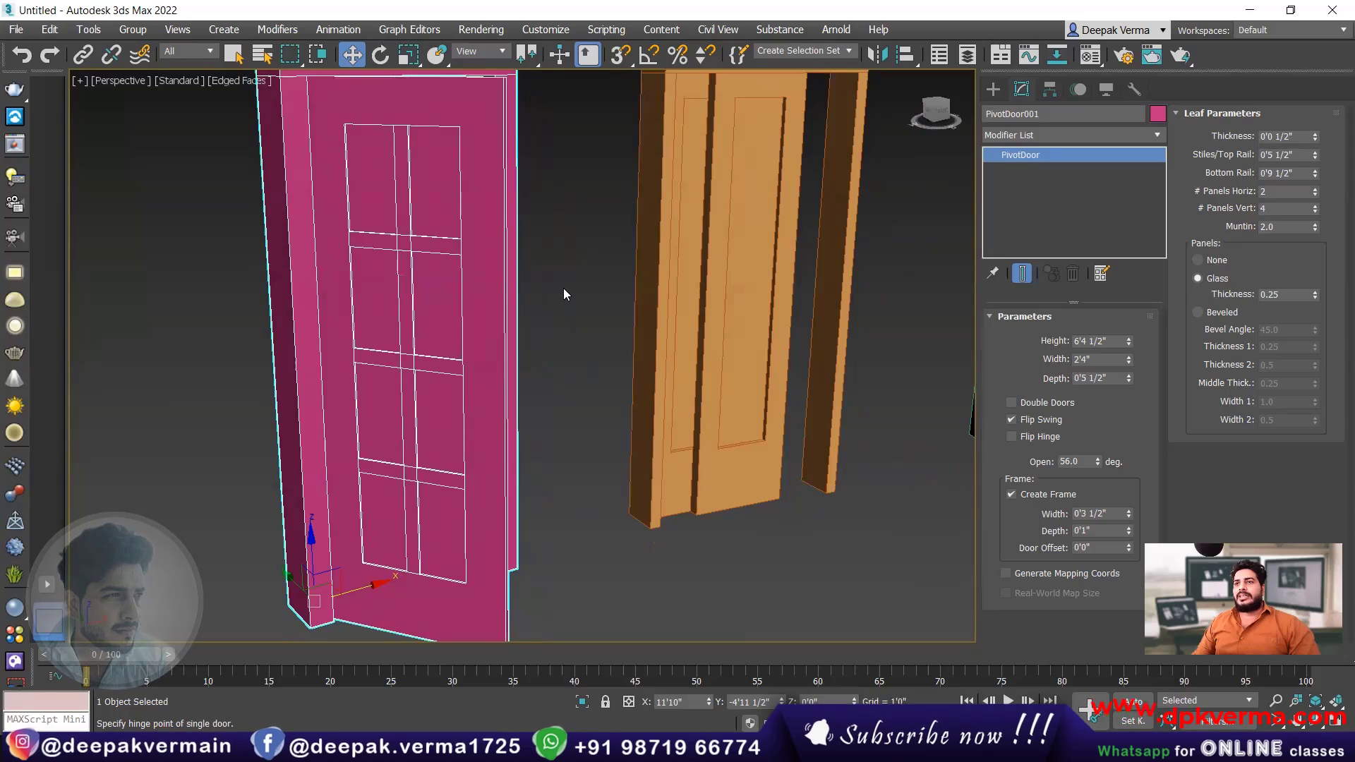
{"action": "middle_click_drag", "start_coordinate": [563, 288], "coordinate": [521, 282], "text": "alt"}
{"action": "scroll", "coordinate": [412, 242], "scroll_direction": "up", "scroll_amount": 2}
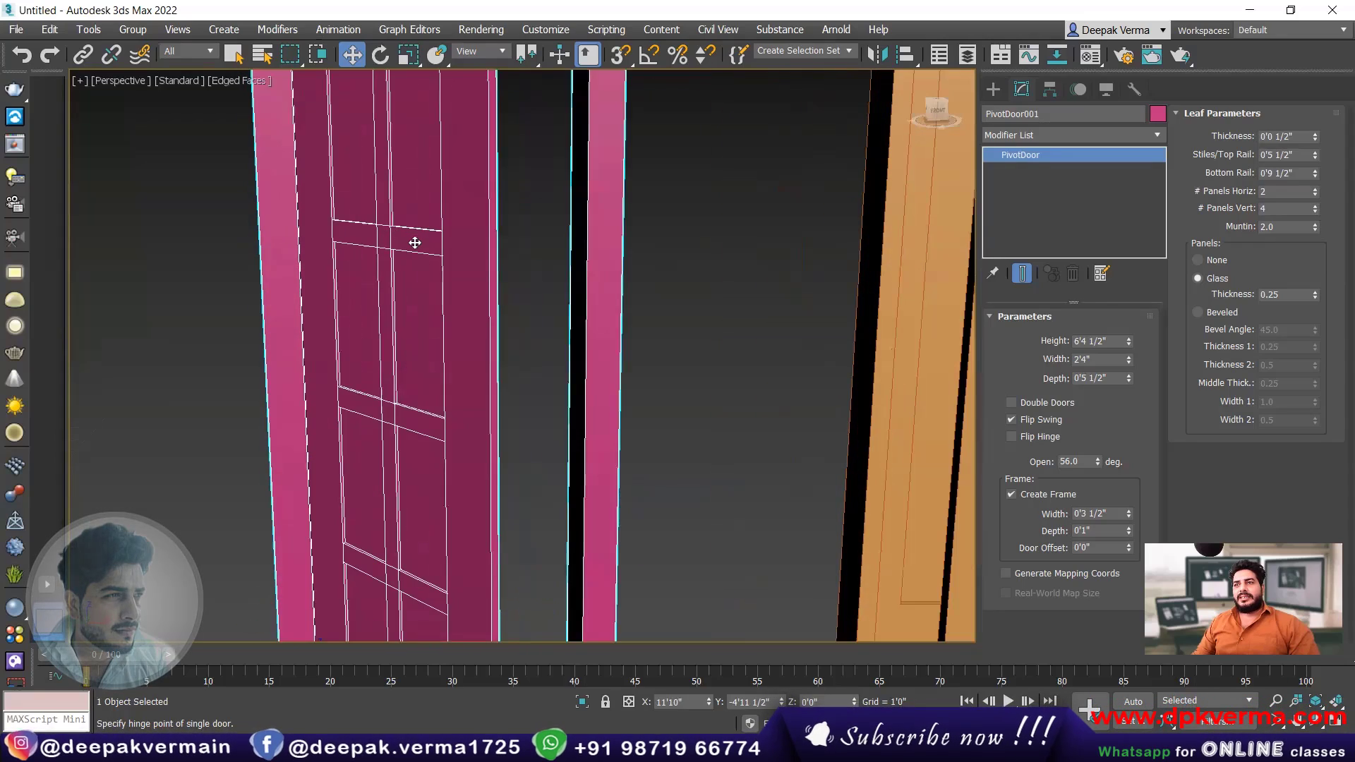
{"action": "scroll", "coordinate": [418, 245], "scroll_direction": "down", "scroll_amount": 2}
{"action": "middle_click_drag", "start_coordinate": [420, 246], "coordinate": [432, 249], "text": "alt"}
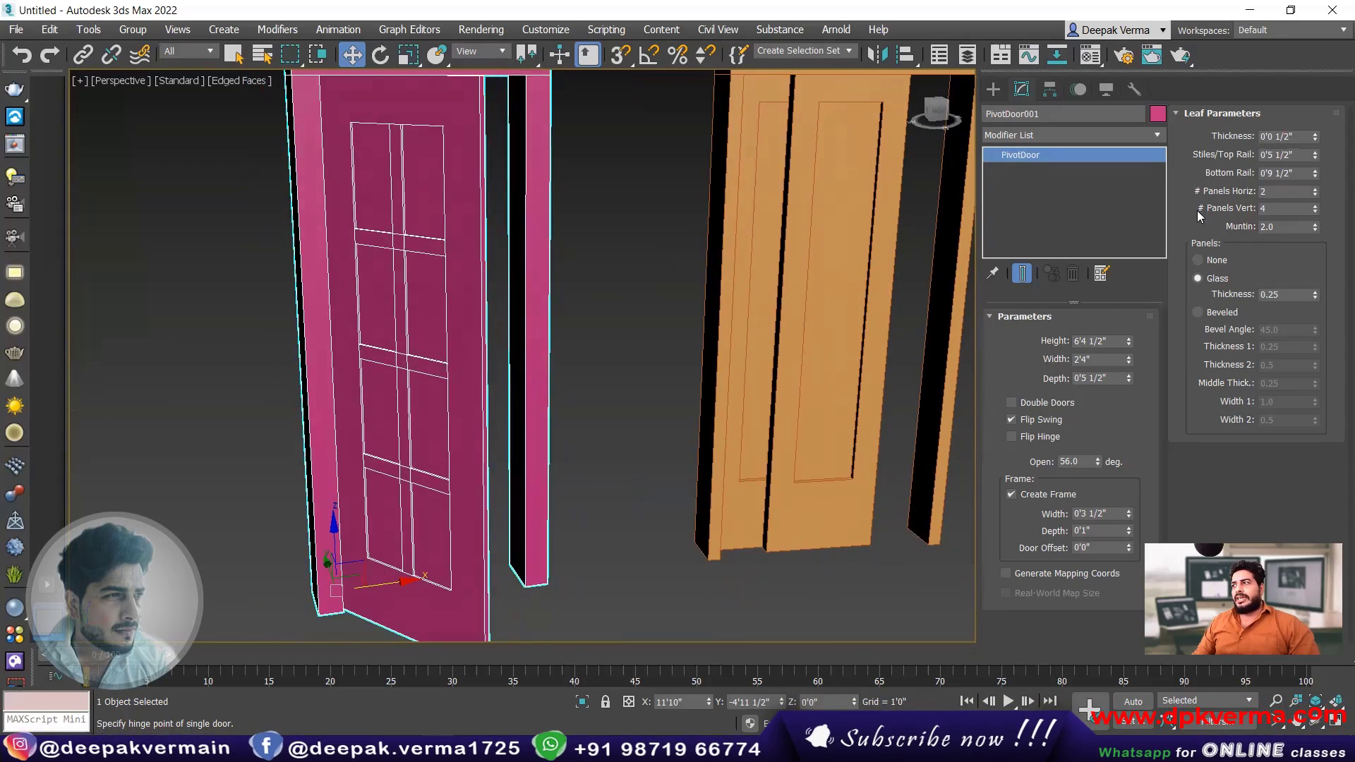
{"action": "left_click_drag", "start_coordinate": [1314, 227], "coordinate": [1301, 245]}
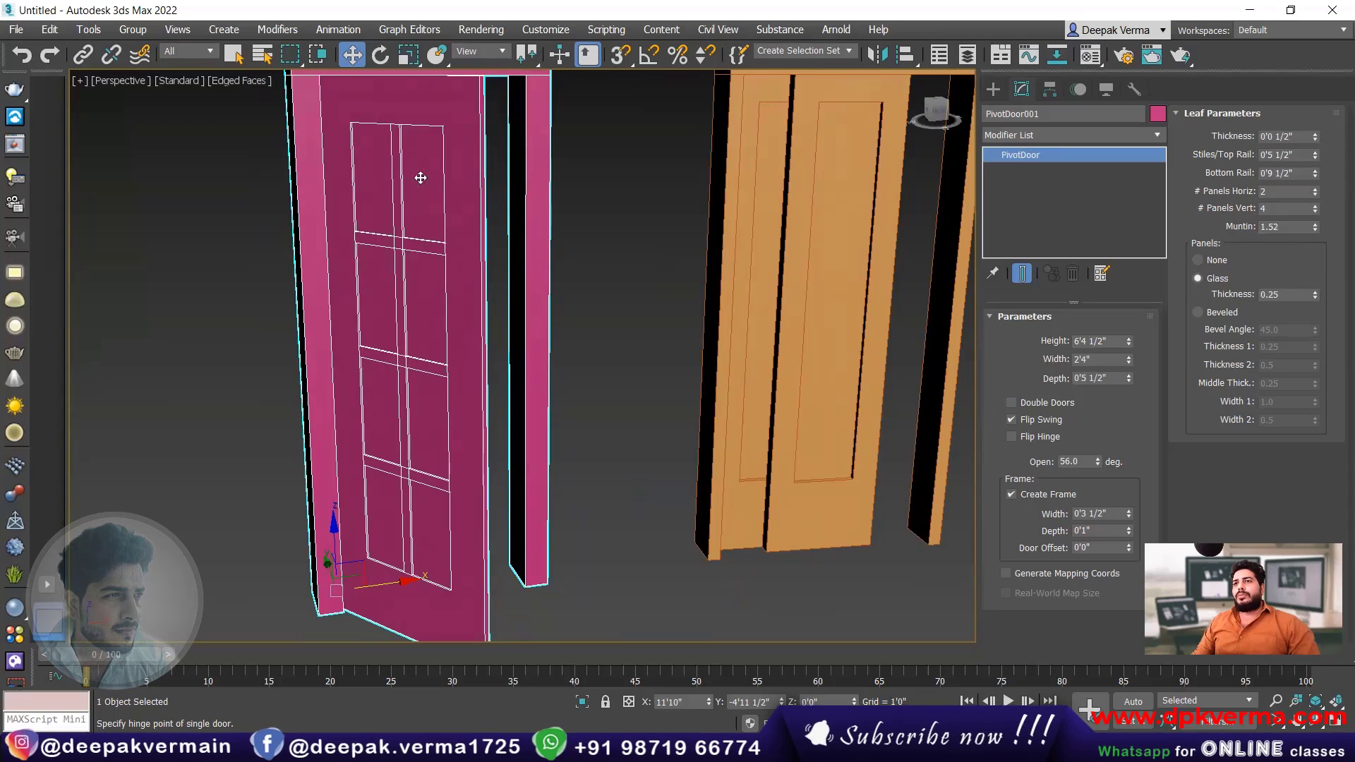
- Switch the leaf panels to None and back to Glass, and set the glass thickness to 0.21
{"action": "left_click", "coordinate": [1198, 260]}
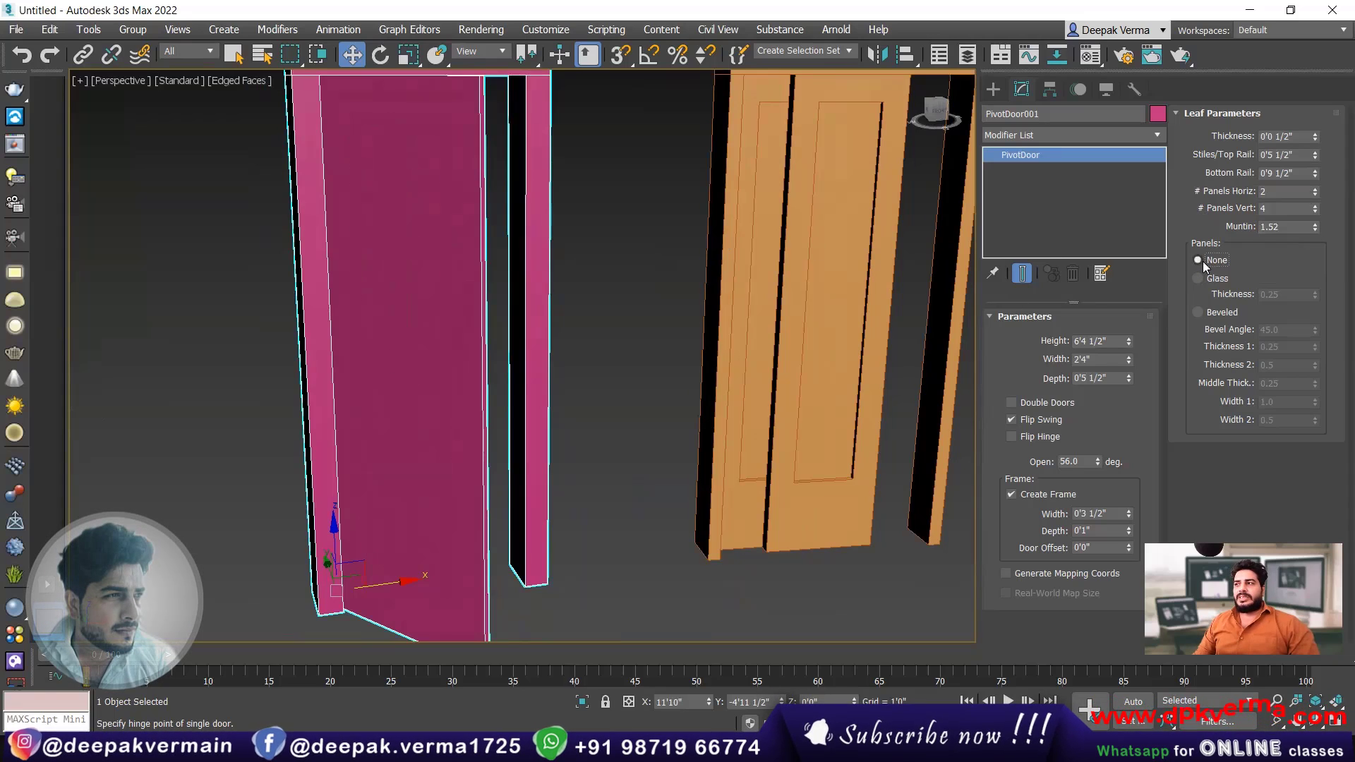
{"action": "left_click", "coordinate": [1198, 279]}
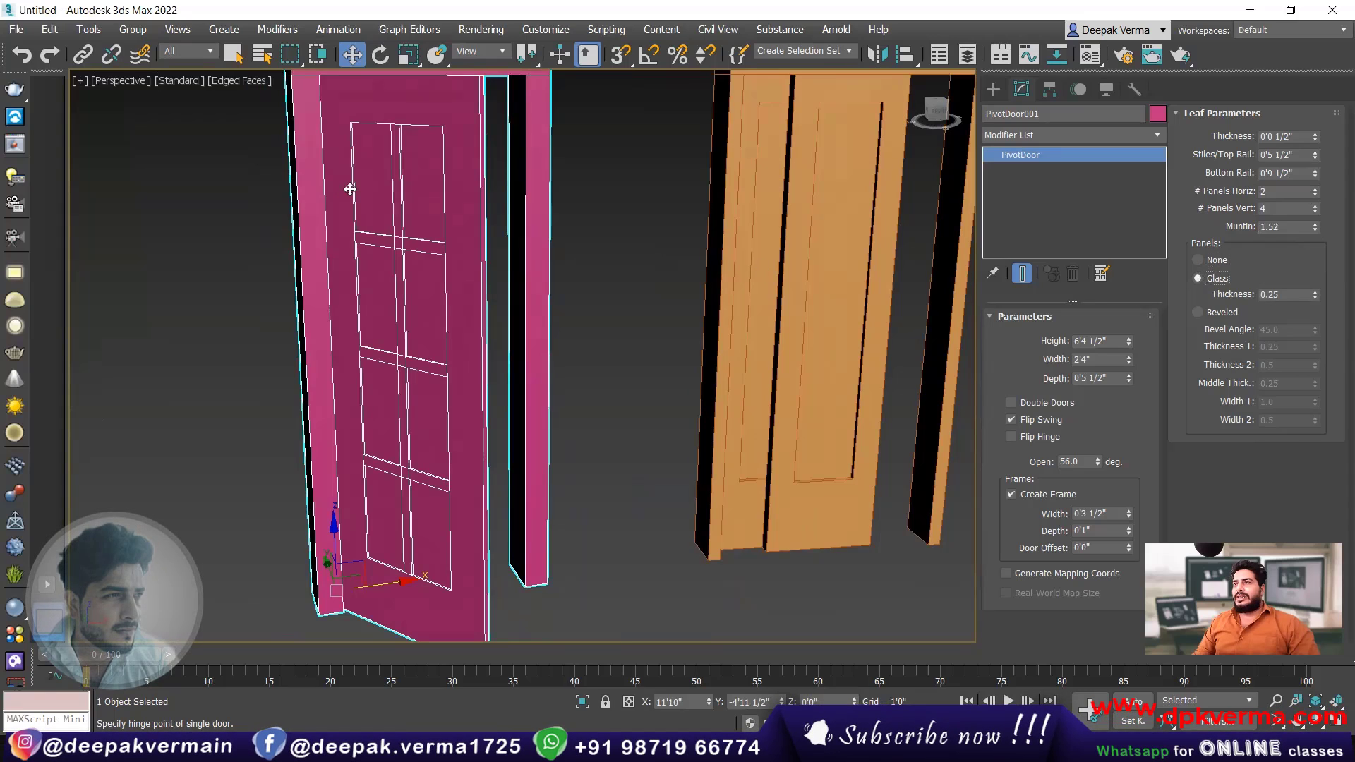
{"action": "left_click_drag", "start_coordinate": [1315, 296], "coordinate": [1316, 298]}
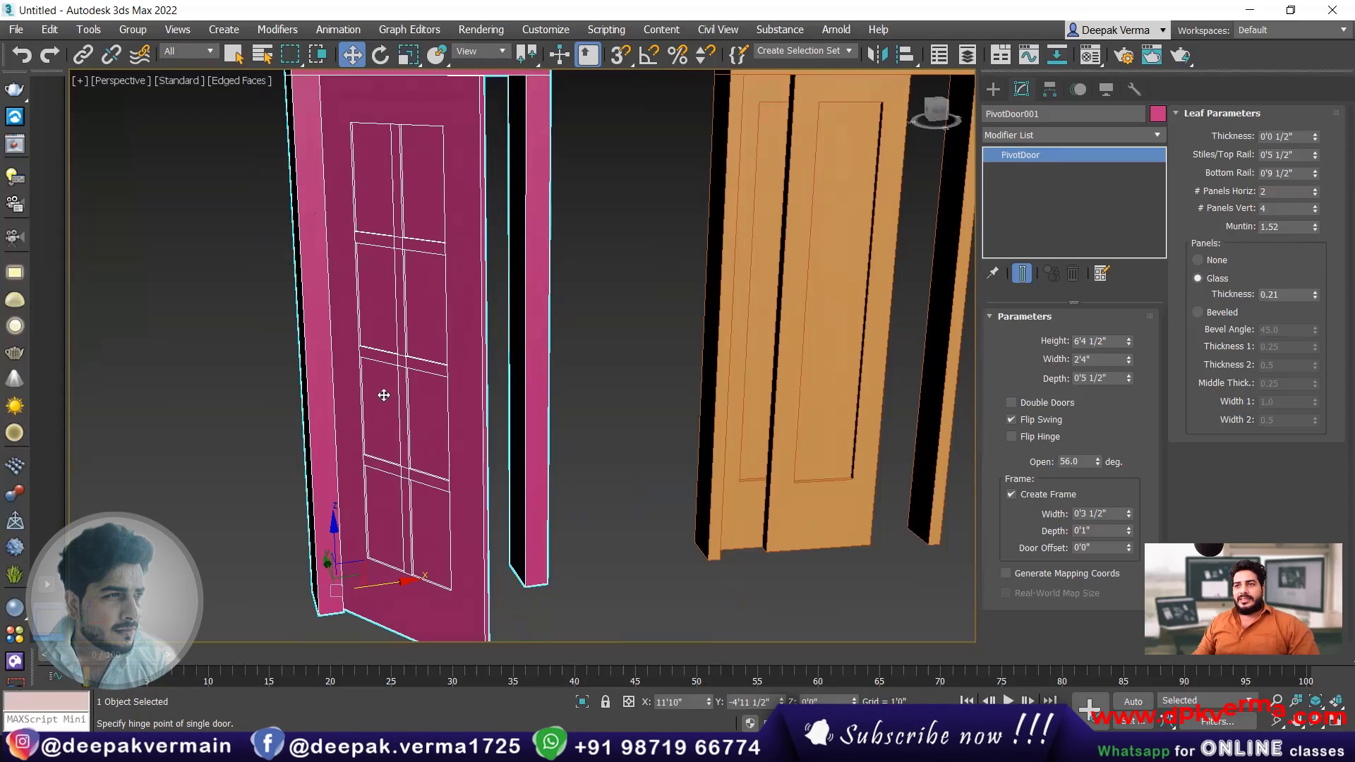
{"action": "middle_click_drag", "start_coordinate": [433, 405], "coordinate": [417, 344], "text": "alt"}
{"action": "scroll", "coordinate": [417, 343], "scroll_direction": "down", "scroll_amount": 5}
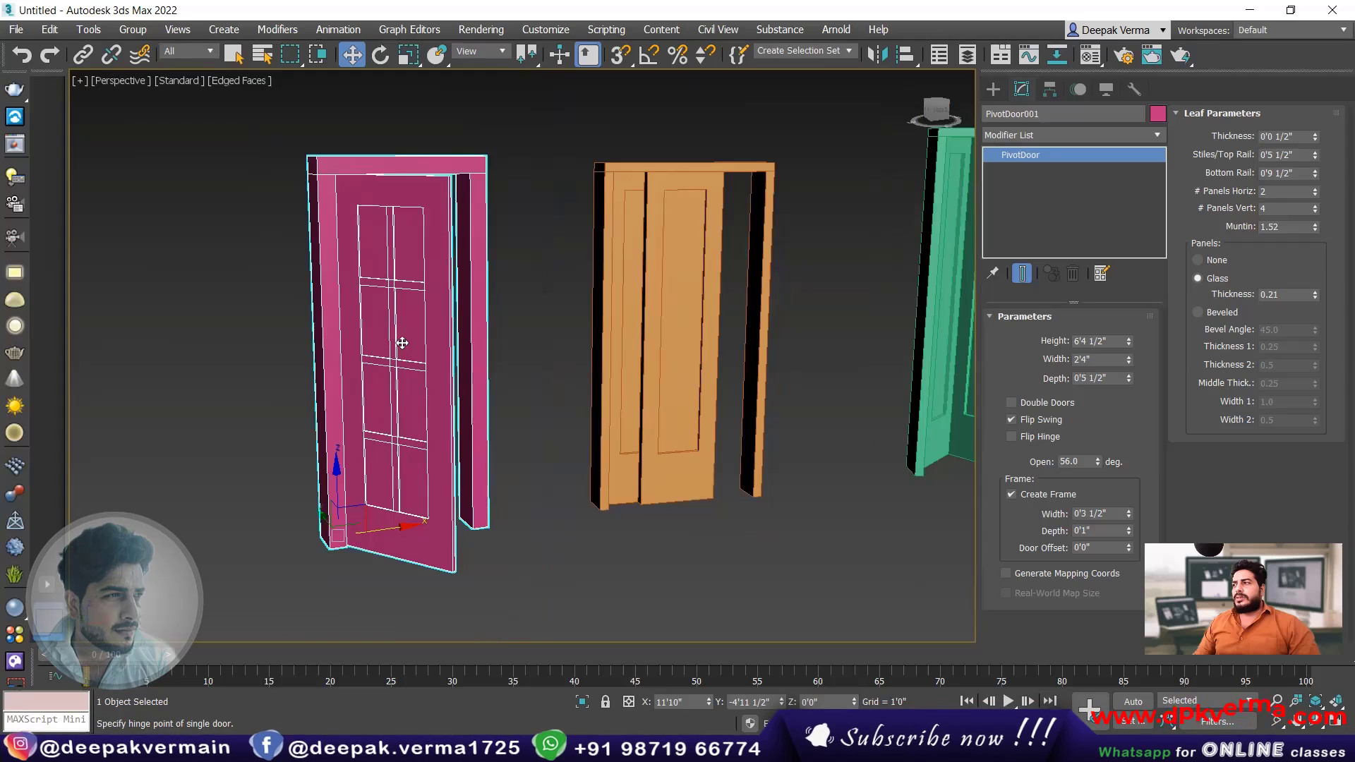
{"action": "scroll", "coordinate": [432, 201], "scroll_direction": "up", "scroll_amount": 5}
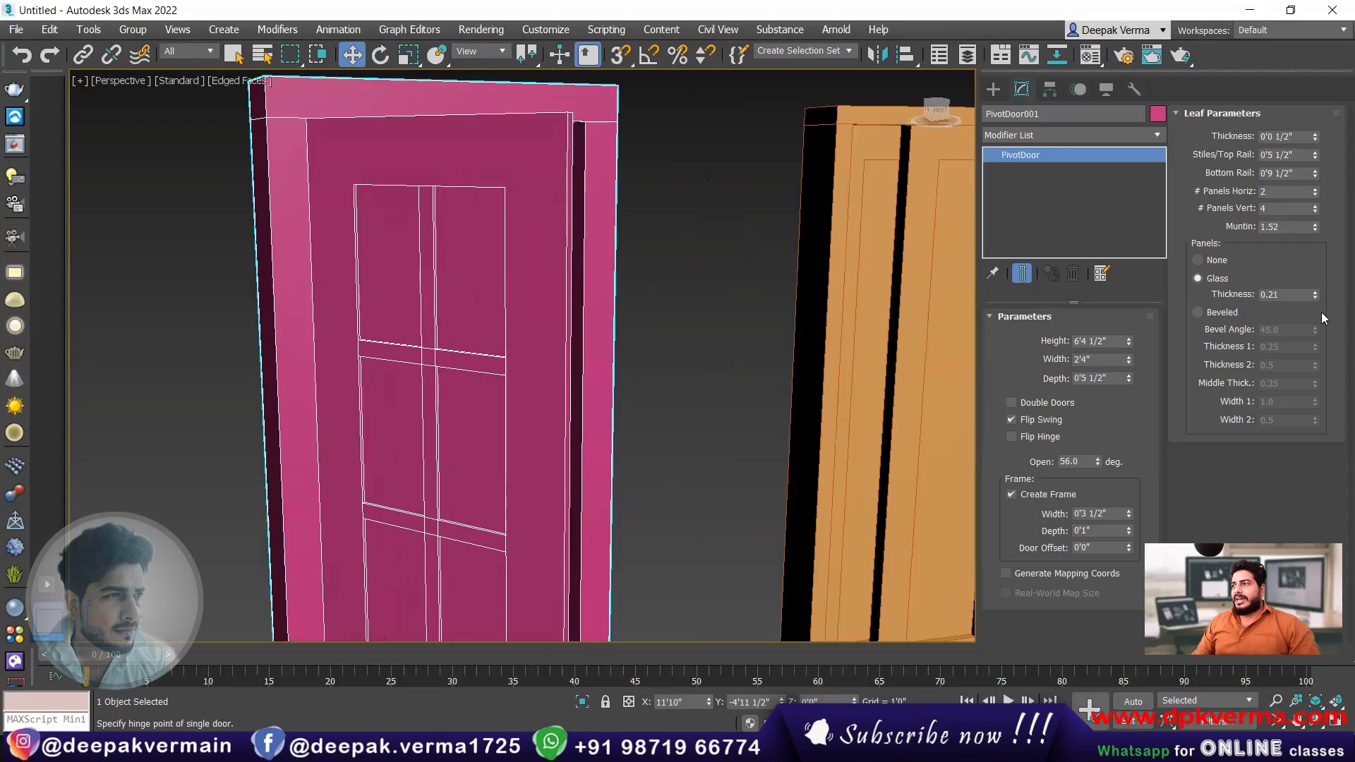
- Increase the pivot door's glass panel thickness to 4.802 so the panels protrude from the leaf
{"action": "left_click_drag", "start_coordinate": [1315, 294], "coordinate": [1183, 231]}
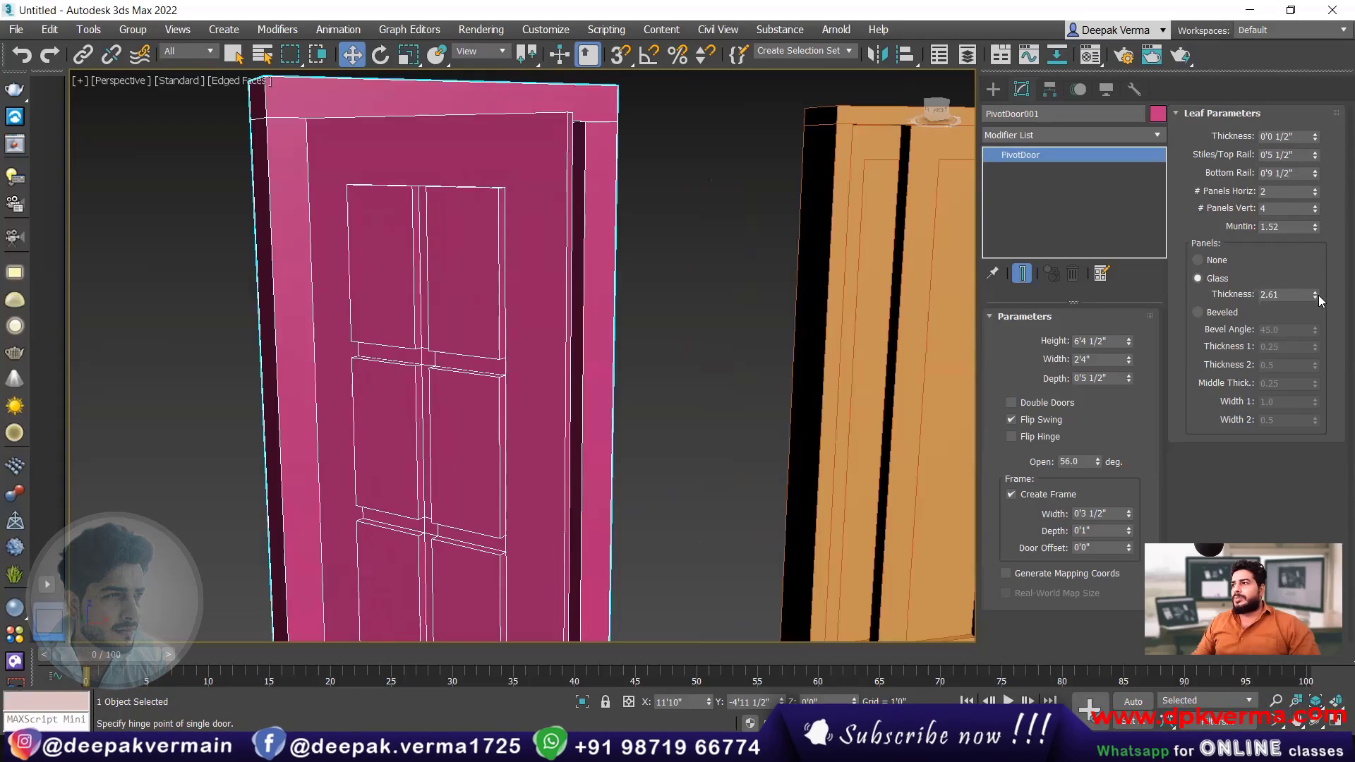
{"action": "left_click_drag", "start_coordinate": [1318, 295], "coordinate": [1294, 236]}
{"action": "middle_click_drag", "start_coordinate": [557, 282], "coordinate": [518, 271], "text": "alt"}
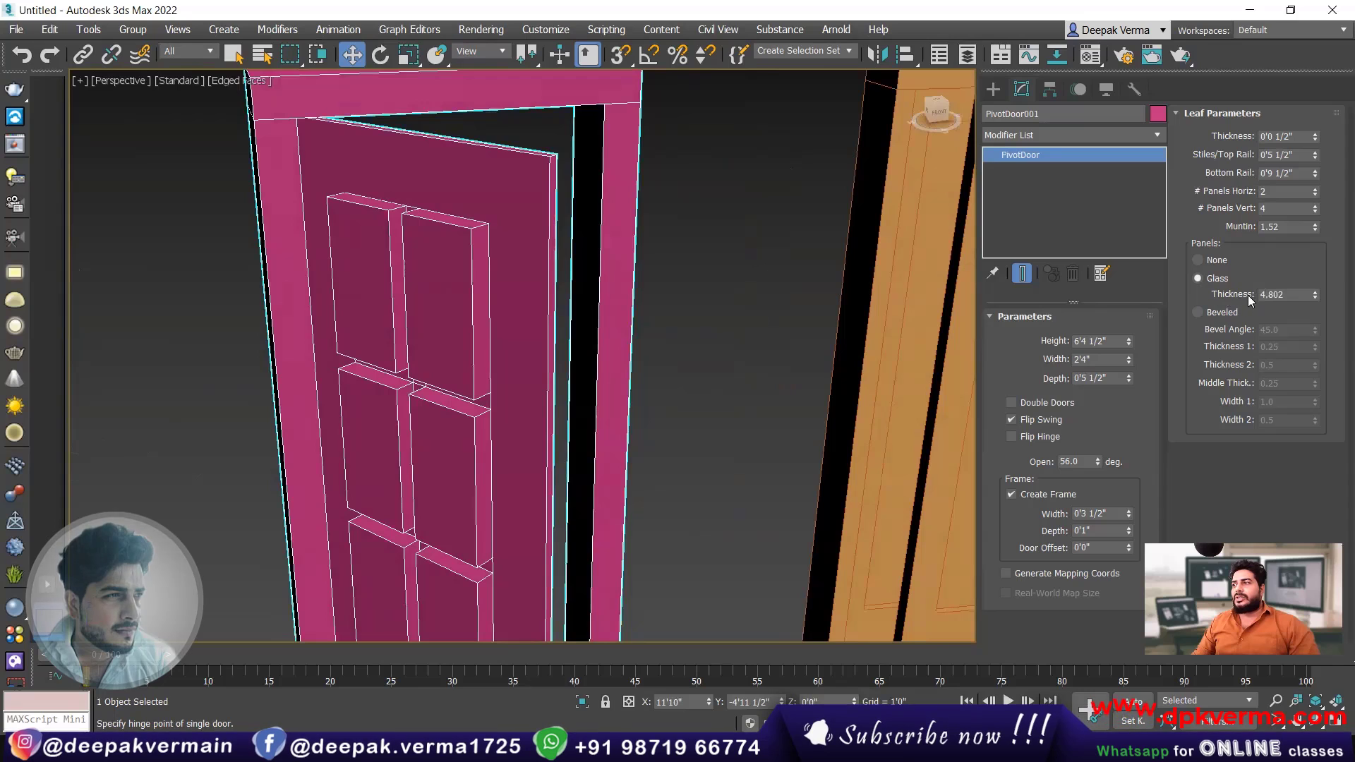
- Reduce the pivot door's glass panel thickness to 0.48
{"action": "left_click_drag", "start_coordinate": [1319, 293], "coordinate": [1318, 352]}
{"action": "middle_click_drag", "start_coordinate": [605, 372], "coordinate": [506, 311], "text": "alt"}
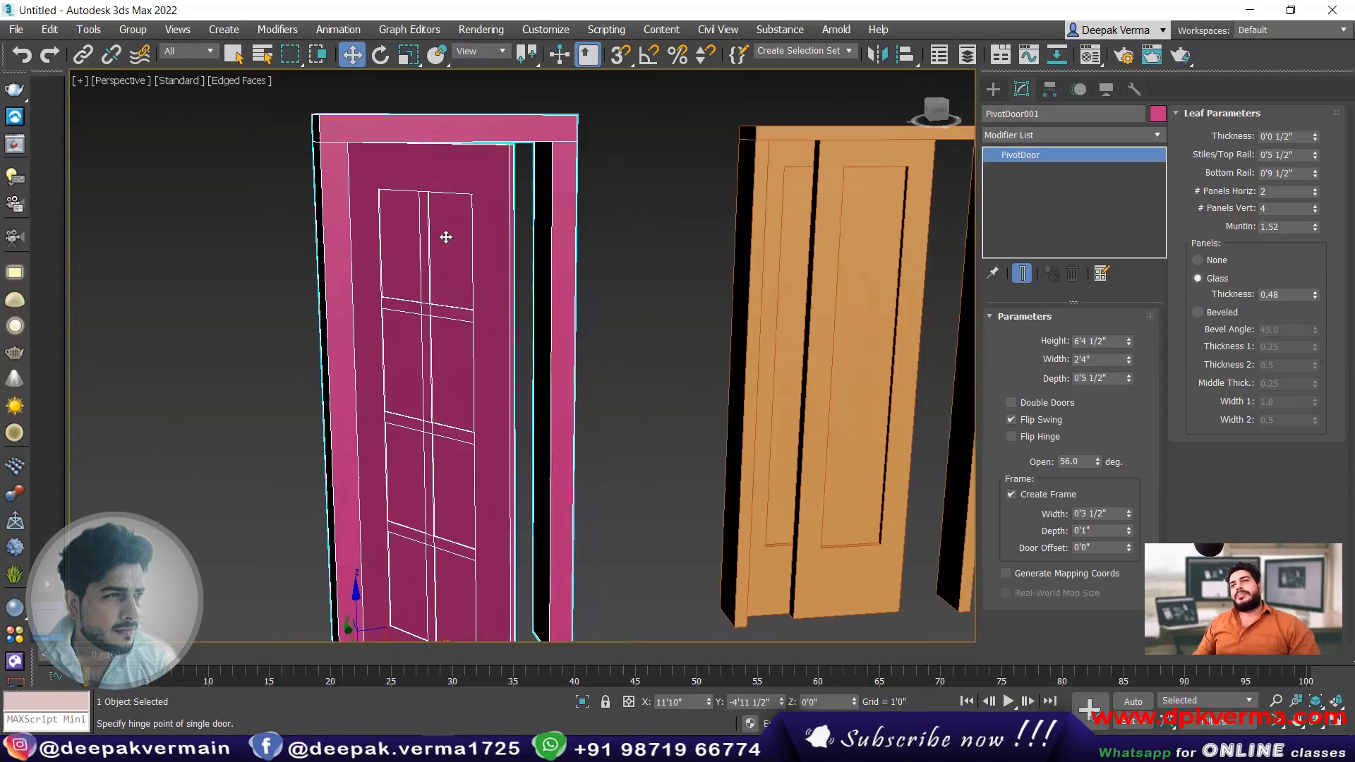
{"action": "middle_click_drag", "start_coordinate": [450, 245], "coordinate": [440, 248]}
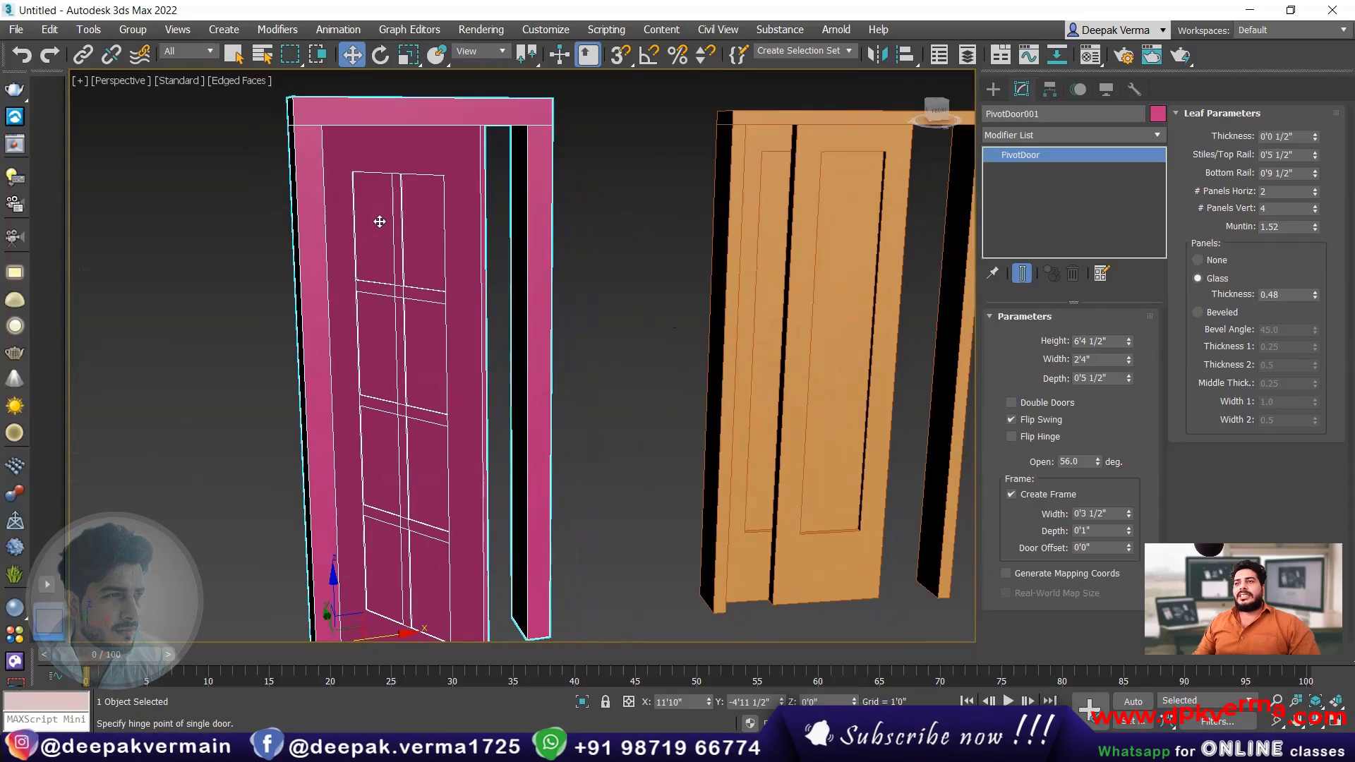
- Switch the pivot door's panels to Beveled and set the Stiles/Top Rail to 0'2 1/2"
{"action": "scroll", "coordinate": [378, 221], "scroll_direction": "up", "scroll_amount": 5}
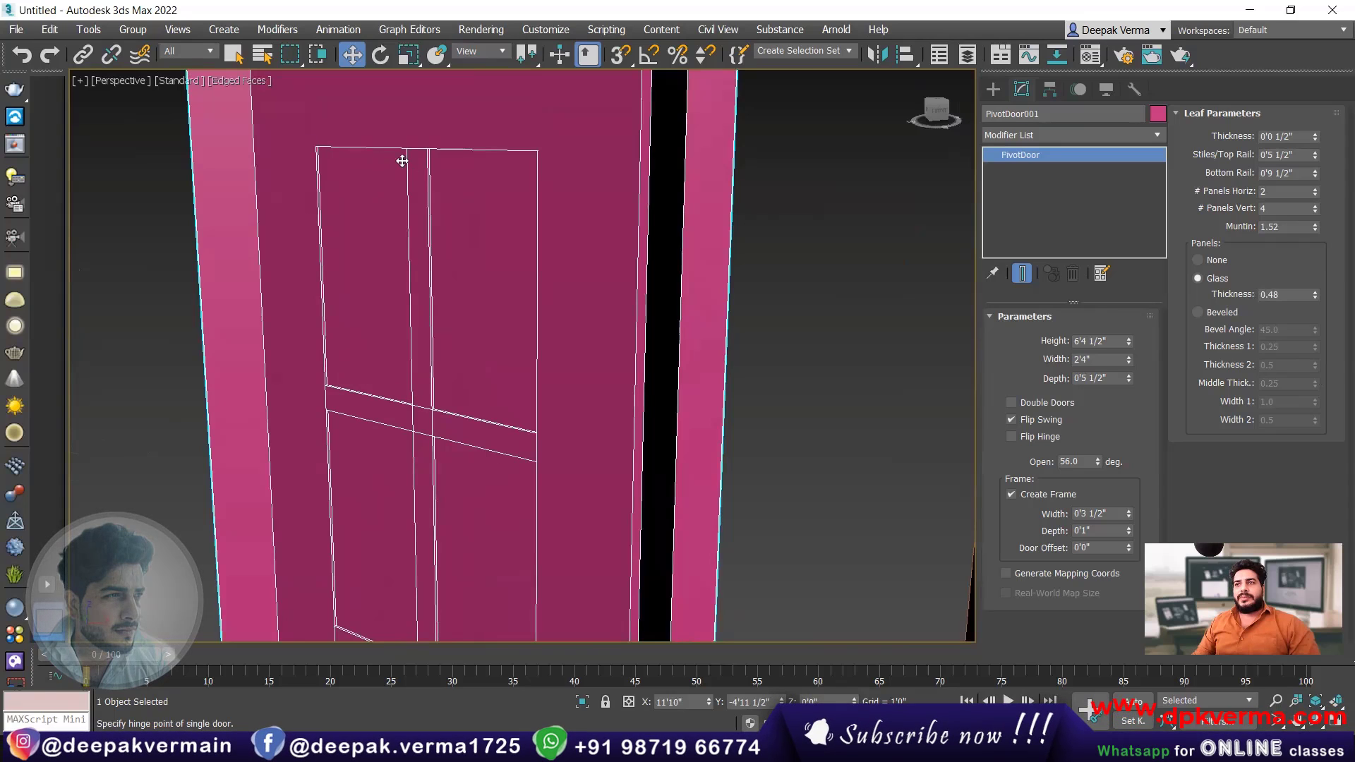
{"action": "left_click", "coordinate": [1221, 312]}
{"action": "middle_click_drag", "start_coordinate": [405, 212], "coordinate": [558, 235]}
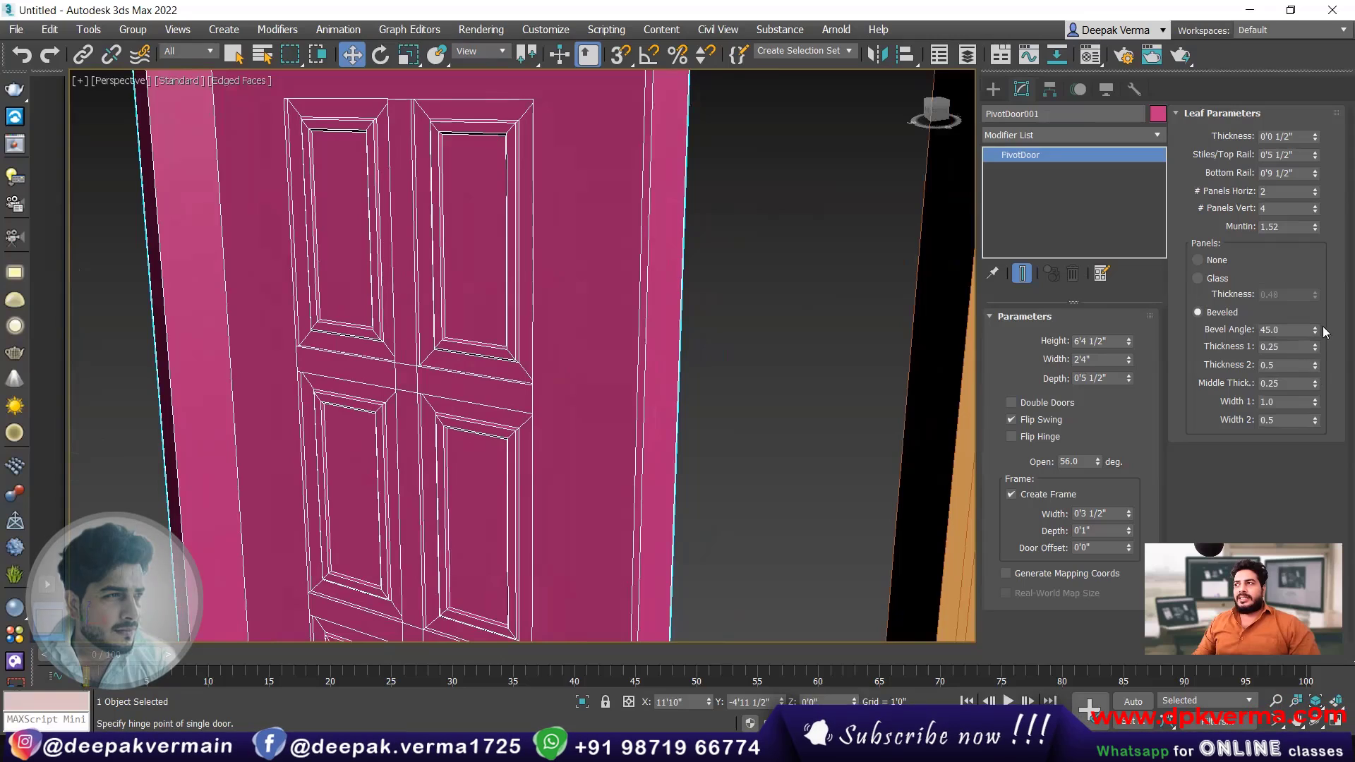
{"action": "left_click_drag", "start_coordinate": [1315, 156], "coordinate": [1324, 191]}
{"action": "middle_click_drag", "start_coordinate": [412, 266], "coordinate": [437, 351]}
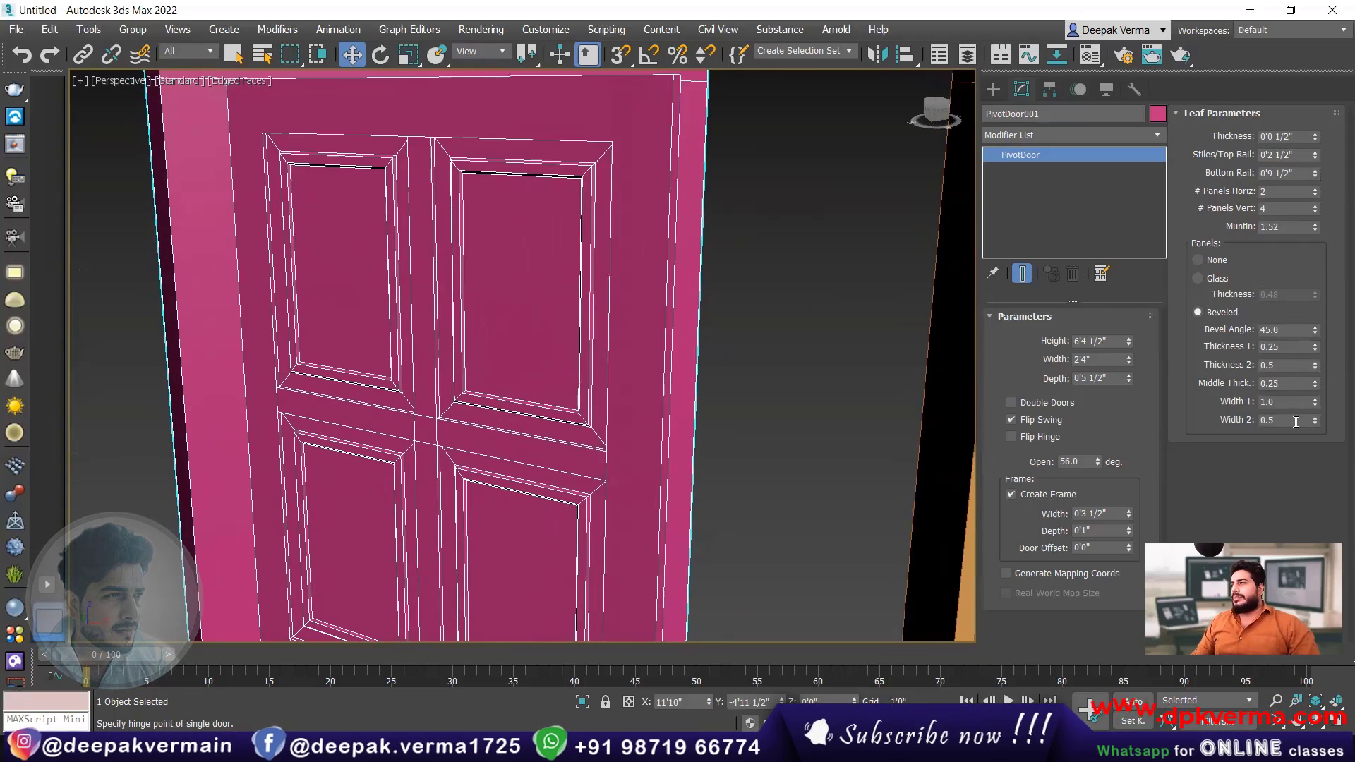
- Set the pivot door's beveled panels to Bevel Angle 50.85, Thickness 2 0.63, Middle Thick. 0.23, Width 1 1.32 and Width 2 0.72
{"action": "left_click_drag", "start_coordinate": [1315, 332], "coordinate": [1314, 403]}
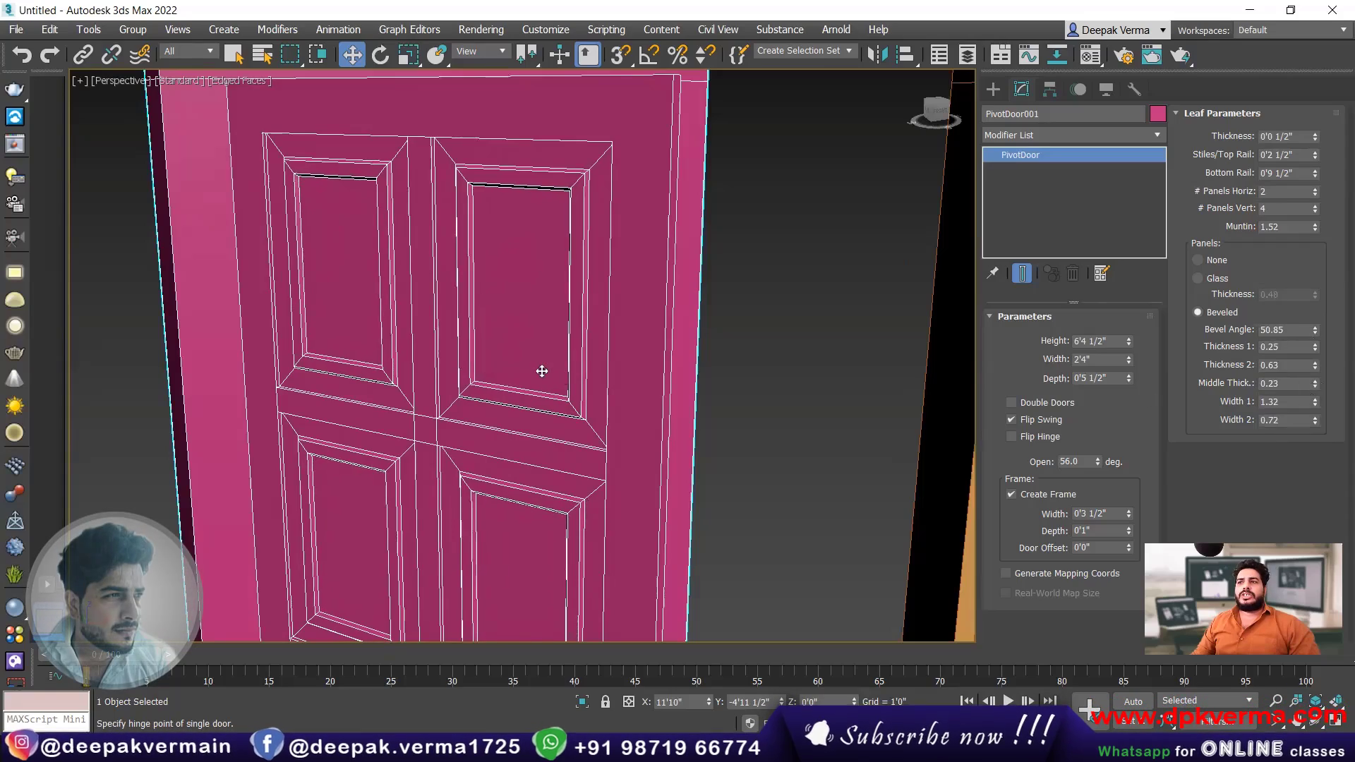
{"action": "scroll", "coordinate": [533, 385], "scroll_direction": "down", "scroll_amount": 5}
{"action": "scroll", "coordinate": [537, 398], "scroll_direction": "down", "scroll_amount": 5}
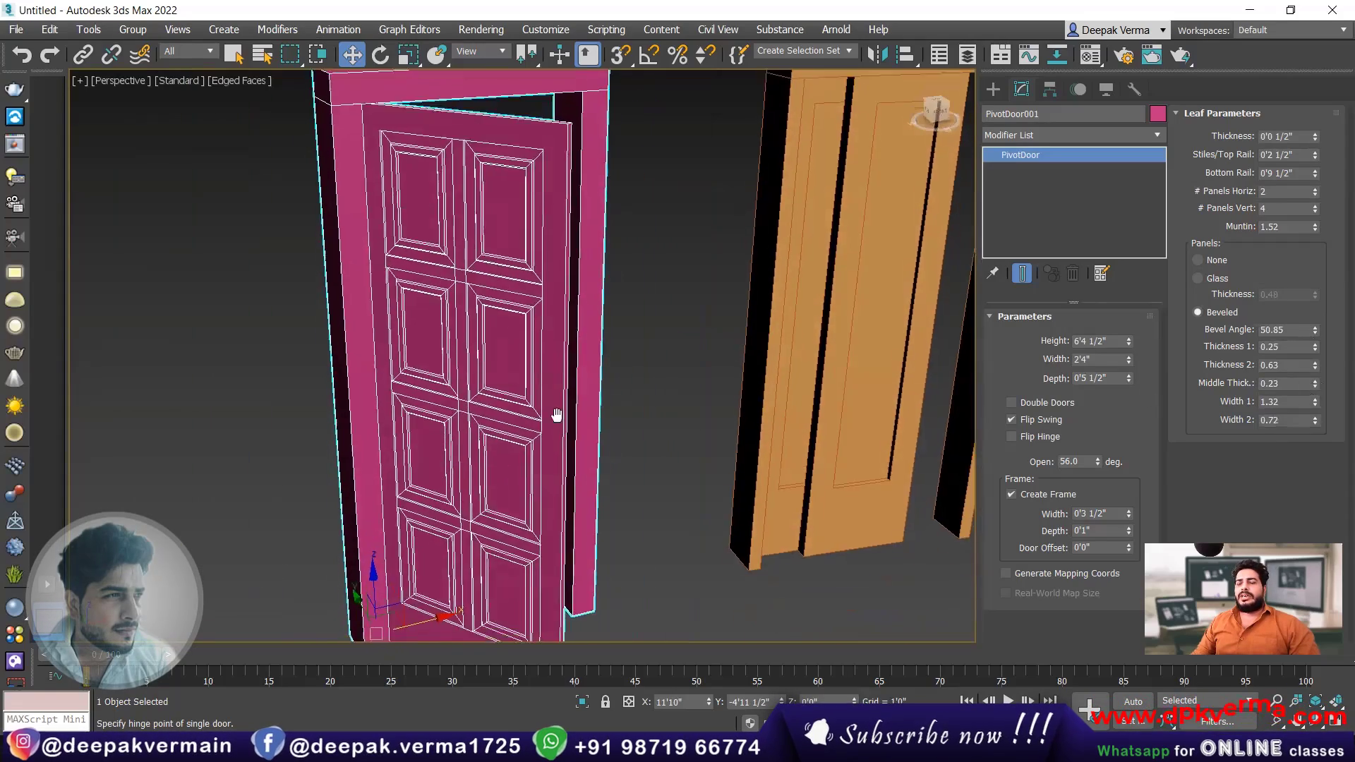
- Select the orange sliding door and adjust its Open percentage
{"action": "middle_click_drag", "start_coordinate": [562, 416], "coordinate": [272, 417]}
{"action": "left_click", "coordinate": [494, 357]}
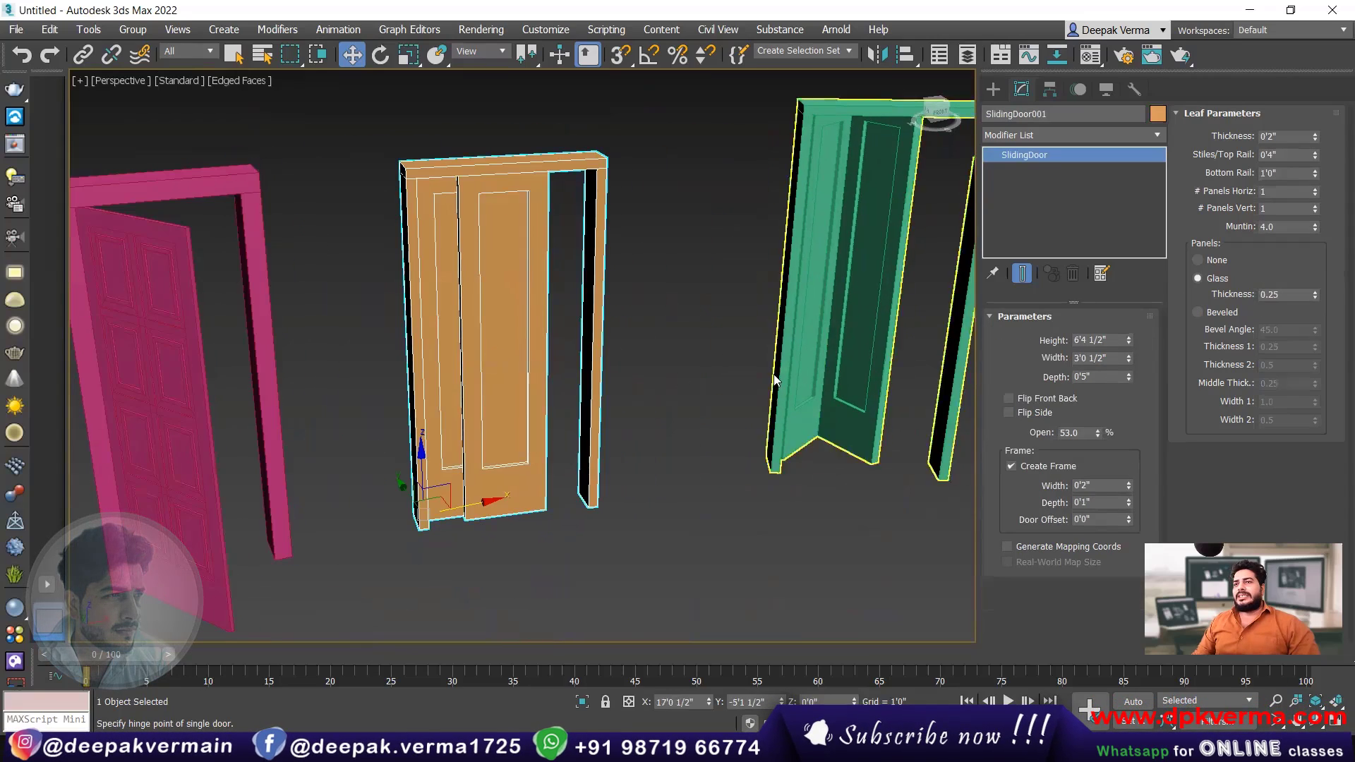
{"action": "mouse_move", "coordinate": [1098, 432]}
{"action": "left_mouse_down"}
{"action": "mouse_move", "coordinate": [1113, 461]}
{"action": "mouse_move", "coordinate": [1108, 428]}
{"action": "left_mouse_up"}
{"action": "middle_click_drag", "start_coordinate": [856, 386], "coordinate": [713, 427]}
- Enable Flip Hinge, Flip Swing and Double Doors on the bifold door and set its Open value to 60%
{"action": "left_click", "coordinate": [674, 417]}
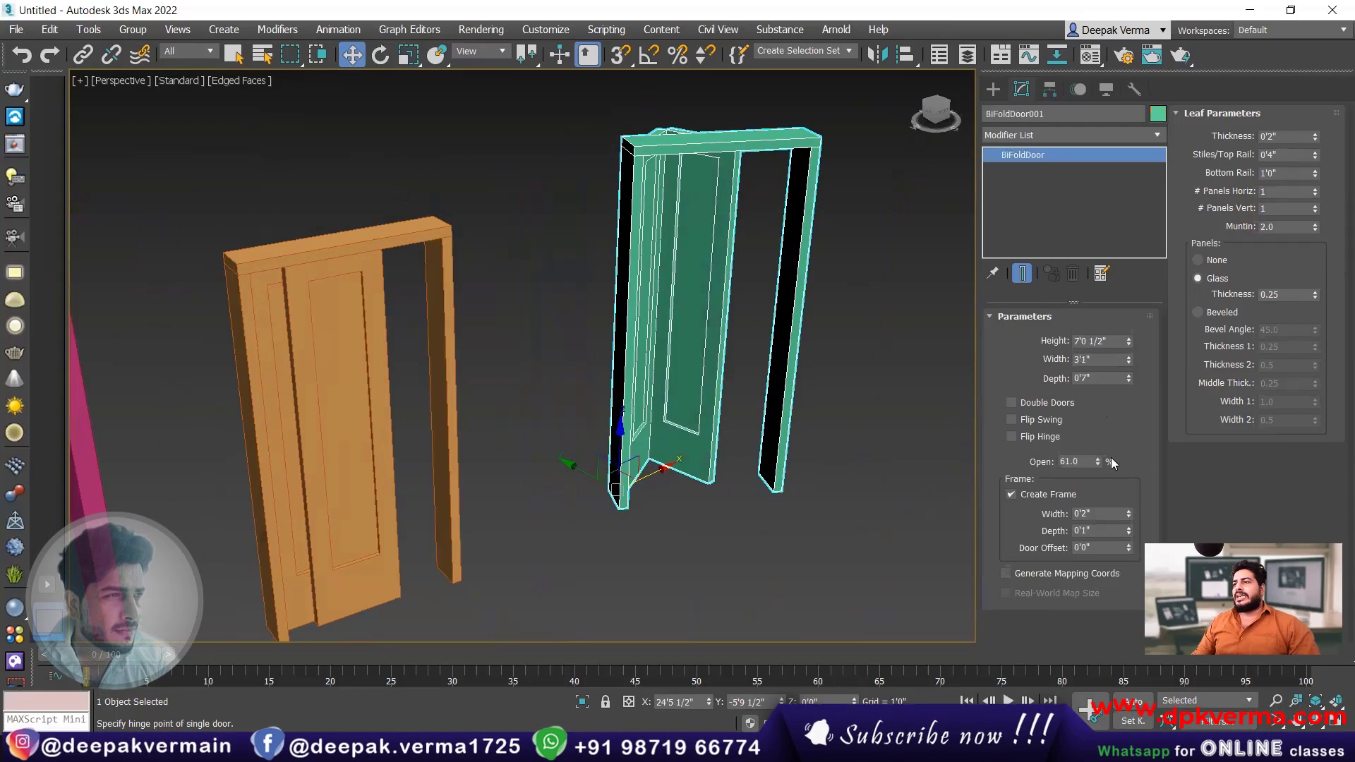
{"action": "mouse_move", "coordinate": [1098, 461]}
{"action": "left_mouse_down"}
{"action": "mouse_move", "coordinate": [1098, 439]}
{"action": "mouse_move", "coordinate": [1104, 468]}
{"action": "mouse_move", "coordinate": [1097, 457]}
{"action": "left_mouse_up"}
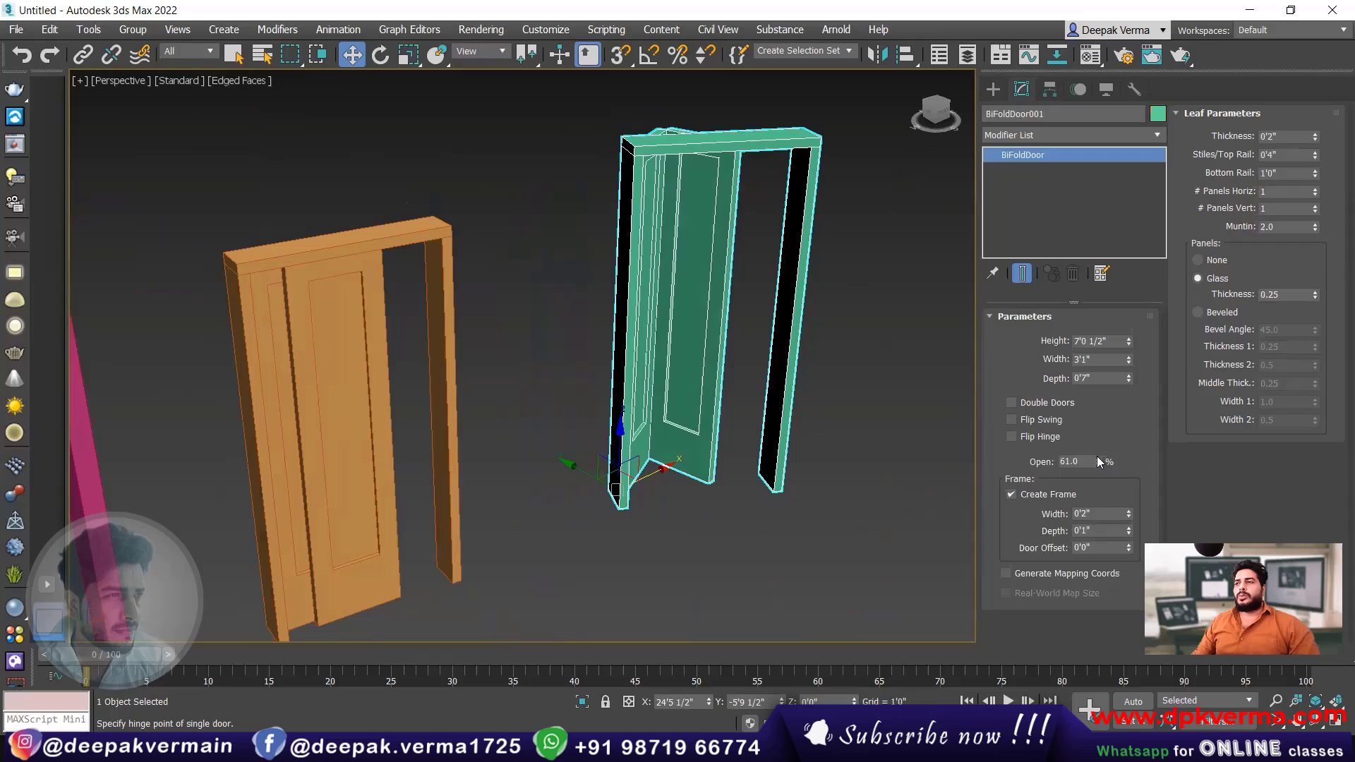
{"action": "left_click", "coordinate": [1055, 438]}
{"action": "left_click", "coordinate": [1044, 420]}
{"action": "left_click", "coordinate": [1051, 403]}
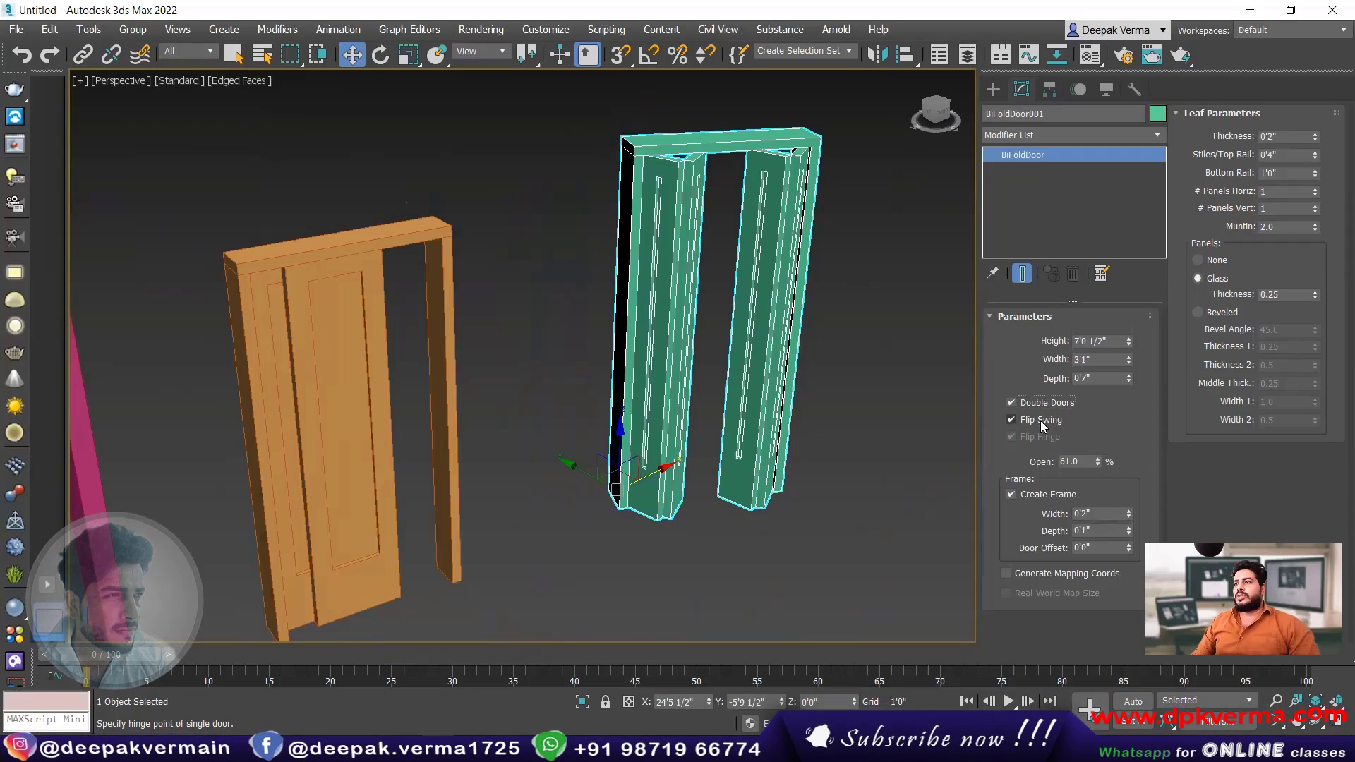
{"action": "mouse_move", "coordinate": [1100, 461]}
{"action": "left_mouse_down"}
{"action": "mouse_move", "coordinate": [1082, 475]}
{"action": "mouse_move", "coordinate": [1081, 462]}
{"action": "left_mouse_up"}
{"action": "scroll", "coordinate": [554, 379], "scroll_direction": "down", "scroll_amount": 5}
{"action": "mouse_move", "coordinate": [554, 389]}
{"action": "middle_mouse_down"}
{"action": "mouse_move", "coordinate": [704, 319]}
{"action": "mouse_move", "coordinate": [633, 355]}
{"action": "mouse_move", "coordinate": [708, 340]}
{"action": "middle_mouse_up"}
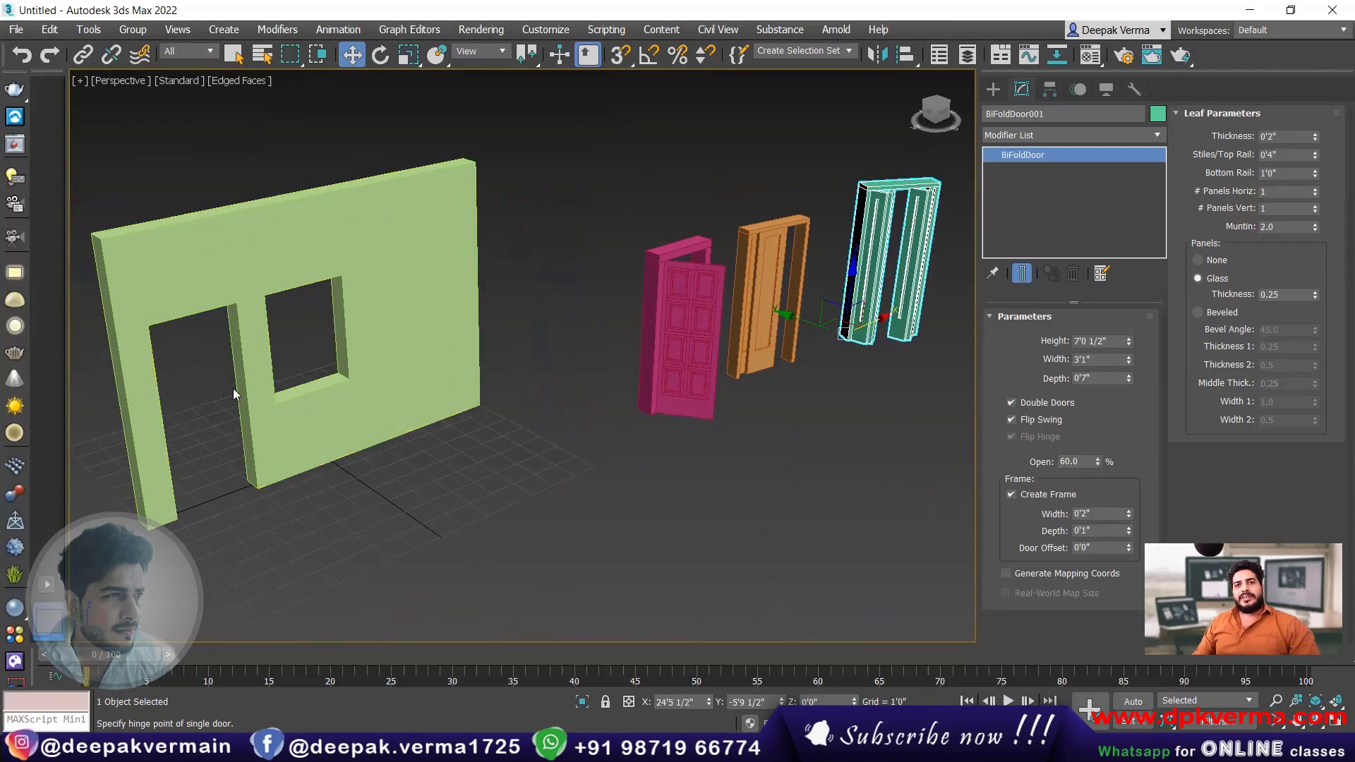
- Resize the pivot door to 7' high, 3' wide and 0'3 1/2" deep
{"action": "left_click", "coordinate": [648, 337]}
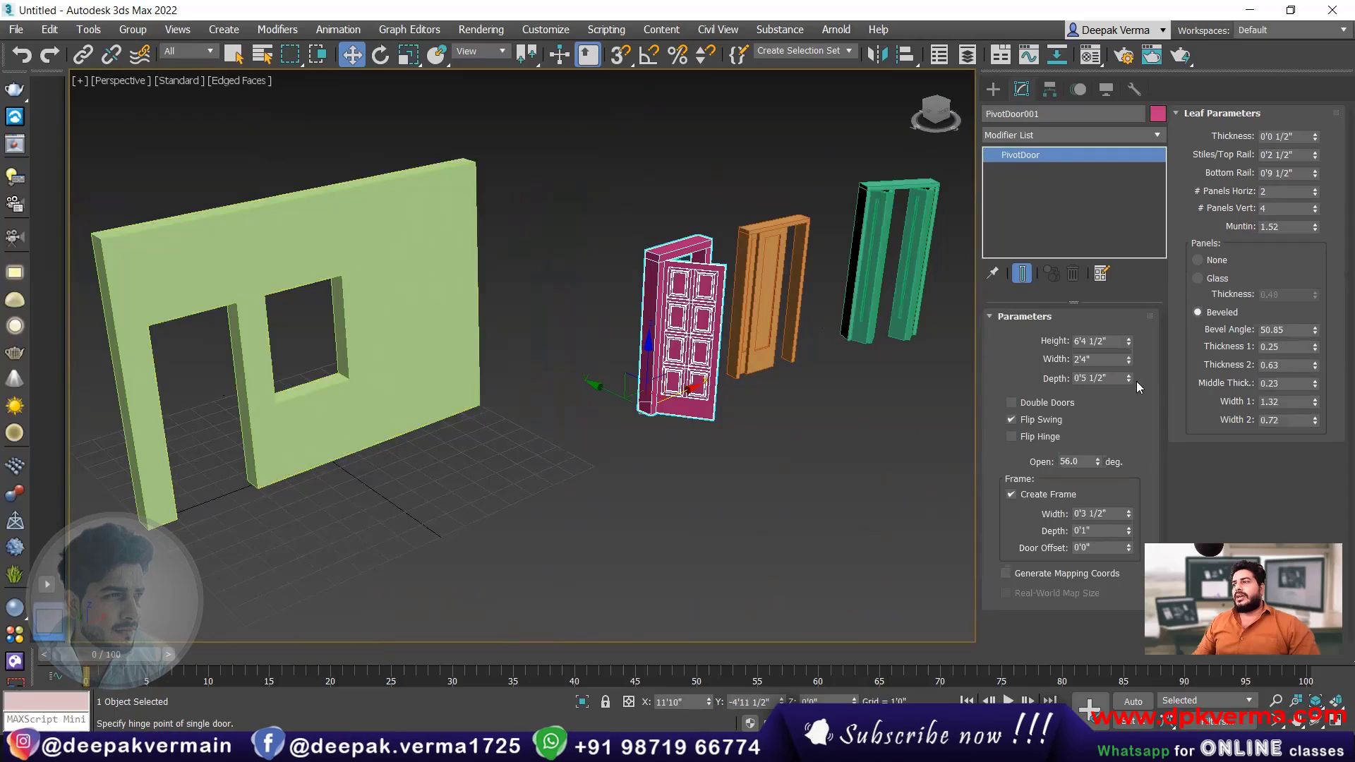
{"action": "left_click_drag", "start_coordinate": [1113, 342], "coordinate": [1050, 342]}
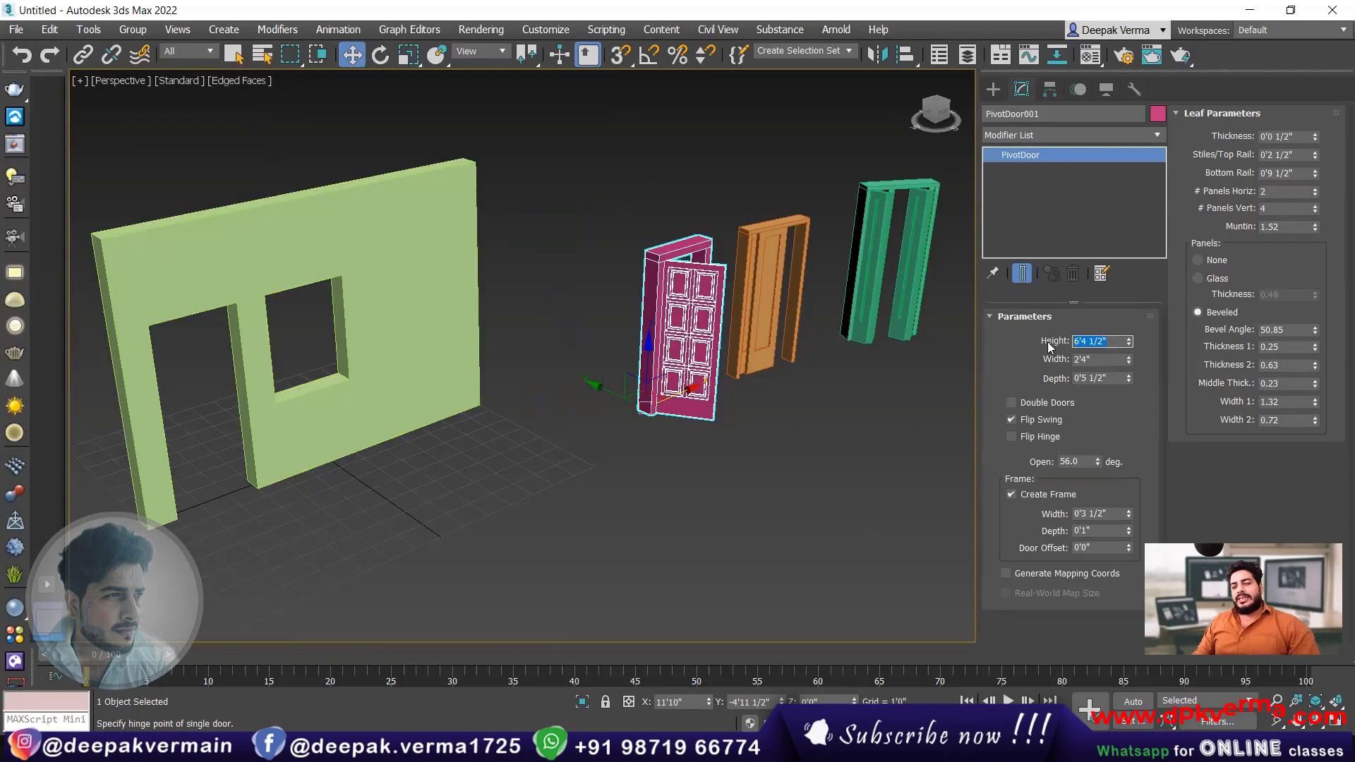
{"action": "type", "text": "7"}
{"action": "left_click_drag", "start_coordinate": [1108, 358], "coordinate": [1015, 360]}
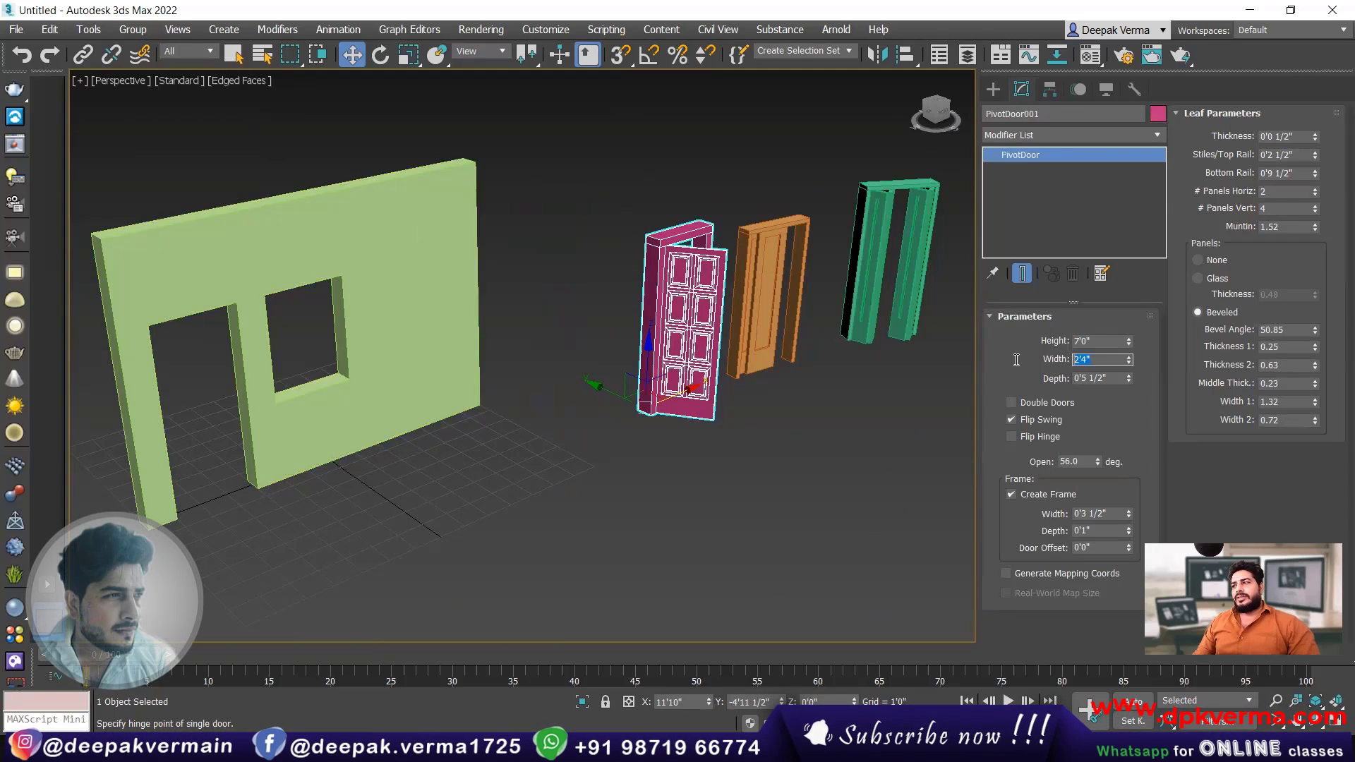
{"action": "type", "text": "3'"}
{"action": "mouse_move", "coordinate": [1106, 382]}
{"action": "left_mouse_down"}
{"action": "mouse_move", "coordinate": [1078, 376]}
{"action": "mouse_move", "coordinate": [1126, 381]}
{"action": "mouse_move", "coordinate": [1124, 395]}
{"action": "left_mouse_up"}
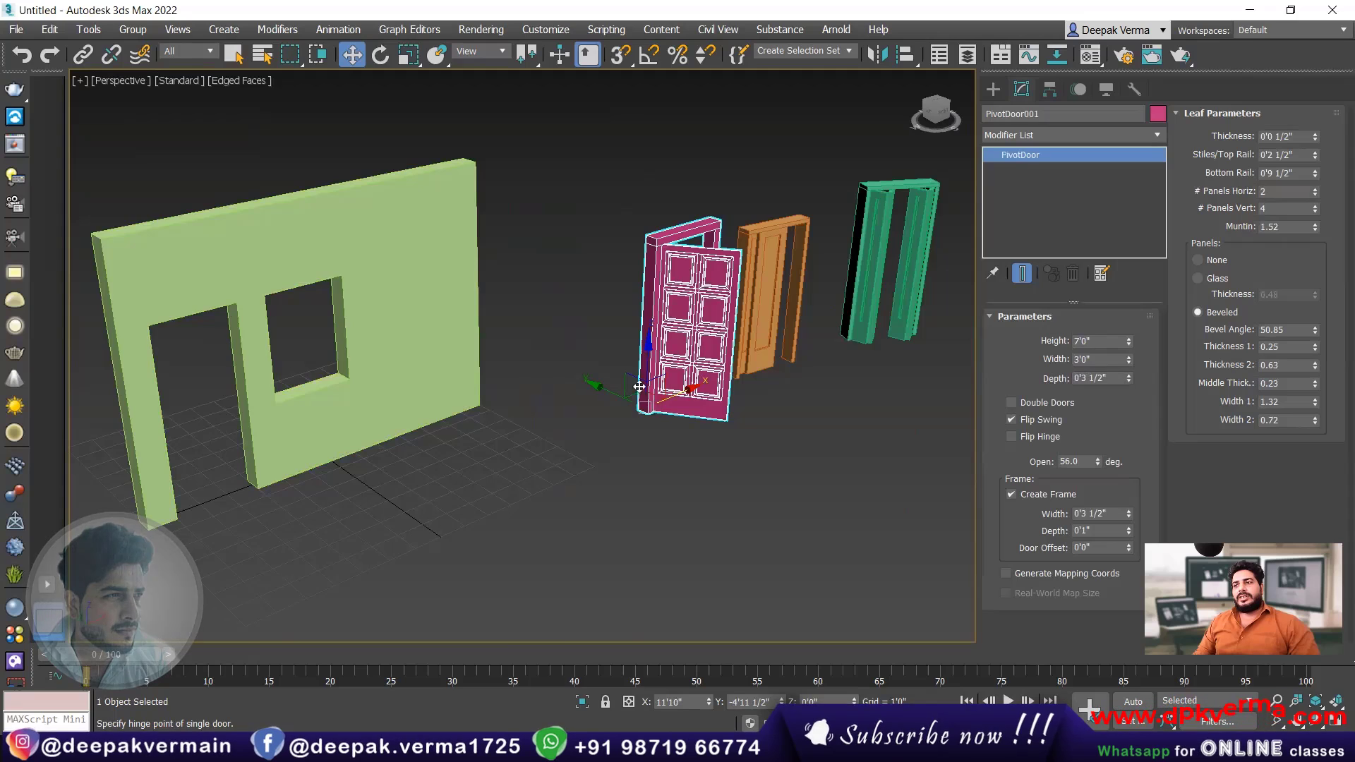
- Turn on 3D snapping with Vertex as the snap target
{"action": "middle_click_drag", "start_coordinate": [682, 399], "coordinate": [764, 373]}
{"action": "left_click", "coordinate": [617, 60]}
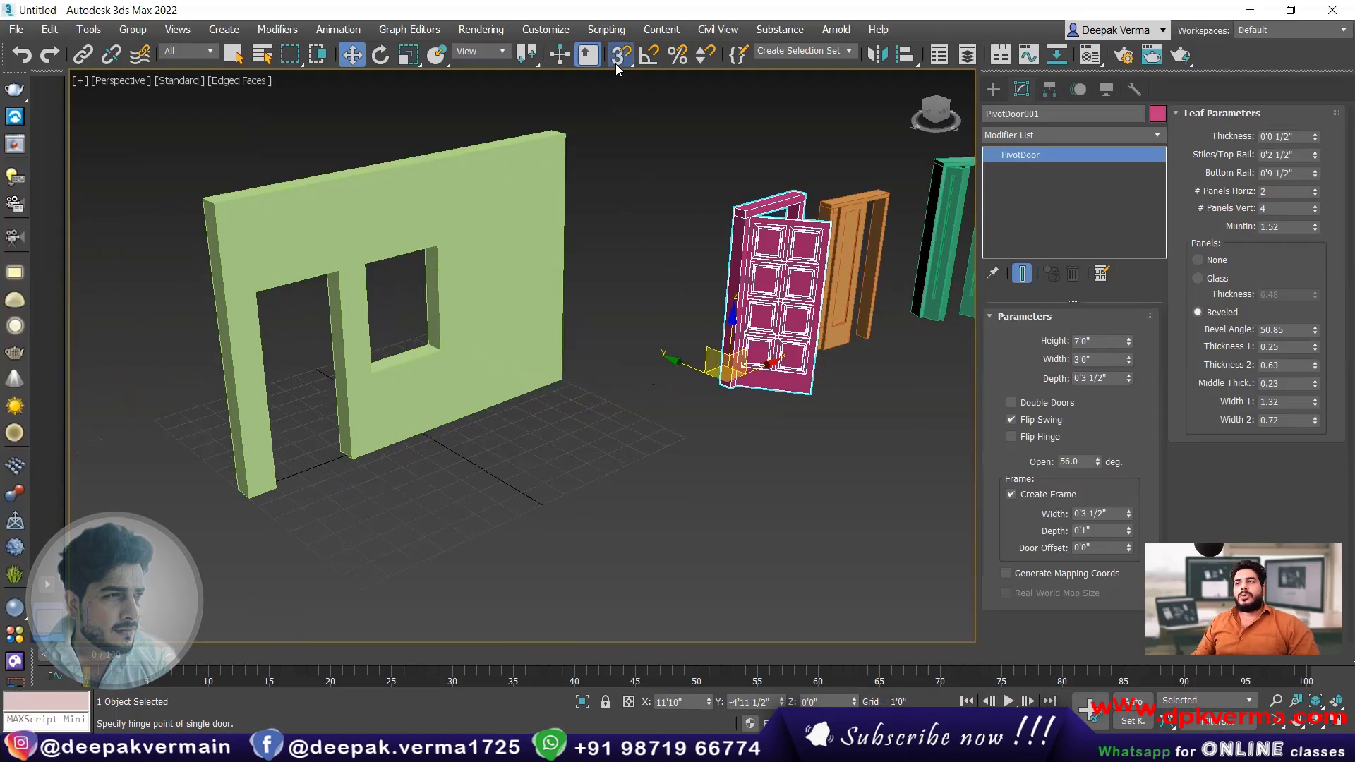
{"action": "right_click", "coordinate": [617, 58]}
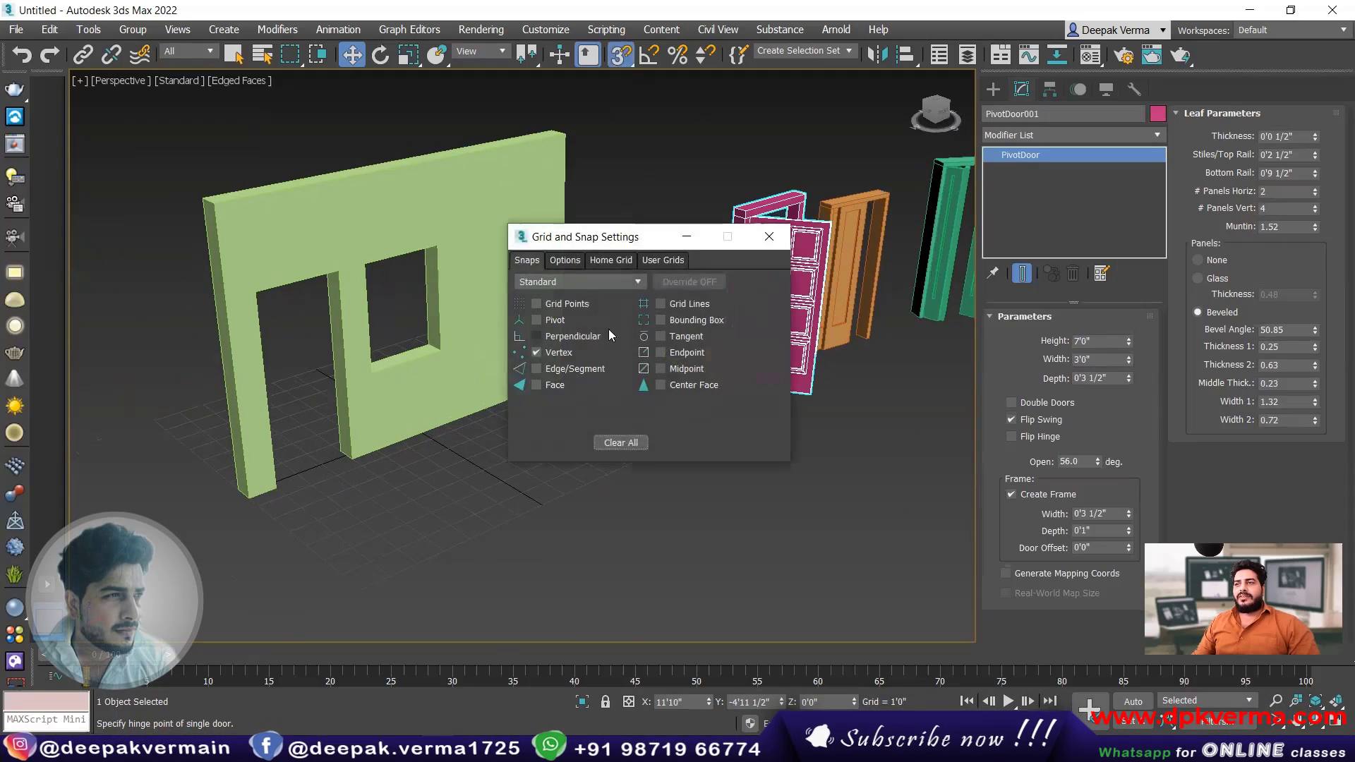
{"action": "left_click", "coordinate": [536, 352]}
{"action": "left_click", "coordinate": [768, 238]}
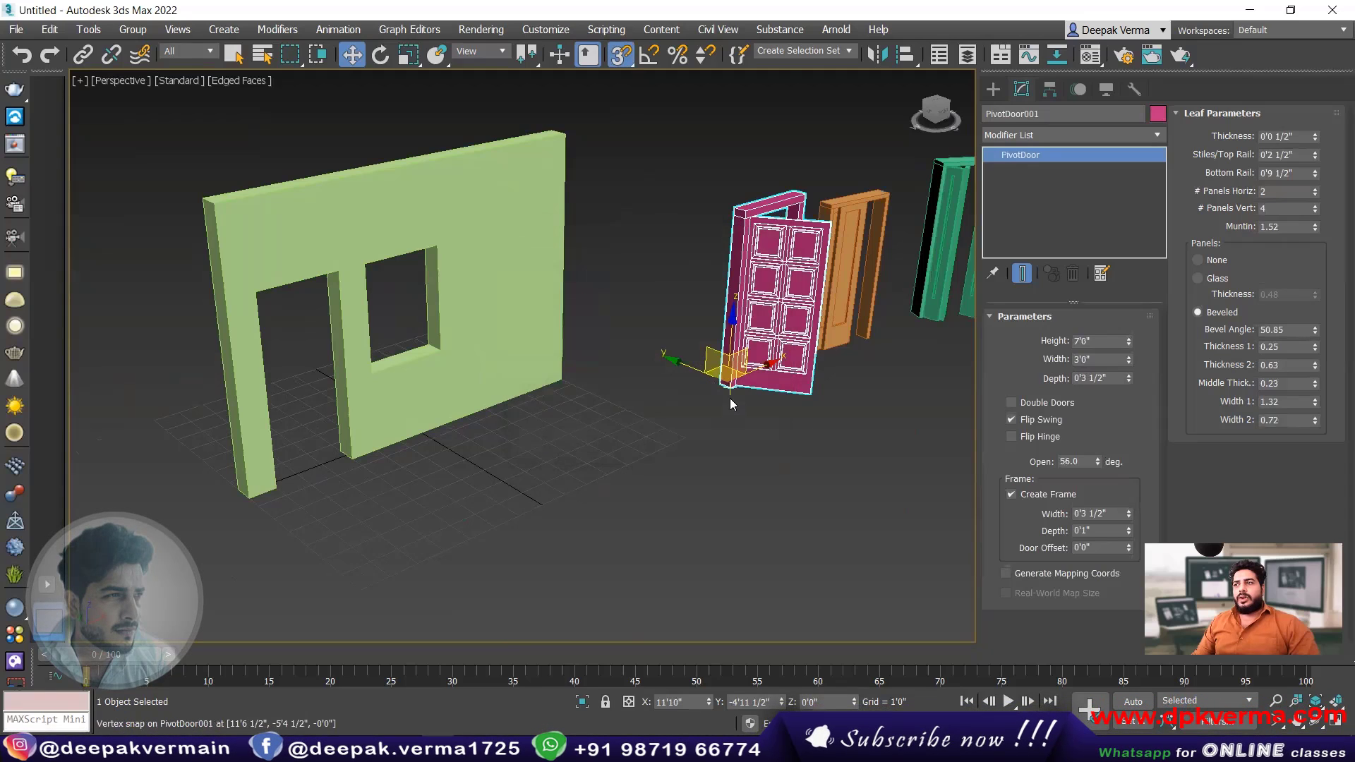
- Move the pivot door into the wall's door opening, snapping its bottom corner to the opening's bottom corner
{"action": "left_click_drag", "start_coordinate": [730, 390], "coordinate": [282, 480]}
{"action": "middle_click_drag", "start_coordinate": [282, 479], "coordinate": [309, 381], "text": "alt"}
{"action": "scroll", "coordinate": [308, 381], "scroll_direction": "up", "scroll_amount": 10}
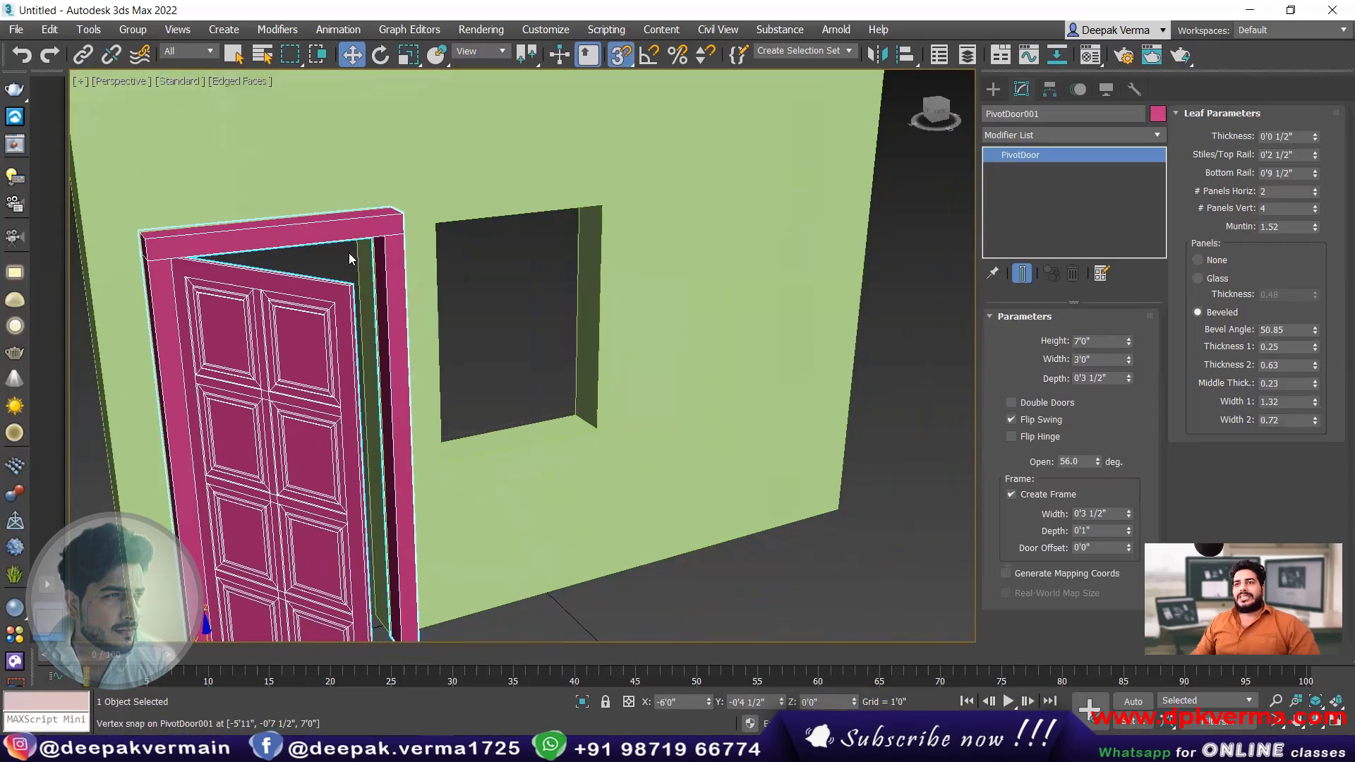
{"action": "middle_click_drag", "start_coordinate": [349, 258], "coordinate": [307, 224], "text": "alt"}
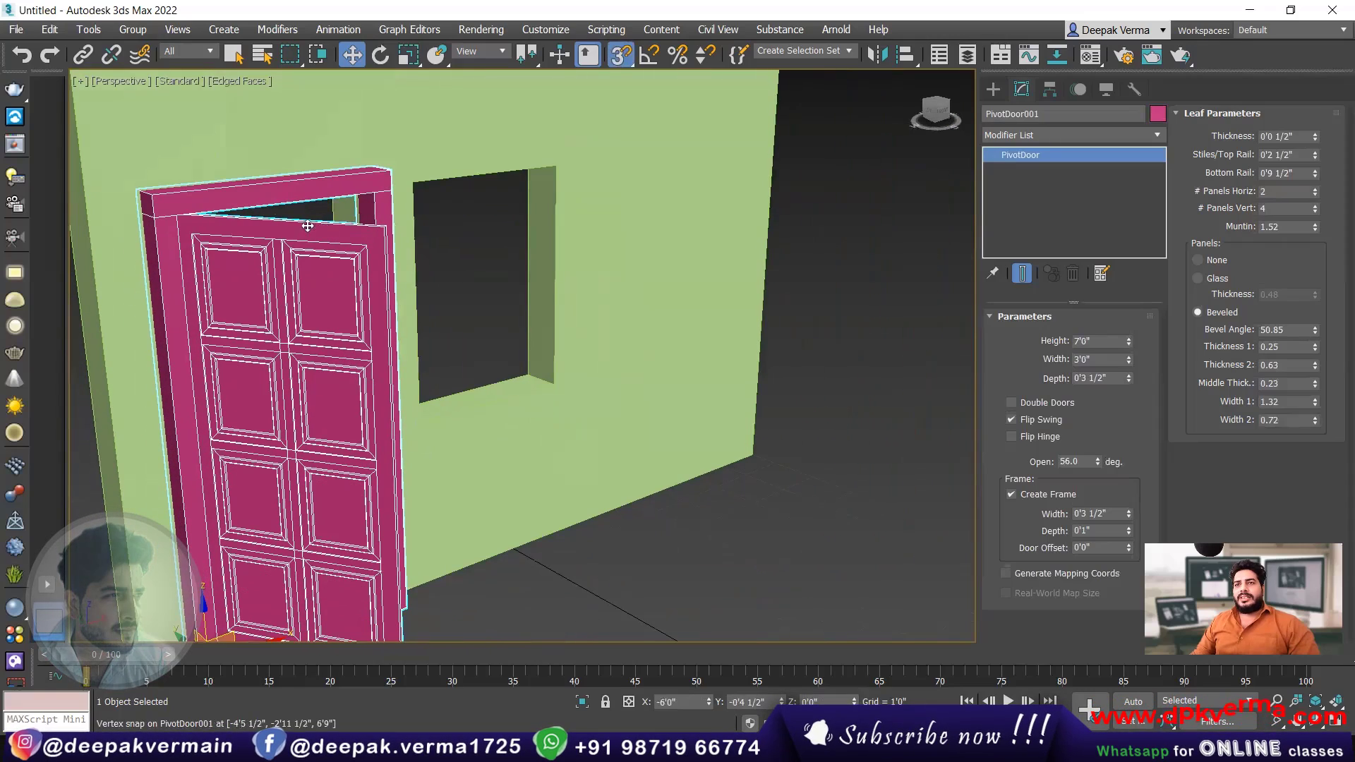
- Turn the pivot door's Create Frame option off and back on
{"action": "left_click", "coordinate": [1043, 496]}
{"action": "middle_click_drag", "start_coordinate": [367, 367], "coordinate": [286, 346], "text": "alt"}
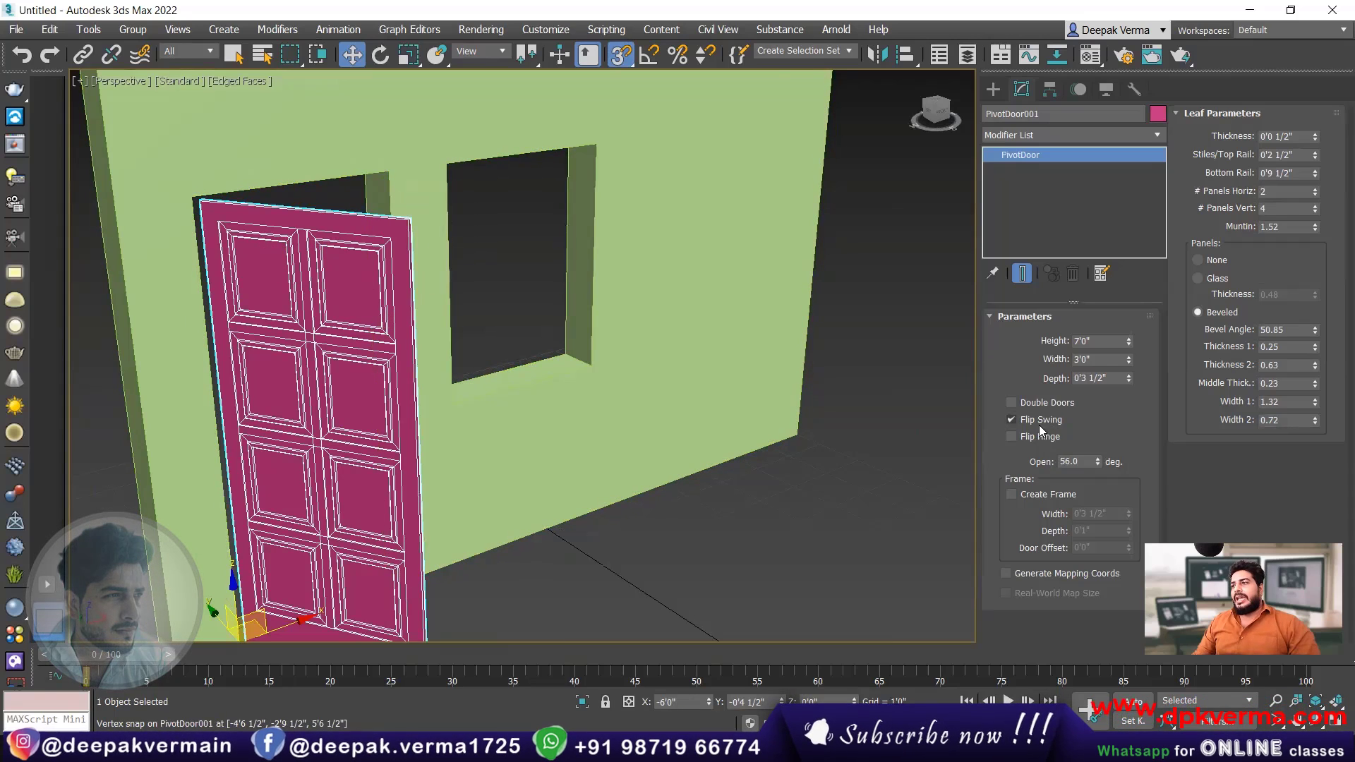
{"action": "left_click", "coordinate": [1038, 499]}
- Move the pivot door along X out of the opening to about X 14'7 1/2", clear of the wall
{"action": "scroll", "coordinate": [266, 398], "scroll_direction": "down", "scroll_amount": 3}
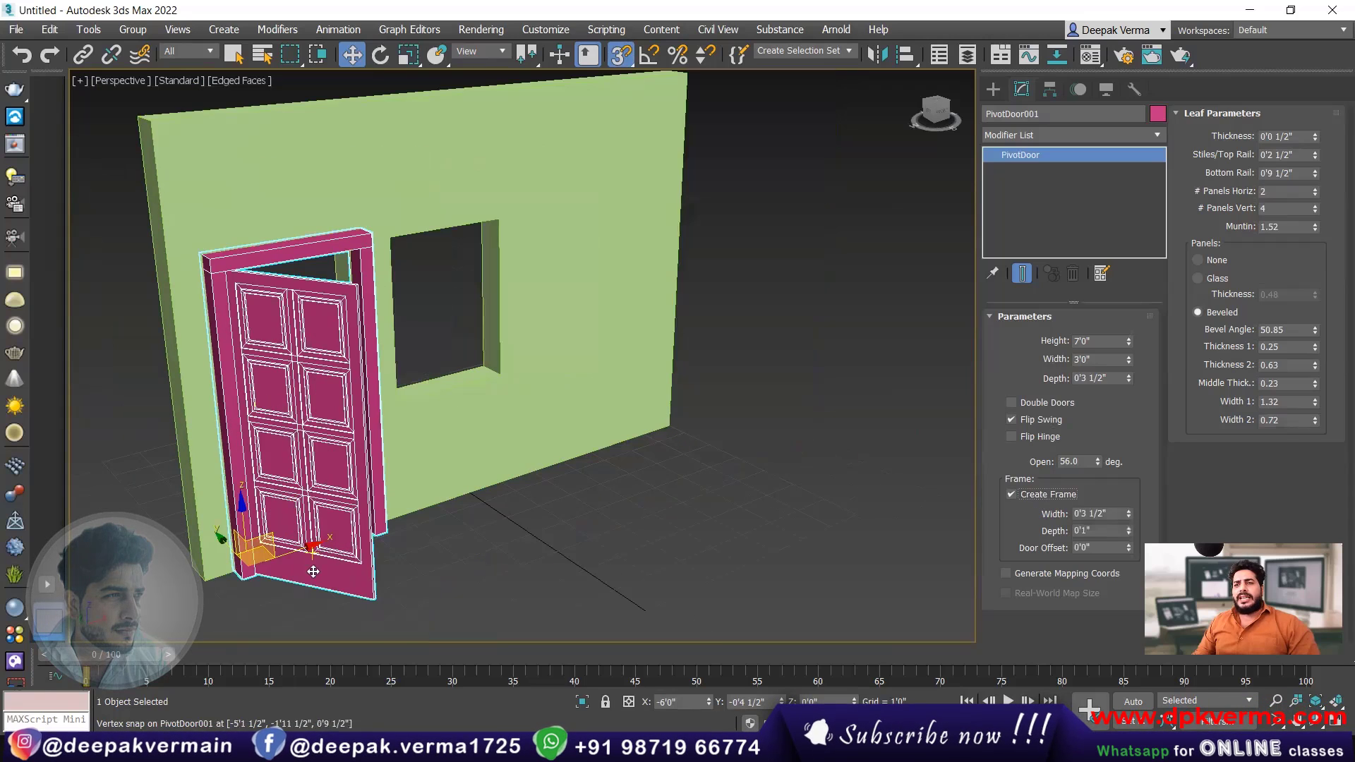
{"action": "middle_click_drag", "start_coordinate": [282, 492], "coordinate": [251, 464]}
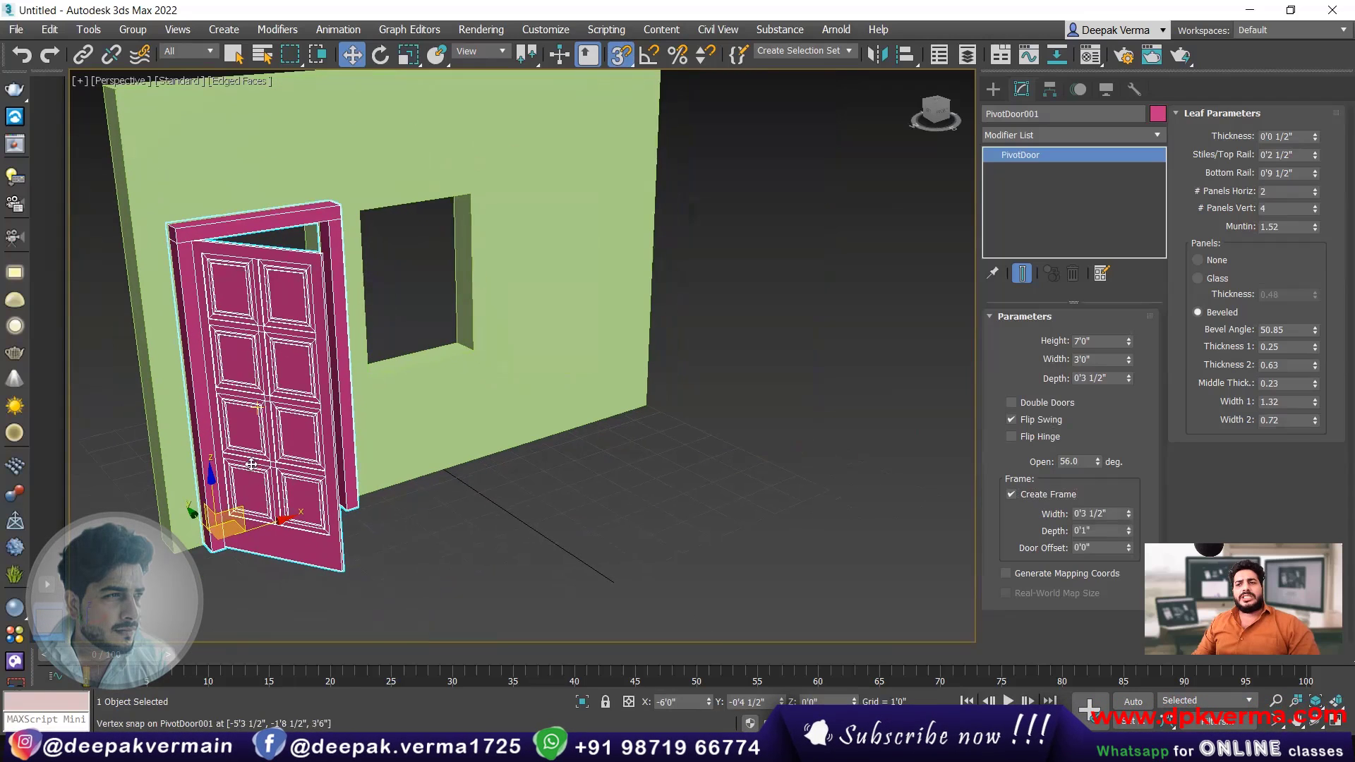
{"action": "left_click_drag", "start_coordinate": [281, 519], "coordinate": [872, 379]}
{"action": "middle_click_drag", "start_coordinate": [207, 332], "coordinate": [263, 295]}
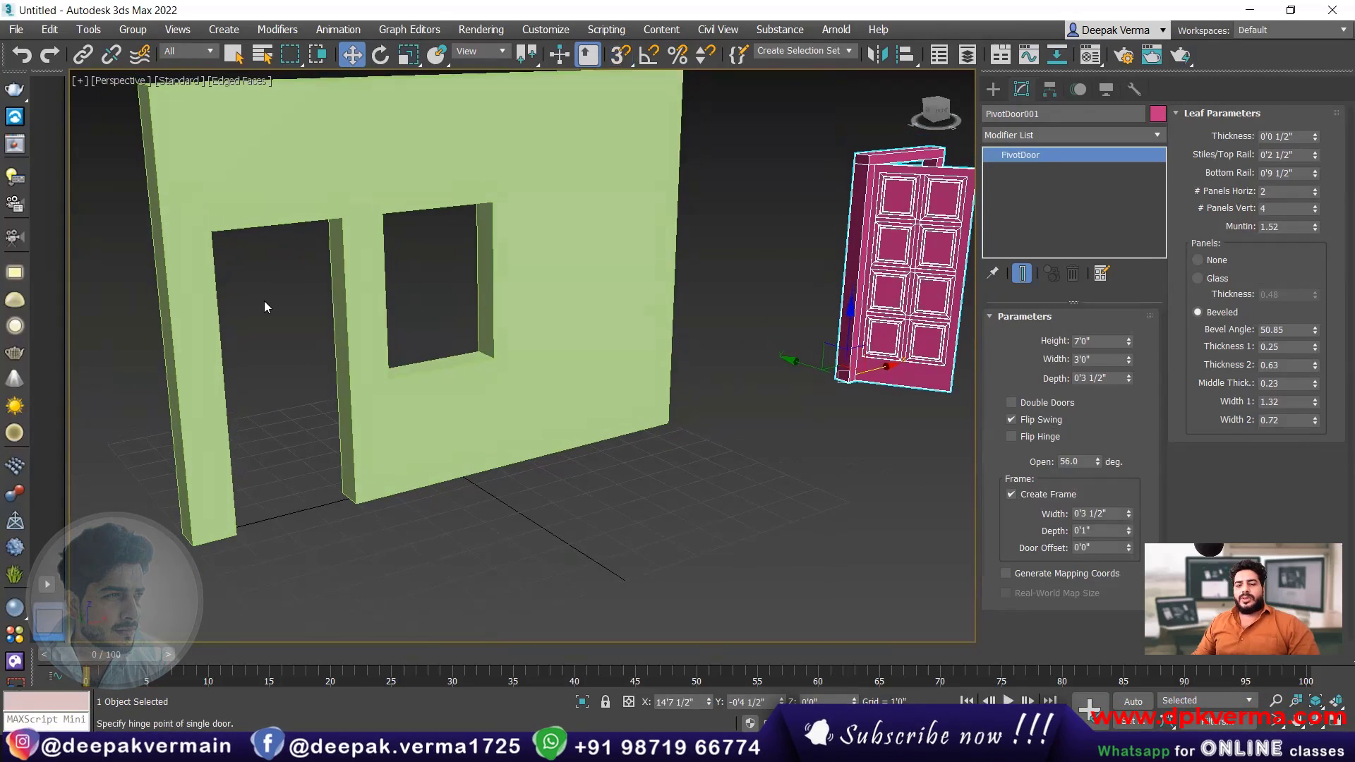
- Reactivate 3D snapping and check that Vertex is the active snap type
{"action": "left_click", "coordinate": [623, 55]}
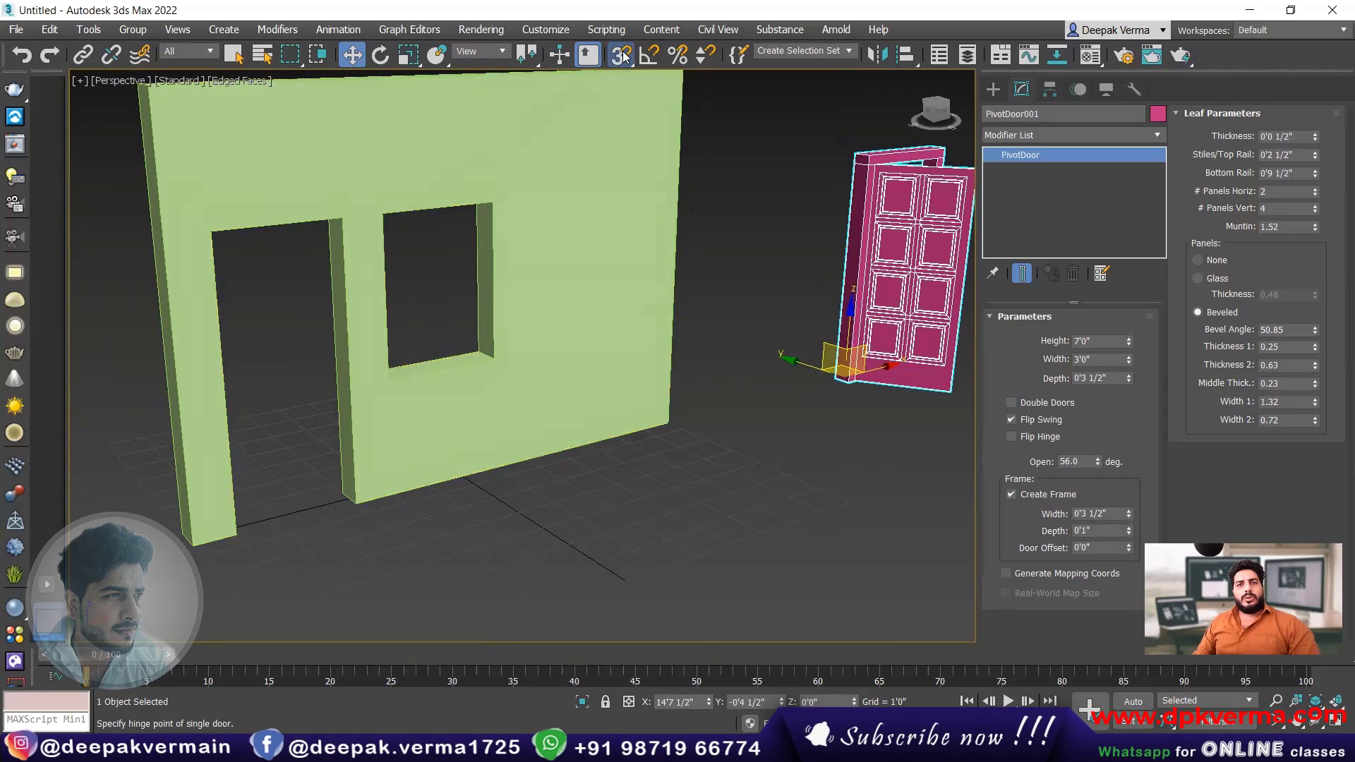
{"action": "right_click", "coordinate": [624, 57]}
{"action": "left_click", "coordinate": [541, 353]}
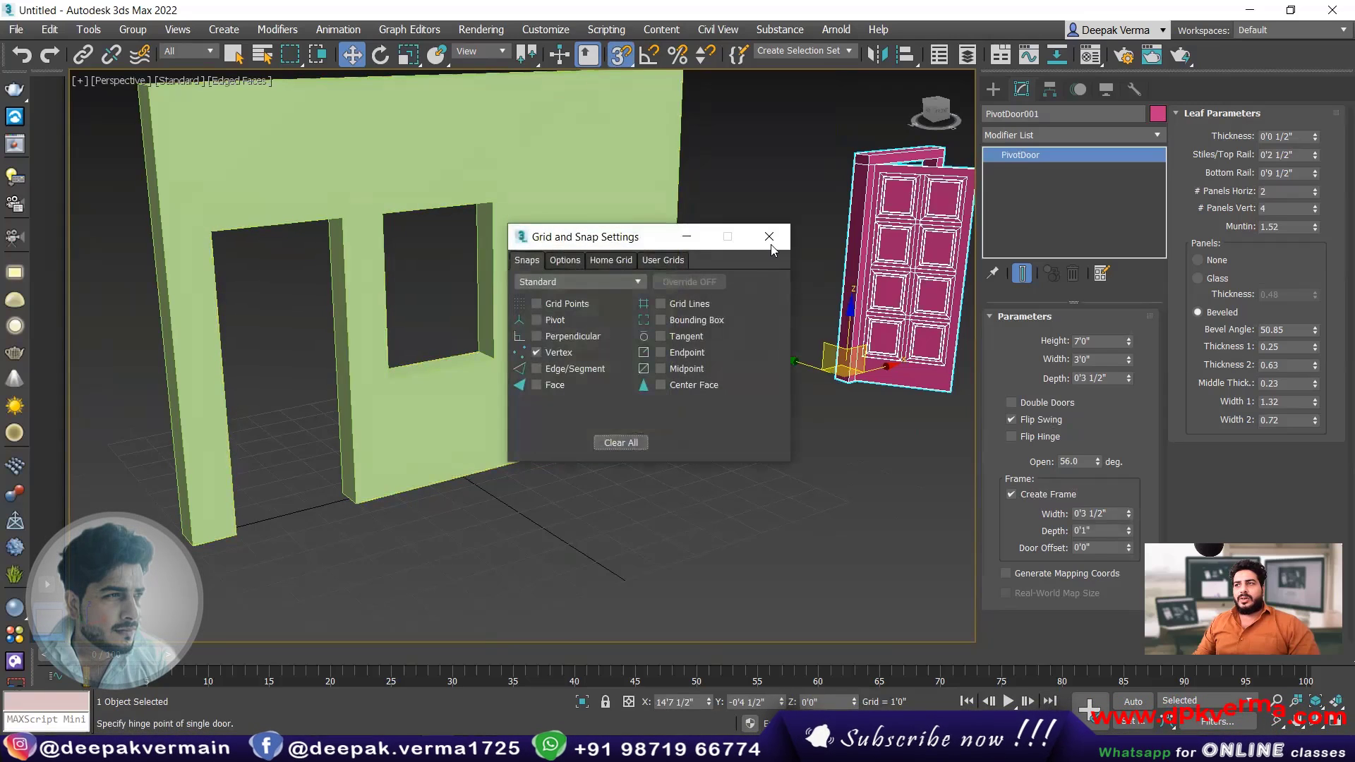
{"action": "left_click", "coordinate": [775, 239]}
- Create a new pivot door snapped to the wall opening's corners, 3' wide, 0'9" deep and 7' high
{"action": "left_click", "coordinate": [993, 89]}
{"action": "left_click", "coordinate": [1025, 201]}
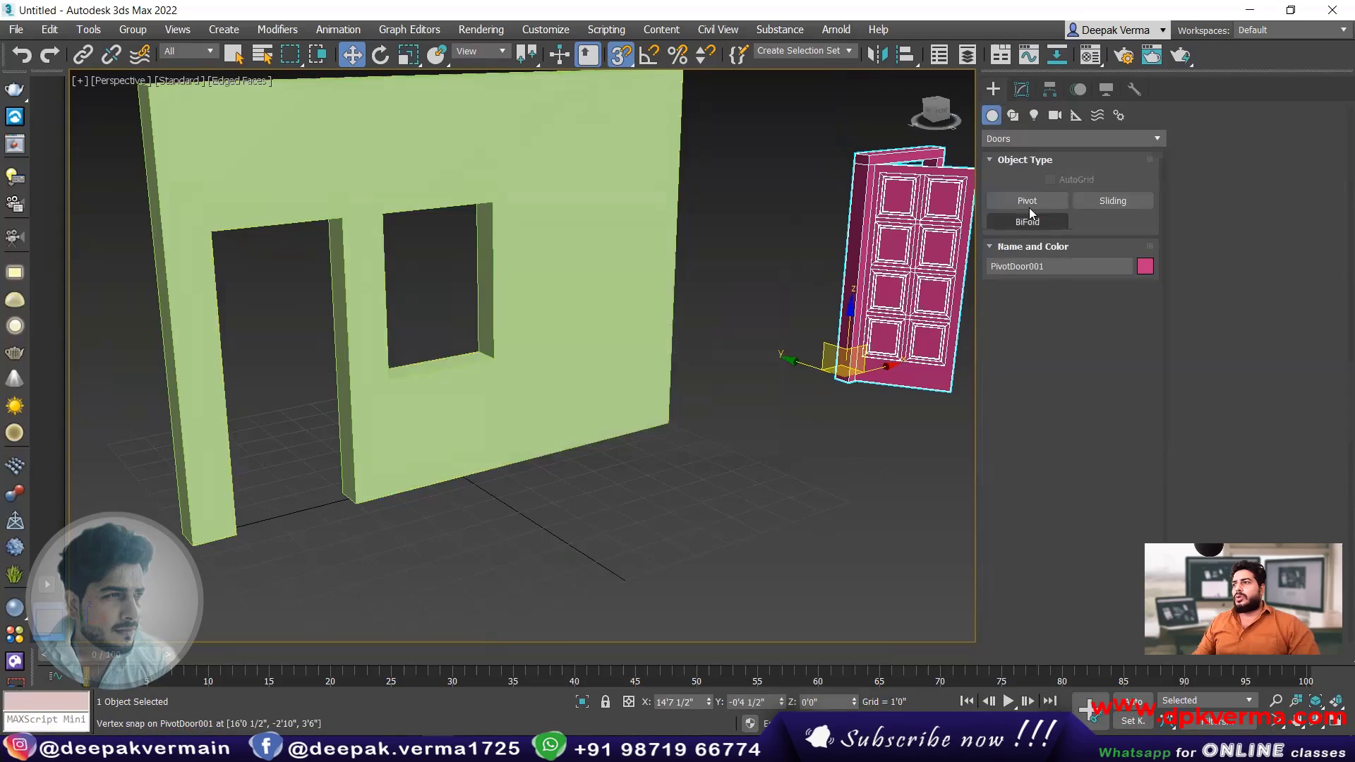
{"action": "middle_click_drag", "start_coordinate": [313, 510], "coordinate": [325, 518], "text": "alt"}
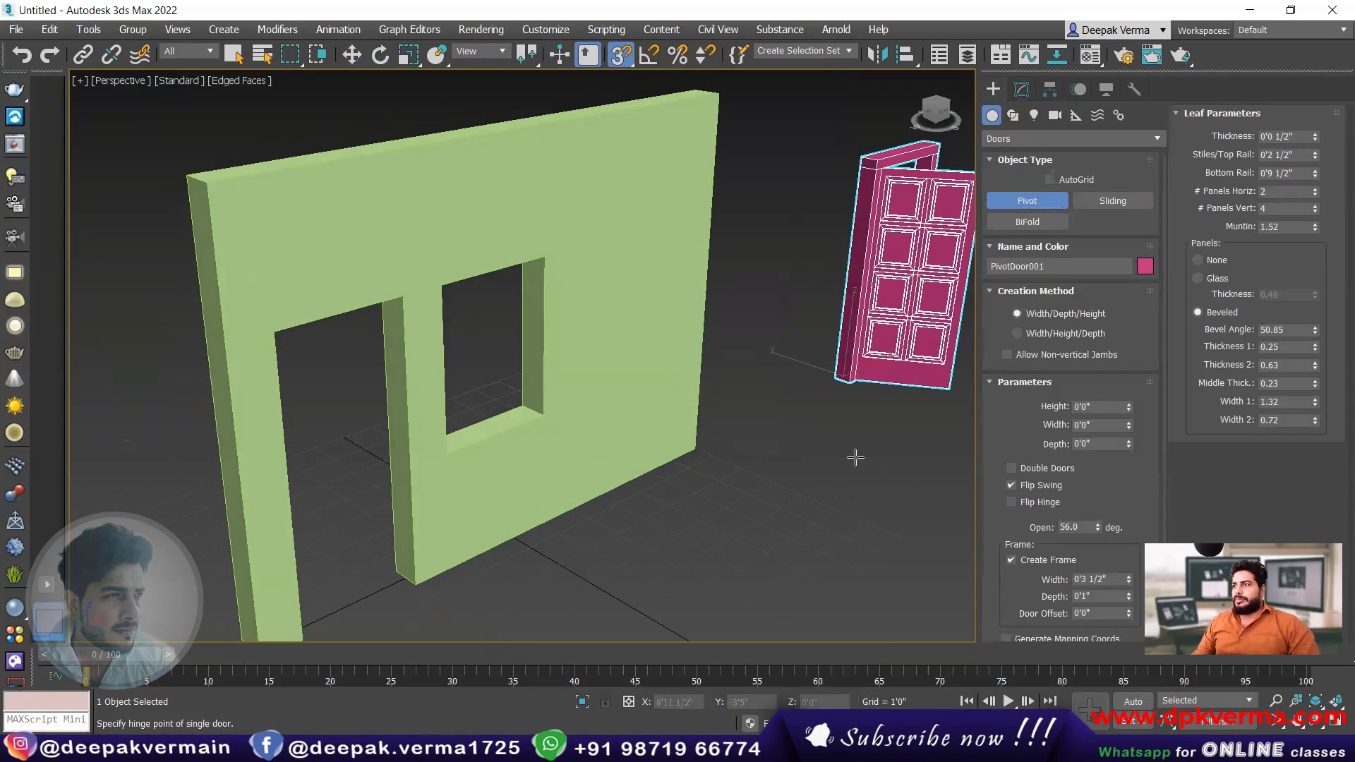
{"action": "middle_click_drag", "start_coordinate": [576, 430], "coordinate": [553, 367]}
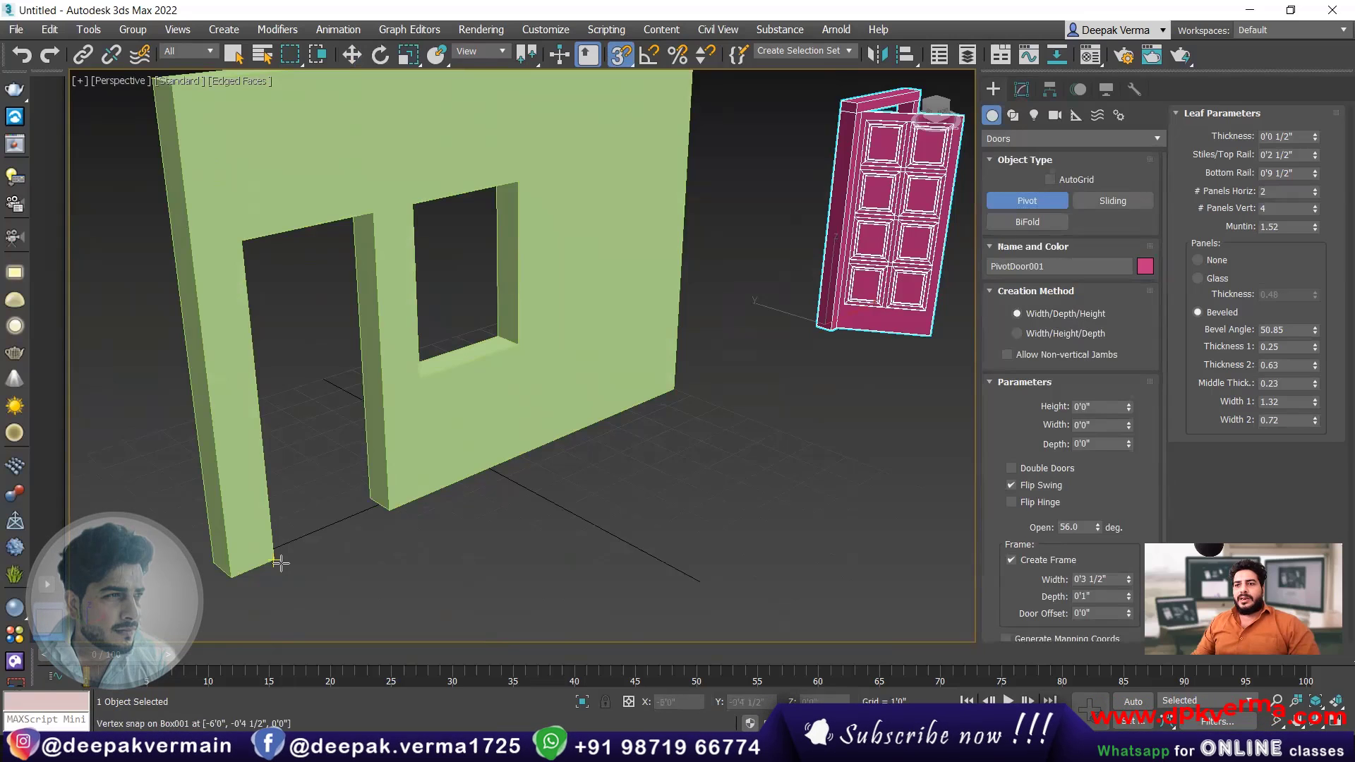
{"action": "left_click_drag", "start_coordinate": [275, 561], "coordinate": [388, 511]}
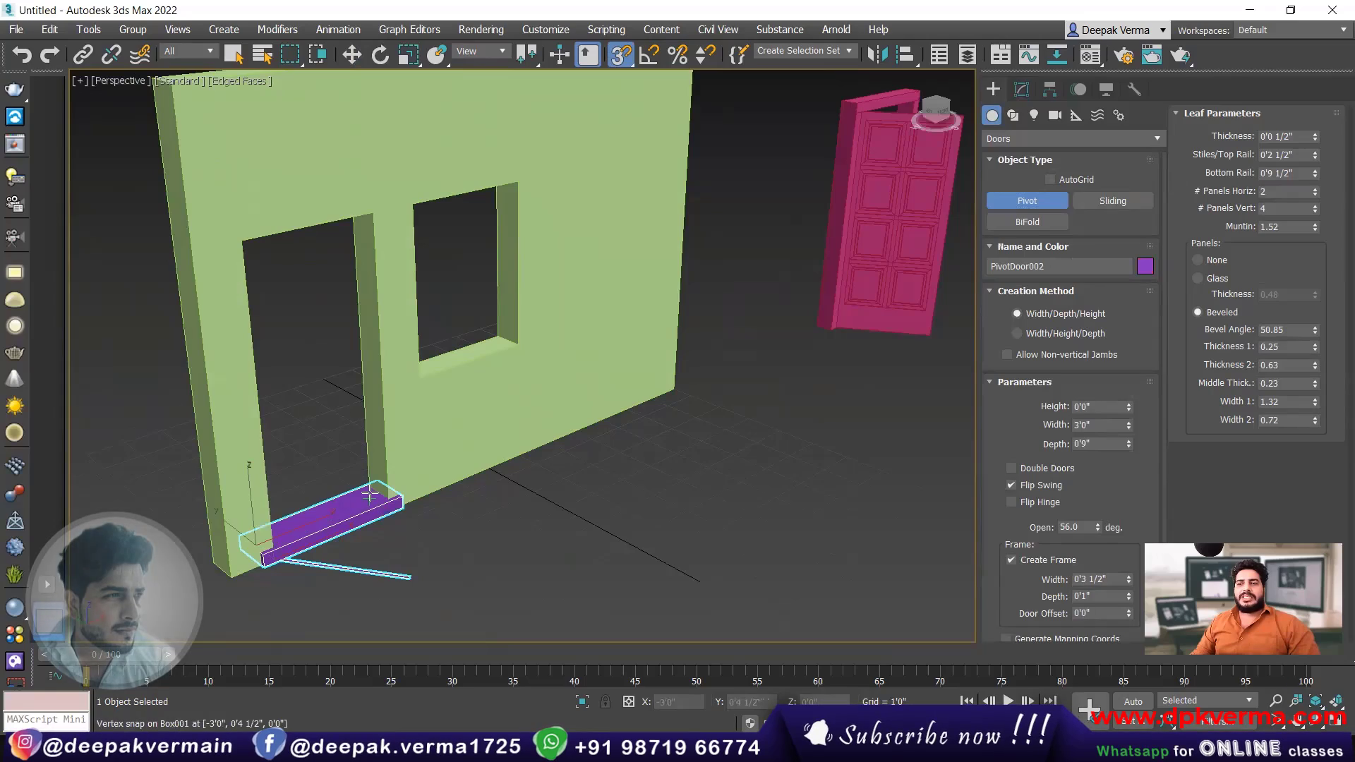
{"action": "left_click", "coordinate": [371, 494]}
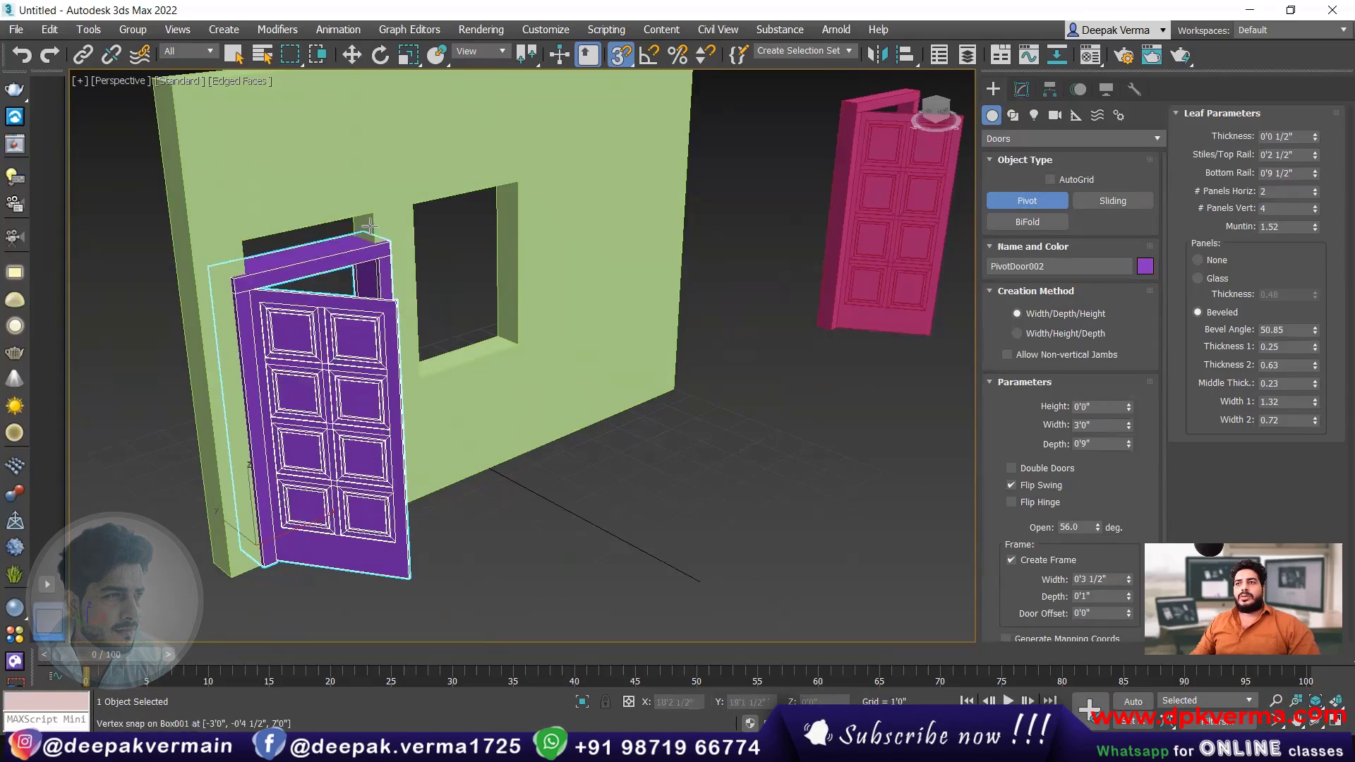
{"action": "left_click", "coordinate": [409, 321]}
{"action": "middle_click_drag", "start_coordinate": [409, 322], "coordinate": [356, 360], "text": "alt"}
{"action": "scroll", "coordinate": [357, 360], "scroll_direction": "up", "scroll_amount": 3}
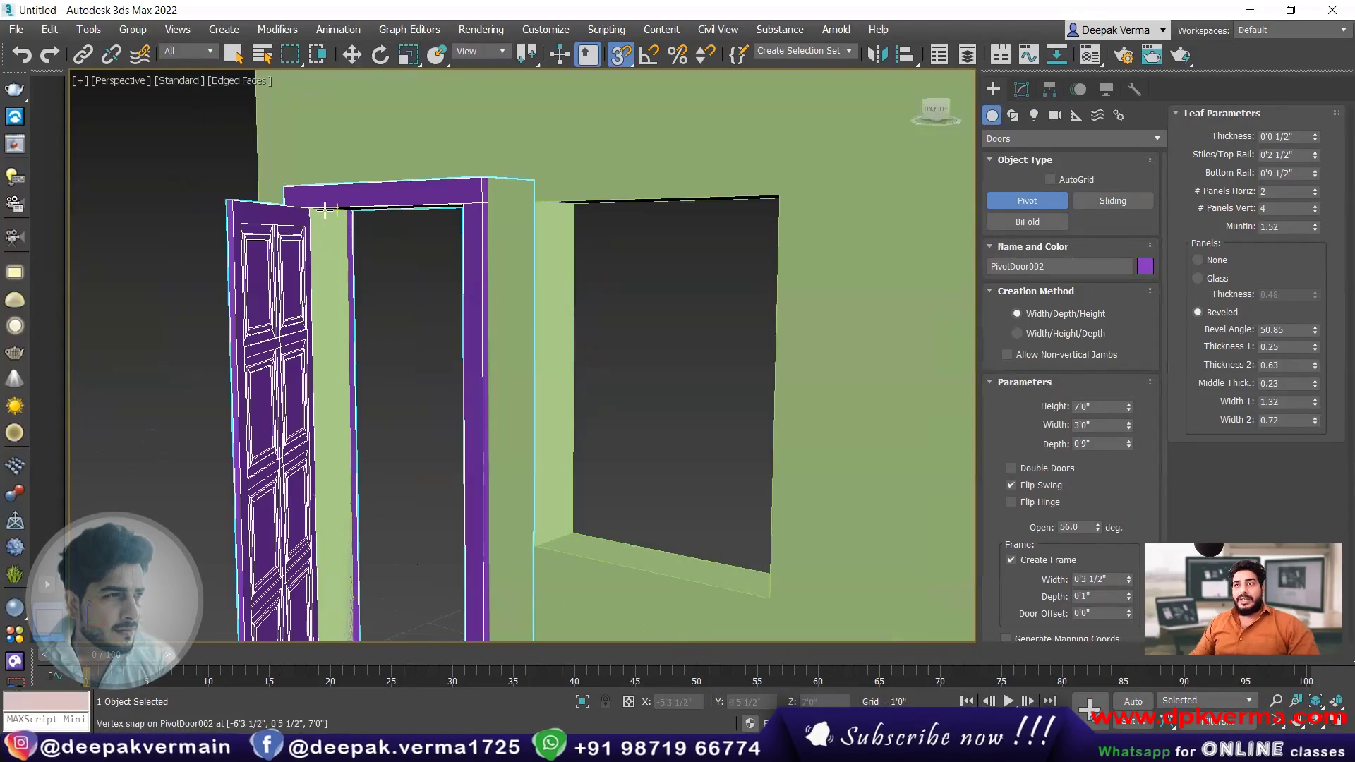
{"action": "scroll", "coordinate": [378, 363], "scroll_direction": "down", "scroll_amount": 4}
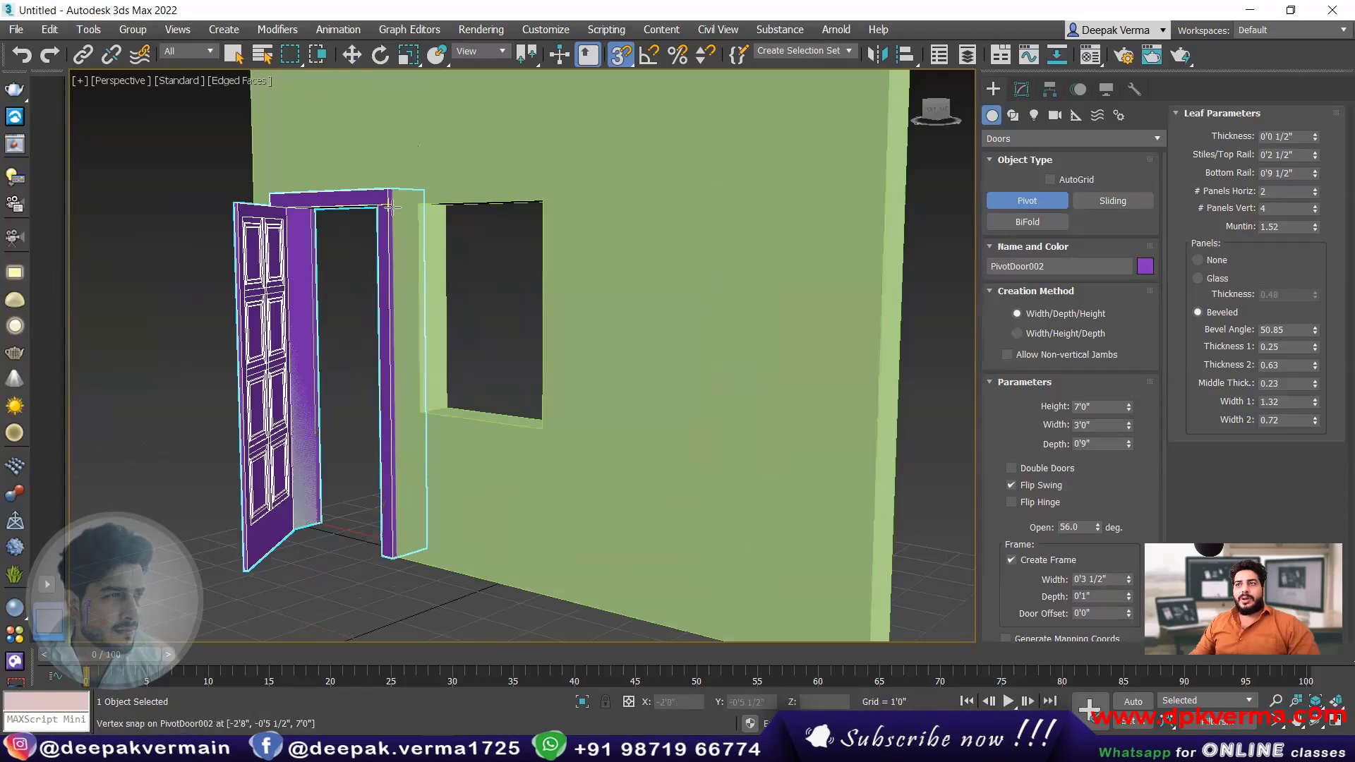
{"action": "middle_click_drag", "start_coordinate": [413, 289], "coordinate": [399, 485], "text": "alt"}
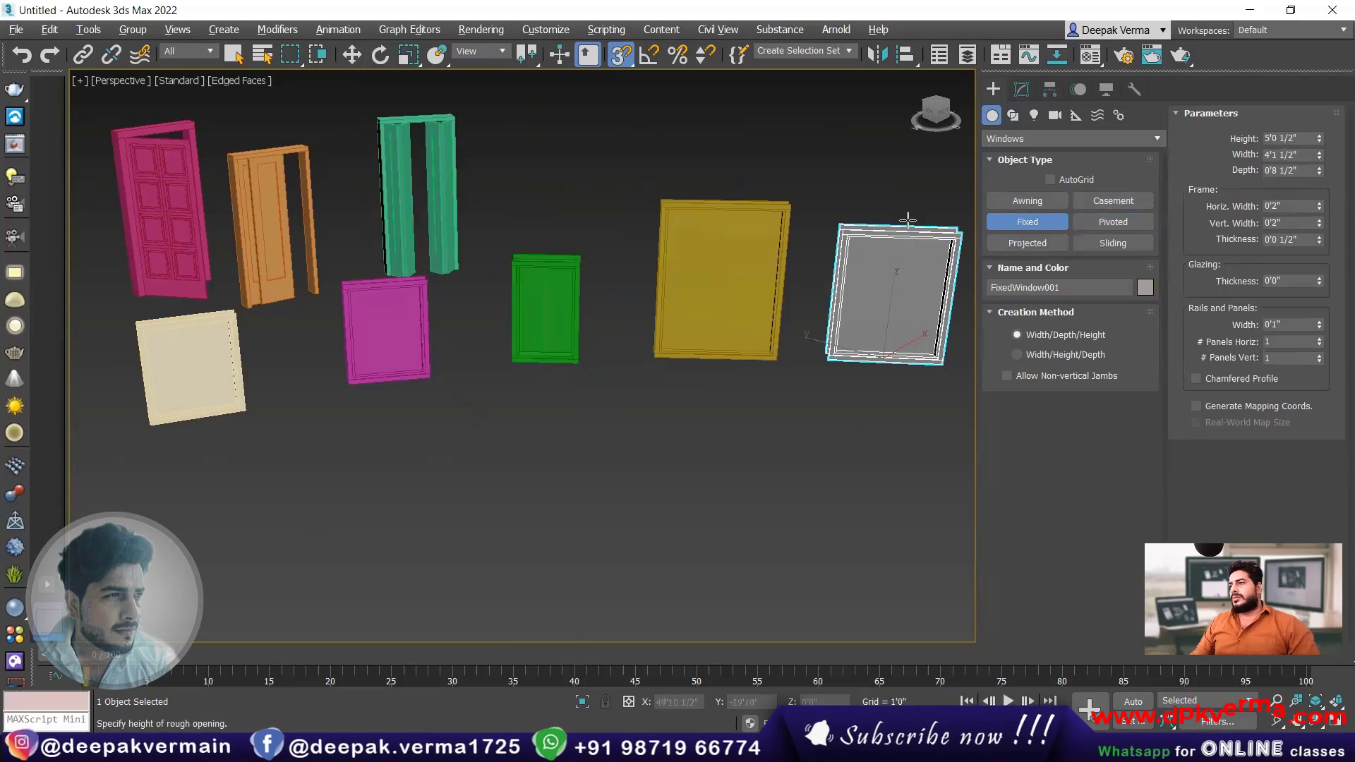
- Finish the fixed window at about 5'7 1/2" high and draw a projected window about 3'7 1/2" wide beside it
{"action": "left_click", "coordinate": [907, 206]}
{"action": "middle_click_drag", "start_coordinate": [963, 311], "coordinate": [670, 282]}
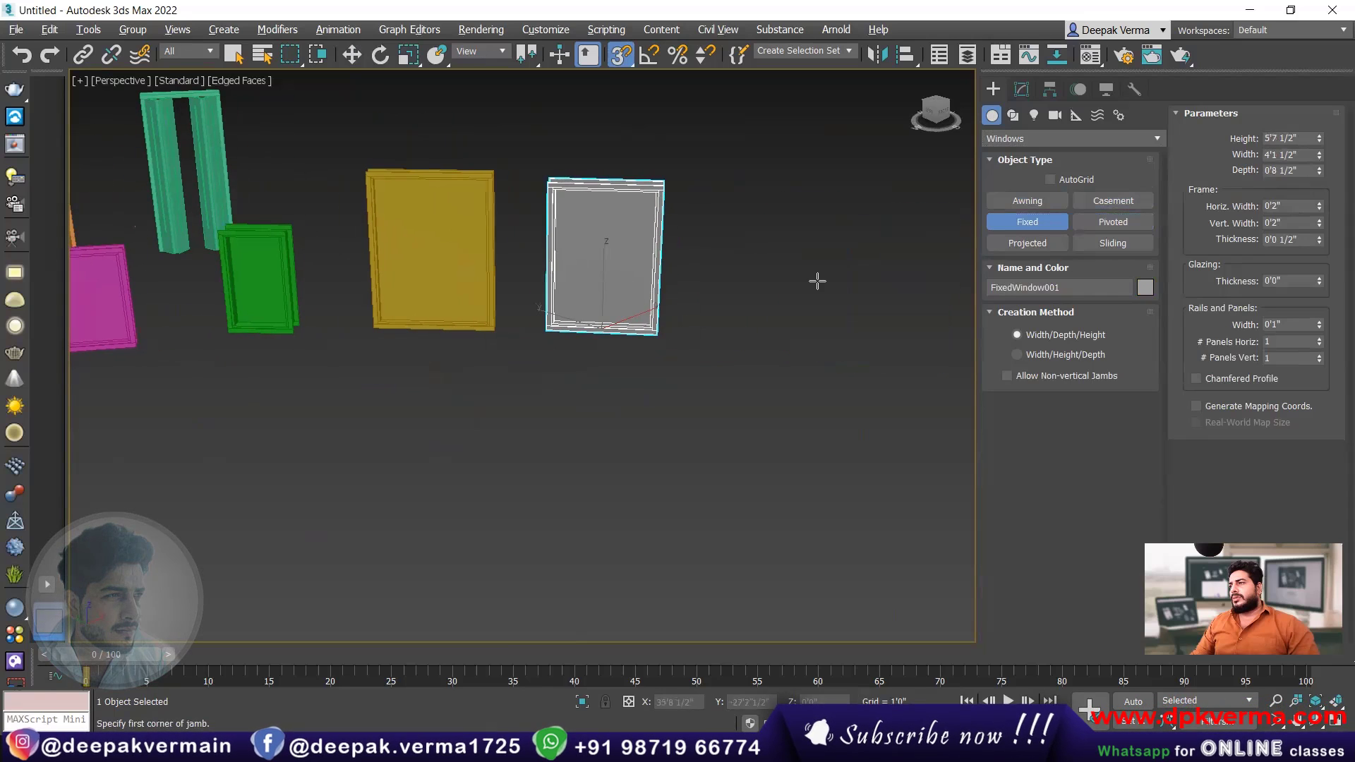
{"action": "left_click", "coordinate": [1026, 247]}
{"action": "left_click_drag", "start_coordinate": [735, 322], "coordinate": [833, 335]}
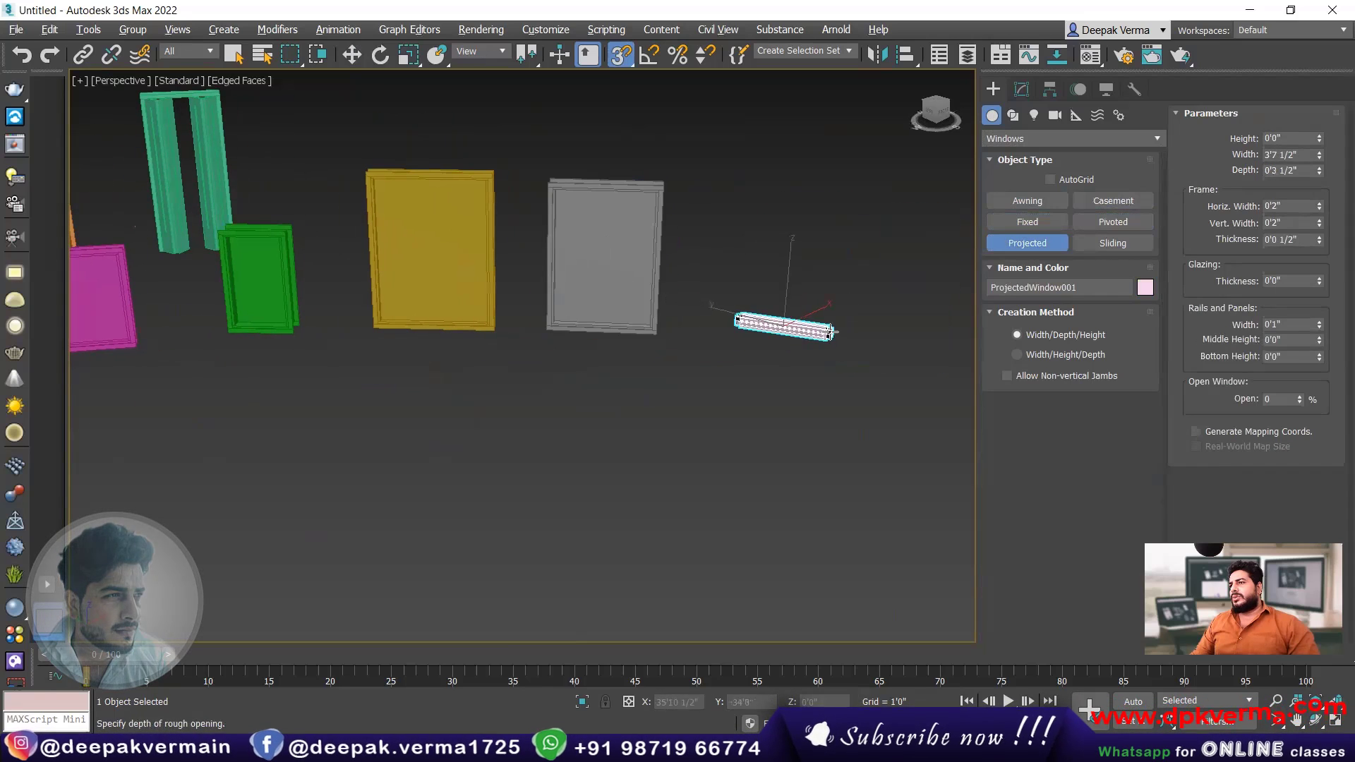
{"action": "left_click", "coordinate": [837, 328]}
{"action": "left_click", "coordinate": [812, 164]}
- Draw a sliding window beside the projected one, about 3'7" wide, 0'10 1/2" deep and 6'3" high
{"action": "left_click", "coordinate": [1113, 243]}
{"action": "middle_click_drag", "start_coordinate": [962, 340], "coordinate": [786, 324]}
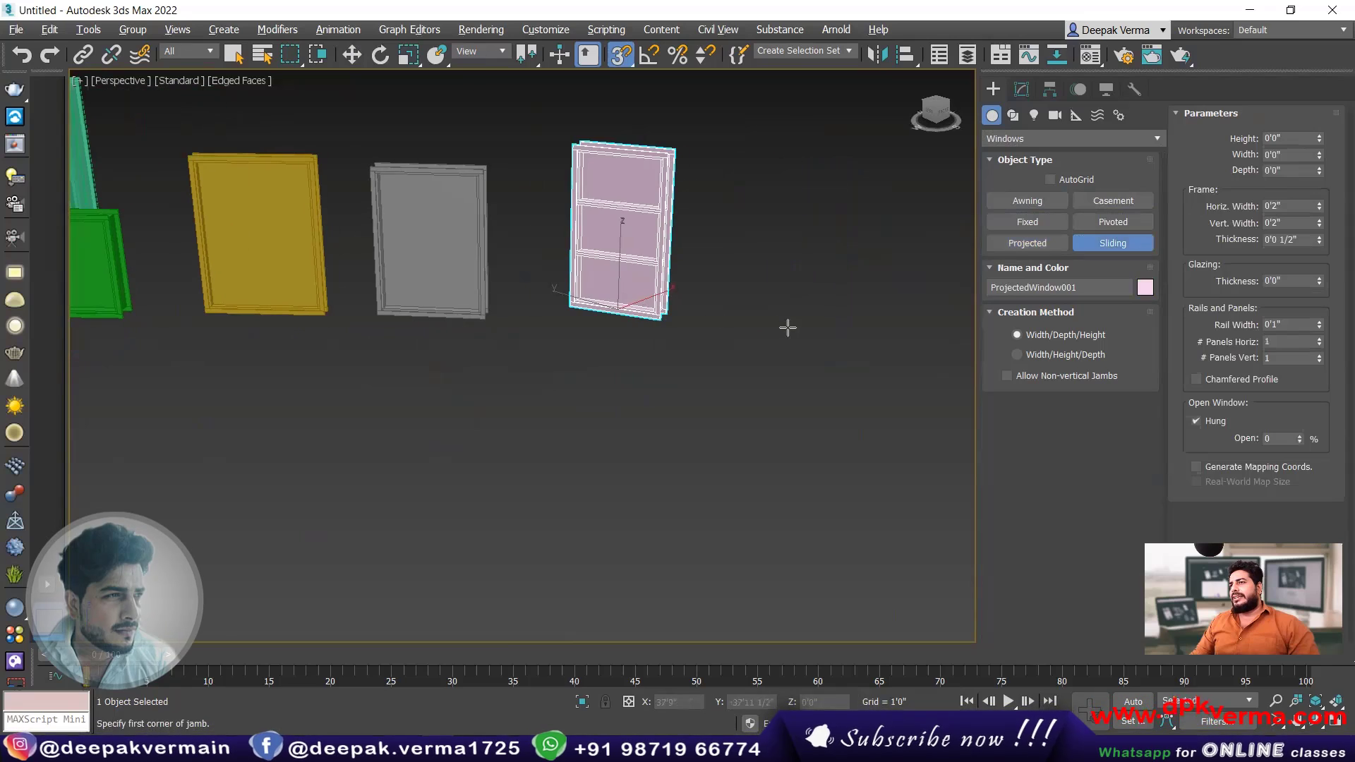
{"action": "left_click_drag", "start_coordinate": [752, 322], "coordinate": [854, 333]}
{"action": "left_click", "coordinate": [840, 297]}
{"action": "left_click", "coordinate": [822, 109]}
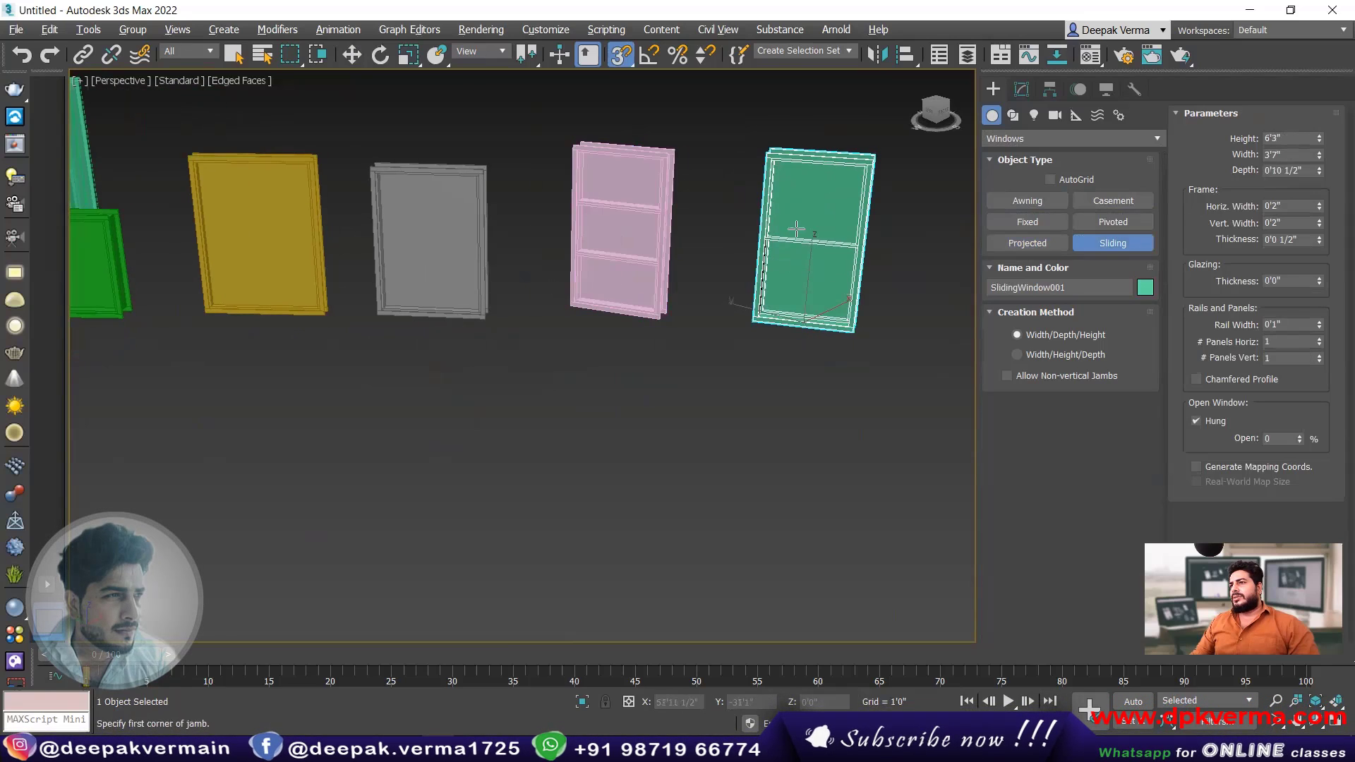
- Select the cream awning window and set its opening to 61%
{"action": "scroll", "coordinate": [795, 231], "scroll_direction": "down", "scroll_amount": 5}
{"action": "middle_click_drag", "start_coordinate": [395, 321], "coordinate": [636, 338]}
{"action": "scroll", "coordinate": [512, 328], "scroll_direction": "up", "scroll_amount": 3}
{"action": "key", "text": "w"}
{"action": "left_click", "coordinate": [516, 328]}
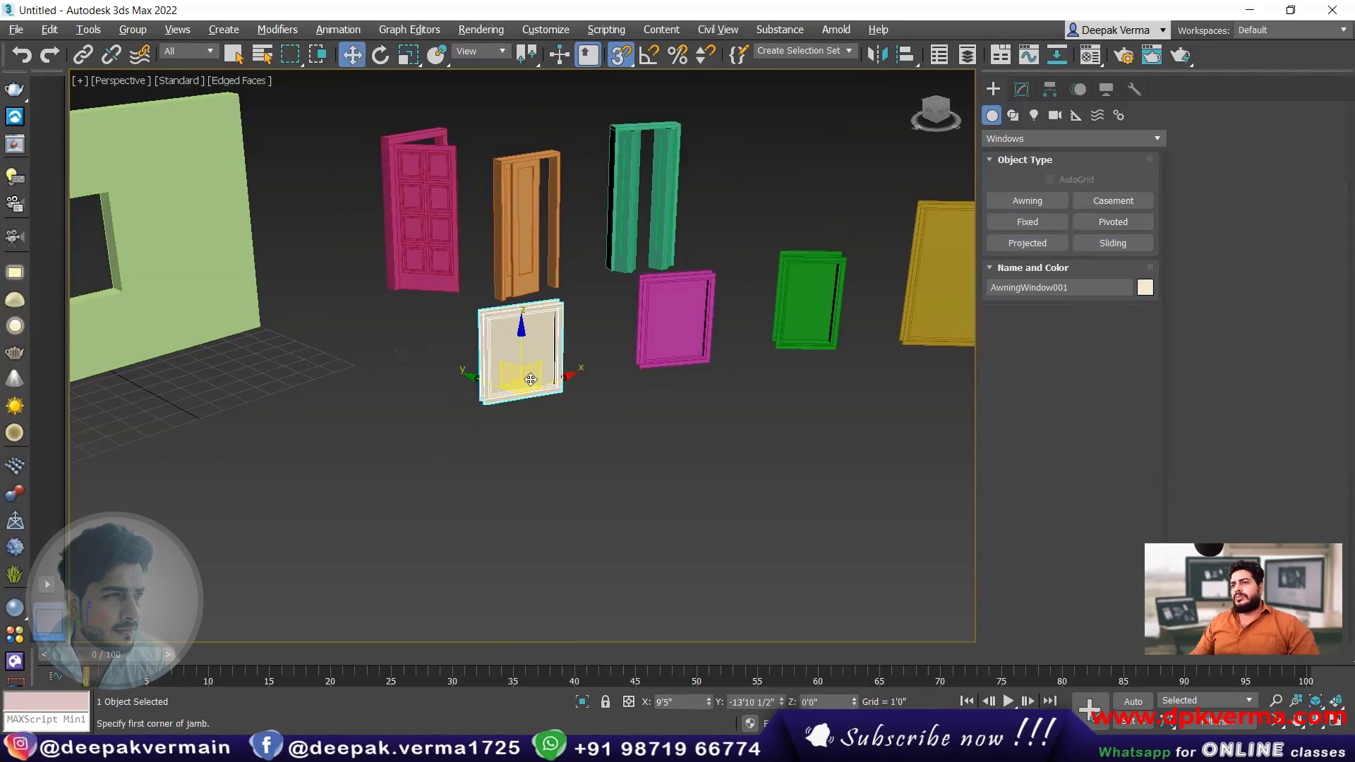
{"action": "scroll", "coordinate": [511, 381], "scroll_direction": "up", "scroll_amount": 4}
{"action": "left_click", "coordinate": [1021, 89]}
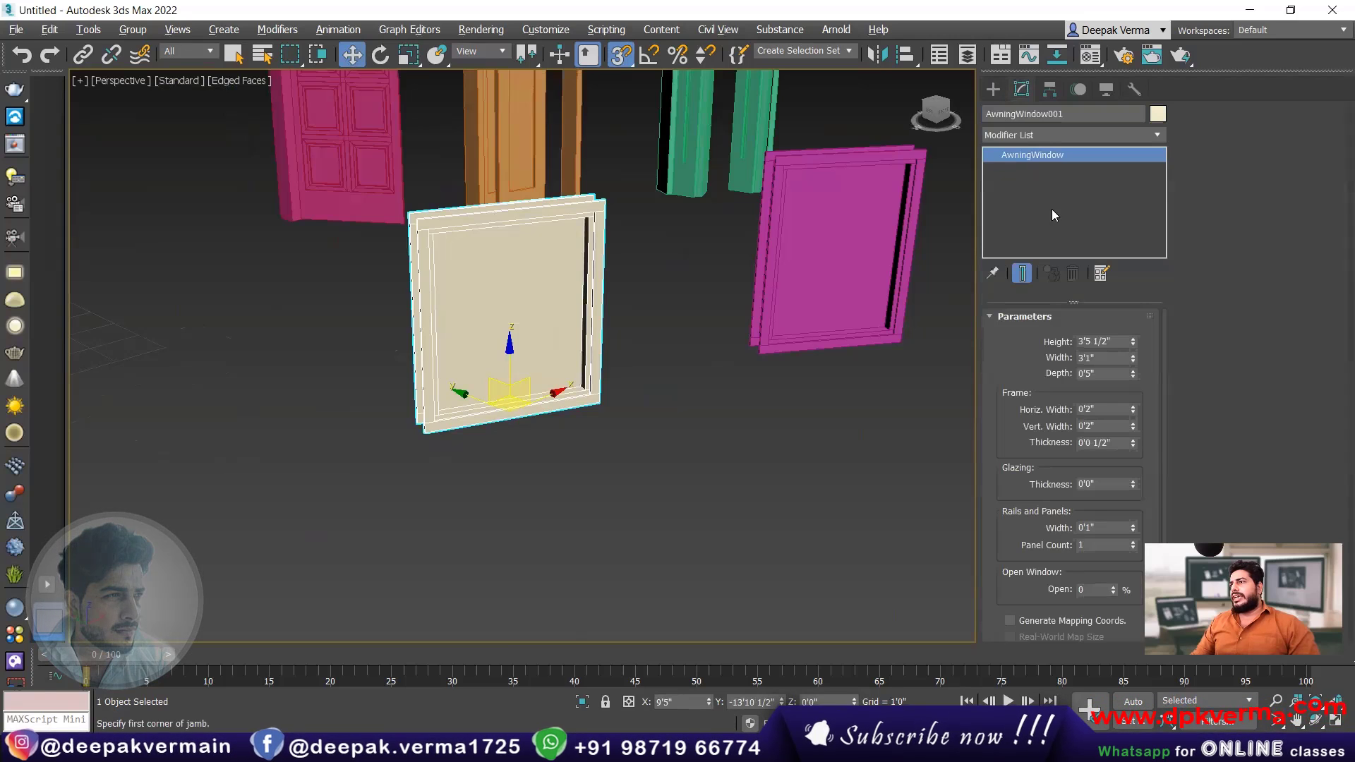
{"action": "left_click_drag", "start_coordinate": [1113, 593], "coordinate": [1122, 545]}
{"action": "middle_click_drag", "start_coordinate": [630, 406], "coordinate": [619, 385], "text": "alt"}
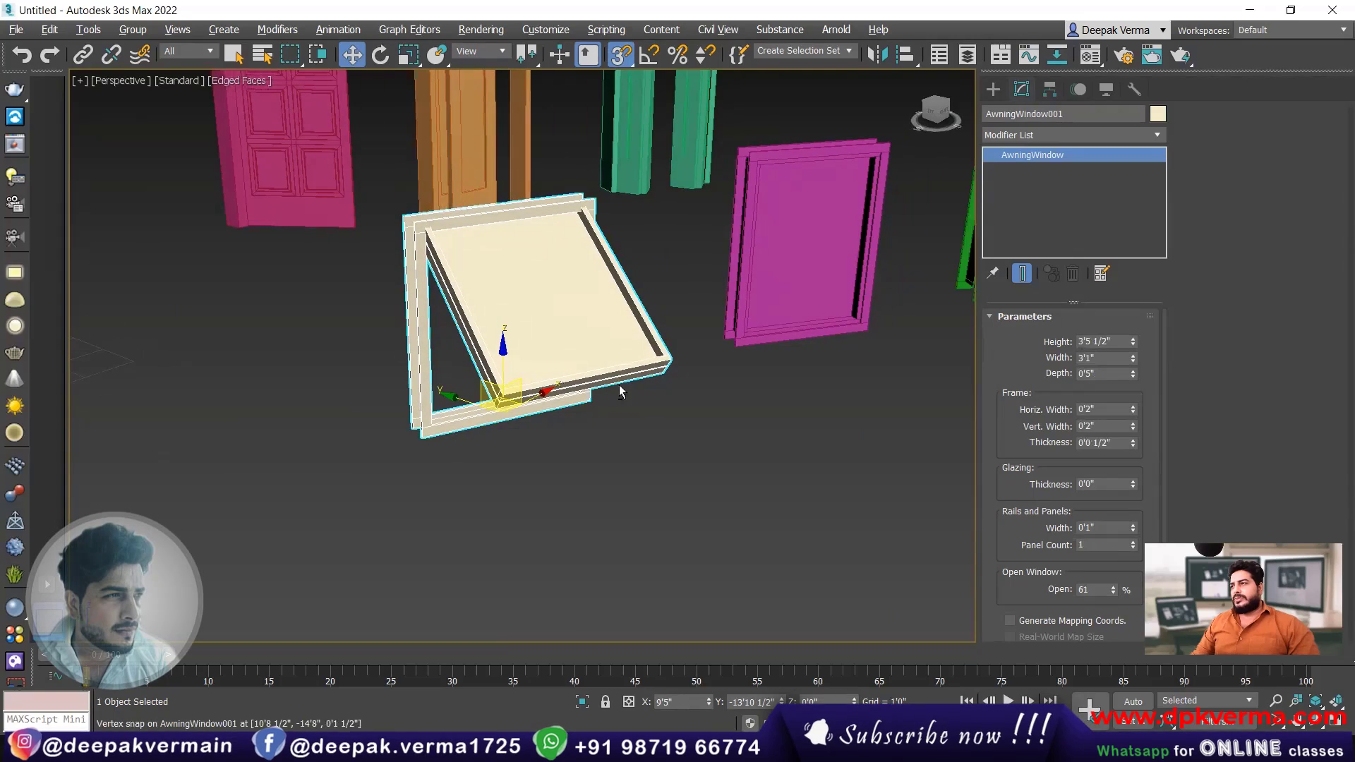
- Set the awning window's height to 3'7 1/2", width to 3'3" and depth to 0'1 1/2", and try its frame and glazing thickness
{"action": "left_click_drag", "start_coordinate": [1133, 343], "coordinate": [1126, 414]}
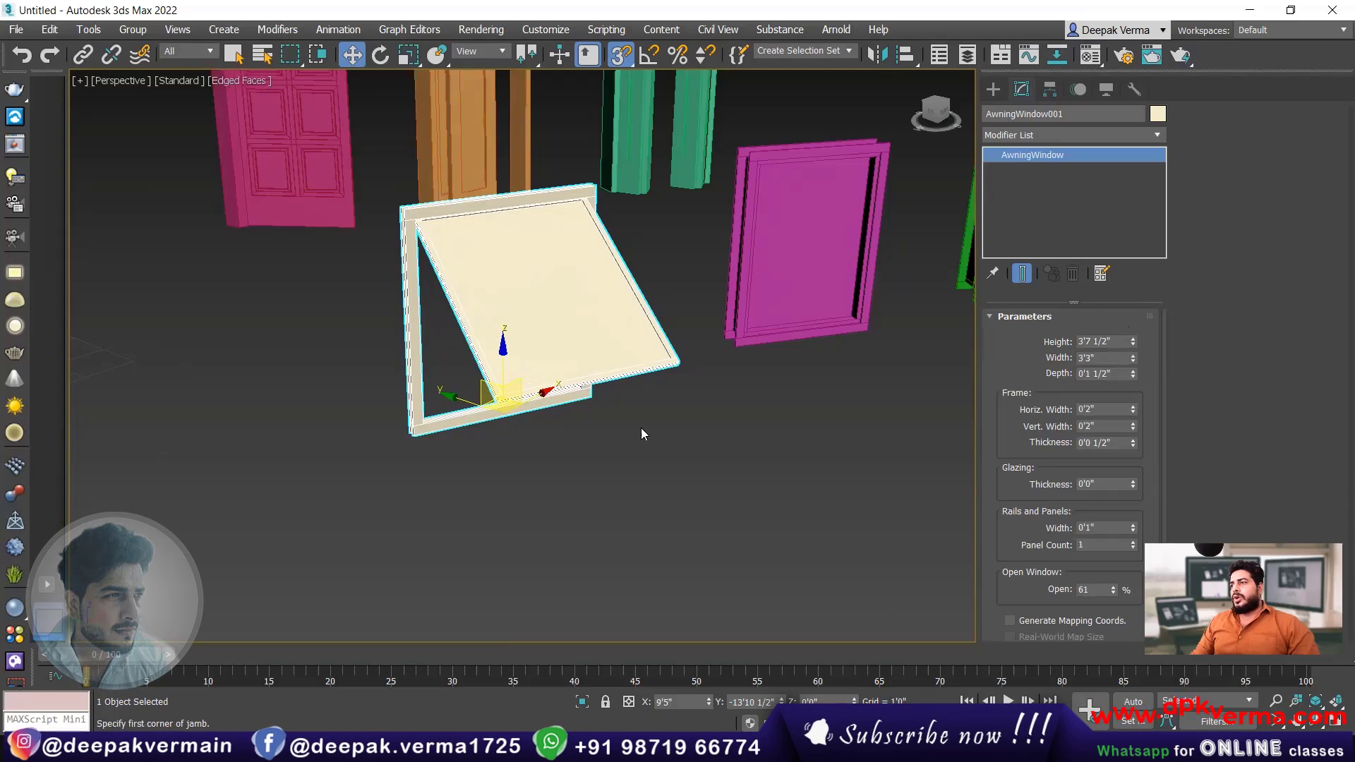
{"action": "scroll", "coordinate": [641, 428], "scroll_direction": "up", "scroll_amount": 4}
{"action": "mouse_move", "coordinate": [1132, 410]}
{"action": "left_mouse_down"}
{"action": "mouse_move", "coordinate": [1135, 348]}
{"action": "mouse_move", "coordinate": [1092, 139]}
{"action": "mouse_move", "coordinate": [1095, 393]}
{"action": "mouse_move", "coordinate": [1134, 417]}
{"action": "mouse_move", "coordinate": [1138, 399]}
{"action": "mouse_move", "coordinate": [1131, 435]}
{"action": "left_mouse_up"}
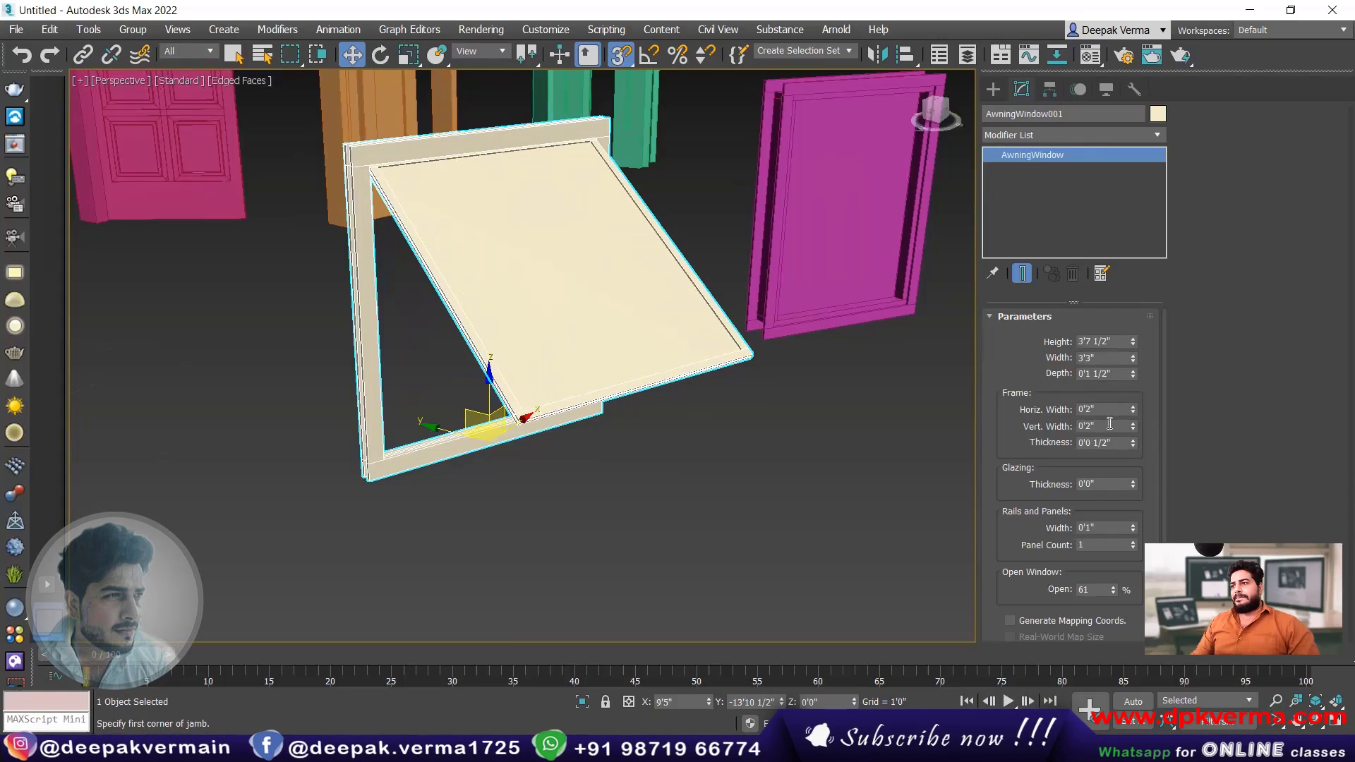
{"action": "mouse_move", "coordinate": [1134, 486]}
{"action": "left_mouse_down"}
{"action": "mouse_move", "coordinate": [1123, 426]}
{"action": "mouse_move", "coordinate": [1132, 474]}
{"action": "left_mouse_up"}
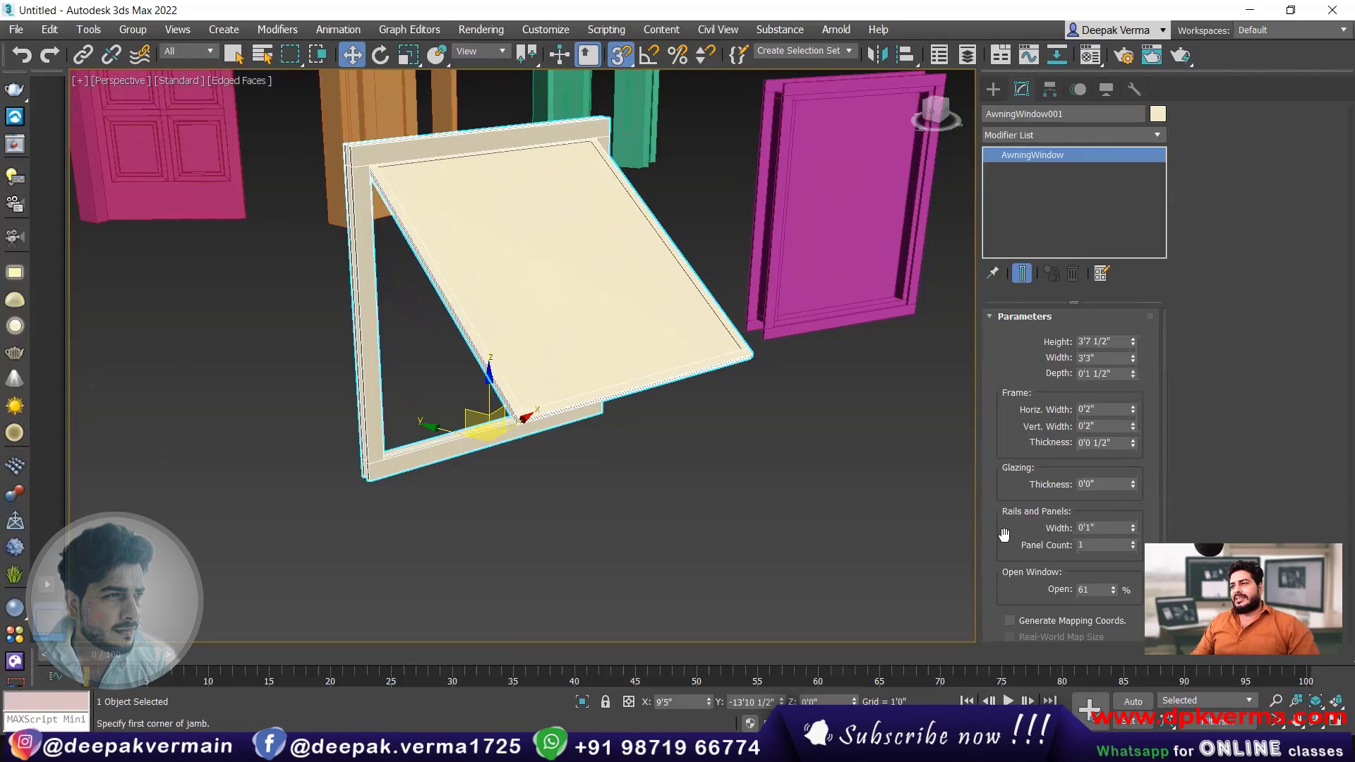
- Give the awning window three panels with a 0'1 1/2" rail width and a 64% opening
{"action": "left_click", "coordinate": [1133, 543]}
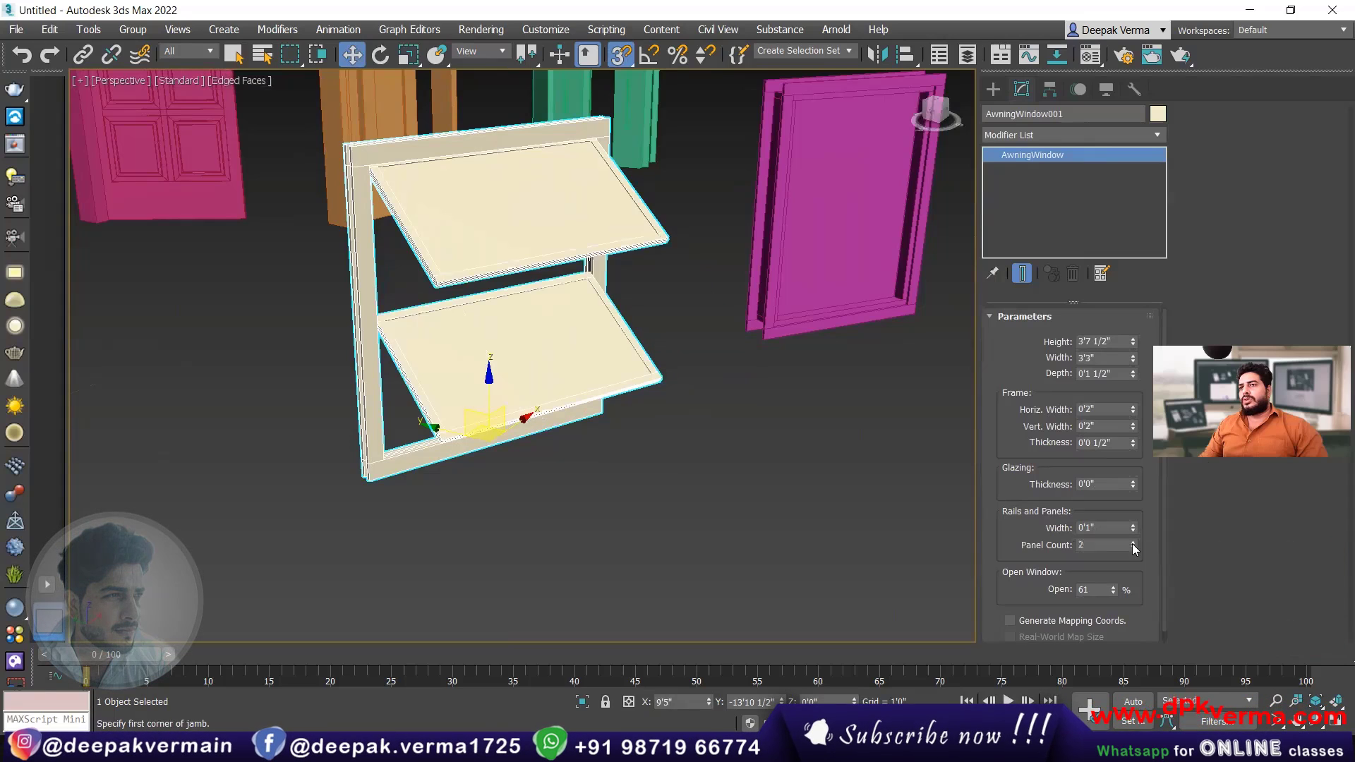
{"action": "left_click", "coordinate": [1133, 544]}
{"action": "left_click_drag", "start_coordinate": [1133, 528], "coordinate": [1106, 592]}
- Change the magenta casement window to 42% open, 0'1" deep, 0'2 1/2" horizontal frame width and two casements
{"action": "middle_click_drag", "start_coordinate": [713, 372], "coordinate": [418, 404]}
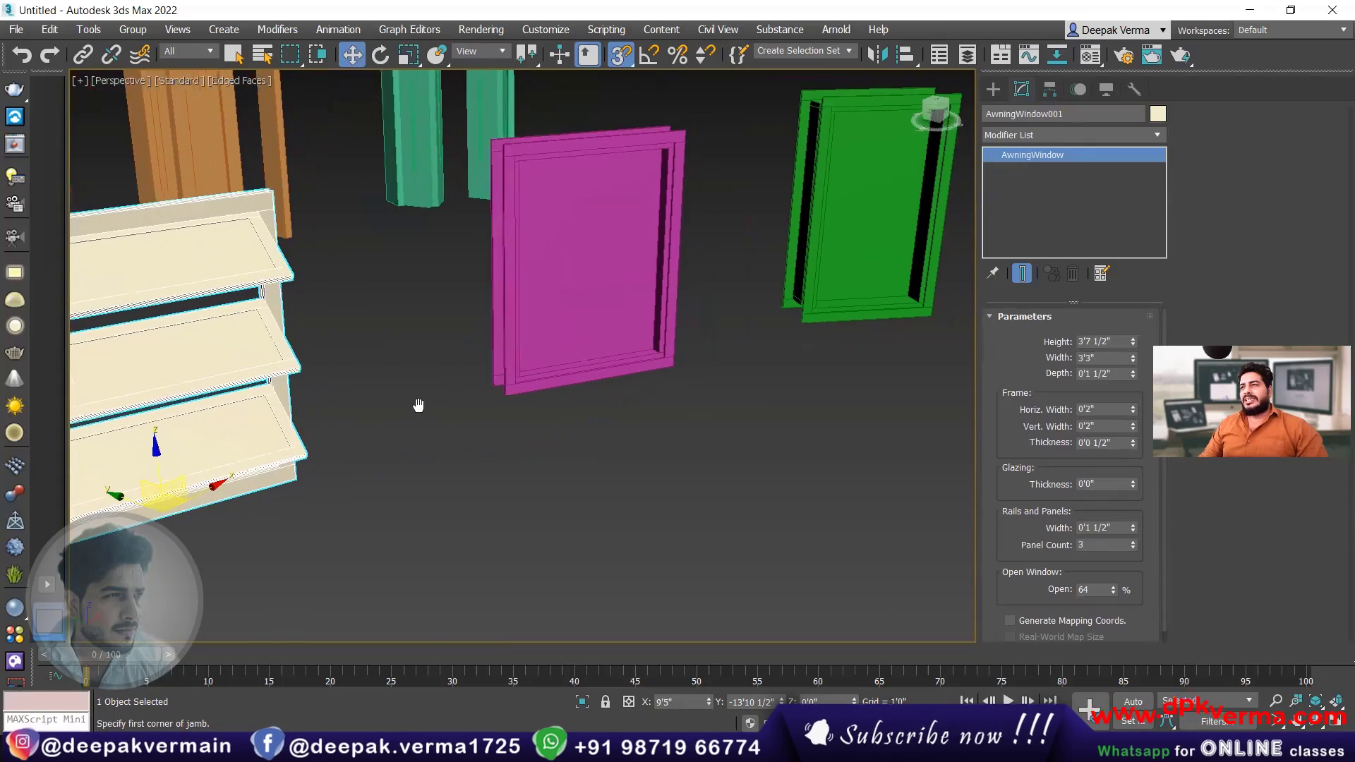
{"action": "left_click", "coordinate": [548, 323]}
{"action": "middle_click_drag", "start_coordinate": [548, 323], "coordinate": [561, 326], "text": "alt"}
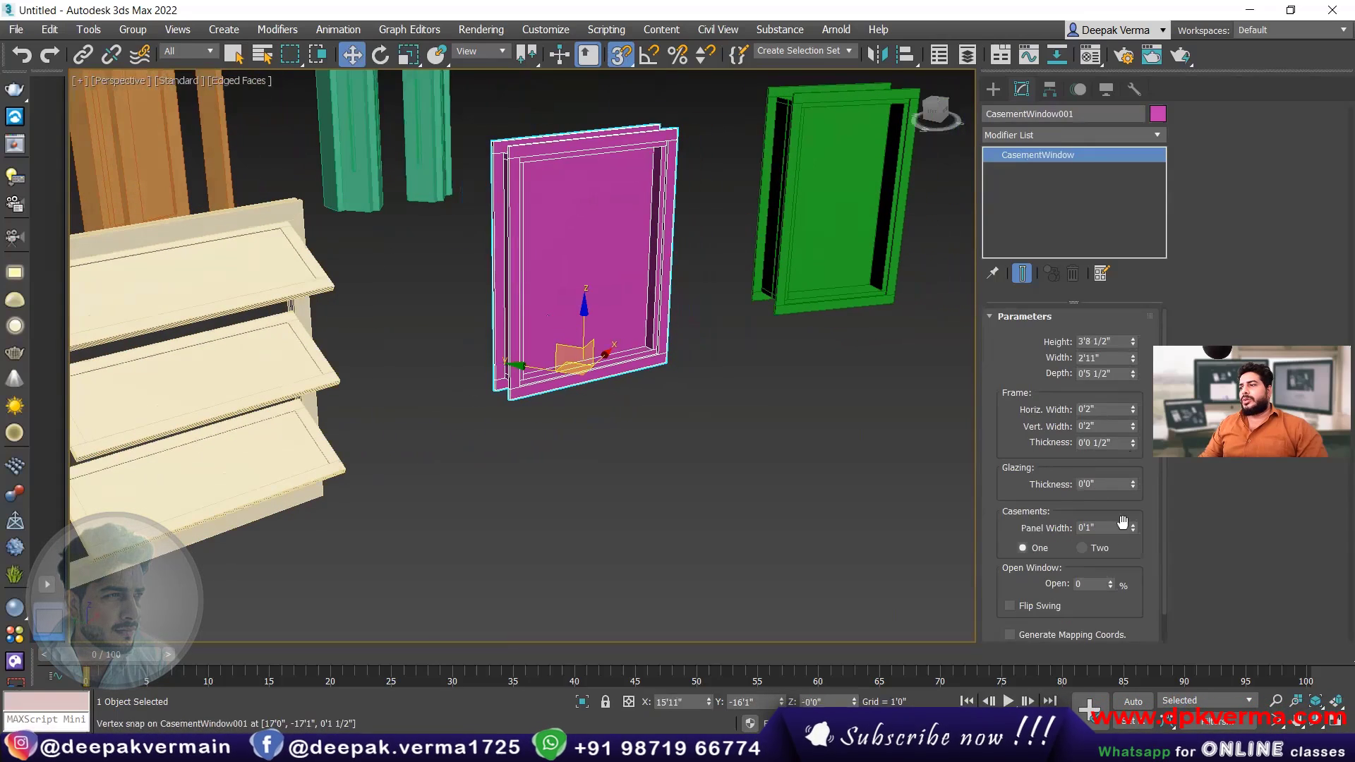
{"action": "left_click_drag", "start_coordinate": [1113, 583], "coordinate": [1115, 550]}
{"action": "right_click", "coordinate": [1133, 375]}
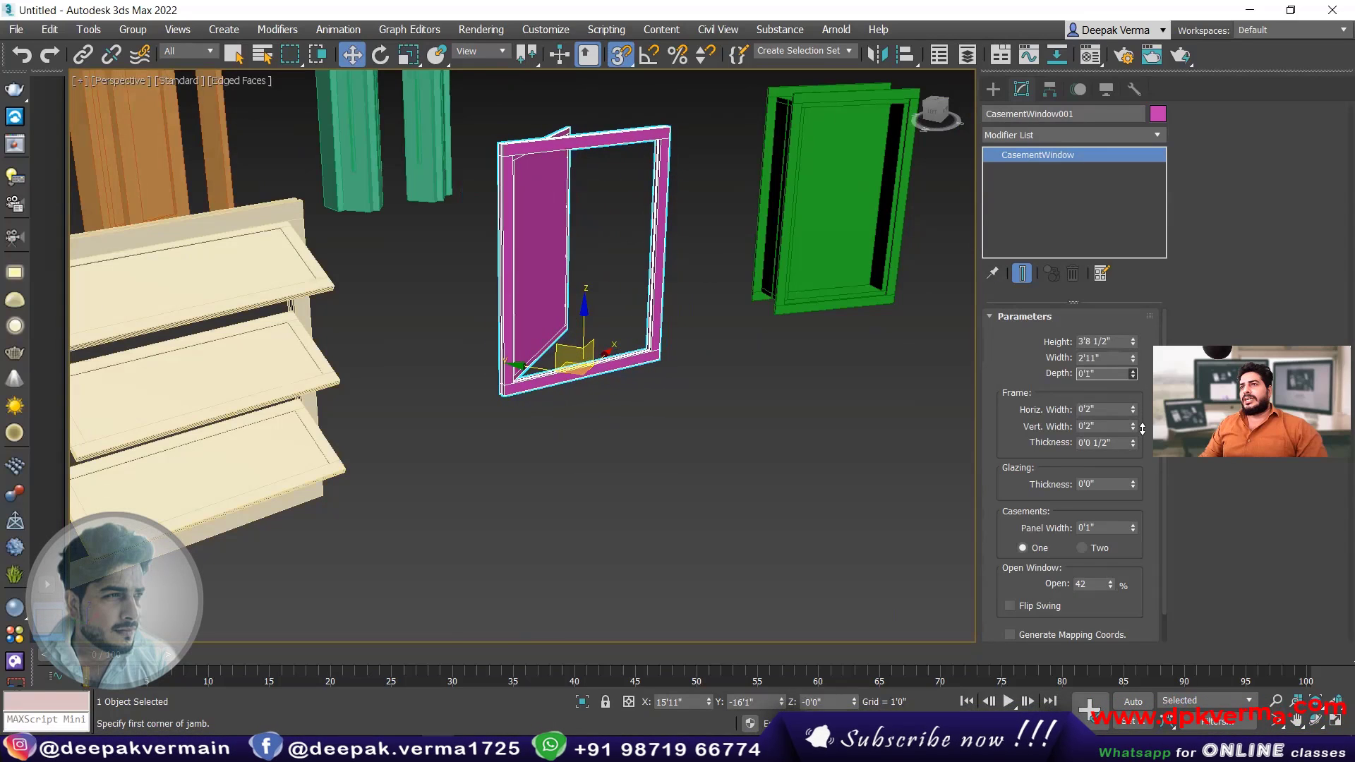
{"action": "left_click", "coordinate": [1133, 409]}
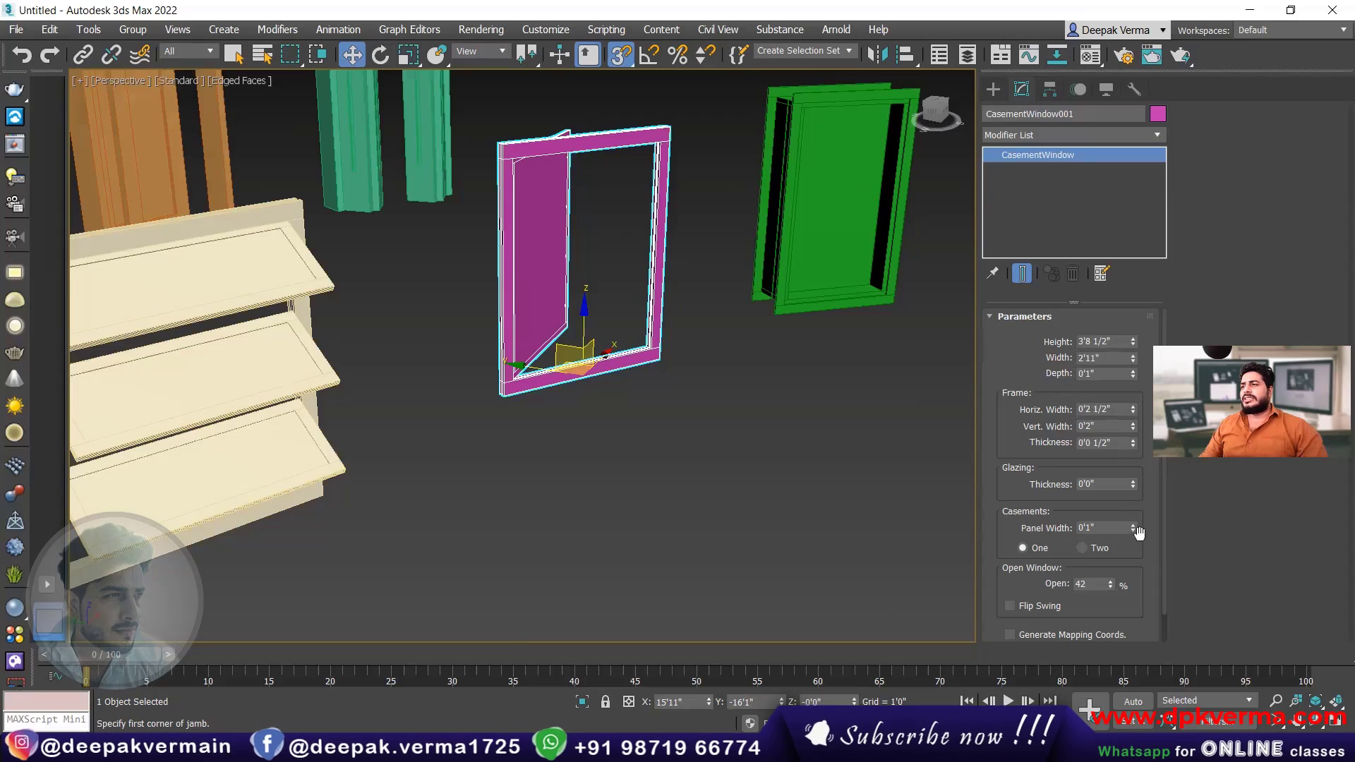
{"action": "left_click", "coordinate": [1096, 548]}
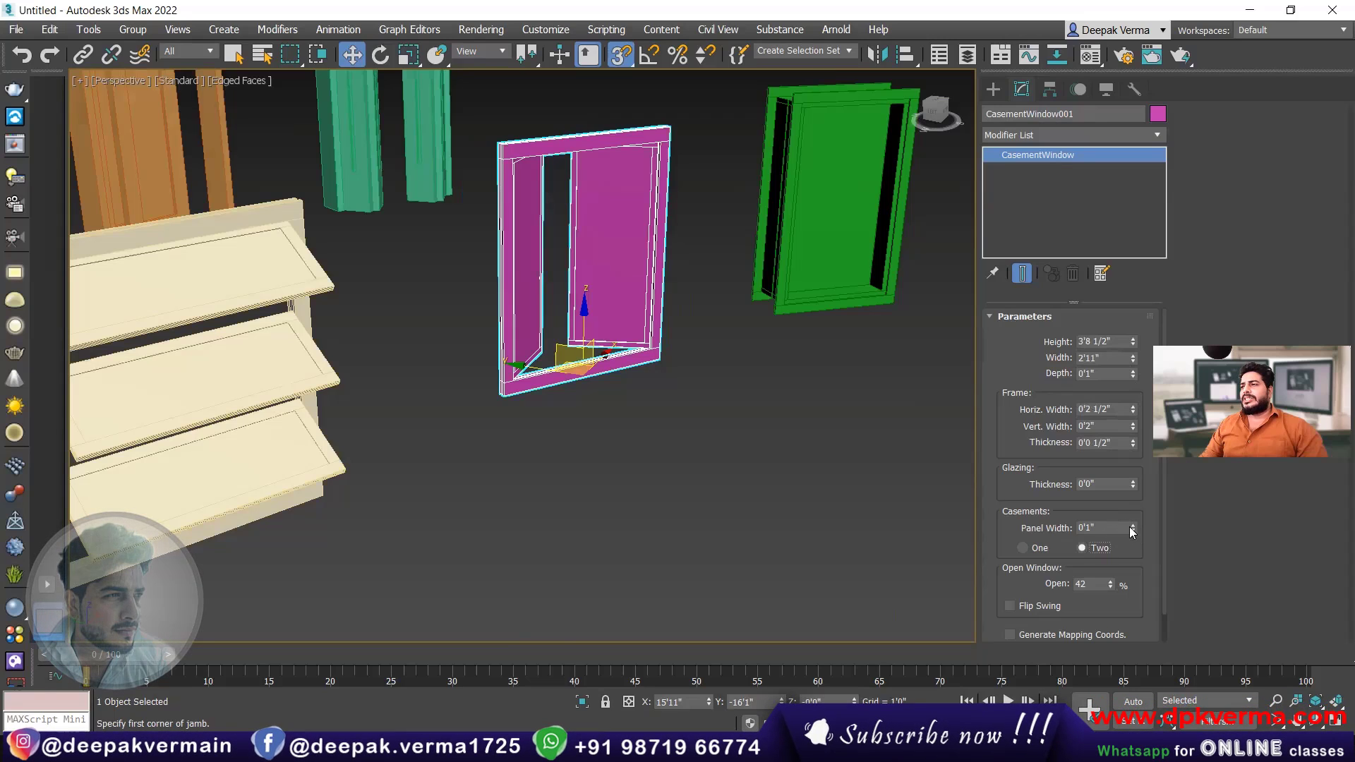
- Select the yellow pivoted window and set its opening to 50% and its depth to 0'2 1/2"
{"action": "middle_click_drag", "start_coordinate": [724, 313], "coordinate": [472, 339]}
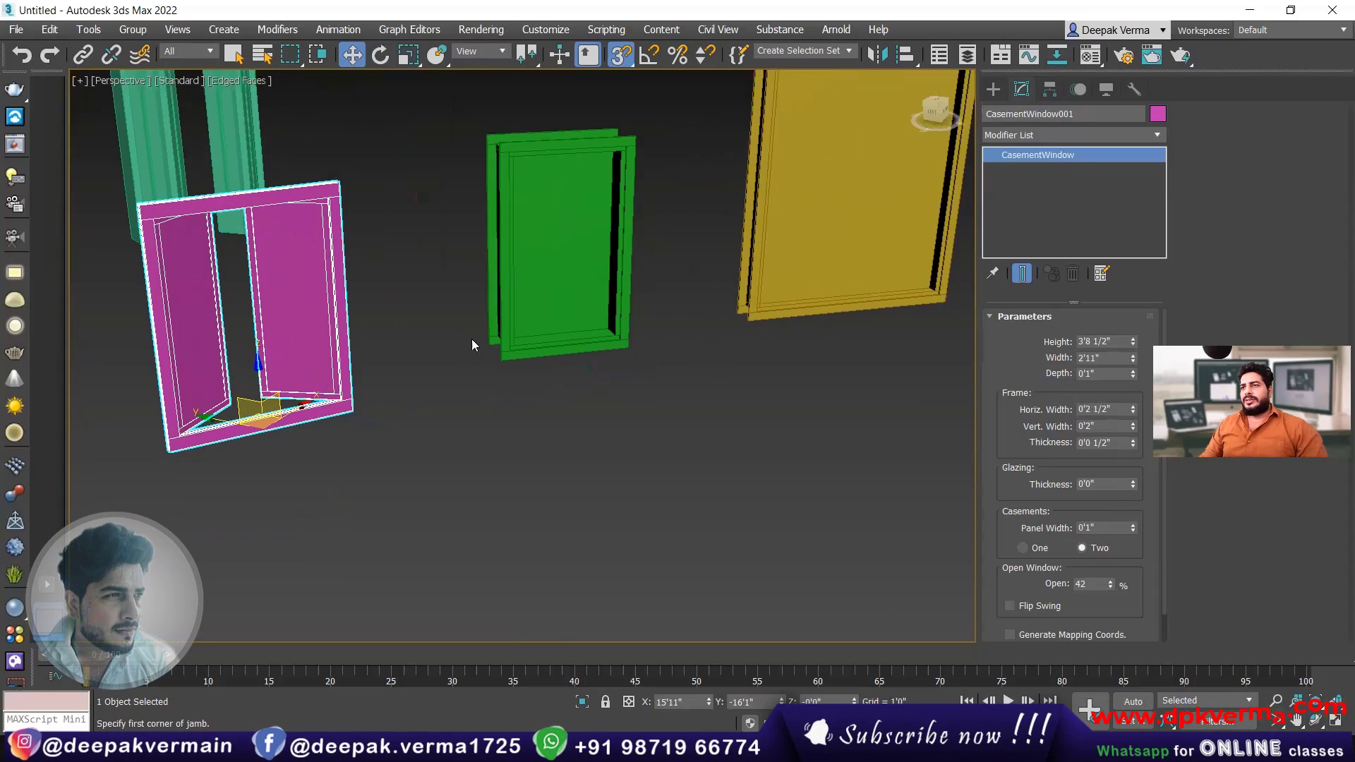
{"action": "left_click", "coordinate": [590, 292]}
{"action": "mouse_move", "coordinate": [590, 291]}
{"action": "middle_mouse_down", "text": "alt"}
{"action": "mouse_move", "coordinate": [623, 304]}
{"action": "mouse_move", "coordinate": [578, 312]}
{"action": "middle_mouse_up", "text": "alt"}
{"action": "middle_click_drag", "start_coordinate": [662, 303], "coordinate": [463, 369]}
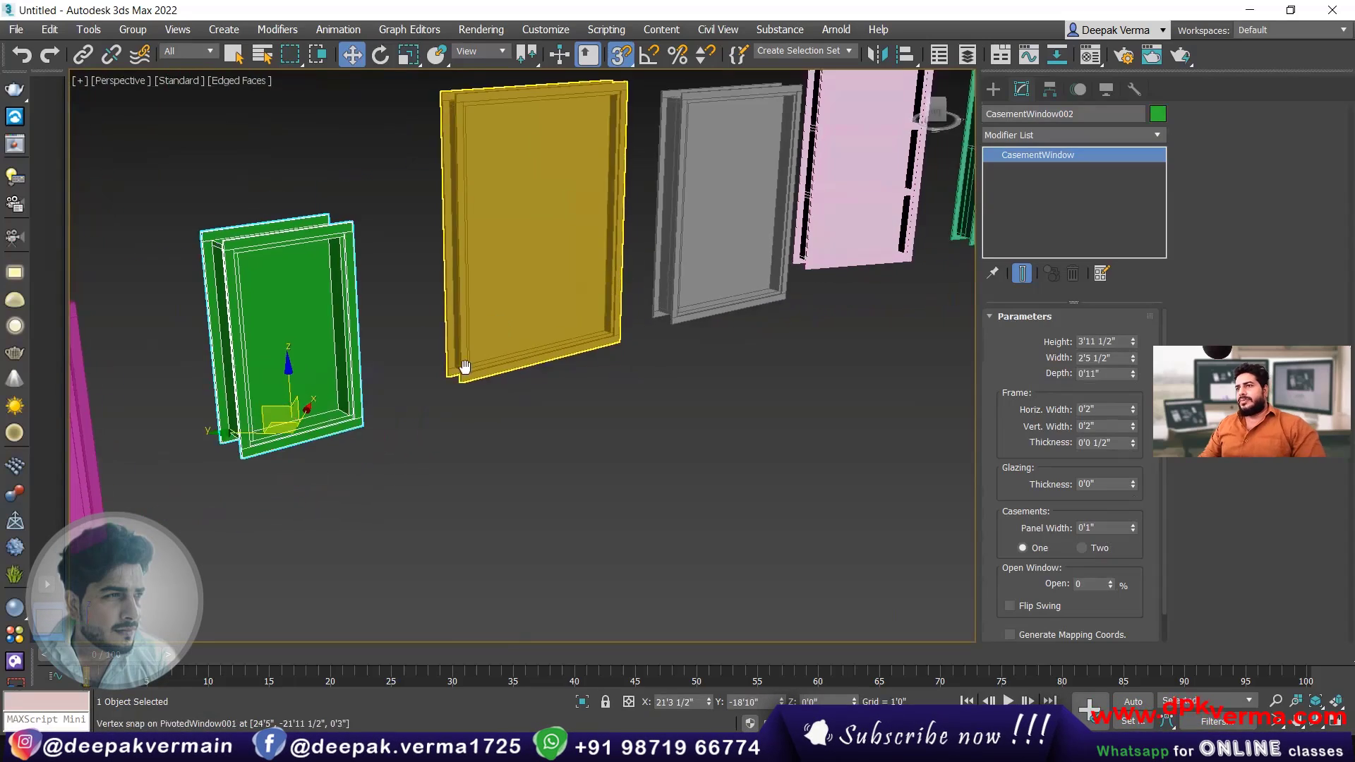
{"action": "left_click", "coordinate": [547, 262]}
{"action": "middle_click_drag", "start_coordinate": [548, 262], "coordinate": [461, 315]}
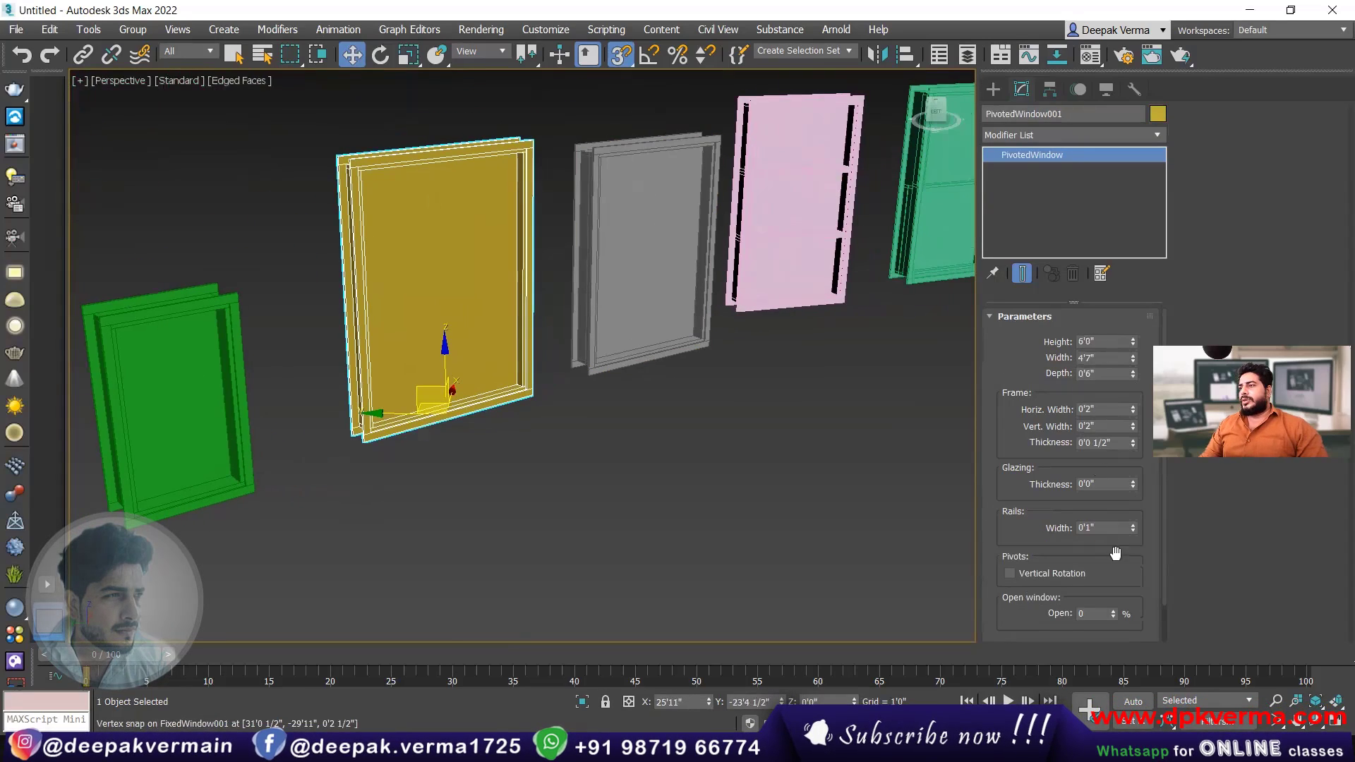
{"action": "left_click_drag", "start_coordinate": [1113, 613], "coordinate": [1115, 576]}
{"action": "left_click_drag", "start_coordinate": [1132, 377], "coordinate": [1135, 415]}
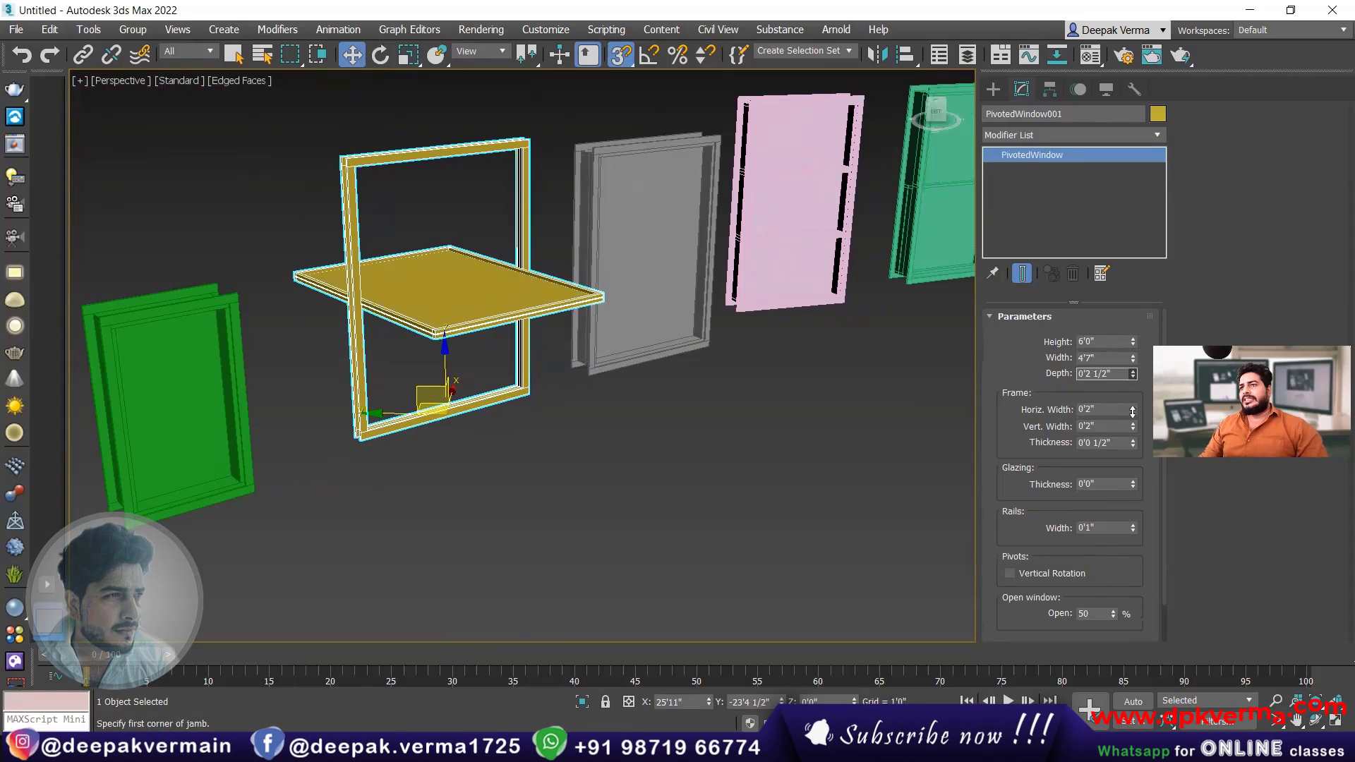
- Switch the pivoted window to vertical rotation and adjust how far it opens
{"action": "scroll", "coordinate": [1087, 547], "scroll_direction": "down", "scroll_amount": 1}
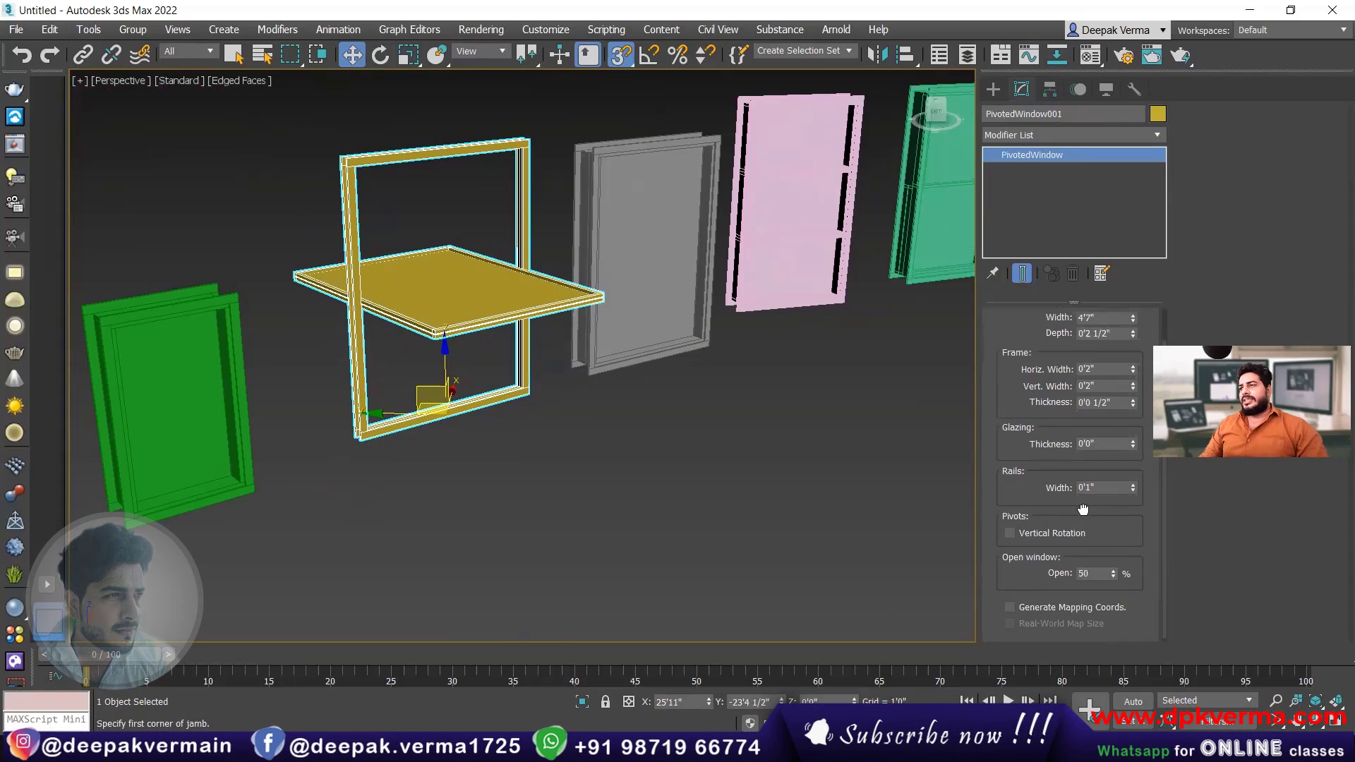
{"action": "left_click", "coordinate": [1043, 528]}
{"action": "left_click_drag", "start_coordinate": [1115, 569], "coordinate": [1115, 563]}
- Check the fixed window's parameters, and set the projected window to 60% open and 0'1 1/2" deep
{"action": "middle_click_drag", "start_coordinate": [680, 407], "coordinate": [518, 446]}
{"action": "left_click", "coordinate": [537, 361]}
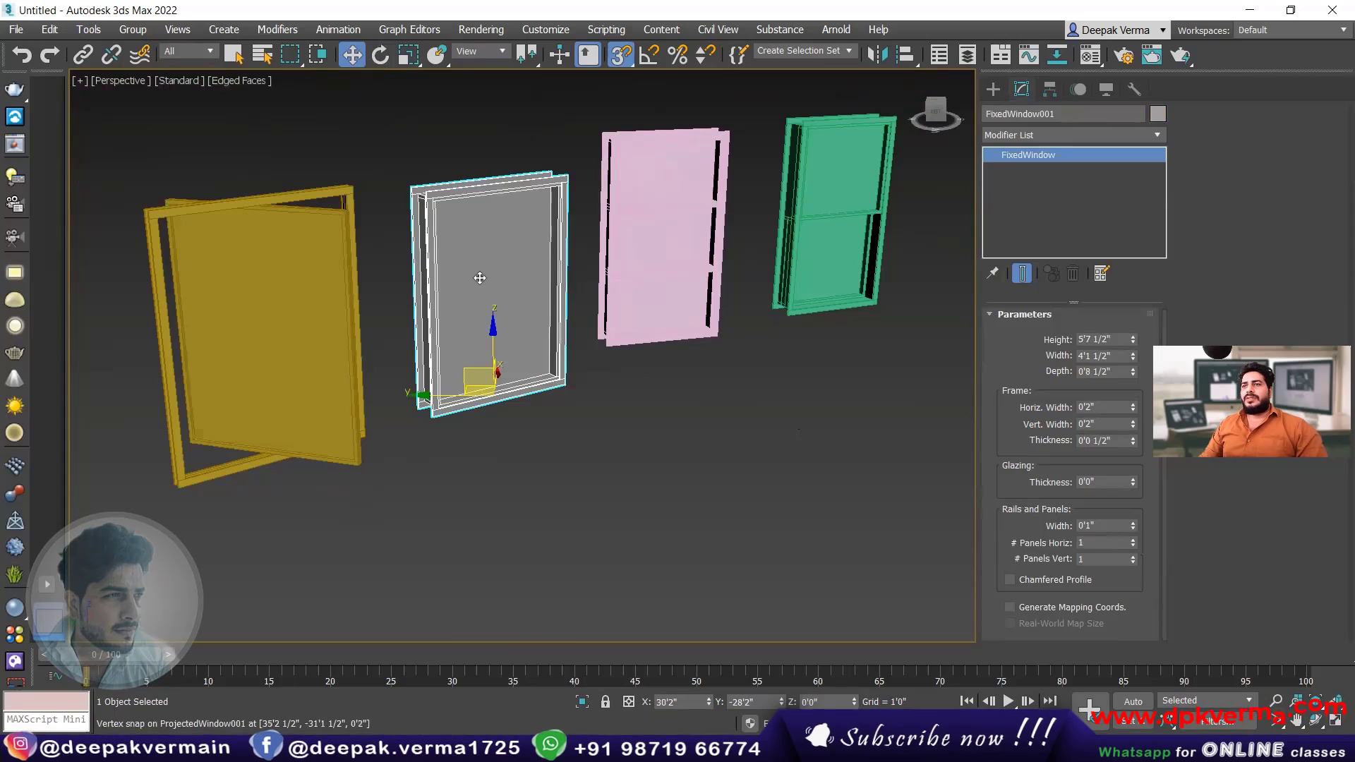
{"action": "left_click", "coordinate": [702, 254]}
{"action": "middle_click_drag", "start_coordinate": [708, 256], "coordinate": [604, 314]}
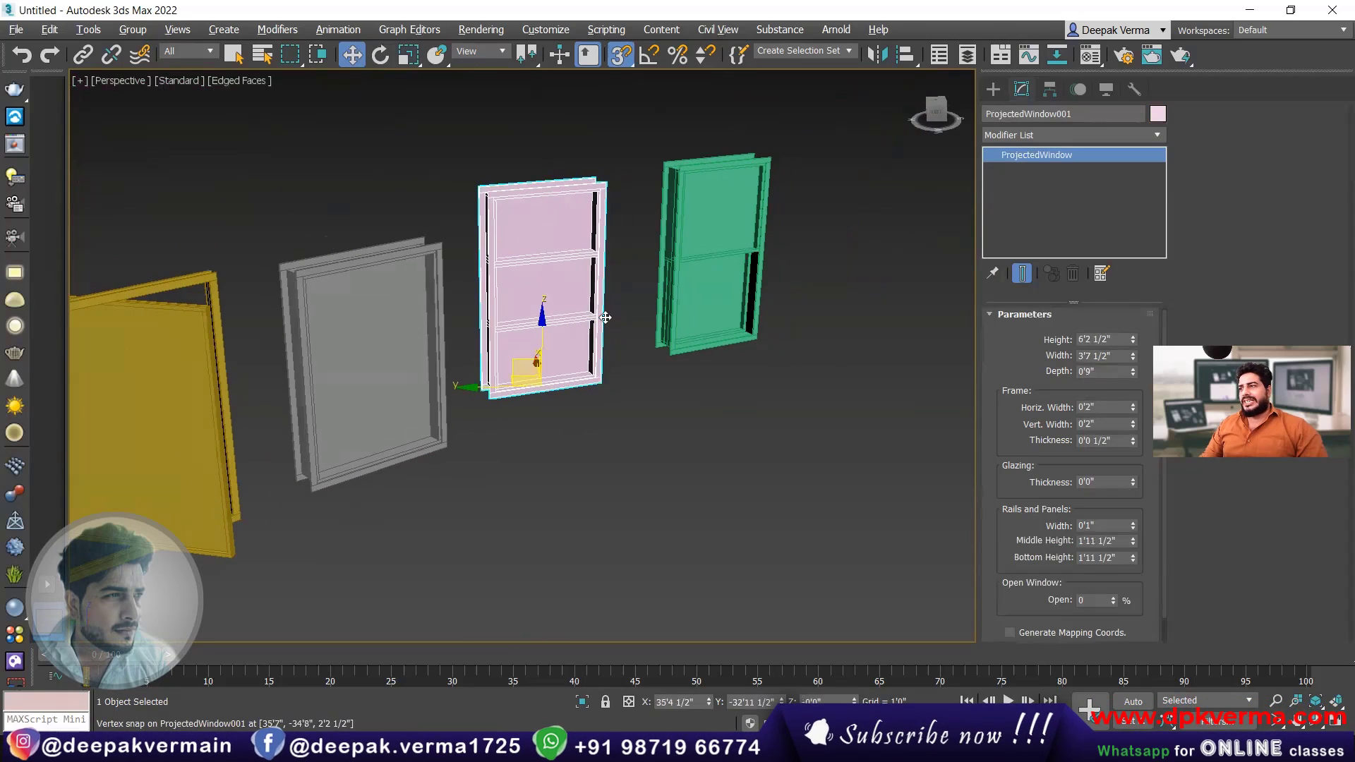
{"action": "left_click_drag", "start_coordinate": [1112, 599], "coordinate": [1125, 492]}
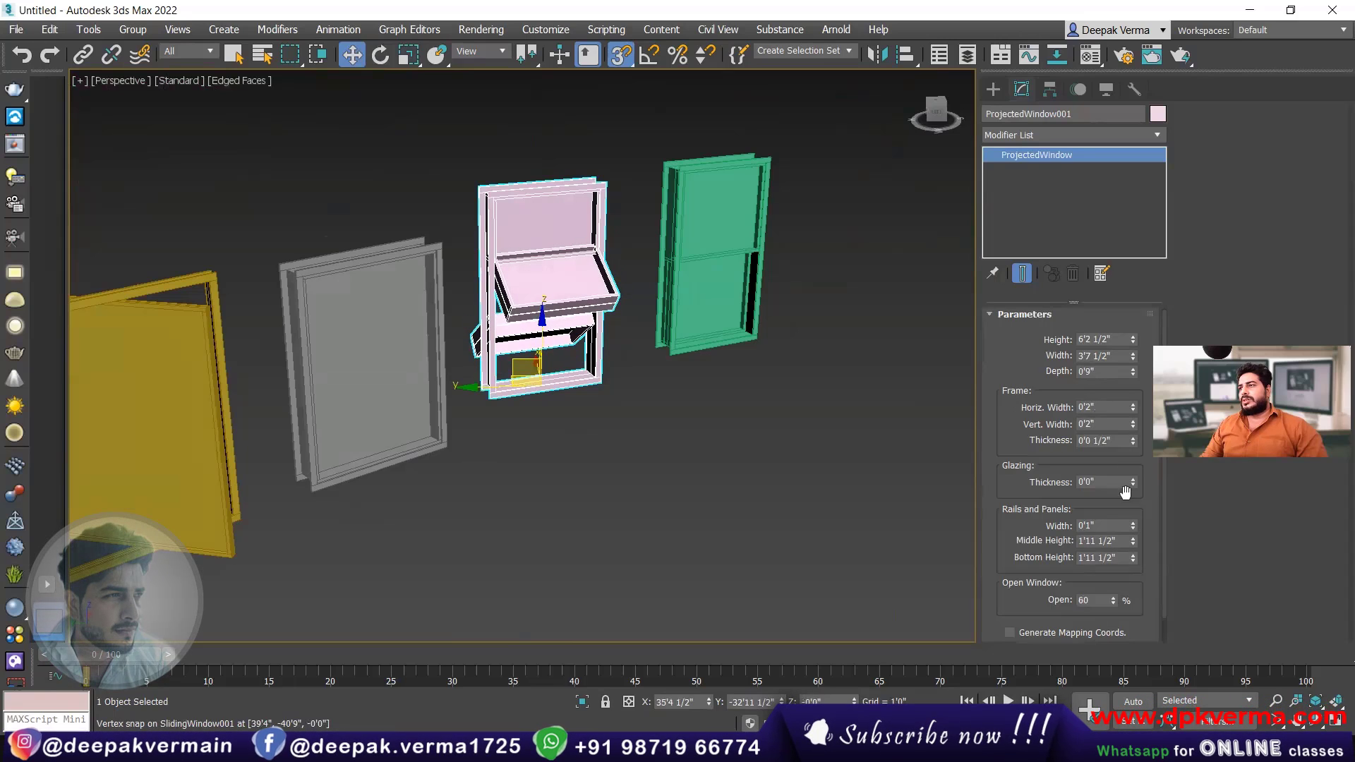
{"action": "left_click_drag", "start_coordinate": [1134, 373], "coordinate": [1134, 425]}
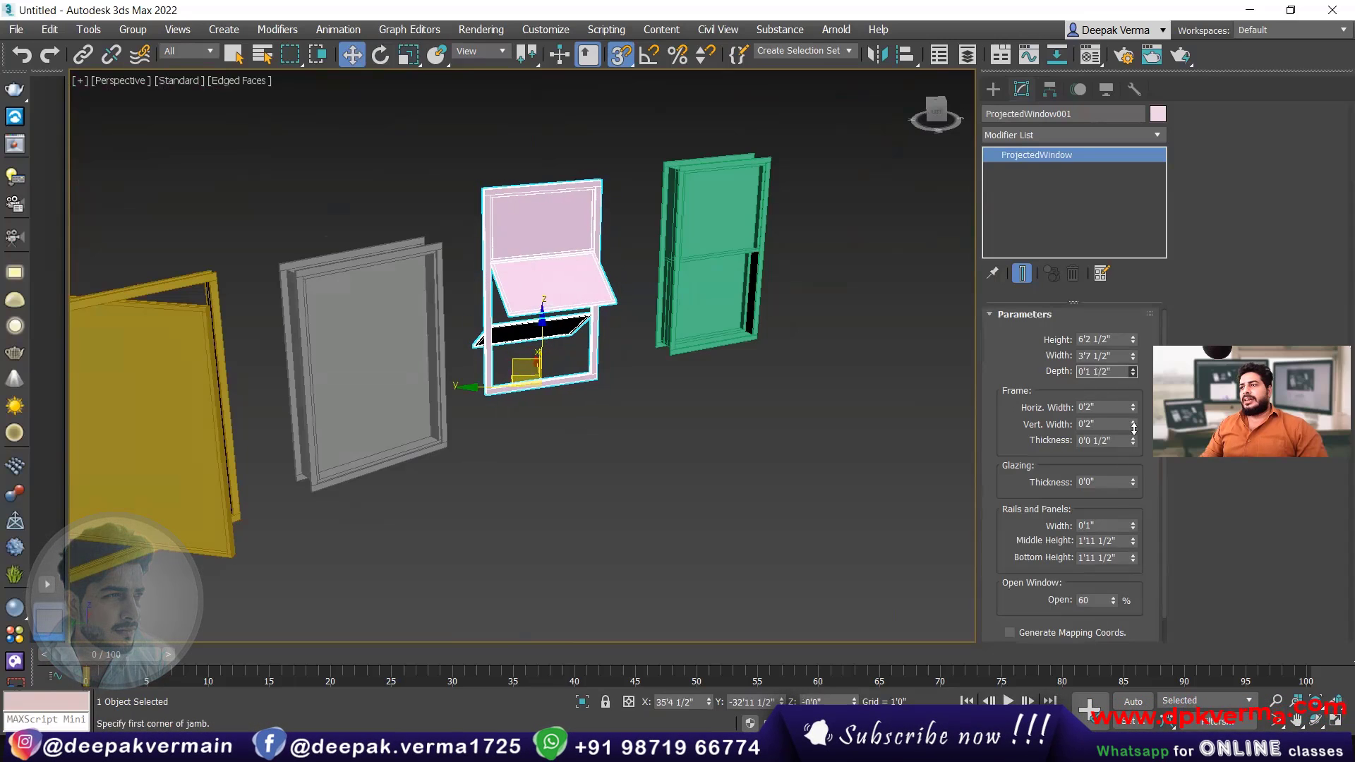
{"action": "scroll", "coordinate": [1074, 461], "scroll_direction": "down", "scroll_amount": 1}
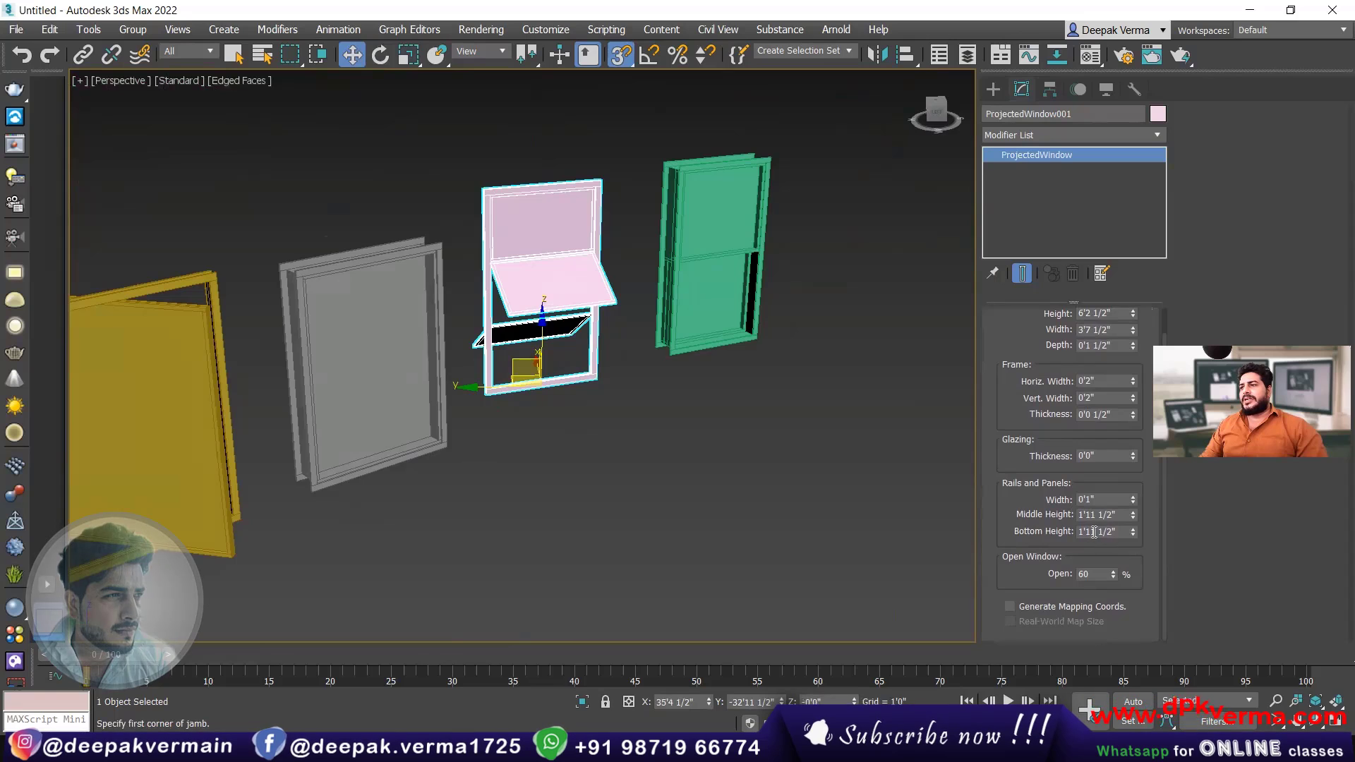
- Set the green sliding window's depth to 0'0 1/2" and its opening to 41%
{"action": "middle_click_drag", "start_coordinate": [754, 408], "coordinate": [577, 408]}
{"action": "left_click", "coordinate": [542, 281]}
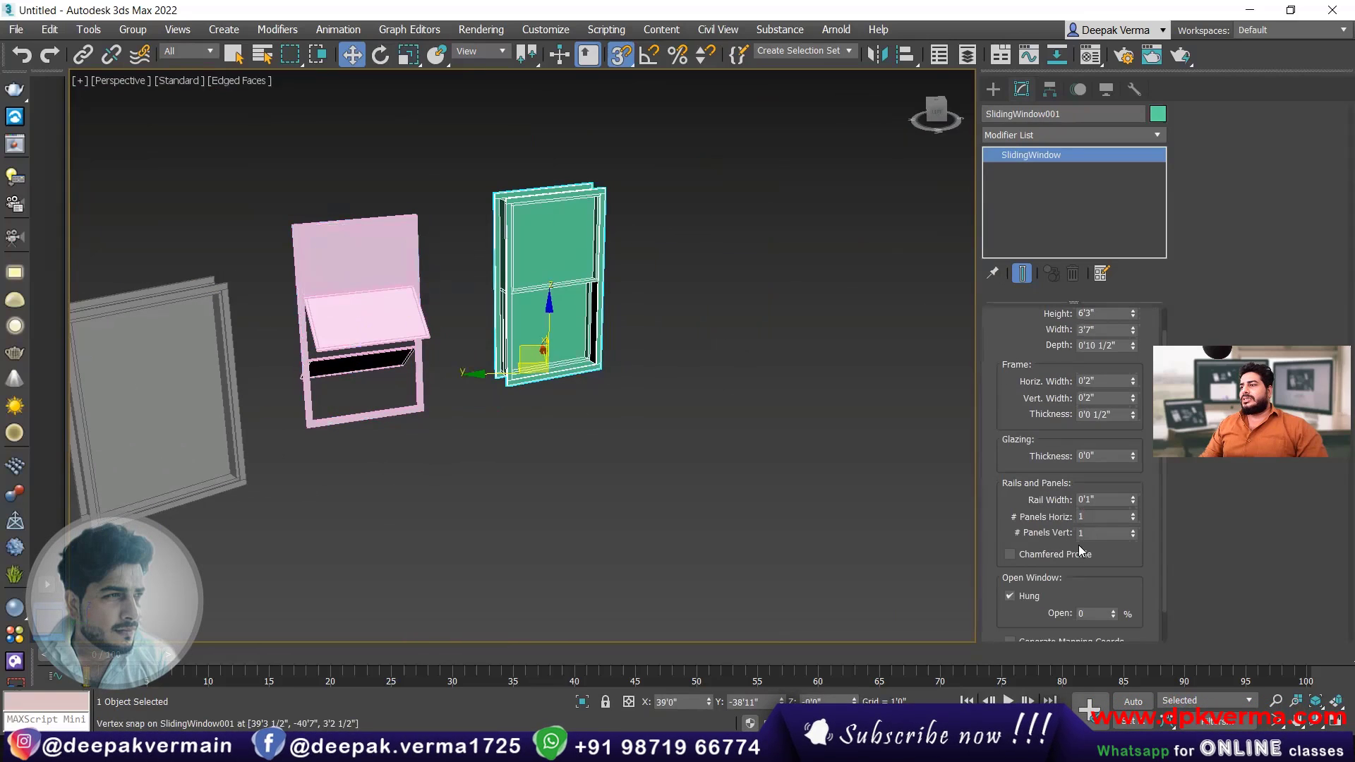
{"action": "left_click_drag", "start_coordinate": [1134, 346], "coordinate": [1134, 419]}
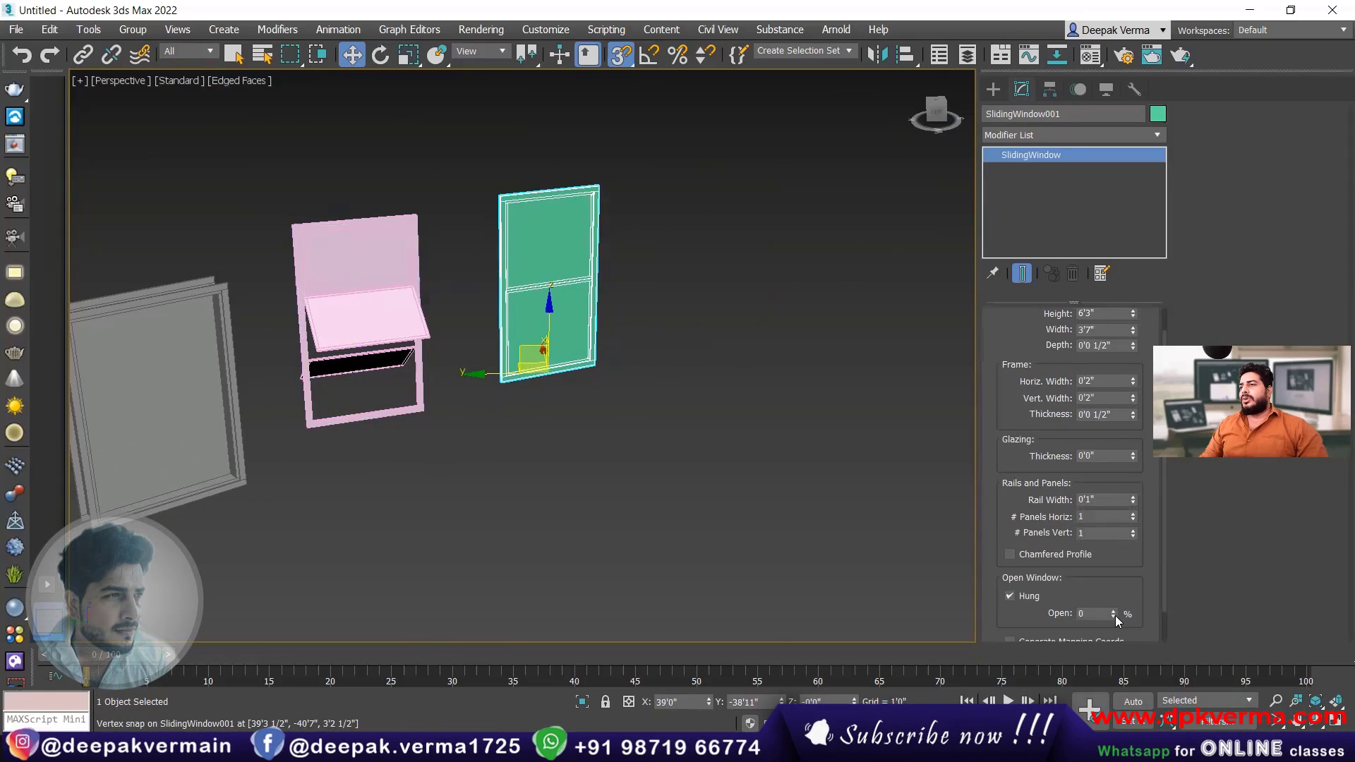
{"action": "mouse_move", "coordinate": [1115, 616]}
{"action": "left_mouse_down"}
{"action": "mouse_move", "coordinate": [1110, 570]}
{"action": "mouse_move", "coordinate": [1113, 635]}
{"action": "mouse_move", "coordinate": [1107, 582]}
{"action": "mouse_move", "coordinate": [1121, 618]}
{"action": "left_mouse_up"}
- Try extra horizontal and vertical panels on the sliding window and return both counts to 1
{"action": "left_click", "coordinate": [1133, 514]}
{"action": "left_click", "coordinate": [1134, 530]}
{"action": "left_click", "coordinate": [1132, 536]}
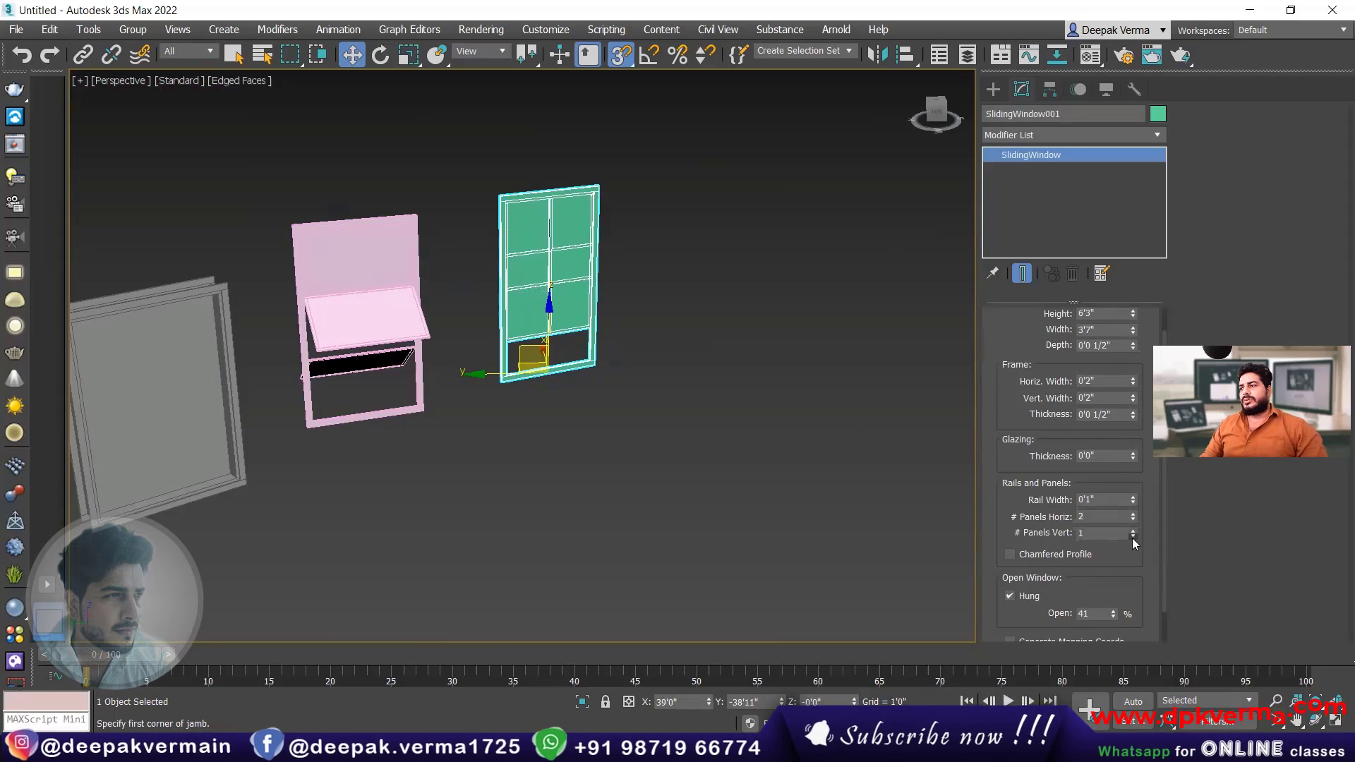
{"action": "left_click", "coordinate": [1133, 520]}
- Create a casement window snapped to the corners of the wall's window opening, 3'0" wide, 0'9" deep and 4'0" high
{"action": "scroll", "coordinate": [660, 411], "scroll_direction": "down", "scroll_amount": 2}
{"action": "middle_click_drag", "start_coordinate": [660, 411], "coordinate": [710, 347]}
{"action": "scroll", "coordinate": [783, 355], "scroll_direction": "down", "scroll_amount": 3}
{"action": "middle_click_drag", "start_coordinate": [557, 429], "coordinate": [641, 442], "text": "alt"}
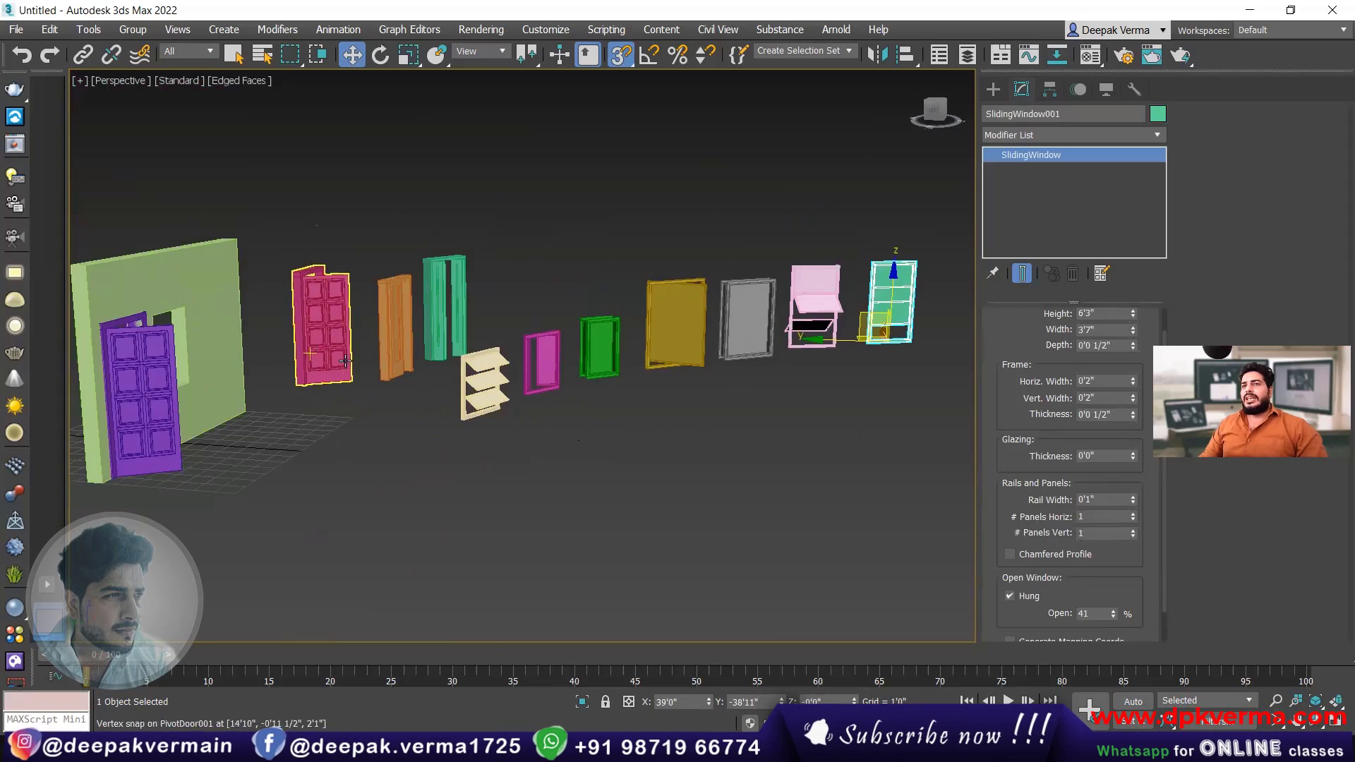
{"action": "middle_click_drag", "start_coordinate": [229, 363], "coordinate": [302, 327]}
{"action": "scroll", "coordinate": [309, 305], "scroll_direction": "up", "scroll_amount": 5}
{"action": "scroll", "coordinate": [325, 312], "scroll_direction": "down", "scroll_amount": 2}
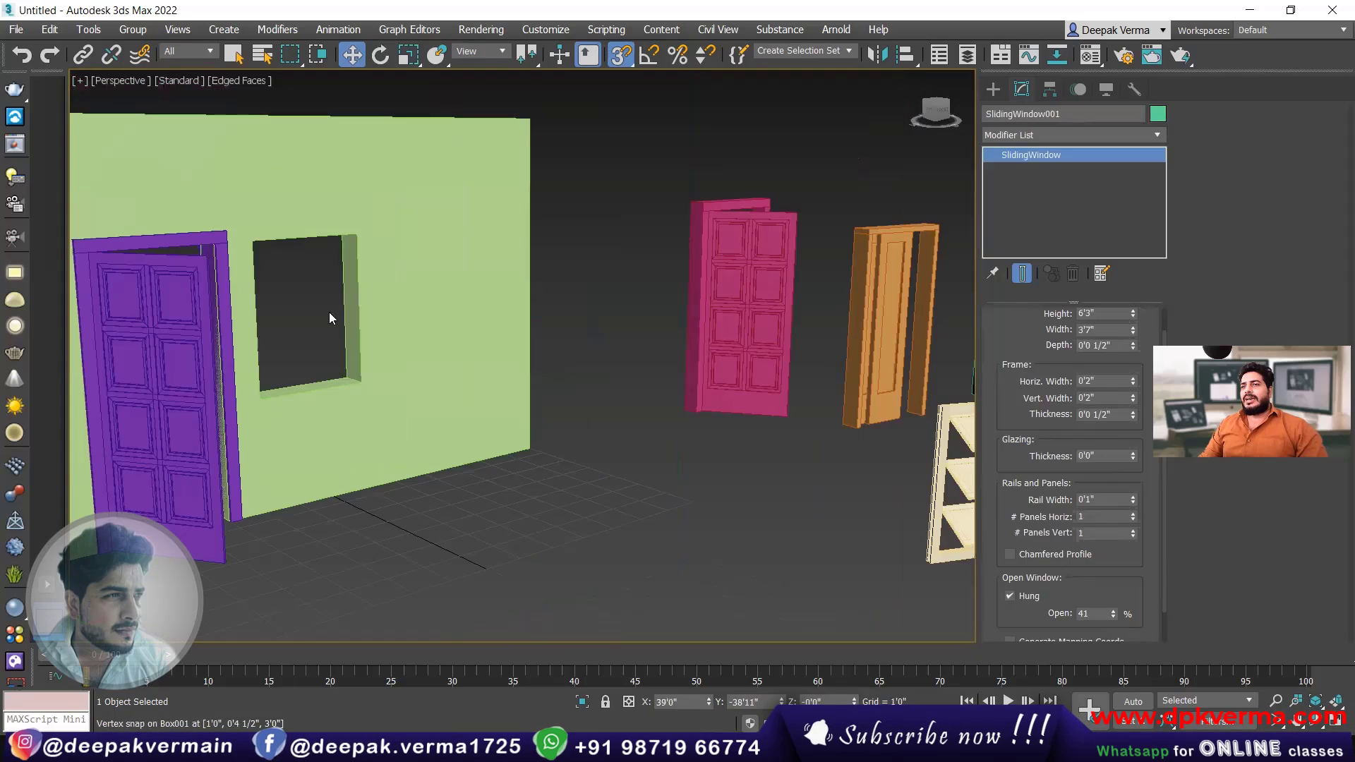
{"action": "scroll", "coordinate": [329, 312], "scroll_direction": "down", "scroll_amount": 2}
{"action": "left_click", "coordinate": [993, 89]}
{"action": "left_click", "coordinate": [1105, 204]}
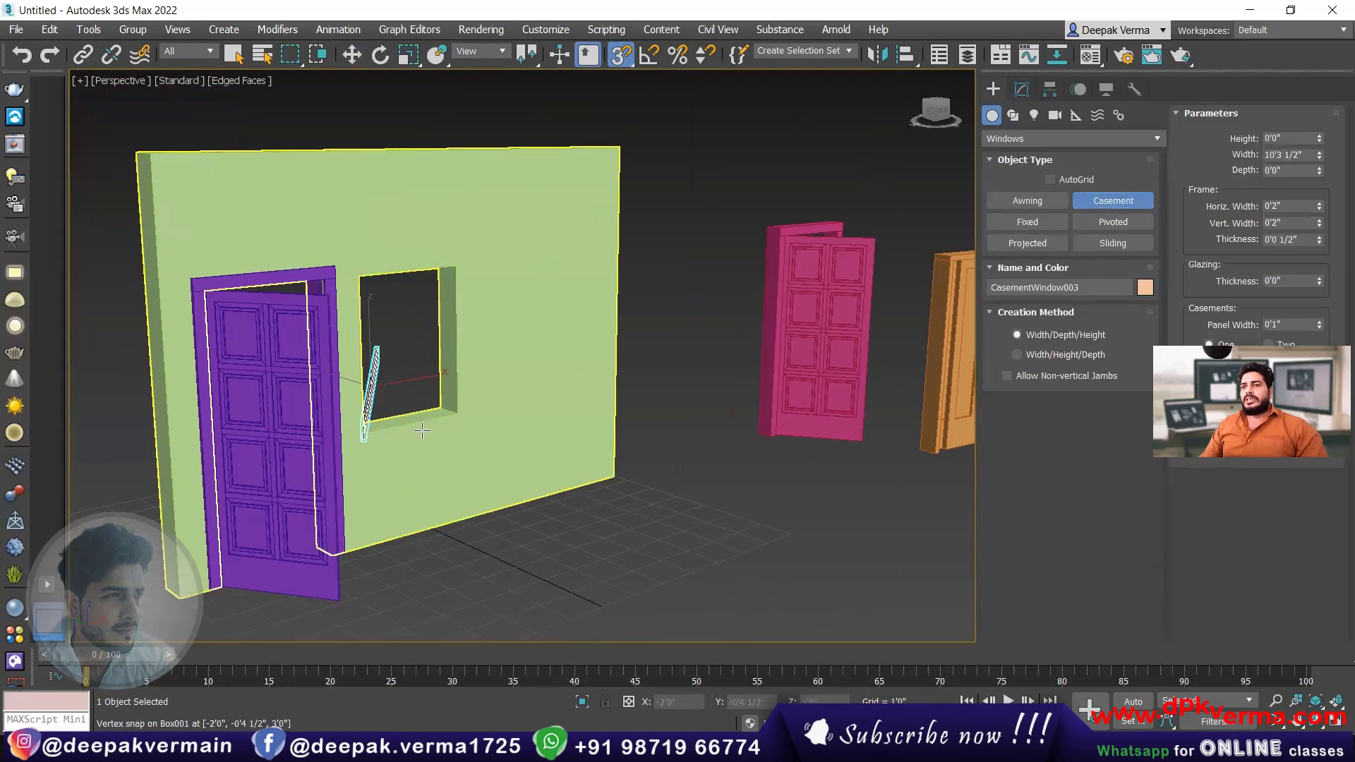
{"action": "left_click_drag", "start_coordinate": [371, 429], "coordinate": [462, 416]}
{"action": "left_click", "coordinate": [442, 408]}
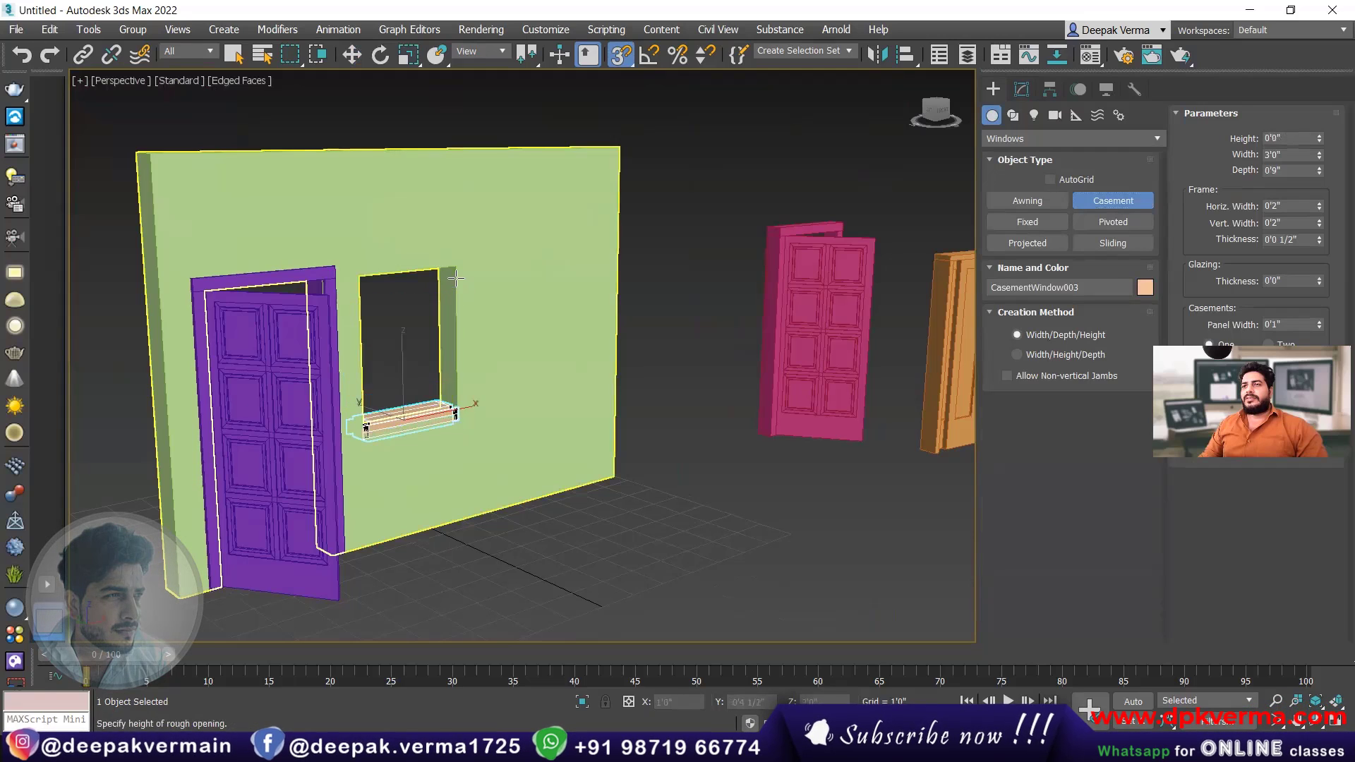
{"action": "left_click", "coordinate": [637, 155]}
{"action": "key", "text": "w"}
- Set the wall's new casement window to 0'1 1/2" deep and 52% open
{"action": "left_click", "coordinate": [1021, 89]}
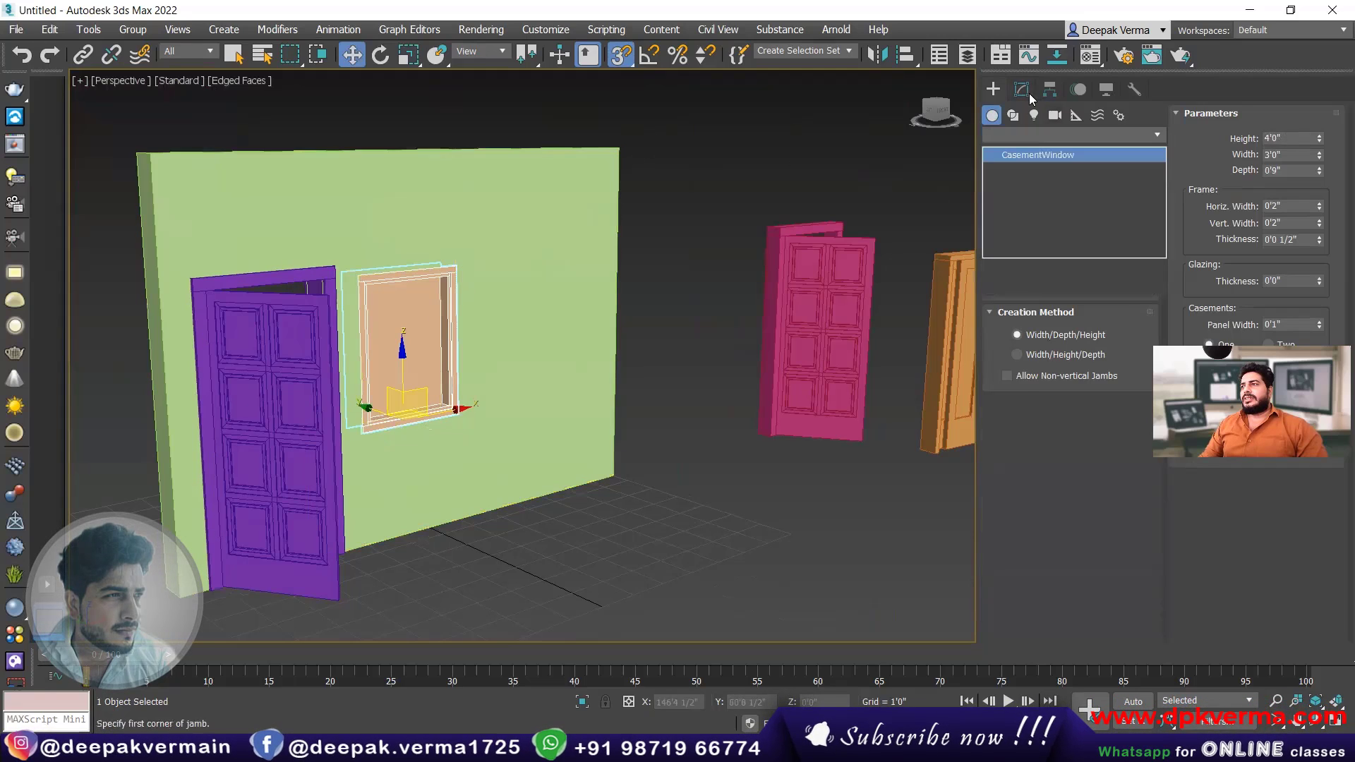
{"action": "left_click_drag", "start_coordinate": [1134, 376], "coordinate": [1148, 432]}
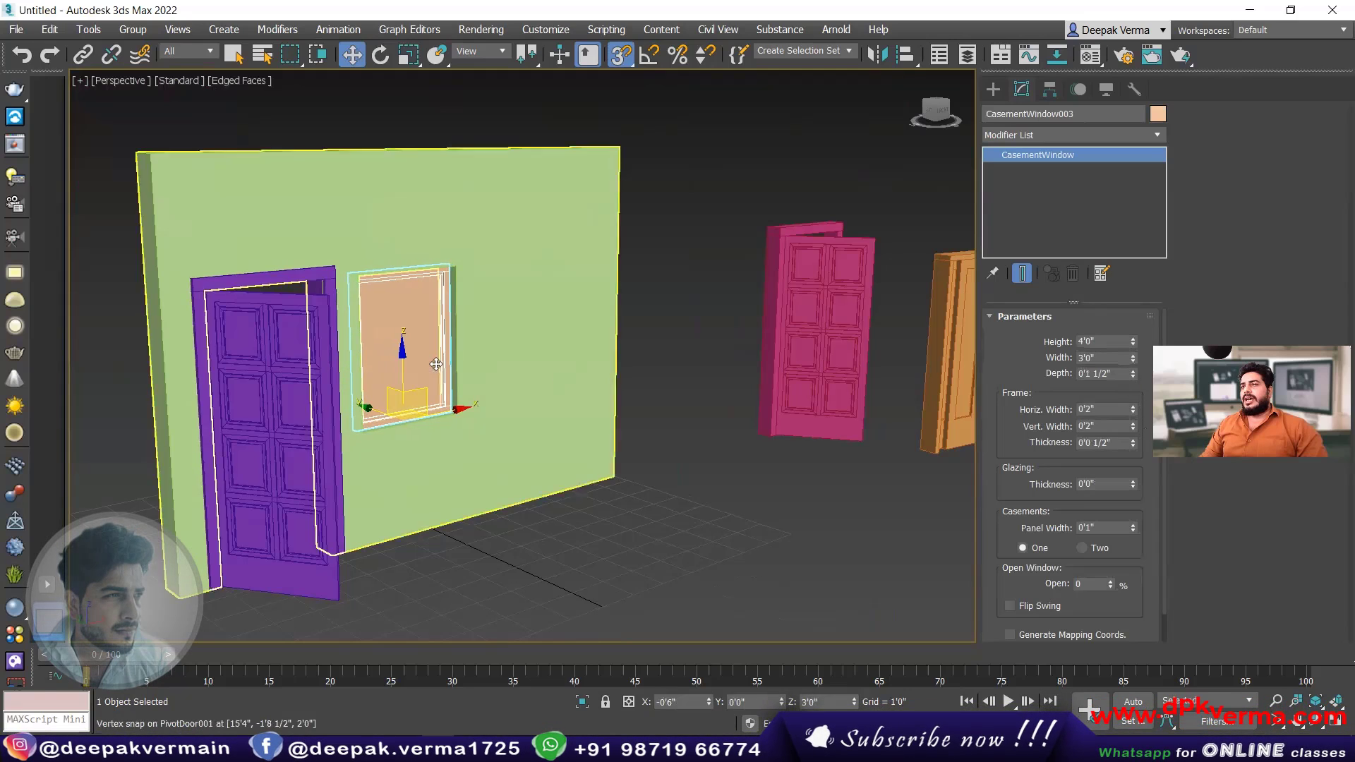
{"action": "scroll", "coordinate": [447, 350], "scroll_direction": "up", "scroll_amount": 3}
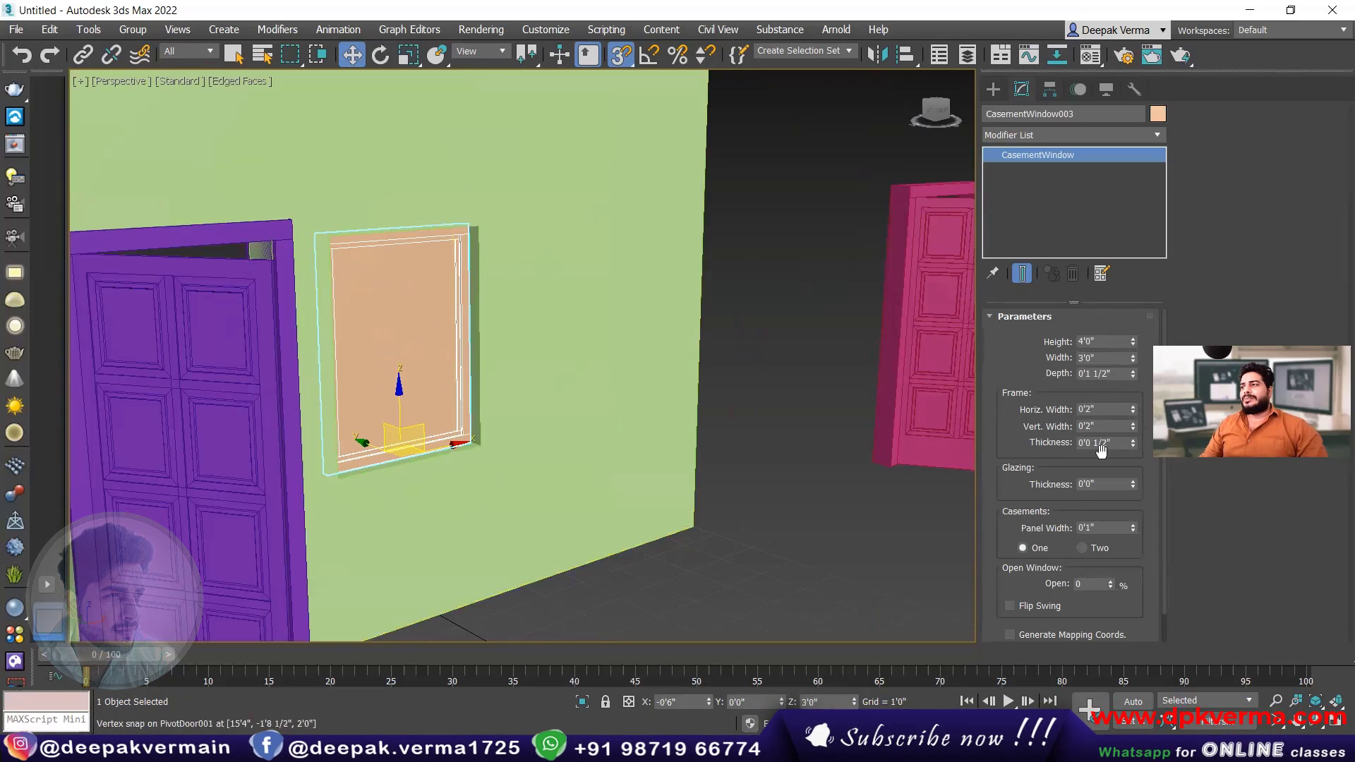
{"action": "left_click_drag", "start_coordinate": [1110, 585], "coordinate": [1103, 549]}
{"action": "middle_click_drag", "start_coordinate": [463, 384], "coordinate": [396, 396], "text": "alt"}
{"action": "scroll", "coordinate": [451, 397], "scroll_direction": "down", "scroll_amount": 3}
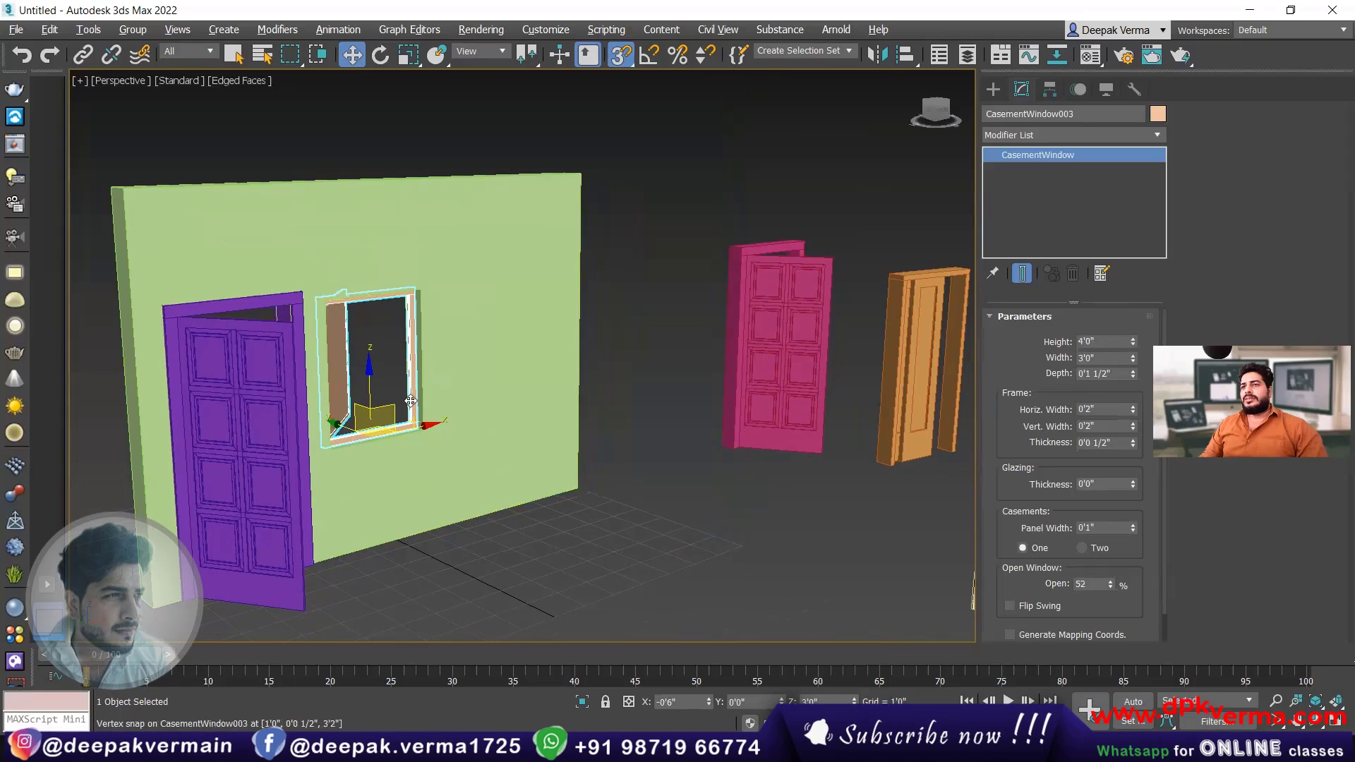
- Clear the selection and view the wall together with the whole row of doors and windows
{"action": "middle_click_drag", "start_coordinate": [503, 376], "coordinate": [449, 370]}
{"action": "scroll", "coordinate": [449, 370], "scroll_direction": "down", "scroll_amount": 5}
{"action": "left_click", "coordinate": [518, 320]}
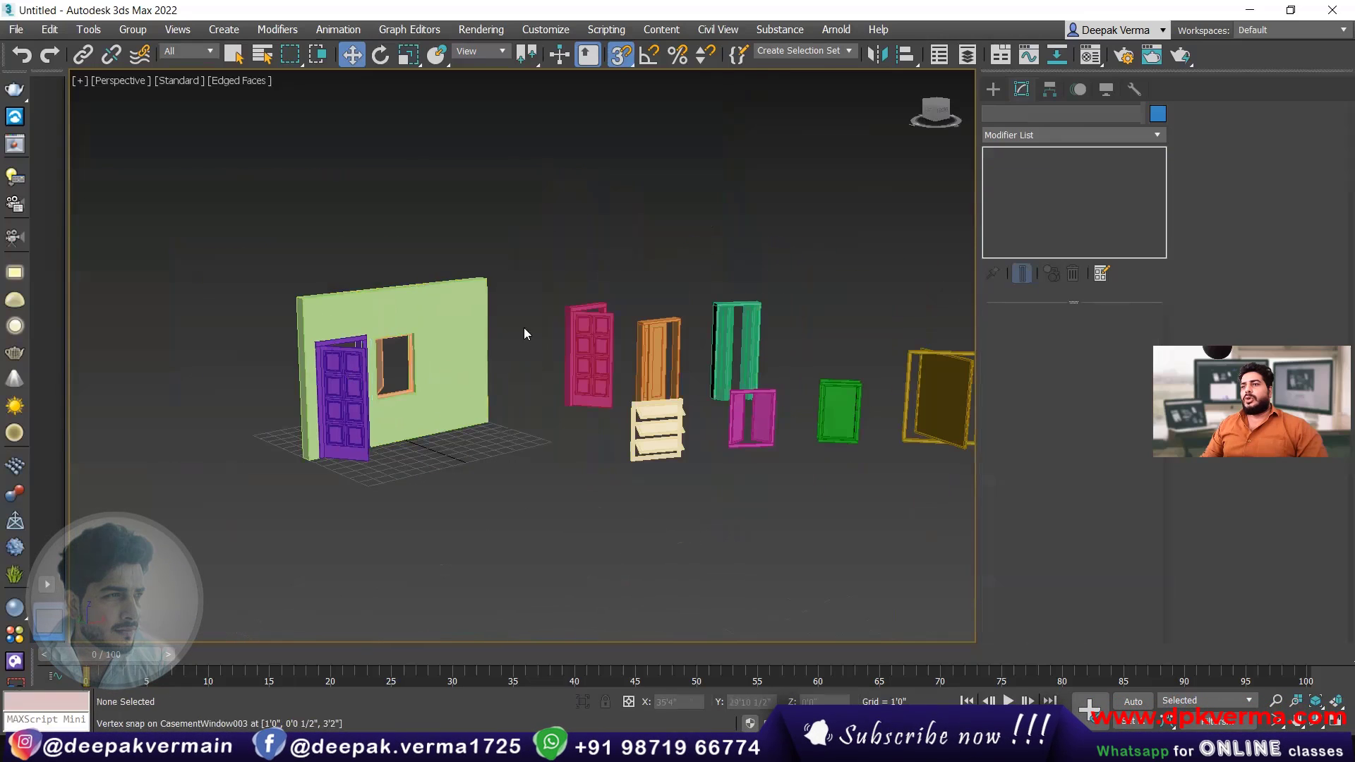
{"action": "scroll", "coordinate": [429, 339], "scroll_direction": "down", "scroll_amount": 5}
{"action": "scroll", "coordinate": [484, 365], "scroll_direction": "up", "scroll_amount": 2}
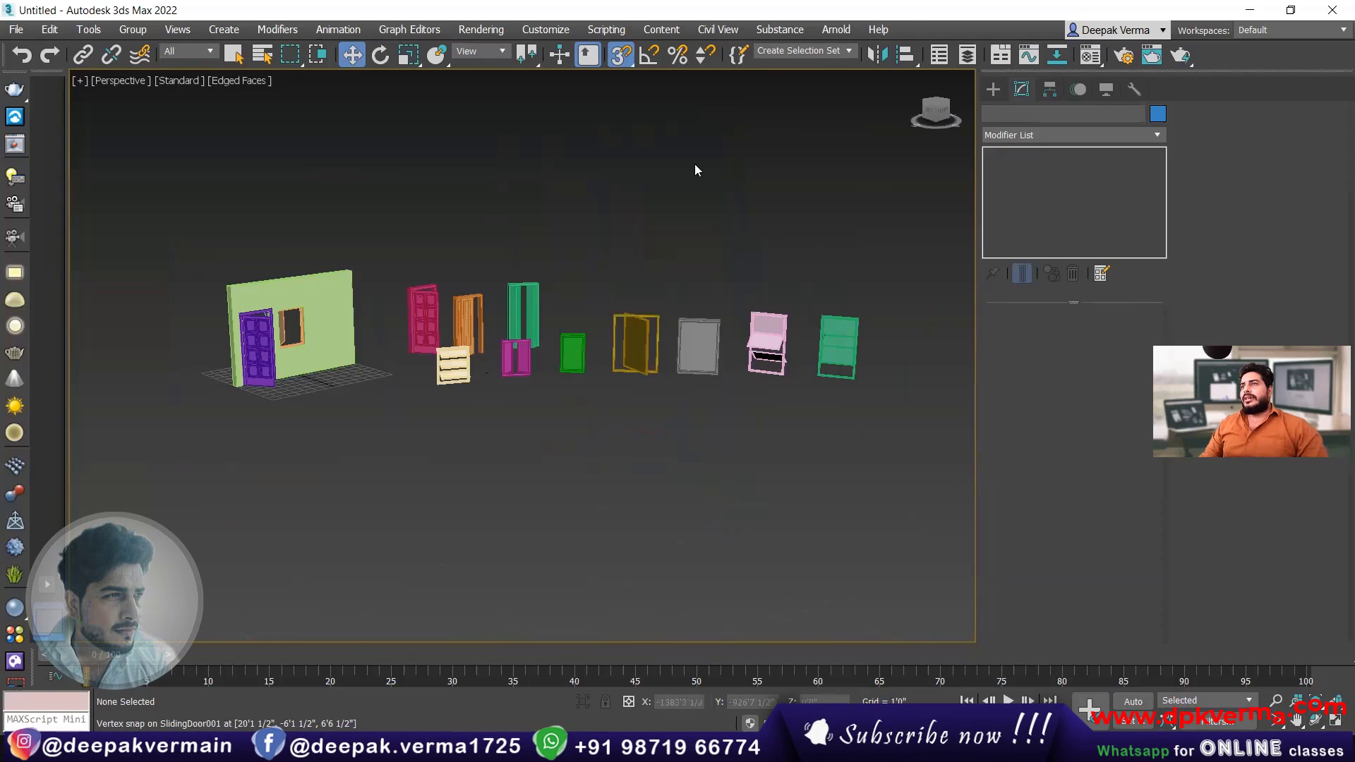
- Turn off 3D snapping, select every object in the scene and clear the selection
{"action": "key", "text": "s"}
{"action": "scroll", "coordinate": [419, 285], "scroll_direction": "down", "scroll_amount": 2}
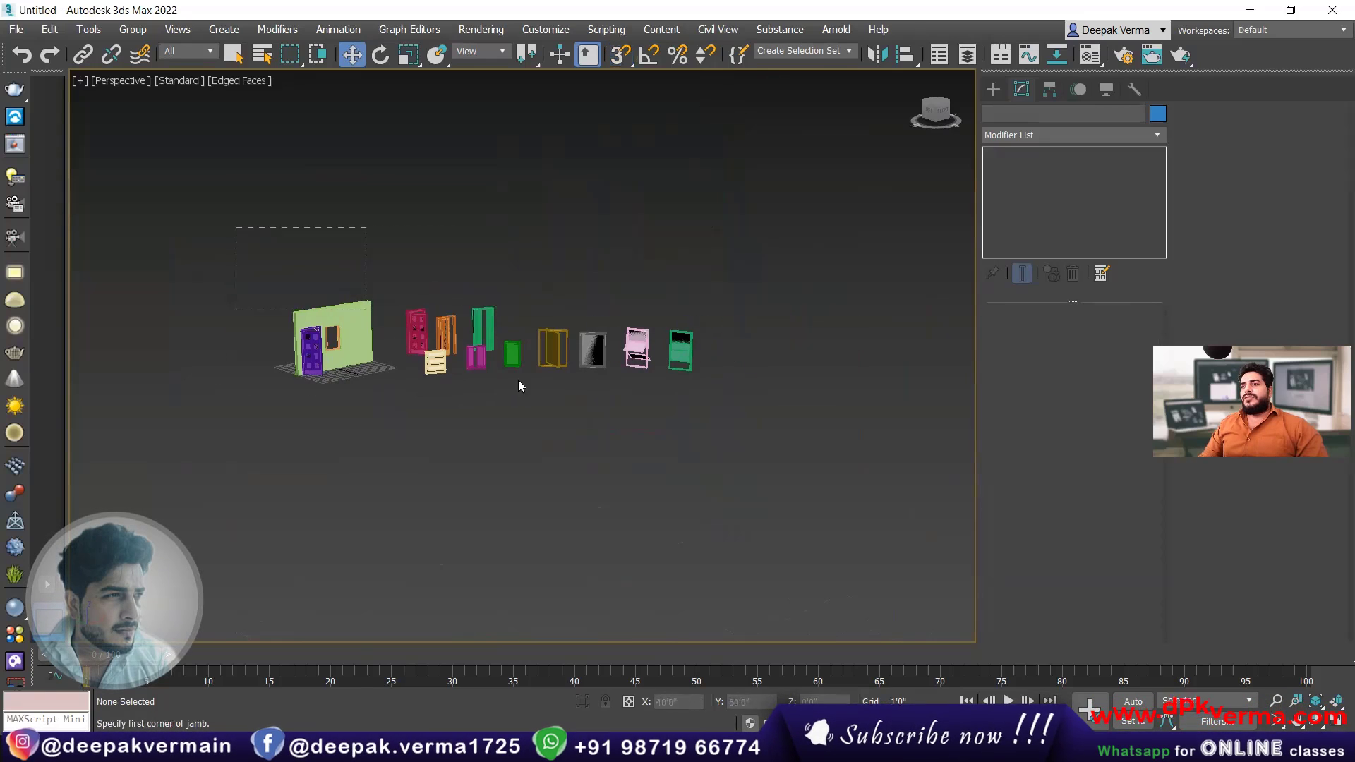
{"action": "key", "text": "ctrl+a"}
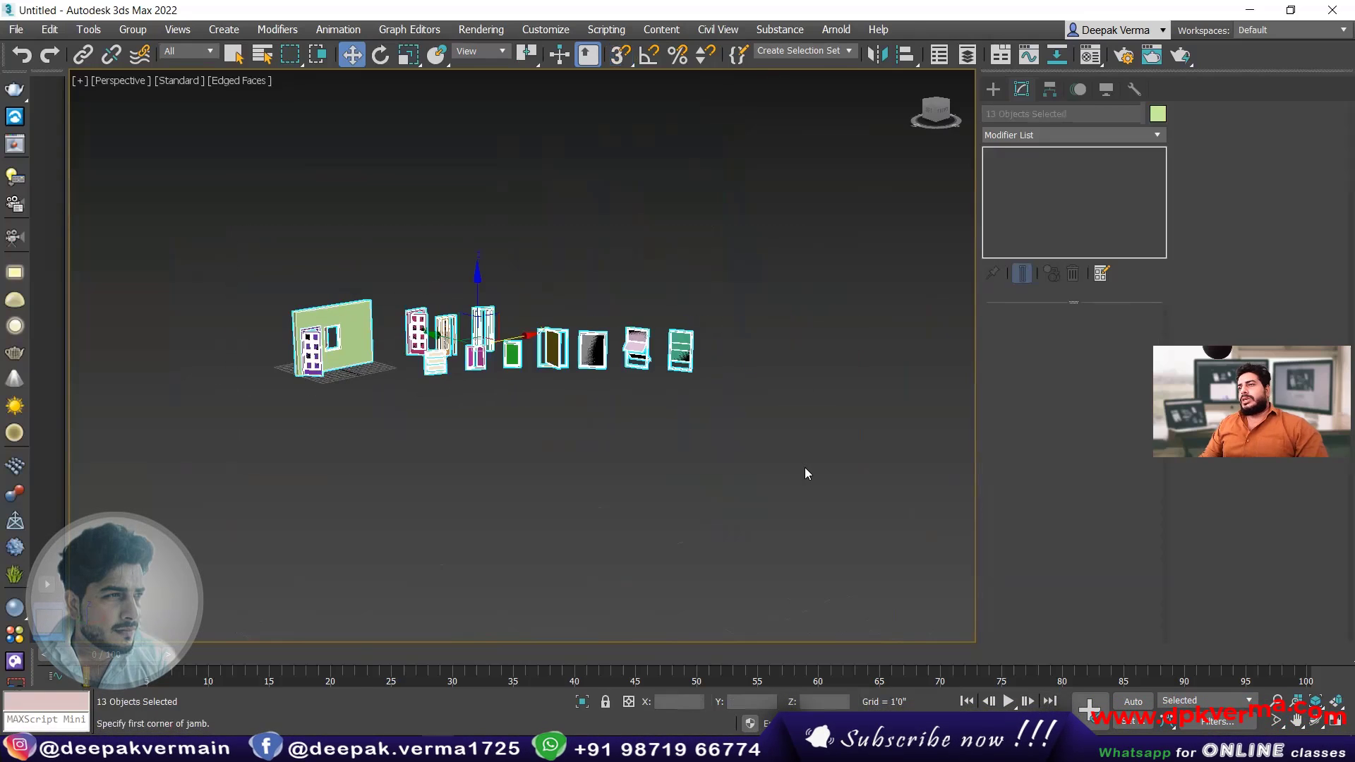
{"action": "left_click", "coordinate": [723, 452]}
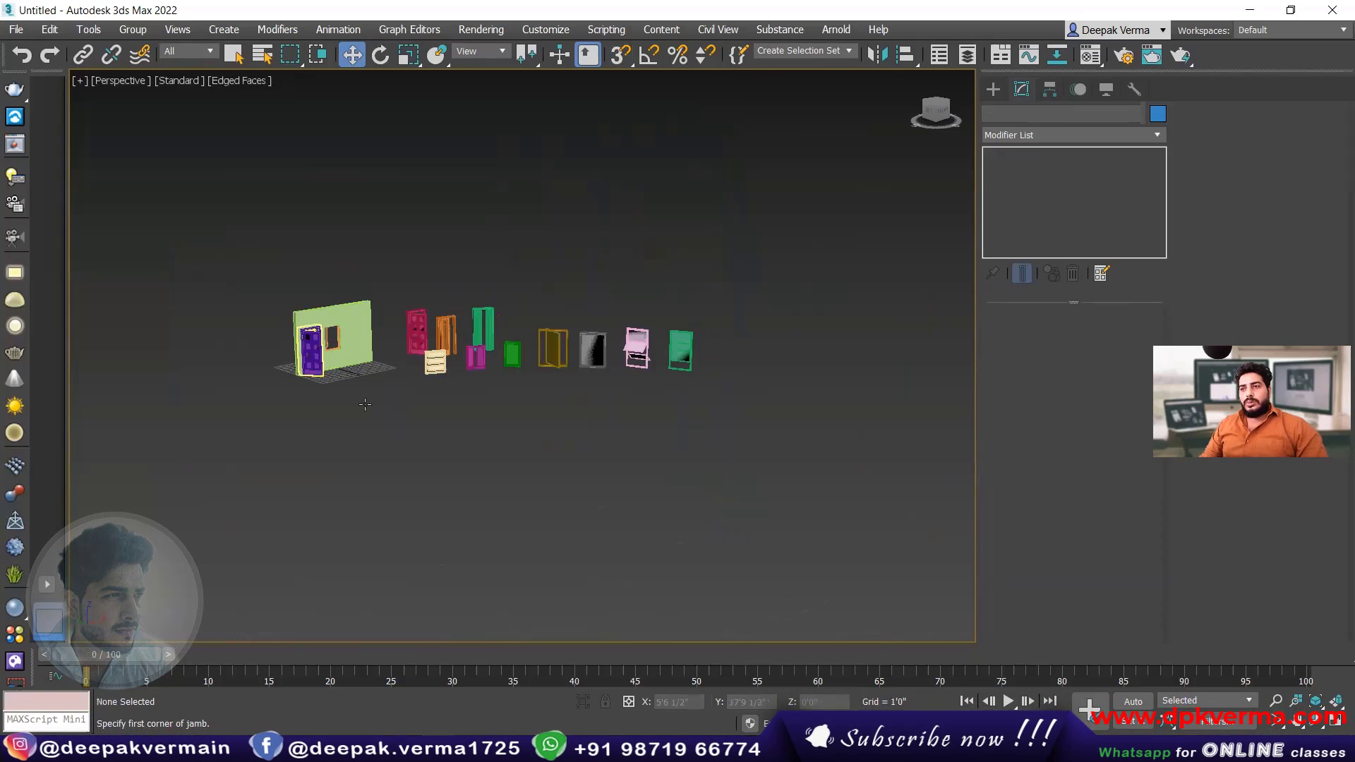
- Move the purple pivot door along Y out of the wall's door opening to about -9'10" and deselect it
{"action": "scroll", "coordinate": [365, 404], "scroll_direction": "up", "scroll_amount": 5}
{"action": "scroll", "coordinate": [475, 333], "scroll_direction": "up", "scroll_amount": 3}
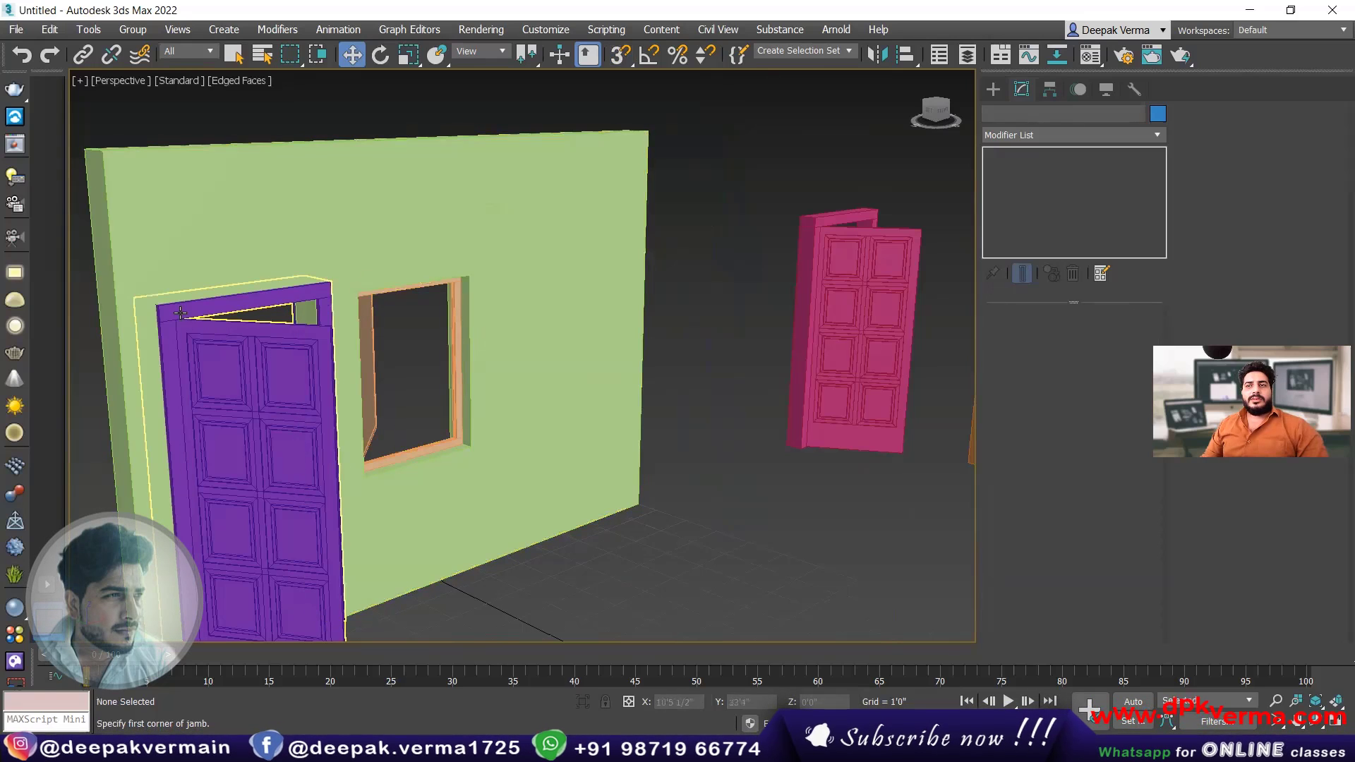
{"action": "left_click", "coordinate": [185, 309]}
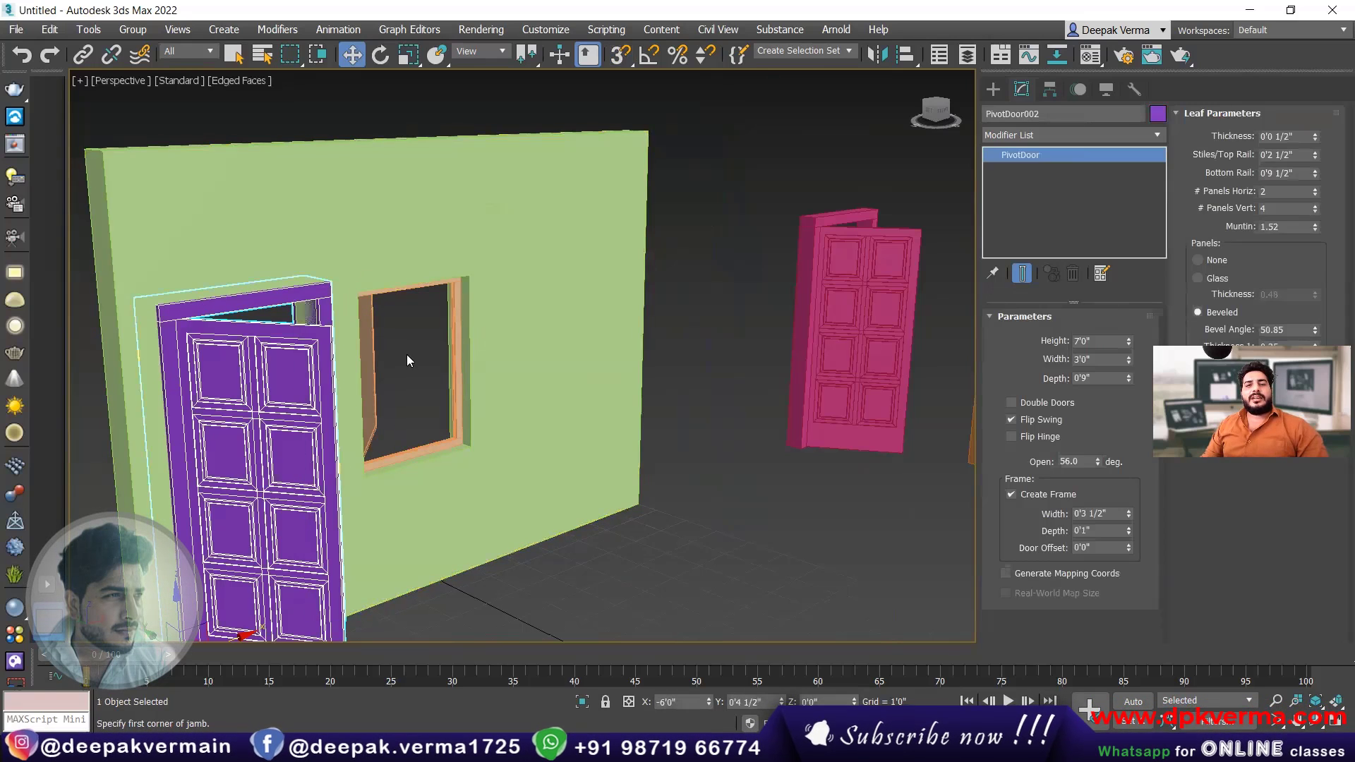
{"action": "scroll", "coordinate": [393, 393], "scroll_direction": "down", "scroll_amount": 8}
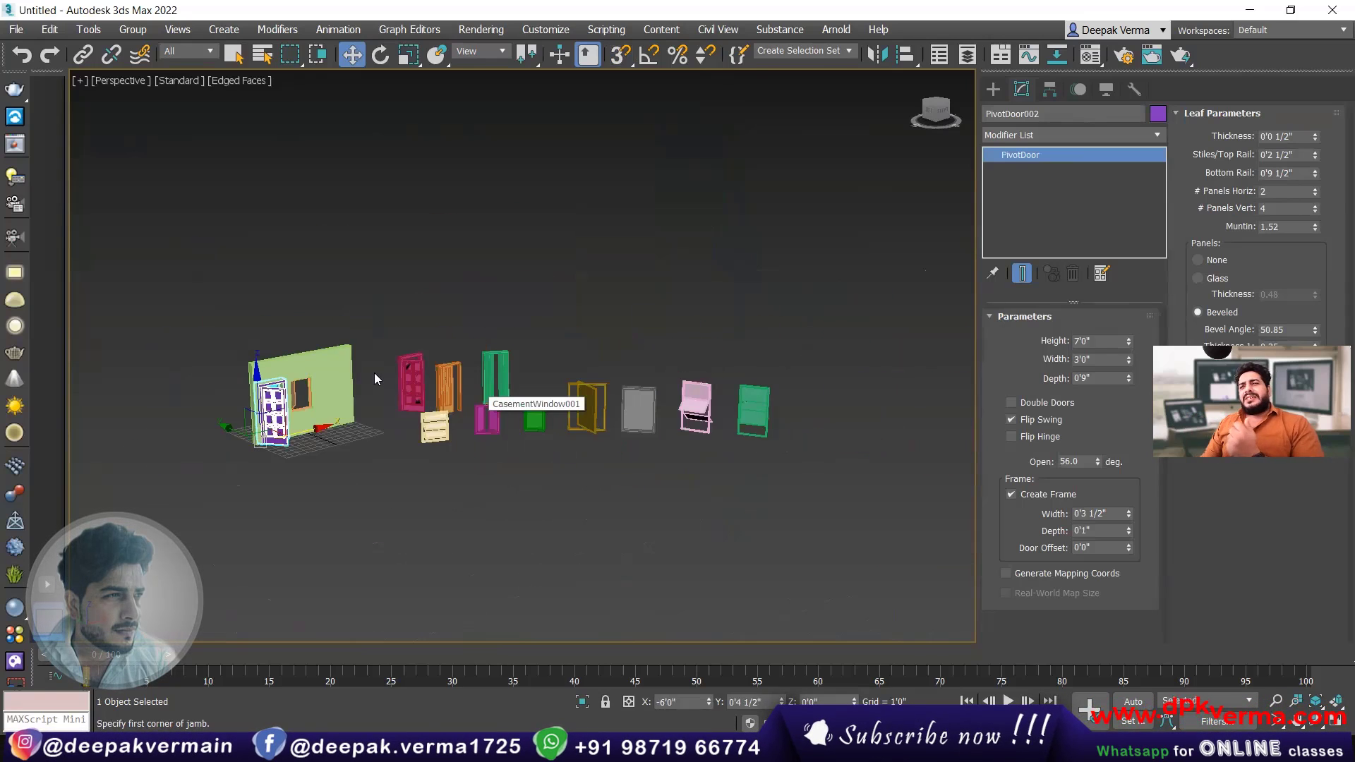
{"action": "scroll", "coordinate": [374, 372], "scroll_direction": "up", "scroll_amount": 5}
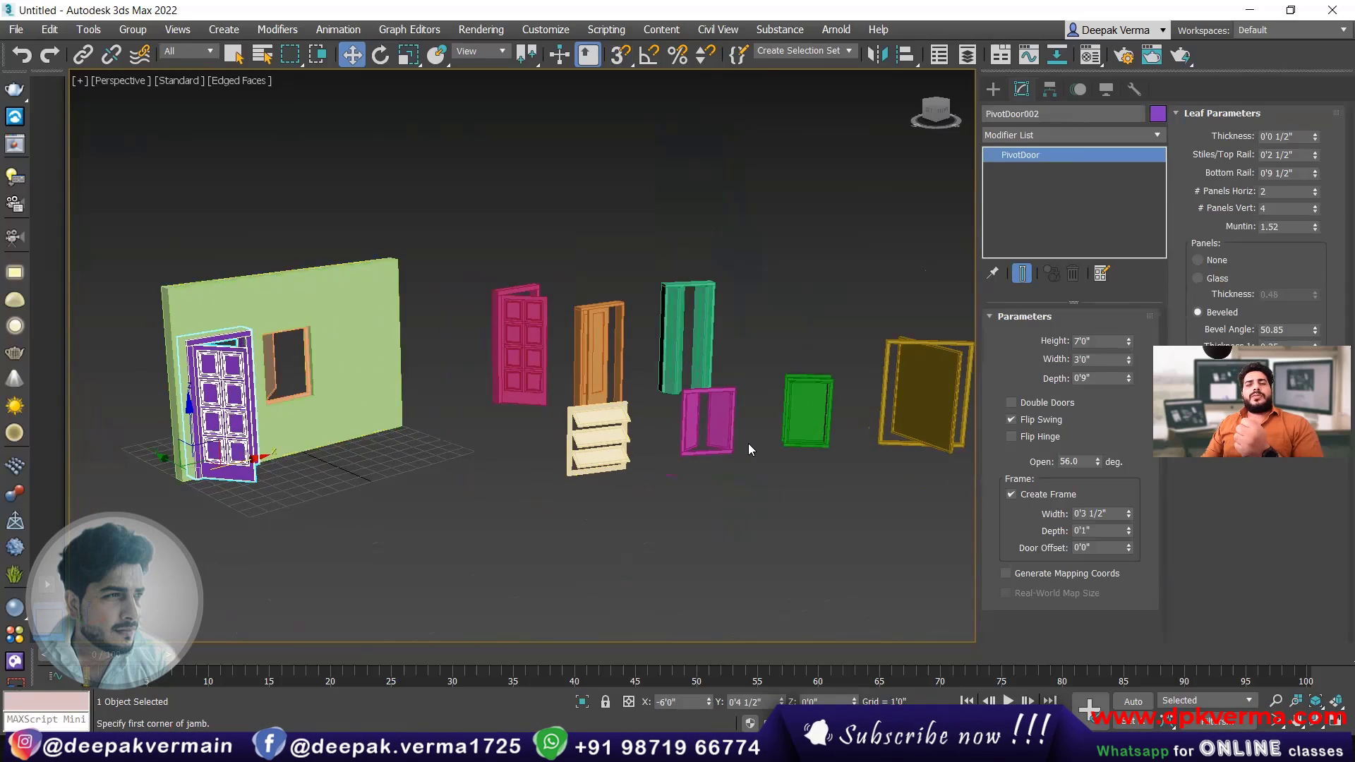
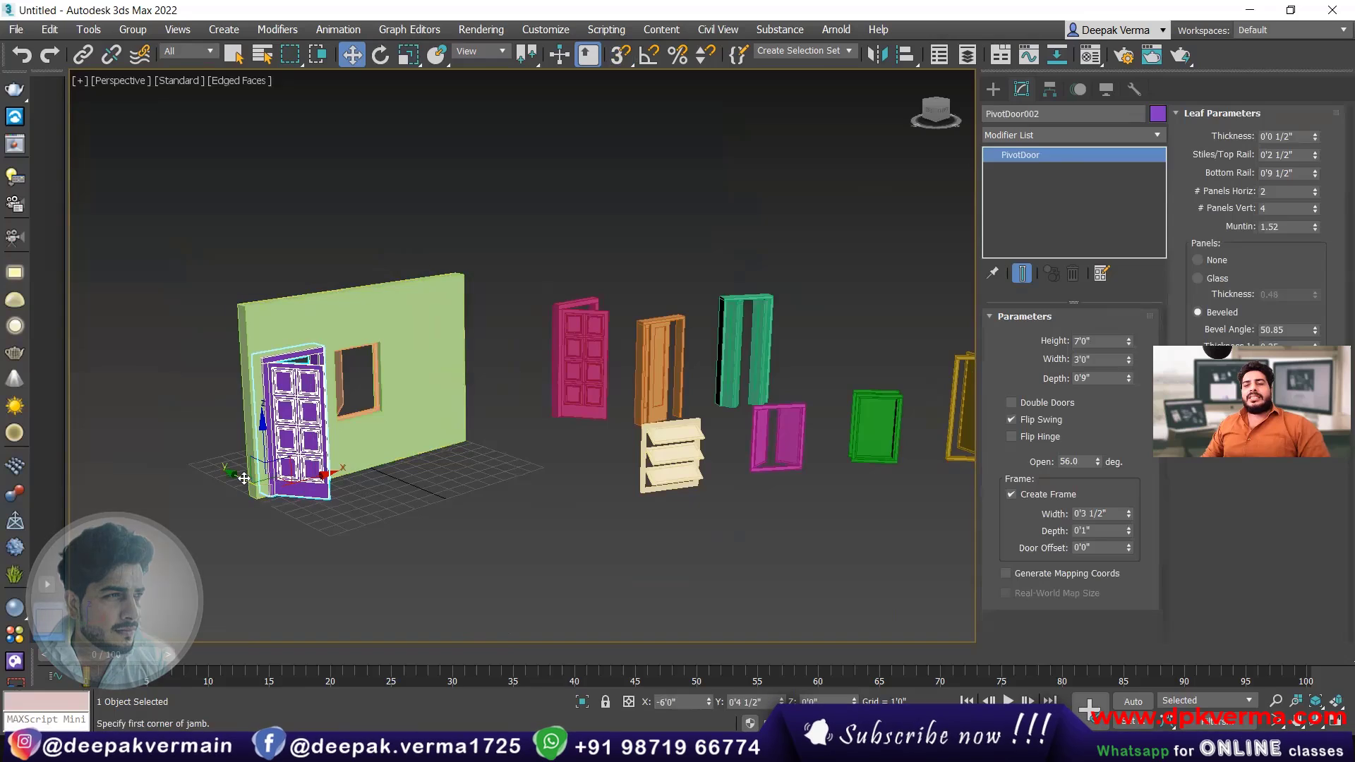
{"action": "left_click_drag", "start_coordinate": [245, 480], "coordinate": [362, 597]}
{"action": "left_click", "coordinate": [479, 543]}
- Convert the purple pivot door to an Editable Poly
{"action": "scroll", "coordinate": [440, 498], "scroll_direction": "up", "scroll_amount": 5}
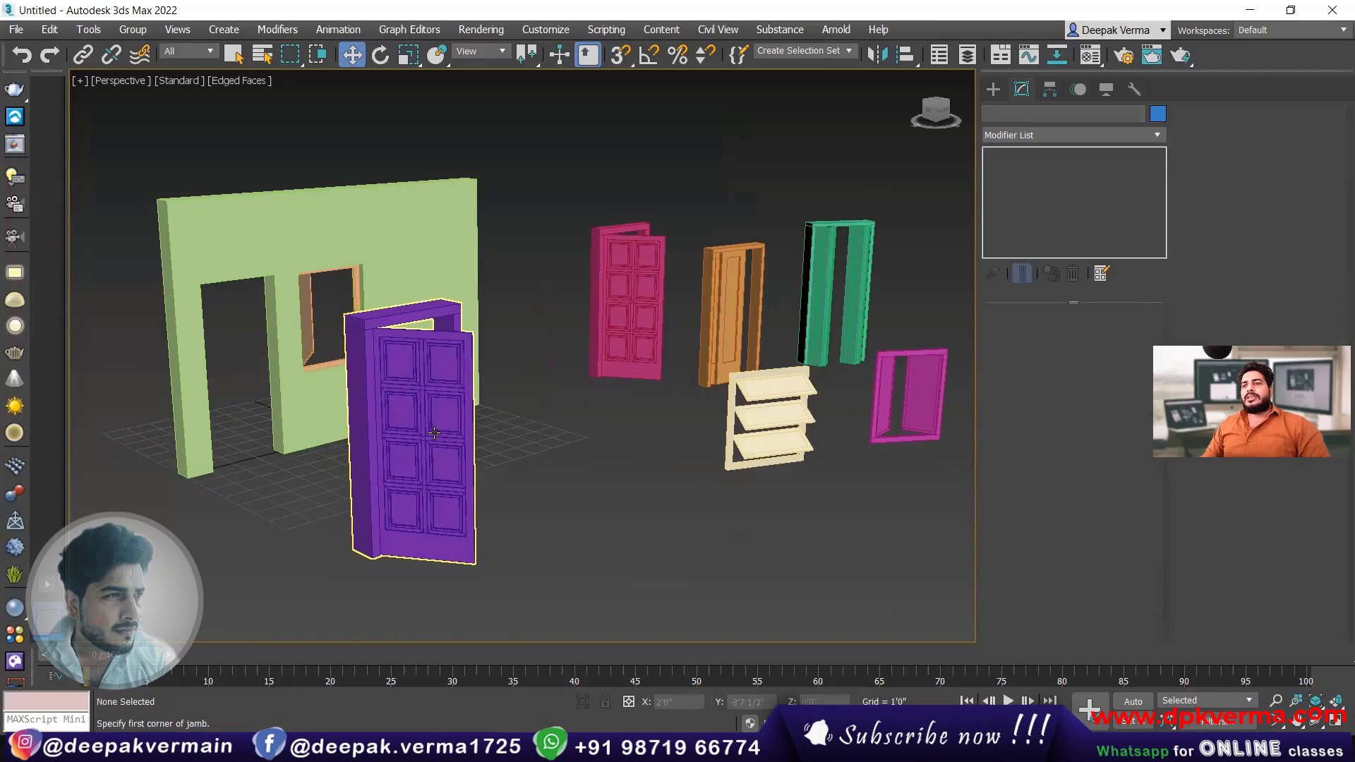
{"action": "left_click", "coordinate": [402, 383]}
{"action": "right_click", "coordinate": [402, 383]}
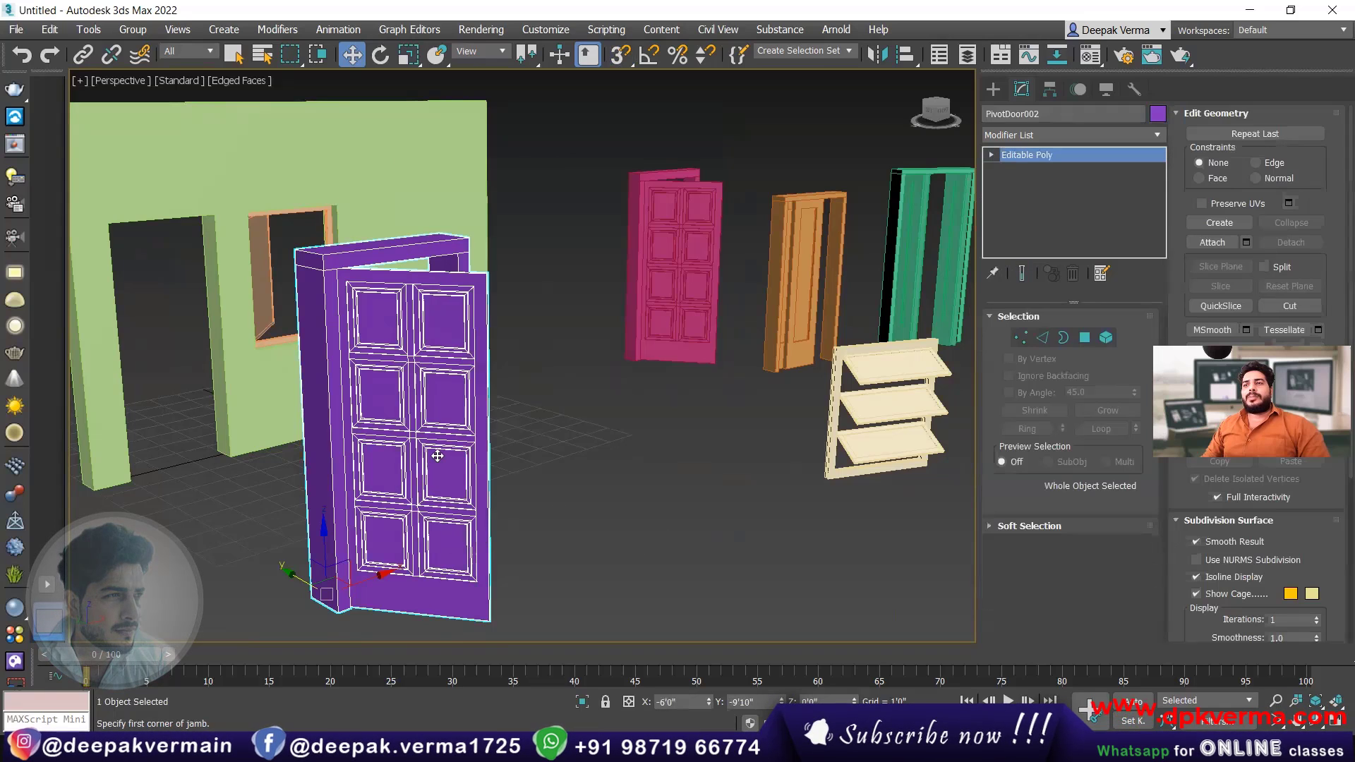
- Enter polygon level on the purple door and select its individual panel faces one after another
{"action": "left_click", "coordinate": [1083, 337]}
{"action": "left_click", "coordinate": [443, 315]}
{"action": "left_click", "coordinate": [378, 314]}
{"action": "left_click", "coordinate": [381, 388]}
{"action": "left_click", "coordinate": [432, 398]}
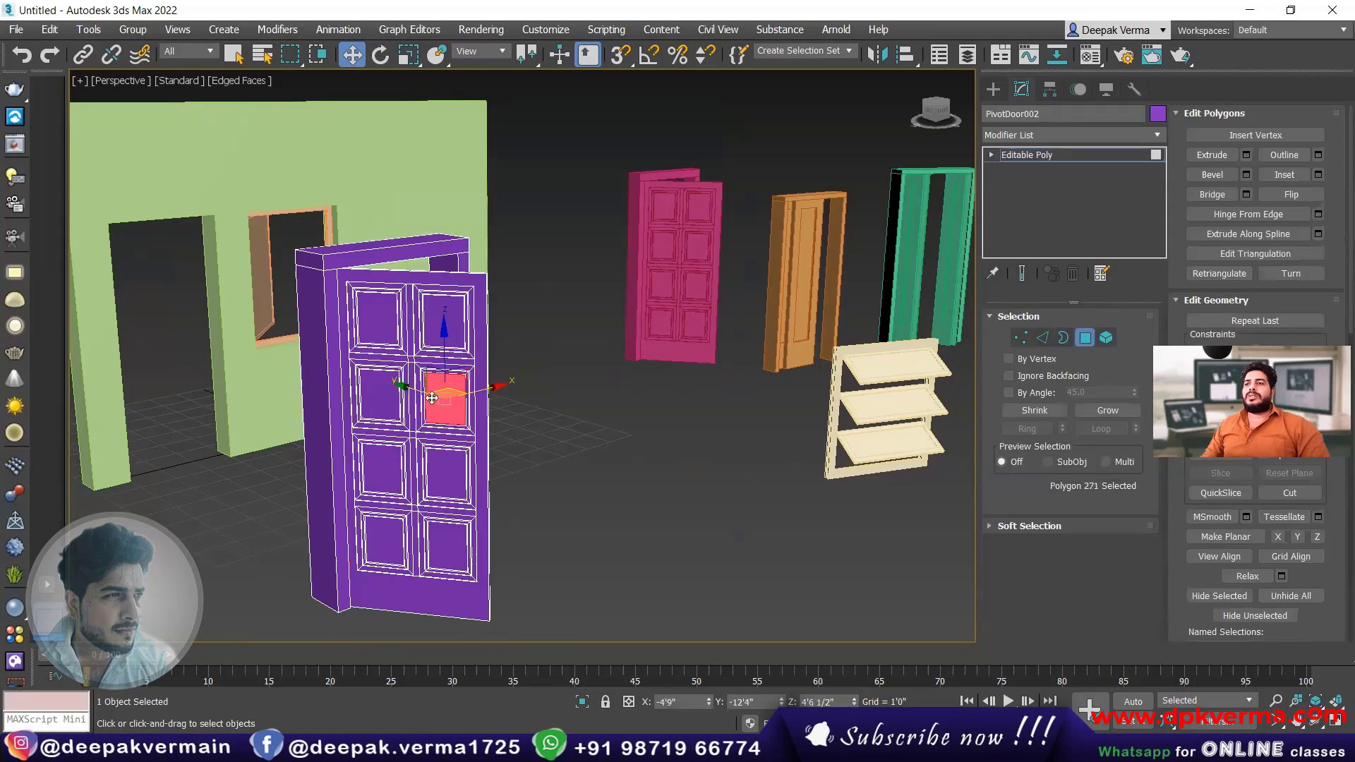
{"action": "left_click", "coordinate": [443, 467]}
{"action": "left_click", "coordinate": [384, 481]}
{"action": "middle_click_drag", "start_coordinate": [383, 482], "coordinate": [419, 397], "text": "alt"}
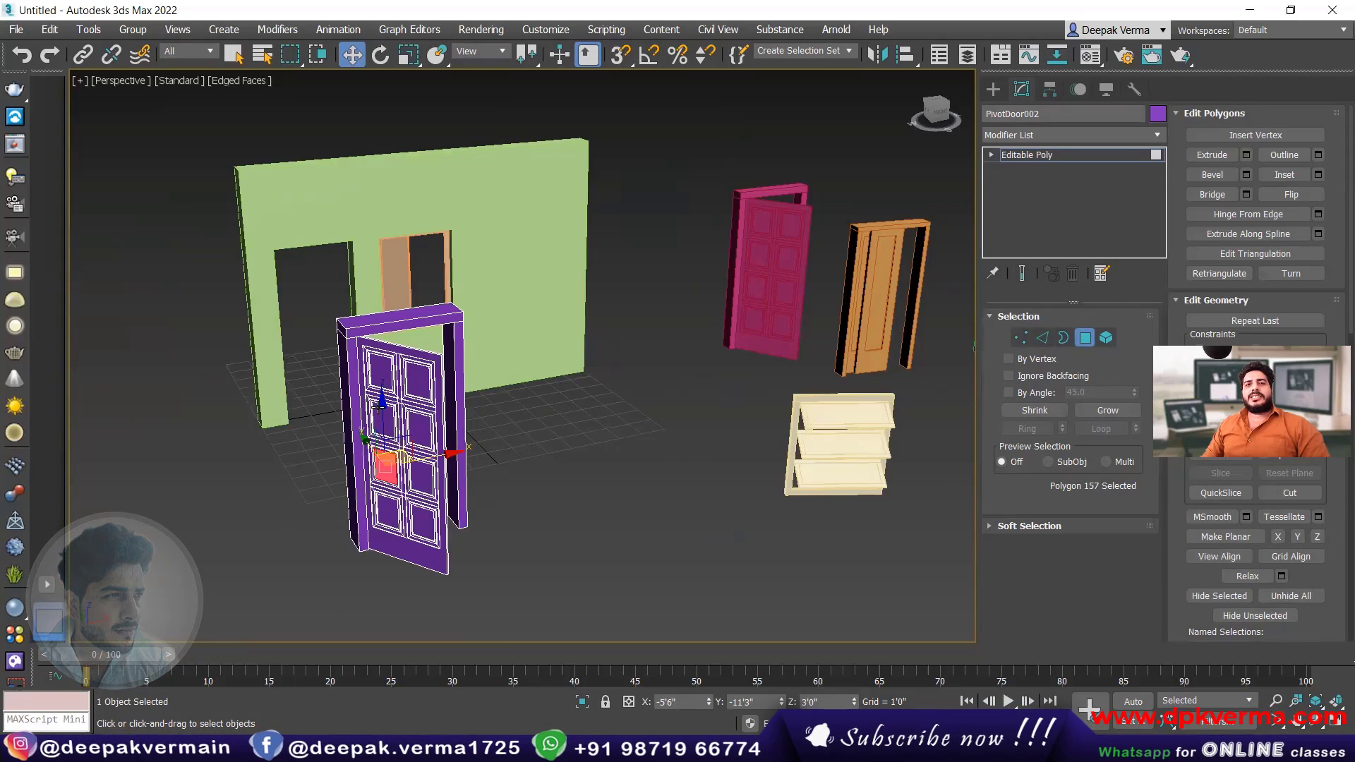
- Leave the door's polygon level and select the wall together with all doors and windows
{"action": "scroll", "coordinate": [379, 407], "scroll_direction": "down", "scroll_amount": 3}
{"action": "middle_click_drag", "start_coordinate": [468, 419], "coordinate": [417, 403]}
{"action": "scroll", "coordinate": [310, 345], "scroll_direction": "down", "scroll_amount": 2}
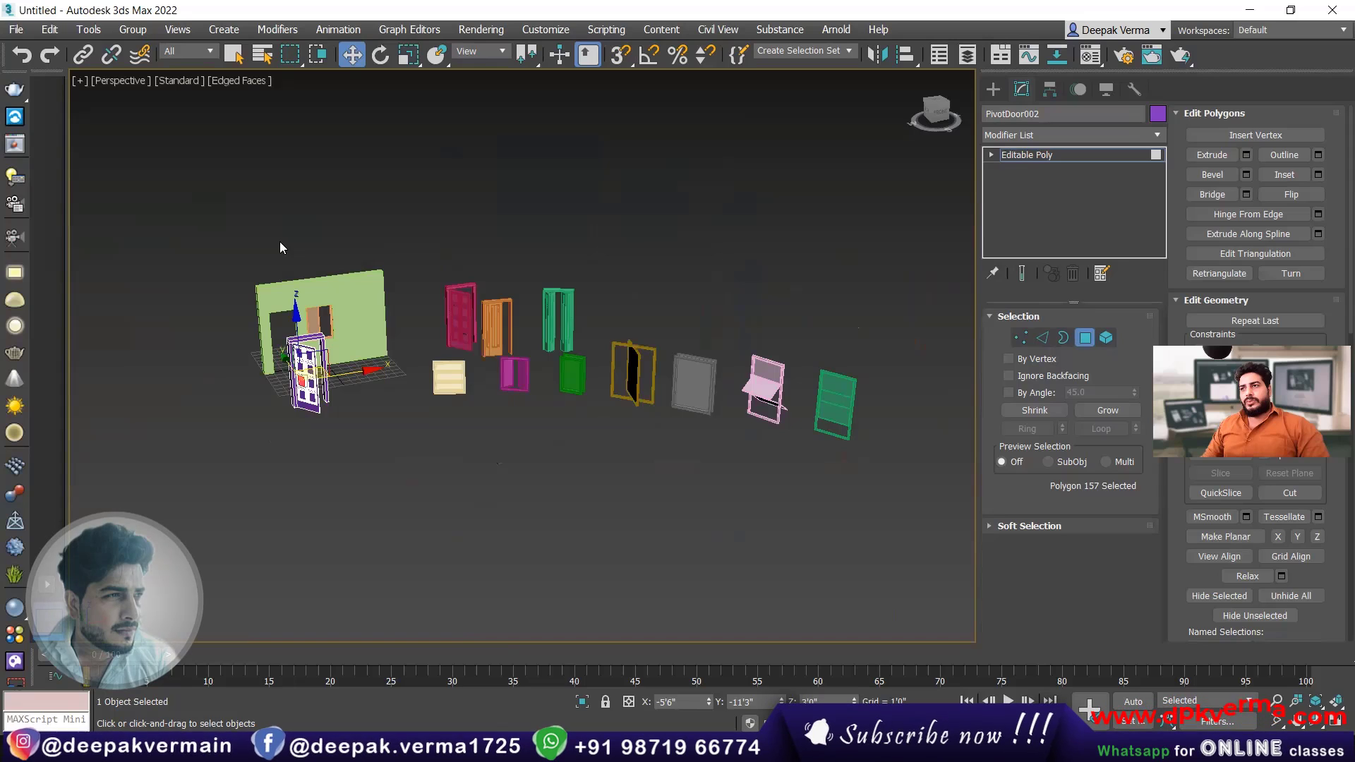
{"action": "right_click", "coordinate": [641, 254]}
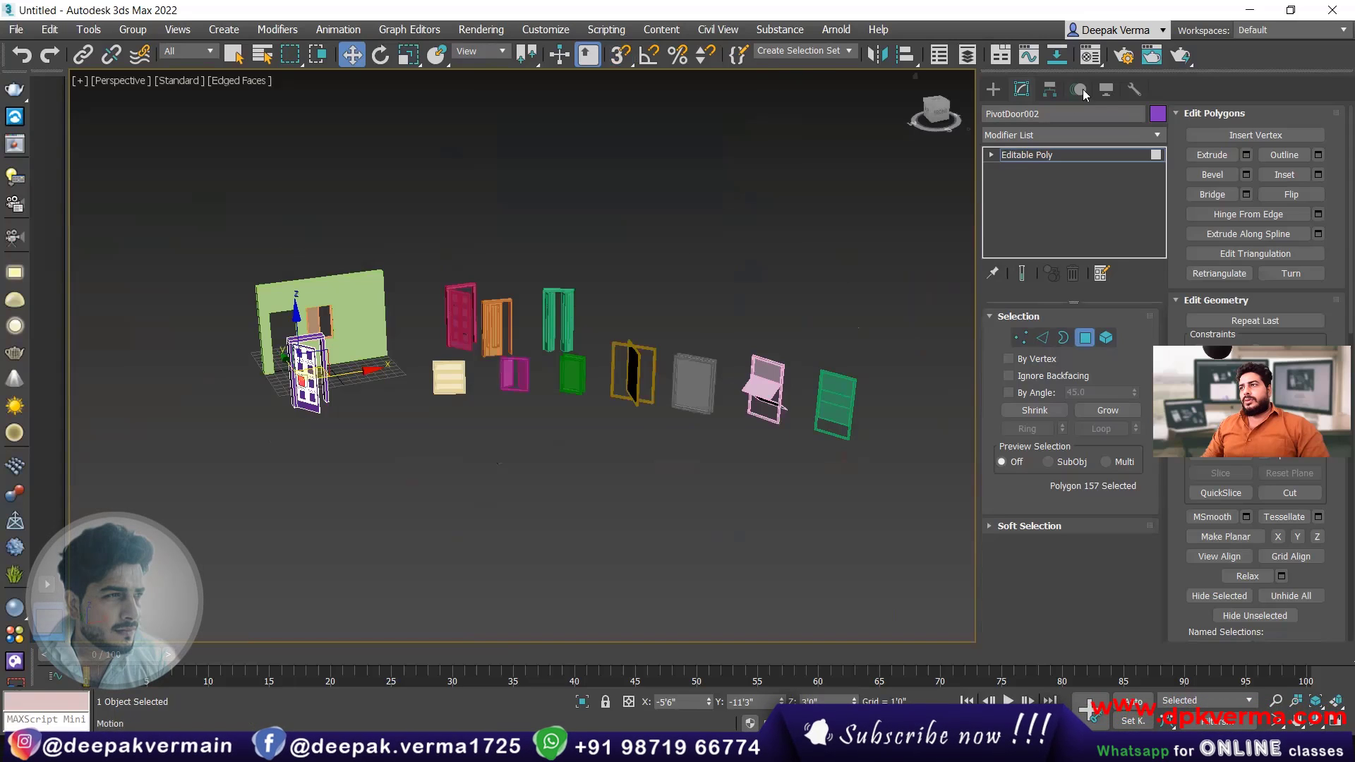
{"action": "left_click", "coordinate": [1055, 155]}
{"action": "mouse_move", "coordinate": [452, 356]}
{"action": "middle_mouse_down"}
{"action": "mouse_move", "coordinate": [408, 355]}
{"action": "mouse_move", "coordinate": [432, 365]}
{"action": "middle_mouse_up"}
{"action": "scroll", "coordinate": [432, 360], "scroll_direction": "down", "scroll_amount": 2}
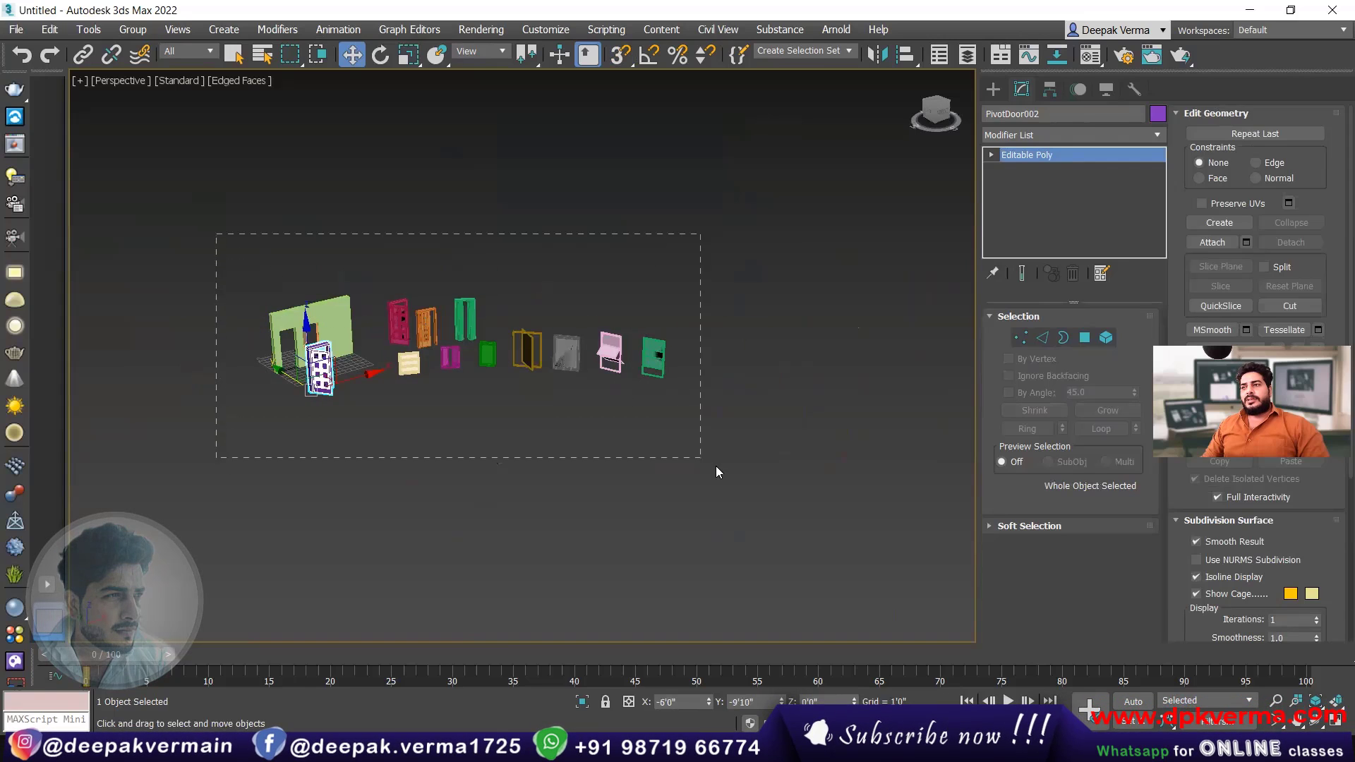
{"action": "left_click_drag", "start_coordinate": [716, 466], "coordinate": [717, 467]}
{"action": "scroll", "coordinate": [452, 328], "scroll_direction": "up", "scroll_amount": 2}
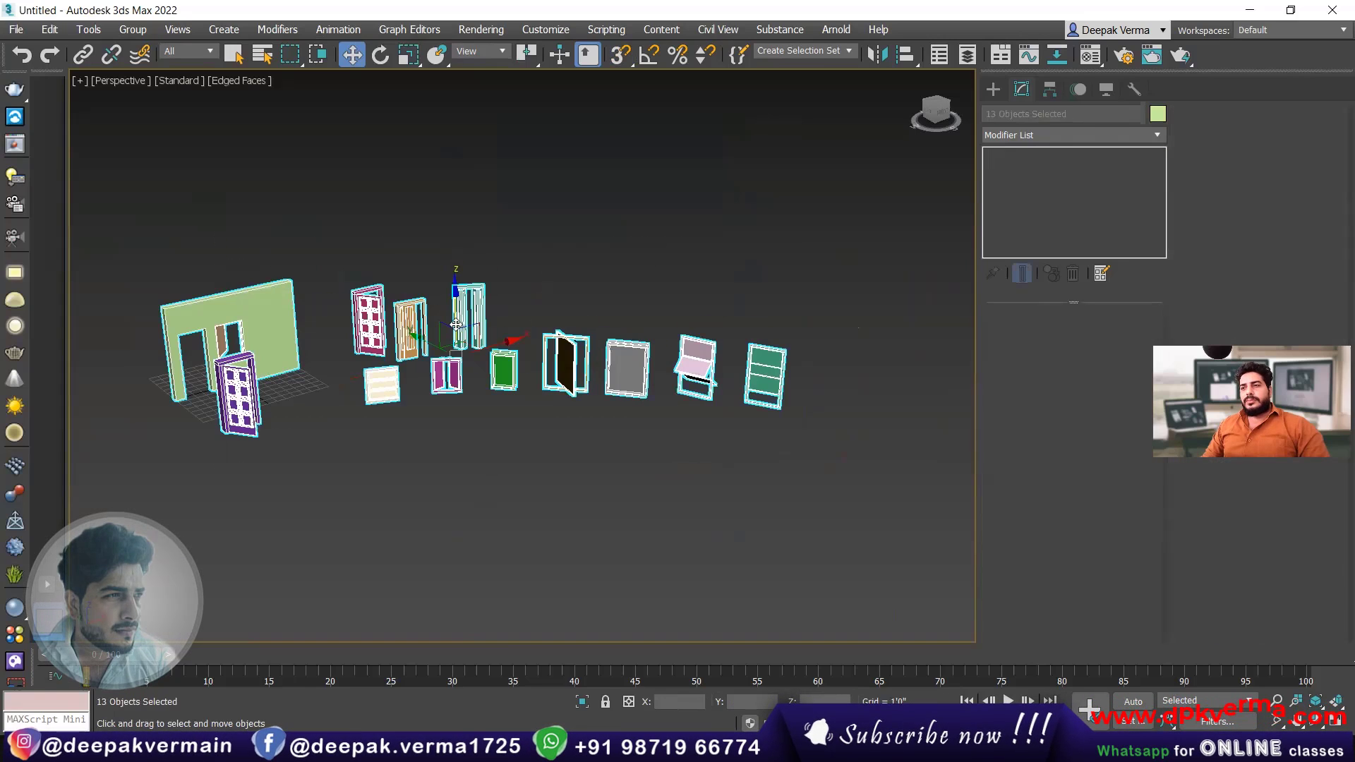
- Delete the wall and all doors and windows from the scene
{"action": "scroll", "coordinate": [459, 326], "scroll_direction": "up", "scroll_amount": 2}
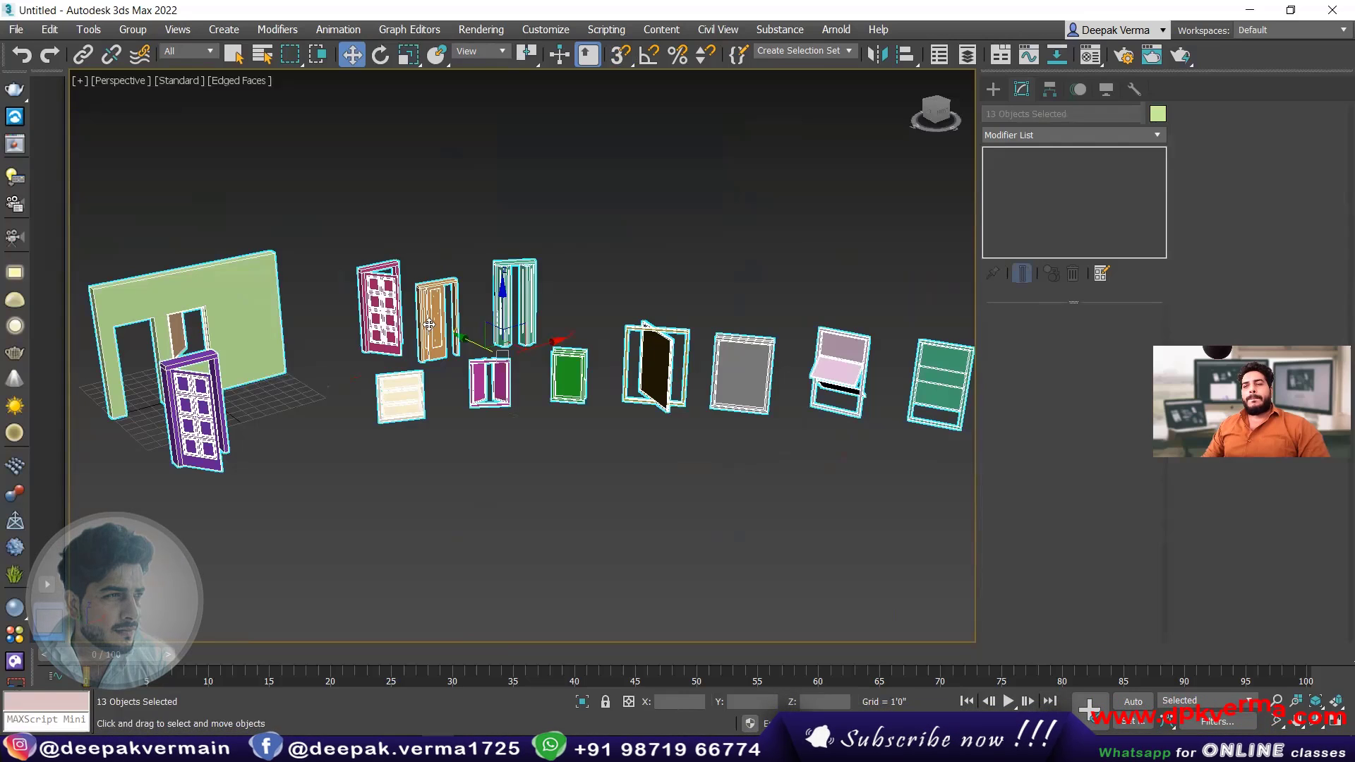
{"action": "scroll", "coordinate": [429, 324], "scroll_direction": "down", "scroll_amount": 3}
{"action": "mouse_move", "coordinate": [462, 334]}
{"action": "middle_mouse_down", "text": "alt"}
{"action": "mouse_move", "coordinate": [445, 283]}
{"action": "mouse_move", "coordinate": [478, 338]}
{"action": "middle_mouse_up", "text": "alt"}
{"action": "scroll", "coordinate": [460, 324], "scroll_direction": "up", "scroll_amount": 2}
{"action": "scroll", "coordinate": [460, 325], "scroll_direction": "up", "scroll_amount": 3}
{"action": "scroll", "coordinate": [486, 359], "scroll_direction": "down", "scroll_amount": 3}
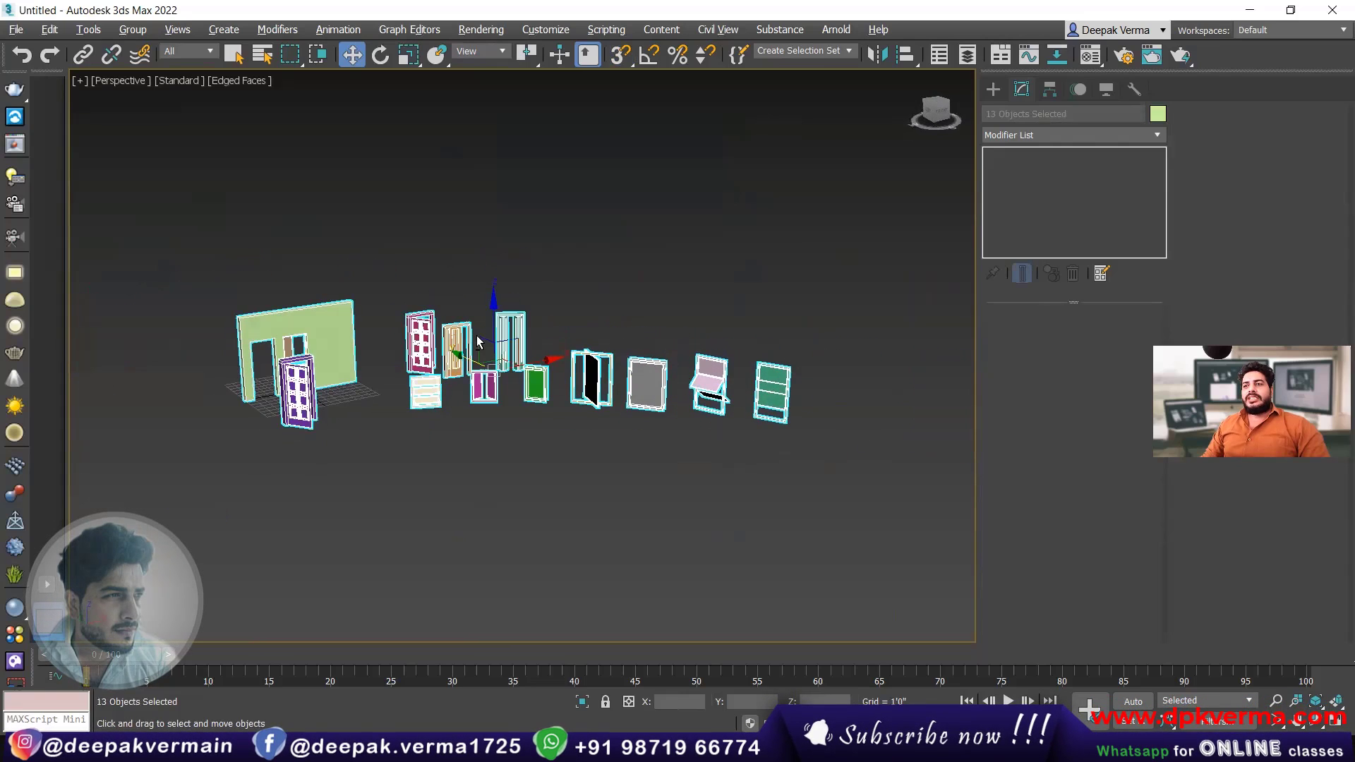
{"action": "left_click", "coordinate": [226, 243]}
{"action": "left_click_drag", "start_coordinate": [508, 379], "coordinate": [875, 521]}
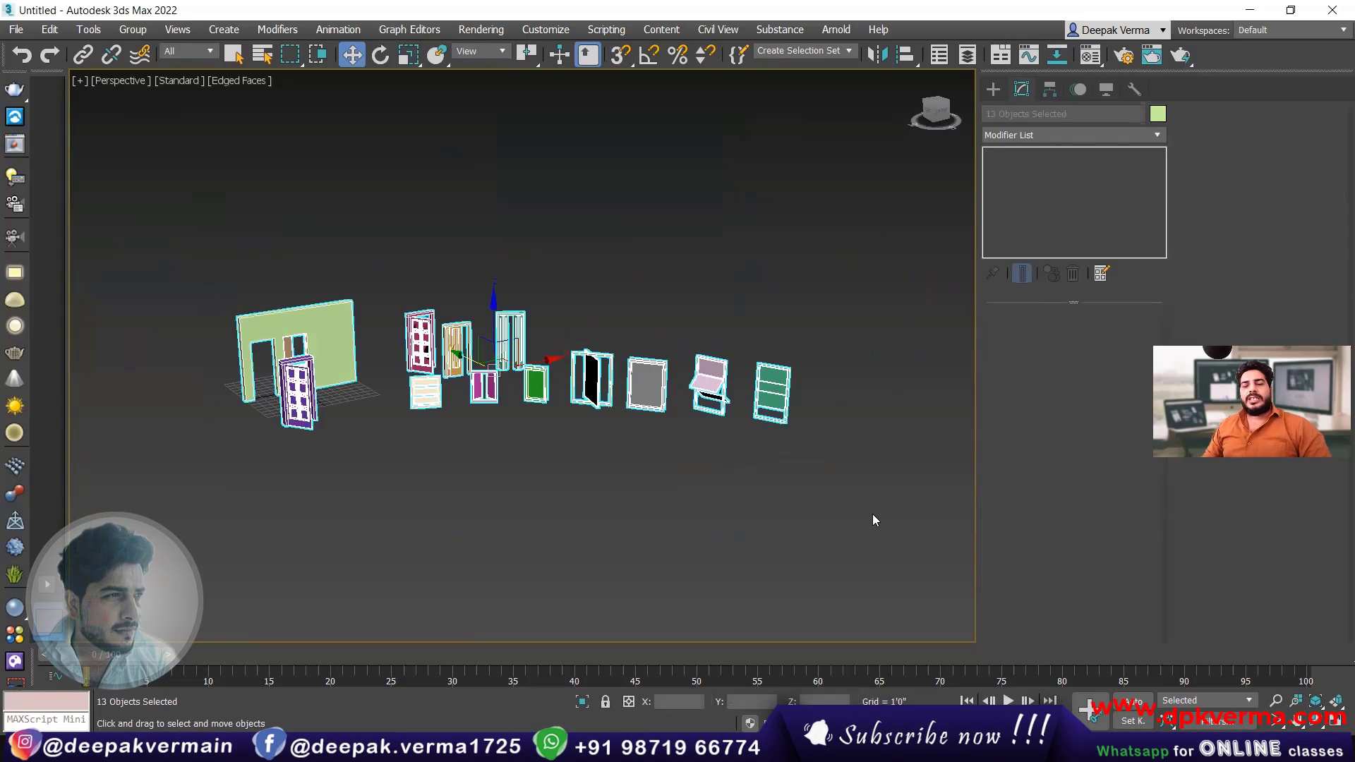
{"action": "key", "text": "Delete"}
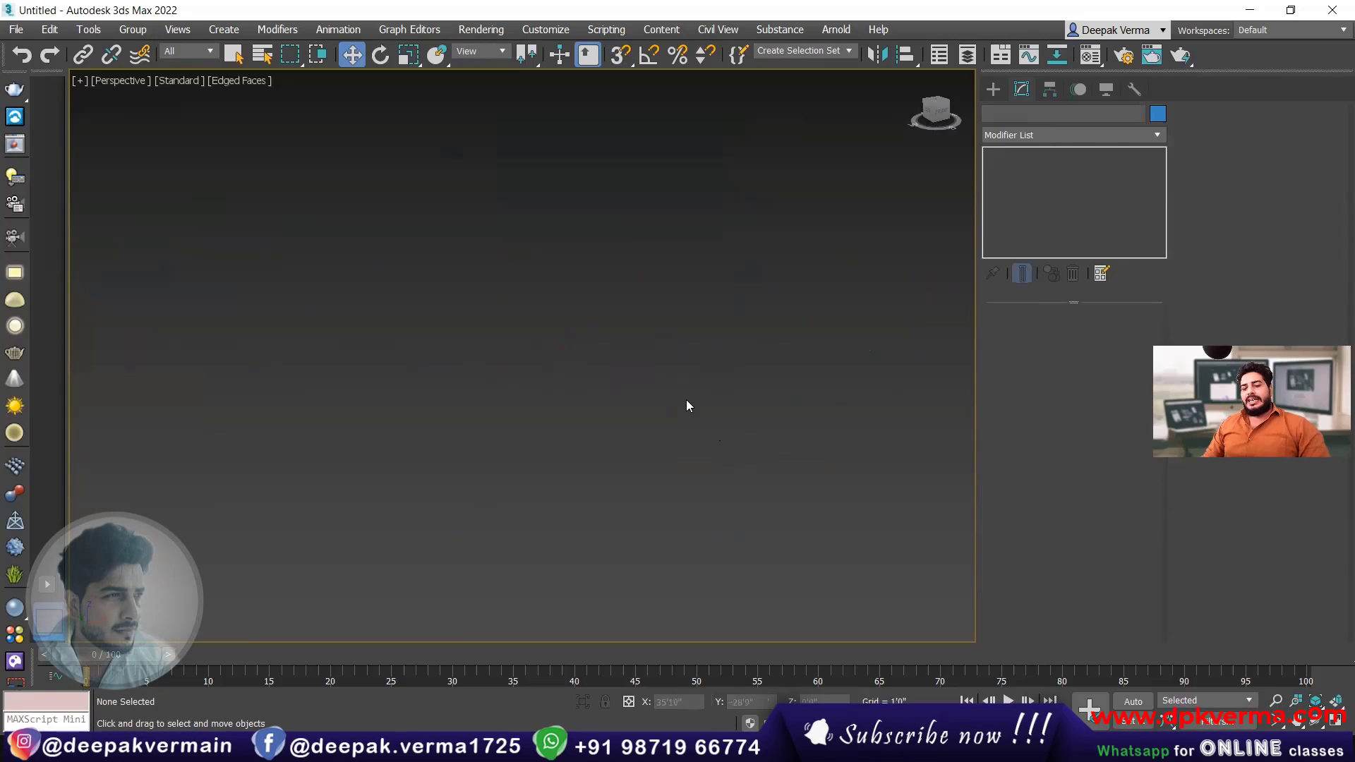
- Create a standard primitive box on the empty grid, about 4'7 1/2" long, 1'8" wide and 0'9 1/2" high
{"action": "key", "text": "g"}
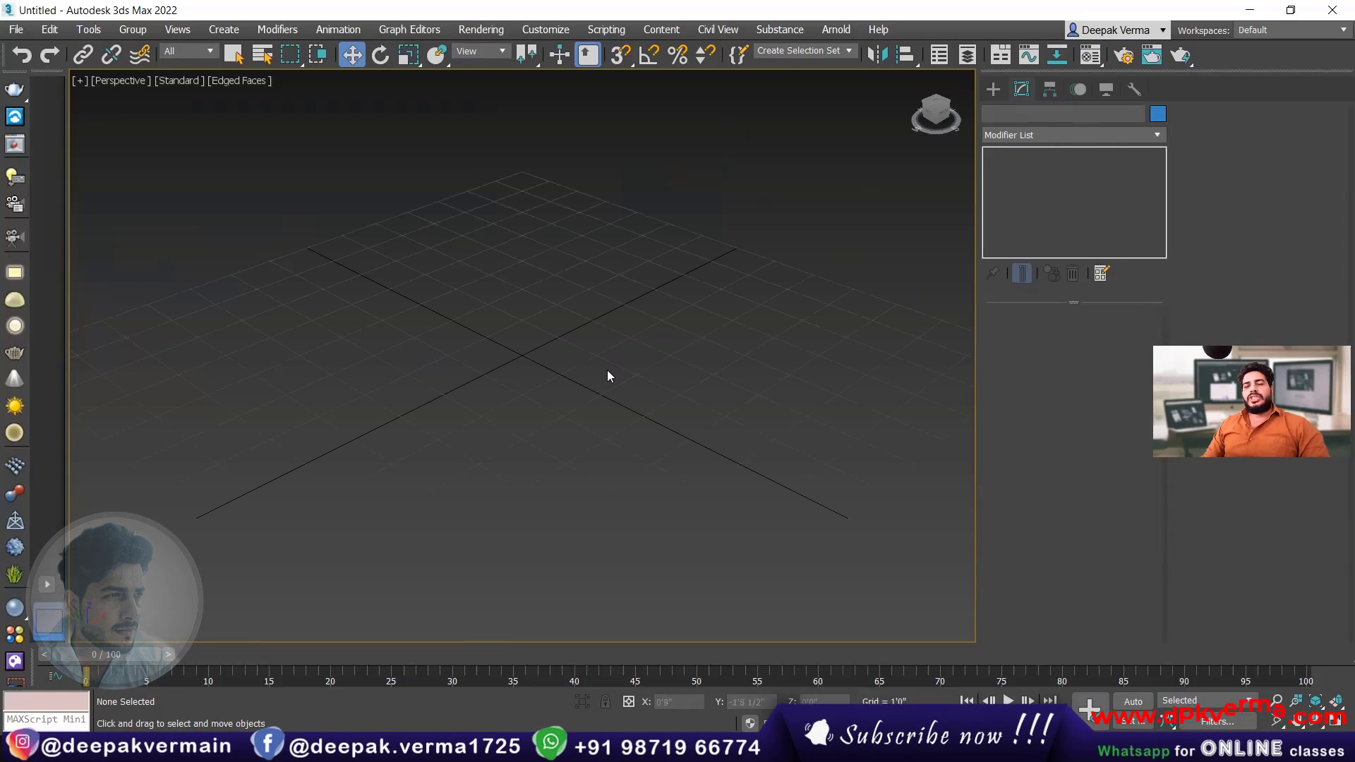
{"action": "scroll", "coordinate": [607, 376], "scroll_direction": "down", "scroll_amount": 3}
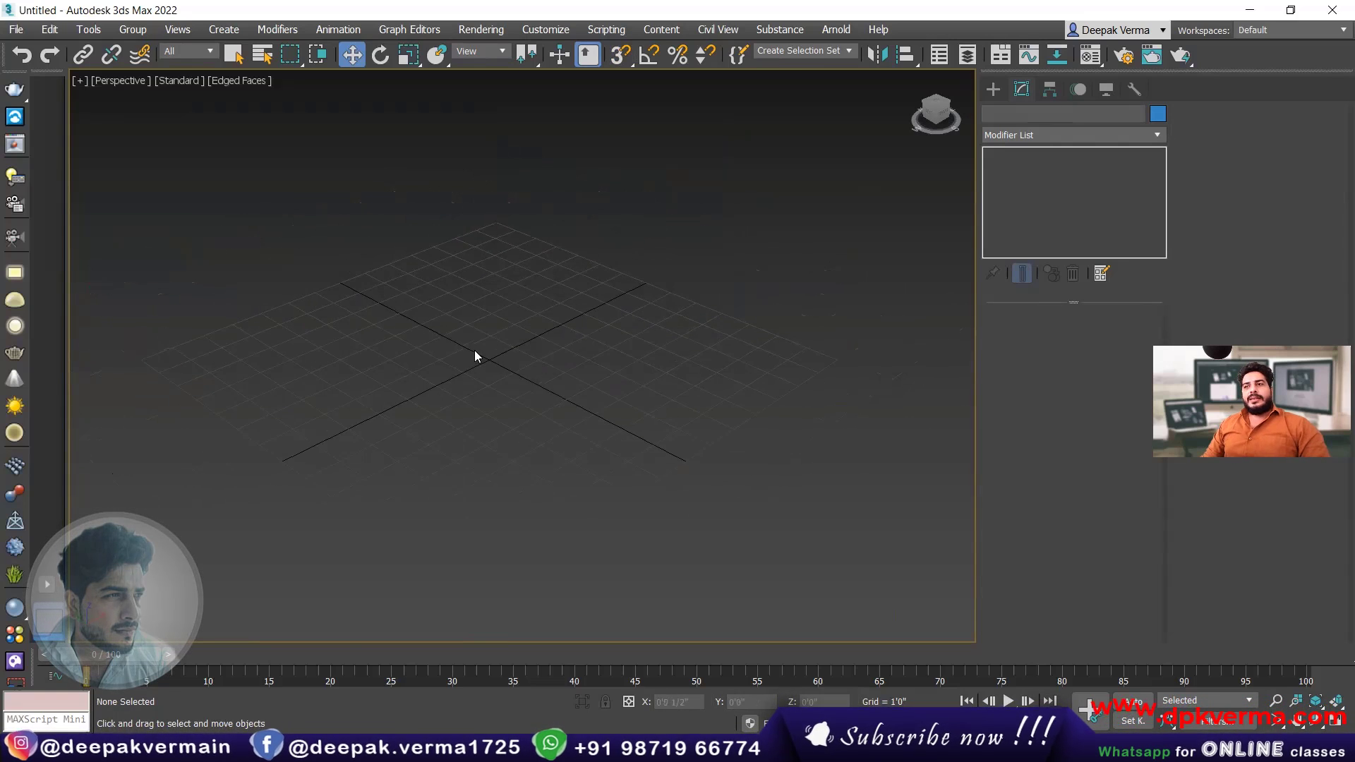
{"action": "left_click", "coordinate": [993, 89]}
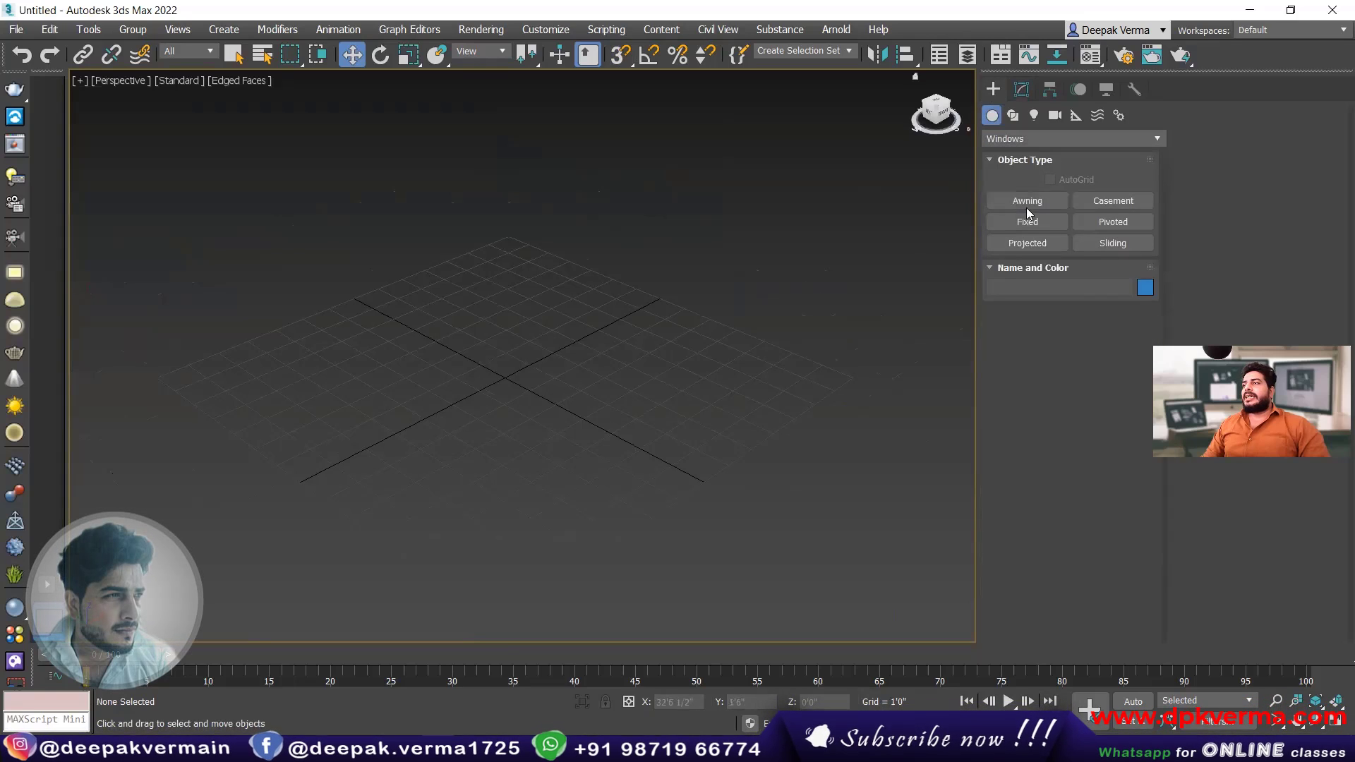
{"action": "left_click", "coordinate": [1023, 139]}
{"action": "left_click", "coordinate": [1023, 149]}
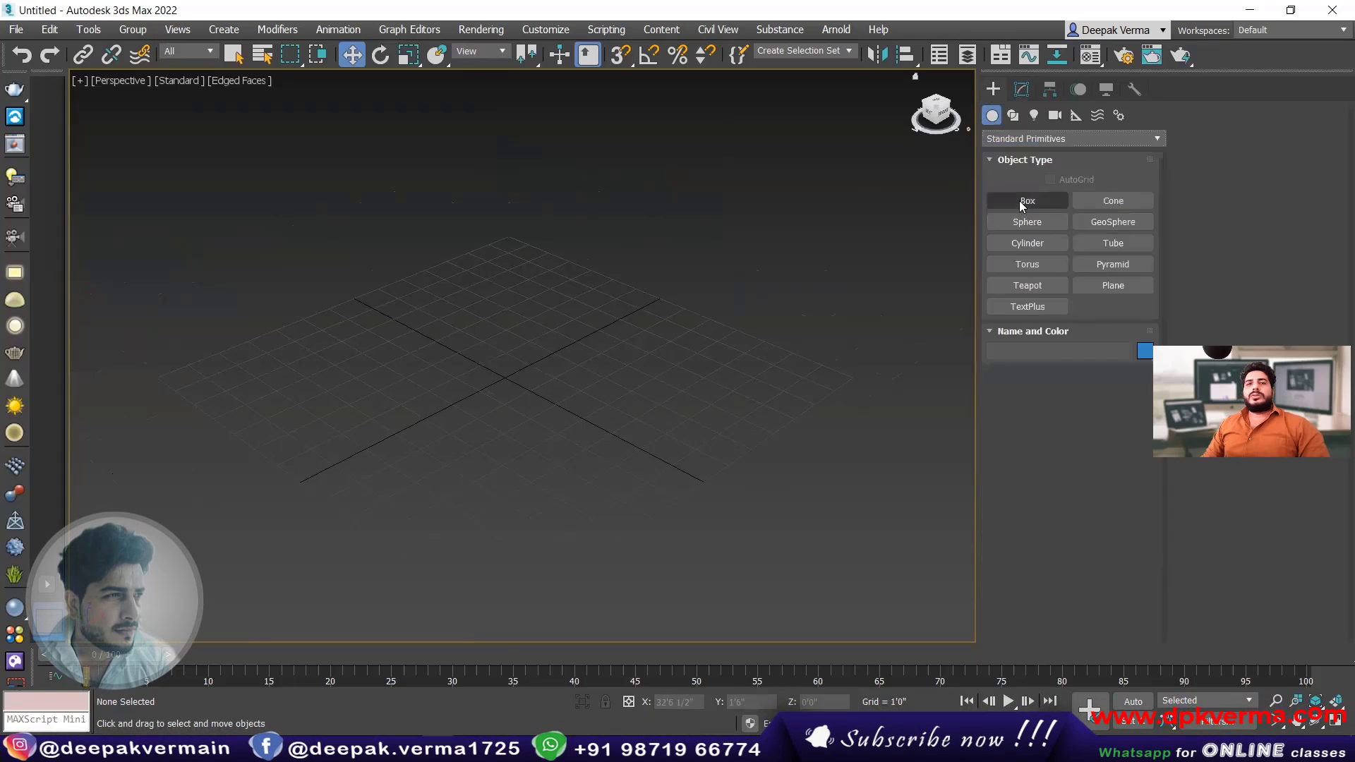
{"action": "left_click", "coordinate": [1022, 204]}
{"action": "middle_click_drag", "start_coordinate": [502, 378], "coordinate": [480, 387], "text": "alt"}
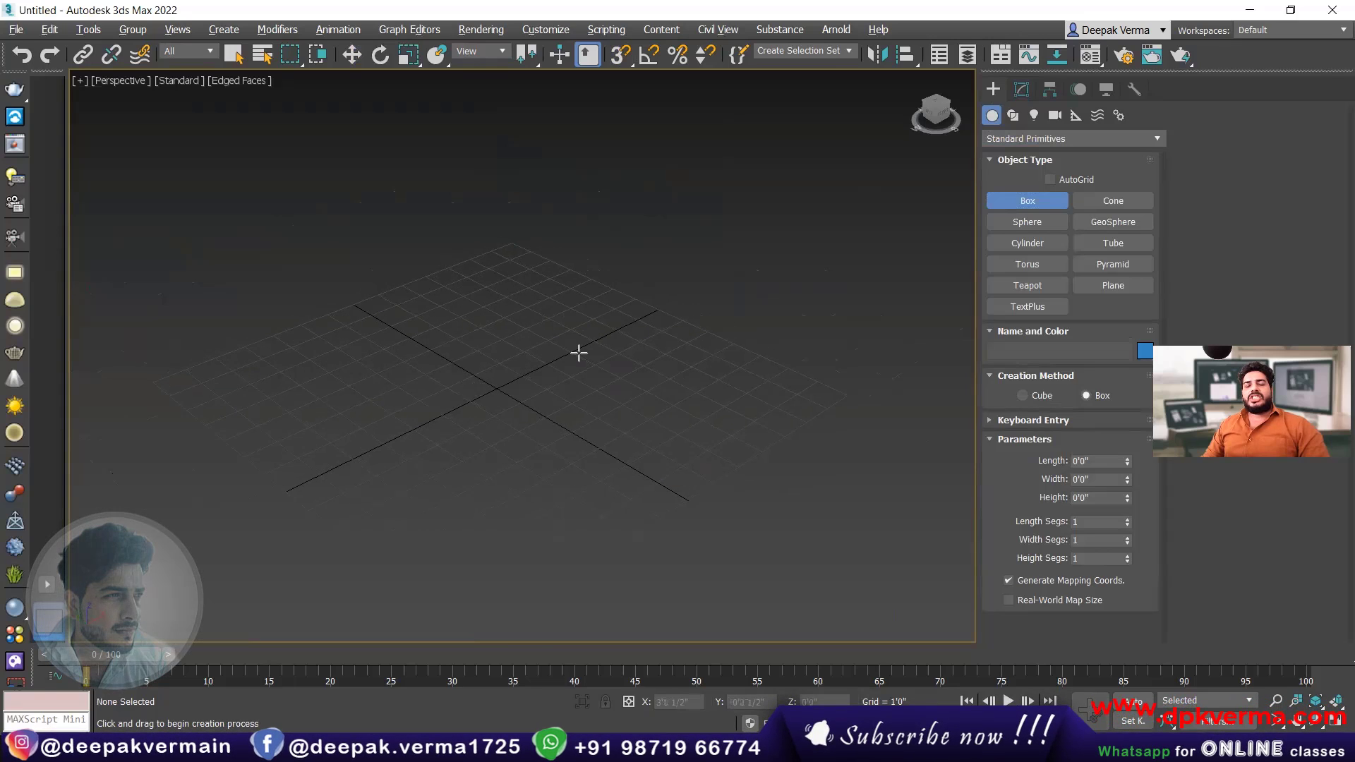
{"action": "left_click_drag", "start_coordinate": [225, 400], "coordinate": [348, 433]}
{"action": "left_click", "coordinate": [360, 401]}
{"action": "left_click", "coordinate": [370, 418]}
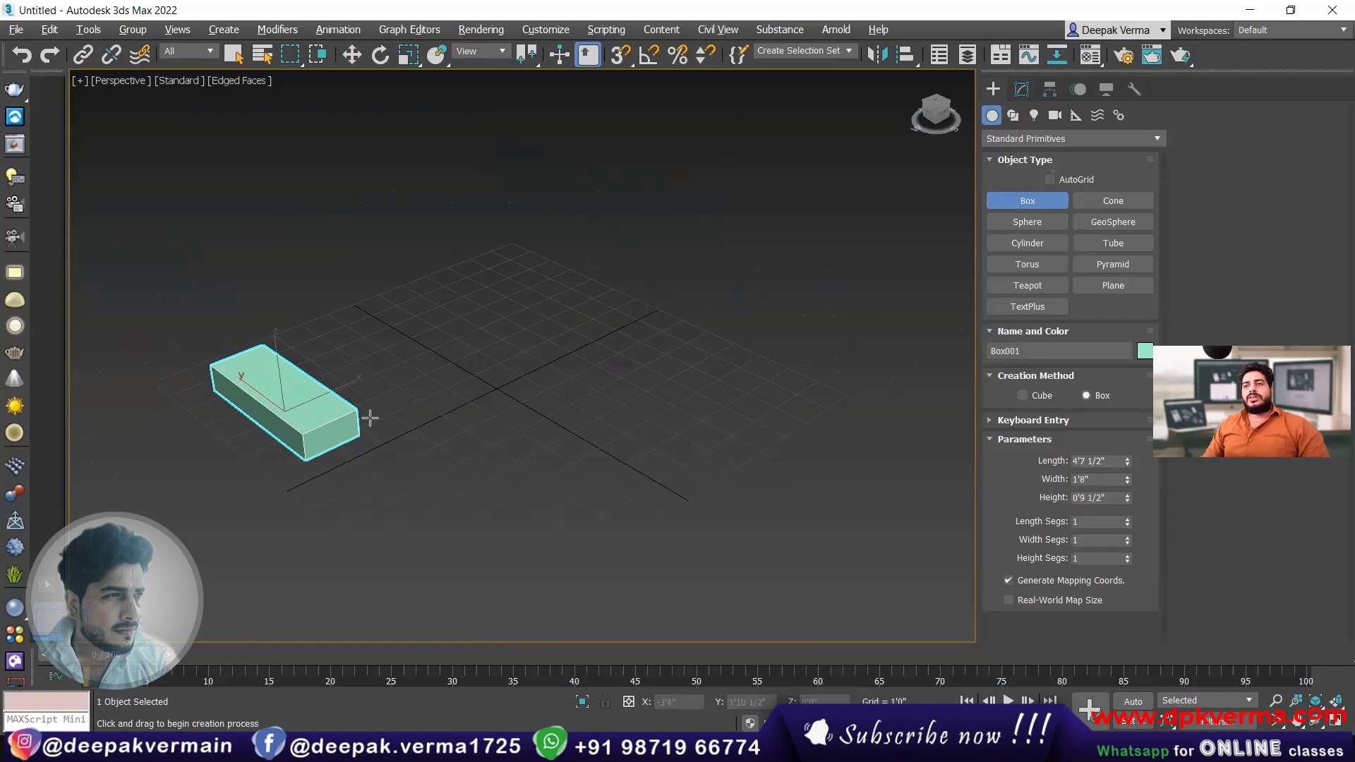
{"action": "key", "text": "w"}
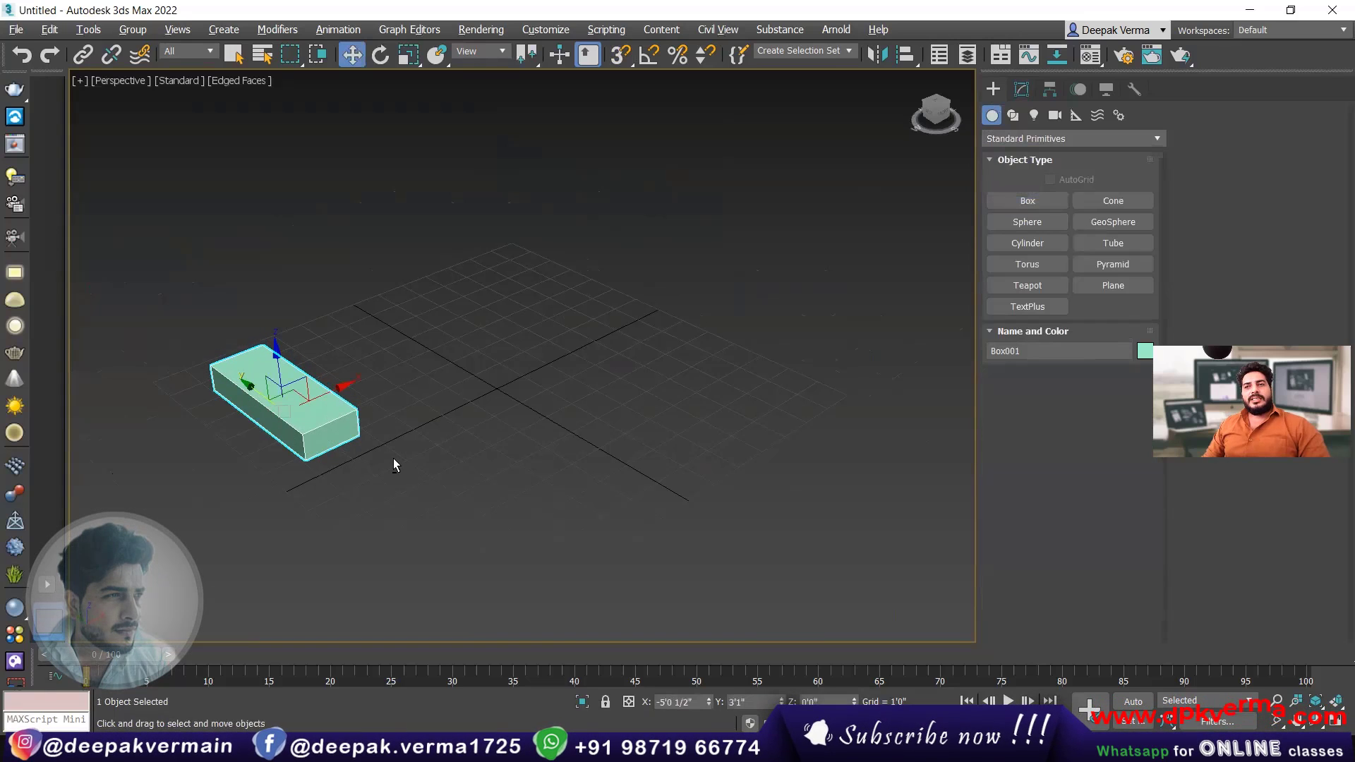
- Turn on 3D snapping over the box, delete the box and turn snapping off
{"action": "scroll", "coordinate": [324, 442], "scroll_direction": "up", "scroll_amount": 2}
{"action": "middle_click_drag", "start_coordinate": [324, 442], "coordinate": [351, 397]}
{"action": "scroll", "coordinate": [314, 423], "scroll_direction": "up", "scroll_amount": 2}
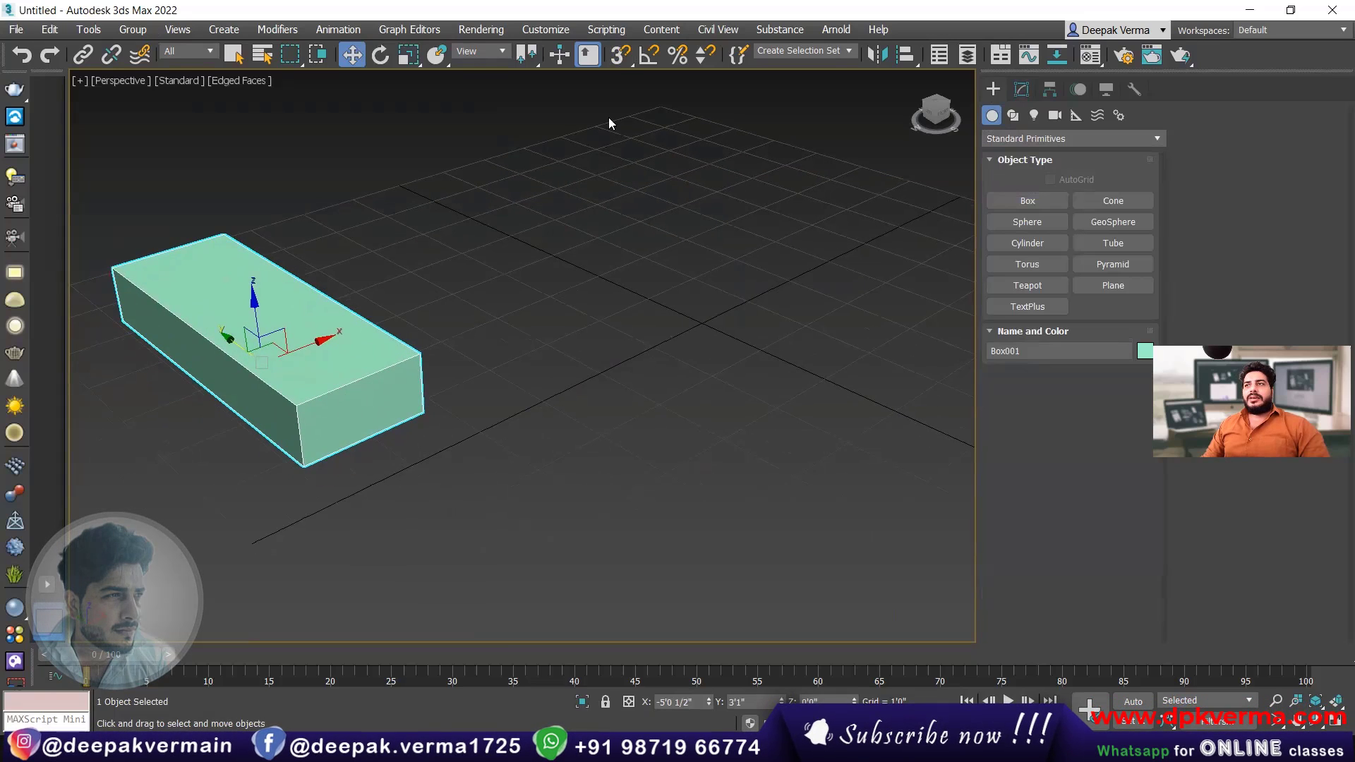
{"action": "left_click", "coordinate": [620, 55]}
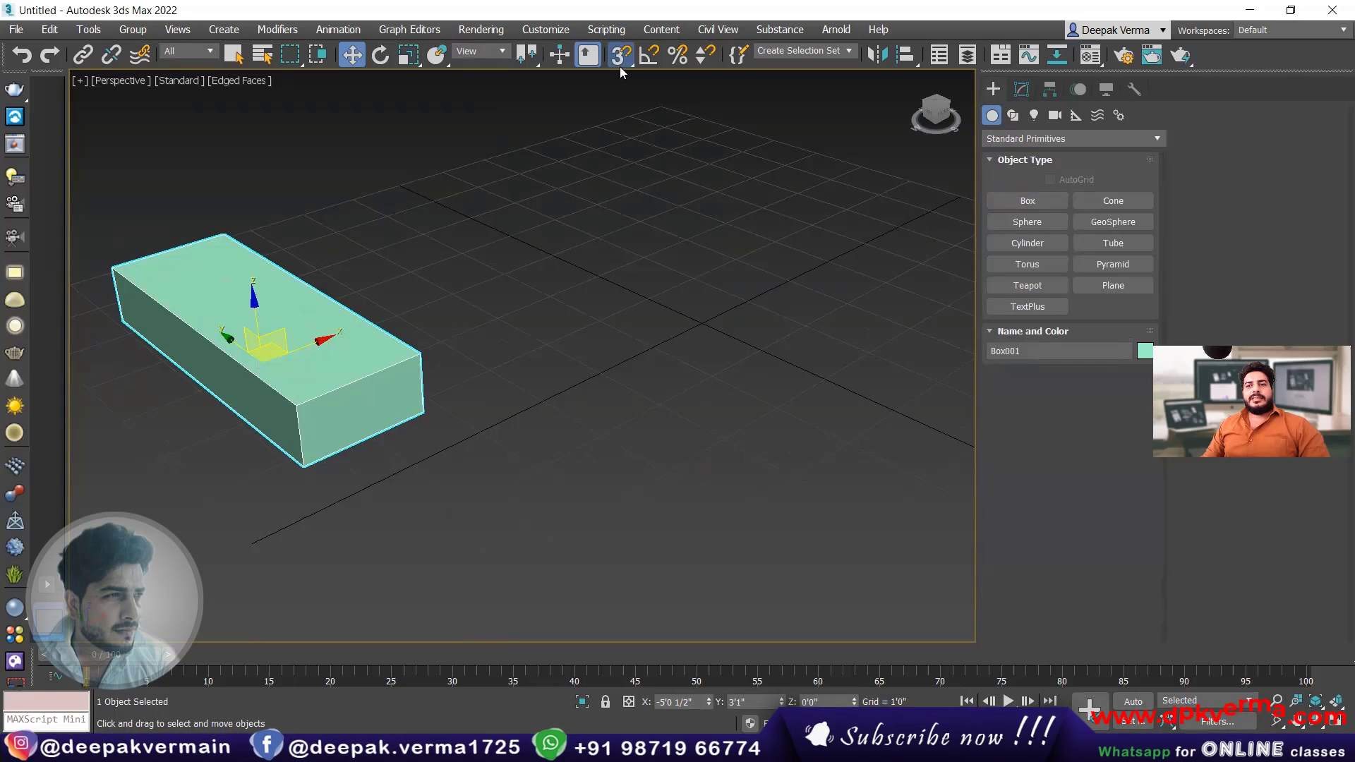
{"action": "scroll", "coordinate": [416, 311], "scroll_direction": "down", "scroll_amount": 6}
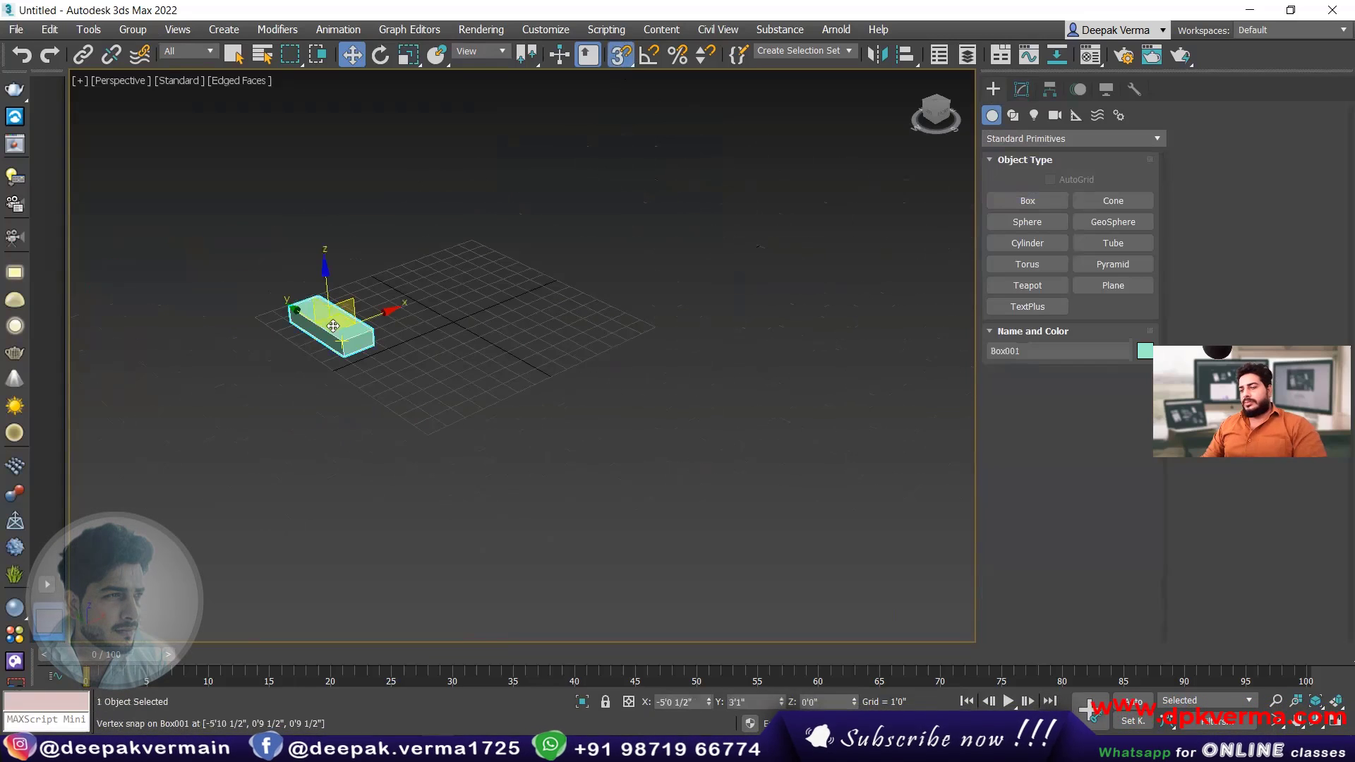
{"action": "key", "text": "Delete"}
{"action": "left_click", "coordinate": [620, 55]}
- Start importing an external file into the empty scene
{"action": "left_click", "coordinate": [16, 29]}
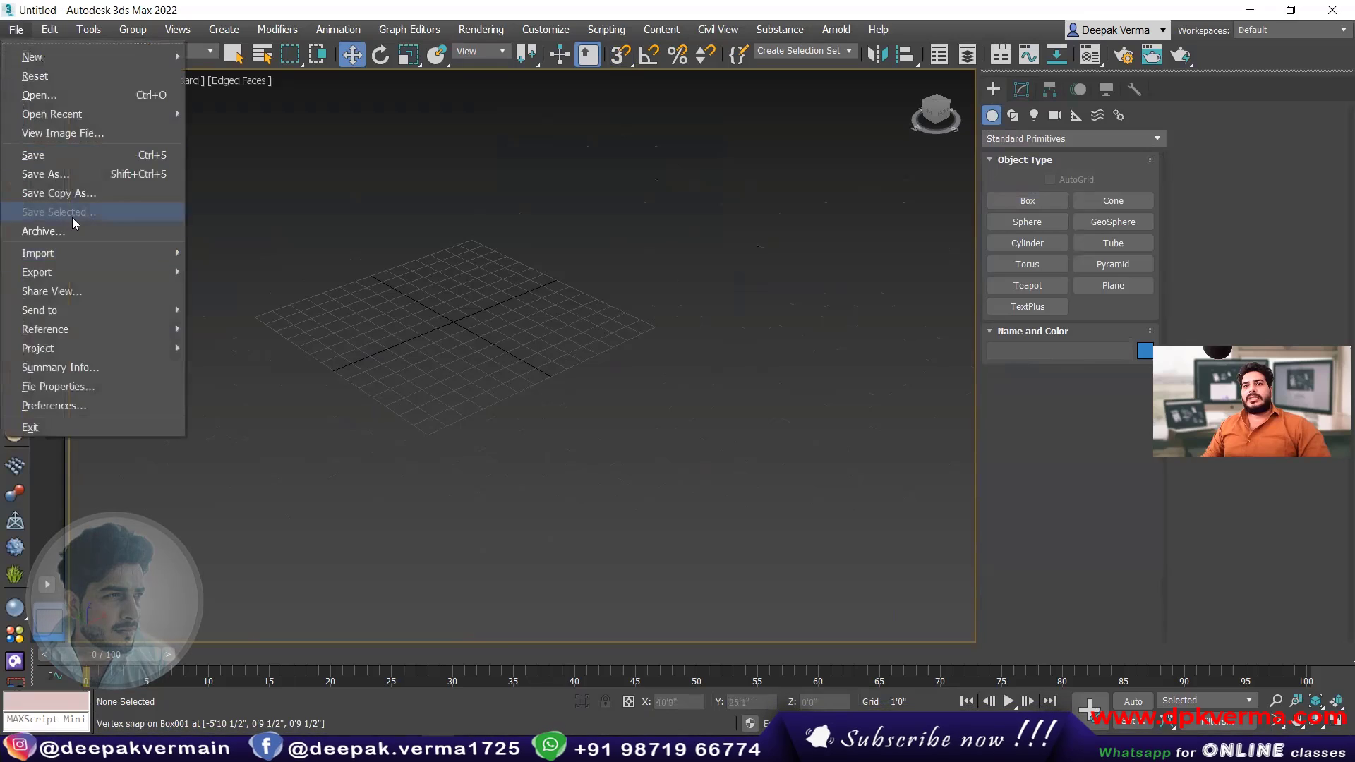
{"action": "mouse_move", "coordinate": [79, 253]}
{"action": "left_click", "coordinate": [218, 253]}
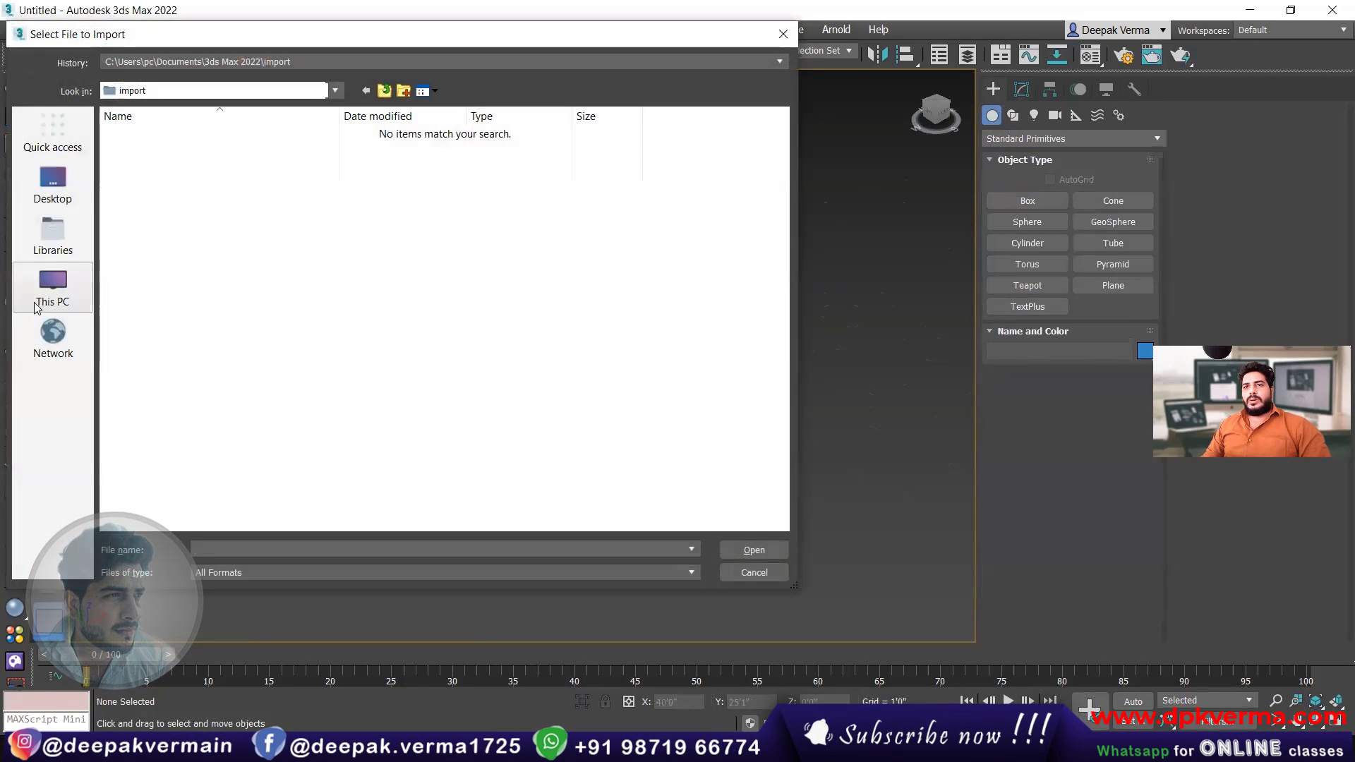
- Look through the desktop's Project and 2 folders for a drawing to import
{"action": "left_click", "coordinate": [54, 286]}
{"action": "left_click", "coordinate": [53, 183]}
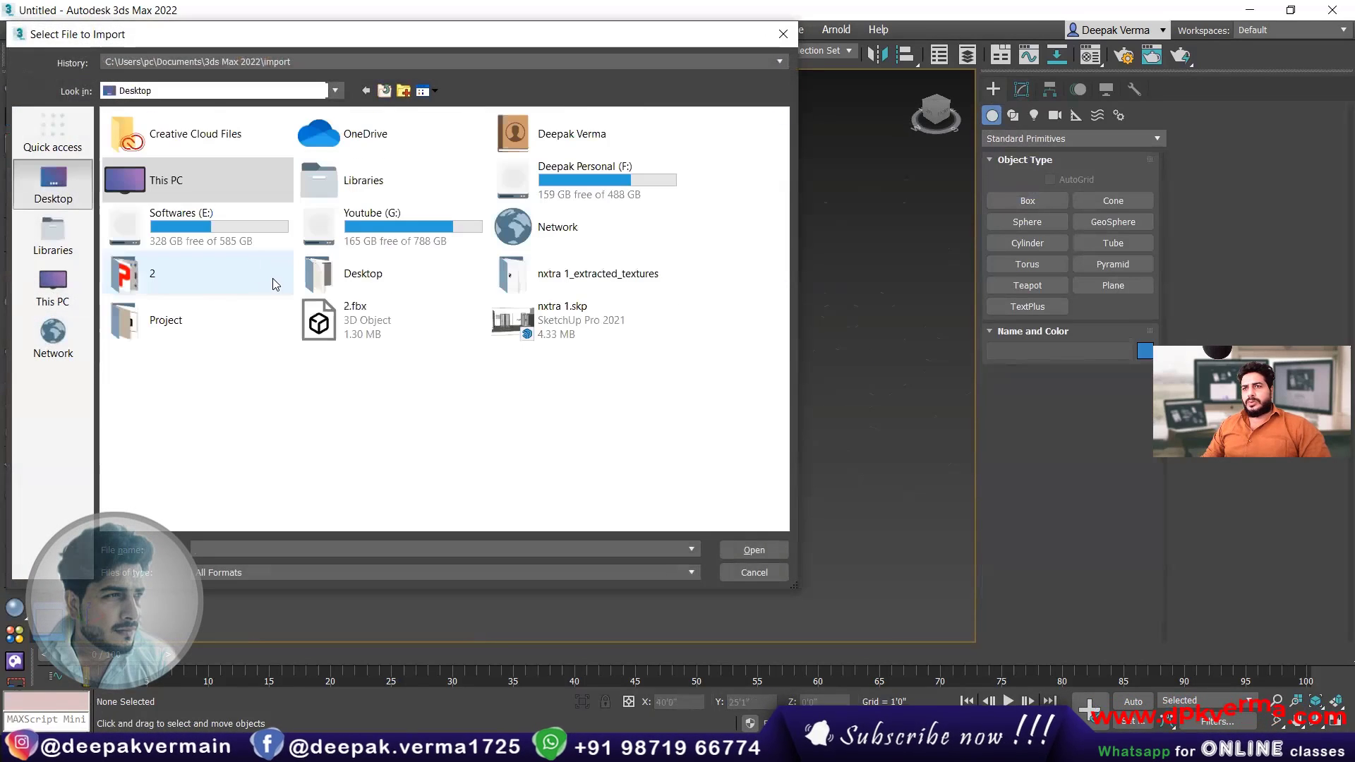
{"action": "left_click", "coordinate": [182, 284]}
{"action": "left_click", "coordinate": [182, 324]}
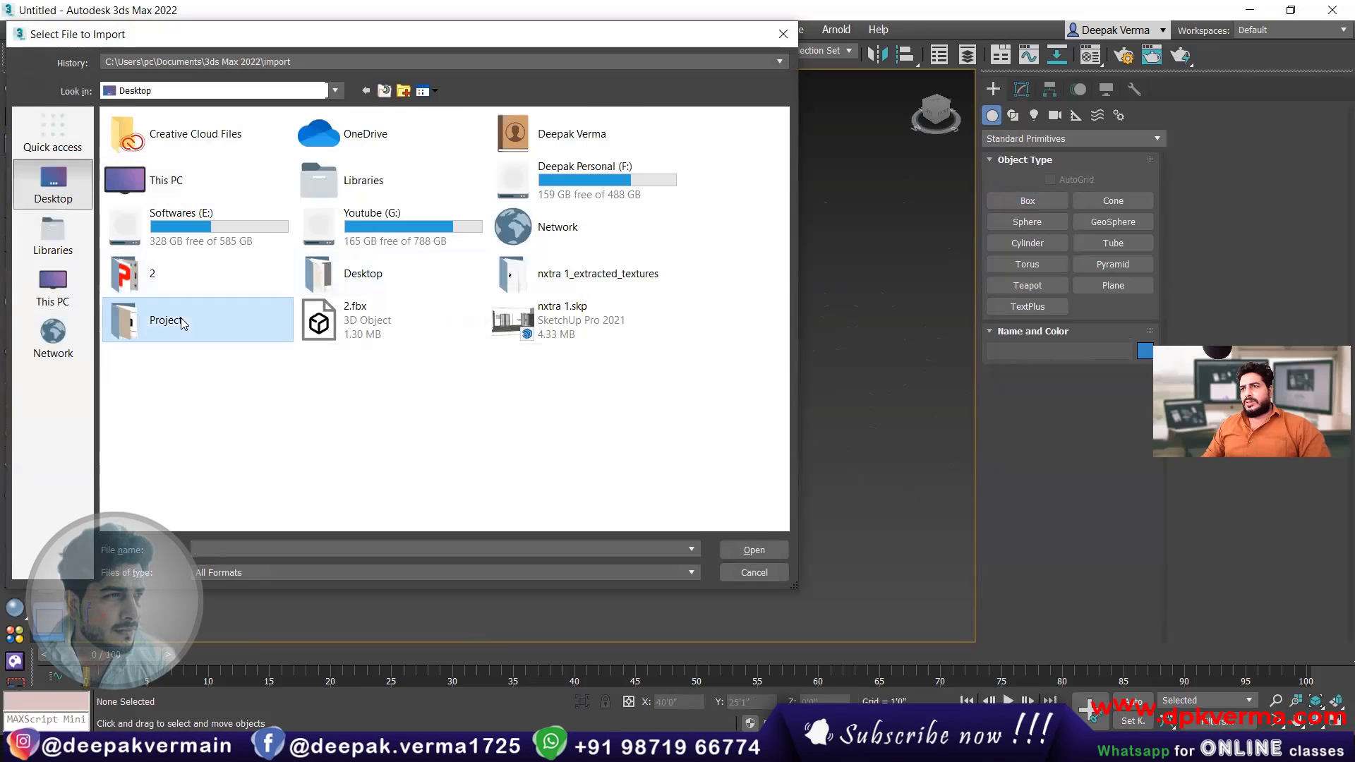
{"action": "double_click", "coordinate": [182, 324]}
{"action": "key", "text": "BackSpace"}
{"action": "double_click", "coordinate": [191, 281]}
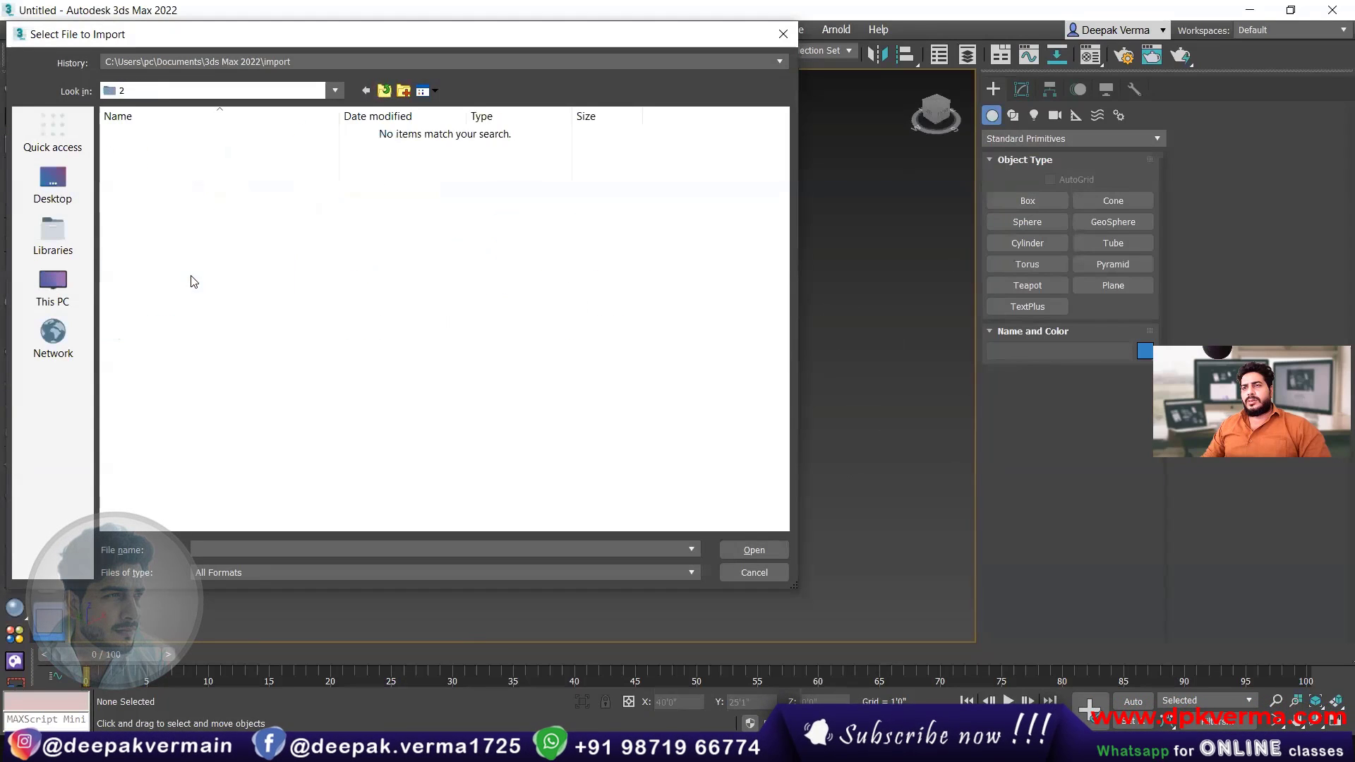
{"action": "left_click", "coordinate": [385, 90]}
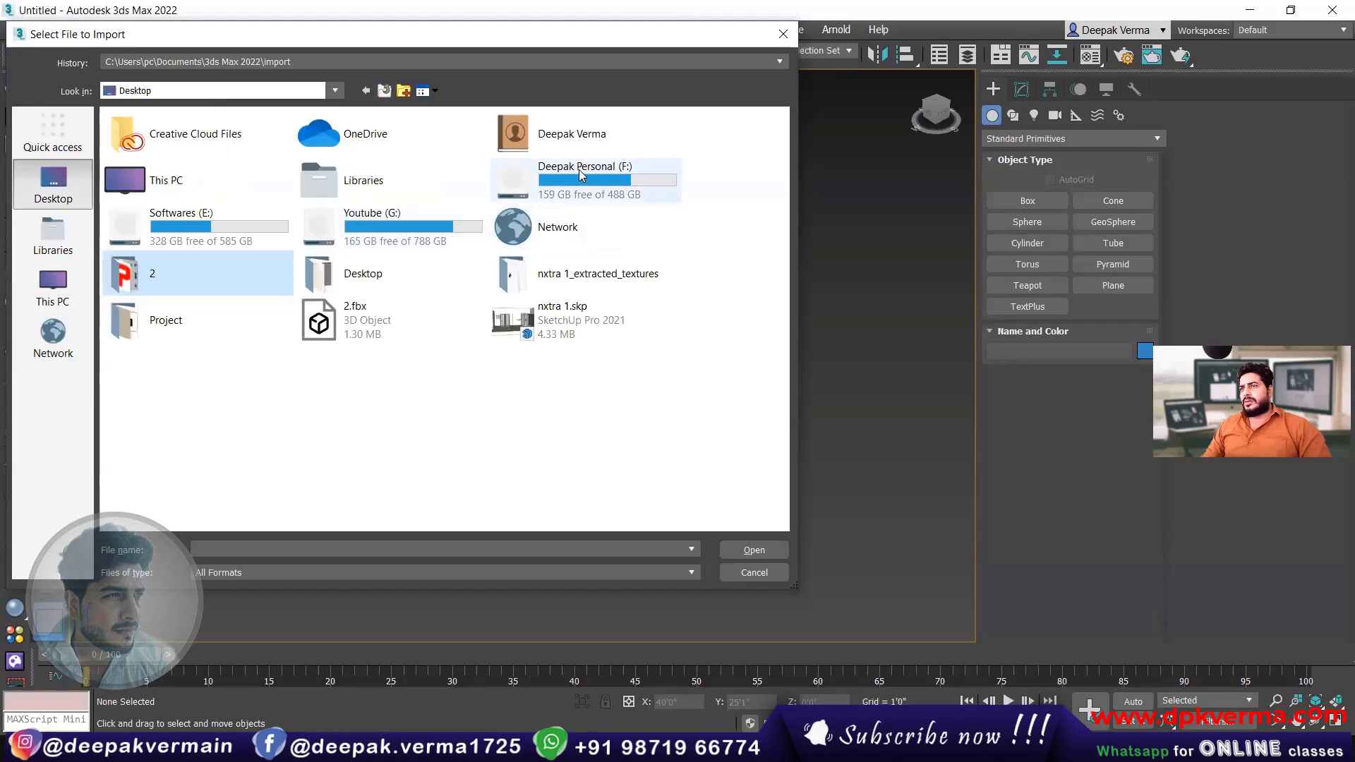
- Import 24' BY 28'.dwg from the 5) 24' X 28' folder under Home plans on the Youtube (G:) drive, keeping the offered import options
{"action": "left_click", "coordinate": [385, 230]}
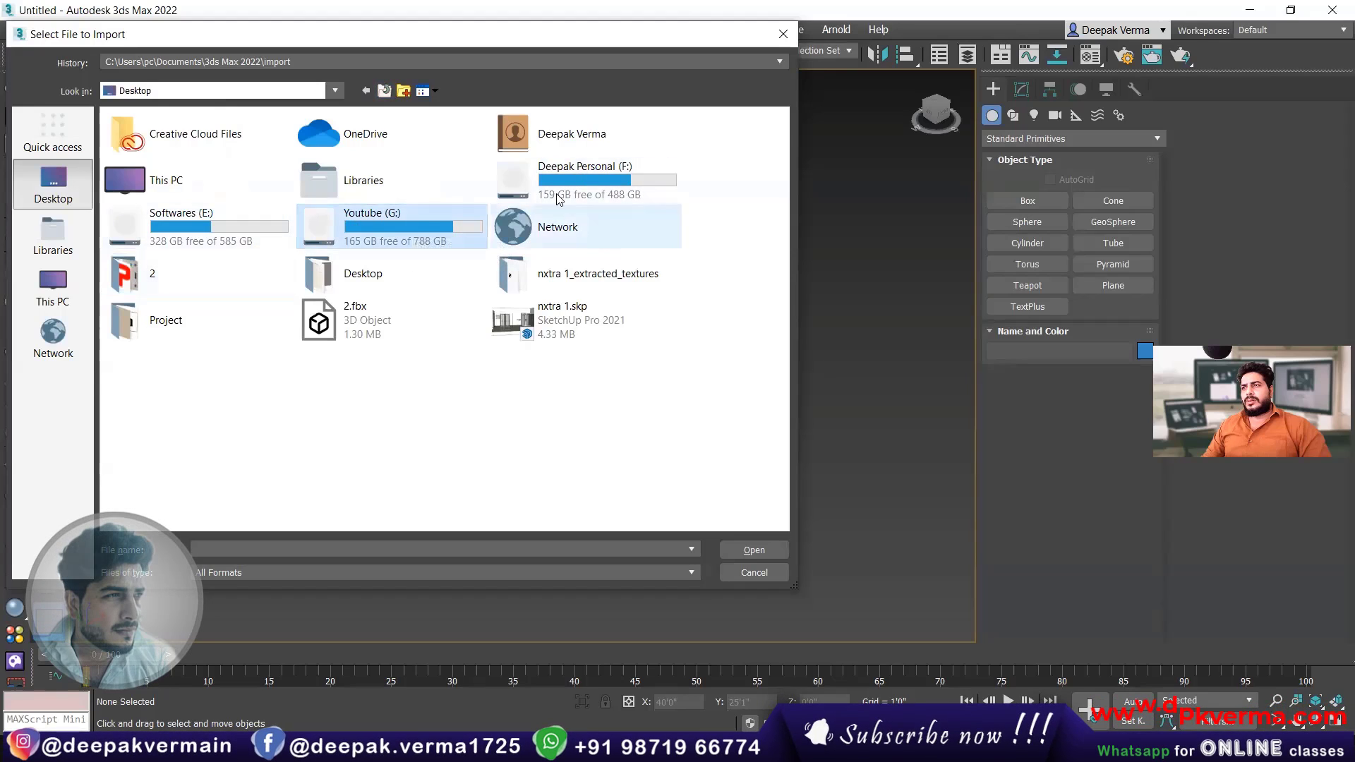
{"action": "double_click", "coordinate": [388, 233]}
{"action": "double_click", "coordinate": [152, 148]}
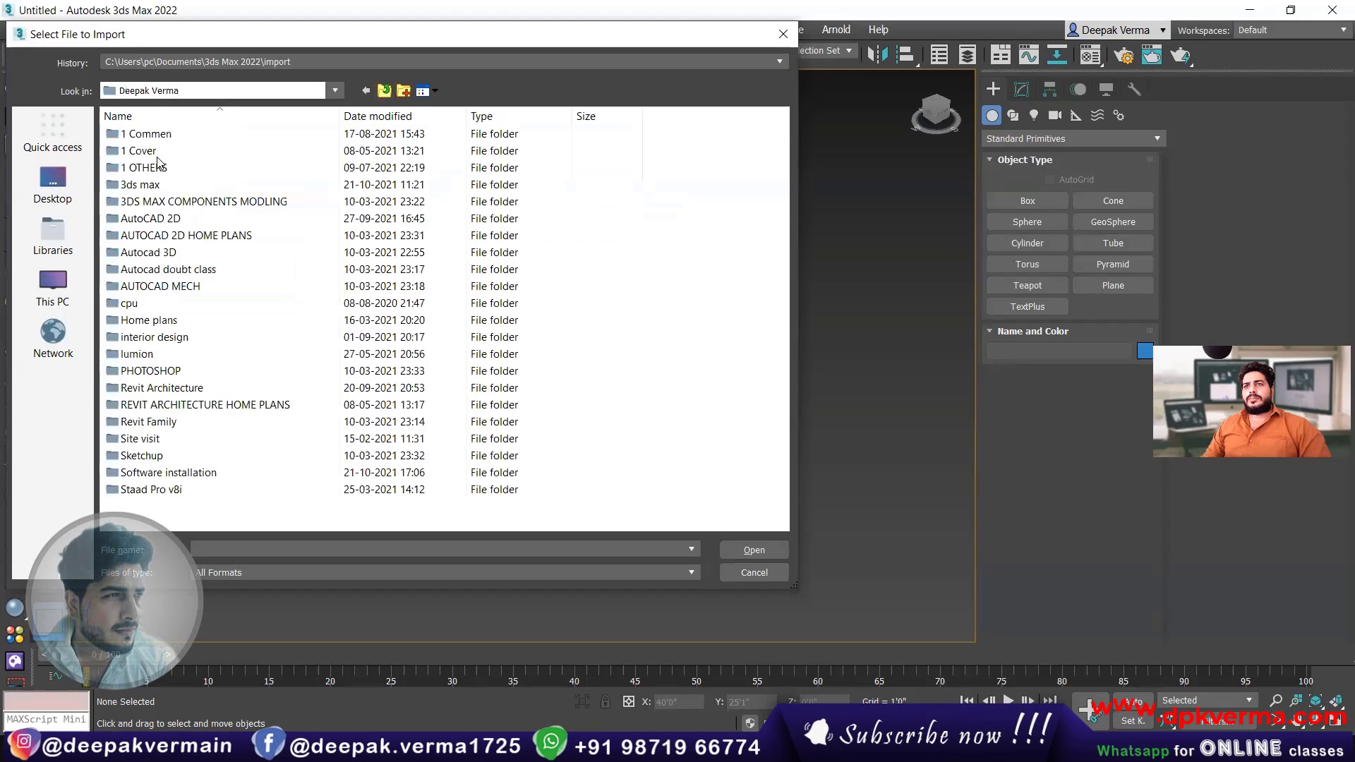
{"action": "double_click", "coordinate": [149, 320]}
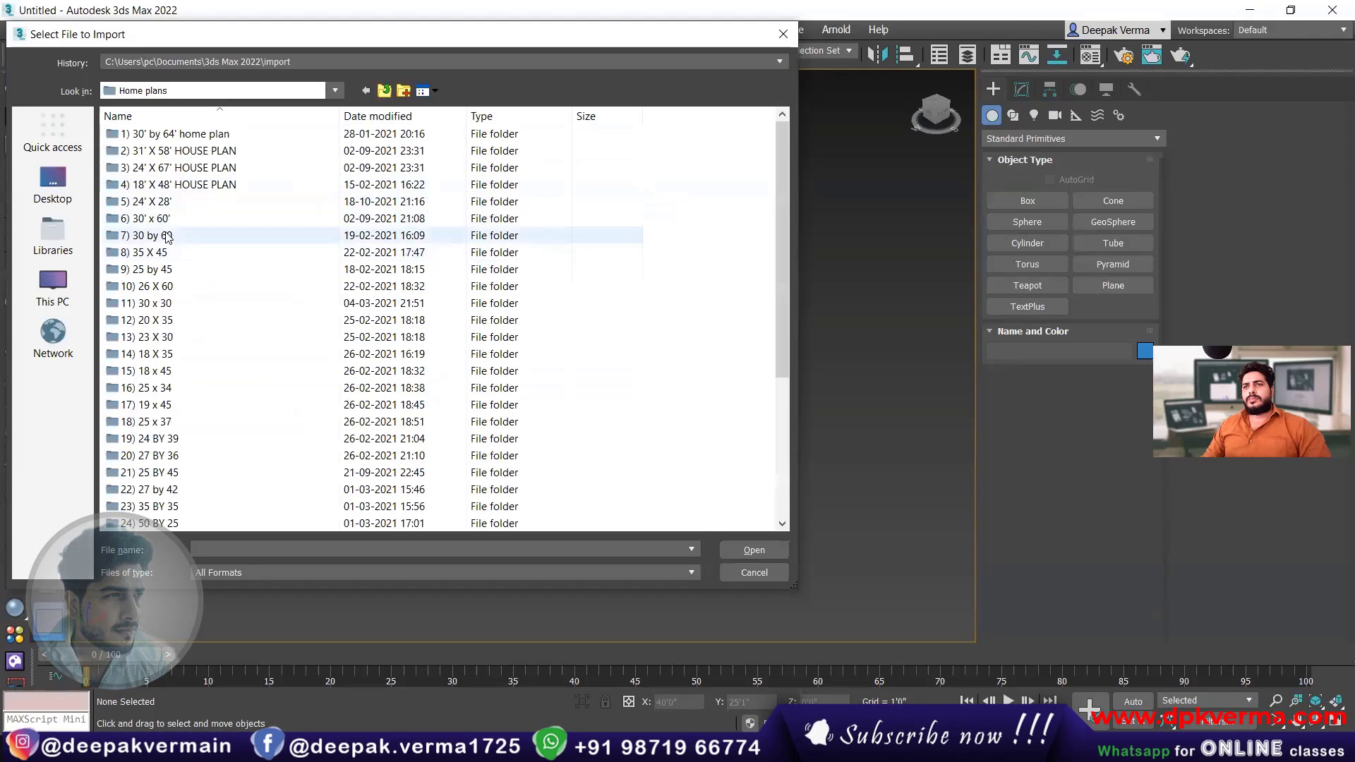
{"action": "double_click", "coordinate": [152, 202]}
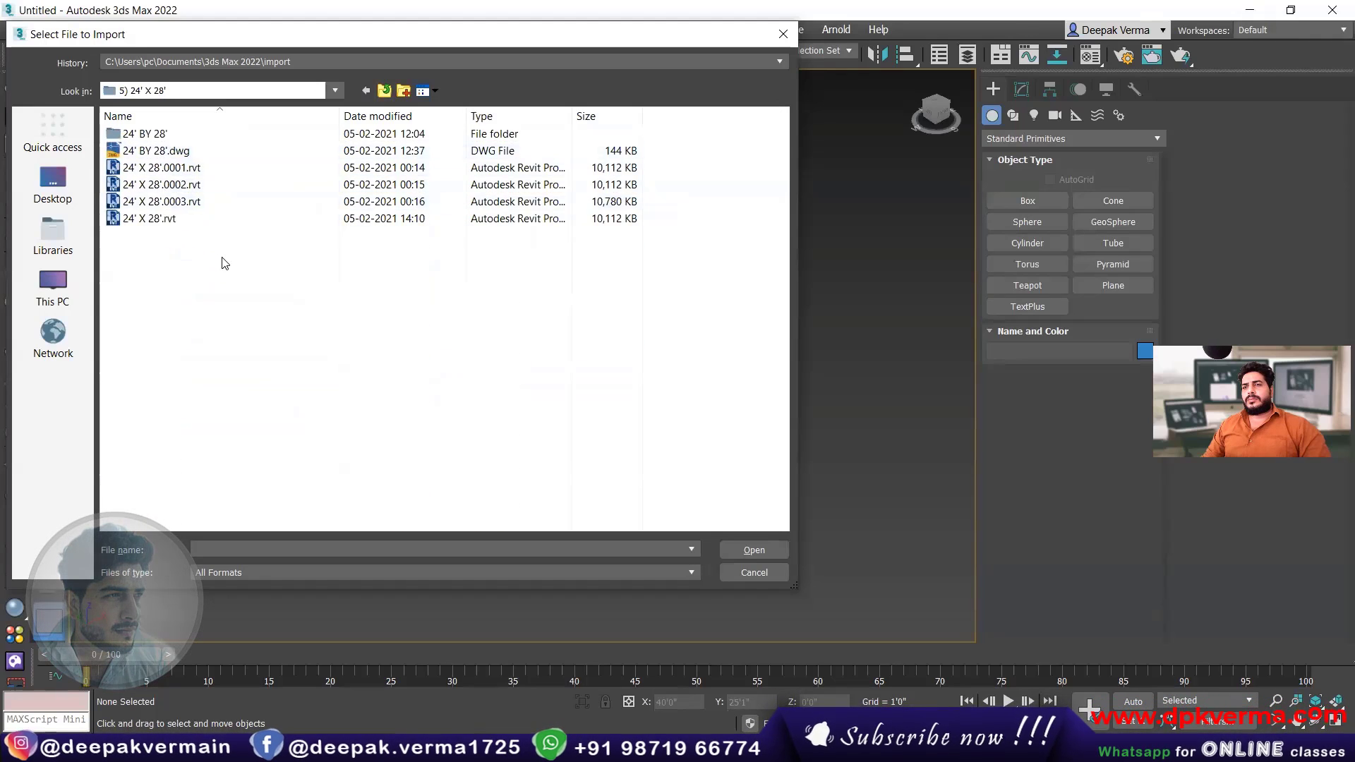
{"action": "scroll", "coordinate": [224, 263], "scroll_direction": "up", "scroll_amount": 3, "text": "ctrl"}
{"action": "left_click", "coordinate": [191, 258]}
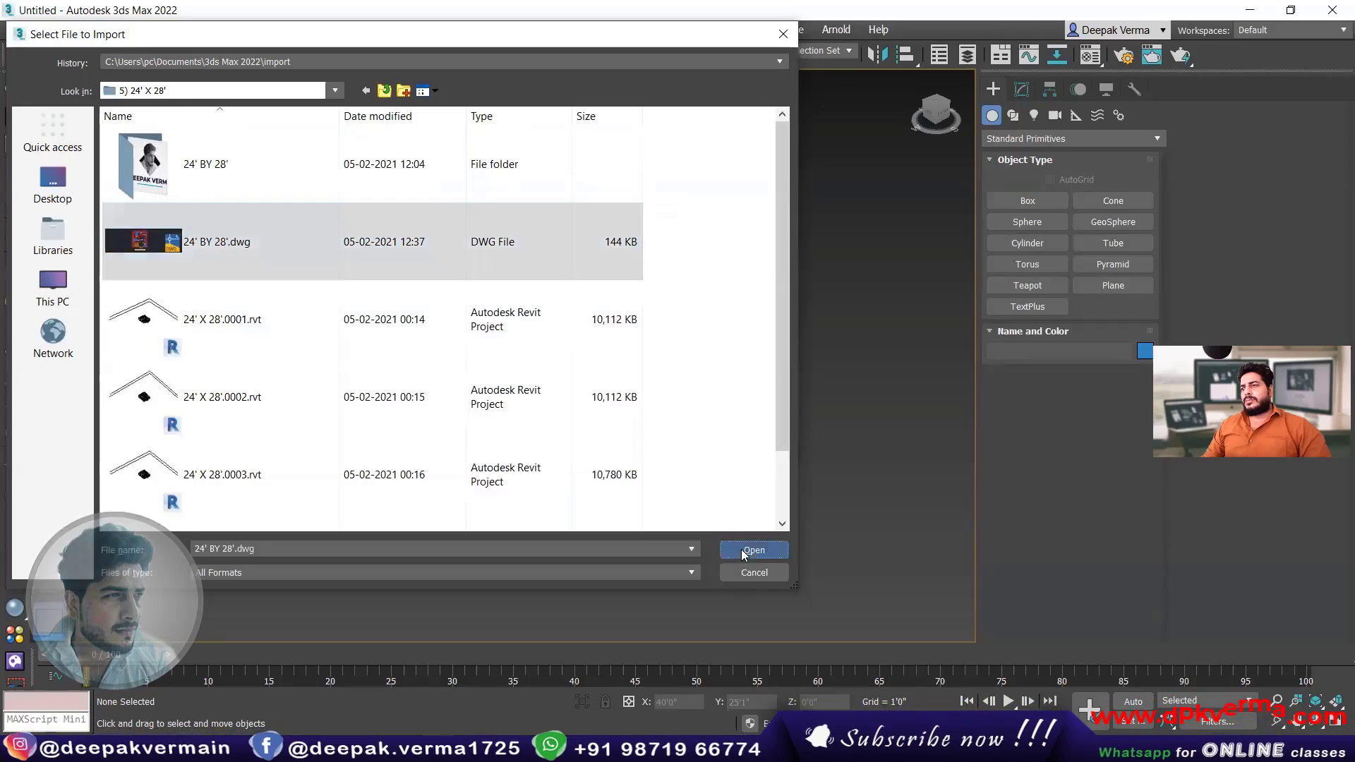
{"action": "left_click", "coordinate": [741, 549]}
{"action": "left_click", "coordinate": [691, 617]}
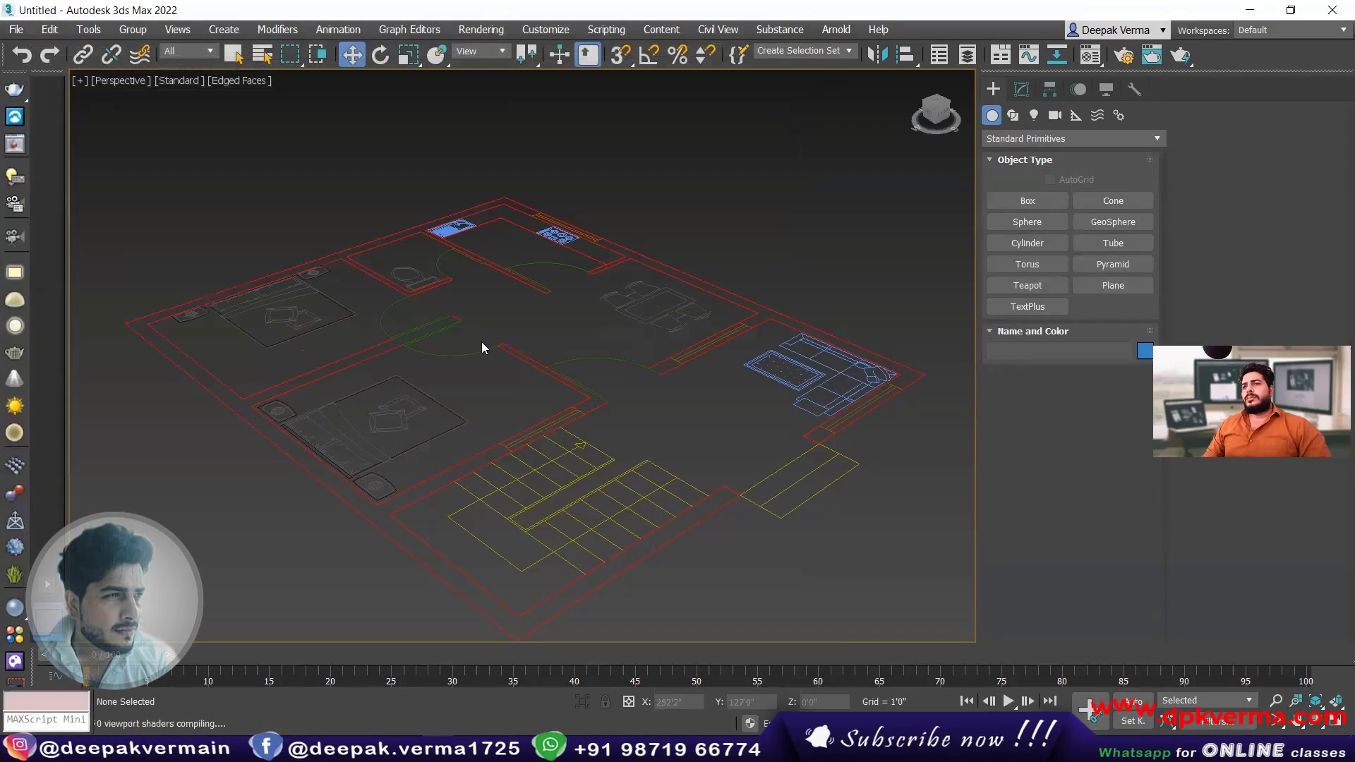
- Start the standard primitive Box over the imported floor plan and turn on 3D snapping
{"action": "scroll", "coordinate": [482, 346], "scroll_direction": "down", "scroll_amount": 3}
{"action": "middle_click_drag", "start_coordinate": [593, 468], "coordinate": [462, 494], "text": "alt"}
{"action": "scroll", "coordinate": [411, 401], "scroll_direction": "up", "scroll_amount": 5}
{"action": "scroll", "coordinate": [411, 401], "scroll_direction": "down", "scroll_amount": 5}
{"action": "middle_click_drag", "start_coordinate": [393, 446], "coordinate": [345, 297], "text": "alt"}
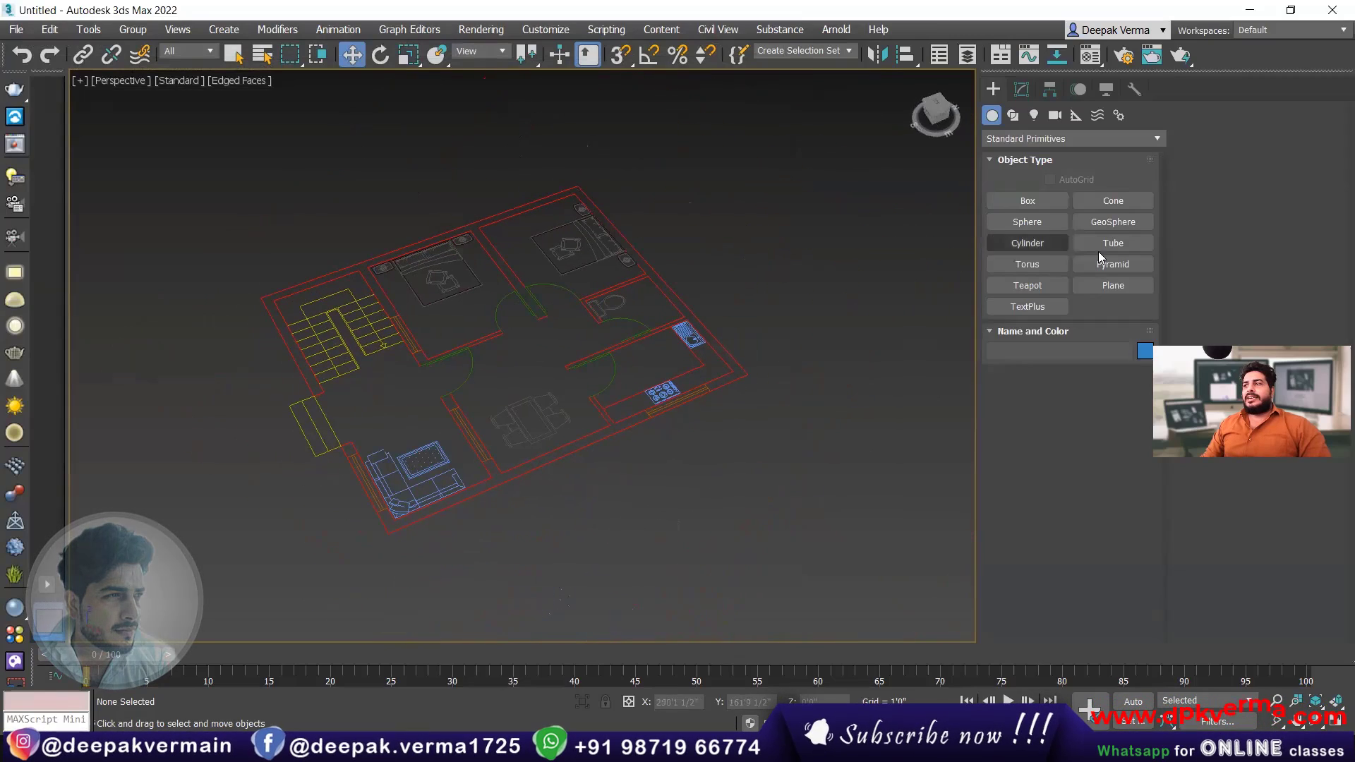
{"action": "middle_click_drag", "start_coordinate": [535, 311], "coordinate": [523, 275], "text": "alt"}
{"action": "left_click", "coordinate": [1015, 205]}
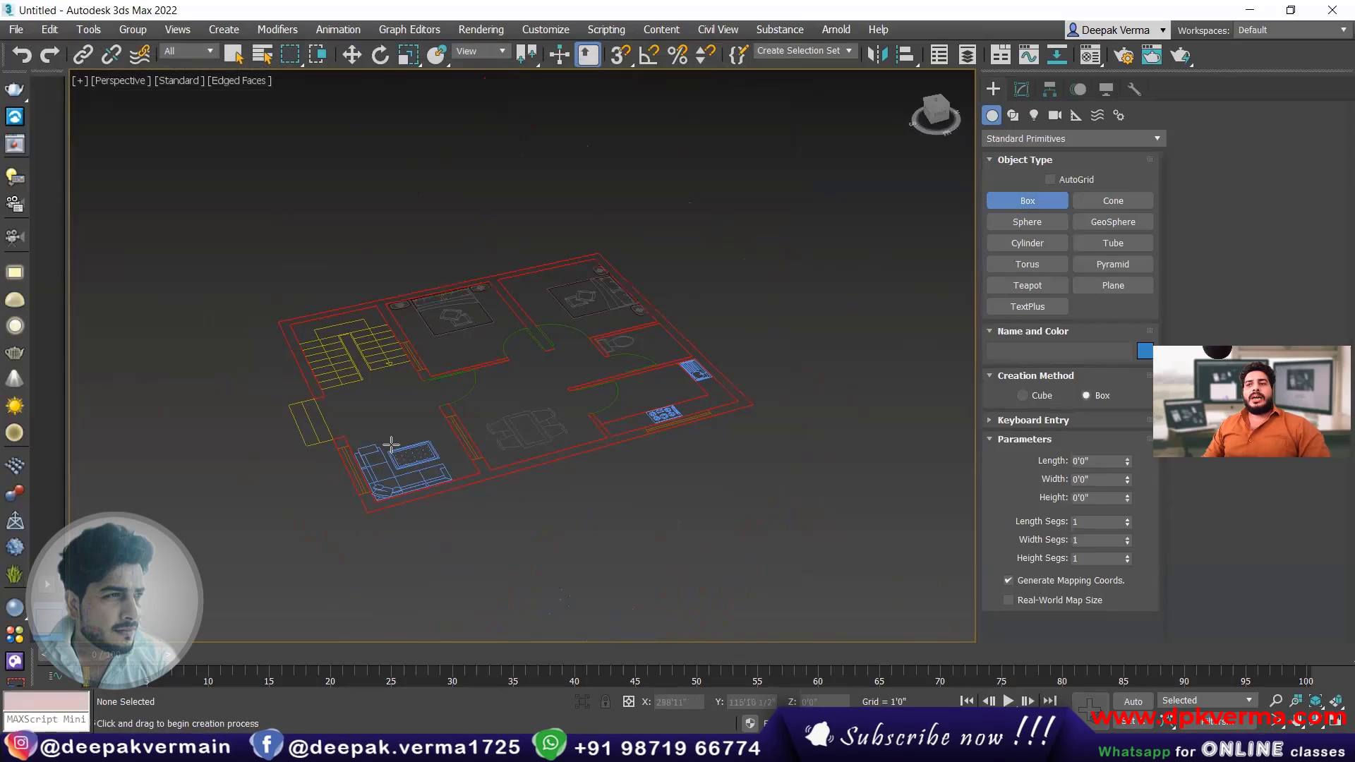
{"action": "scroll", "coordinate": [463, 428], "scroll_direction": "up", "scroll_amount": 2}
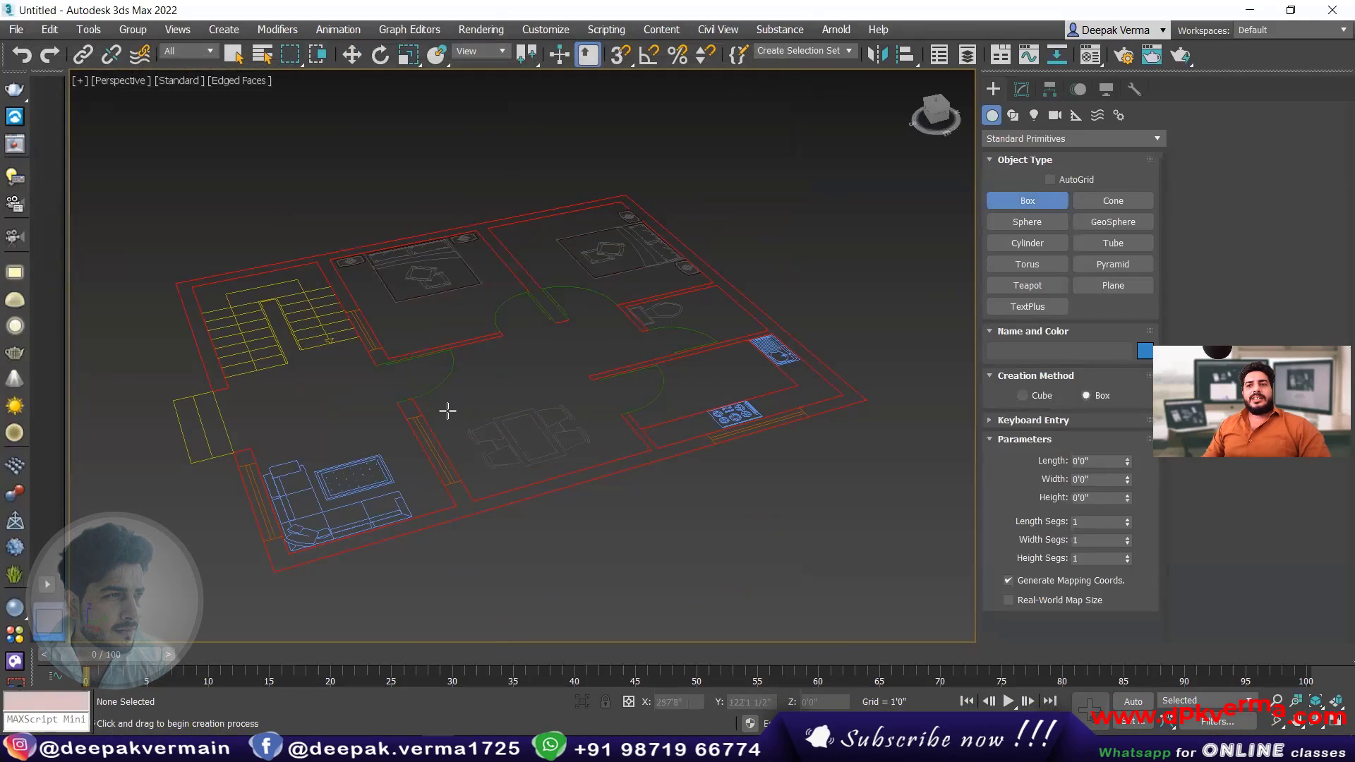
{"action": "scroll", "coordinate": [474, 423], "scroll_direction": "down", "scroll_amount": 3}
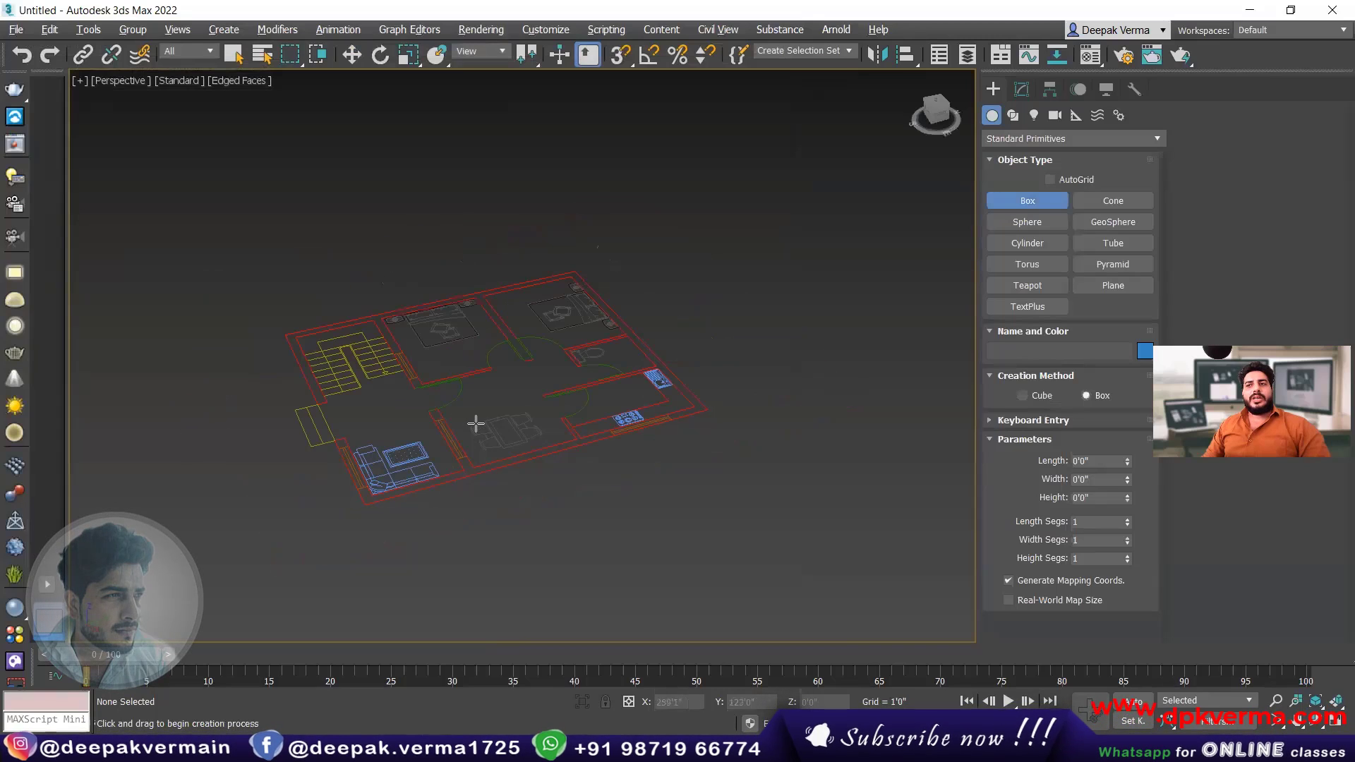
{"action": "left_click", "coordinate": [620, 56]}
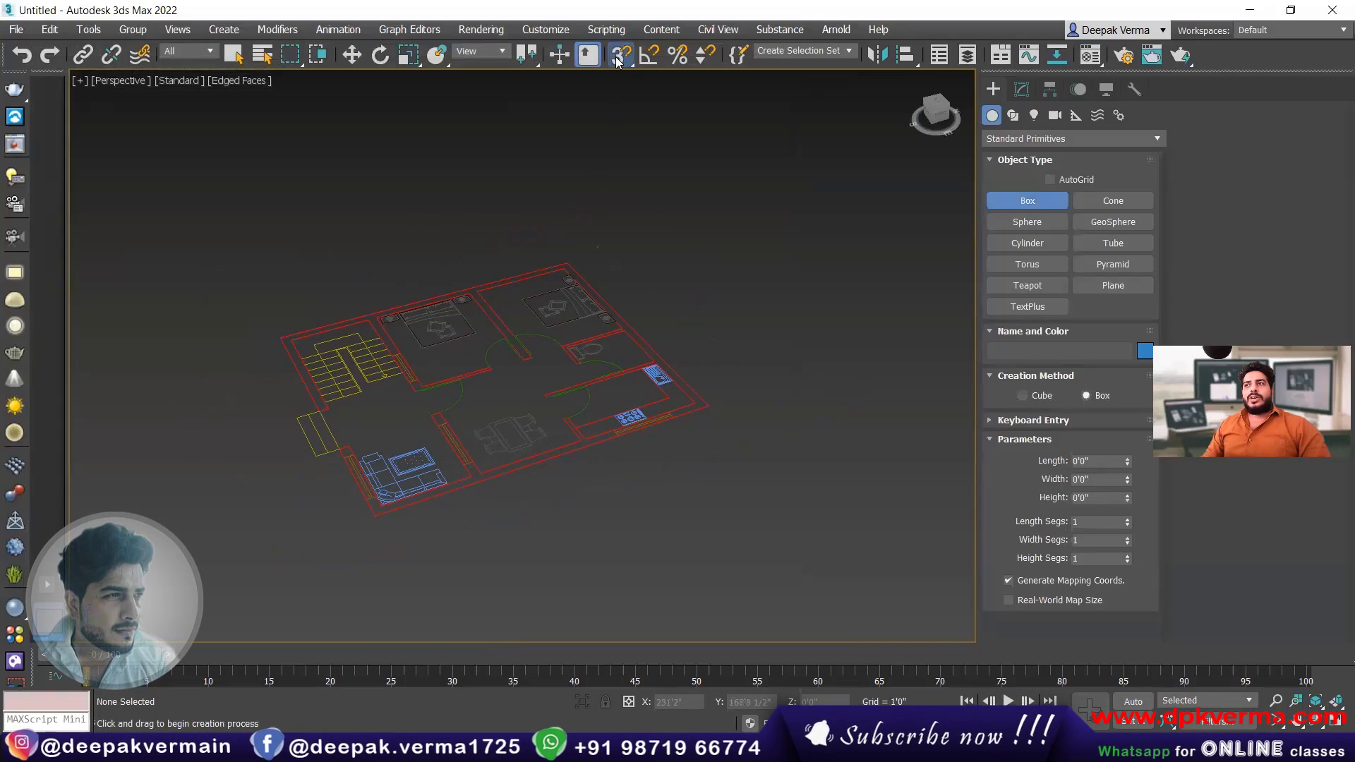
{"action": "scroll", "coordinate": [387, 303], "scroll_direction": "up", "scroll_amount": 2}
{"action": "left_click", "coordinate": [418, 315]}
{"action": "left_click_drag", "start_coordinate": [418, 315], "coordinate": [659, 244]}
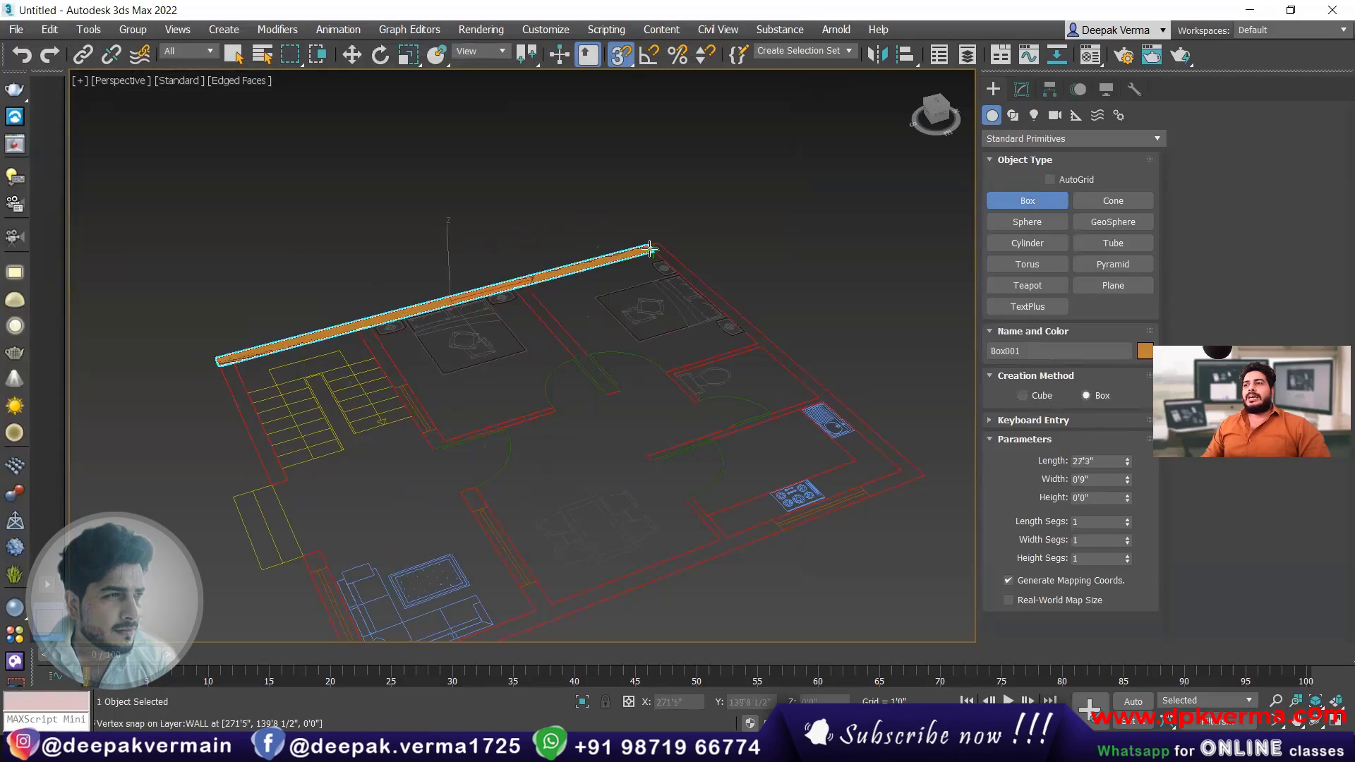
{"action": "right_click", "coordinate": [649, 185]}
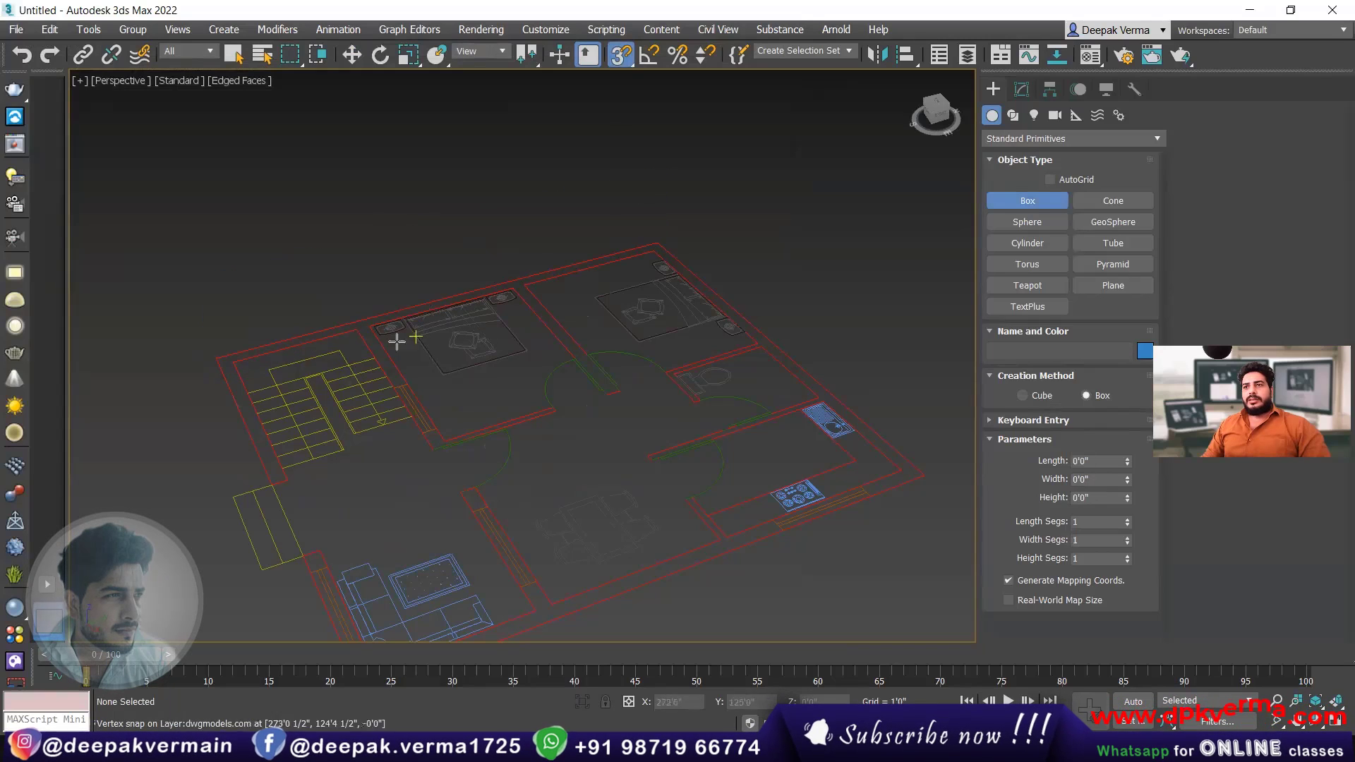
- Create a 27'3" by 0'9" box over the outer wall behind the staircase and bedrooms, and set its height to 10'
{"action": "left_click_drag", "start_coordinate": [222, 353], "coordinate": [655, 253]}
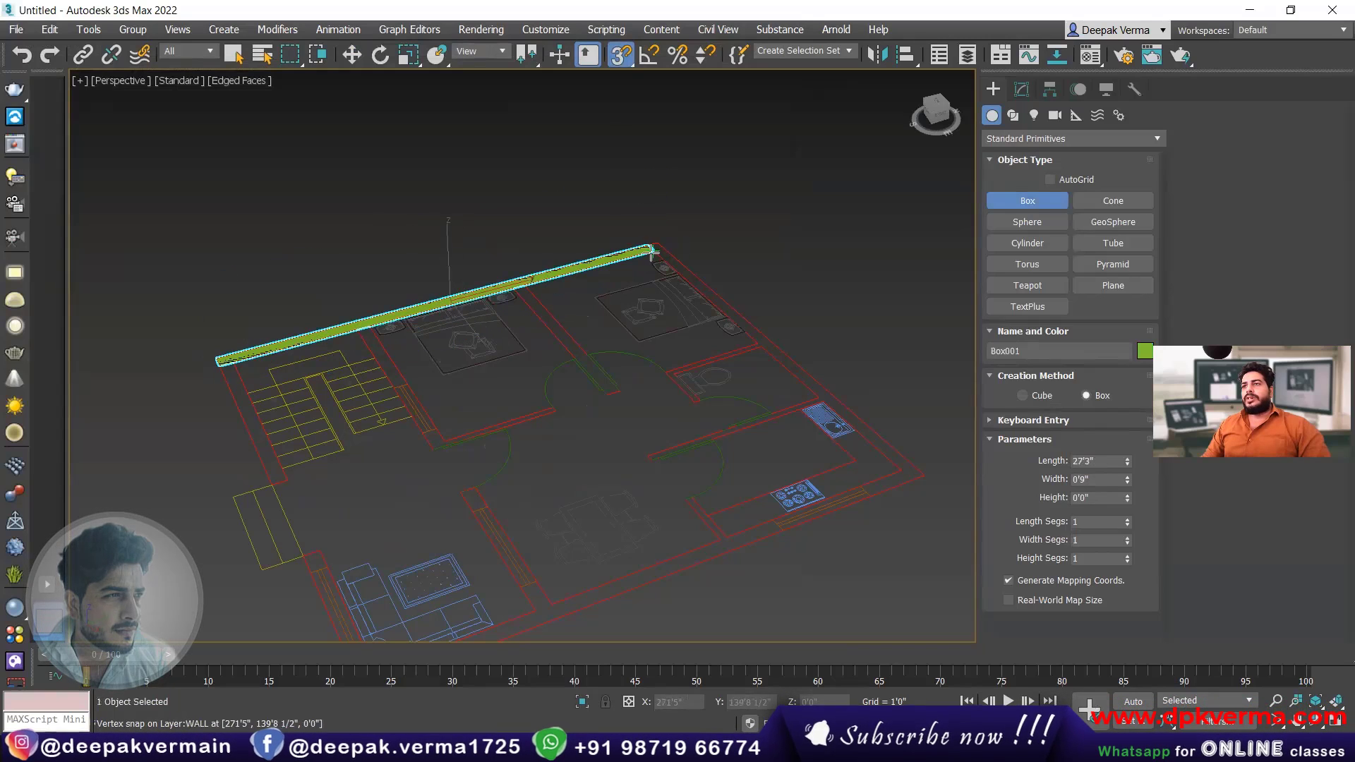
{"action": "left_click", "coordinate": [636, 170]}
{"action": "left_click", "coordinate": [1021, 90]}
{"action": "left_click_drag", "start_coordinate": [1099, 376], "coordinate": [1047, 375]}
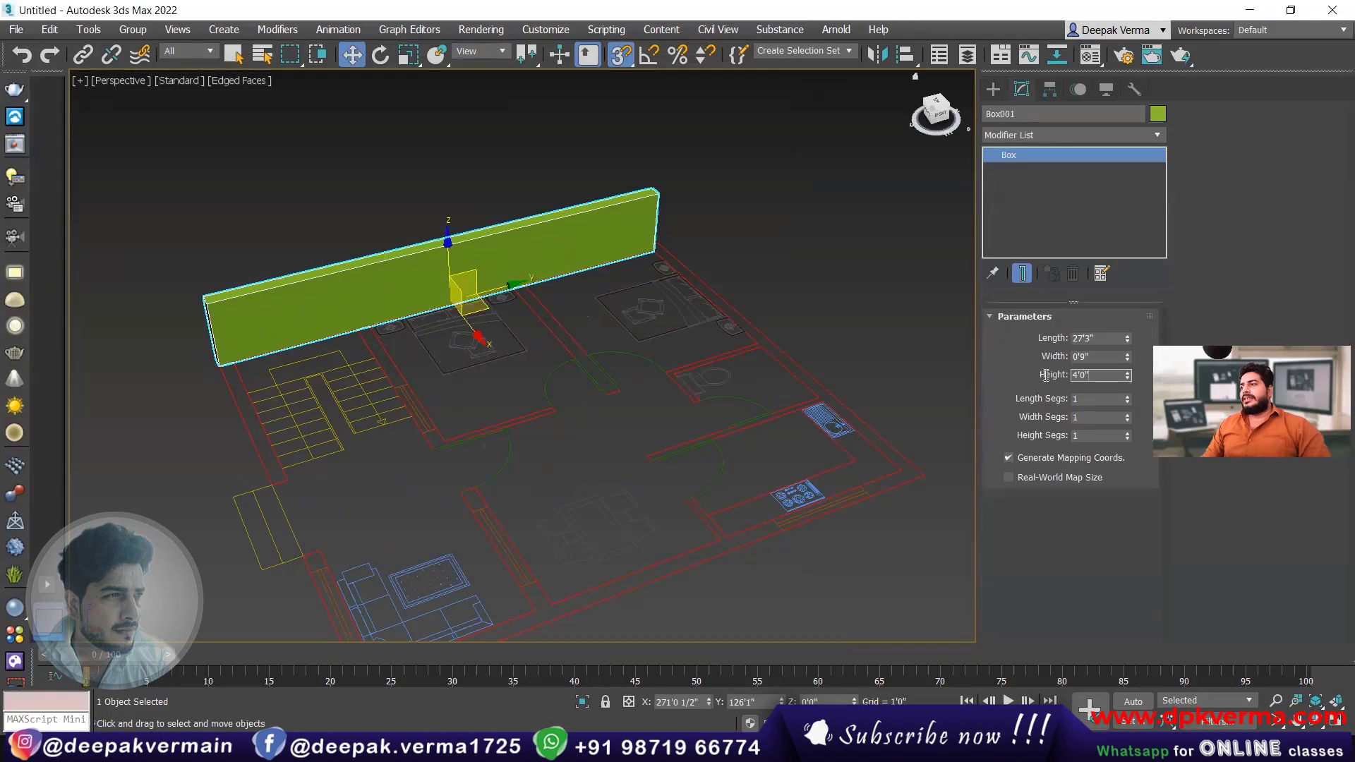
{"action": "type", "text": "10"}
{"action": "key", "text": "Return"}
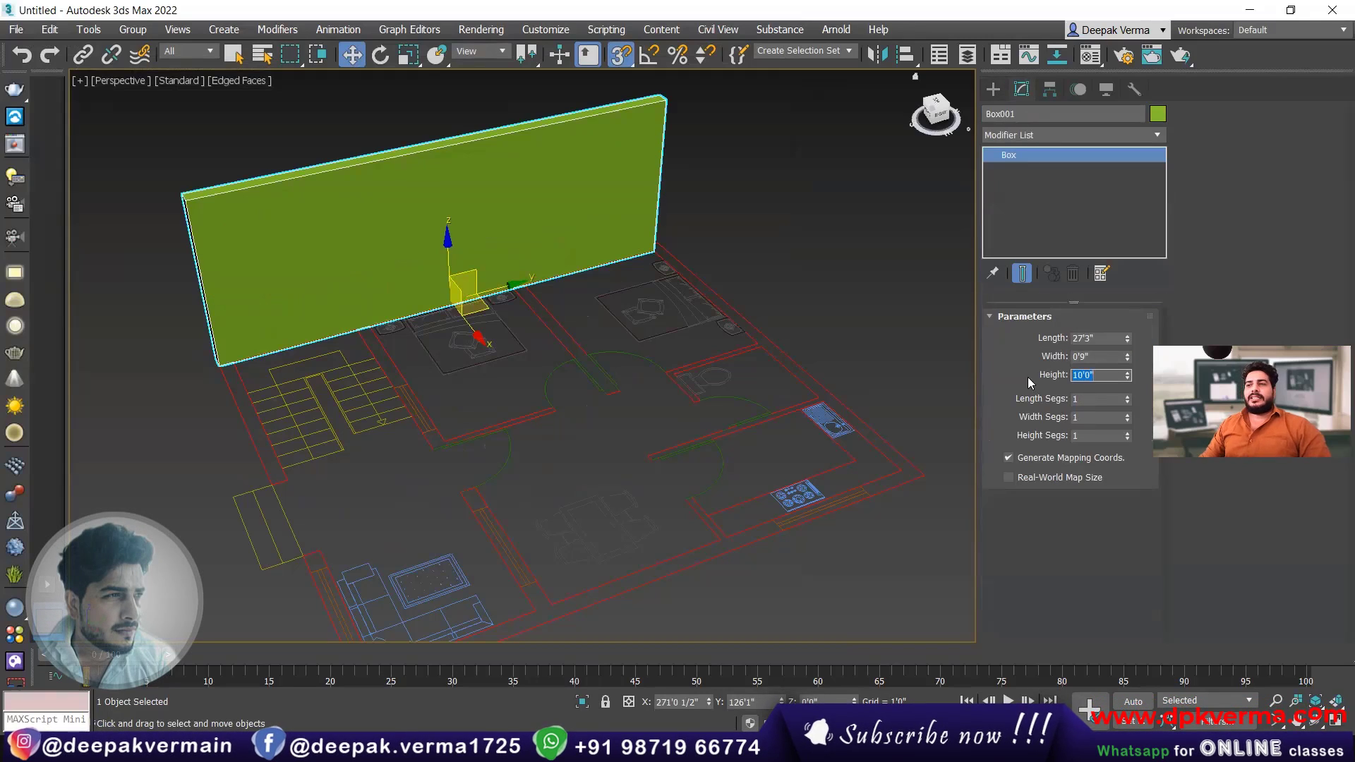
- Create a box about 23'3" by 0'9" over the adjoining outer wall past the toilet and kitchen, matching the first wall's height
{"action": "middle_click_drag", "start_coordinate": [851, 402], "coordinate": [536, 353], "text": "alt"}
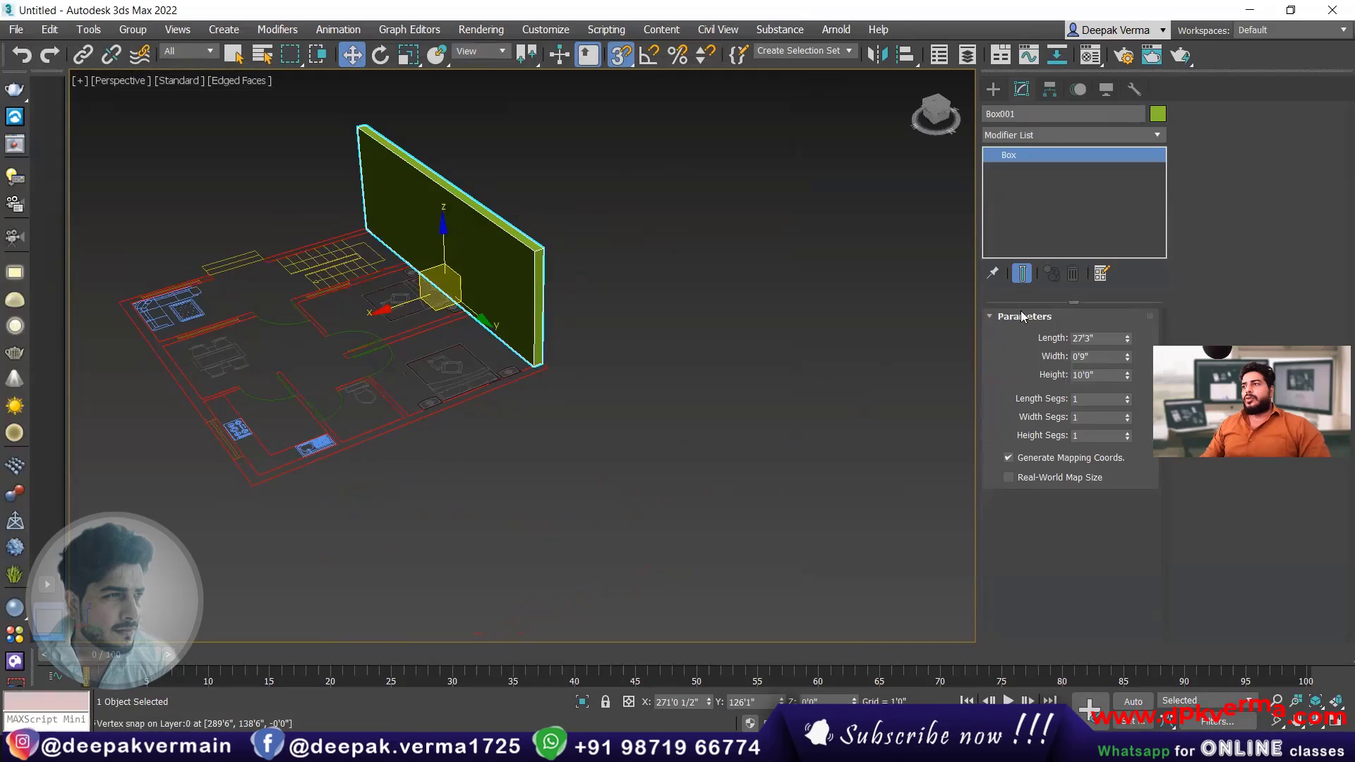
{"action": "left_click", "coordinate": [995, 89]}
{"action": "left_click", "coordinate": [1028, 201]}
{"action": "left_click_drag", "start_coordinate": [543, 367], "coordinate": [251, 470]}
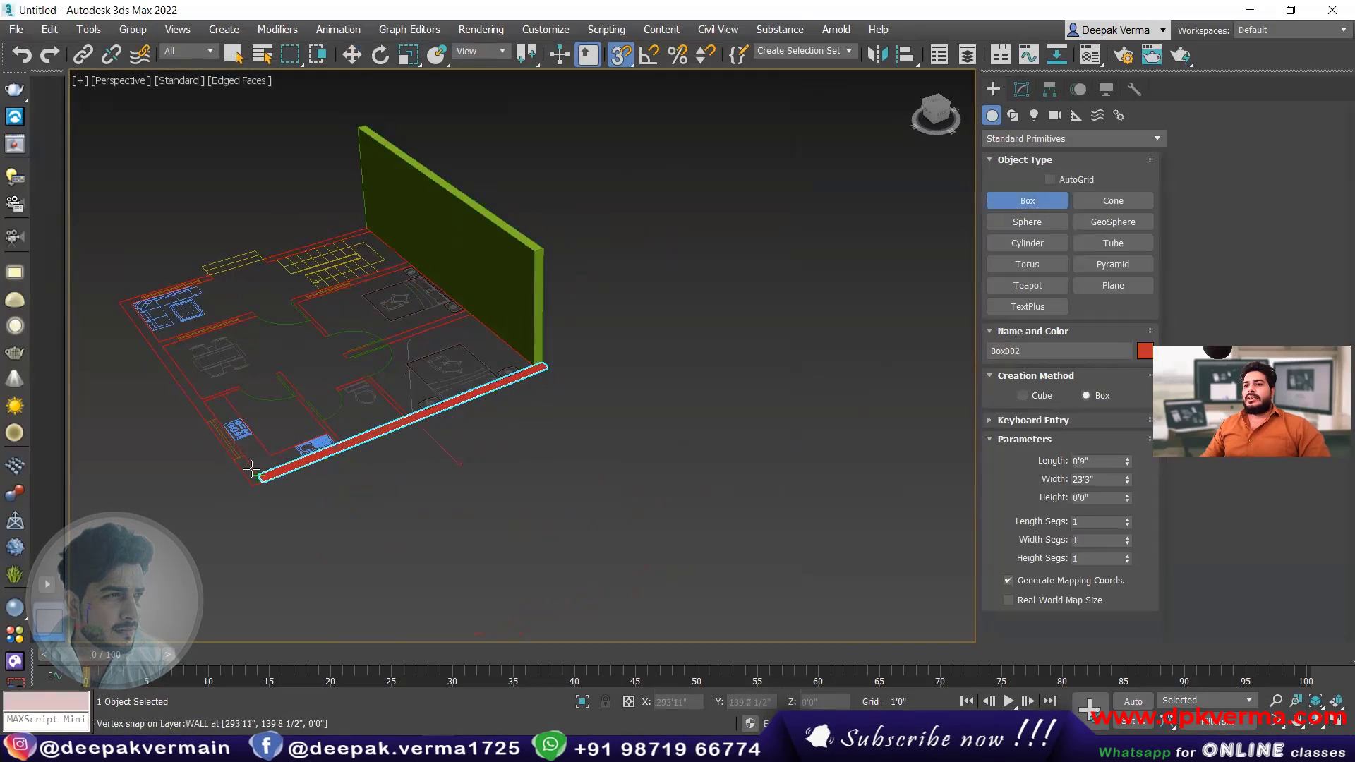
{"action": "left_click", "coordinate": [526, 257]}
- Create a box 11'3 1/2" by 0'9" and 10' high over the partition wall between the two bedrooms
{"action": "middle_click_drag", "start_coordinate": [464, 371], "coordinate": [479, 467], "text": "alt"}
{"action": "scroll", "coordinate": [311, 425], "scroll_direction": "up", "scroll_amount": 5}
{"action": "left_click_drag", "start_coordinate": [271, 400], "coordinate": [498, 502]}
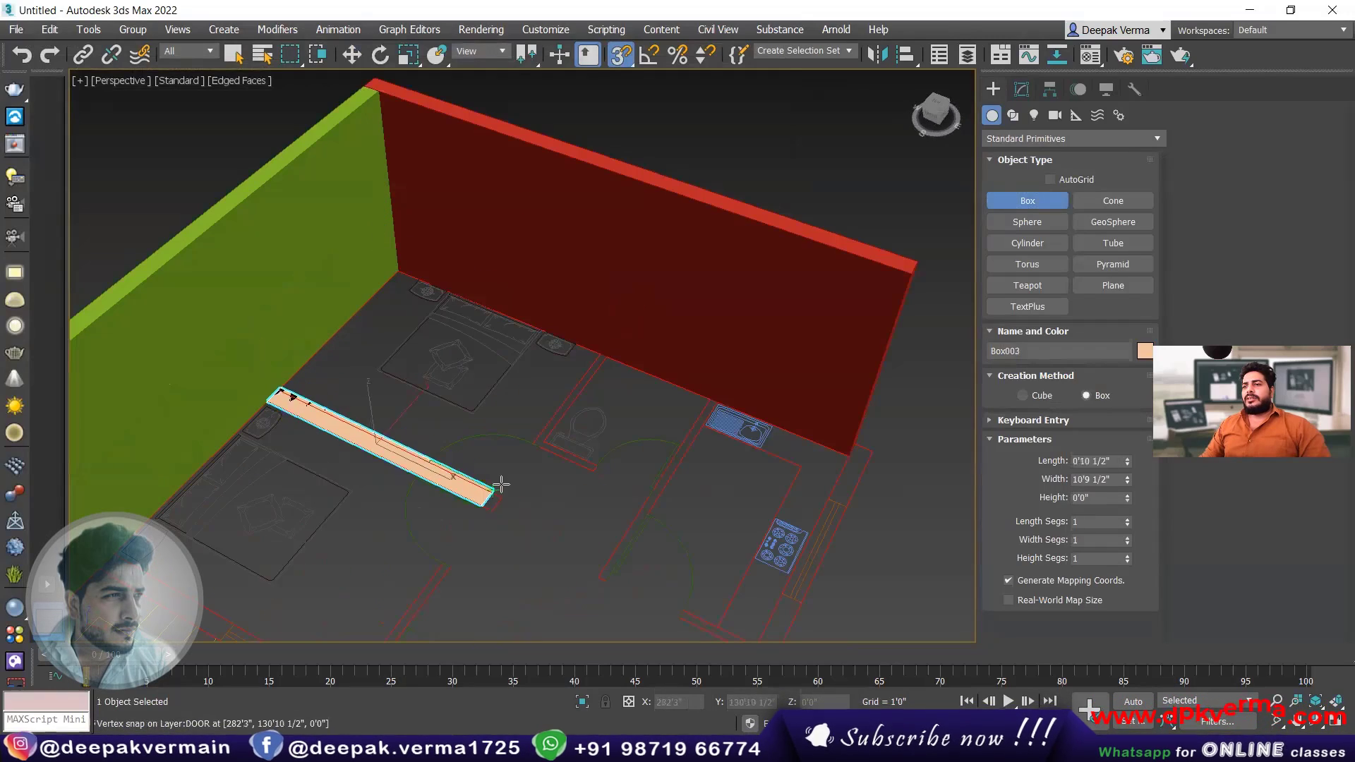
- Create 10' high boxes over the toilet's bedroom-side wall and its short 1'11 1/2" by 0'4" return wall
{"action": "middle_click_drag", "start_coordinate": [563, 401], "coordinate": [466, 446], "text": "alt"}
{"action": "scroll", "coordinate": [527, 511], "scroll_direction": "up", "scroll_amount": 4}
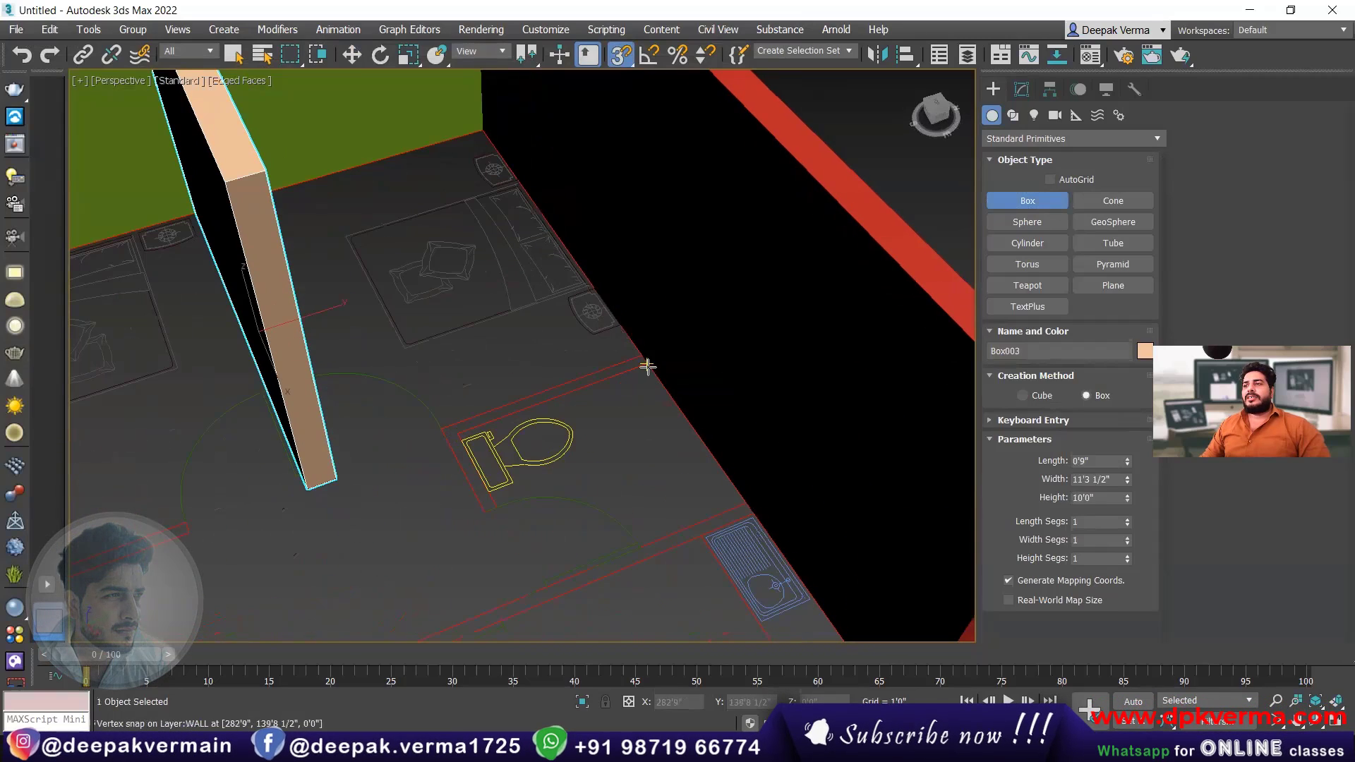
{"action": "left_click_drag", "start_coordinate": [647, 367], "coordinate": [407, 124]}
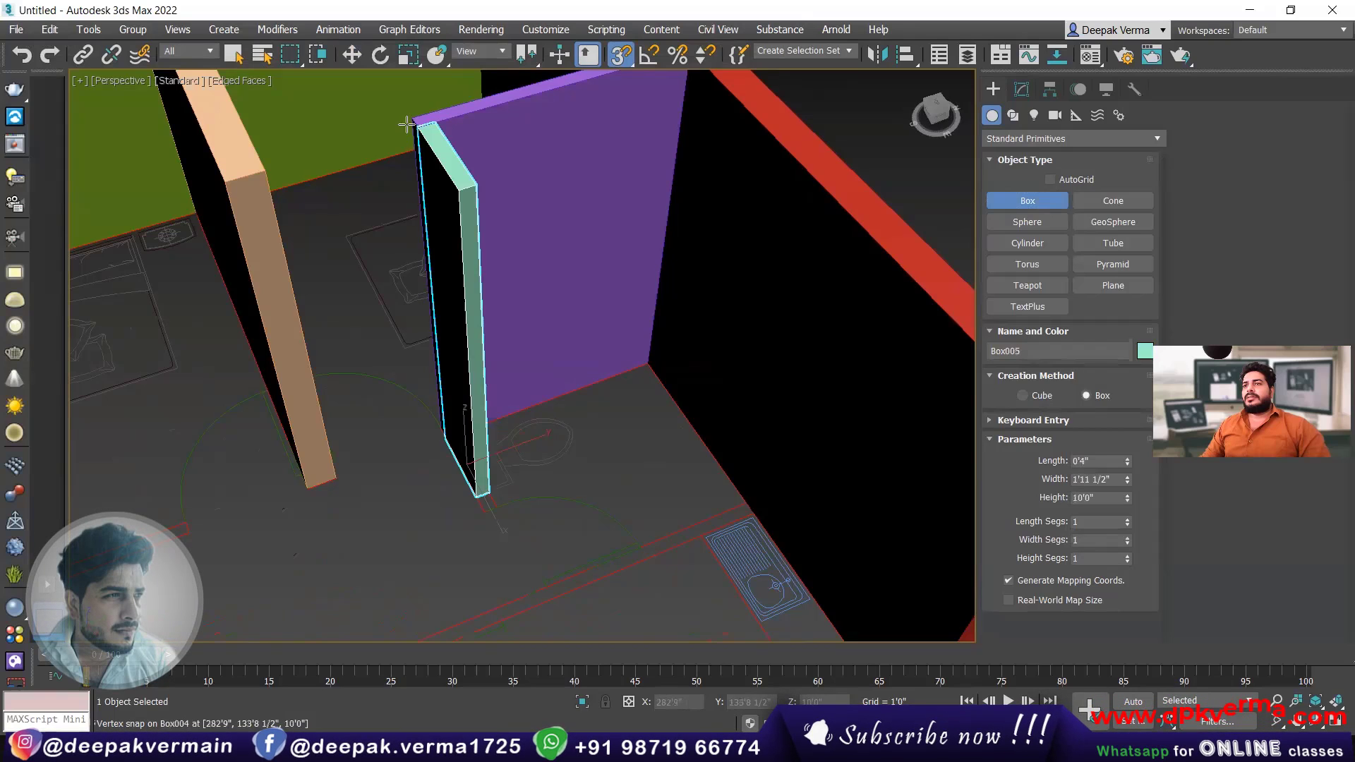
- Create a box 10'4" by 0'4" over the wall between toilet and kitchen, snapping its height to the outer wall's 10' top
{"action": "scroll", "coordinate": [435, 243], "scroll_direction": "down", "scroll_amount": 4}
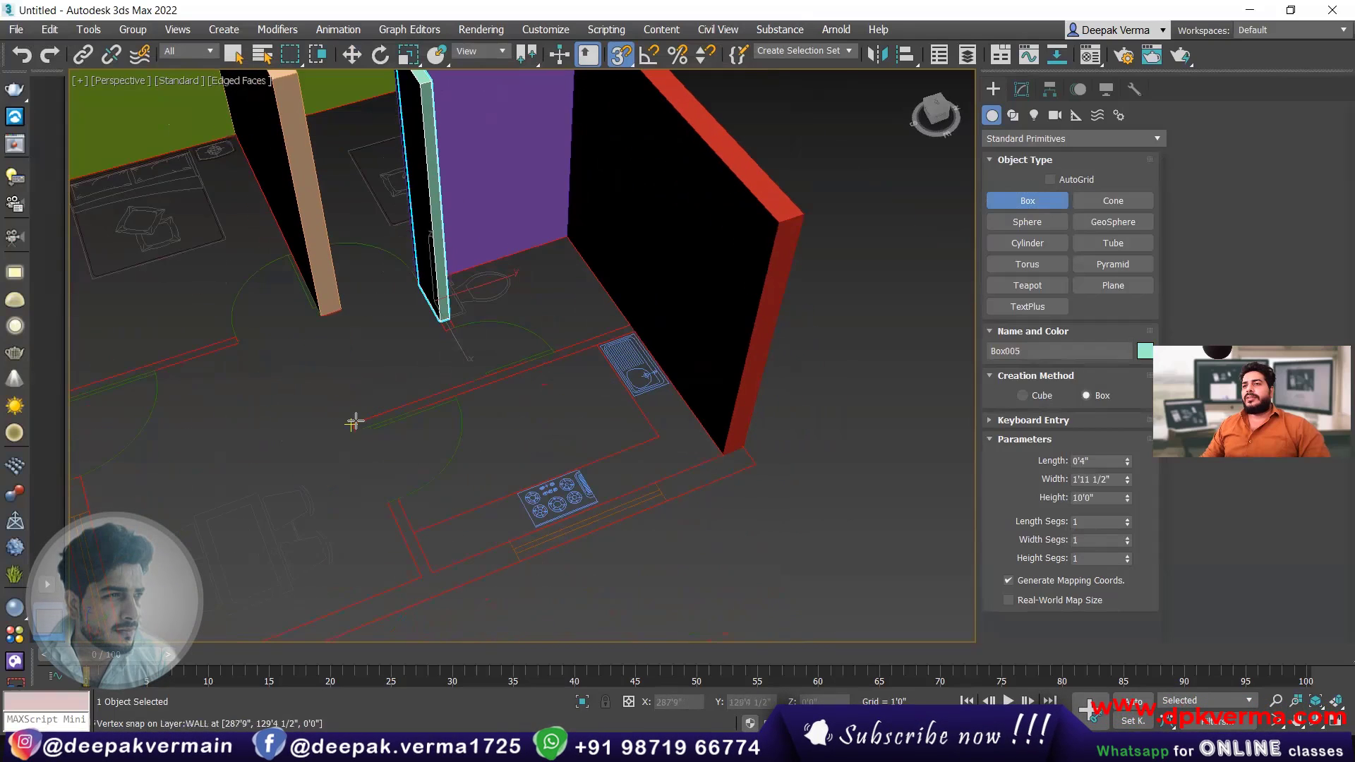
{"action": "left_click_drag", "start_coordinate": [354, 422], "coordinate": [635, 327]}
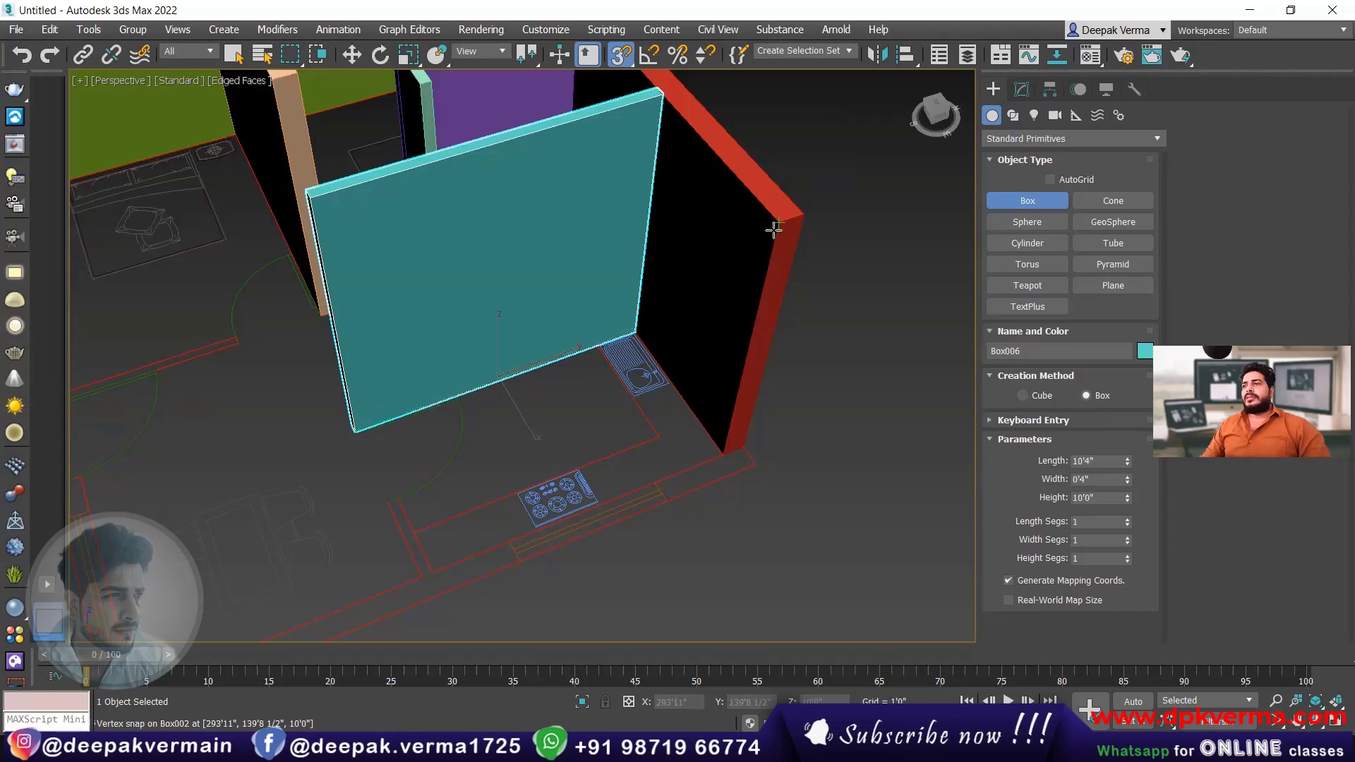
{"action": "left_click", "coordinate": [771, 226]}
- Create a box 27'3" by 0'9" and 10' high over the outer wall along the kitchen, dining and living areas
{"action": "scroll", "coordinate": [699, 367], "scroll_direction": "up", "scroll_amount": 3}
{"action": "scroll", "coordinate": [715, 350], "scroll_direction": "down", "scroll_amount": 4}
{"action": "middle_click_drag", "start_coordinate": [543, 385], "coordinate": [615, 360]}
{"action": "left_click_drag", "start_coordinate": [855, 302], "coordinate": [346, 487]}
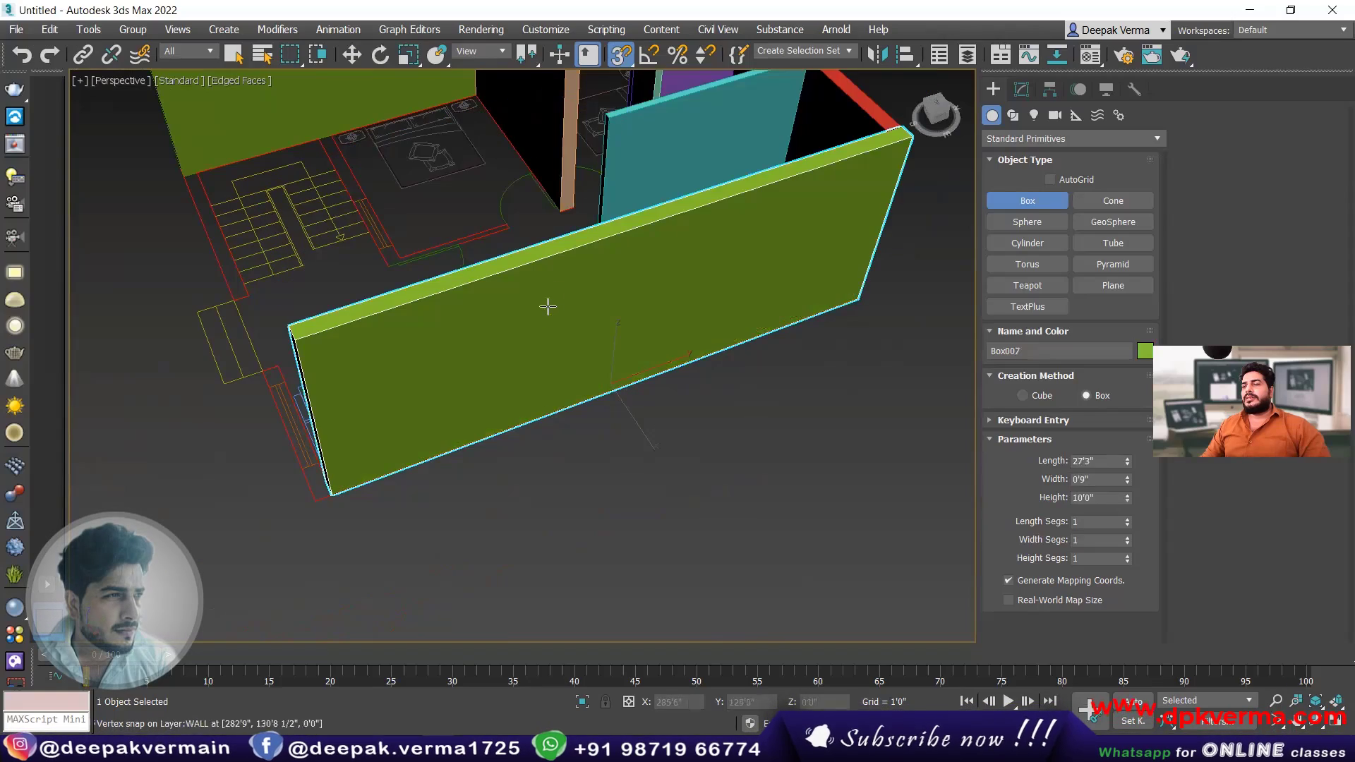
- Lay out a box base 2'10" by 0'4" over the short wall between the kitchen and dining area
{"action": "middle_click_drag", "start_coordinate": [548, 307], "coordinate": [653, 324], "text": "alt"}
{"action": "scroll", "coordinate": [573, 324], "scroll_direction": "up", "scroll_amount": 4}
{"action": "left_click_drag", "start_coordinate": [497, 330], "coordinate": [625, 335]}
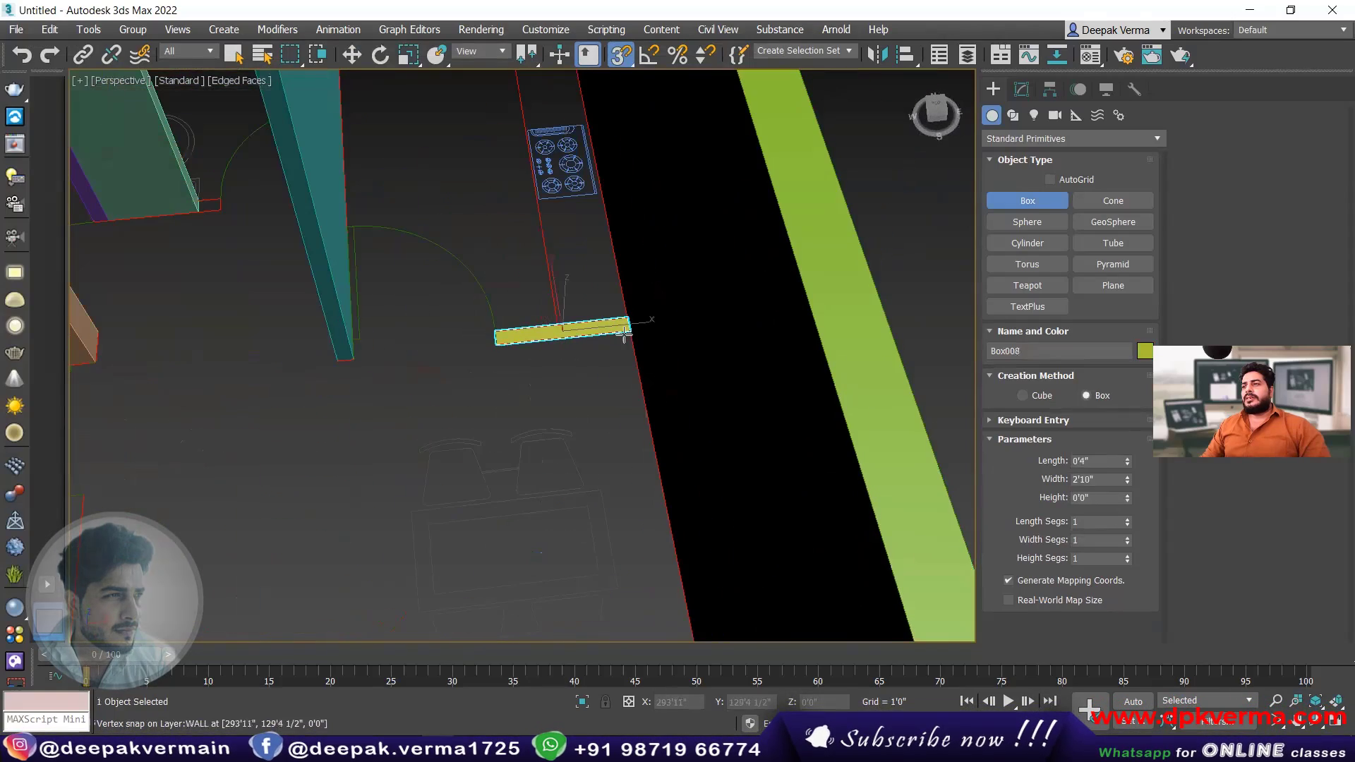
- Raise the short kitchen wall box to 10'0" and build a wall box of matching height between the dining area and living room
{"action": "scroll", "coordinate": [623, 330], "scroll_direction": "down", "scroll_amount": 2}
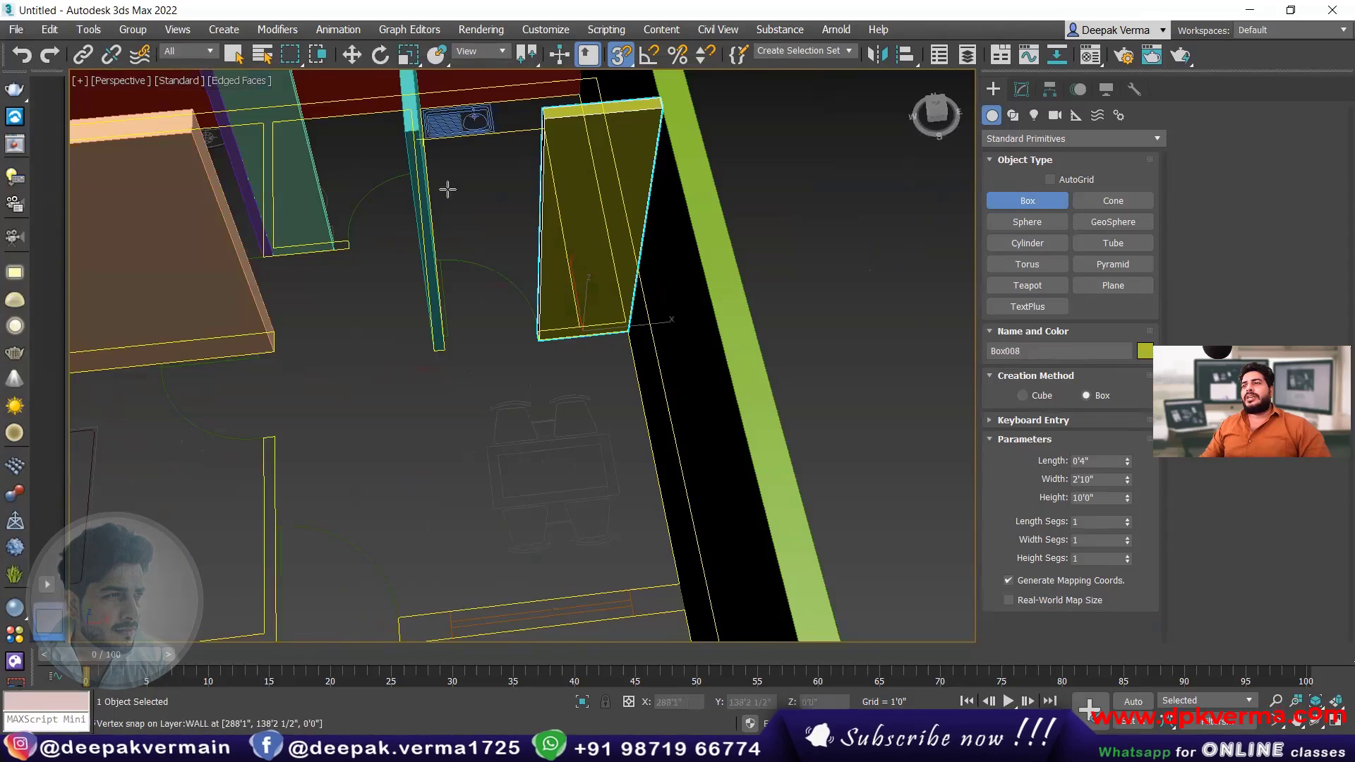
{"action": "scroll", "coordinate": [448, 189], "scroll_direction": "down", "scroll_amount": 2}
{"action": "scroll", "coordinate": [475, 482], "scroll_direction": "up", "scroll_amount": 2}
{"action": "left_click_drag", "start_coordinate": [362, 424], "coordinate": [547, 410]}
{"action": "left_click", "coordinate": [459, 103]}
- Build a wall box along the bedroom's passage side, 6'0" by 0'3 1/2" and 10'0" high
{"action": "middle_click_drag", "start_coordinate": [408, 318], "coordinate": [573, 314]}
{"action": "left_click_drag", "start_coordinate": [429, 311], "coordinate": [435, 420]}
{"action": "left_click", "coordinate": [119, 126]}
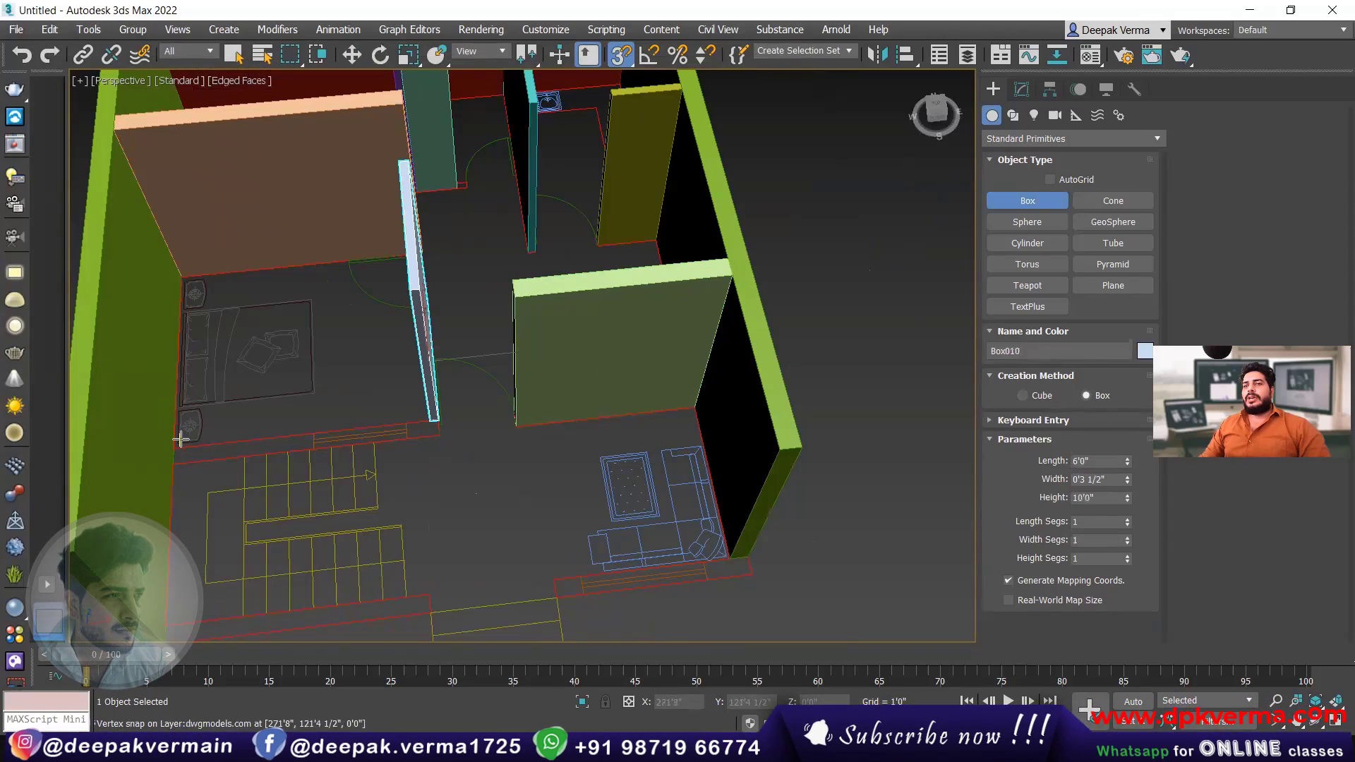
- Build 10'0" high wall boxes between bedroom and stairs (11'3 1/2" by 0'3") and along the stair area's front (10'4" by 0'9")
{"action": "left_click_drag", "start_coordinate": [175, 447], "coordinate": [438, 423]}
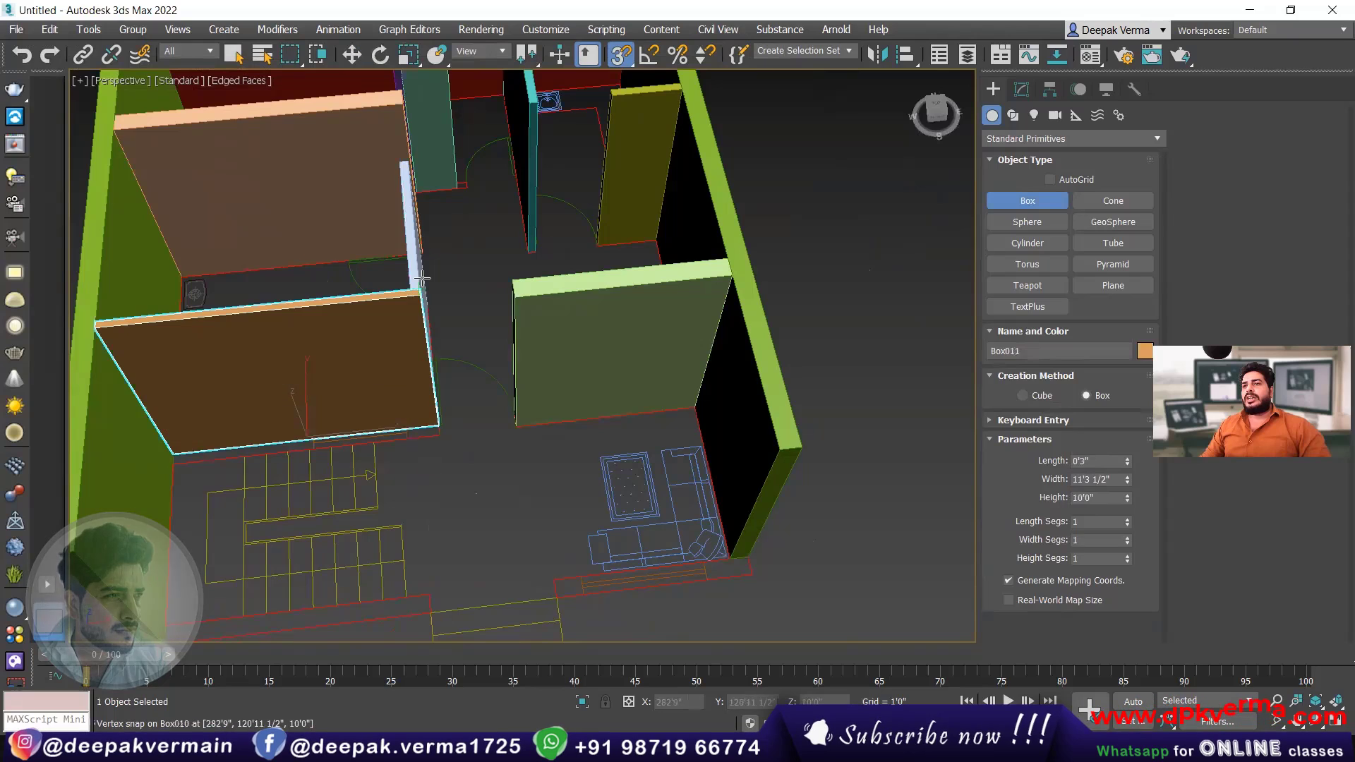
{"action": "middle_click_drag", "start_coordinate": [426, 341], "coordinate": [443, 278]}
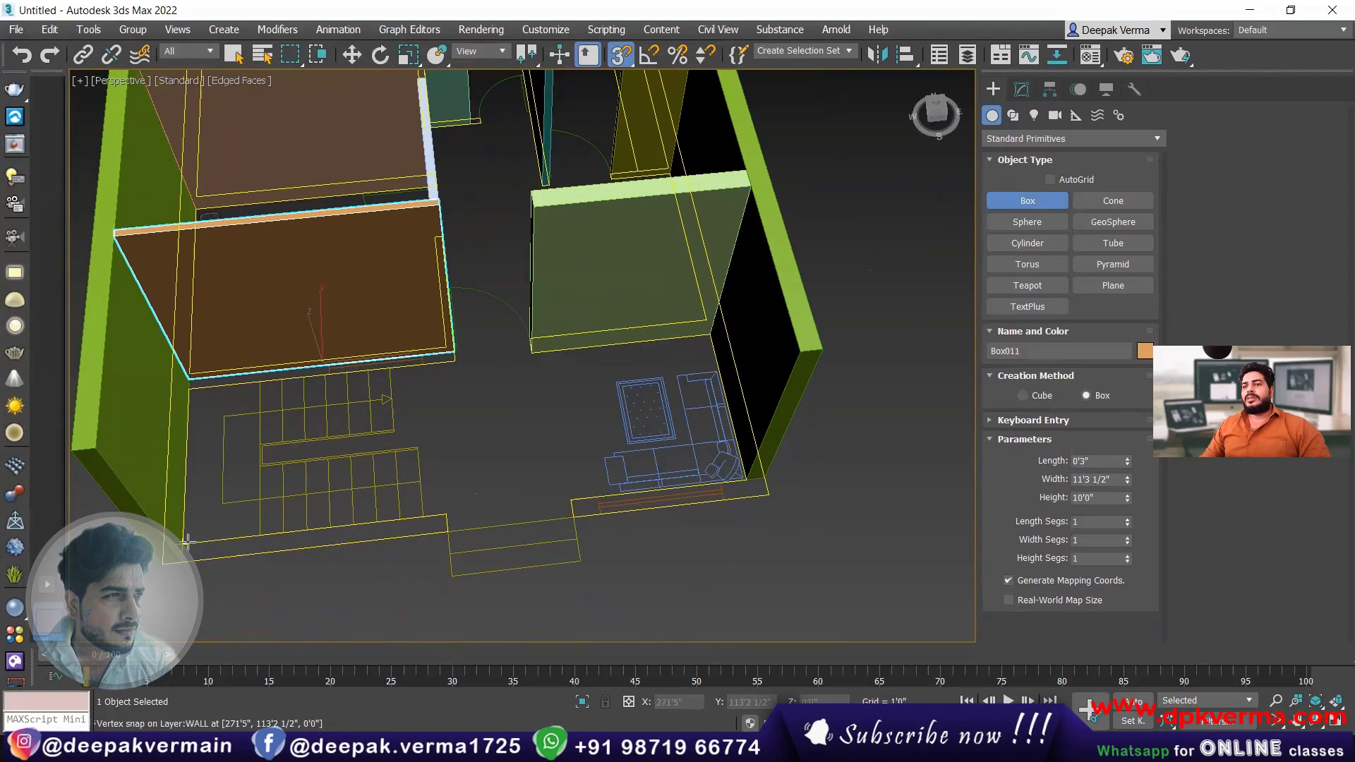
{"action": "left_click_drag", "start_coordinate": [188, 541], "coordinate": [449, 531]}
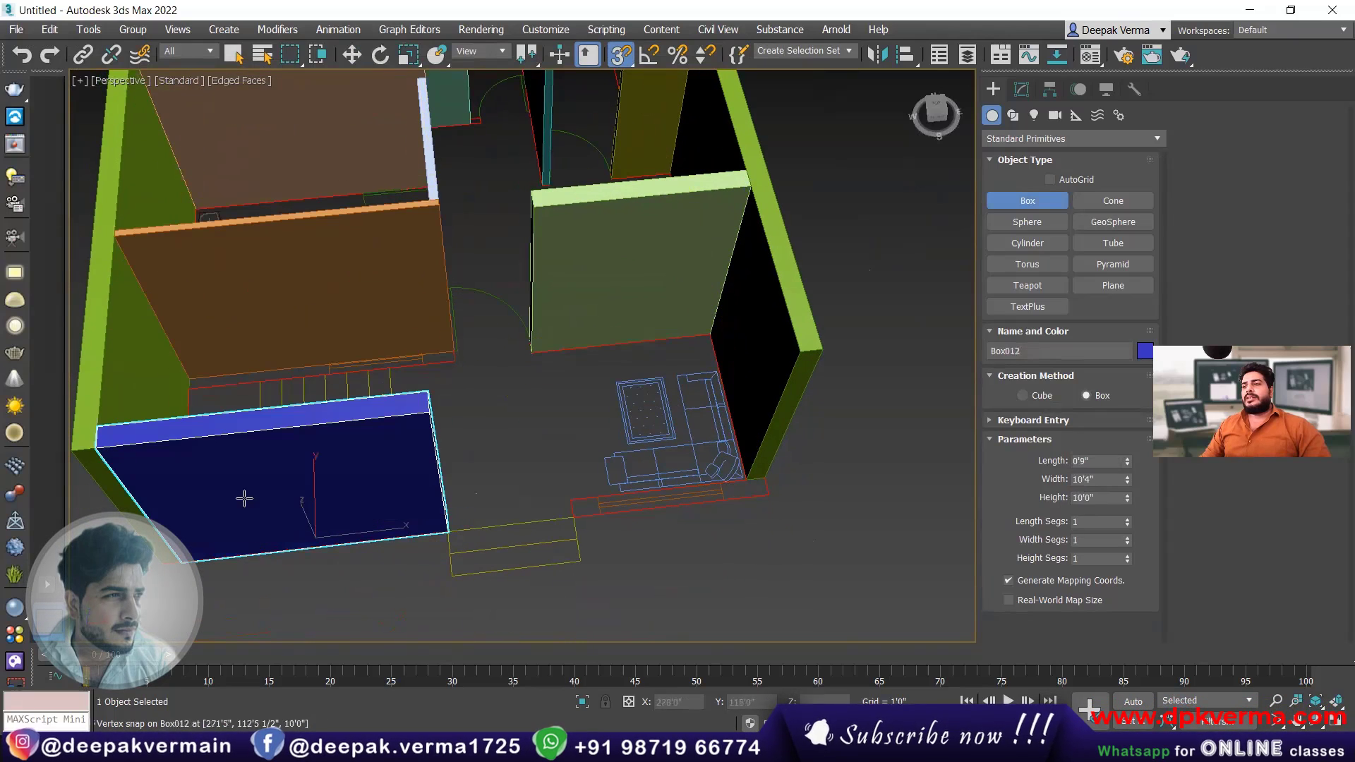
{"action": "left_click_drag", "start_coordinate": [576, 501], "coordinate": [765, 480]}
{"action": "left_click", "coordinate": [815, 347]}
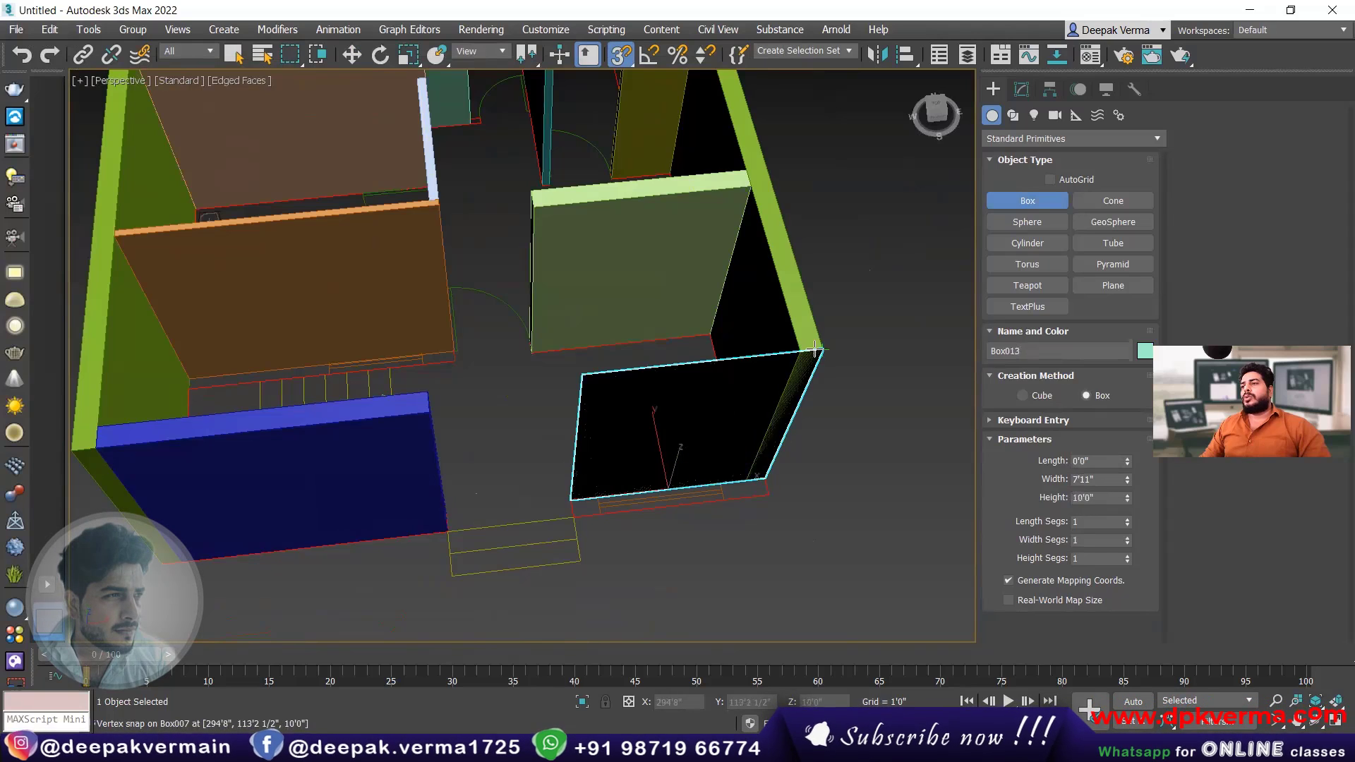
{"action": "key", "text": "ctrl+z"}
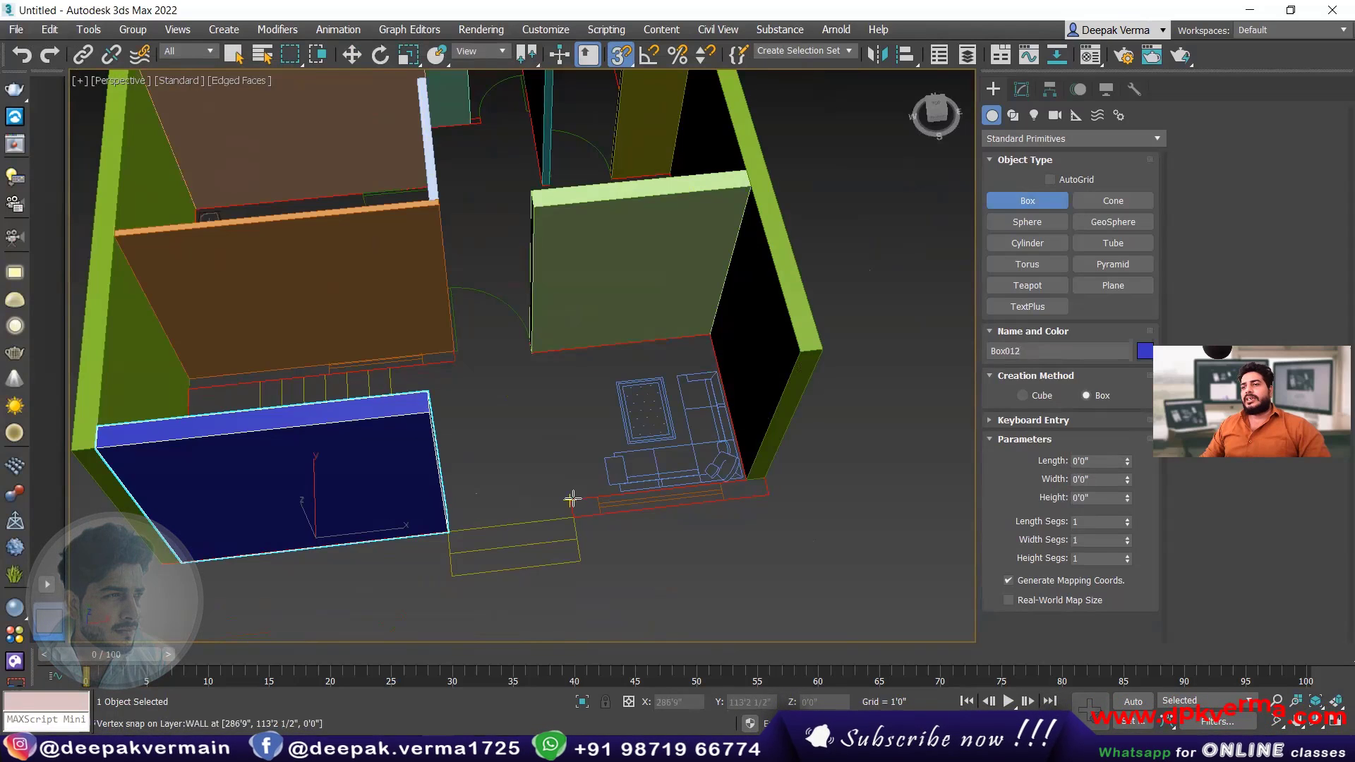
- Build the front wall box beside the living room sofa, 7'11" by 0'9" and 10'0" high
{"action": "left_click_drag", "start_coordinate": [572, 501], "coordinate": [775, 492]}
{"action": "scroll", "coordinate": [786, 384], "scroll_direction": "down", "scroll_amount": 3}
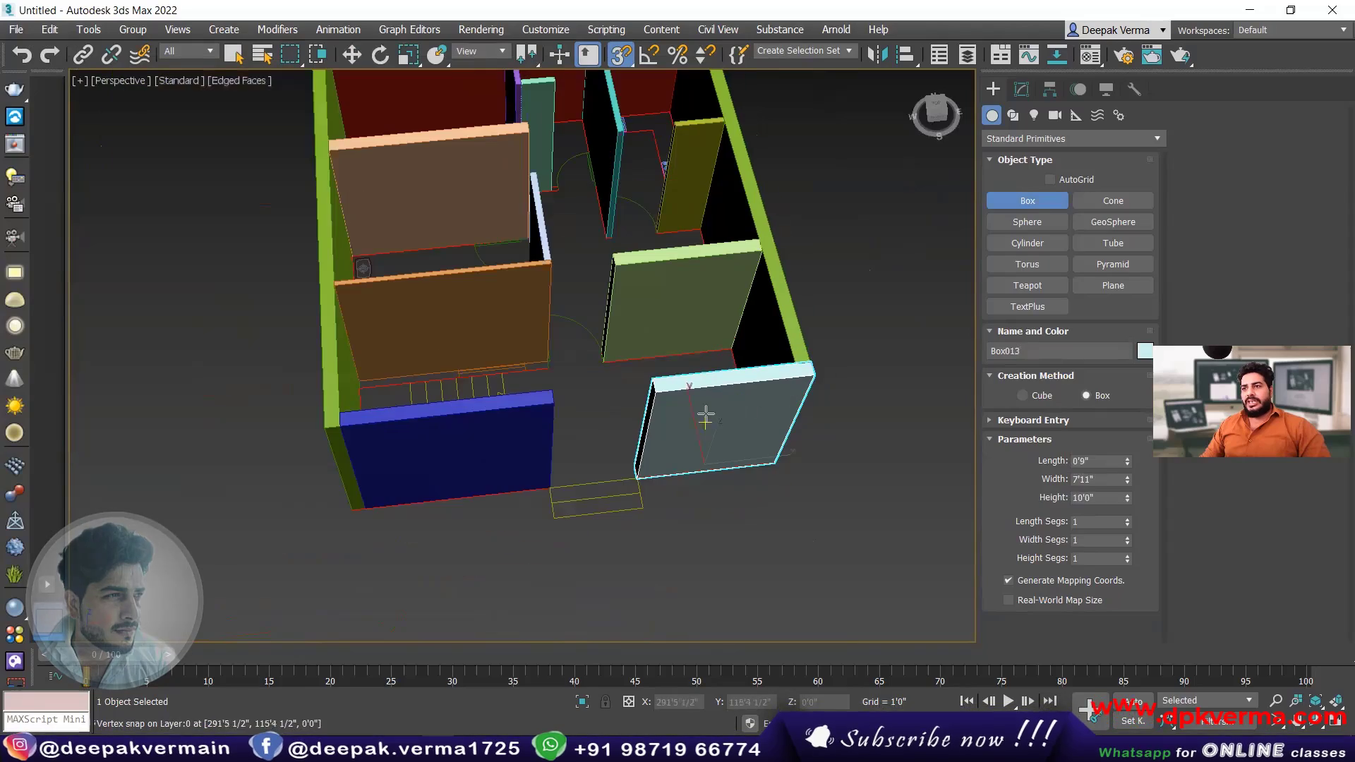
- Create a floor slab box under the whole plan, 28'0" by 24'0" with a height of -1'0"
{"action": "middle_click_drag", "start_coordinate": [705, 412], "coordinate": [612, 431], "text": "alt"}
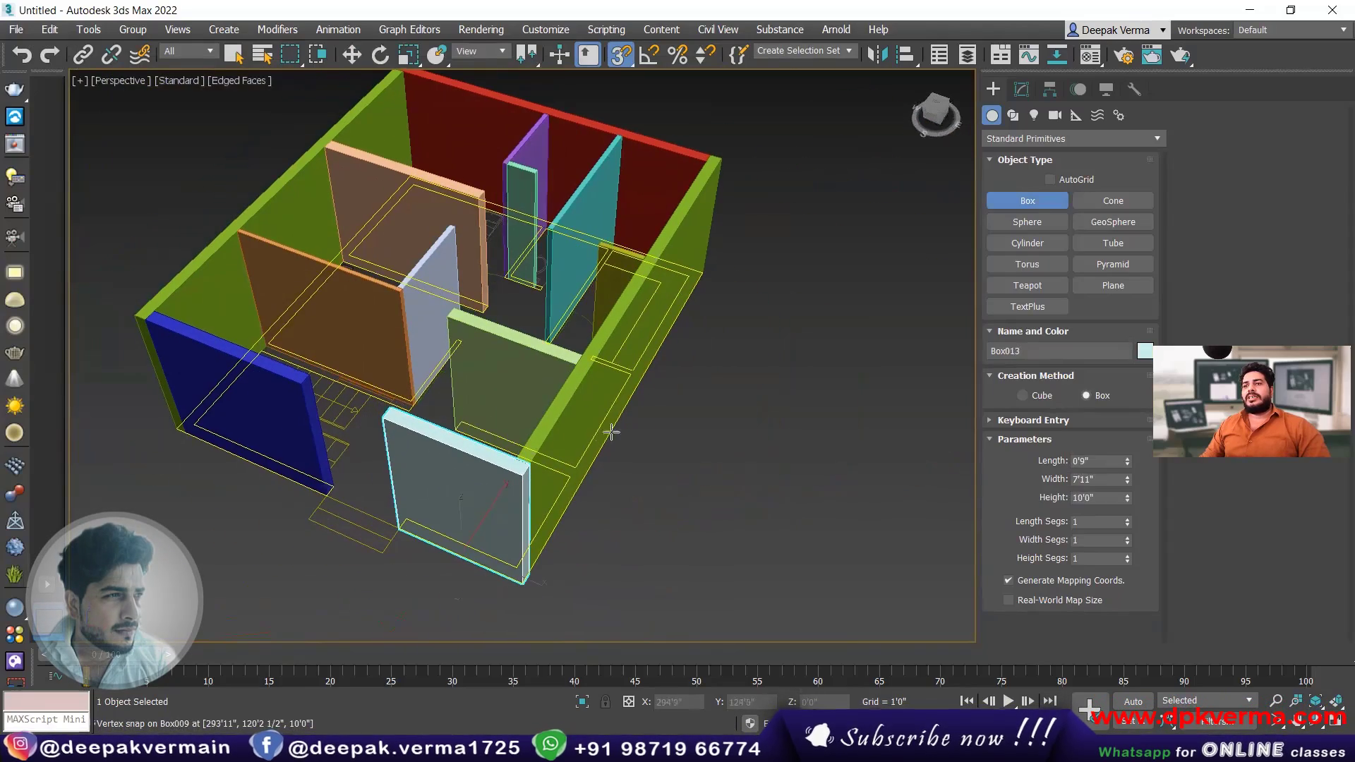
{"action": "left_click_drag", "start_coordinate": [173, 436], "coordinate": [708, 266]}
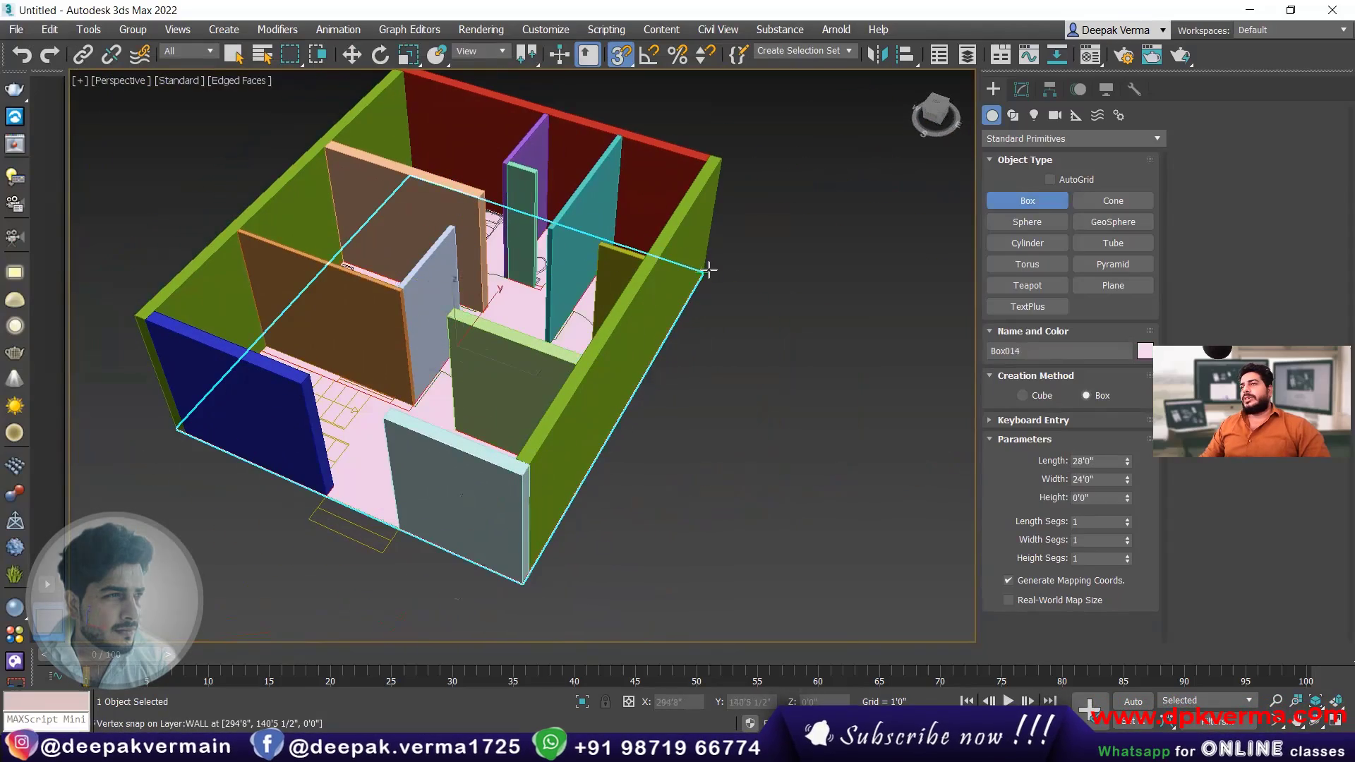
{"action": "middle_click_drag", "start_coordinate": [708, 360], "coordinate": [591, 369], "text": "alt"}
{"action": "scroll", "coordinate": [570, 271], "scroll_direction": "up", "scroll_amount": 5}
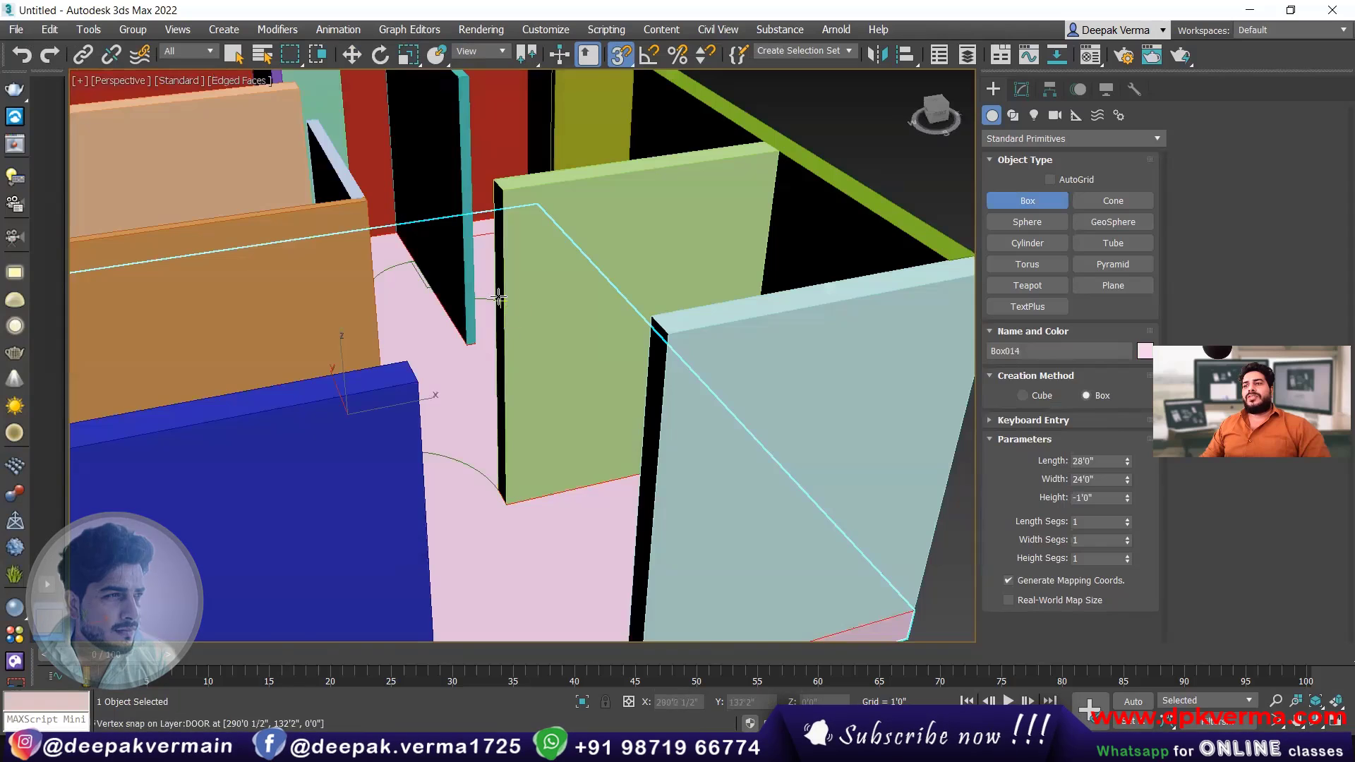
{"action": "scroll", "coordinate": [499, 299], "scroll_direction": "down", "scroll_amount": 3}
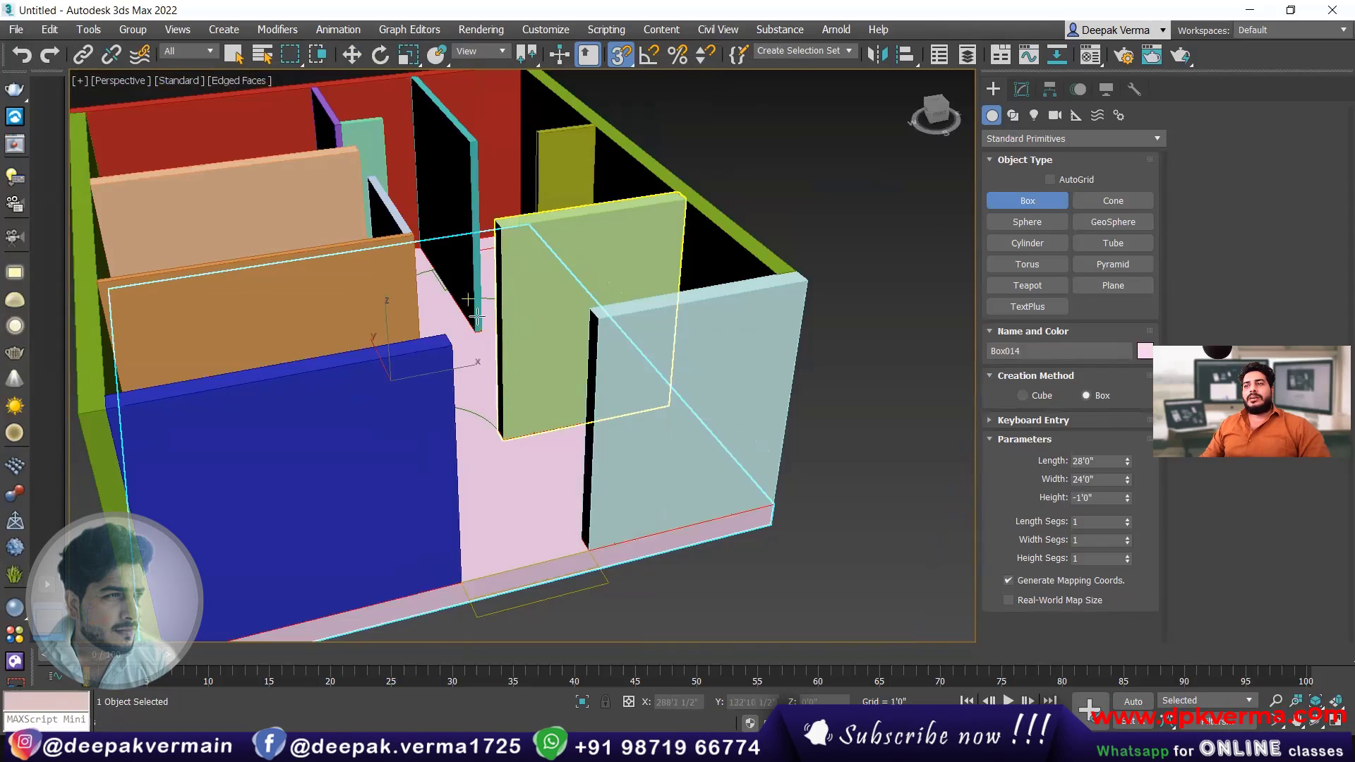
{"action": "middle_click_drag", "start_coordinate": [447, 336], "coordinate": [424, 321], "text": "alt"}
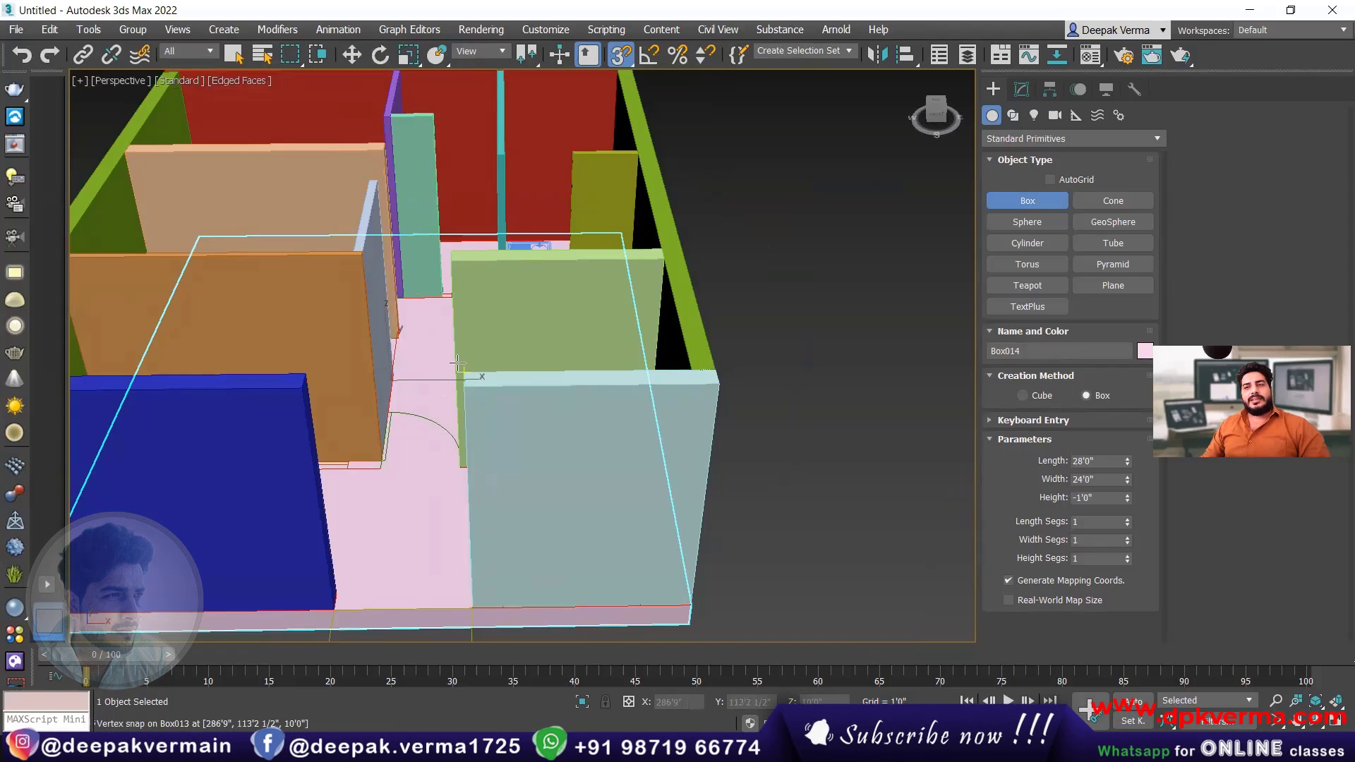
{"action": "middle_click_drag", "start_coordinate": [428, 340], "coordinate": [415, 337], "text": "alt"}
{"action": "scroll", "coordinate": [415, 338], "scroll_direction": "down", "scroll_amount": 2}
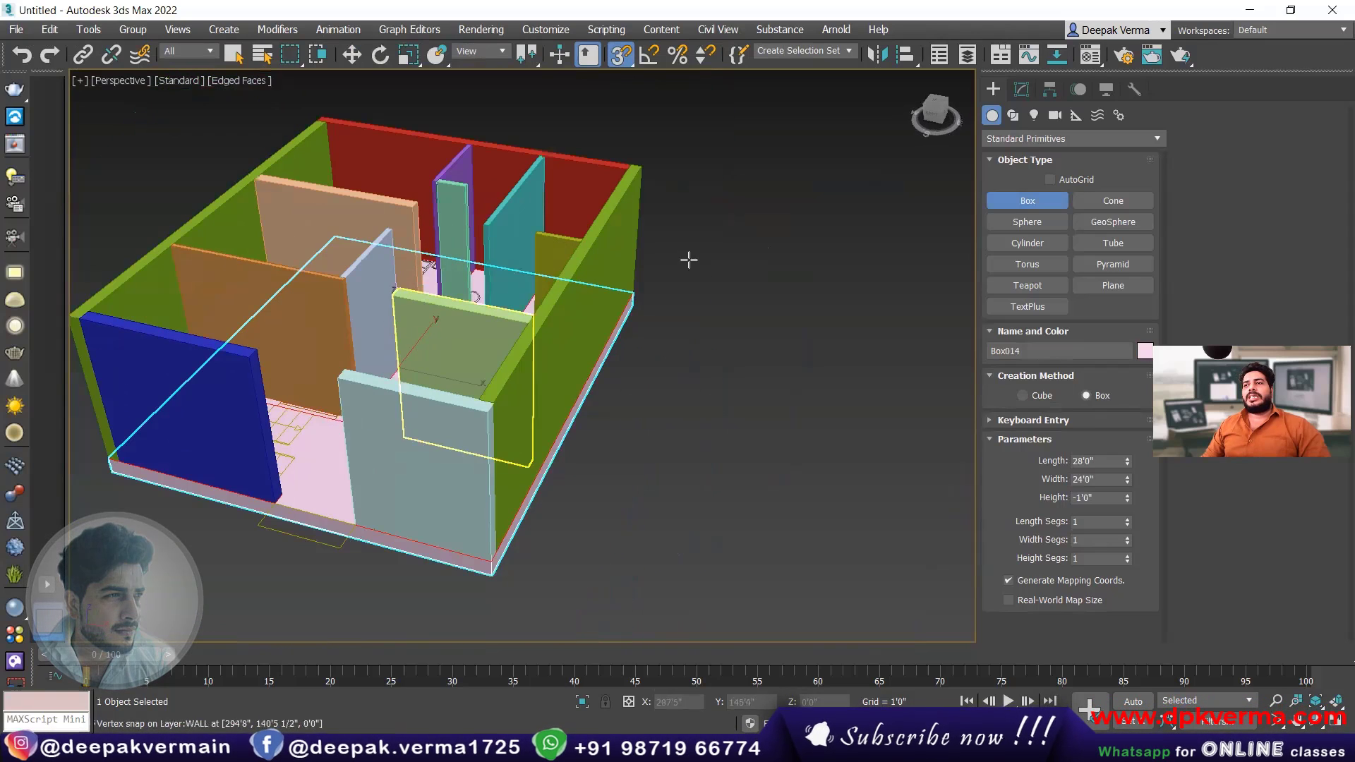
{"action": "right_click", "coordinate": [703, 226]}
{"action": "left_click", "coordinate": [703, 228]}
- Show the whole model in the Front view and turn off 3D snapping
{"action": "middle_click_drag", "start_coordinate": [702, 233], "coordinate": [692, 257], "text": "alt"}
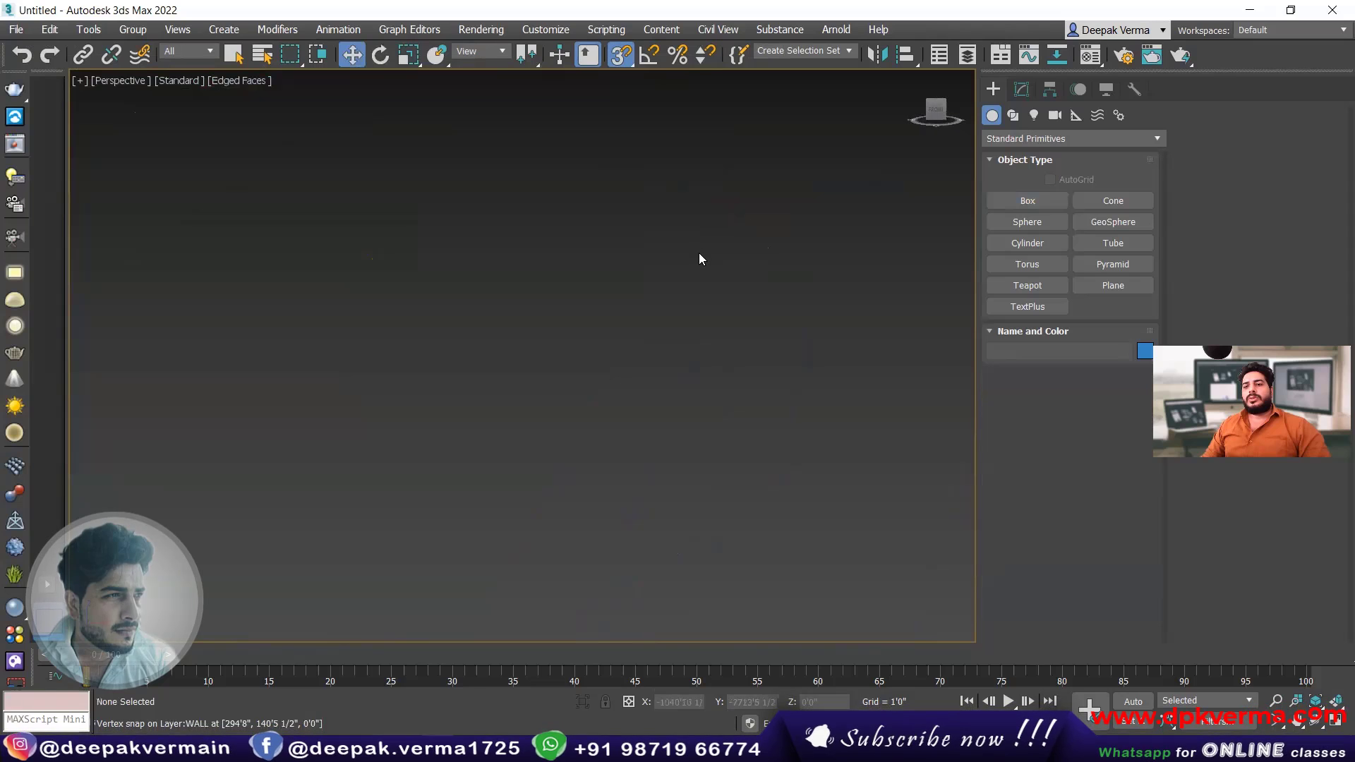
{"action": "key", "text": "f"}
{"action": "key", "text": "z"}
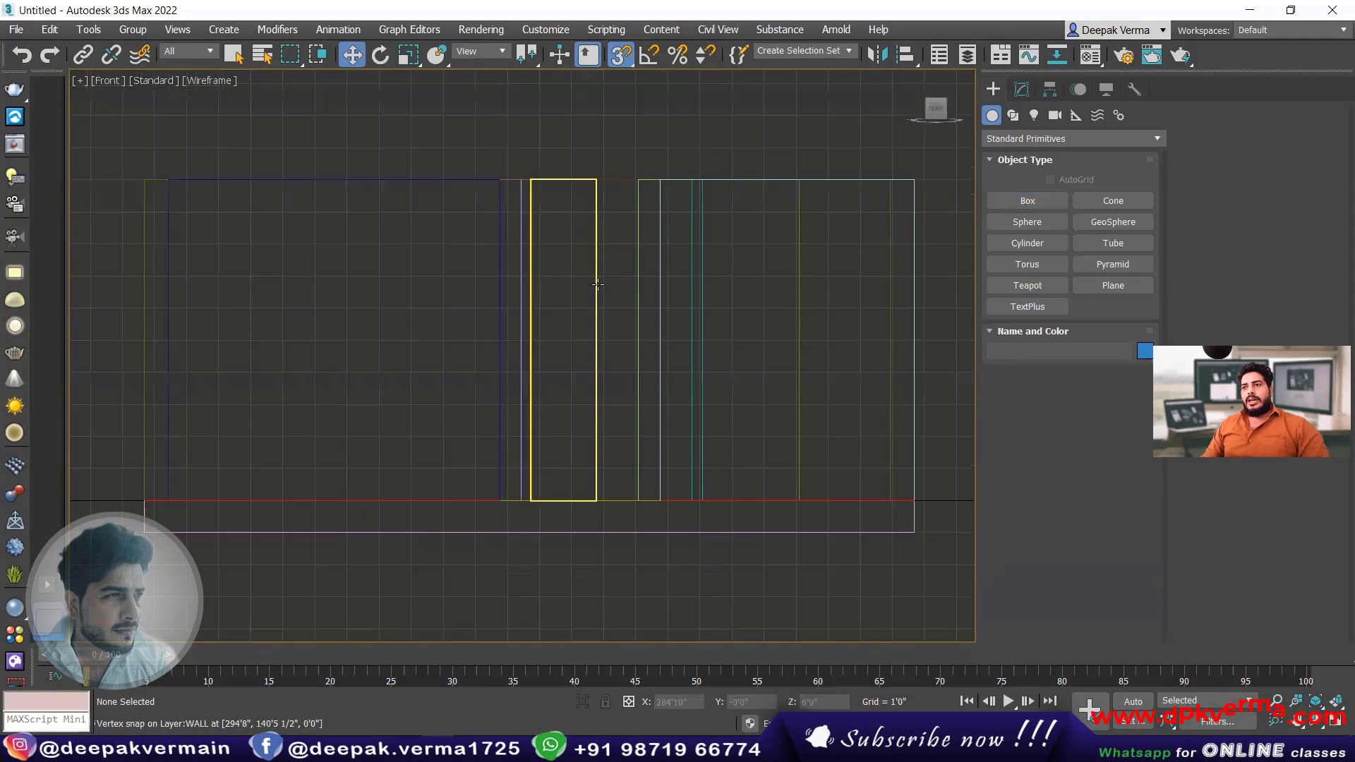
{"action": "scroll", "coordinate": [598, 284], "scroll_direction": "down", "scroll_amount": 3}
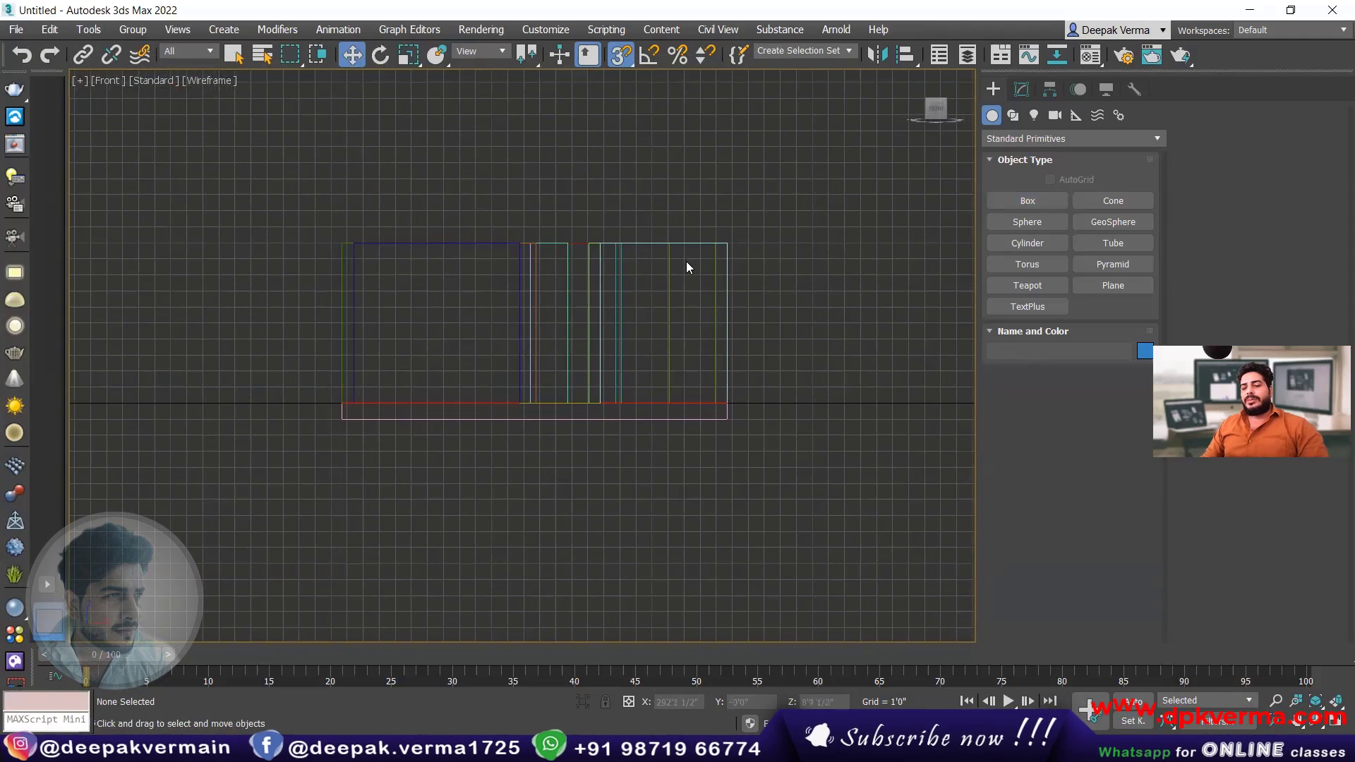
{"action": "key", "text": "s"}
- Recolour all objects except the stair linework to gray and switch the view to shaded display
{"action": "left_click_drag", "start_coordinate": [795, 206], "coordinate": [276, 434]}
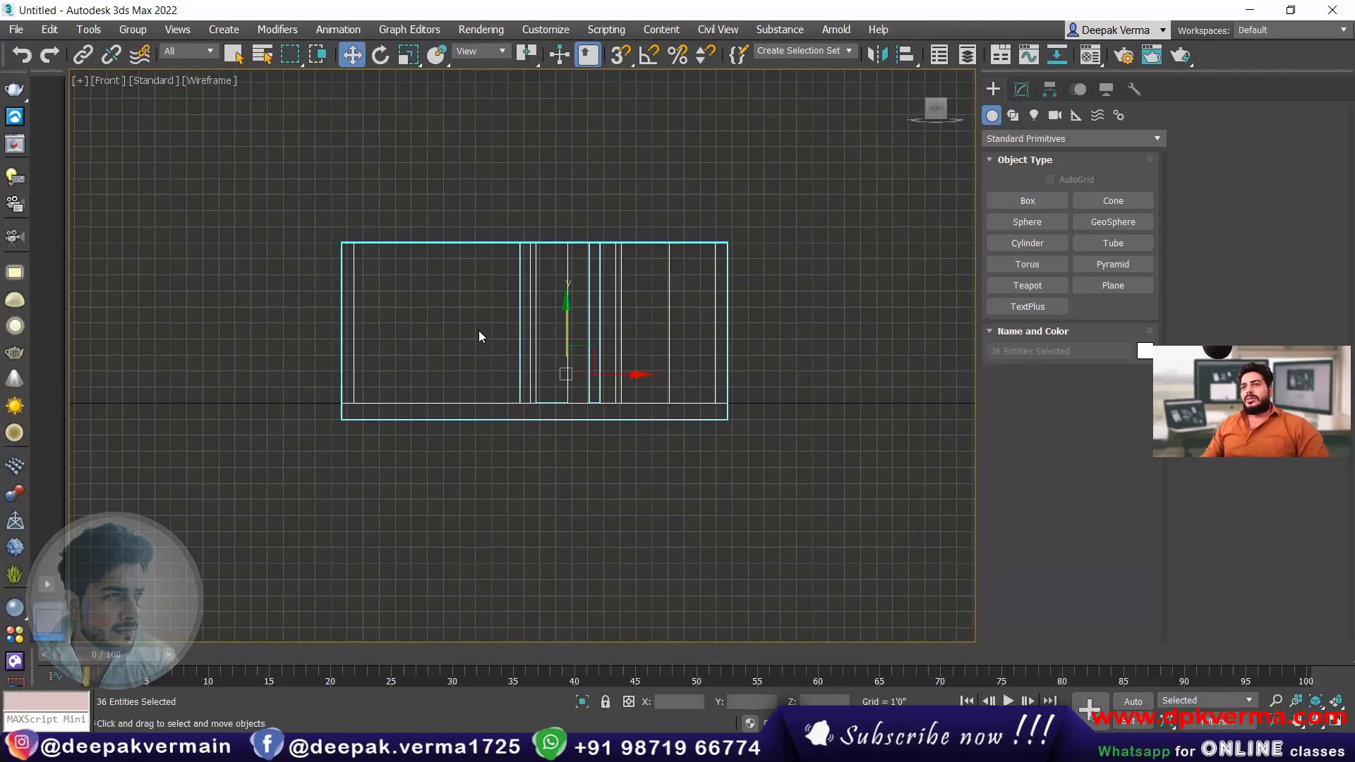
{"action": "middle_click_drag", "start_coordinate": [528, 342], "coordinate": [460, 433], "text": "alt"}
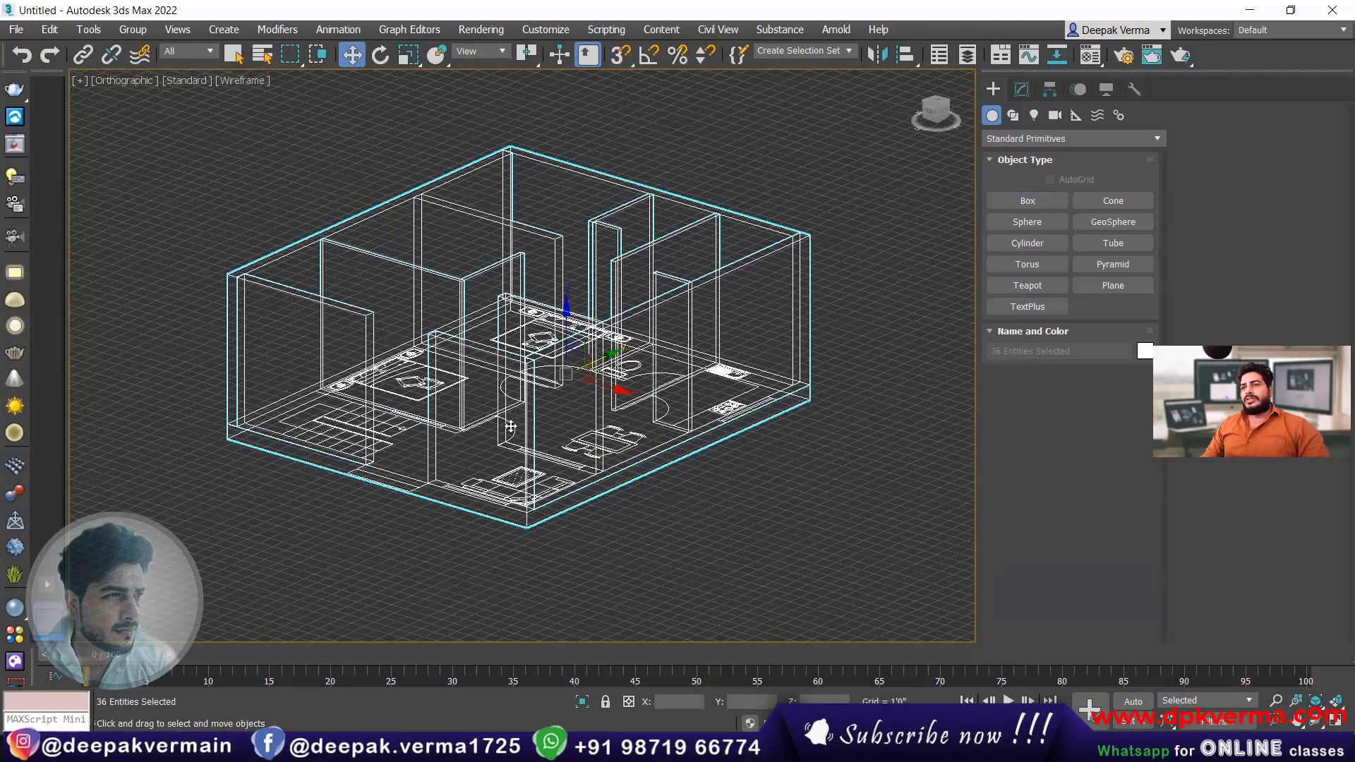
{"action": "left_click", "coordinate": [402, 486]}
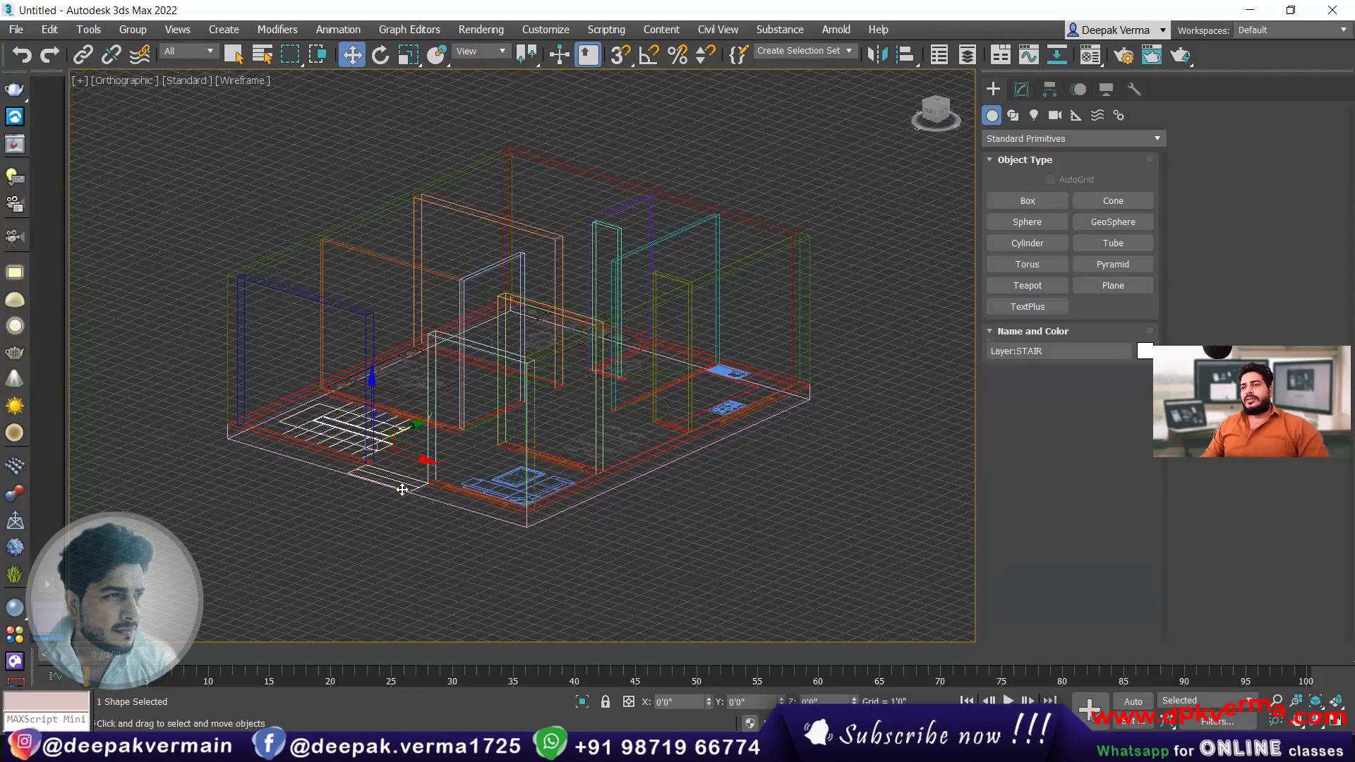
{"action": "left_click_drag", "start_coordinate": [819, 170], "coordinate": [257, 466]}
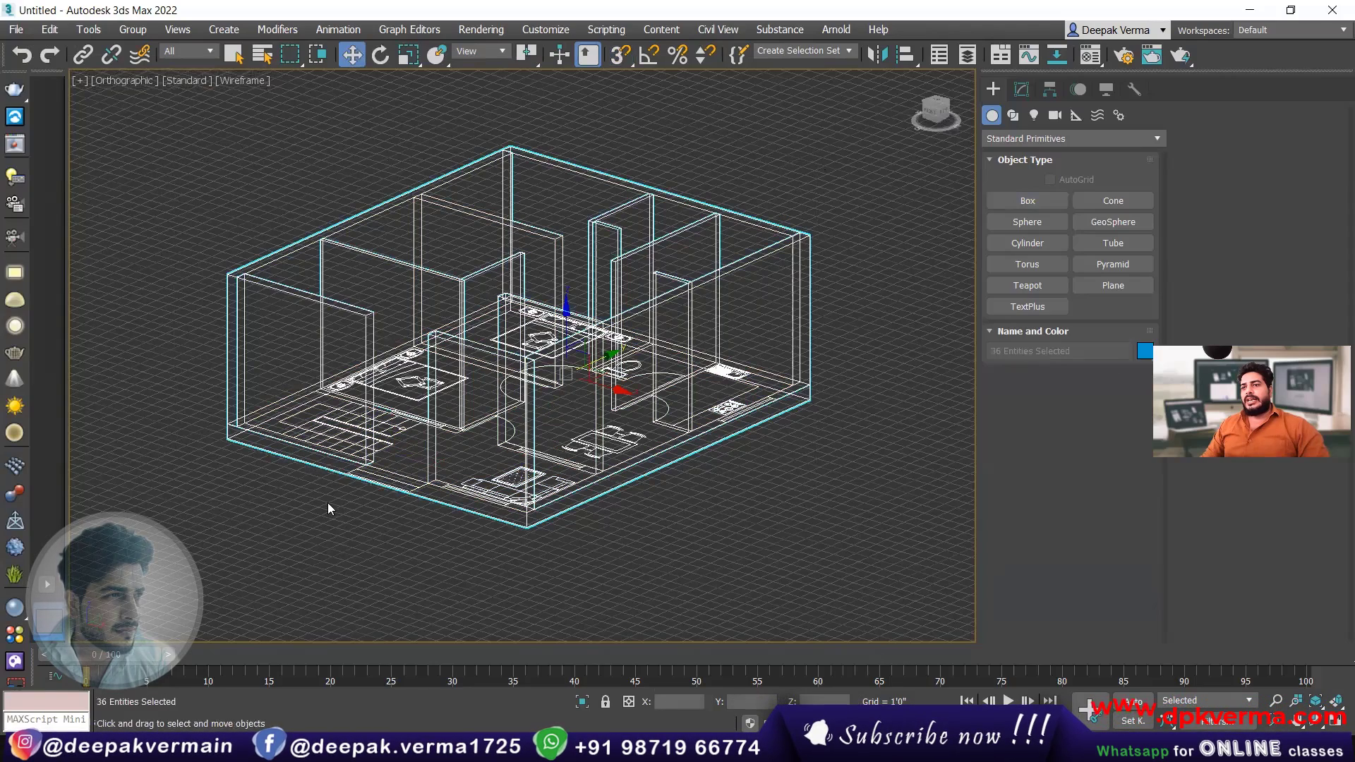
{"action": "left_click", "coordinate": [391, 478], "text": "alt"}
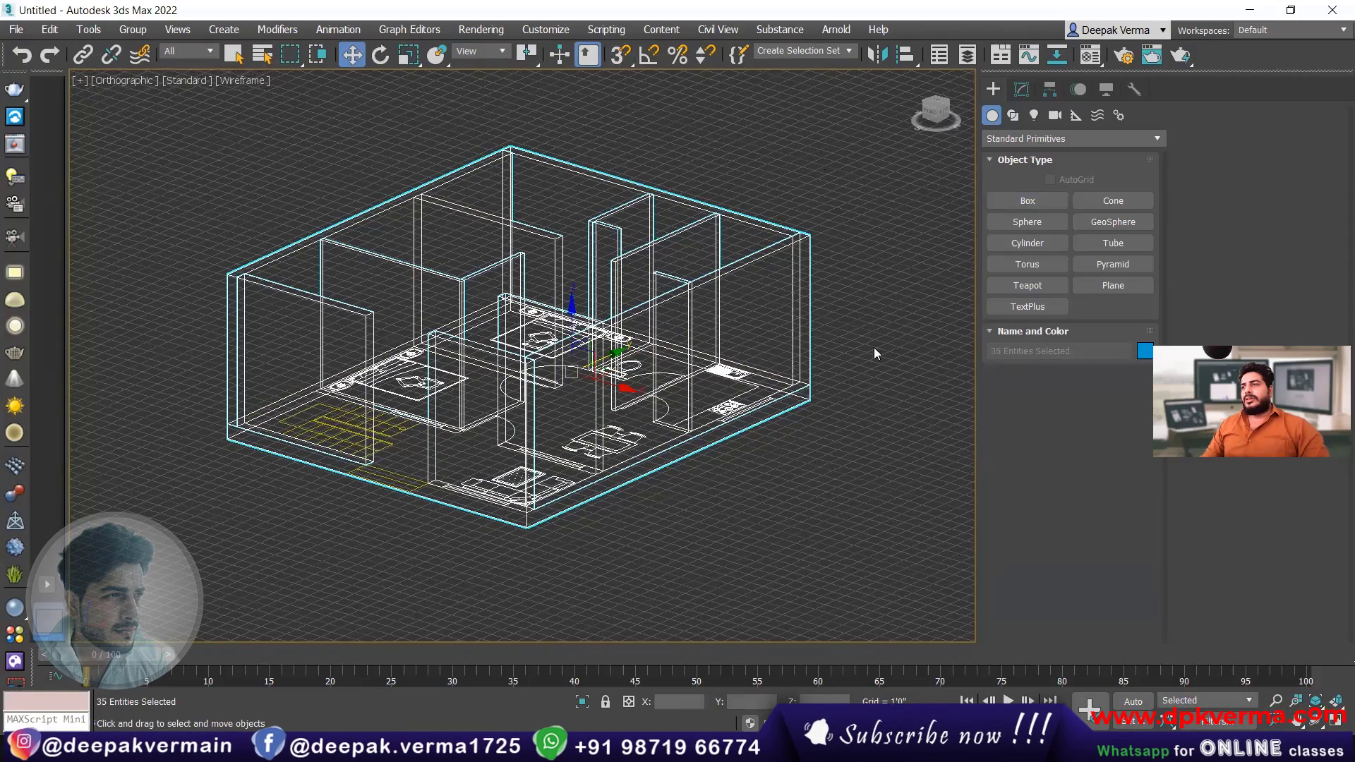
{"action": "left_click", "coordinate": [1145, 350]}
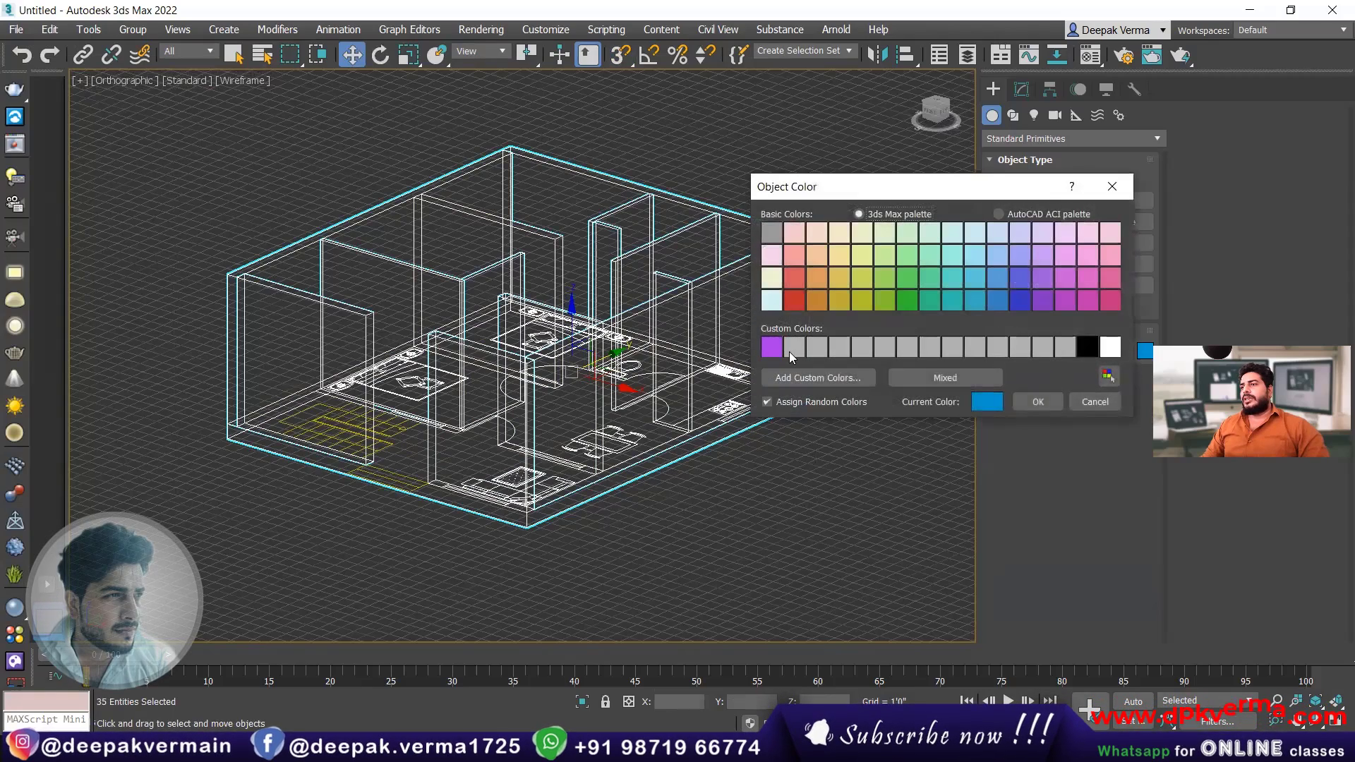
{"action": "left_click", "coordinate": [1037, 402]}
{"action": "left_click", "coordinate": [795, 425]}
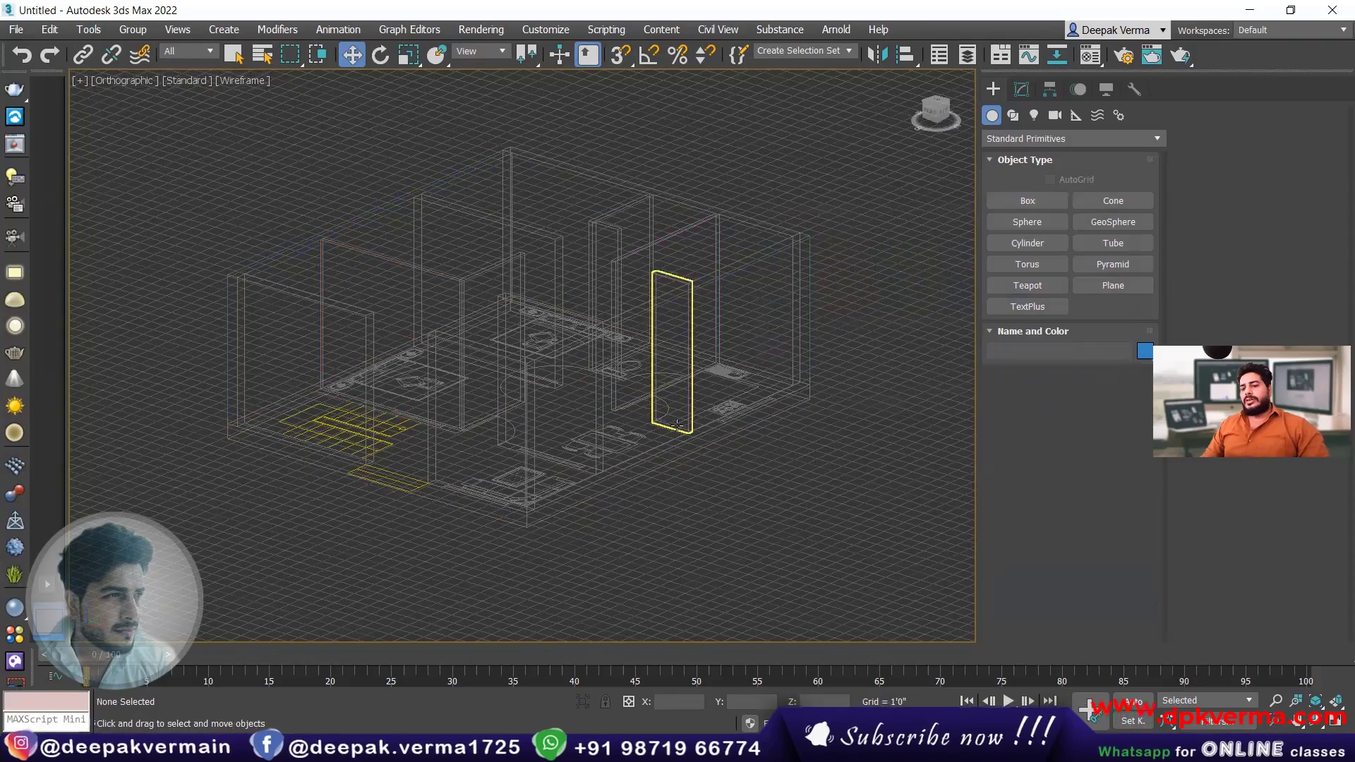
{"action": "key", "text": "F3"}
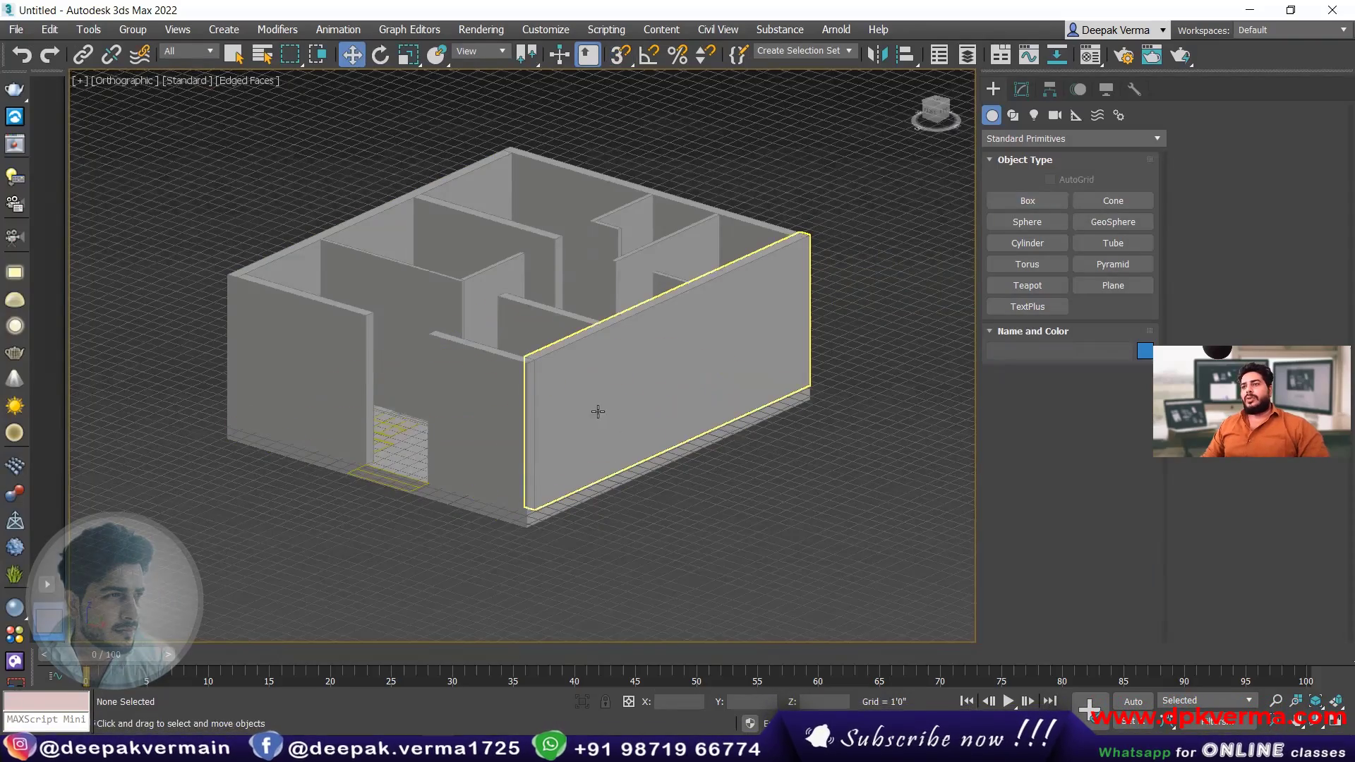
- Delete the front wall beside the stairs and the floor slab to expose the stair plan
{"action": "middle_click_drag", "start_coordinate": [597, 411], "coordinate": [348, 397], "text": "alt"}
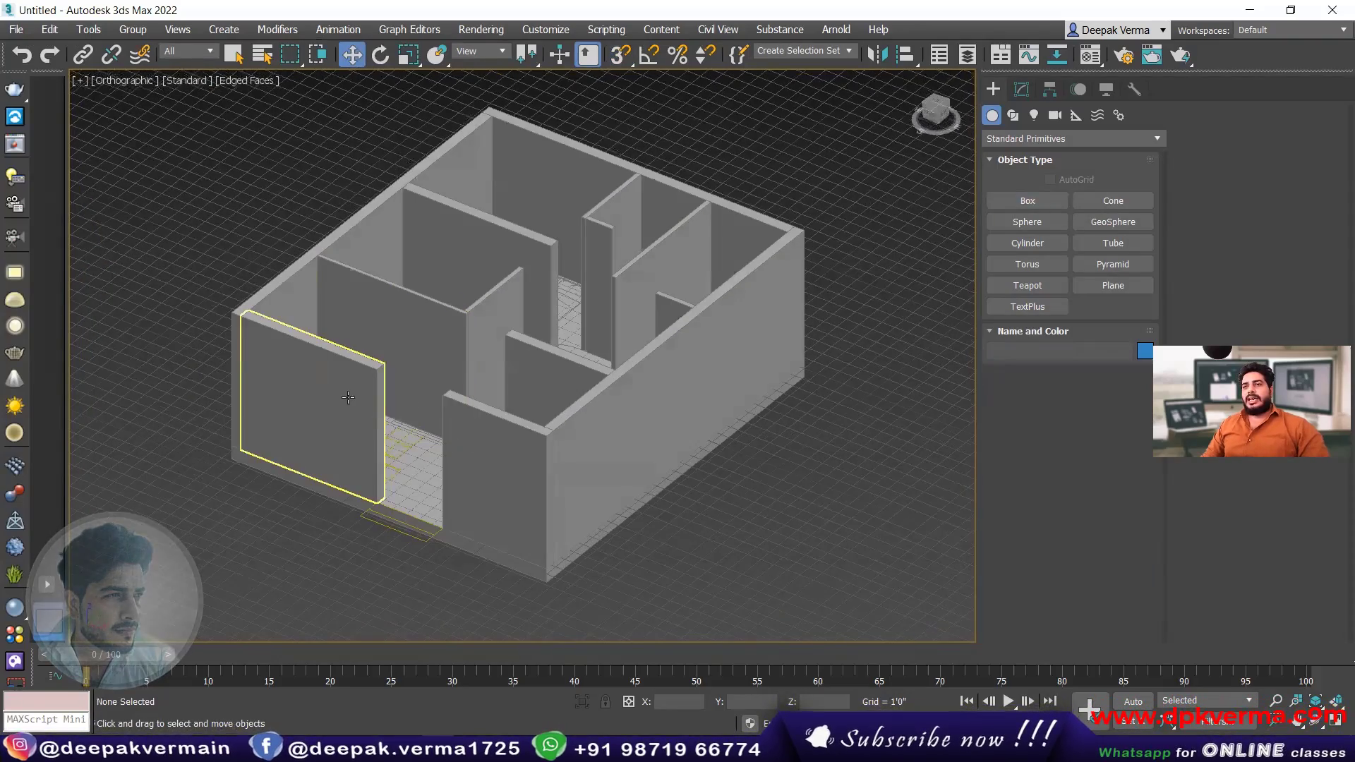
{"action": "scroll", "coordinate": [408, 541], "scroll_direction": "up", "scroll_amount": 3}
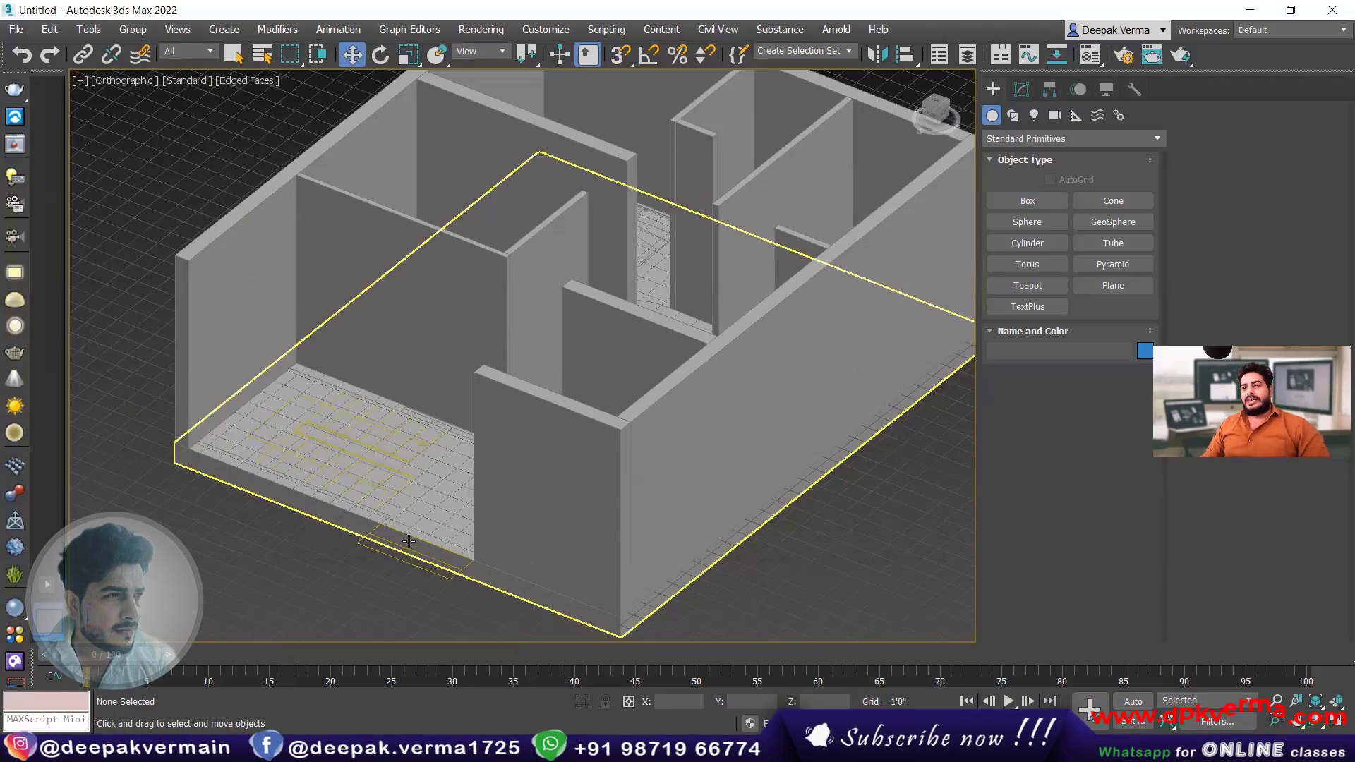
{"action": "scroll", "coordinate": [372, 503], "scroll_direction": "up", "scroll_amount": 2}
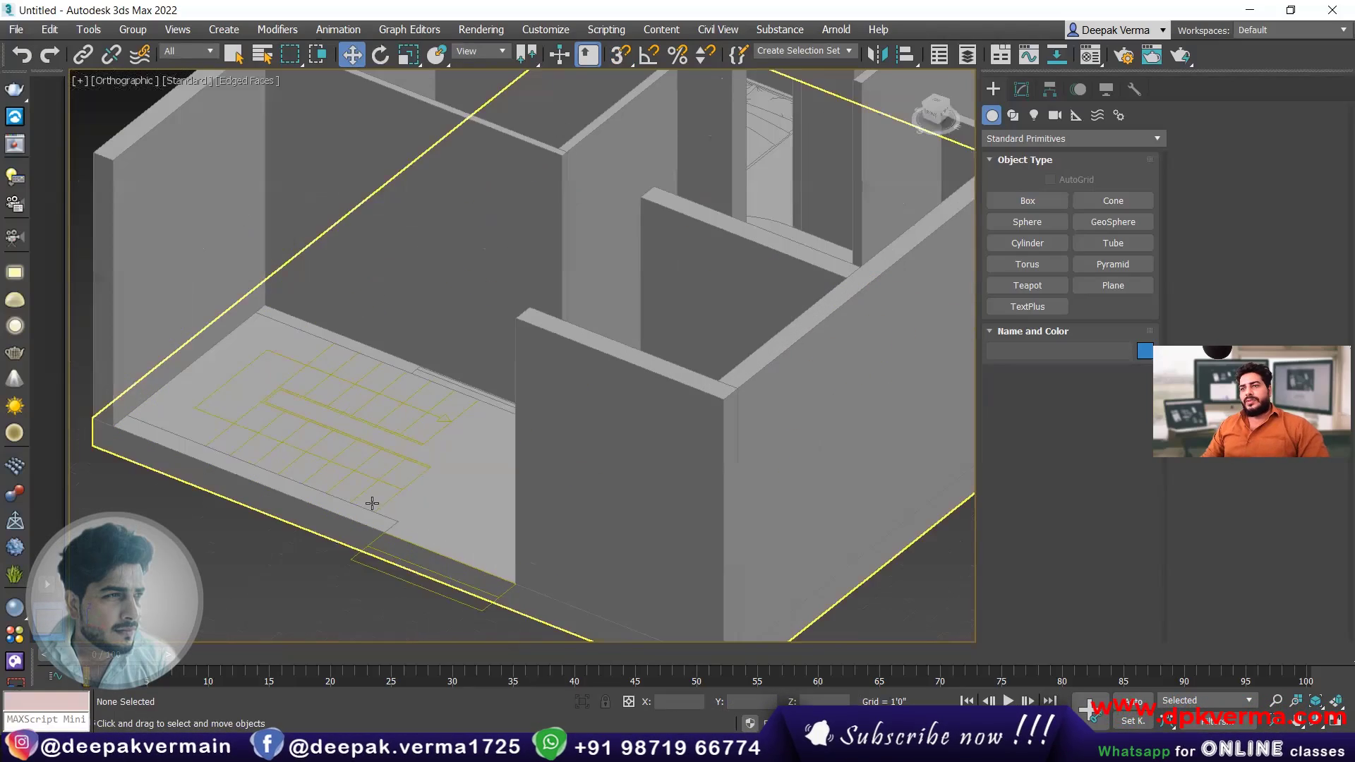
{"action": "scroll", "coordinate": [370, 508], "scroll_direction": "down", "scroll_amount": 3}
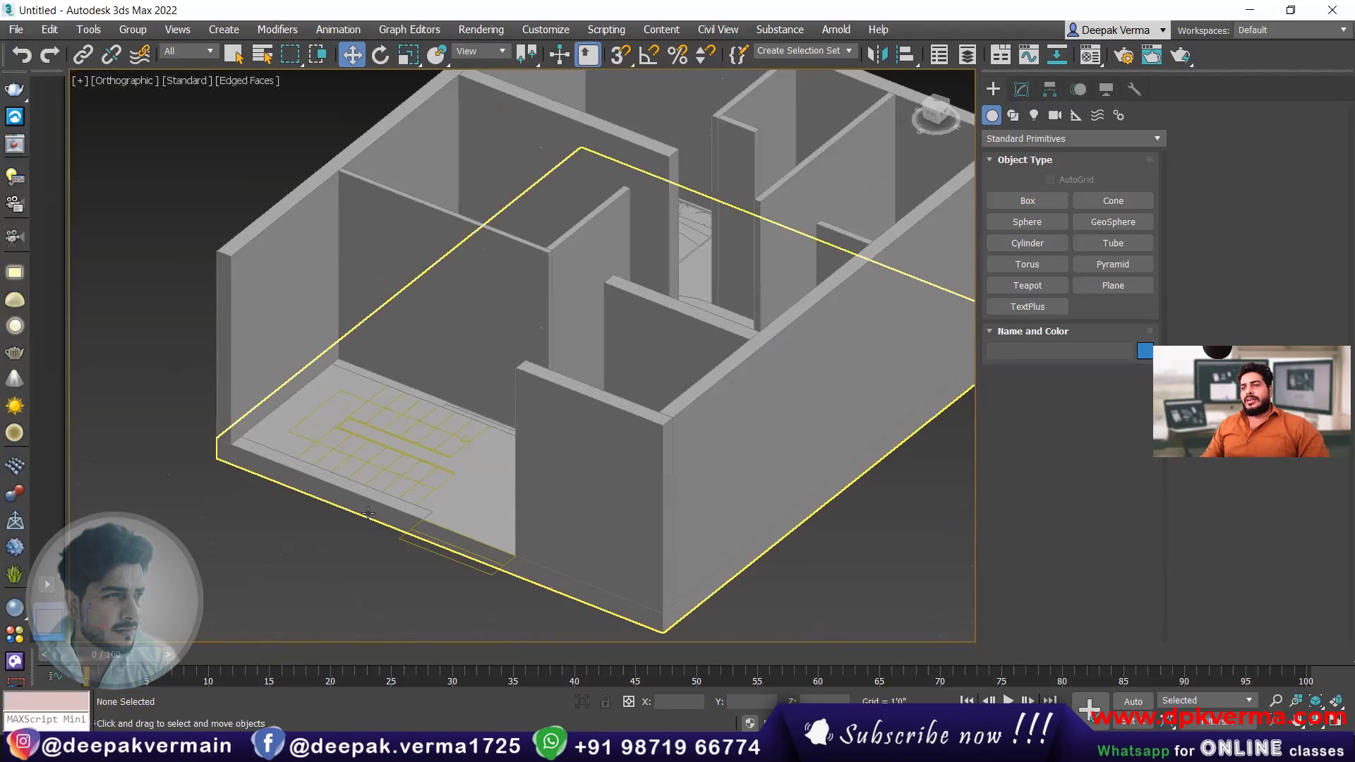
{"action": "left_click", "coordinate": [368, 513]}
{"action": "key", "text": "Delete"}
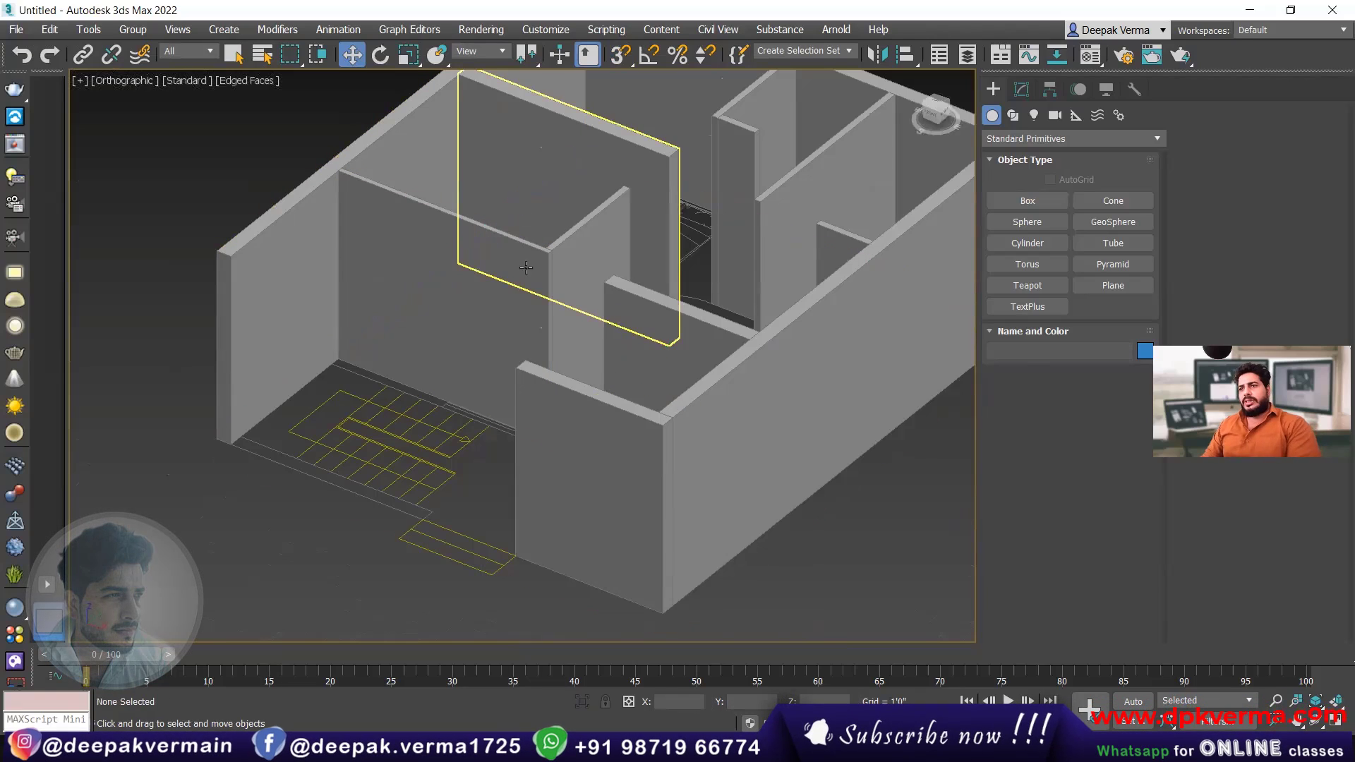
- Turn on 3D snapping and draw a box, 3'0" by 0'11" and about 0'7" high, over the first stair tread
{"action": "scroll", "coordinate": [433, 488], "scroll_direction": "up", "scroll_amount": 3}
{"action": "middle_click_drag", "start_coordinate": [453, 469], "coordinate": [391, 470], "text": "alt"}
{"action": "scroll", "coordinate": [422, 488], "scroll_direction": "up", "scroll_amount": 2}
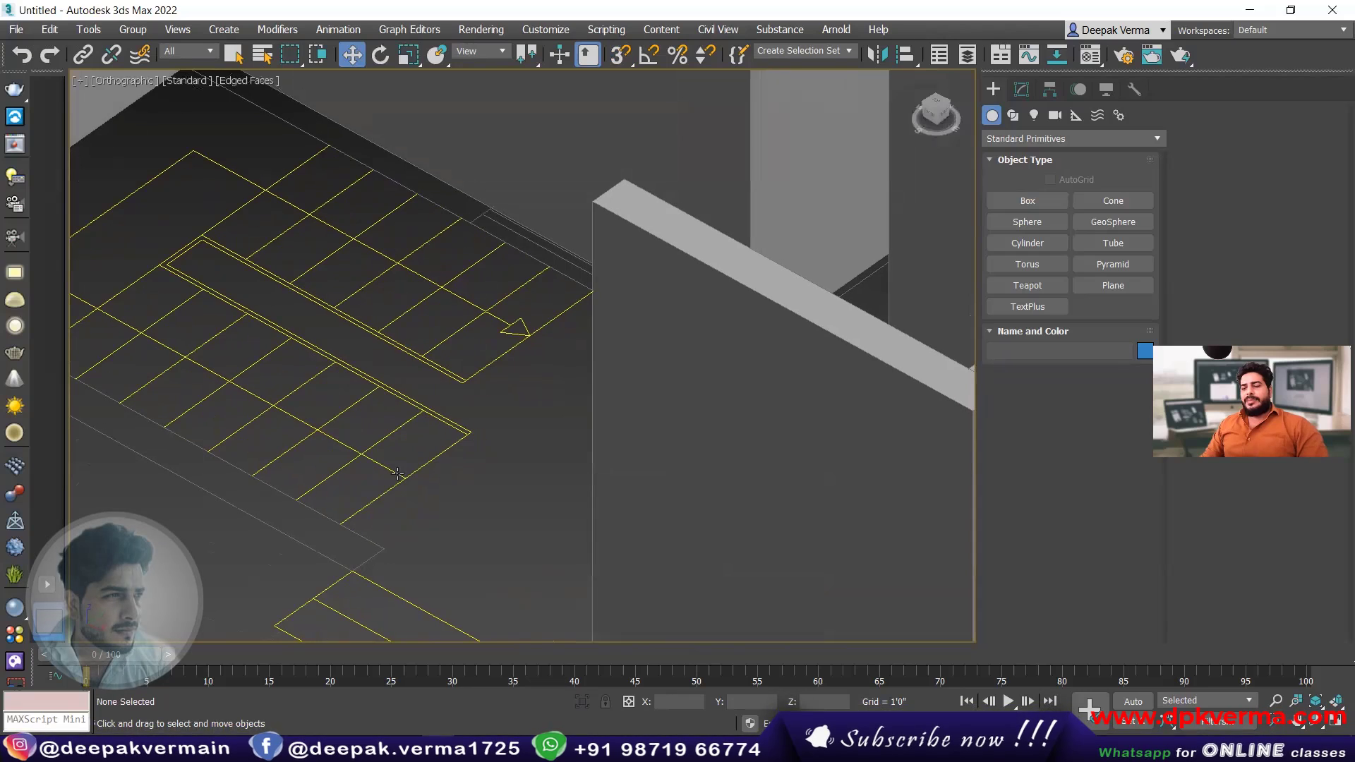
{"action": "left_click", "coordinate": [1025, 203]}
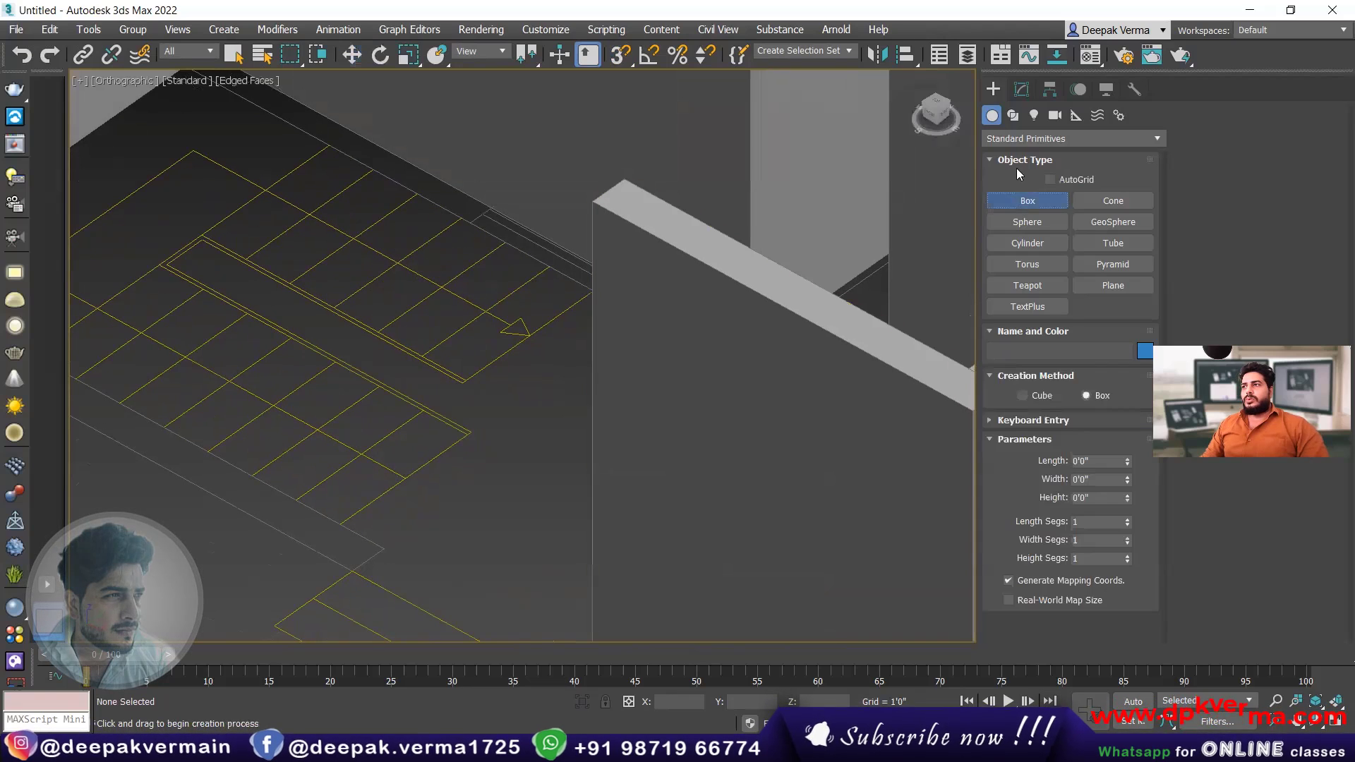
{"action": "left_click", "coordinate": [611, 59]}
{"action": "left_click_drag", "start_coordinate": [295, 498], "coordinate": [465, 436]}
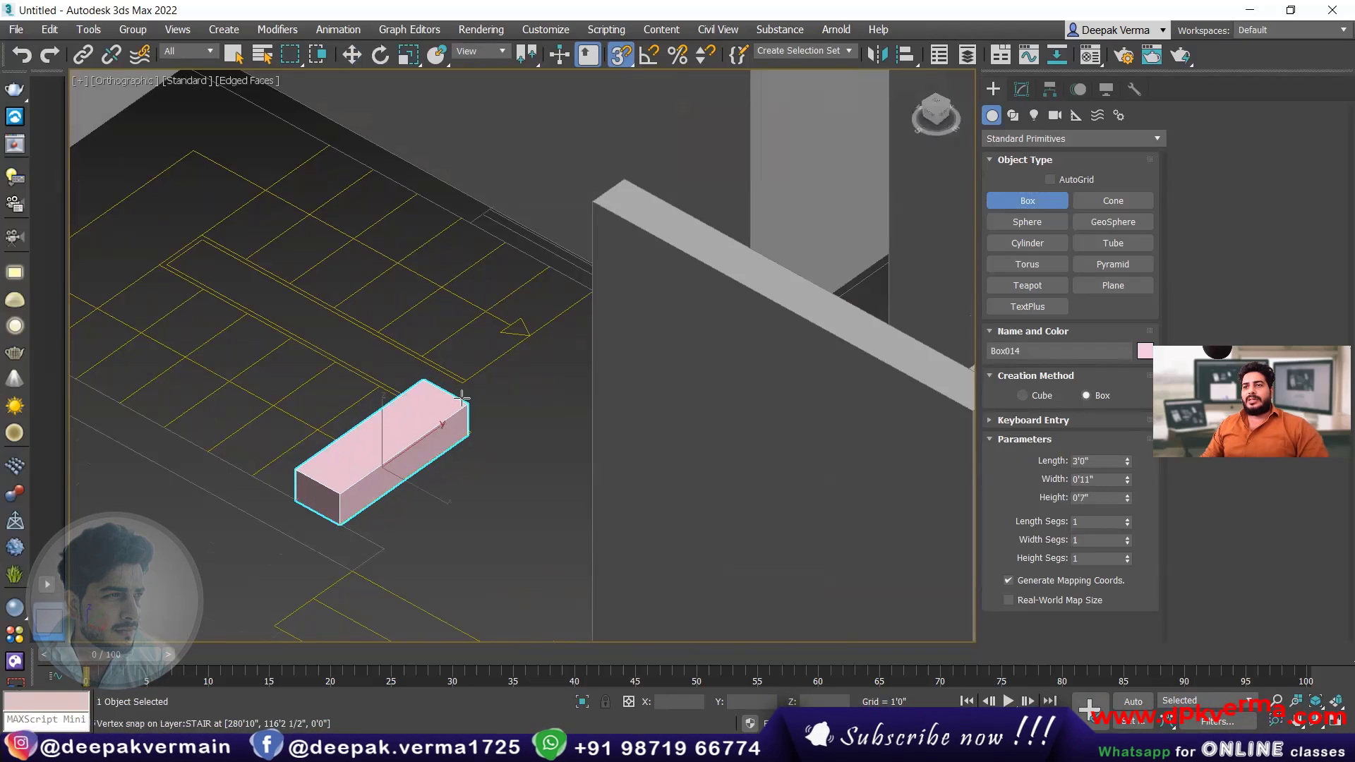
{"action": "left_click", "coordinate": [462, 400]}
- Set the first stair step box's height to 6"
{"action": "left_click", "coordinate": [1023, 92]}
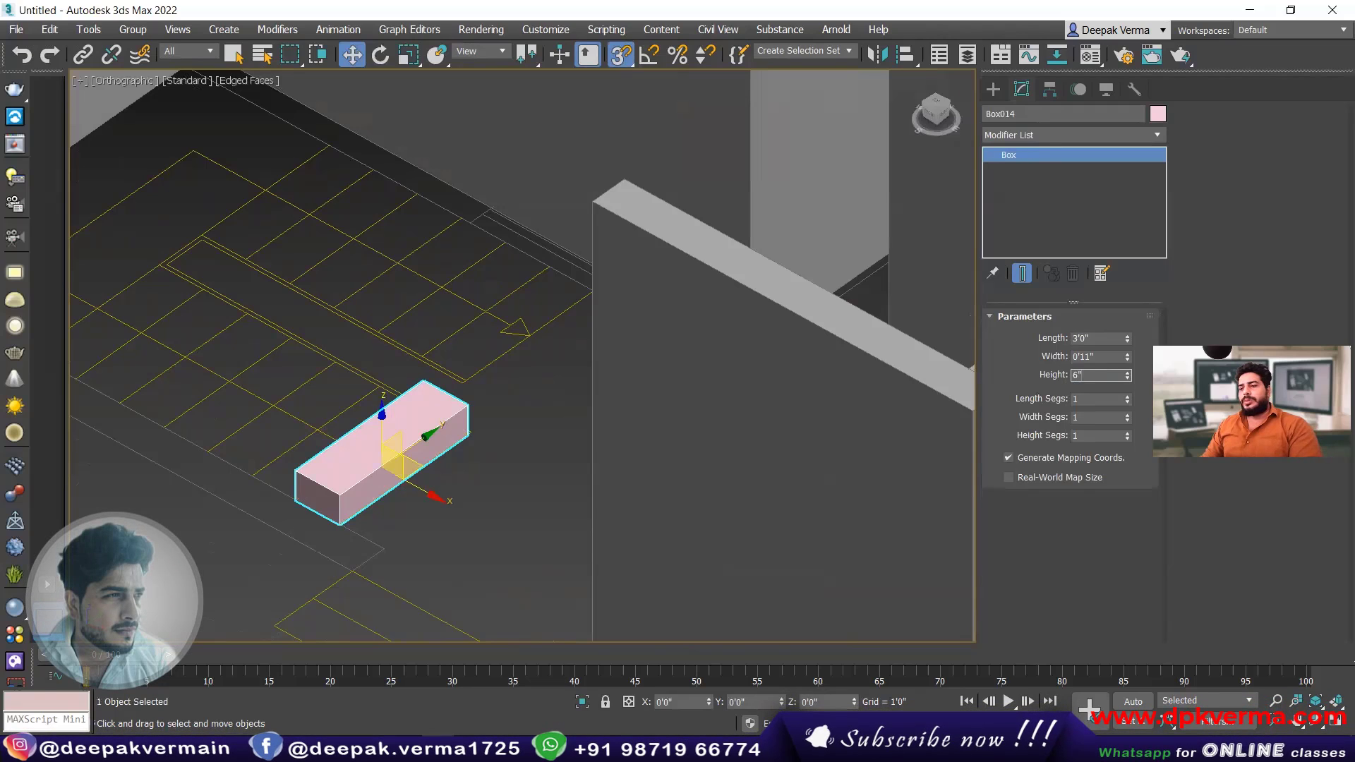
{"action": "middle_click_drag", "start_coordinate": [339, 512], "coordinate": [400, 522]}
{"action": "scroll", "coordinate": [390, 516], "scroll_direction": "up", "scroll_amount": 2}
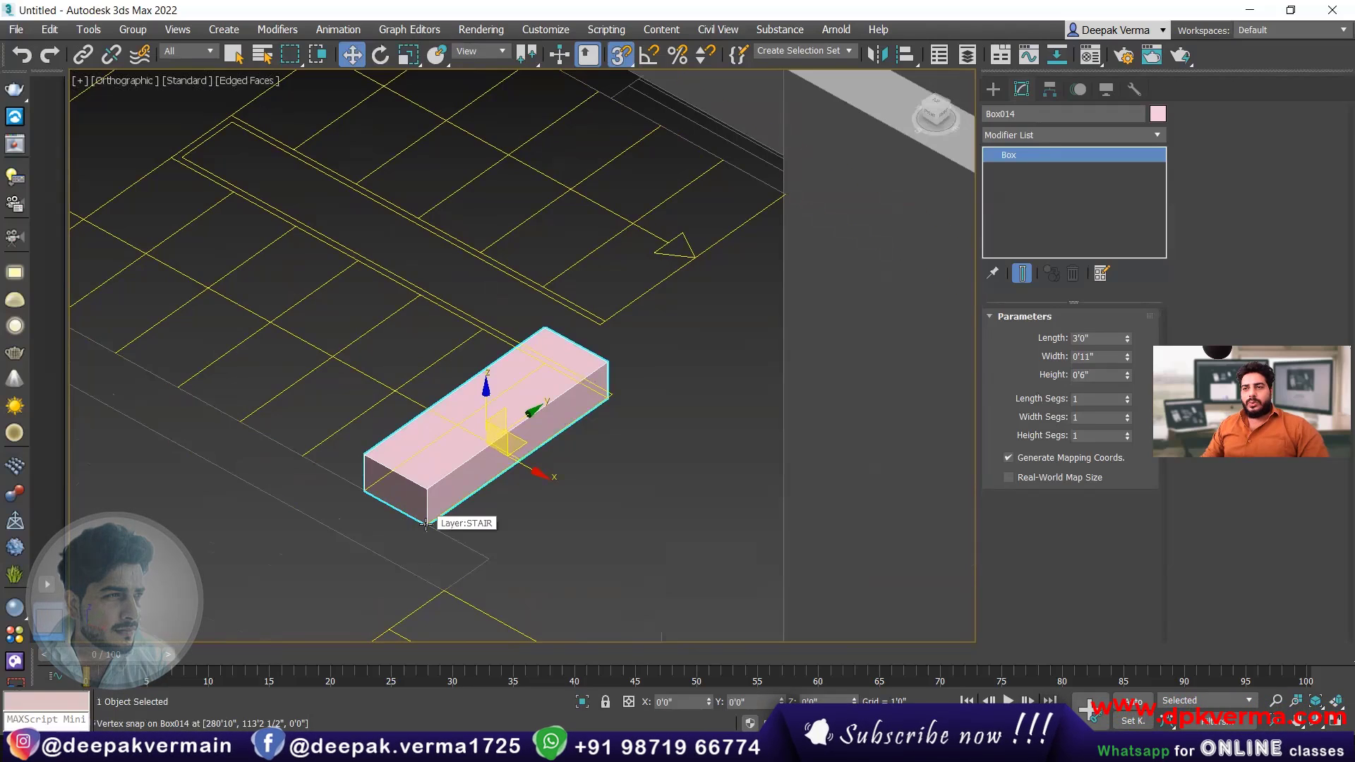
- Clone the first step box as six copies, each snapped up and back from its lower front corner to the upper rear corner
{"action": "left_click_drag", "start_coordinate": [403, 470], "coordinate": [373, 456], "text": "shift"}
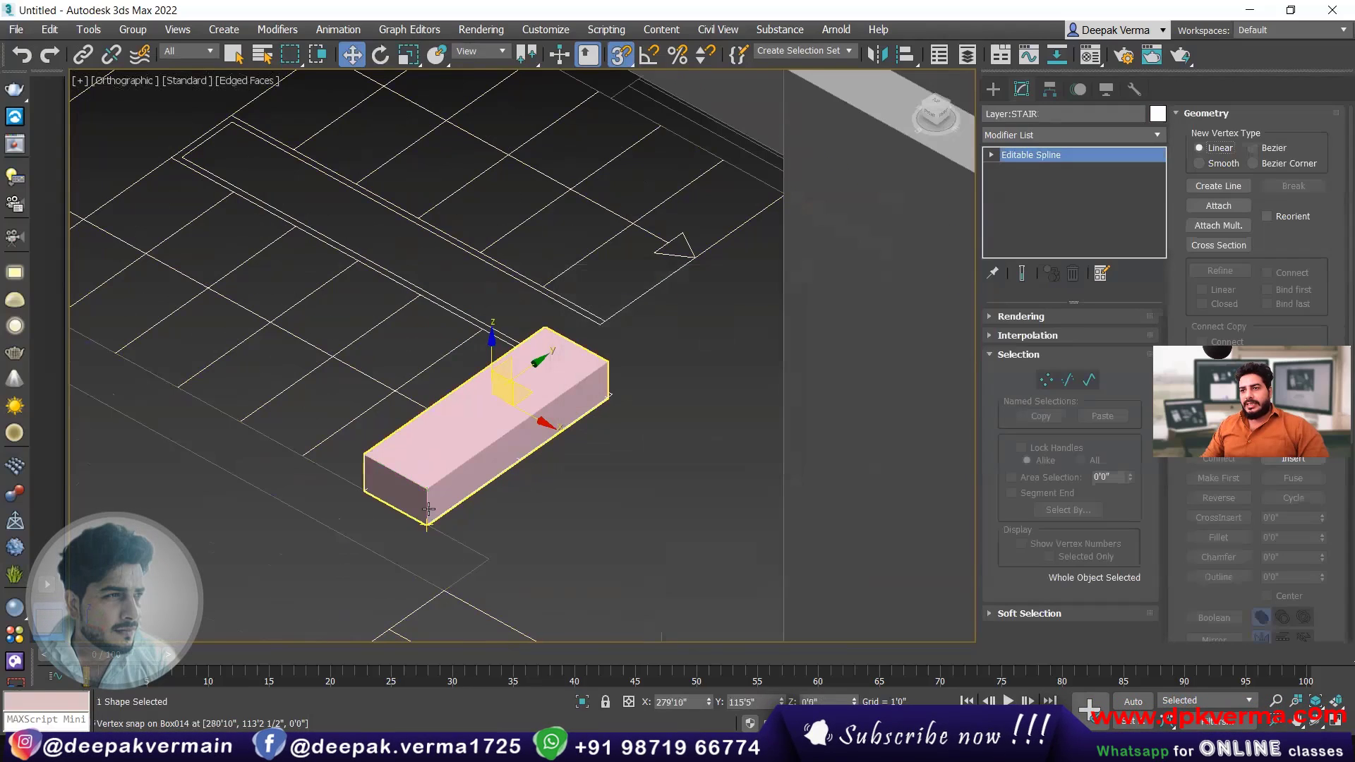
{"action": "left_click", "coordinate": [427, 503]}
{"action": "left_click_drag", "start_coordinate": [427, 523], "coordinate": [368, 455], "text": "shift"}
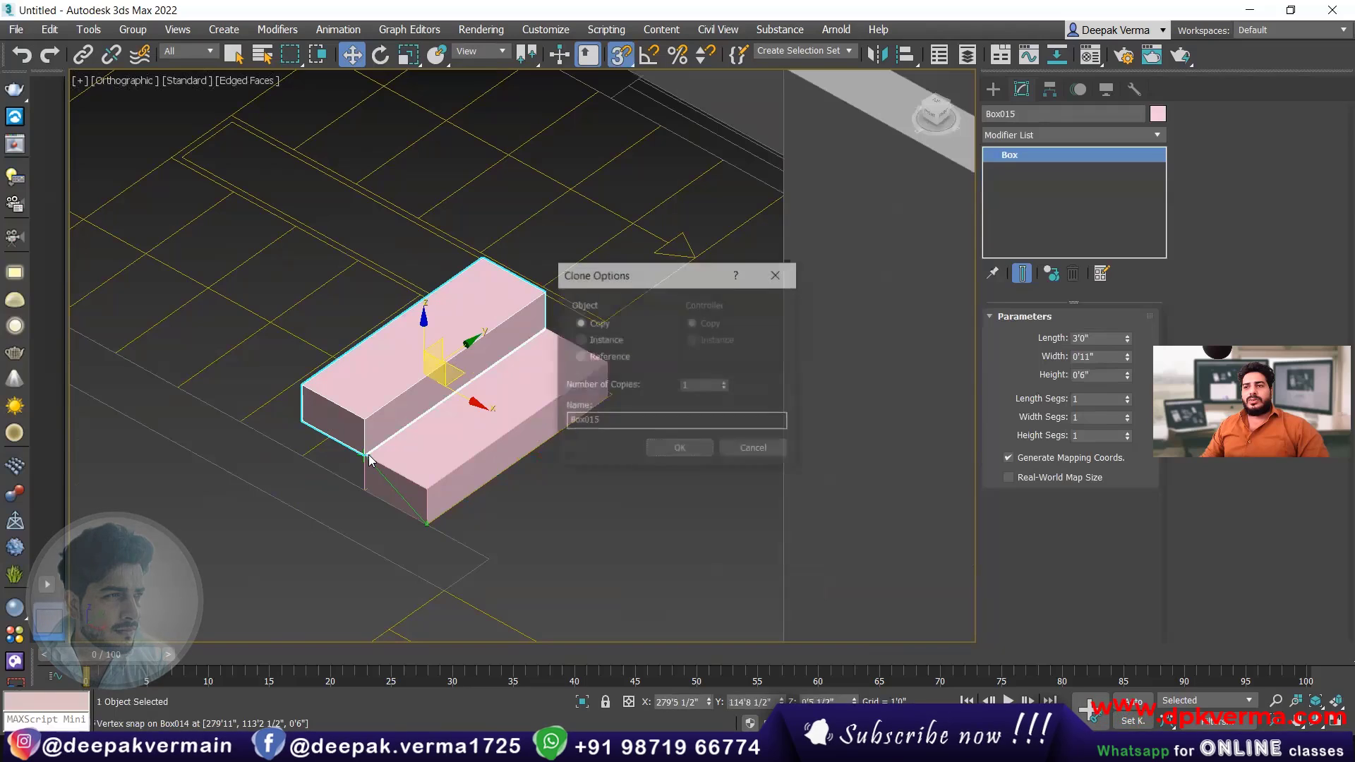
{"action": "left_click", "coordinate": [727, 382]}
{"action": "left_click", "coordinate": [726, 382]}
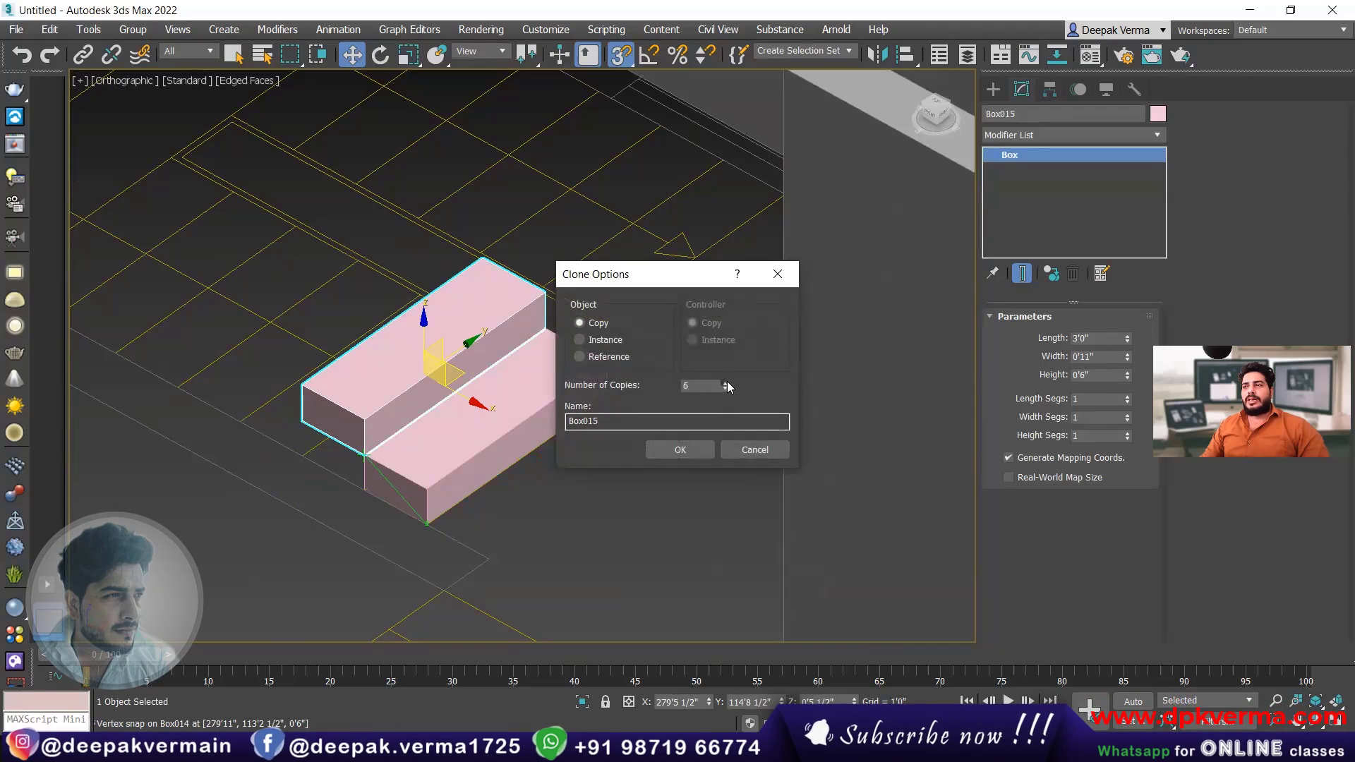
{"action": "left_click", "coordinate": [688, 450]}
- Examine how the stacked step boxes meet at their corners and line up with the stair plan lines
{"action": "middle_click_drag", "start_coordinate": [587, 447], "coordinate": [515, 485], "text": "alt"}
{"action": "left_click", "coordinate": [501, 548]}
{"action": "scroll", "coordinate": [511, 486], "scroll_direction": "up", "scroll_amount": 4}
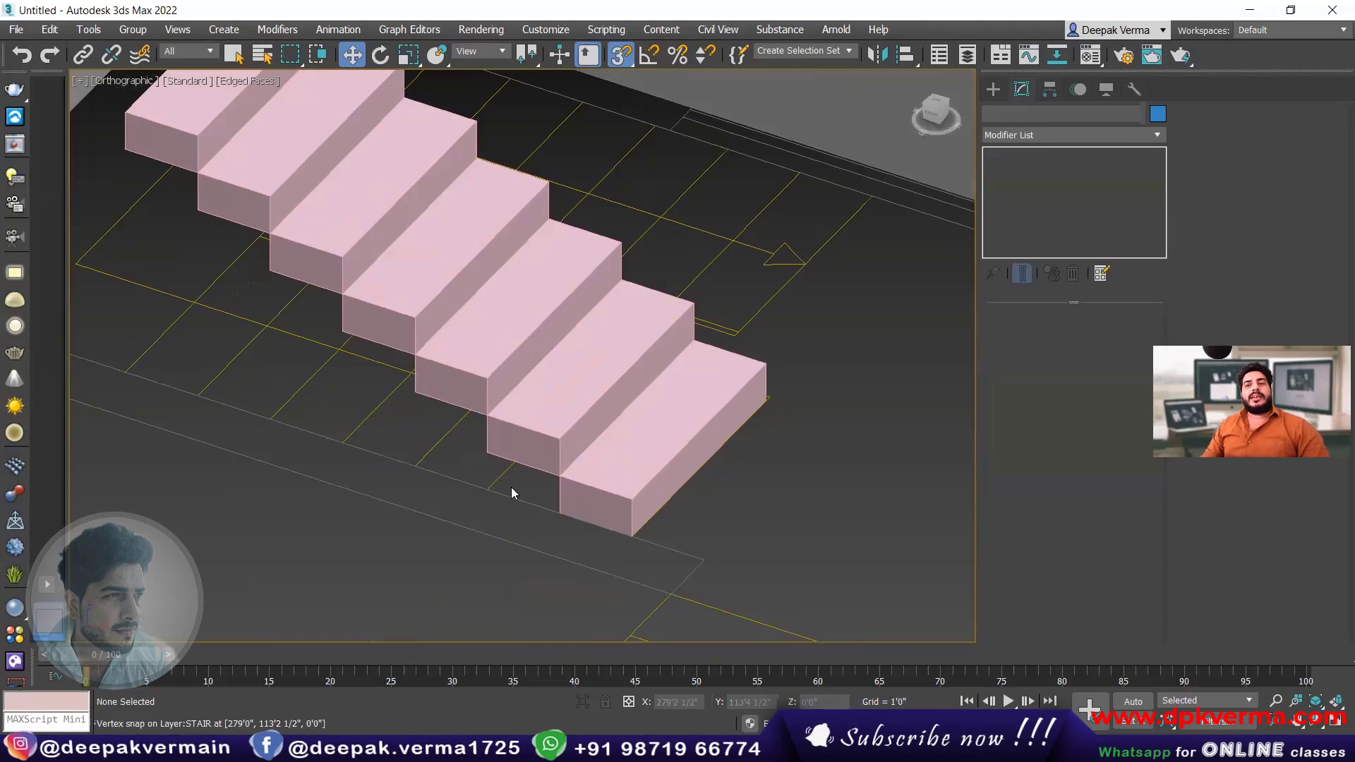
{"action": "scroll", "coordinate": [564, 505], "scroll_direction": "up", "scroll_amount": 3}
{"action": "scroll", "coordinate": [605, 525], "scroll_direction": "up", "scroll_amount": 1}
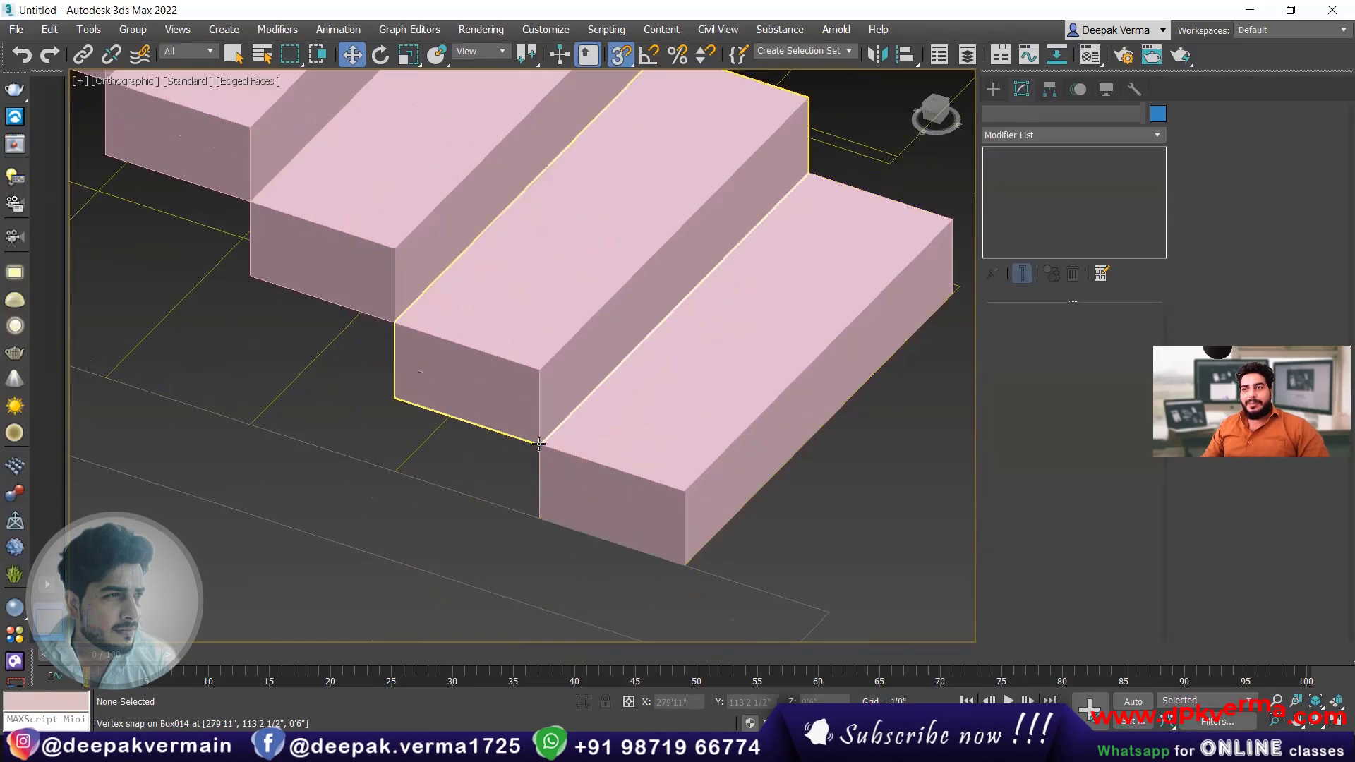
{"action": "scroll", "coordinate": [541, 442], "scroll_direction": "down", "scroll_amount": 5}
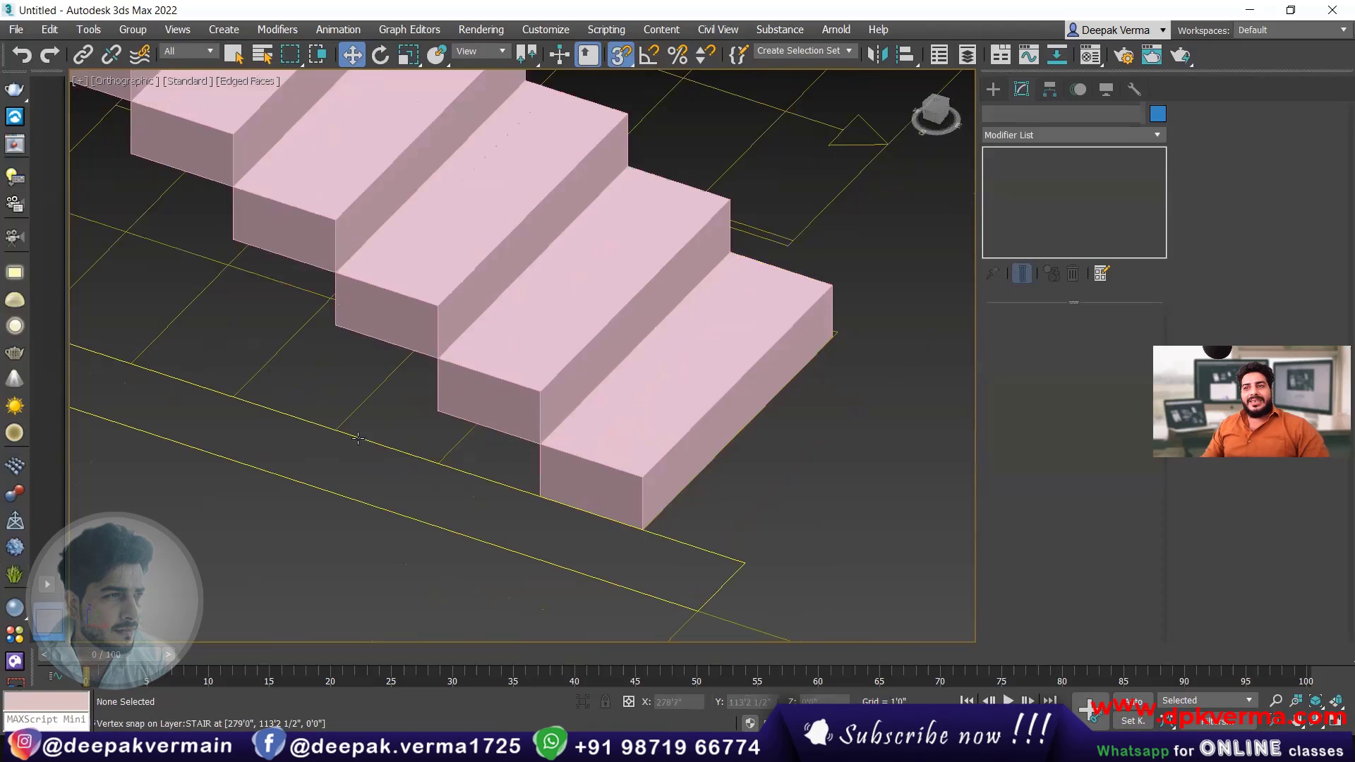
{"action": "middle_click_drag", "start_coordinate": [308, 400], "coordinate": [389, 426], "text": "alt"}
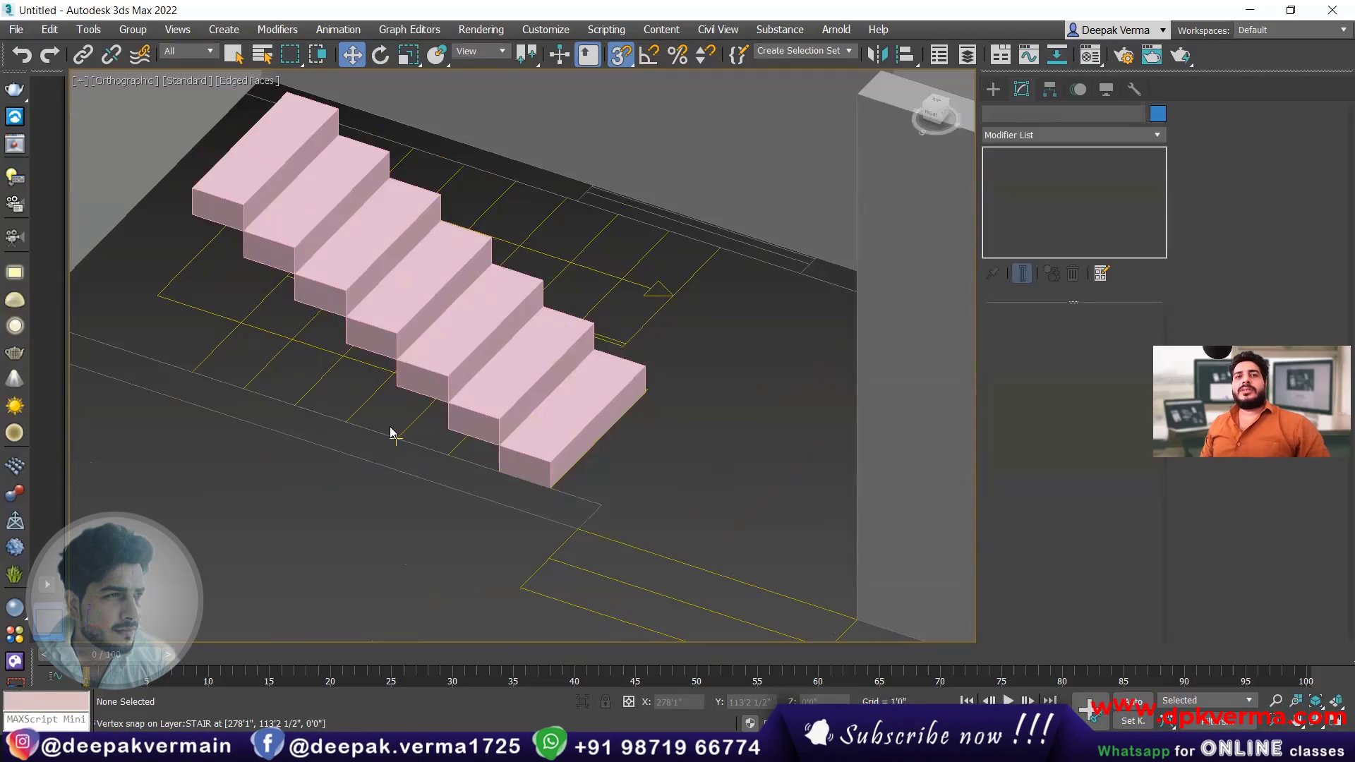
{"action": "scroll", "coordinate": [499, 470], "scroll_direction": "up", "scroll_amount": 3}
{"action": "scroll", "coordinate": [499, 471], "scroll_direction": "down", "scroll_amount": 3}
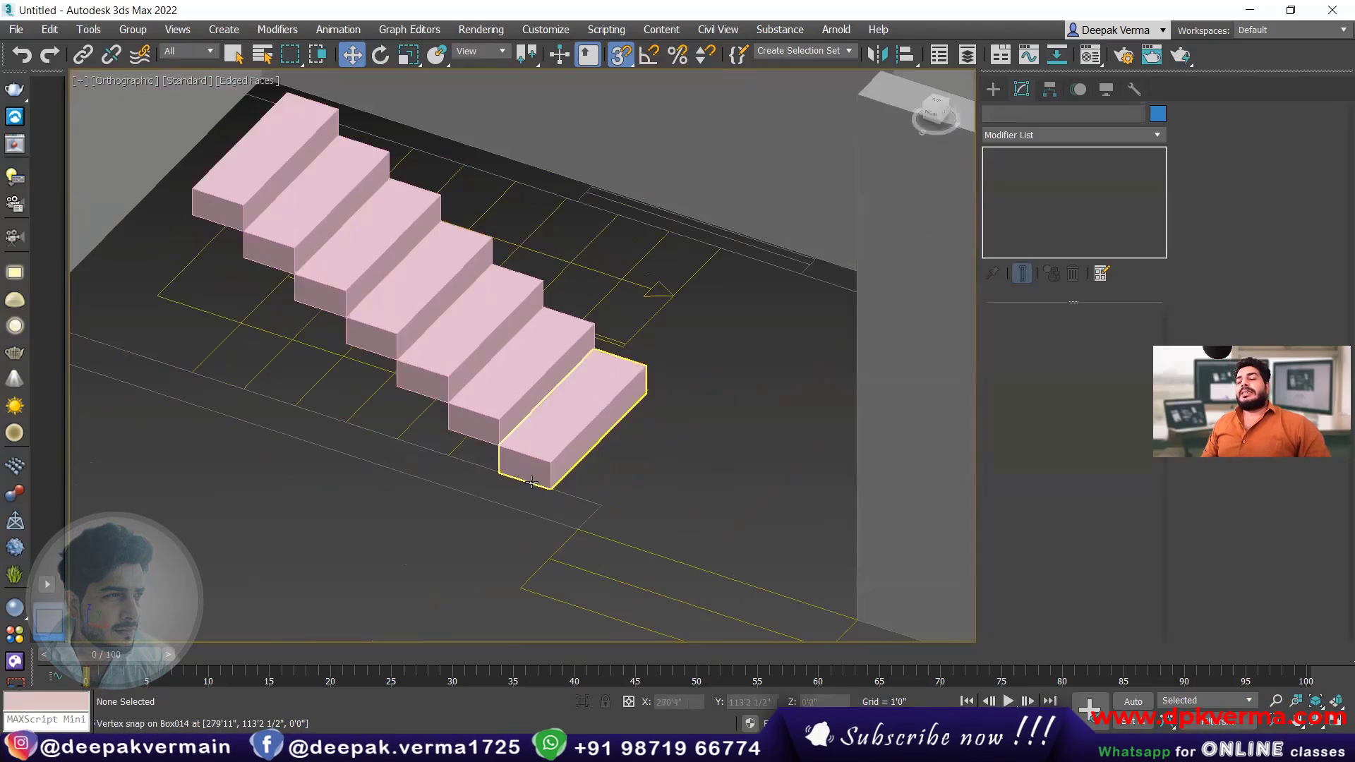
- Draw a practice box about 4'0" by 1'9" and 1'5" high in the empty area outside the house
{"action": "scroll", "coordinate": [532, 482], "scroll_direction": "down", "scroll_amount": 4}
{"action": "left_click", "coordinate": [994, 89]}
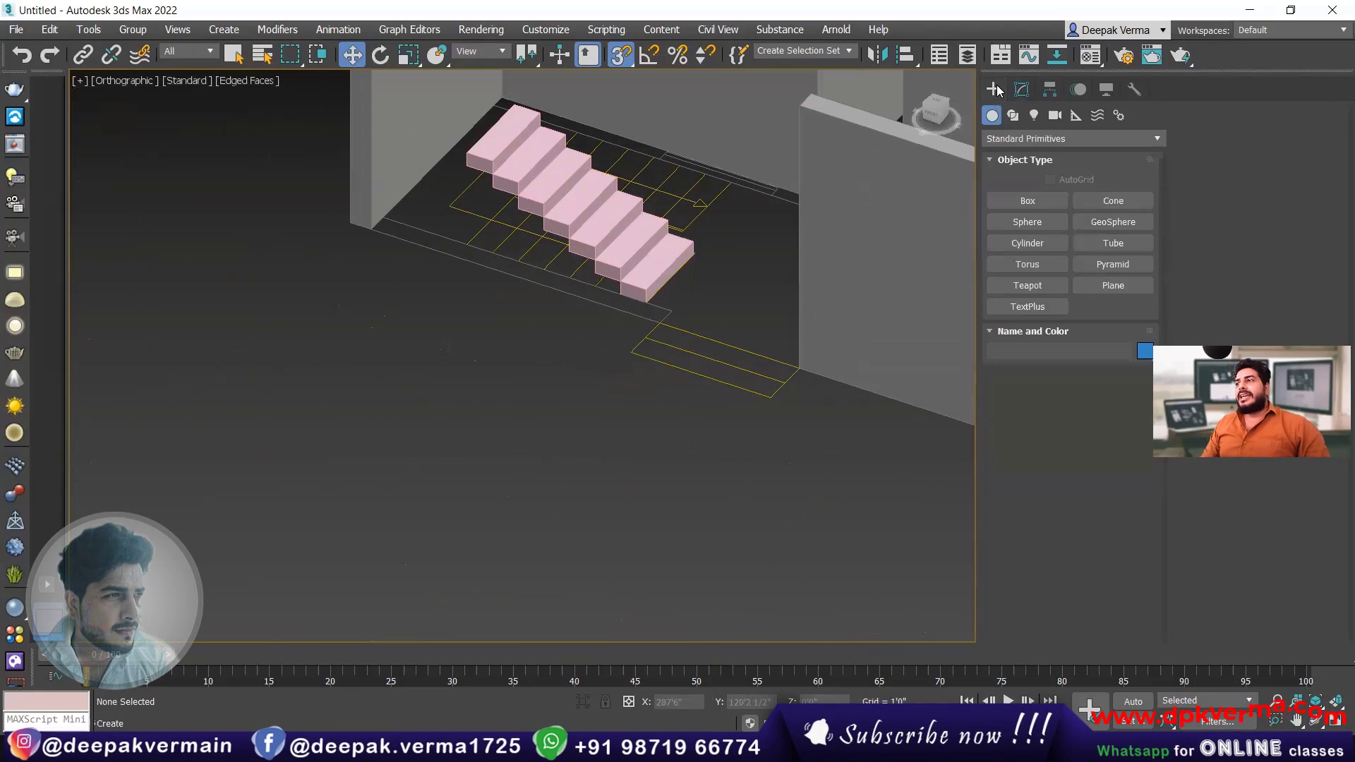
{"action": "left_click", "coordinate": [1028, 211]}
{"action": "left_click_drag", "start_coordinate": [359, 593], "coordinate": [473, 545]}
{"action": "left_click", "coordinate": [465, 504]}
{"action": "middle_click_drag", "start_coordinate": [464, 545], "coordinate": [507, 492]}
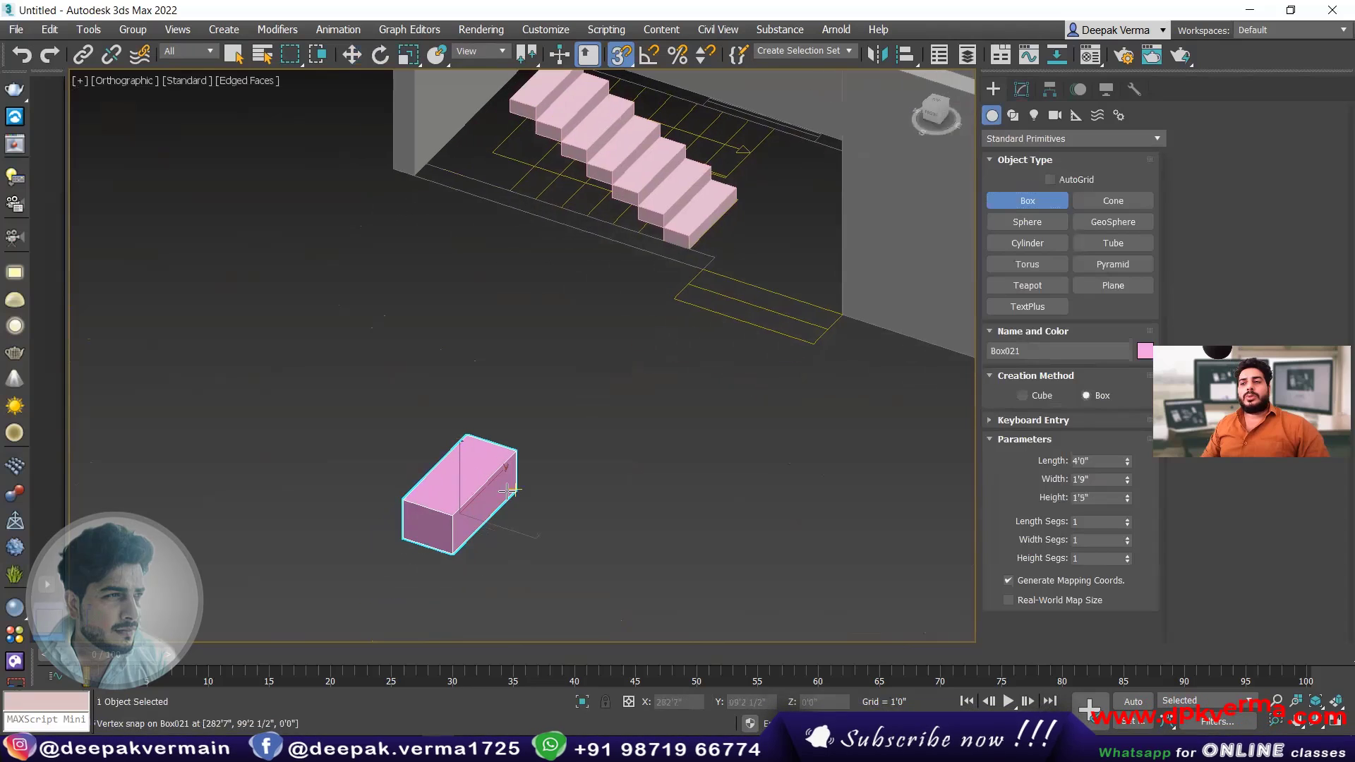
{"action": "scroll", "coordinate": [461, 533], "scroll_direction": "up", "scroll_amount": 2}
{"action": "key", "text": "w"}
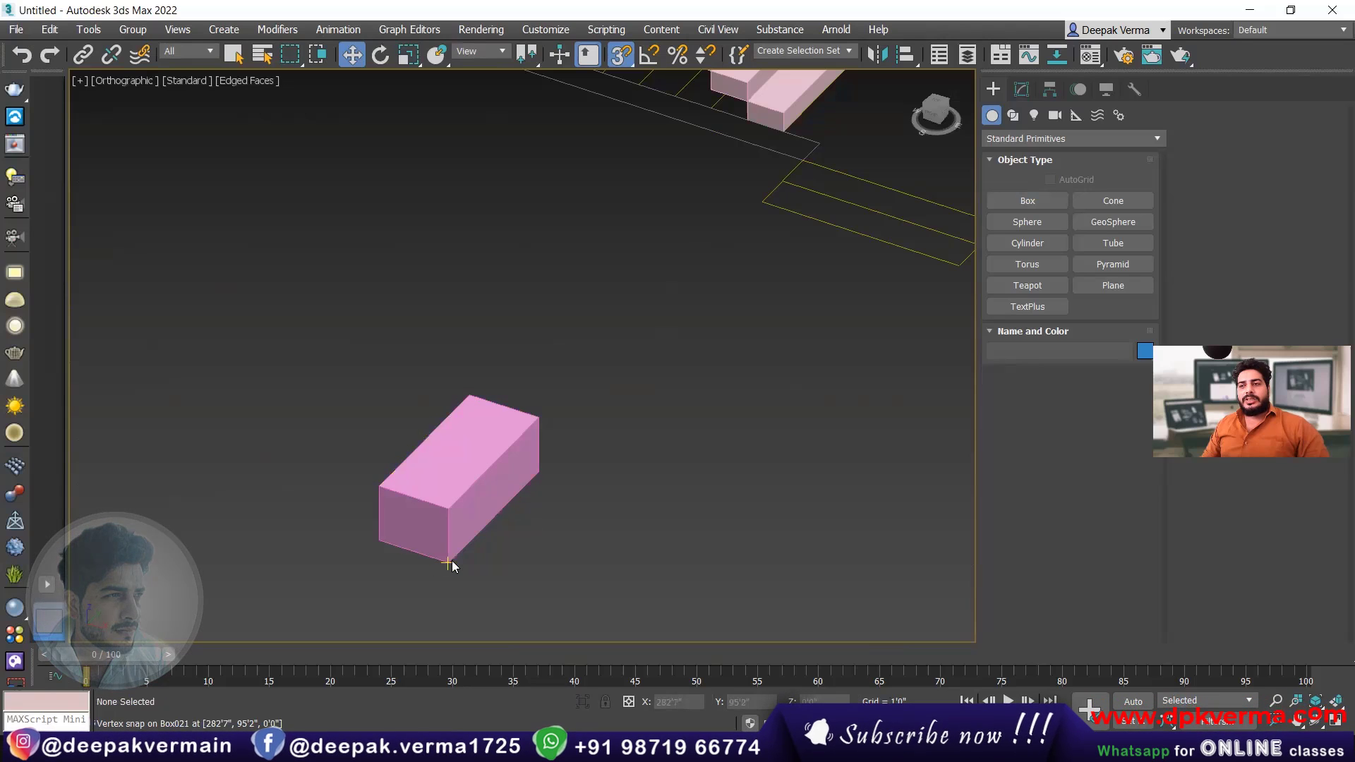
- Clone the practice box as four copies at a free, unsnapped offset, and undo the cloning
{"action": "mouse_move", "coordinate": [449, 561]}
{"action": "left_mouse_down", "text": "shift"}
{"action": "mouse_move", "coordinate": [346, 530]}
{"action": "mouse_move", "coordinate": [359, 480]}
{"action": "mouse_move", "coordinate": [349, 514]}
{"action": "left_mouse_up", "text": "shift"}
{"action": "left_click", "coordinate": [726, 383]}
{"action": "left_click", "coordinate": [725, 383]}
{"action": "left_click", "coordinate": [725, 383]}
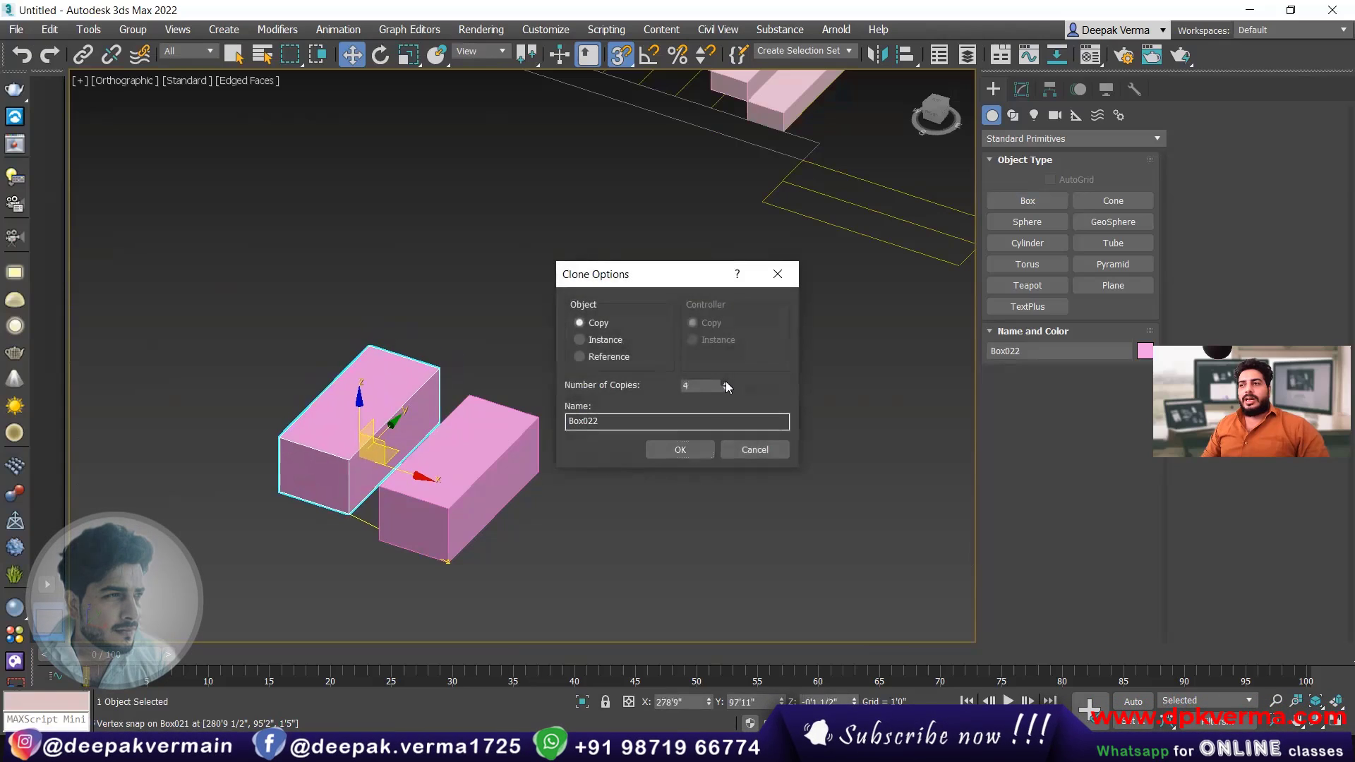
{"action": "left_click", "coordinate": [680, 450]}
{"action": "scroll", "coordinate": [599, 458], "scroll_direction": "down", "scroll_amount": 3}
{"action": "mouse_move", "coordinate": [548, 436]}
{"action": "middle_mouse_down", "text": "alt"}
{"action": "mouse_move", "coordinate": [521, 490]}
{"action": "mouse_move", "coordinate": [595, 396]}
{"action": "mouse_move", "coordinate": [525, 425]}
{"action": "middle_mouse_up", "text": "alt"}
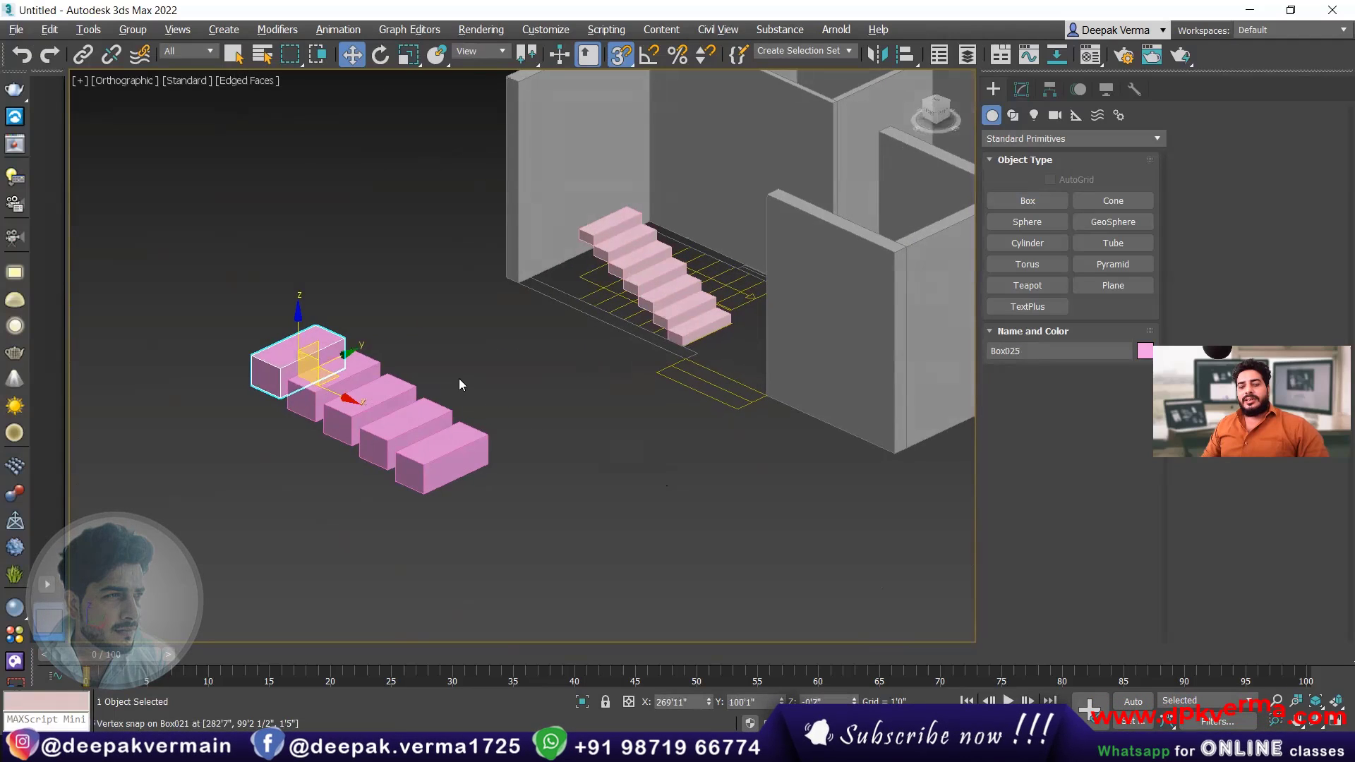
{"action": "key", "text": "ctrl+z"}
- Clone the practice box as four corner-snapped copies forming a stepped flight, and delete all the practice boxes
{"action": "scroll", "coordinate": [431, 489], "scroll_direction": "up", "scroll_amount": 3}
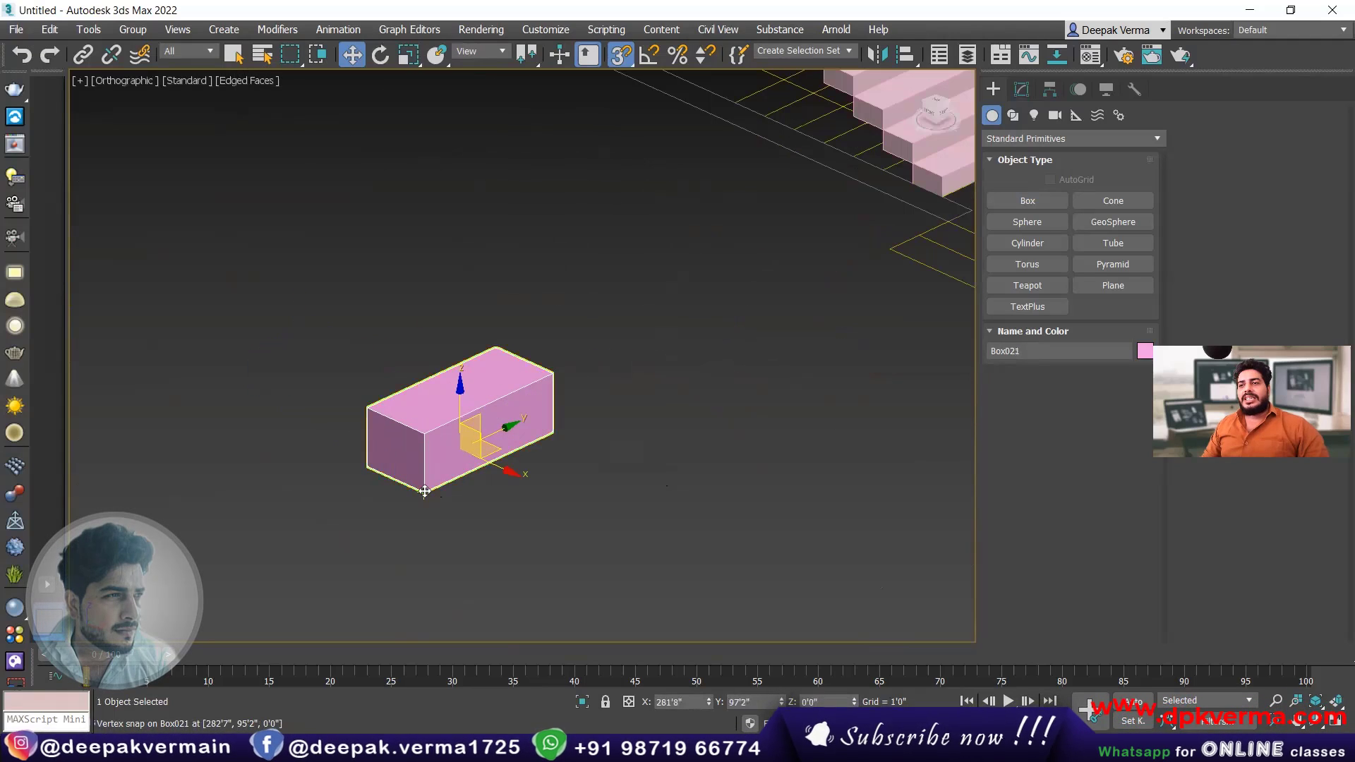
{"action": "left_click_drag", "start_coordinate": [423, 491], "coordinate": [368, 414], "text": "shift"}
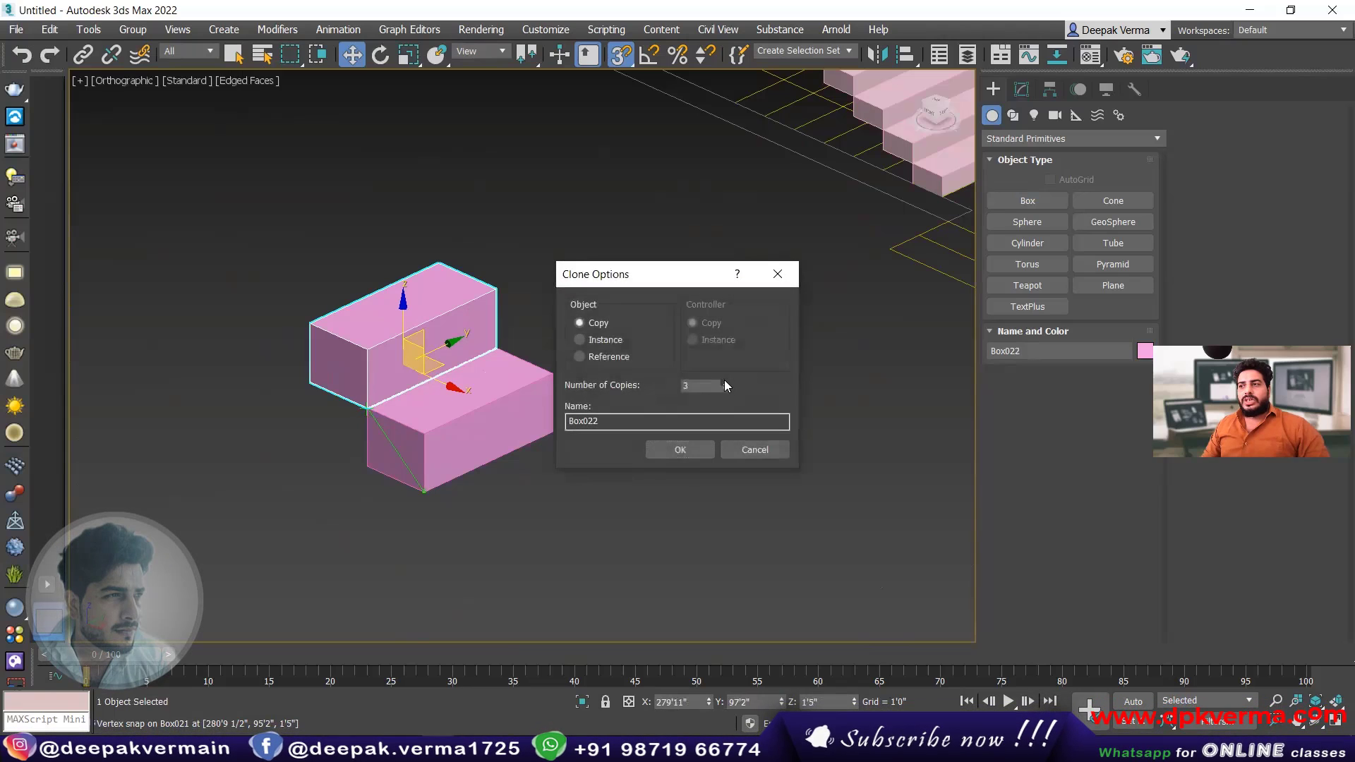
{"action": "left_click", "coordinate": [680, 450]}
{"action": "scroll", "coordinate": [580, 434], "scroll_direction": "down", "scroll_amount": 5}
{"action": "mouse_move", "coordinate": [585, 432]}
{"action": "middle_mouse_down", "text": "alt"}
{"action": "mouse_move", "coordinate": [621, 372]}
{"action": "mouse_move", "coordinate": [561, 410]}
{"action": "mouse_move", "coordinate": [557, 429]}
{"action": "middle_mouse_up", "text": "alt"}
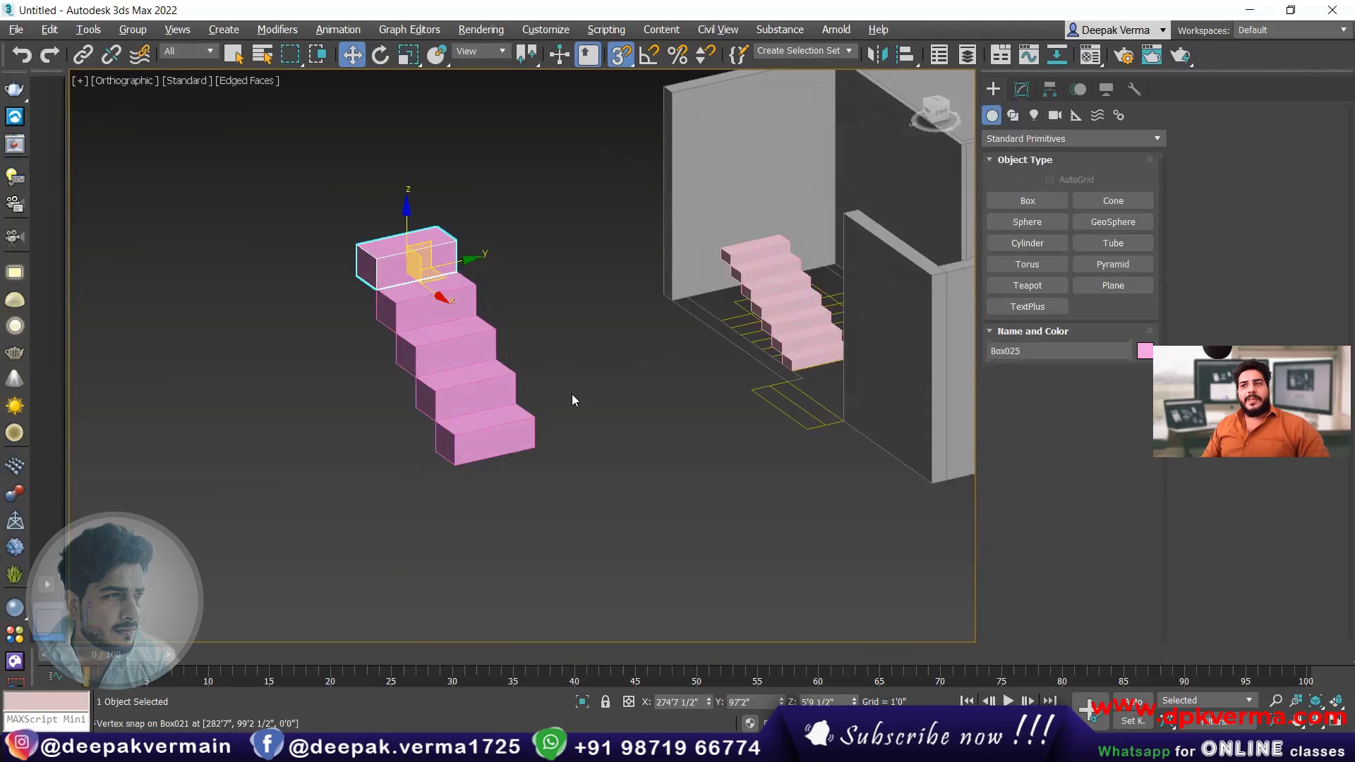
{"action": "left_click_drag", "start_coordinate": [494, 294], "coordinate": [317, 539]}
{"action": "key", "text": "Delete"}
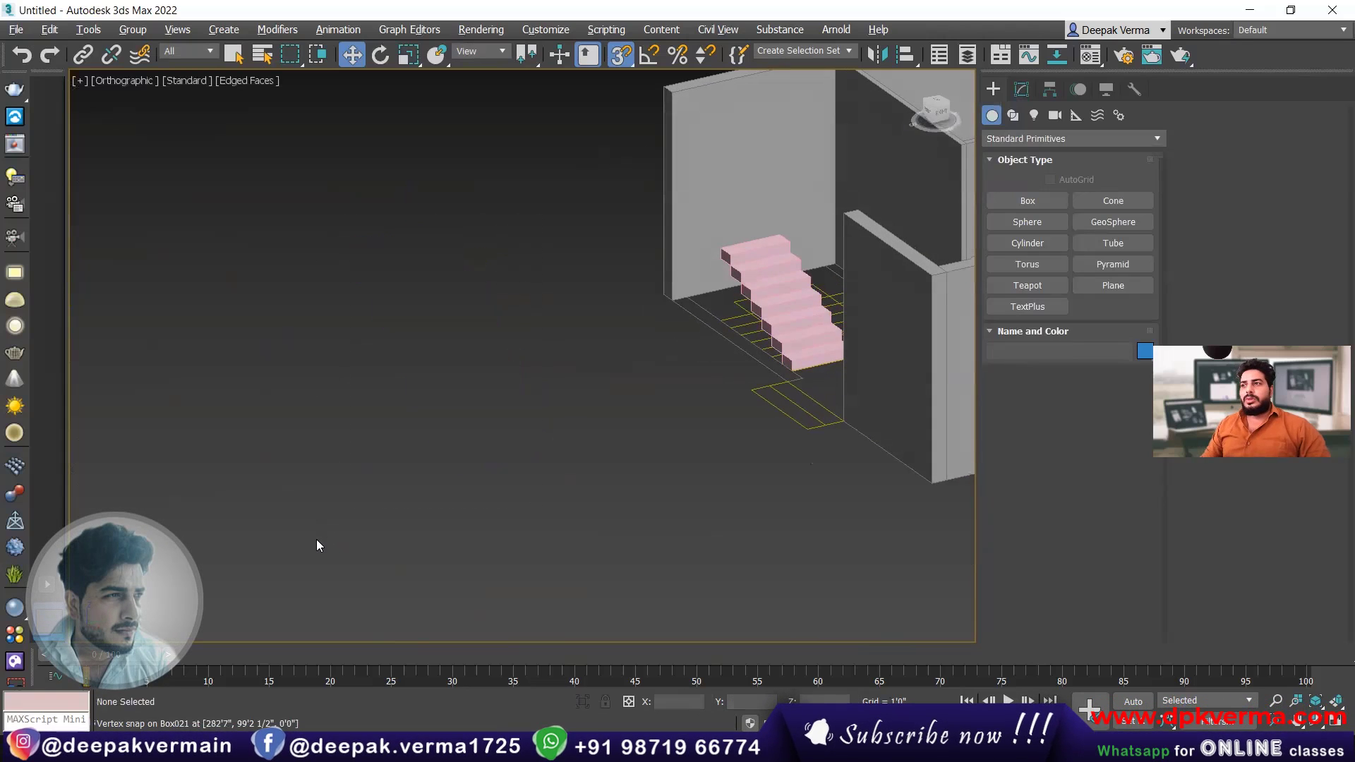
- Draw a 7'0" by 3'0" box over the landing area of the stair plan and set its height to 6"
{"action": "scroll", "coordinate": [578, 392], "scroll_direction": "up", "scroll_amount": 5}
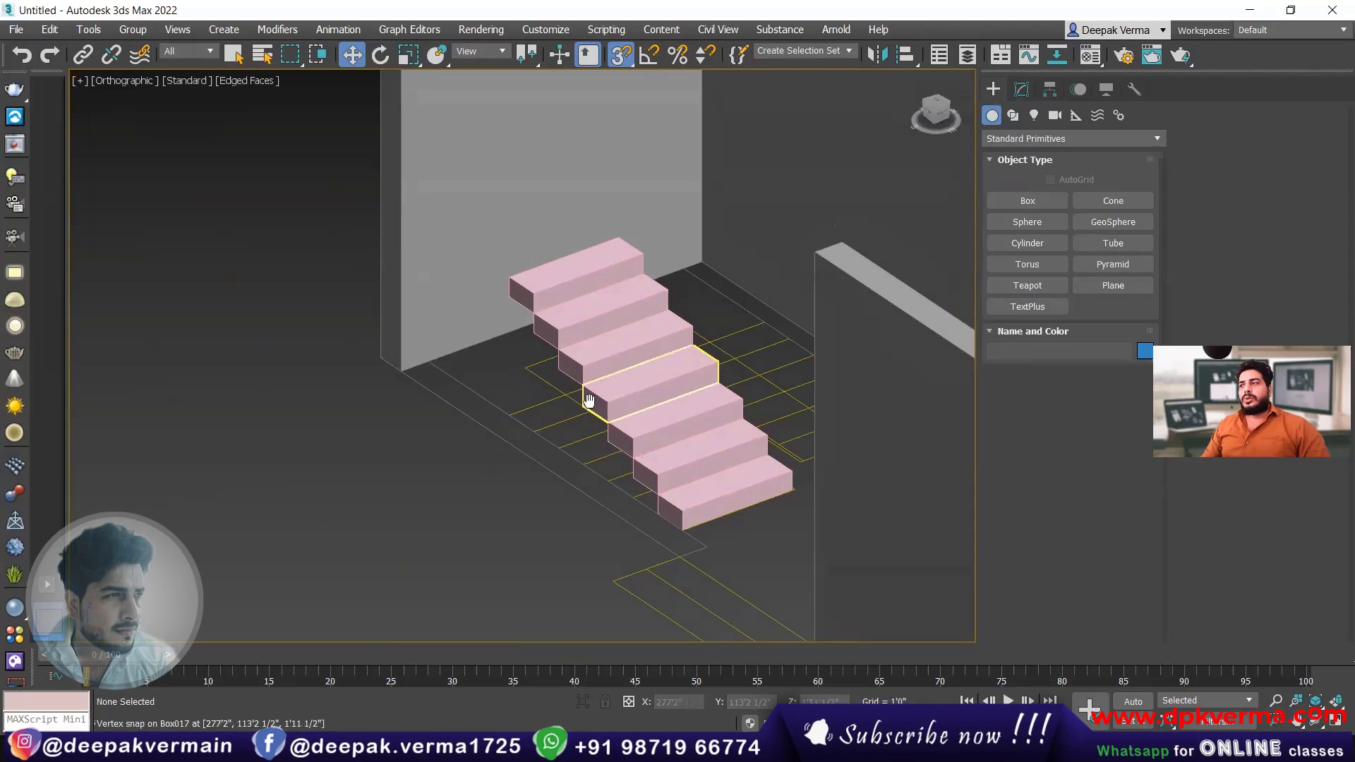
{"action": "left_click", "coordinate": [1017, 204]}
{"action": "scroll", "coordinate": [649, 453], "scroll_direction": "up", "scroll_amount": 3}
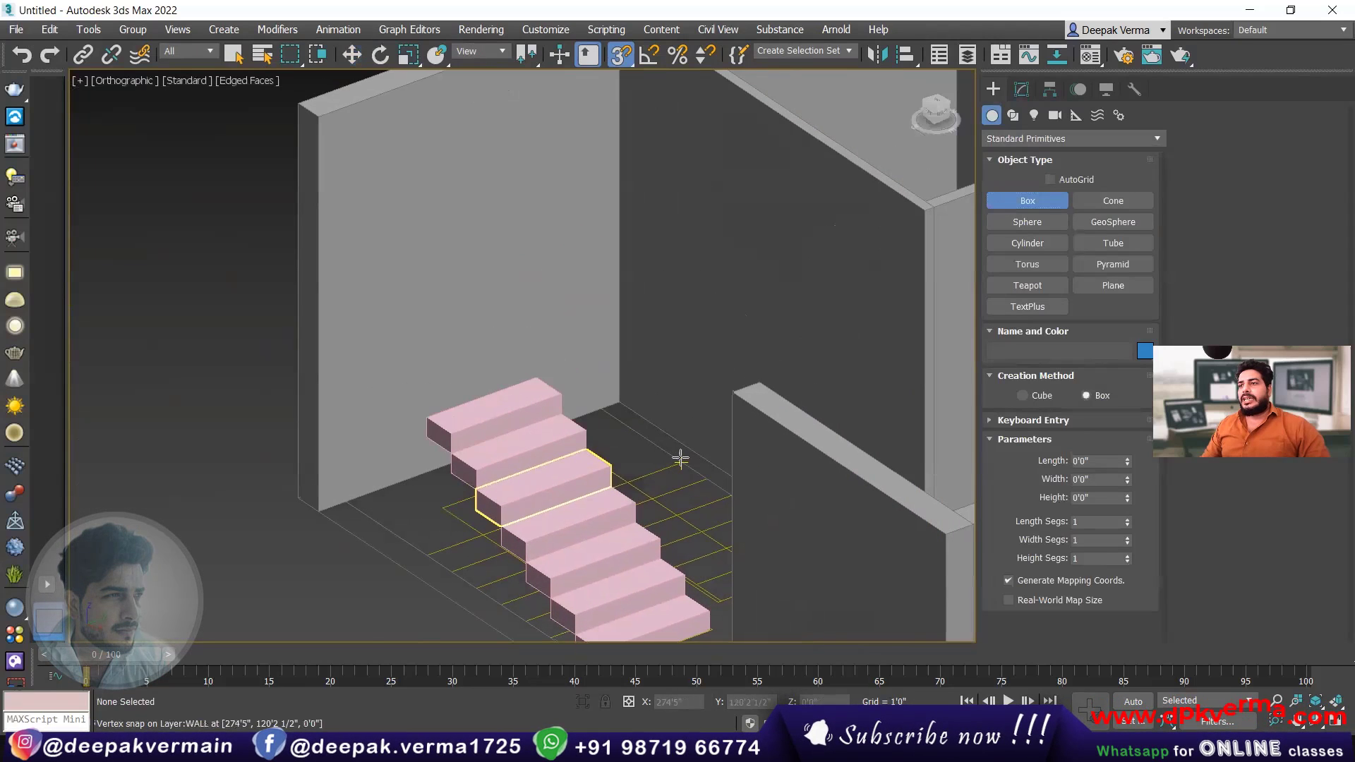
{"action": "left_click_drag", "start_coordinate": [681, 457], "coordinate": [348, 496]}
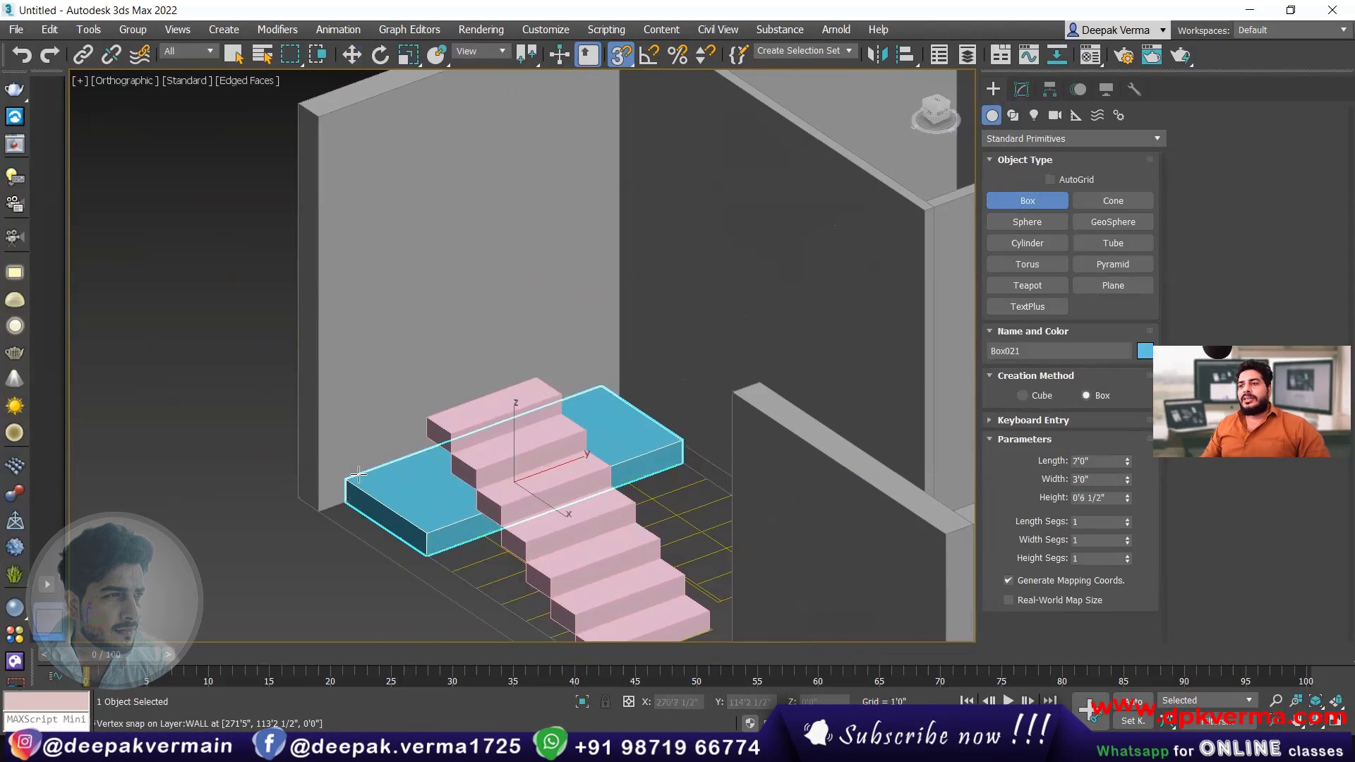
{"action": "left_click", "coordinate": [359, 474]}
{"action": "key", "text": "w"}
{"action": "left_click", "coordinate": [1022, 89]}
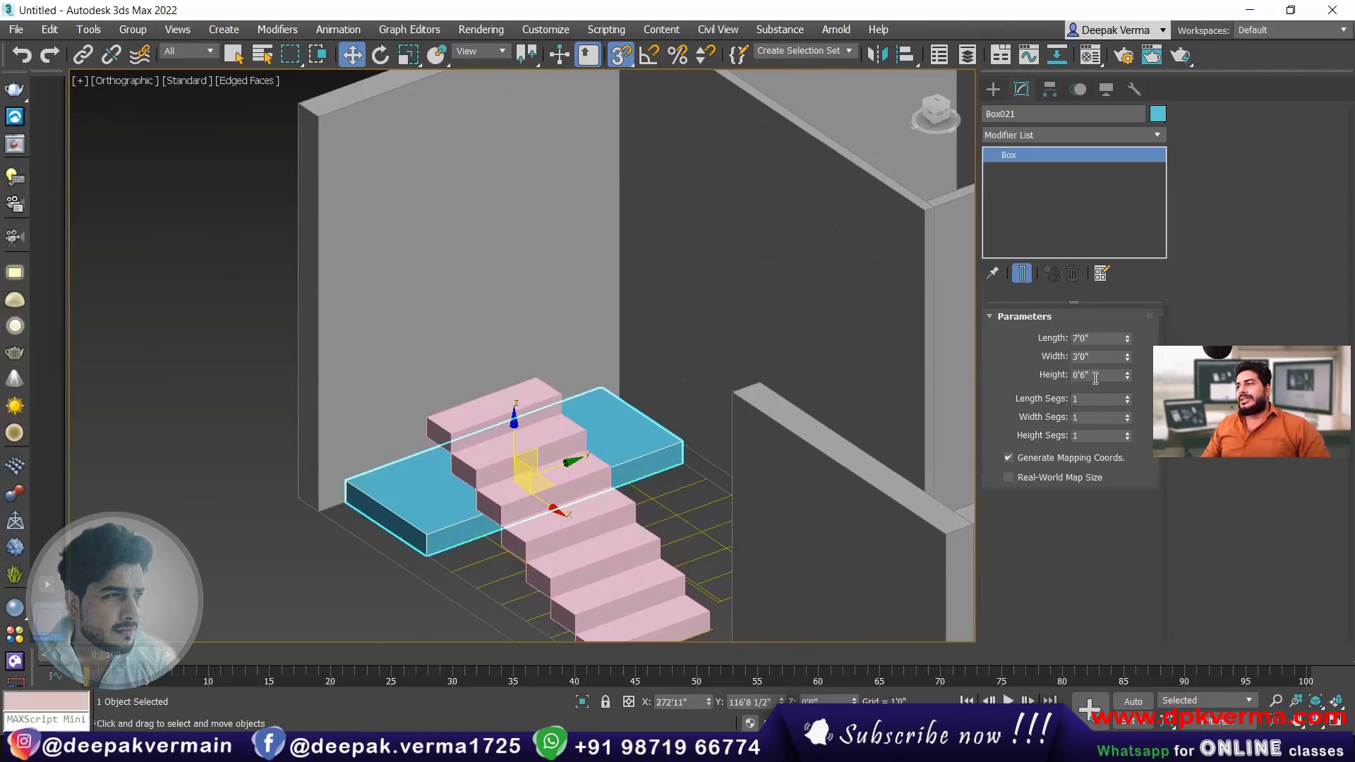
- Raise the landing box vertically, snapping its lower front corner to the upper rear corner of the top step
{"action": "middle_click_drag", "start_coordinate": [366, 511], "coordinate": [410, 463]}
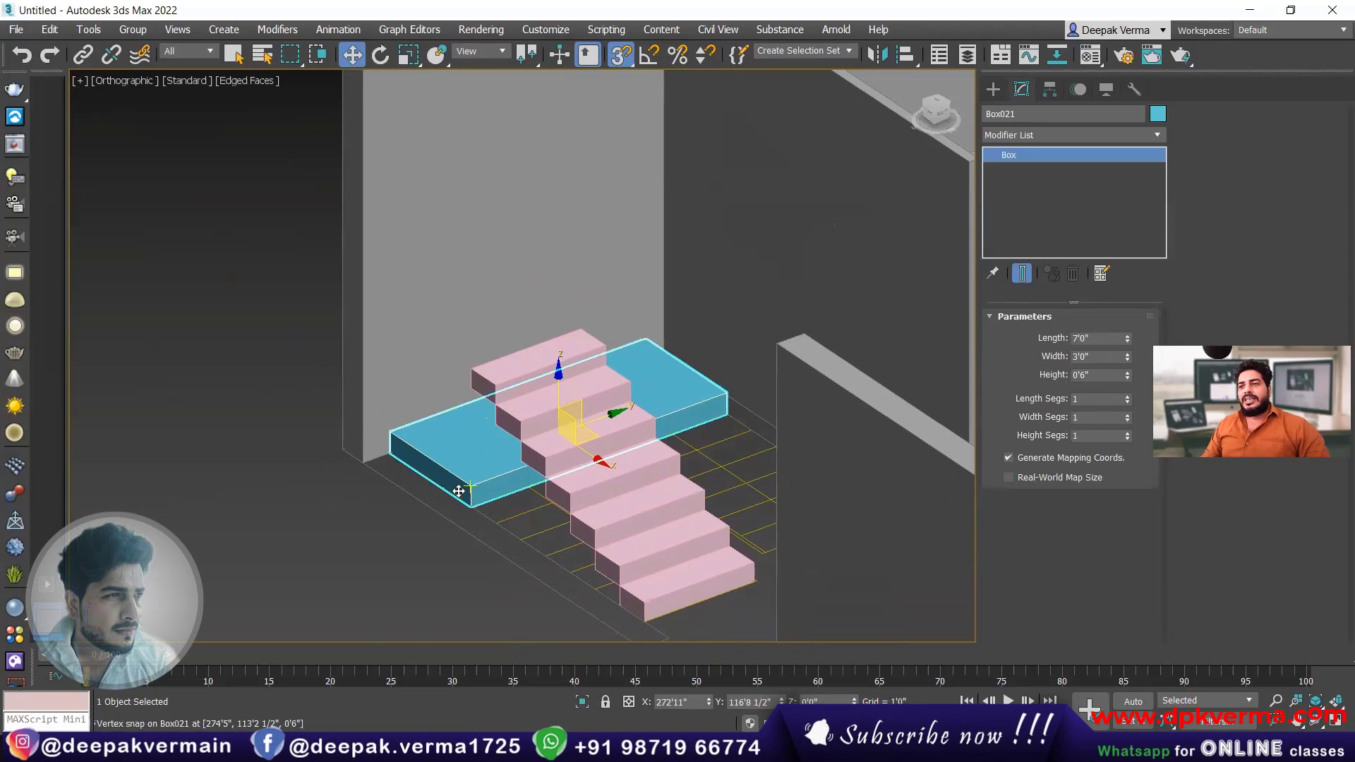
{"action": "scroll", "coordinate": [459, 491], "scroll_direction": "up", "scroll_amount": 2}
{"action": "scroll", "coordinate": [475, 498], "scroll_direction": "down", "scroll_amount": 2}
{"action": "scroll", "coordinate": [475, 506], "scroll_direction": "up", "scroll_amount": 2}
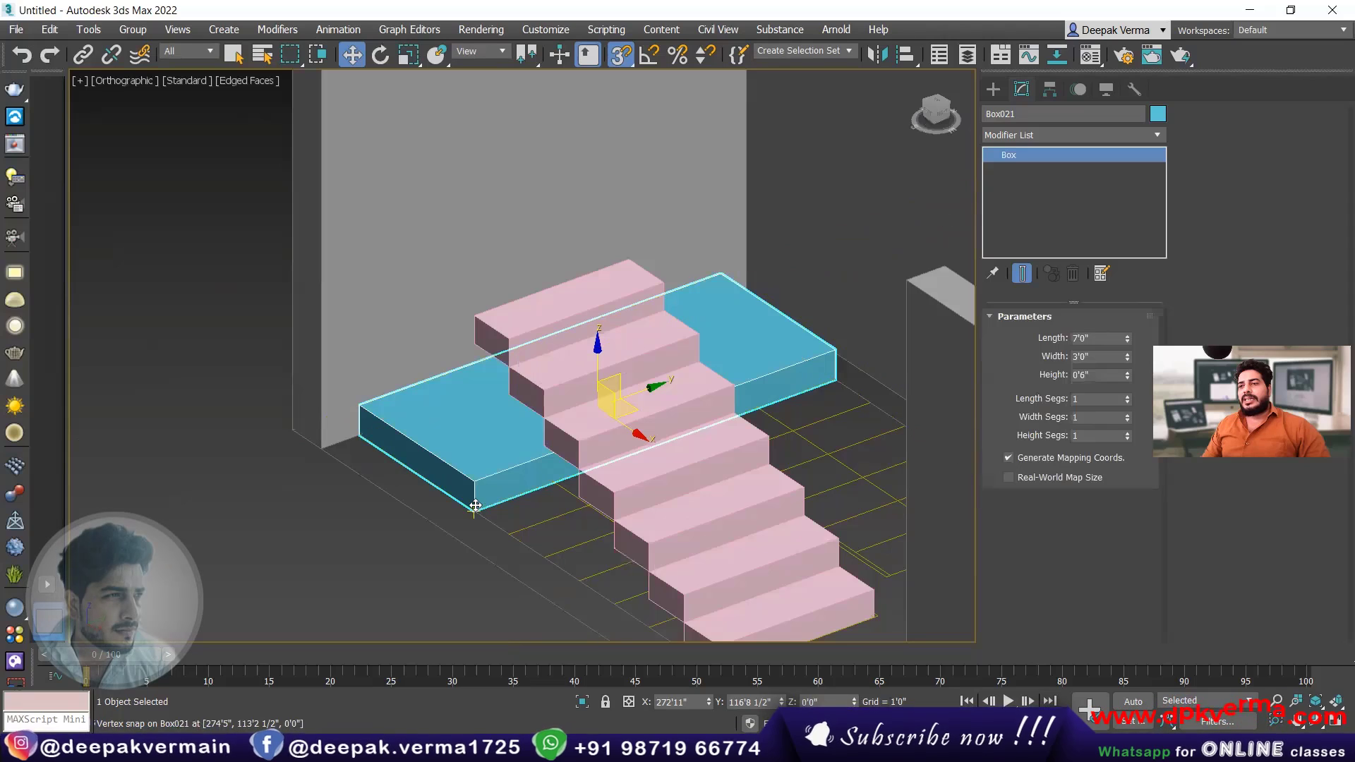
{"action": "left_click_drag", "start_coordinate": [475, 508], "coordinate": [475, 314]}
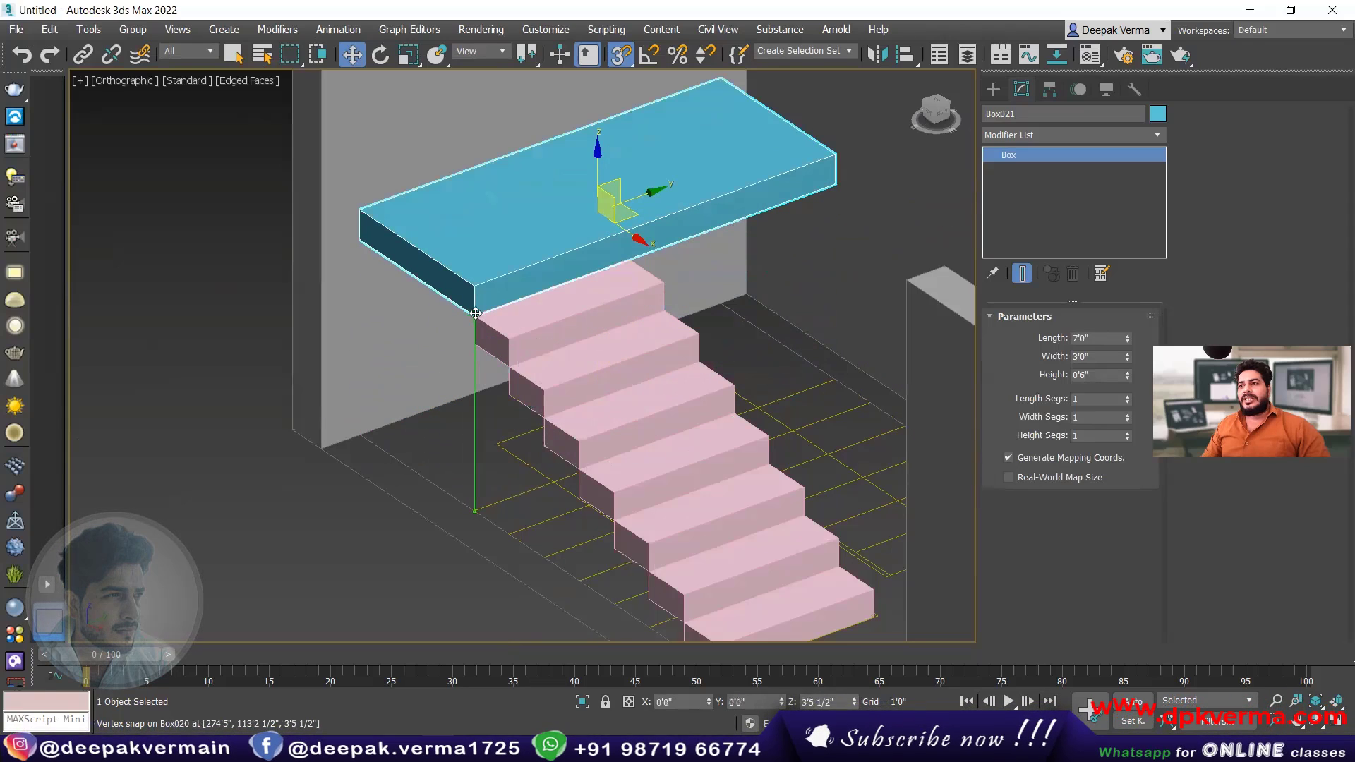
- Draw a 3'0" by 0'11" box over the second flight's first tread beside the landing and set its height to 6"
{"action": "middle_click_drag", "start_coordinate": [684, 409], "coordinate": [580, 411]}
{"action": "middle_click_drag", "start_coordinate": [580, 411], "coordinate": [519, 422], "text": "alt"}
{"action": "left_click", "coordinate": [994, 90]}
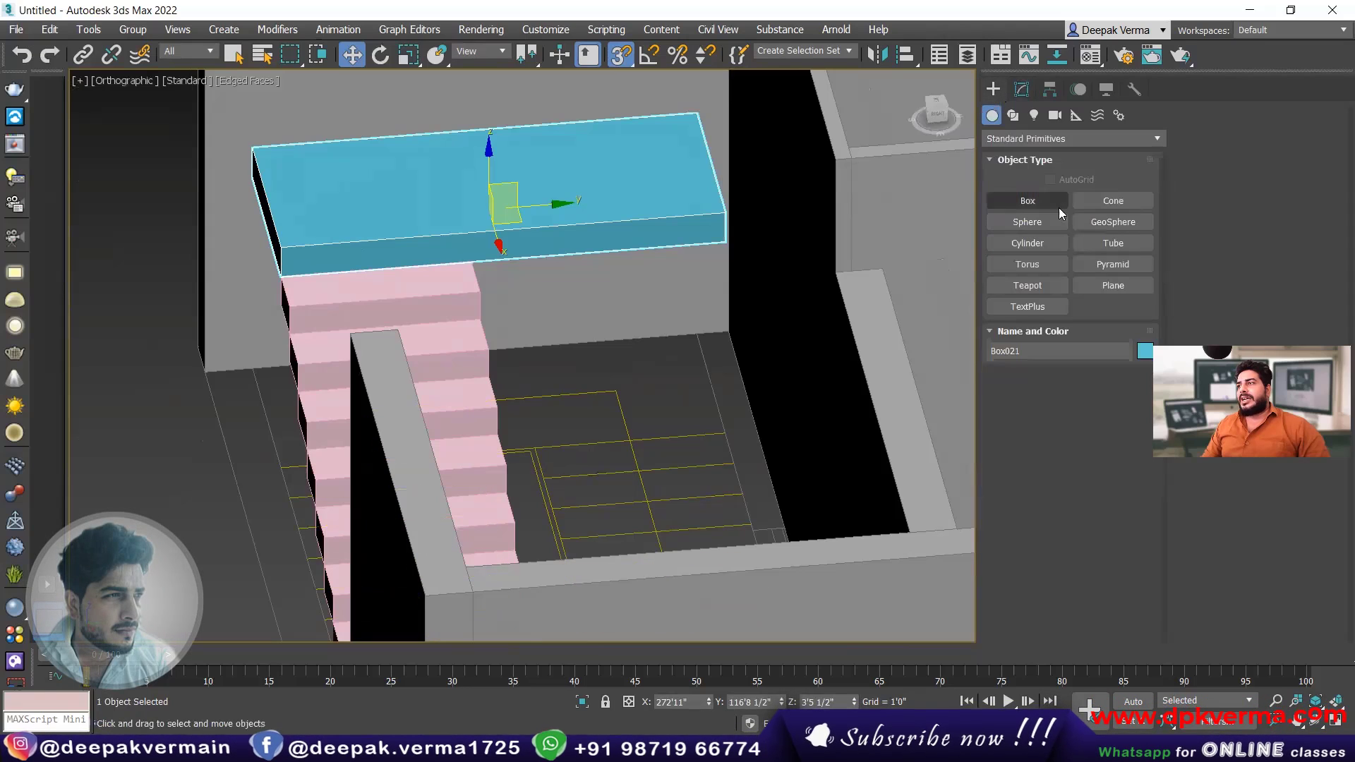
{"action": "left_click", "coordinate": [1027, 201]}
{"action": "left_click_drag", "start_coordinate": [536, 447], "coordinate": [734, 462]}
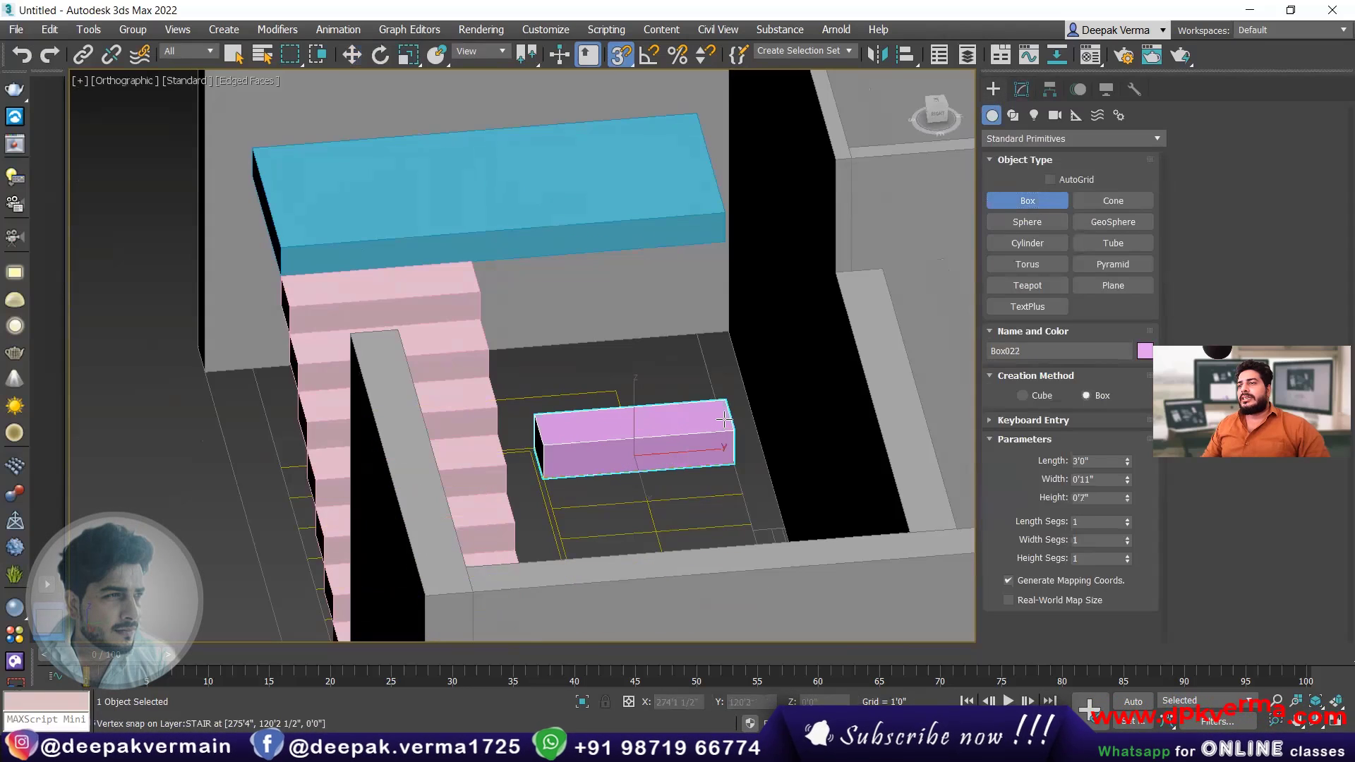
{"action": "left_click", "coordinate": [724, 416]}
{"action": "left_click", "coordinate": [1021, 90]}
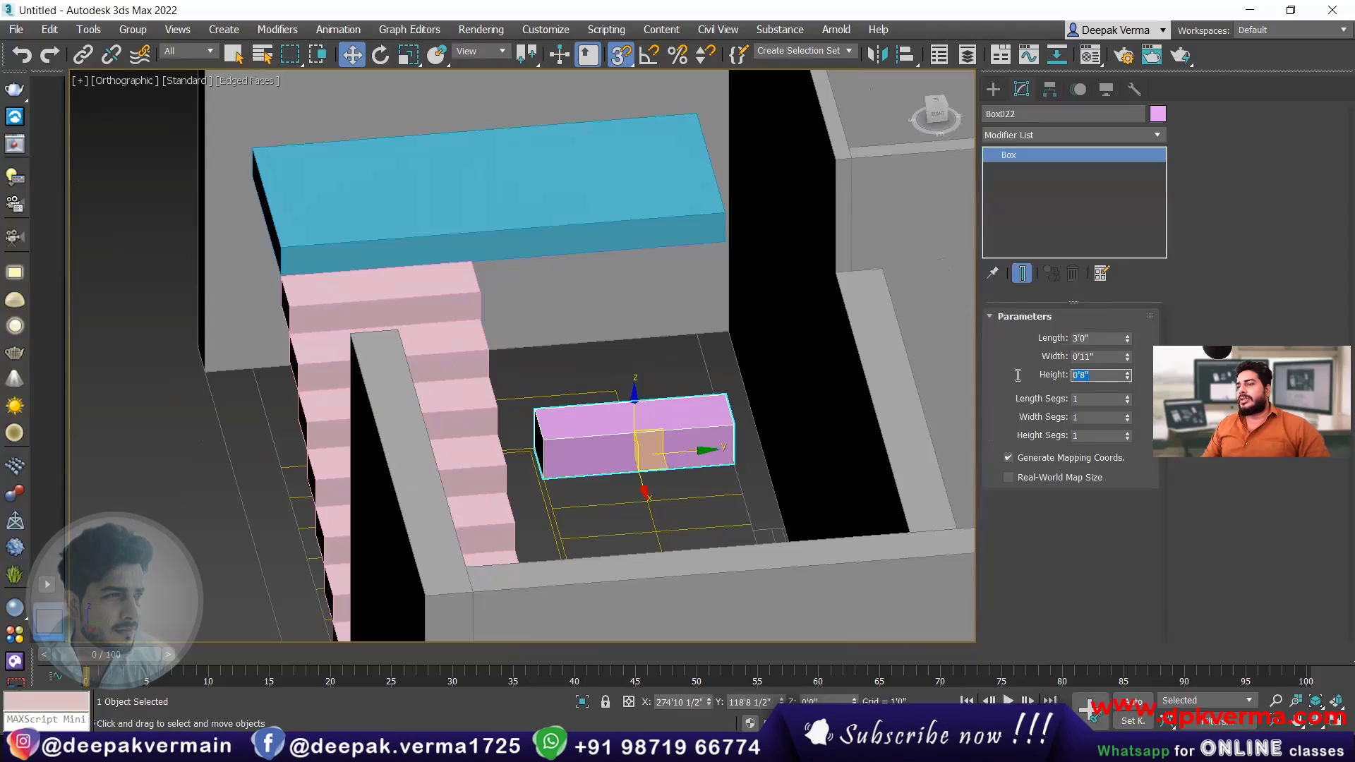
{"action": "type", "text": "6"}
{"action": "key", "text": "Return"}
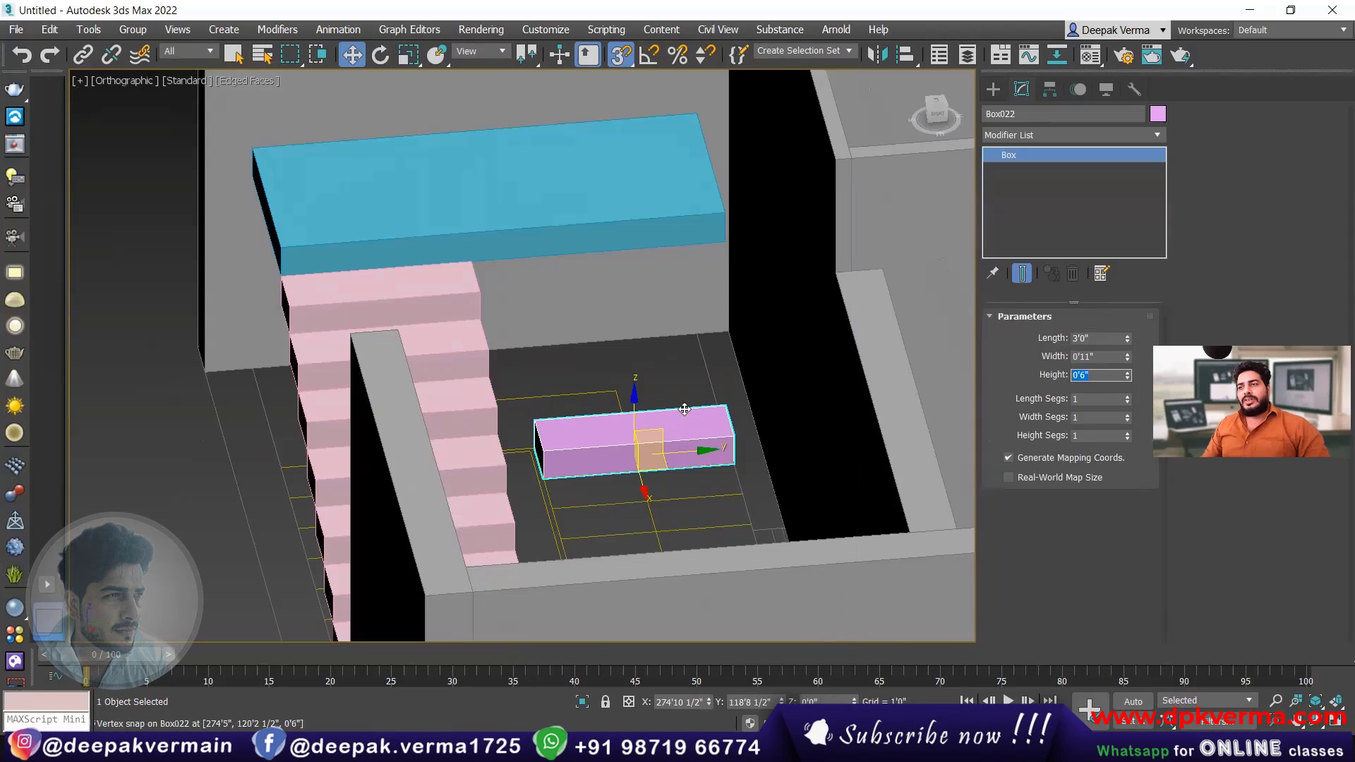
- Raise the second flight's step box above the landing to 7'8" with snapping off, and turn 3D snapping back on
{"action": "middle_click_drag", "start_coordinate": [739, 457], "coordinate": [790, 352], "text": "alt"}
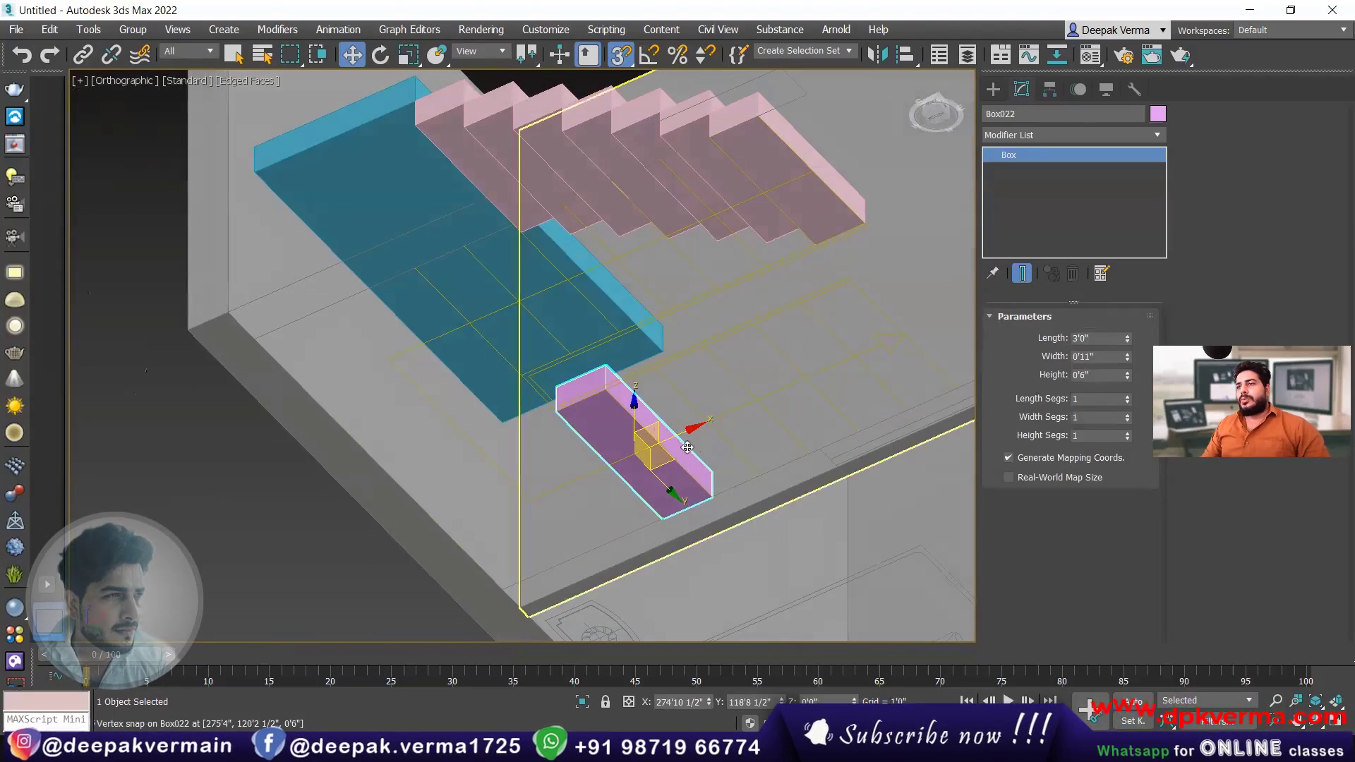
{"action": "key", "text": "s"}
{"action": "left_click_drag", "start_coordinate": [648, 396], "coordinate": [647, 136]}
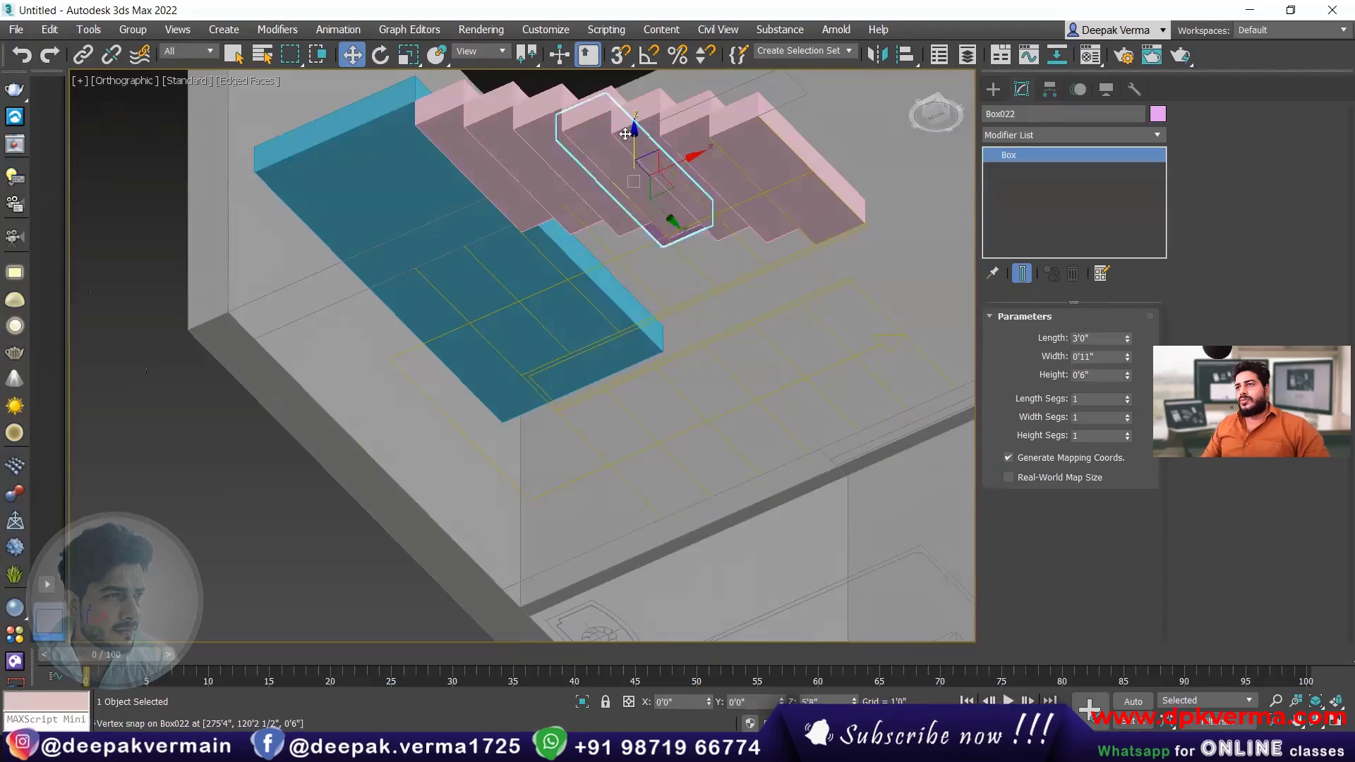
{"action": "middle_click_drag", "start_coordinate": [648, 135], "coordinate": [632, 247], "text": "alt"}
{"action": "left_click_drag", "start_coordinate": [632, 247], "coordinate": [632, 165]}
{"action": "middle_click_drag", "start_coordinate": [633, 165], "coordinate": [586, 137], "text": "alt"}
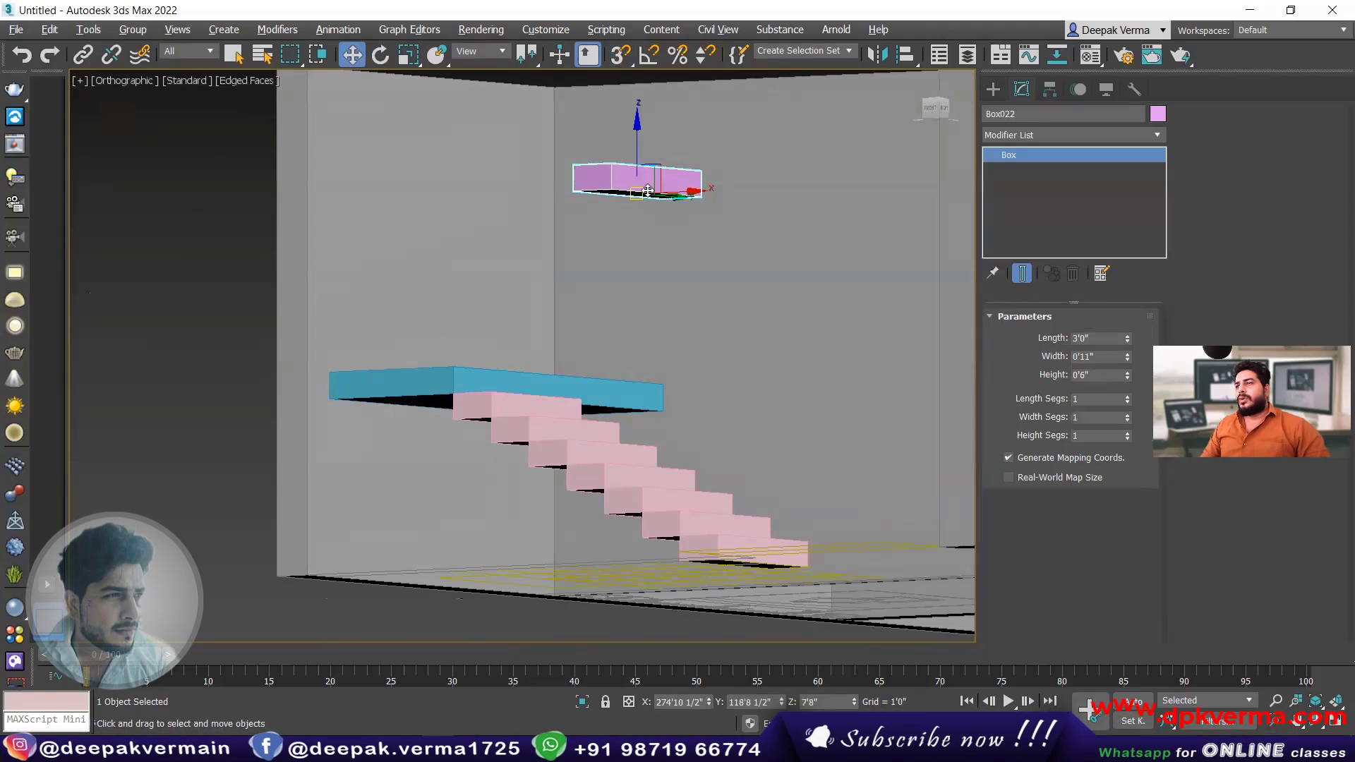
{"action": "left_click", "coordinate": [621, 56]}
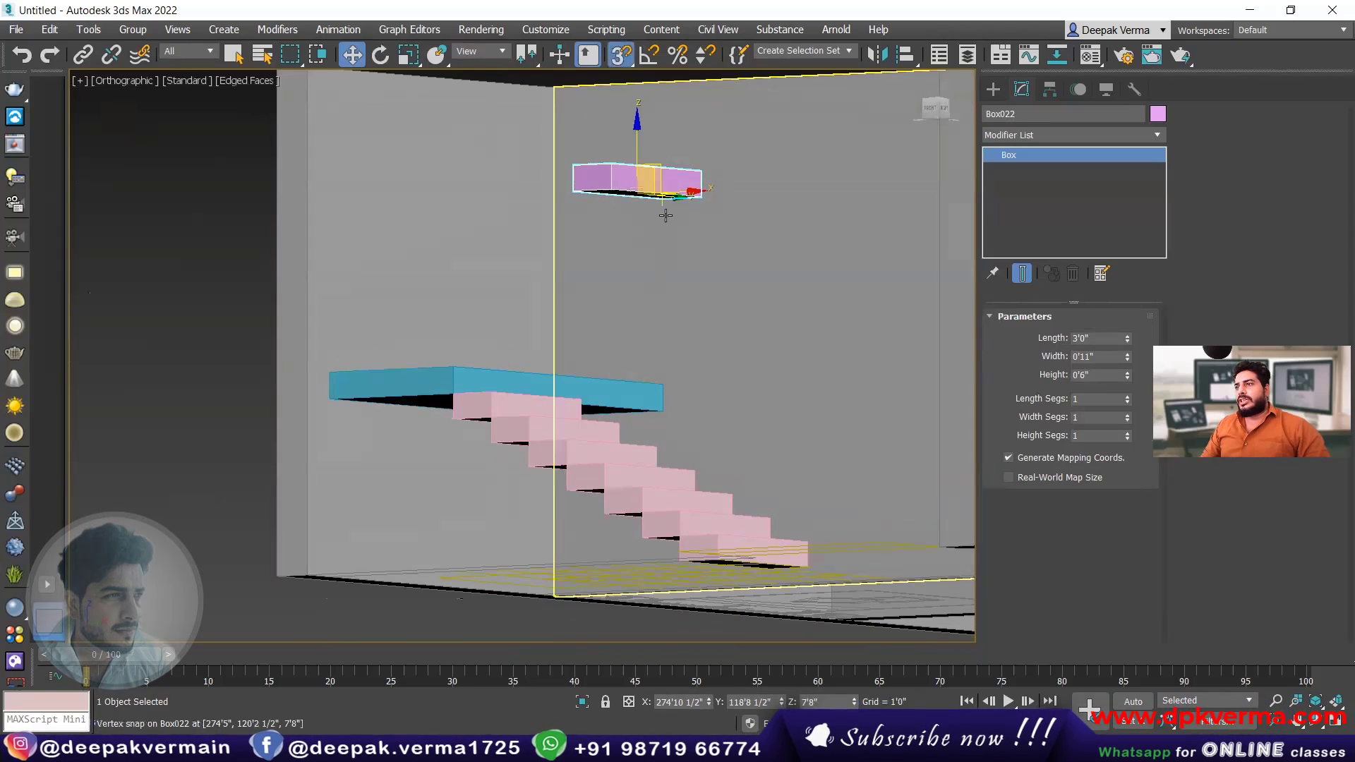
{"action": "left_click_drag", "start_coordinate": [664, 203], "coordinate": [651, 353]}
{"action": "key", "text": "ctrl+z"}
{"action": "middle_click_drag", "start_coordinate": [662, 204], "coordinate": [666, 199], "text": "alt"}
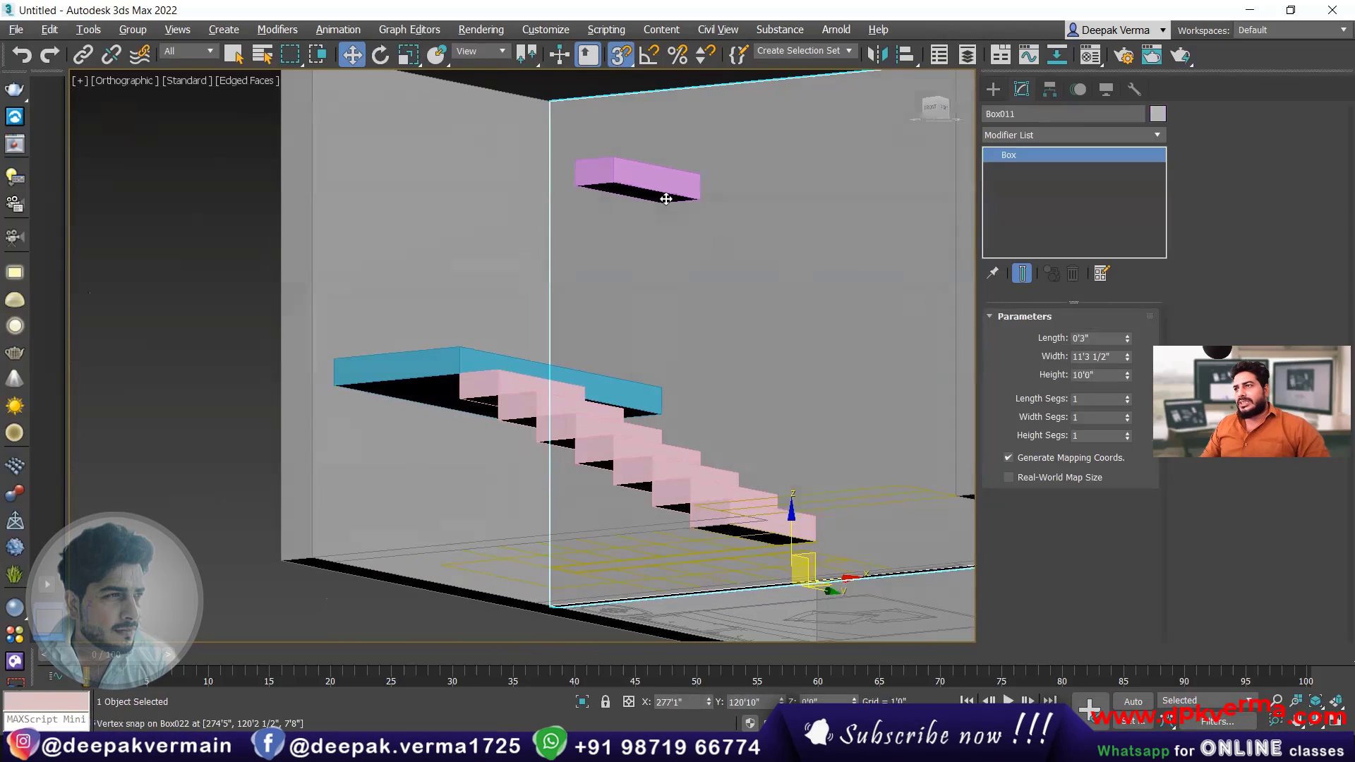
{"action": "left_click", "coordinate": [666, 199]}
{"action": "left_click", "coordinate": [659, 236]}
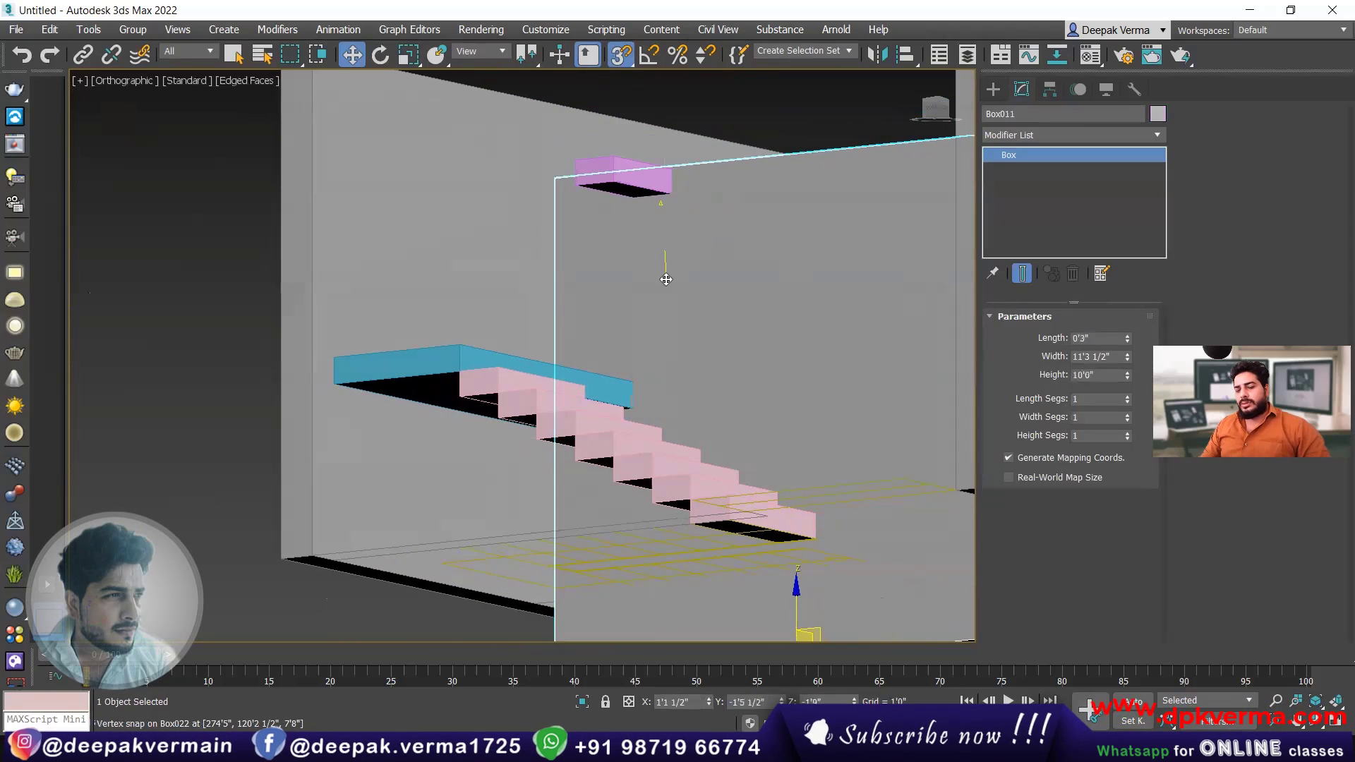
- Hide the two walls beside and behind the landing and upper flight so the stairs are unobstructed
{"action": "middle_click_drag", "start_coordinate": [662, 278], "coordinate": [731, 263], "text": "alt"}
{"action": "right_click", "coordinate": [750, 246]}
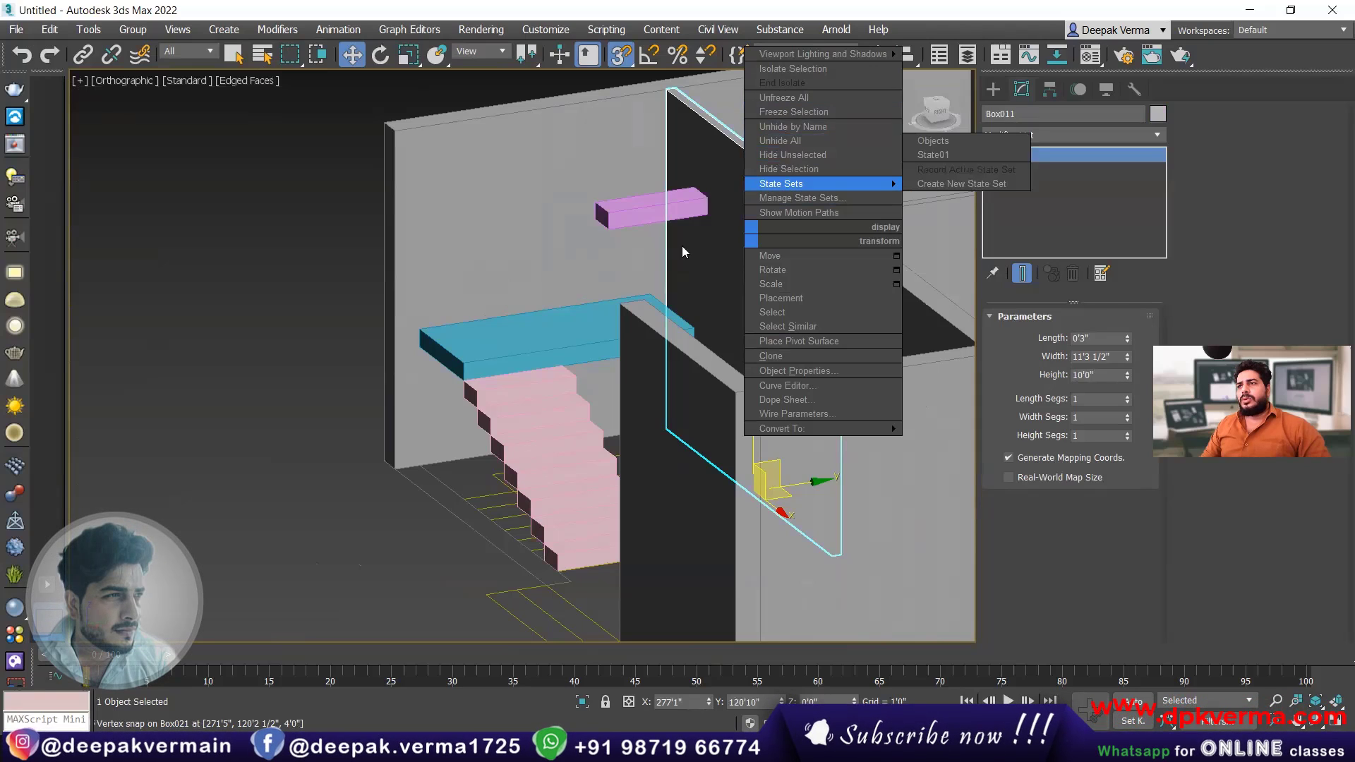
{"action": "left_click", "coordinate": [779, 169]}
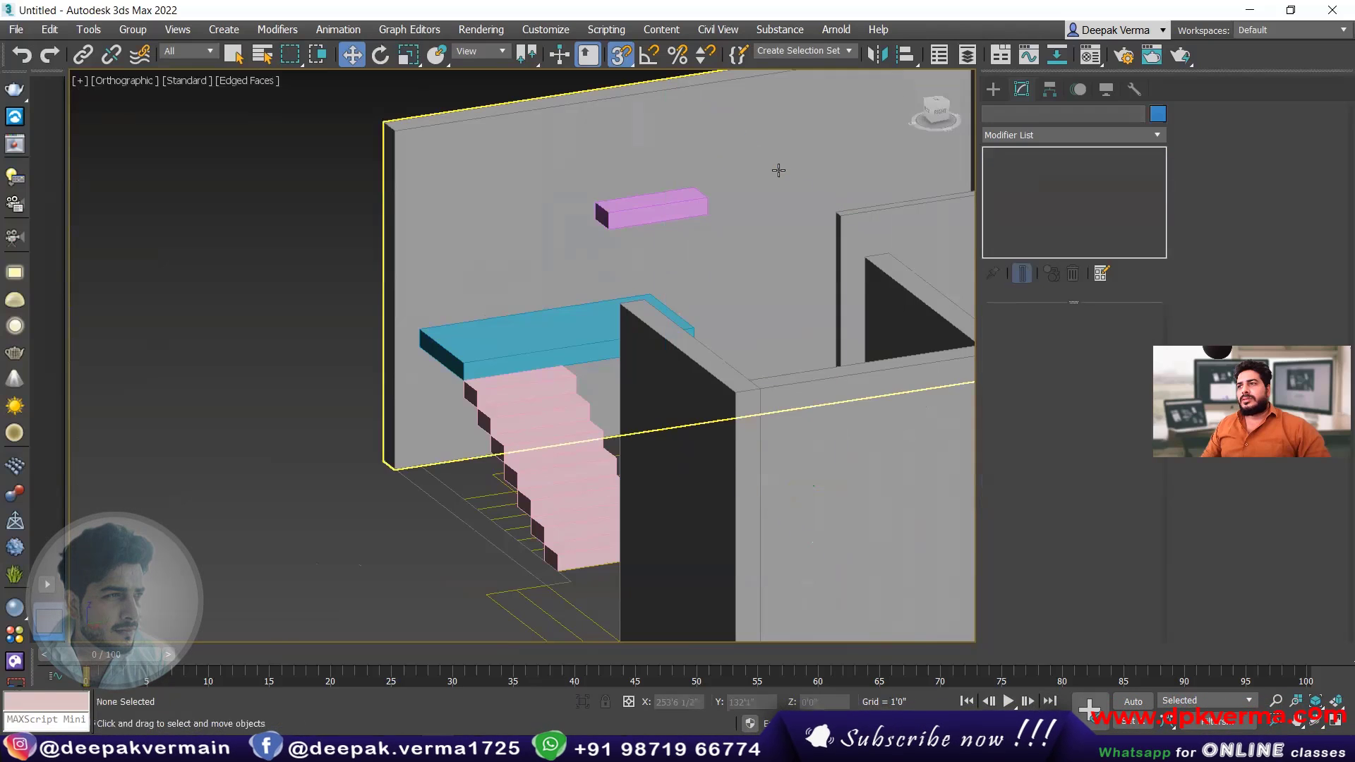
{"action": "left_click", "coordinate": [725, 196]}
{"action": "right_click", "coordinate": [725, 197]}
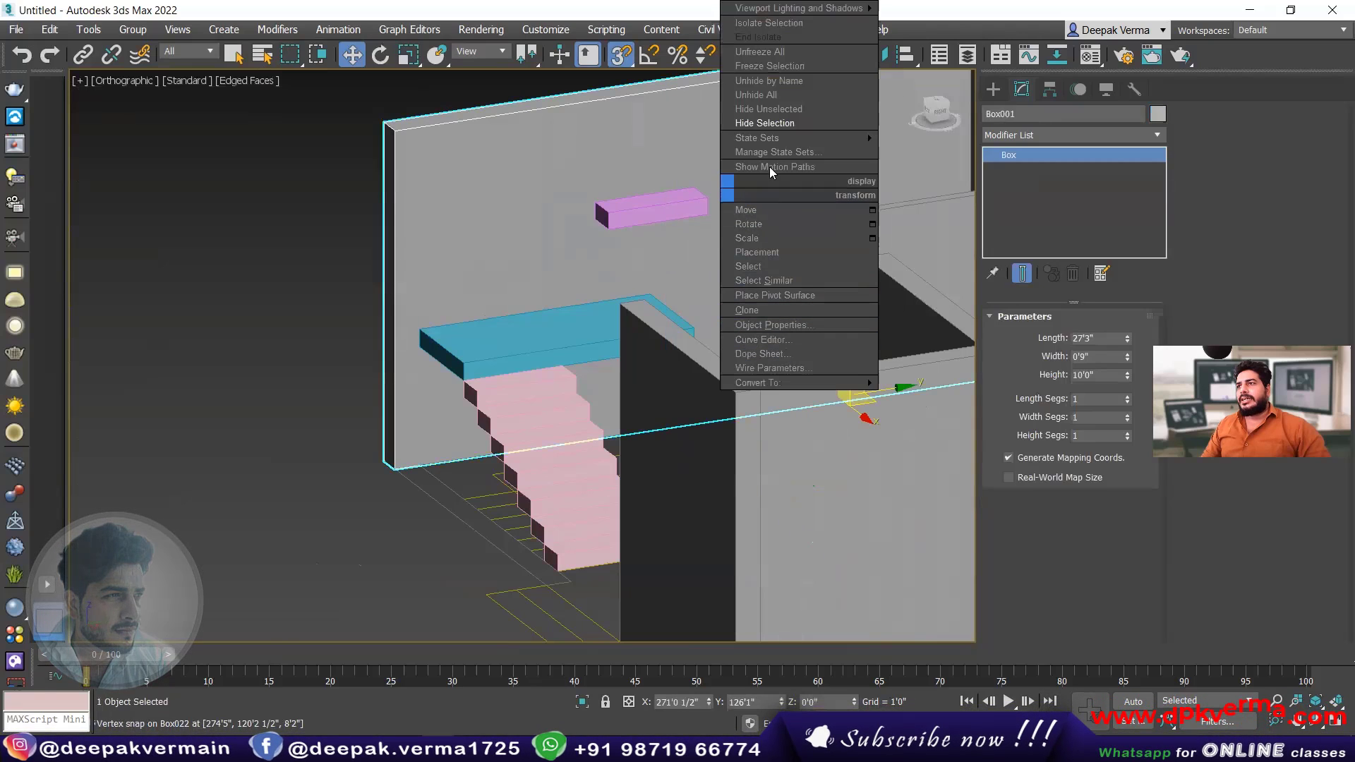
{"action": "left_click", "coordinate": [772, 123]}
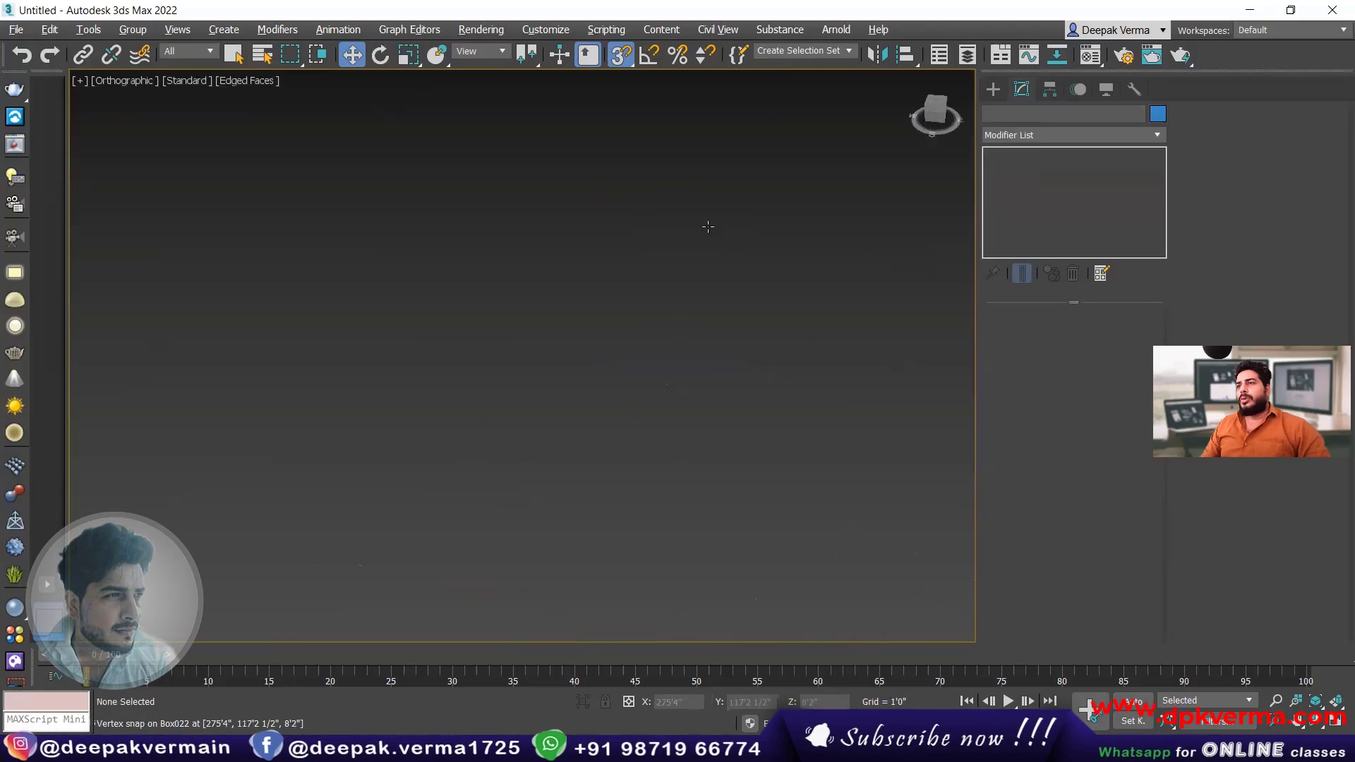
- Lower the second flight's step box to 4'0", snapping its lower corner onto the landing's upper corner
{"action": "middle_click_drag", "start_coordinate": [708, 227], "coordinate": [743, 242], "text": "alt"}
{"action": "left_click", "coordinate": [789, 189]}
{"action": "middle_click_drag", "start_coordinate": [789, 189], "coordinate": [882, 194], "text": "alt"}
{"action": "scroll", "coordinate": [768, 257], "scroll_direction": "up", "scroll_amount": 3}
{"action": "scroll", "coordinate": [621, 230], "scroll_direction": "down", "scroll_amount": 2}
{"action": "middle_click_drag", "start_coordinate": [768, 257], "coordinate": [580, 211]}
{"action": "scroll", "coordinate": [619, 247], "scroll_direction": "up", "scroll_amount": 3}
{"action": "left_click", "coordinate": [614, 143]}
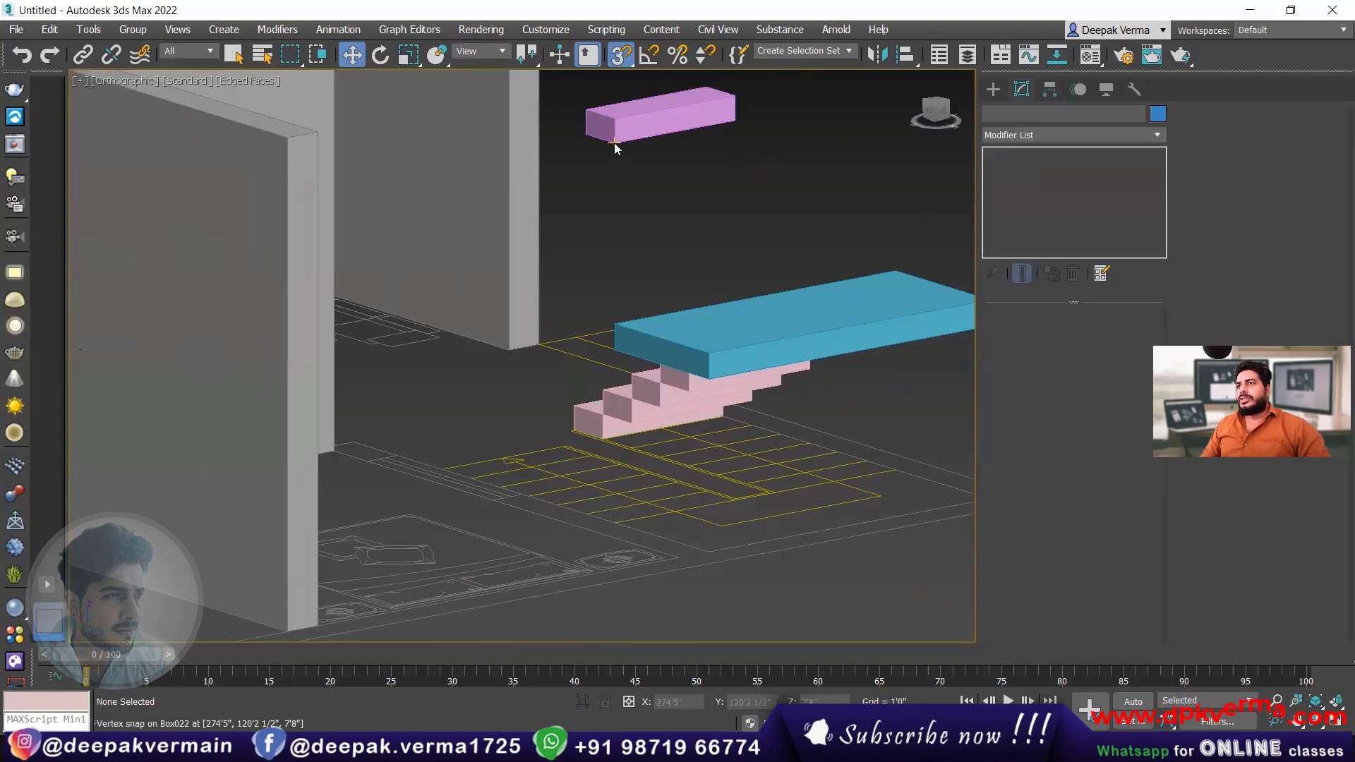
{"action": "left_click_drag", "start_coordinate": [614, 143], "coordinate": [622, 319]}
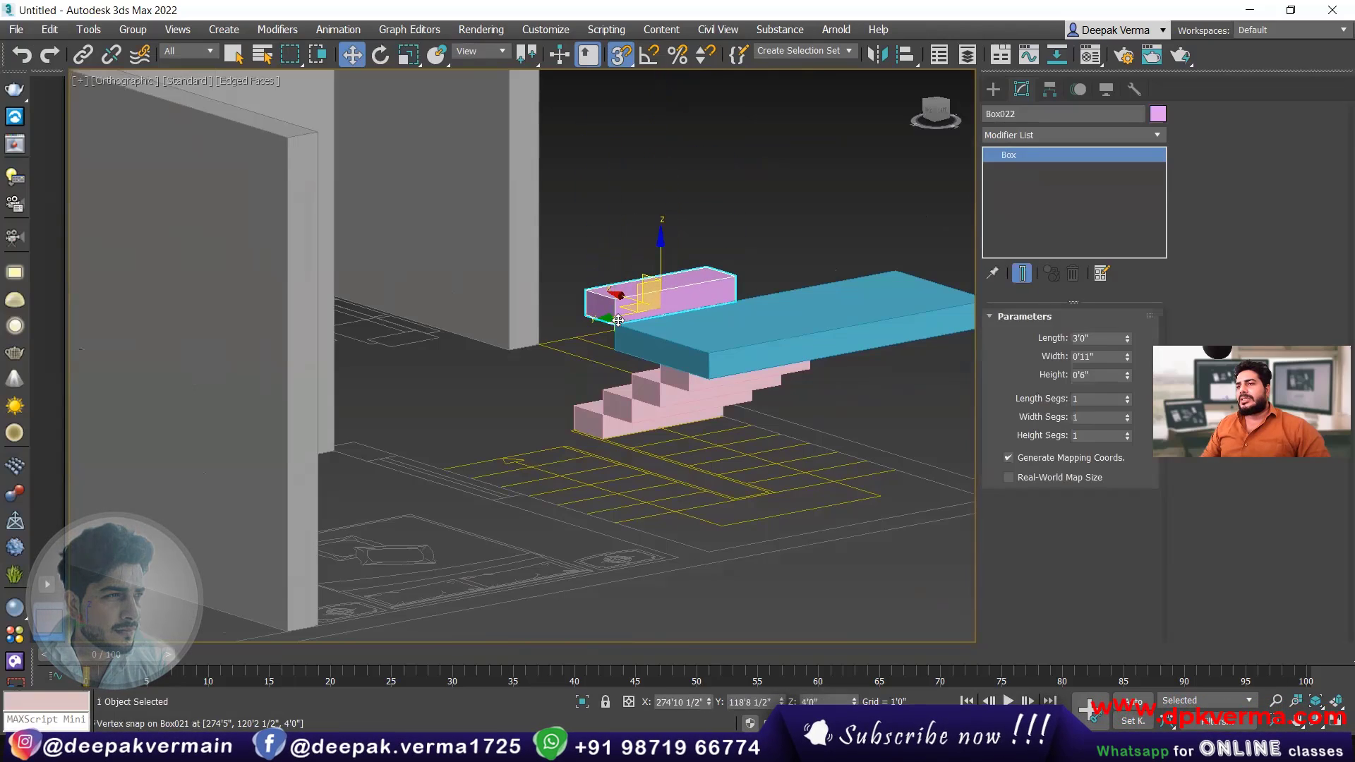
{"action": "middle_click_drag", "start_coordinate": [618, 320], "coordinate": [605, 355], "text": "alt"}
{"action": "scroll", "coordinate": [615, 338], "scroll_direction": "up", "scroll_amount": 2}
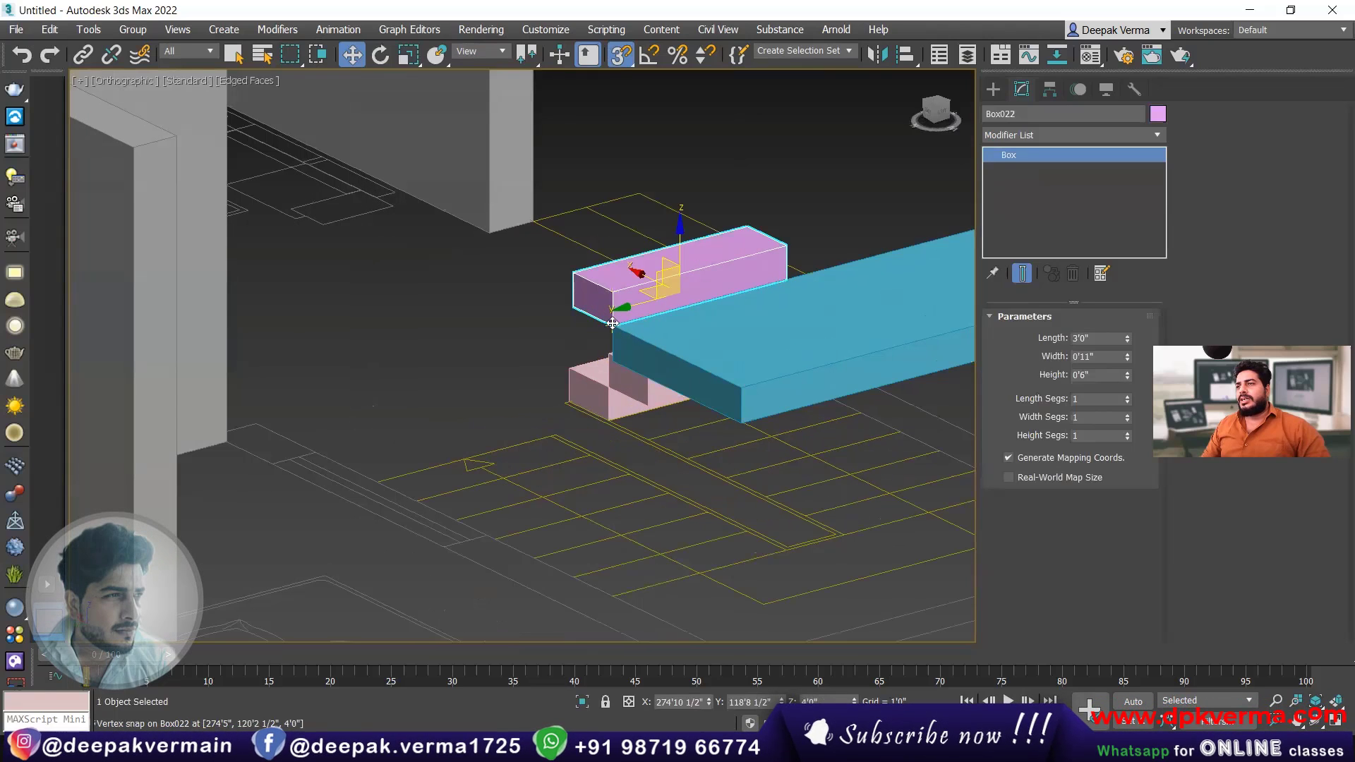
{"action": "mouse_move", "coordinate": [613, 323]}
{"action": "left_mouse_down", "text": "shift"}
{"action": "mouse_move", "coordinate": [583, 259]}
{"action": "mouse_move", "coordinate": [573, 271]}
{"action": "left_mouse_up", "text": "shift"}
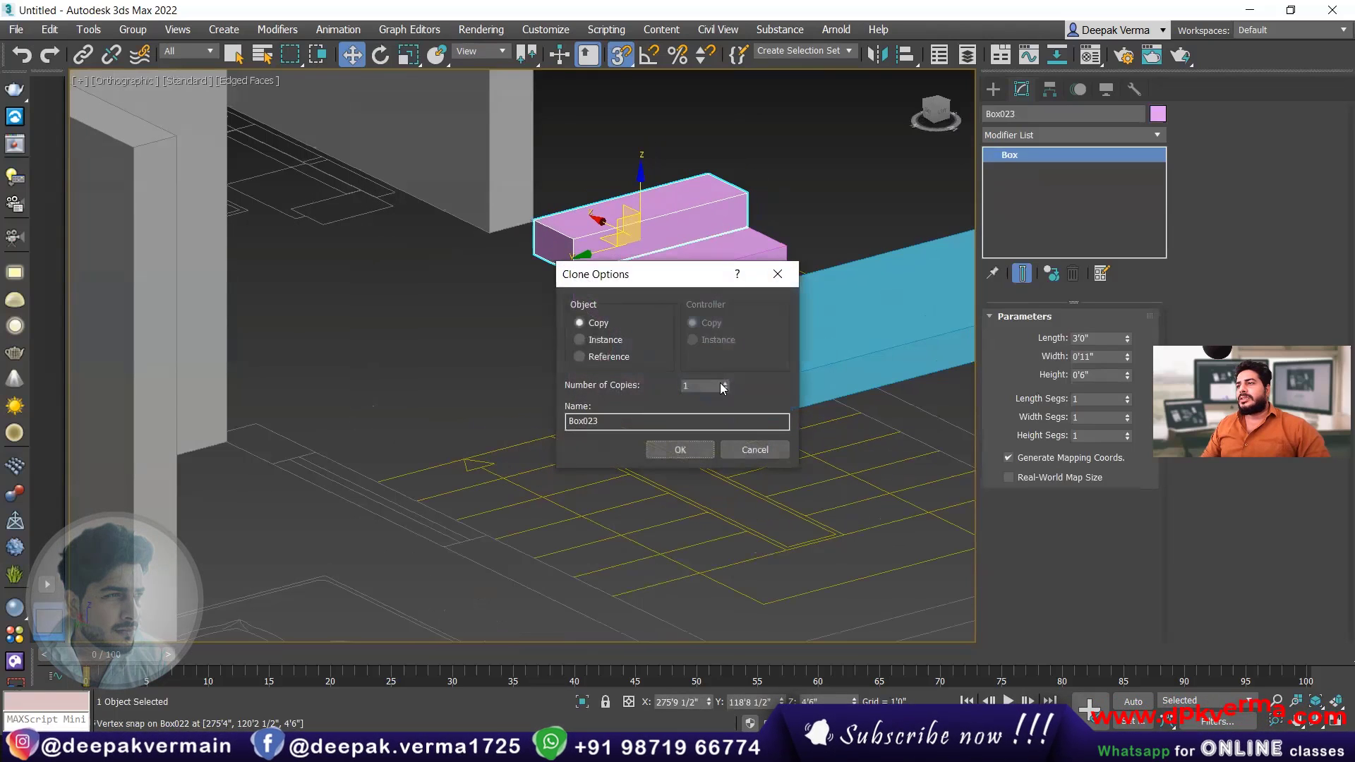
{"action": "left_click", "coordinate": [680, 449]}
{"action": "scroll", "coordinate": [663, 375], "scroll_direction": "down", "scroll_amount": 4}
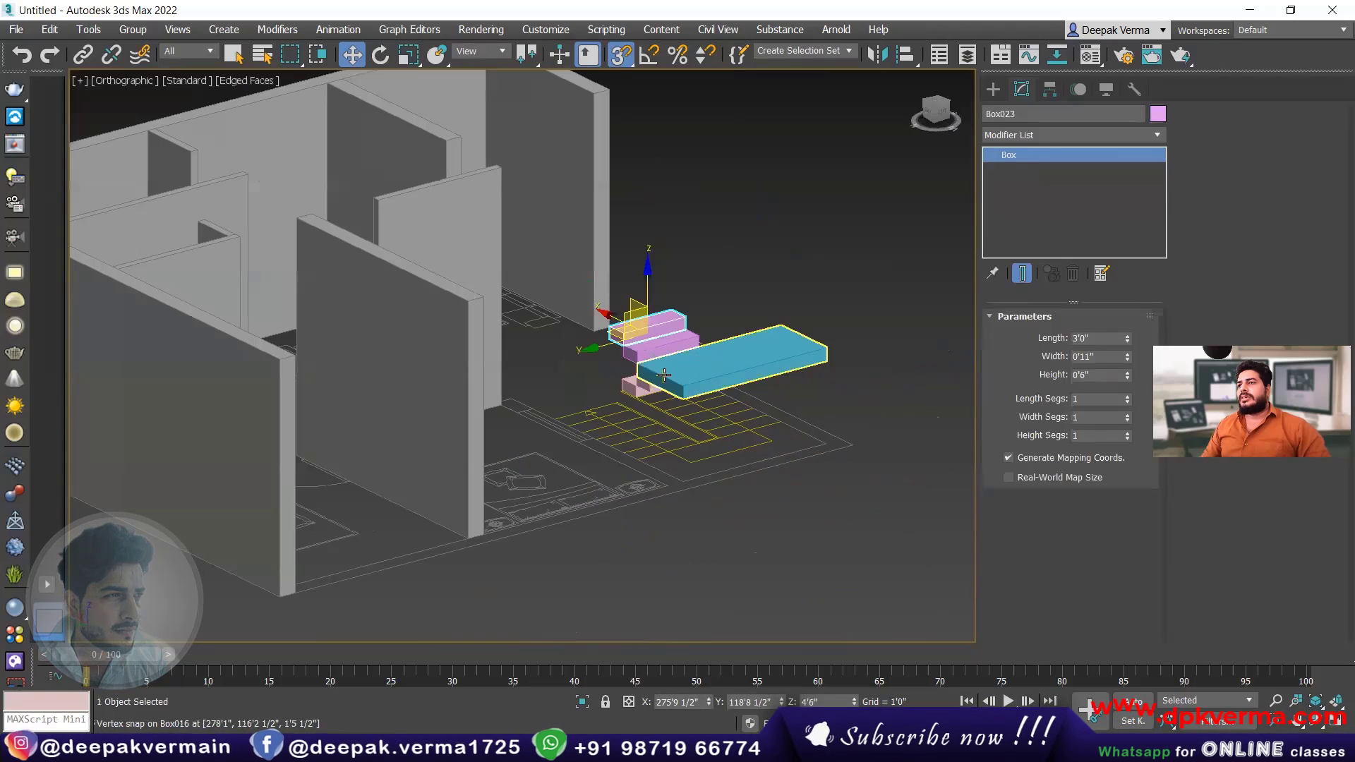
- Clone the second flight's first step five times as copies, snapping its lower front corner to its upper rear corner
{"action": "left_click", "coordinate": [660, 350]}
{"action": "scroll", "coordinate": [657, 357], "scroll_direction": "up", "scroll_amount": 5}
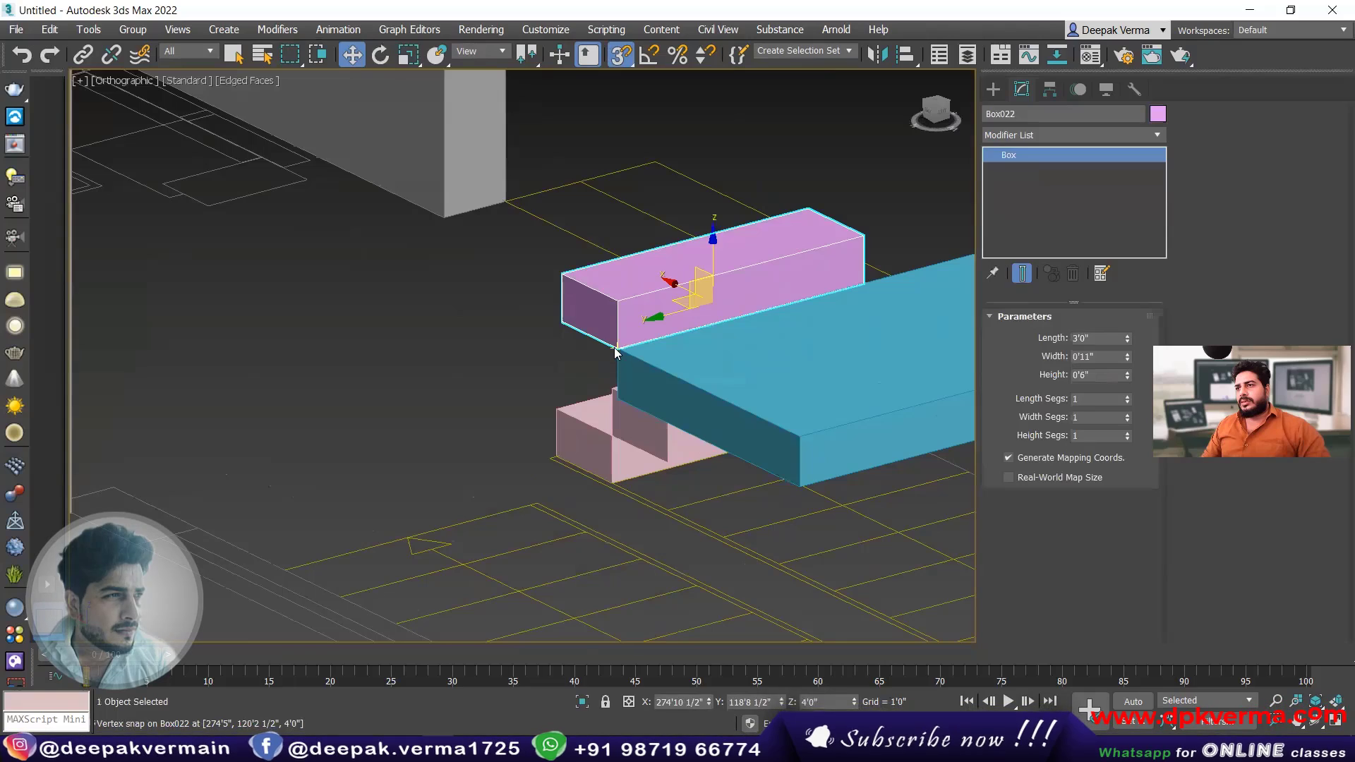
{"action": "left_click_drag", "start_coordinate": [615, 352], "coordinate": [560, 276], "text": "shift"}
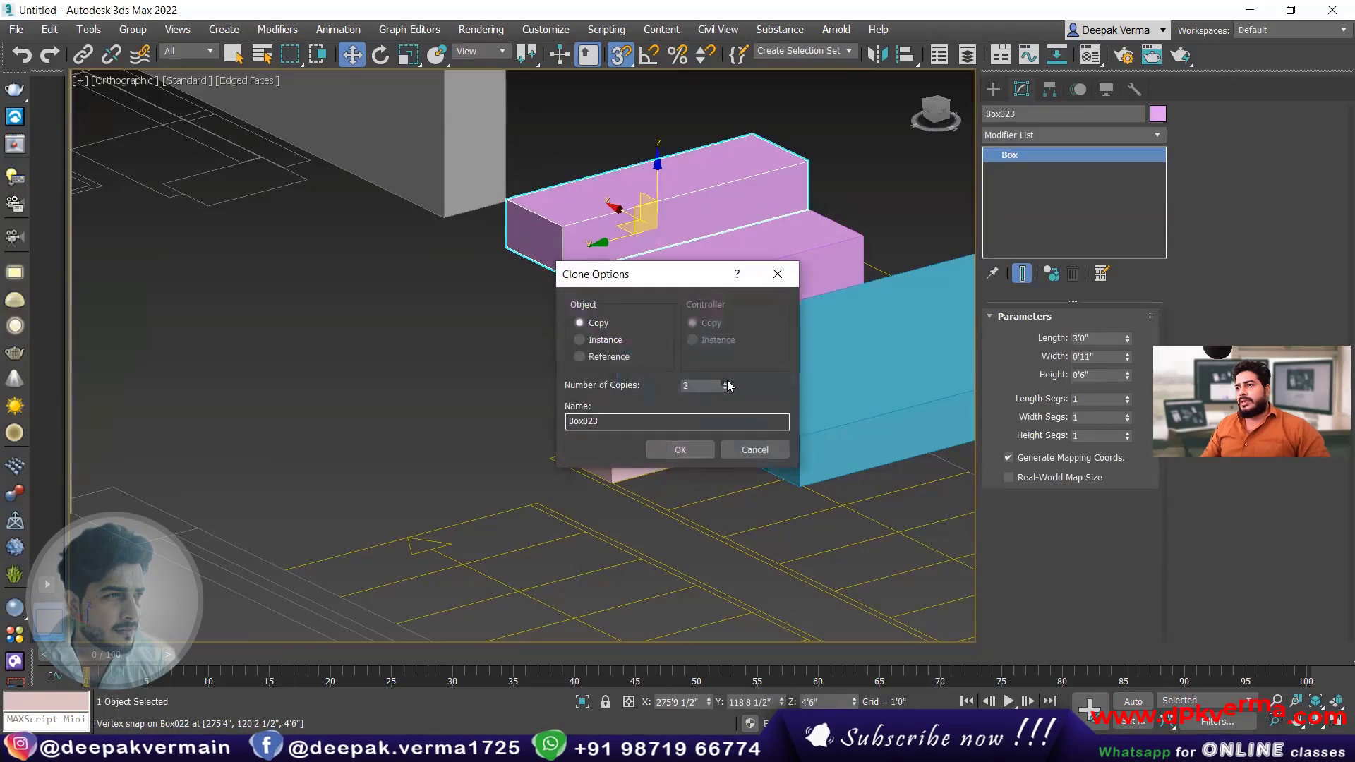
{"action": "left_click", "coordinate": [727, 382]}
{"action": "left_click", "coordinate": [726, 381]}
{"action": "left_click", "coordinate": [726, 382]}
{"action": "left_click", "coordinate": [685, 451]}
- Examine the landing and both flights, checking how the lower flight's steps meet at their corners
{"action": "scroll", "coordinate": [667, 367], "scroll_direction": "down", "scroll_amount": 5}
{"action": "middle_click_drag", "start_coordinate": [665, 367], "coordinate": [511, 379], "text": "alt"}
{"action": "left_click", "coordinate": [239, 348]}
{"action": "middle_click_drag", "start_coordinate": [376, 385], "coordinate": [431, 378], "text": "alt"}
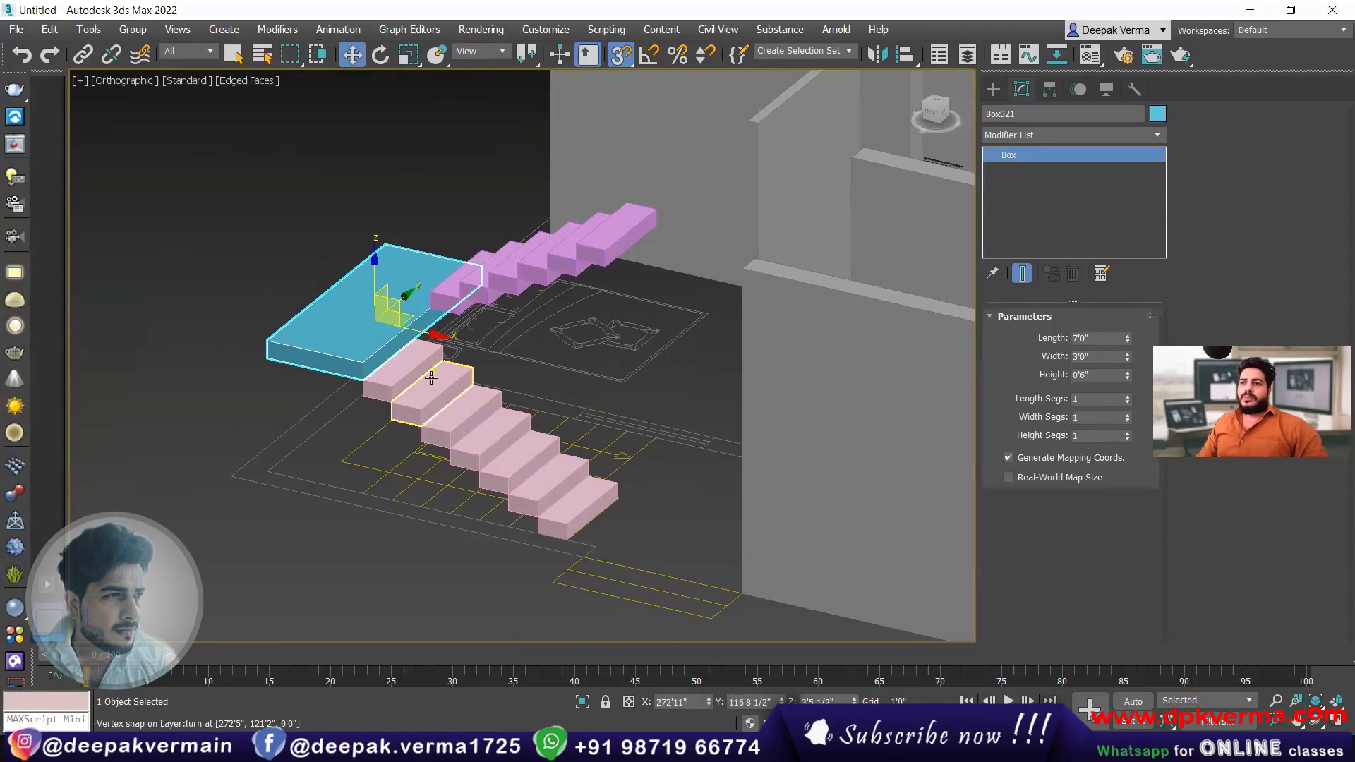
{"action": "scroll", "coordinate": [549, 538], "scroll_direction": "up", "scroll_amount": 2}
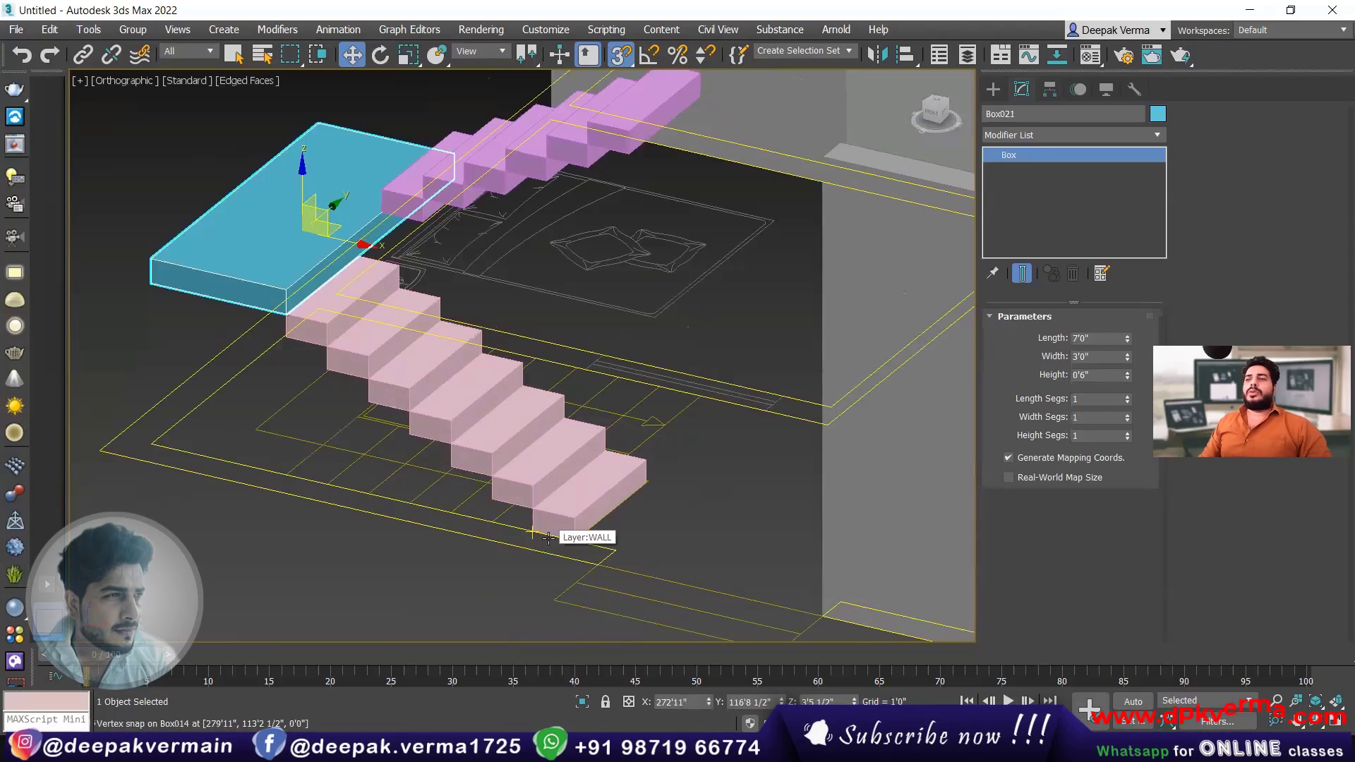
{"action": "scroll", "coordinate": [549, 538], "scroll_direction": "up", "scroll_amount": 3}
{"action": "scroll", "coordinate": [548, 538], "scroll_direction": "down", "scroll_amount": 3}
{"action": "scroll", "coordinate": [551, 431], "scroll_direction": "up", "scroll_amount": 5}
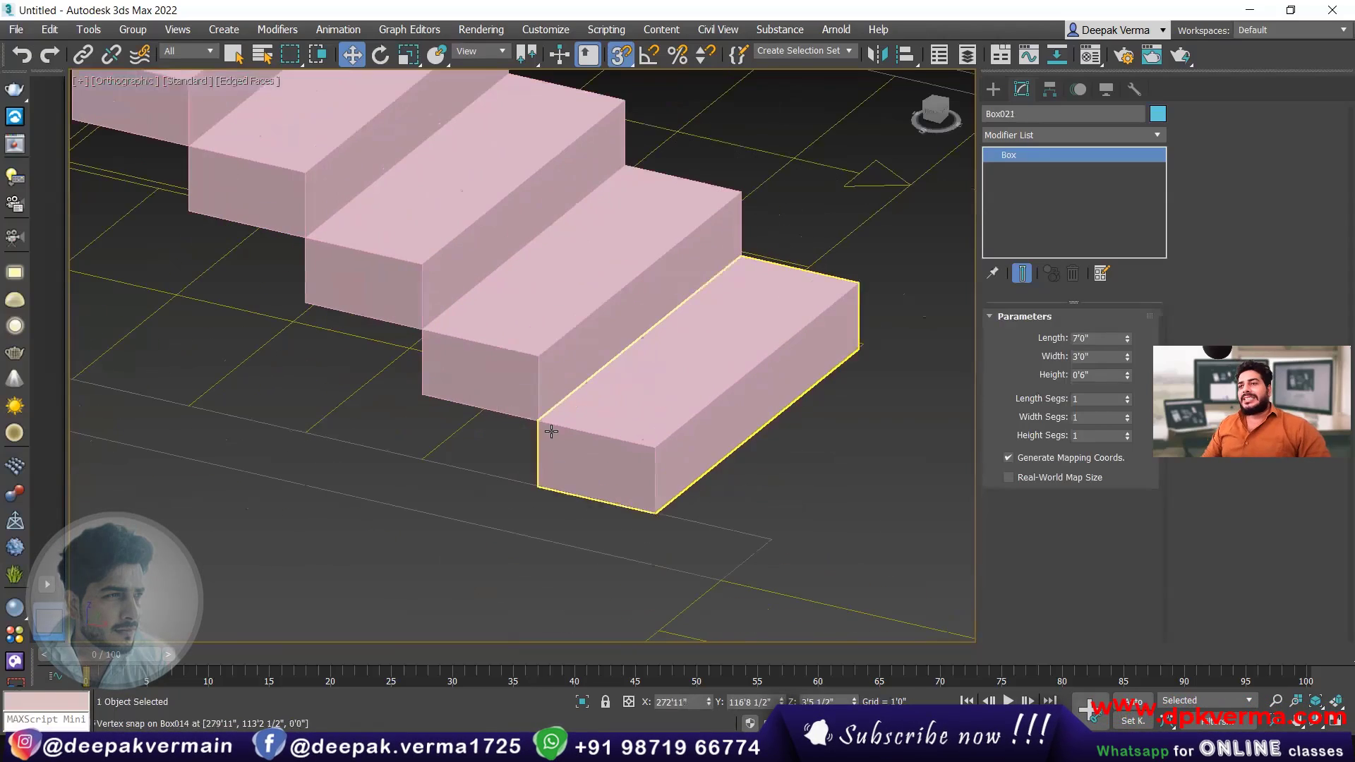
{"action": "scroll", "coordinate": [513, 374], "scroll_direction": "up", "scroll_amount": 2}
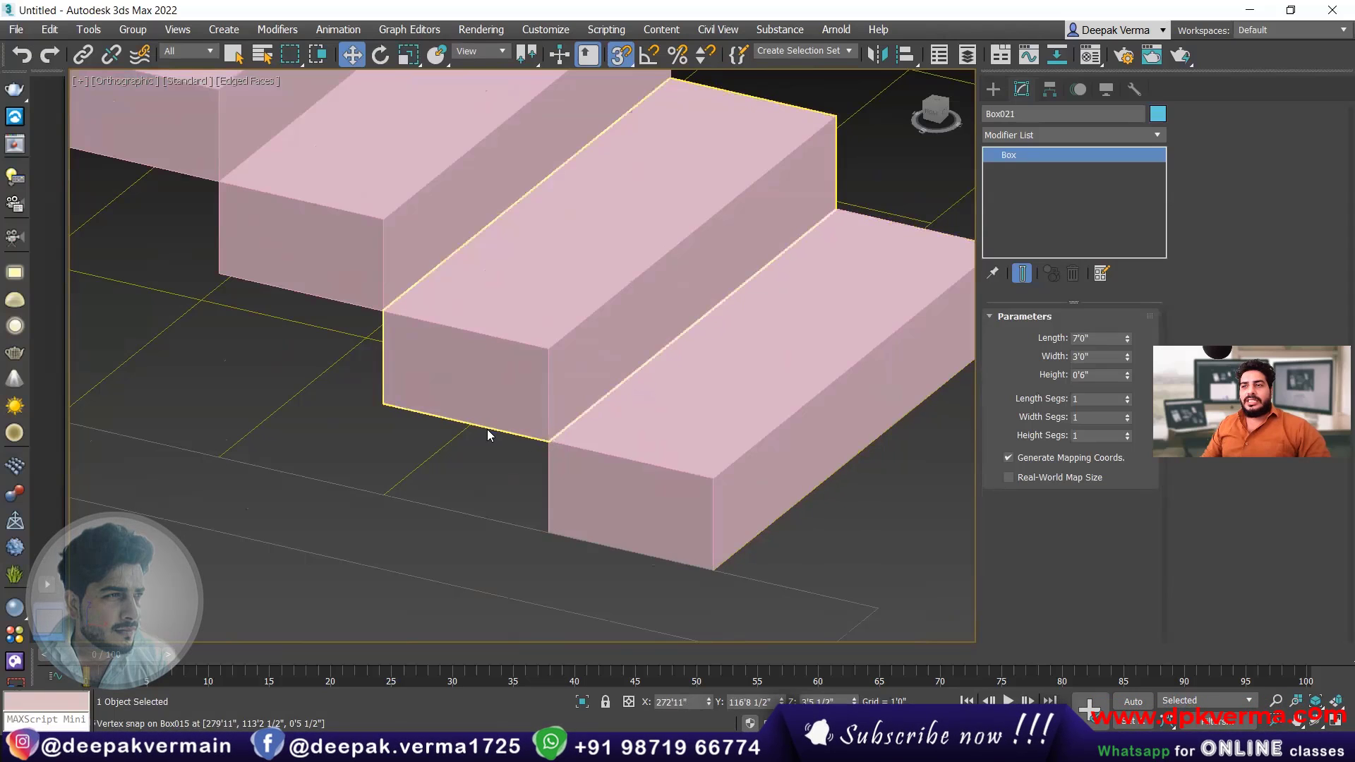
{"action": "scroll", "coordinate": [468, 489], "scroll_direction": "down", "scroll_amount": 2}
{"action": "scroll", "coordinate": [631, 533], "scroll_direction": "down", "scroll_amount": 3}
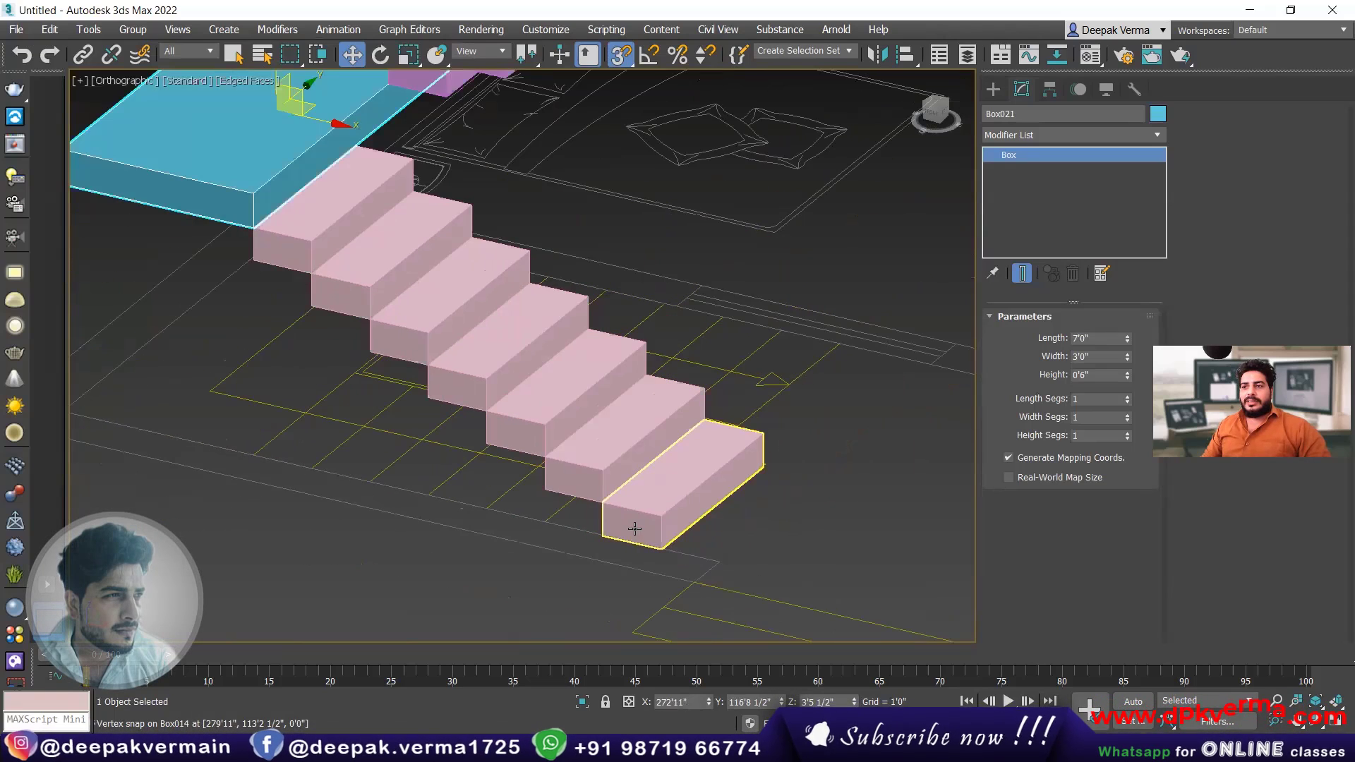
{"action": "middle_click_drag", "start_coordinate": [635, 529], "coordinate": [622, 488]}
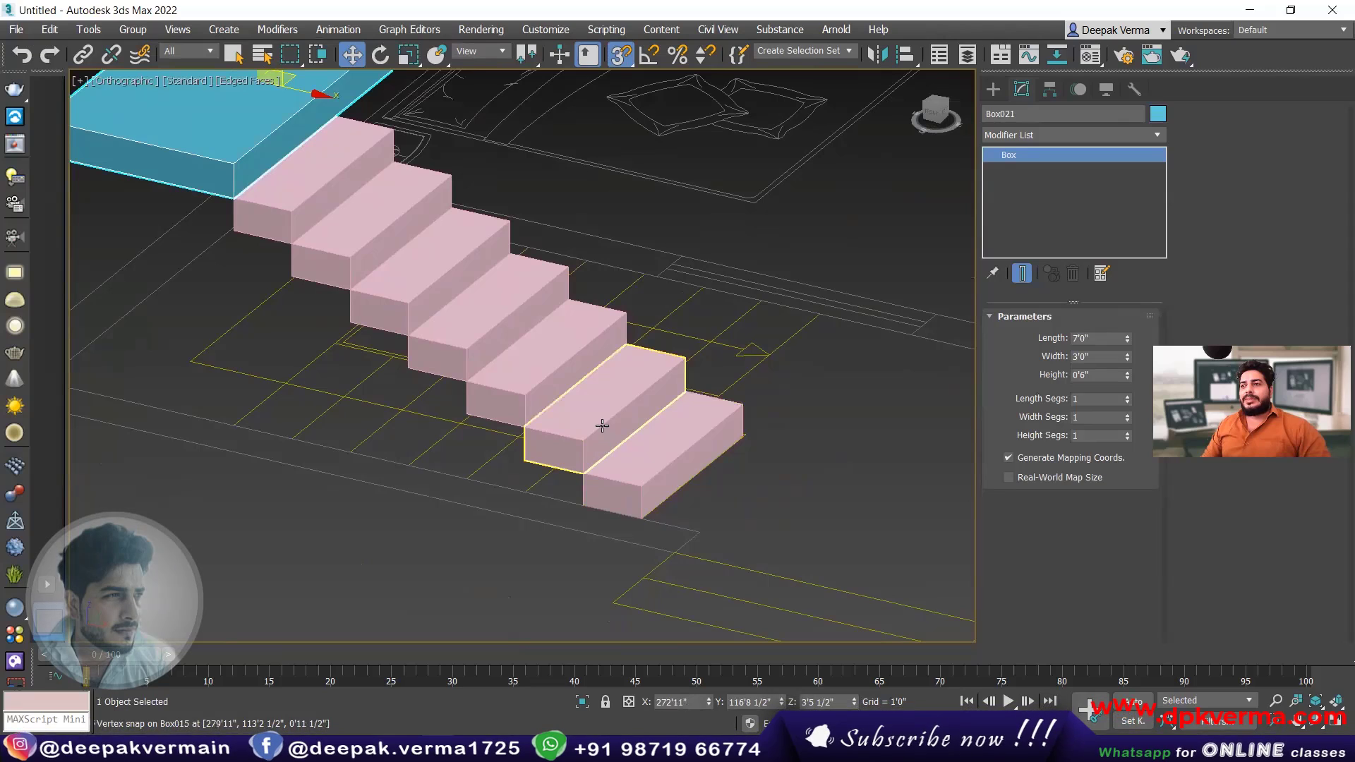
{"action": "scroll", "coordinate": [632, 489], "scroll_direction": "down", "scroll_amount": 2}
- Move the bottom step of the first flight out to the empty area in front of the staircase
{"action": "left_click", "coordinate": [633, 481]}
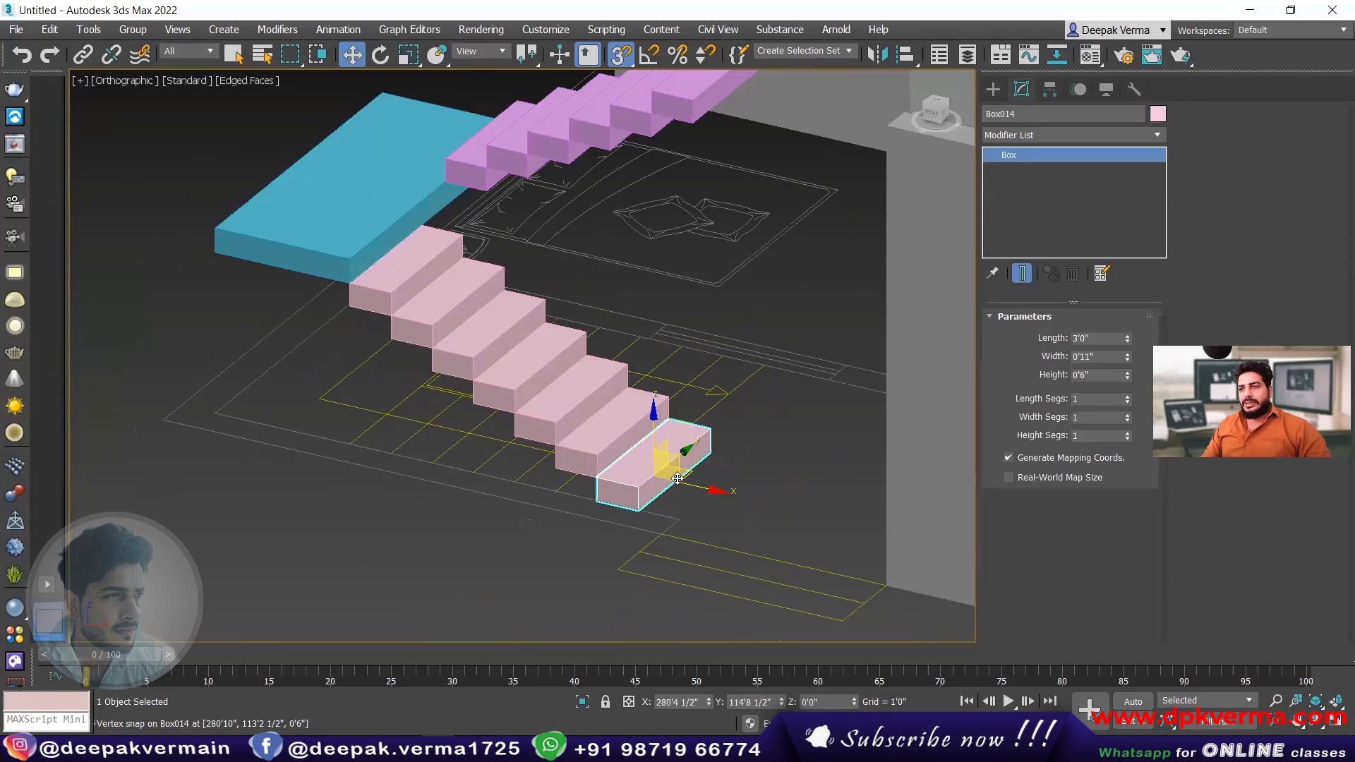
{"action": "left_click_drag", "start_coordinate": [684, 448], "coordinate": [384, 583]}
{"action": "middle_click_drag", "start_coordinate": [529, 523], "coordinate": [566, 460]}
{"action": "scroll", "coordinate": [391, 564], "scroll_direction": "up", "scroll_amount": 2}
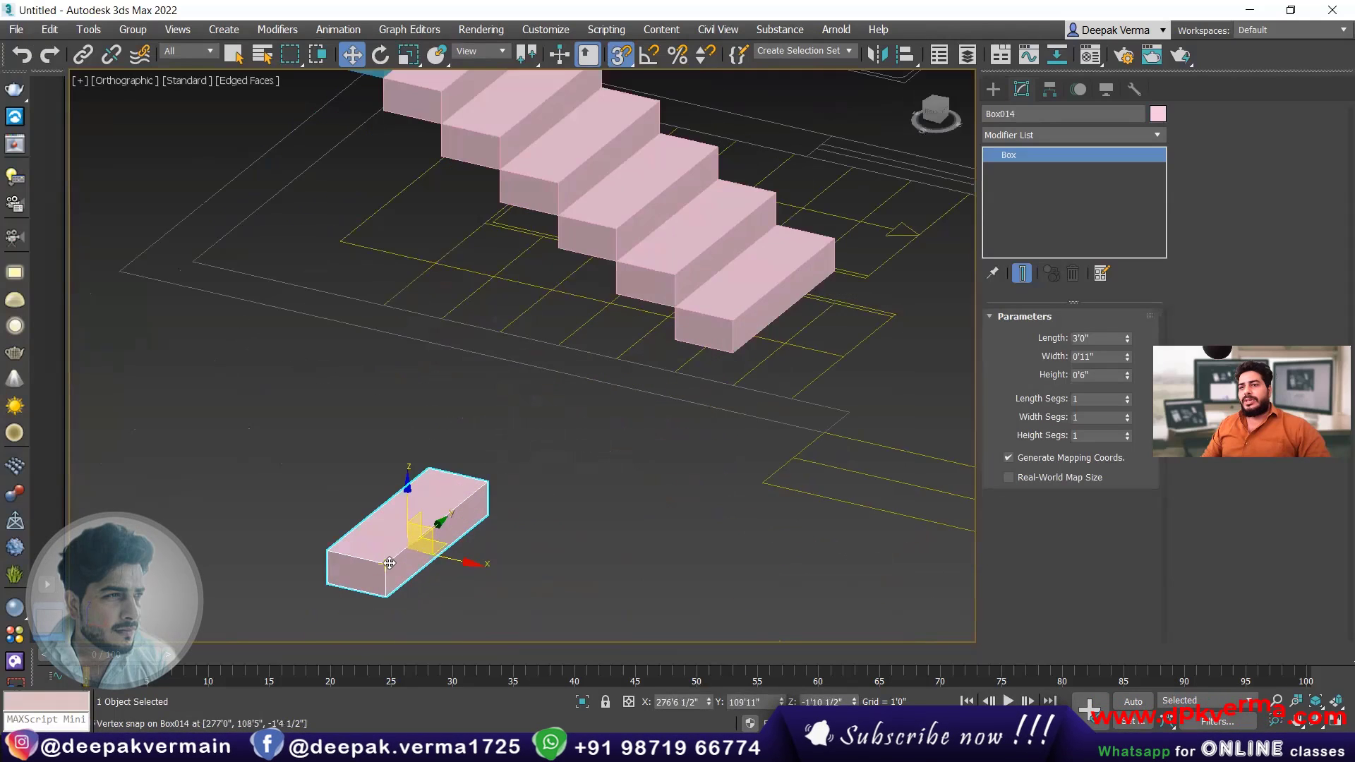
{"action": "middle_click_drag", "start_coordinate": [422, 566], "coordinate": [439, 545]}
- Clone the separated step as five instances, snapping its lower front corner to its upper rear corner to form a demonstration flight
{"action": "left_click", "coordinate": [377, 547], "text": "alt"}
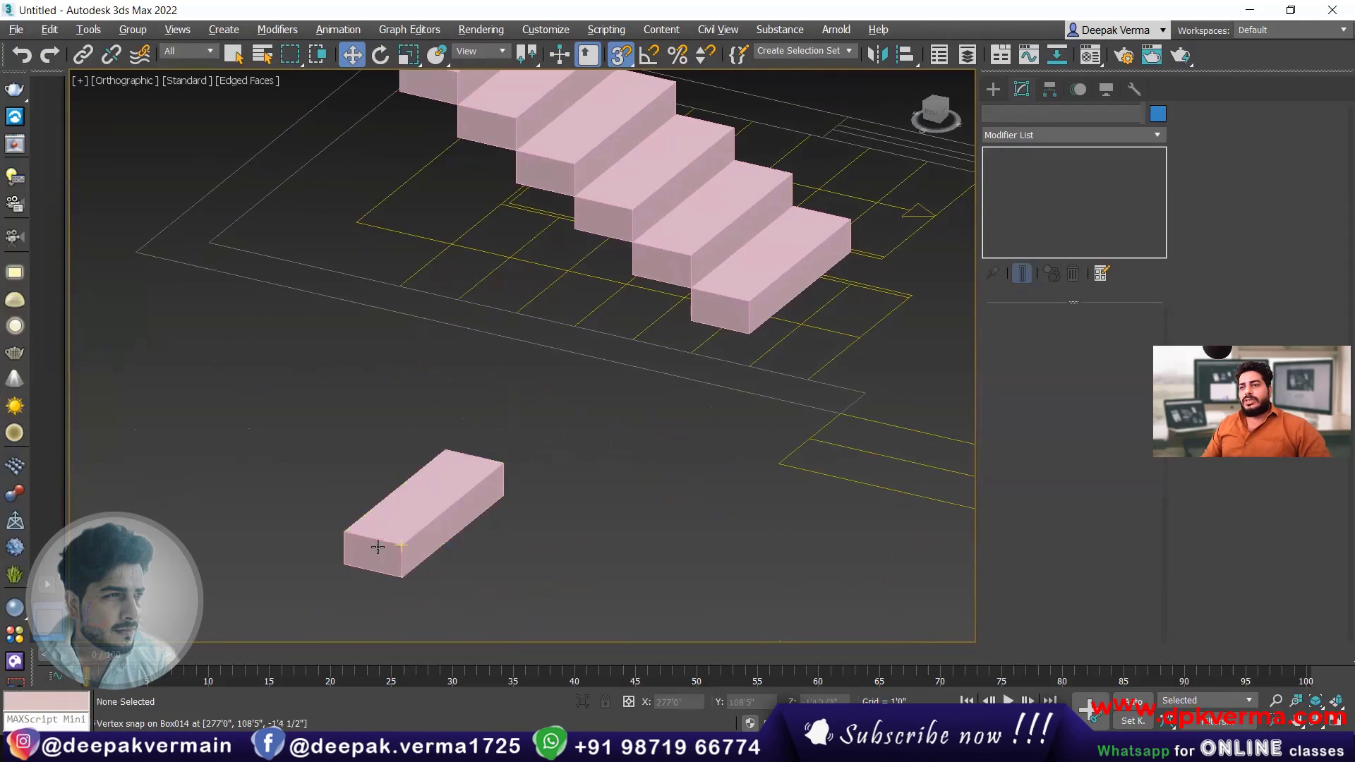
{"action": "left_click", "coordinate": [396, 567]}
{"action": "mouse_move", "coordinate": [398, 570]}
{"action": "left_mouse_down", "text": "shift"}
{"action": "mouse_move", "coordinate": [402, 554]}
{"action": "mouse_move", "coordinate": [348, 532]}
{"action": "left_mouse_up", "text": "shift"}
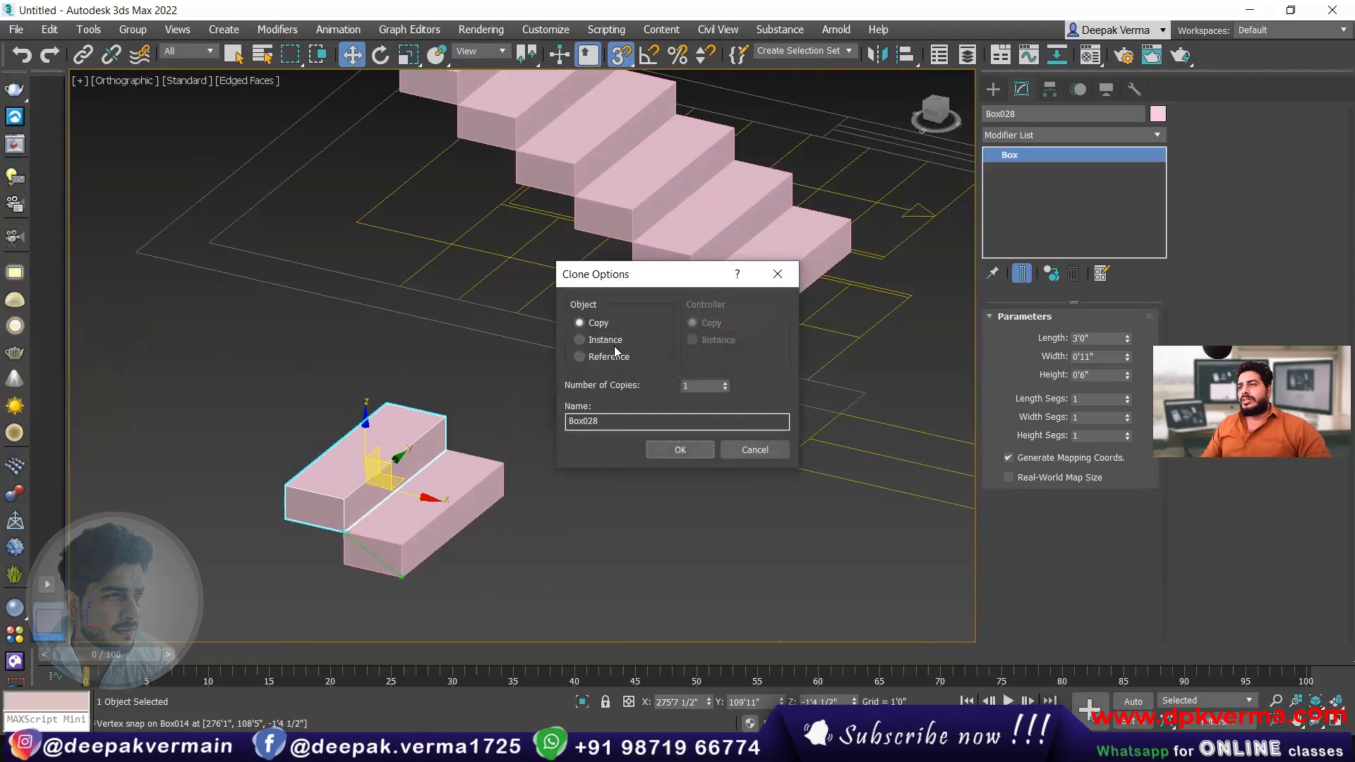
{"action": "left_click", "coordinate": [724, 382]}
{"action": "left_click", "coordinate": [724, 382]}
{"action": "left_click", "coordinate": [724, 383]}
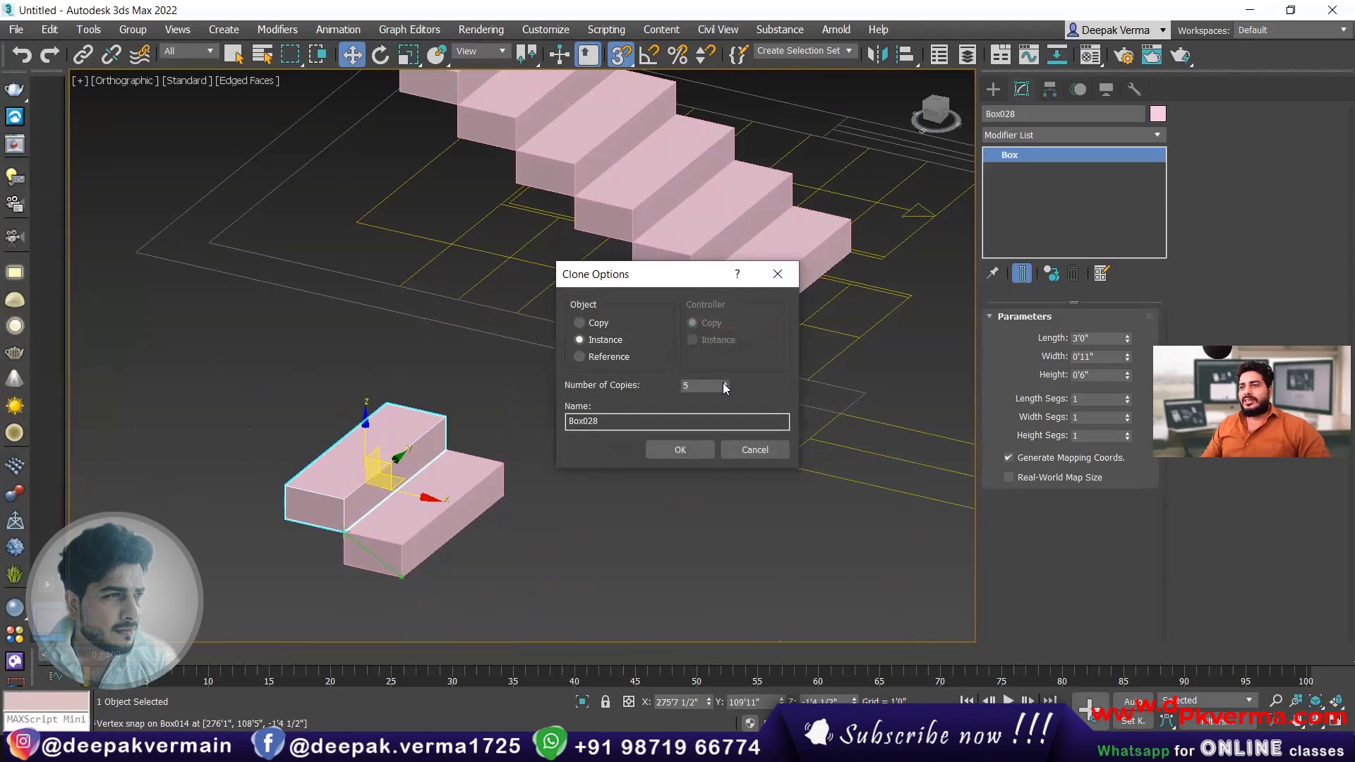
{"action": "left_click", "coordinate": [689, 447]}
{"action": "scroll", "coordinate": [501, 472], "scroll_direction": "down", "scroll_amount": 3}
{"action": "middle_click_drag", "start_coordinate": [501, 472], "coordinate": [572, 458]}
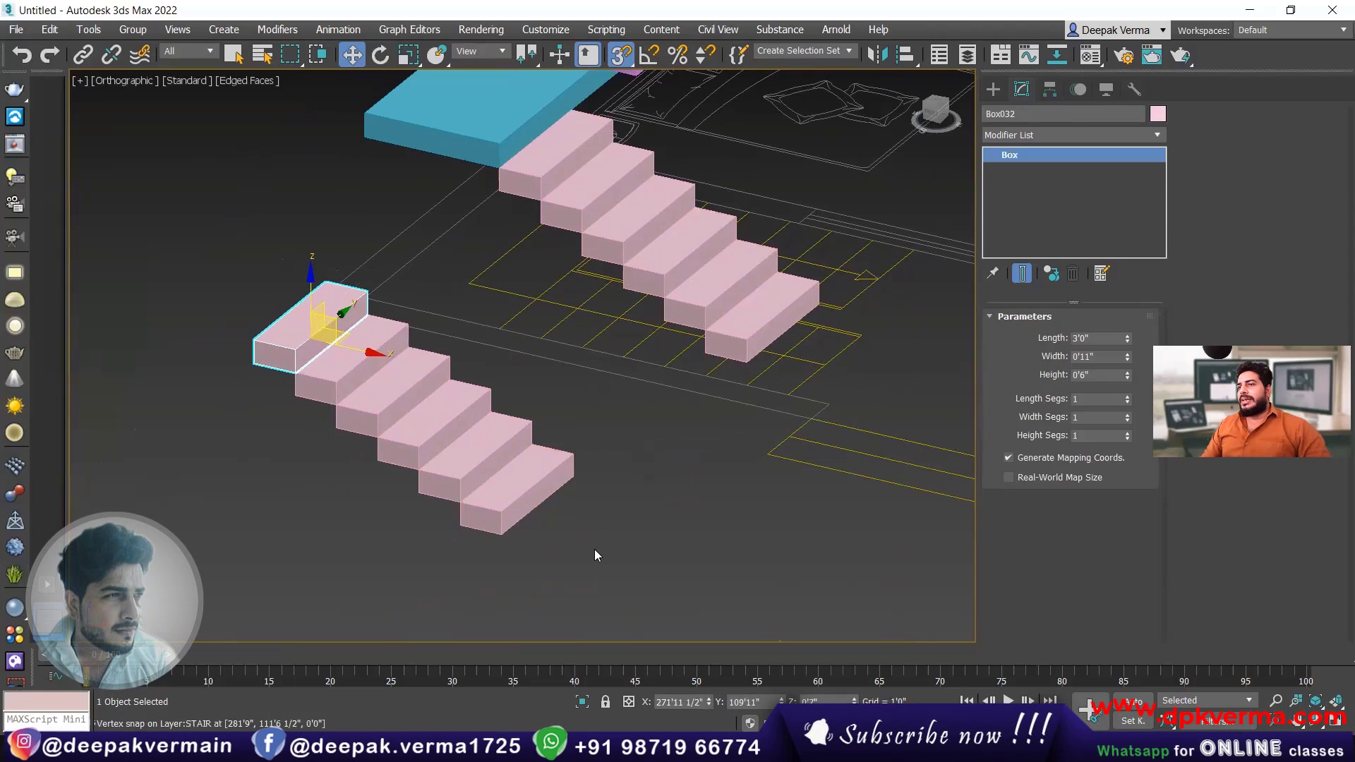
- Set the demonstration flight's bottom step to 3'2" length and 1'4 1/2" width to resize all its instances together
{"action": "left_click", "coordinate": [594, 555]}
{"action": "left_click", "coordinate": [544, 507]}
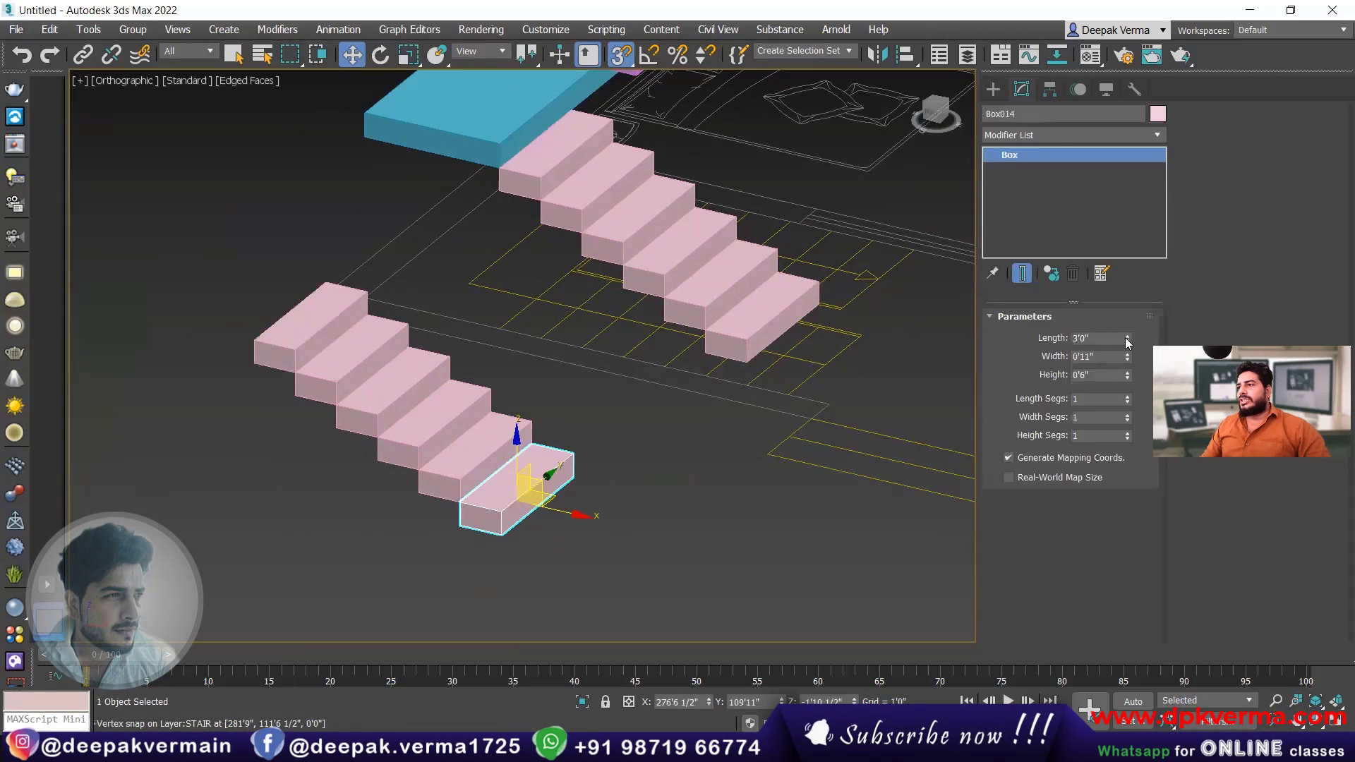
{"action": "left_click_drag", "start_coordinate": [1127, 340], "coordinate": [1120, 319]}
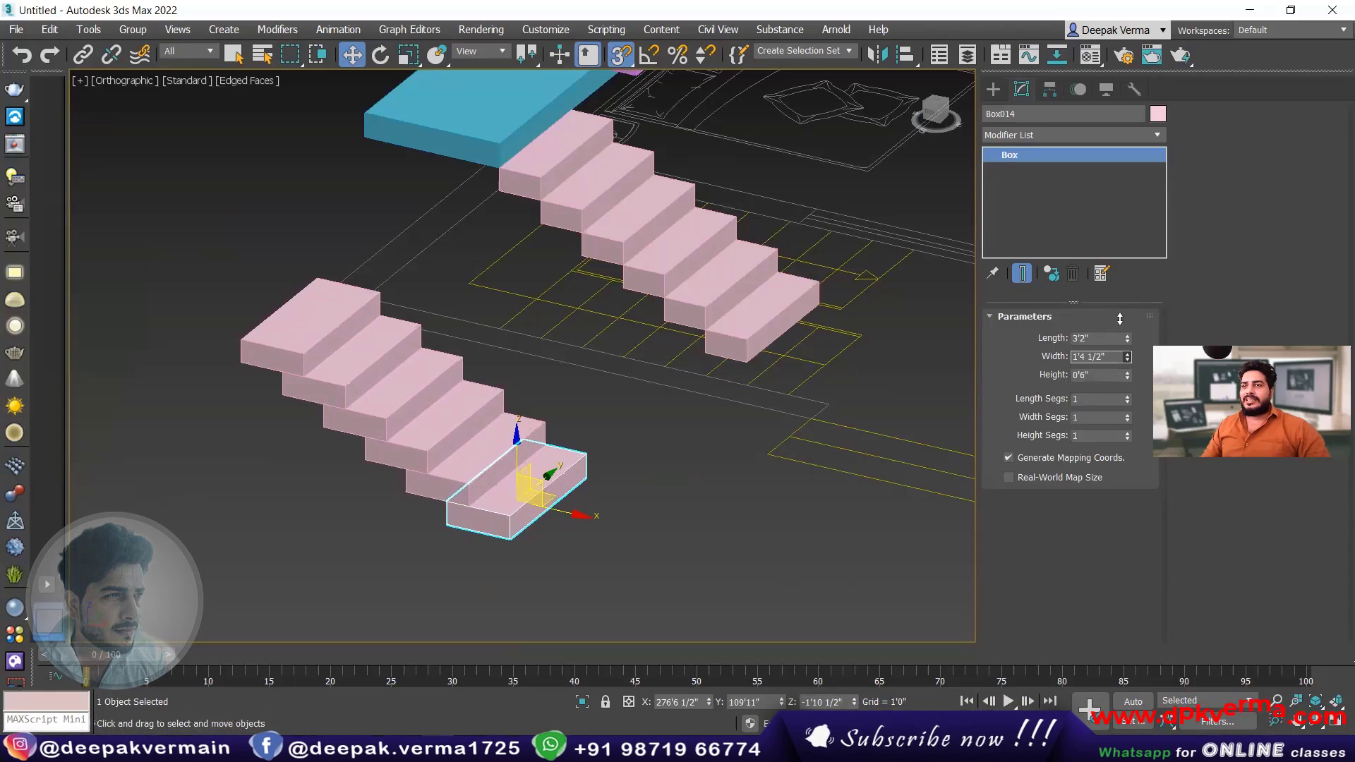
{"action": "left_click", "coordinate": [697, 535]}
{"action": "middle_click_drag", "start_coordinate": [697, 535], "coordinate": [566, 456], "text": "alt"}
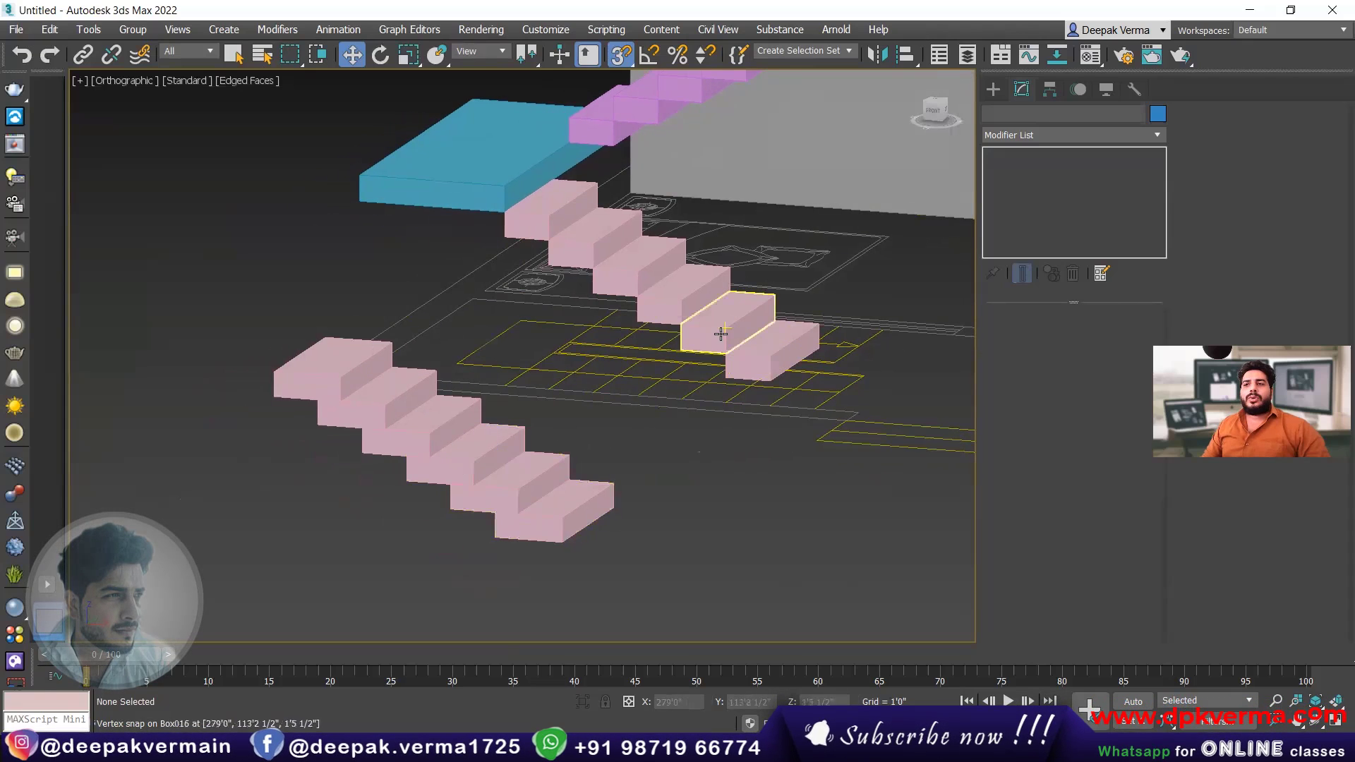
{"action": "middle_click_drag", "start_coordinate": [533, 442], "coordinate": [605, 428]}
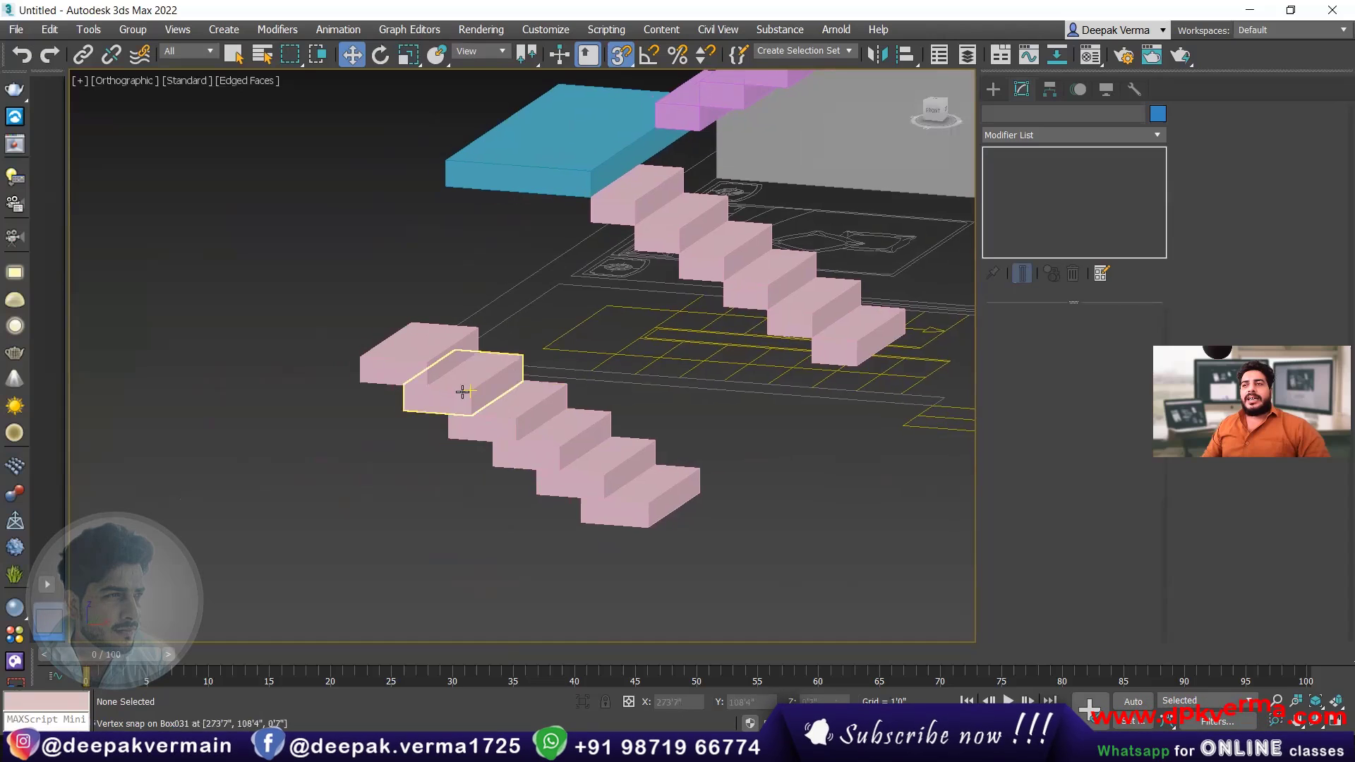
{"action": "middle_click_drag", "start_coordinate": [452, 386], "coordinate": [463, 387]}
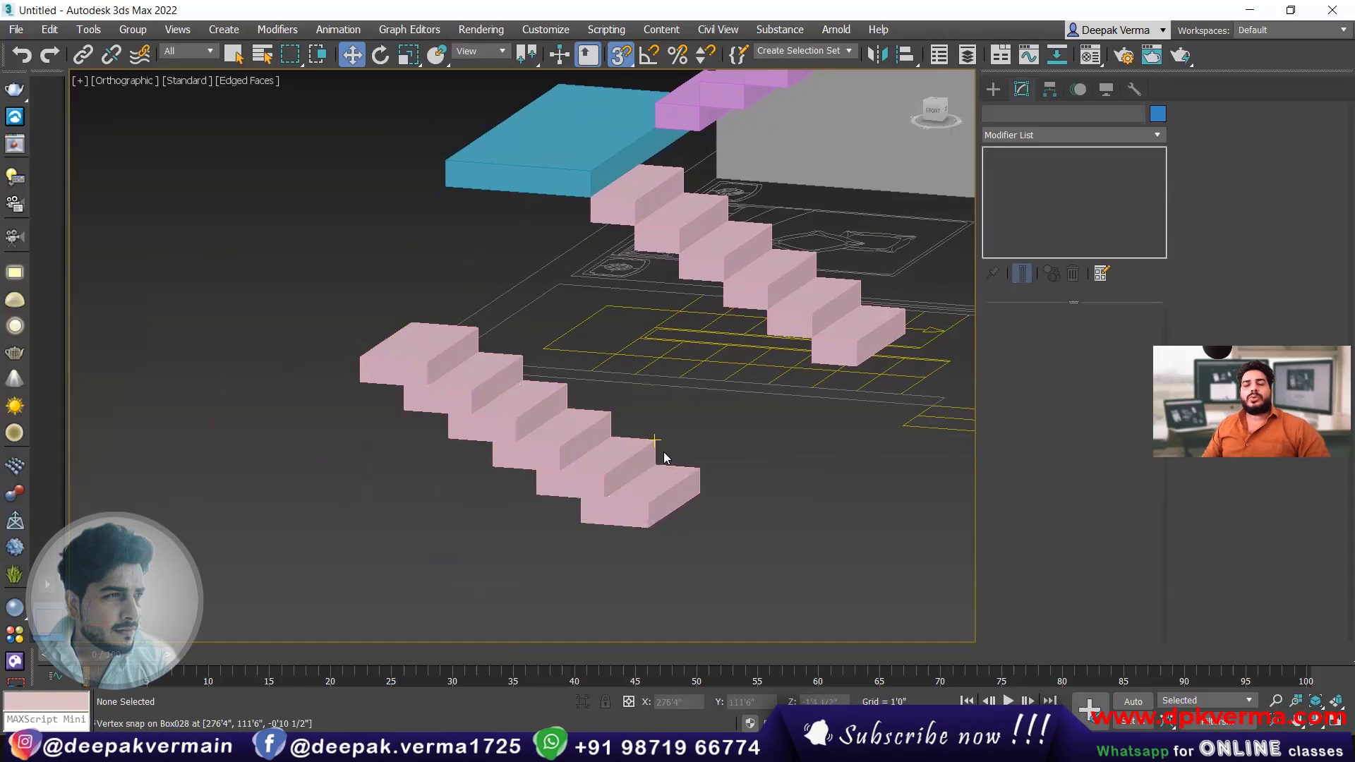
- Unhide all hidden walls and view the whole house with the staircase
{"action": "scroll", "coordinate": [663, 452], "scroll_direction": "down", "scroll_amount": 10}
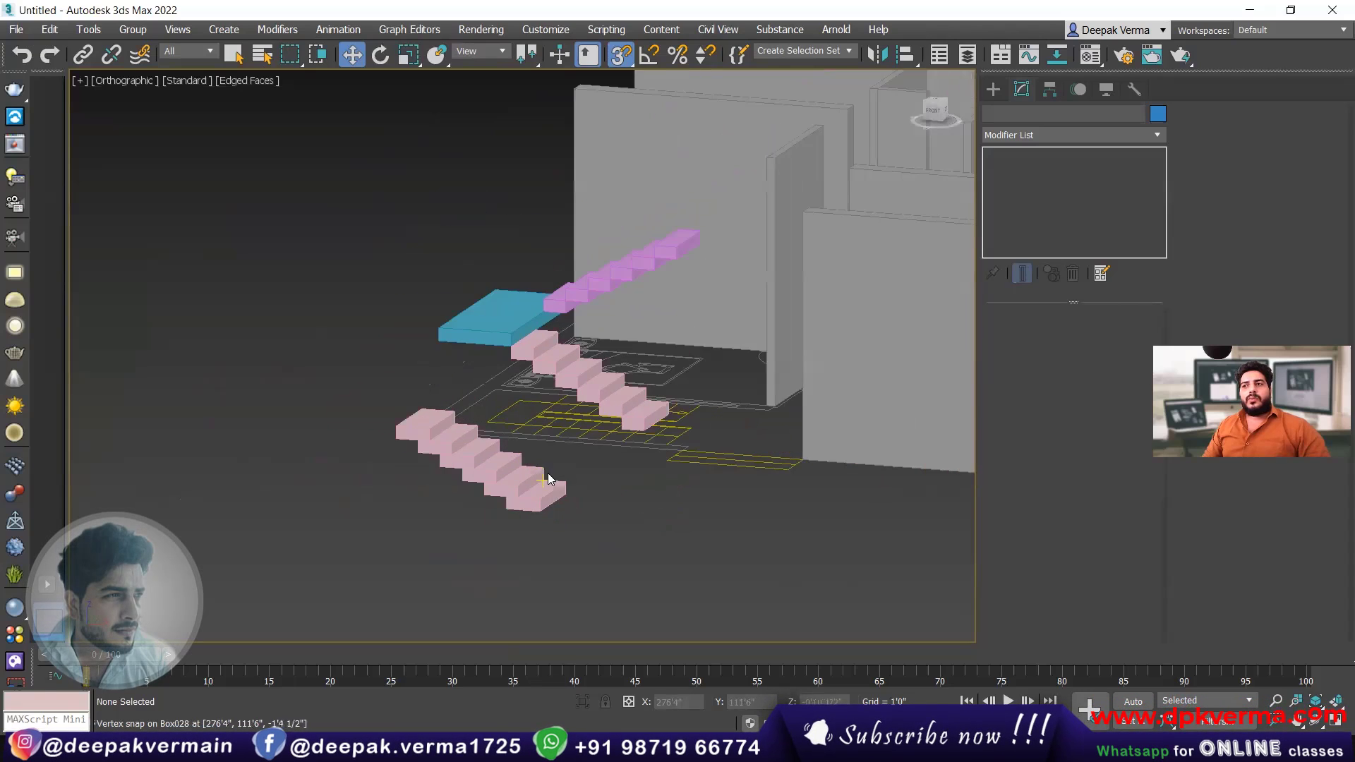
{"action": "middle_click_drag", "start_coordinate": [498, 319], "coordinate": [493, 266], "text": "alt"}
{"action": "right_click", "coordinate": [523, 185]}
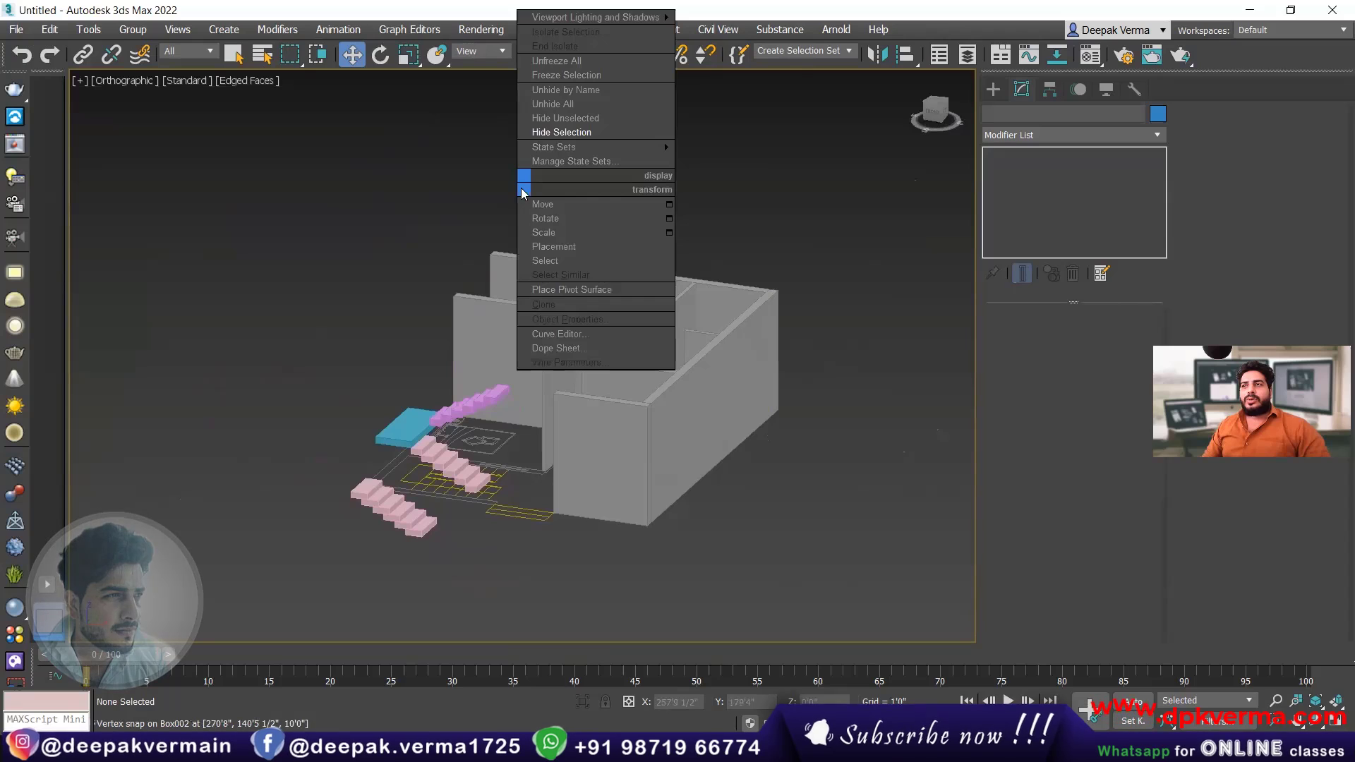
{"action": "left_click", "coordinate": [566, 104]}
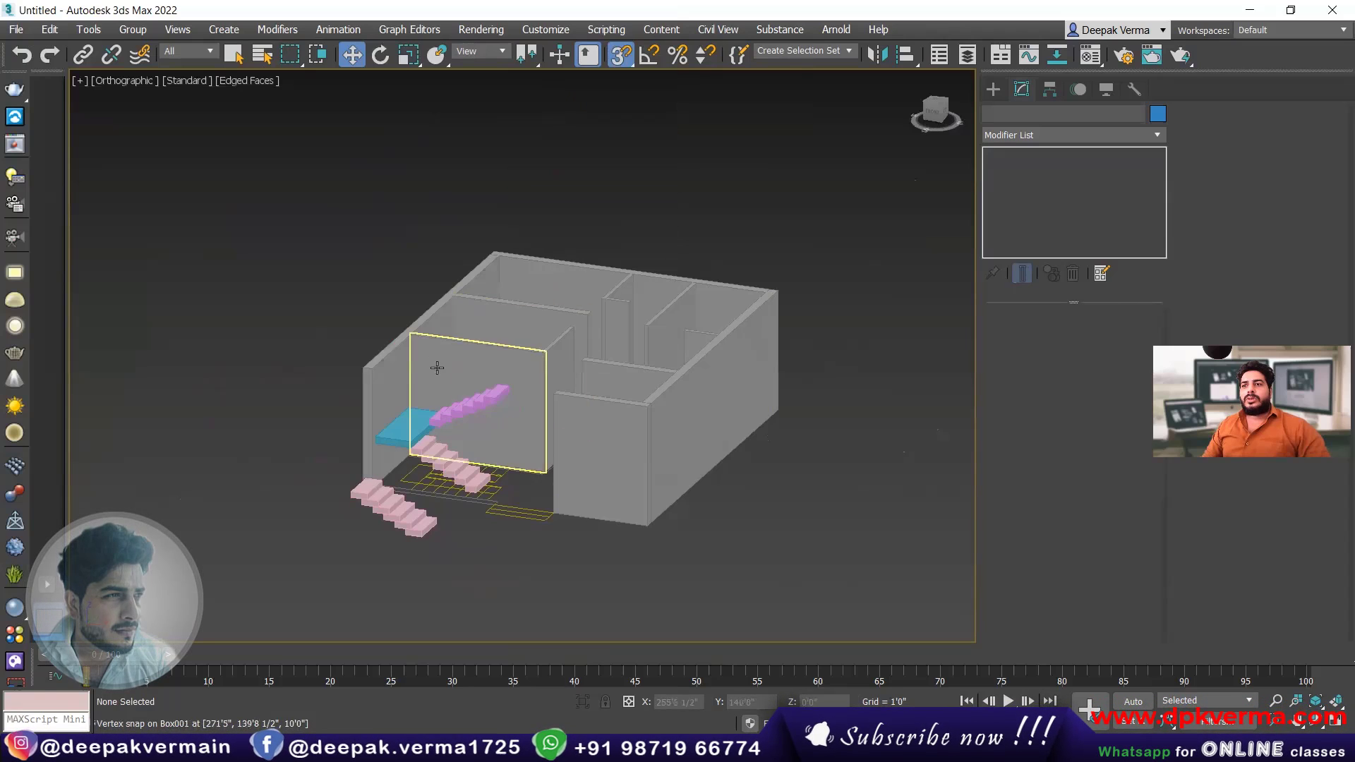
{"action": "middle_click_drag", "start_coordinate": [439, 363], "coordinate": [447, 417], "text": "alt"}
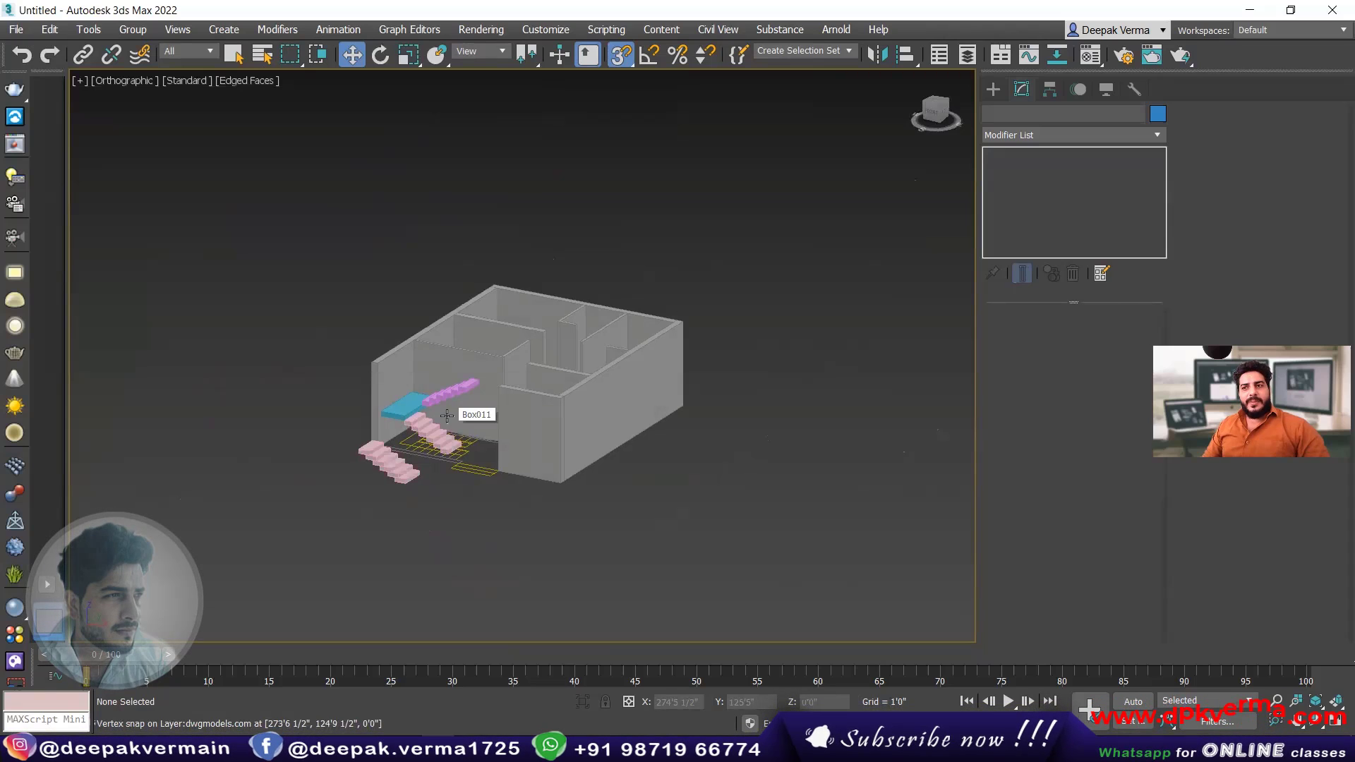
{"action": "scroll", "coordinate": [447, 416], "scroll_direction": "down", "scroll_amount": 2}
{"action": "middle_click_drag", "start_coordinate": [580, 407], "coordinate": [562, 363]}
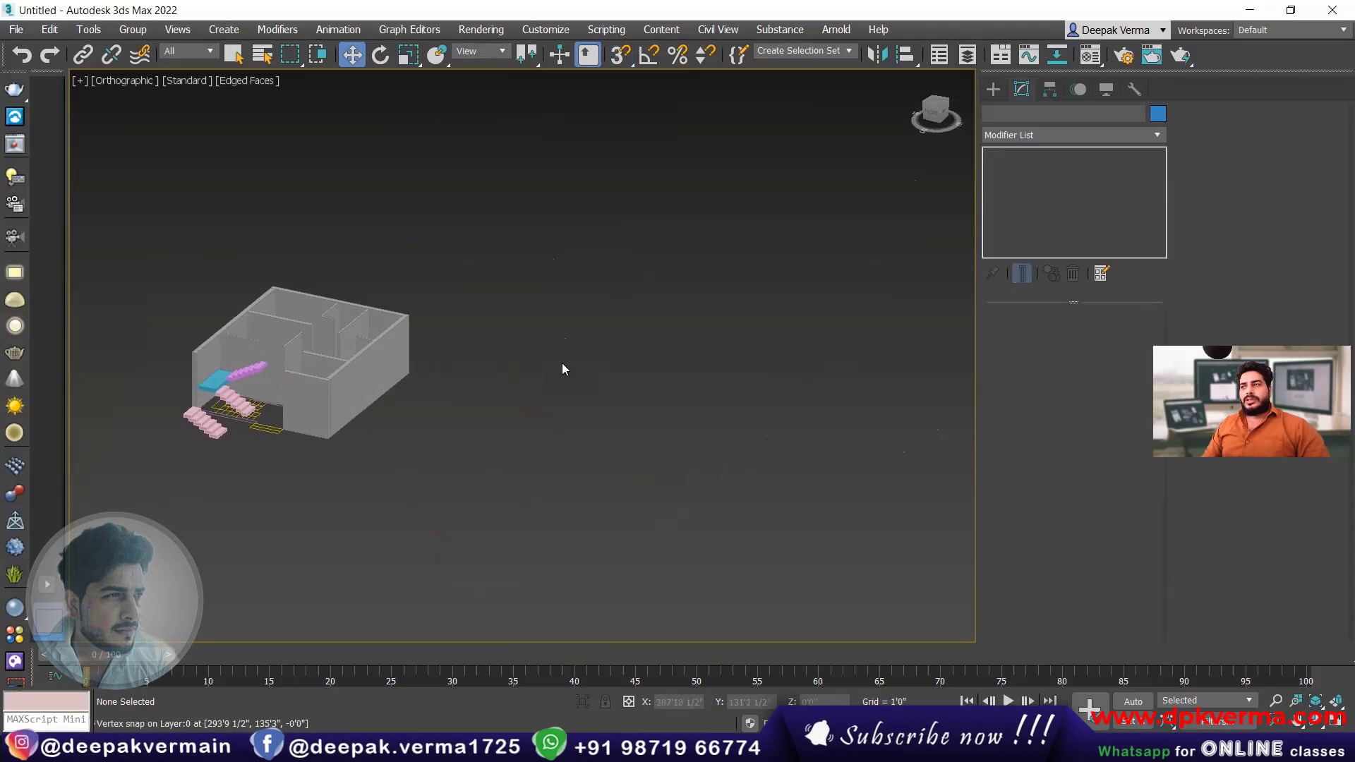
- Create a straight stair in the empty area beside the house, about 34'5" long, 8'4" wide and 15'8 1/2" high
{"action": "left_click", "coordinate": [994, 90]}
{"action": "left_click", "coordinate": [1010, 134]}
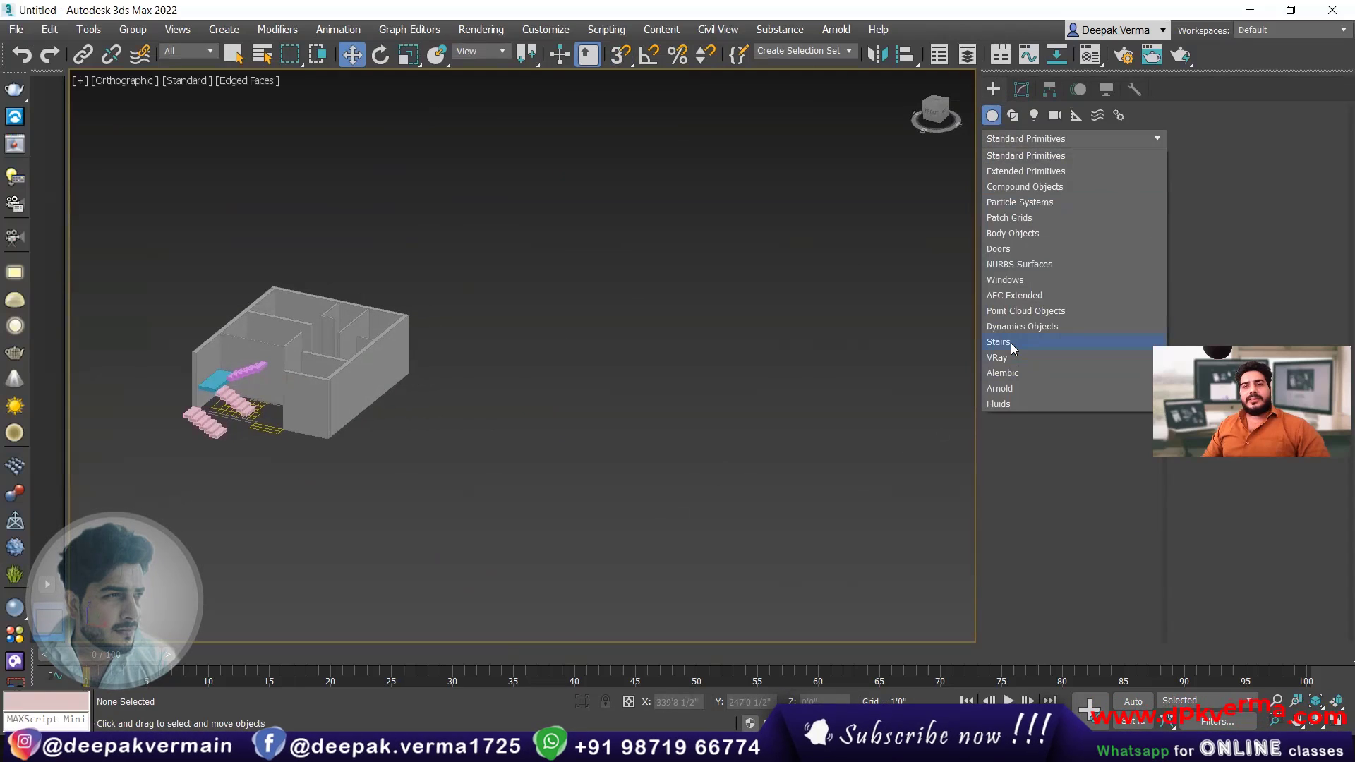
{"action": "left_click", "coordinate": [1010, 343]}
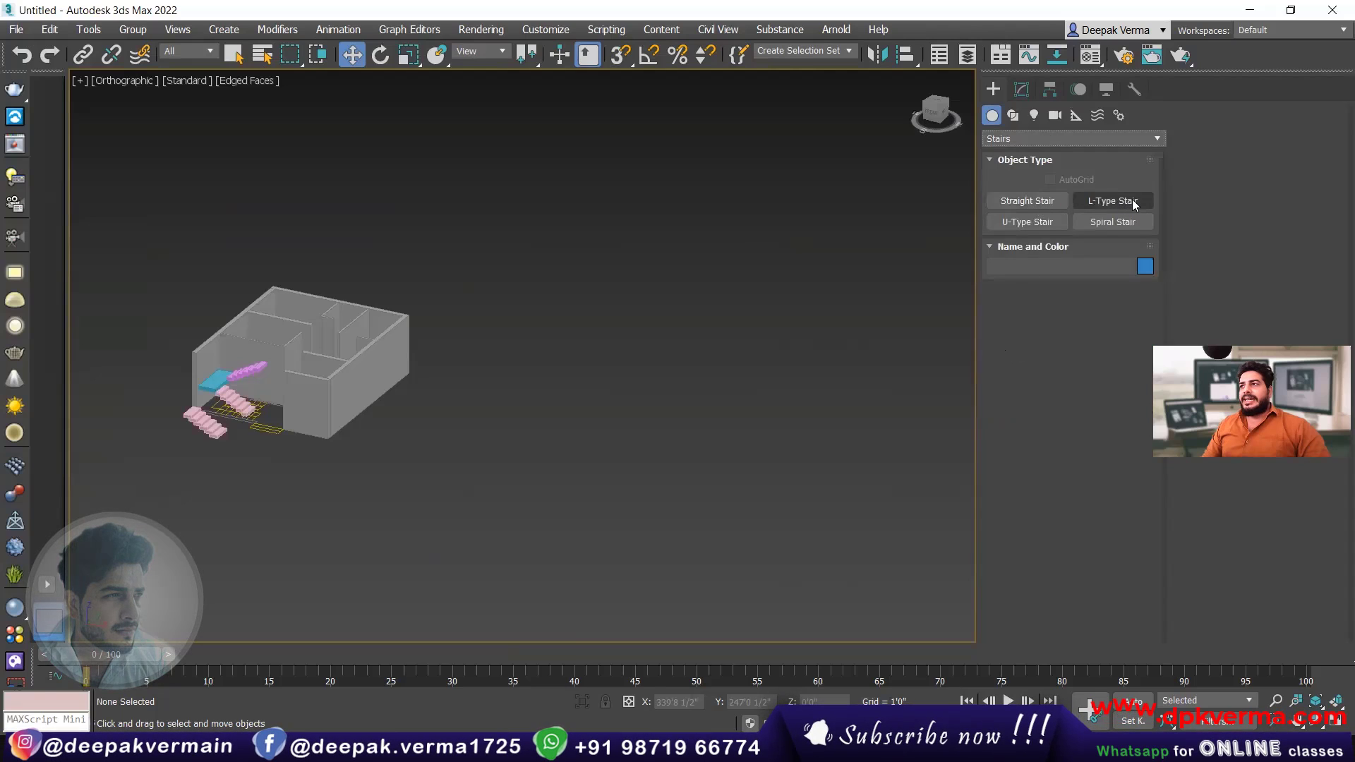
{"action": "left_click", "coordinate": [1035, 205]}
{"action": "middle_click_drag", "start_coordinate": [525, 476], "coordinate": [488, 486]}
{"action": "middle_click_drag", "start_coordinate": [489, 486], "coordinate": [450, 481], "text": "alt"}
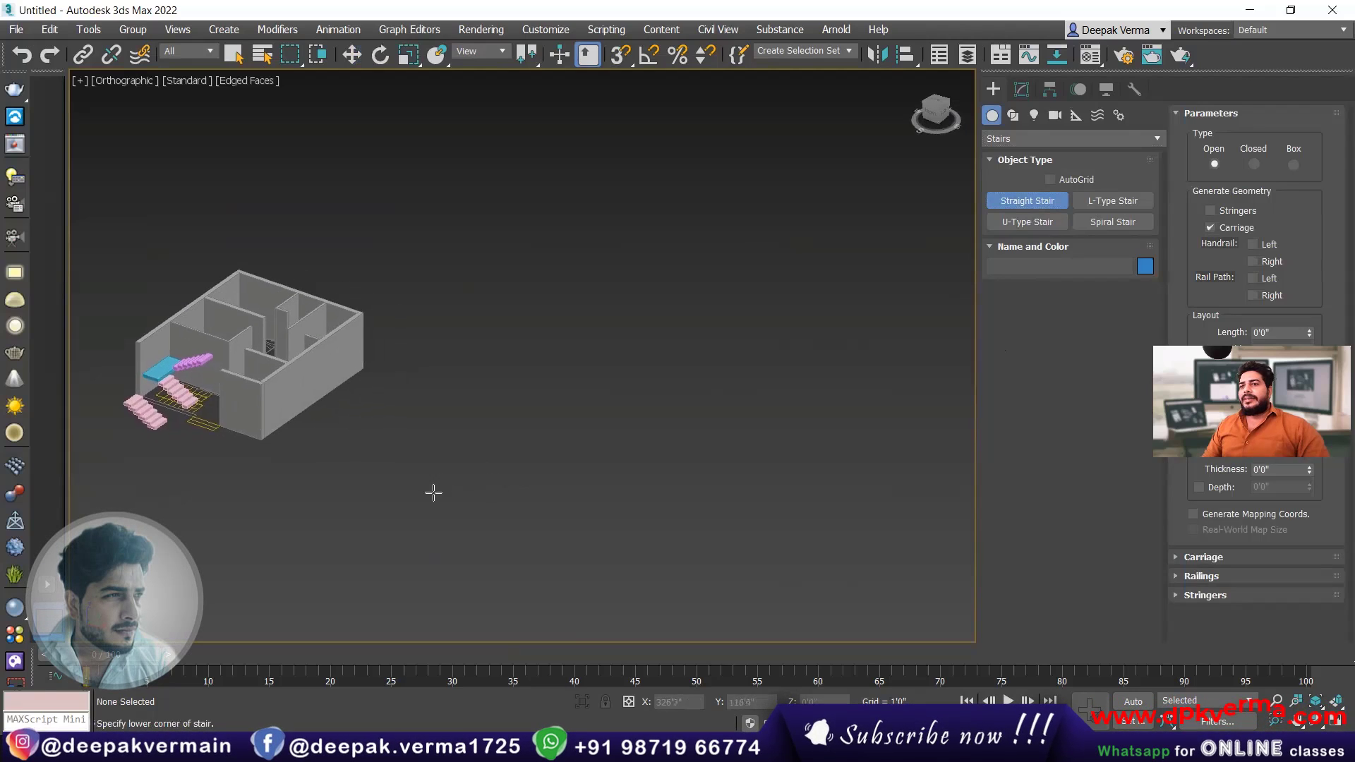
{"action": "left_click_drag", "start_coordinate": [400, 482], "coordinate": [503, 391]}
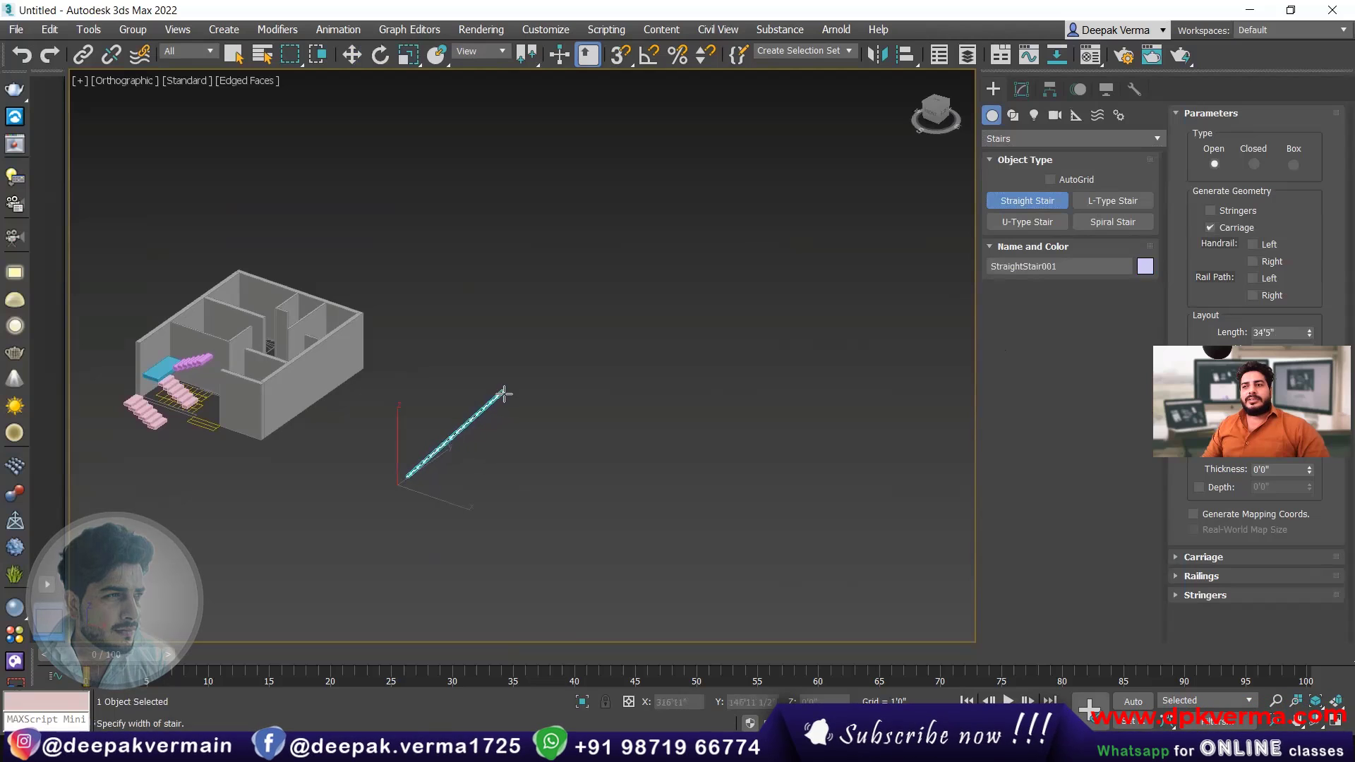
{"action": "left_click", "coordinate": [539, 413]}
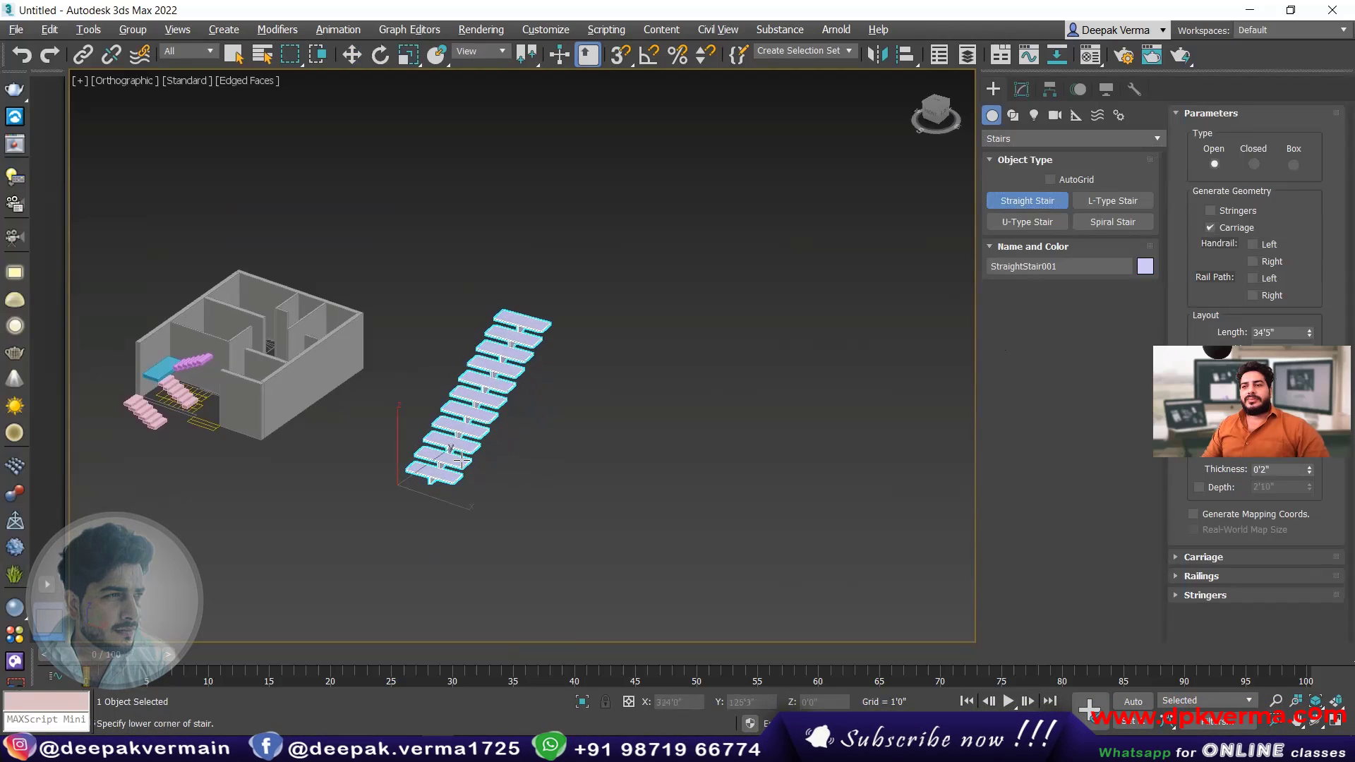
{"action": "middle_click_drag", "start_coordinate": [461, 460], "coordinate": [423, 447], "text": "alt"}
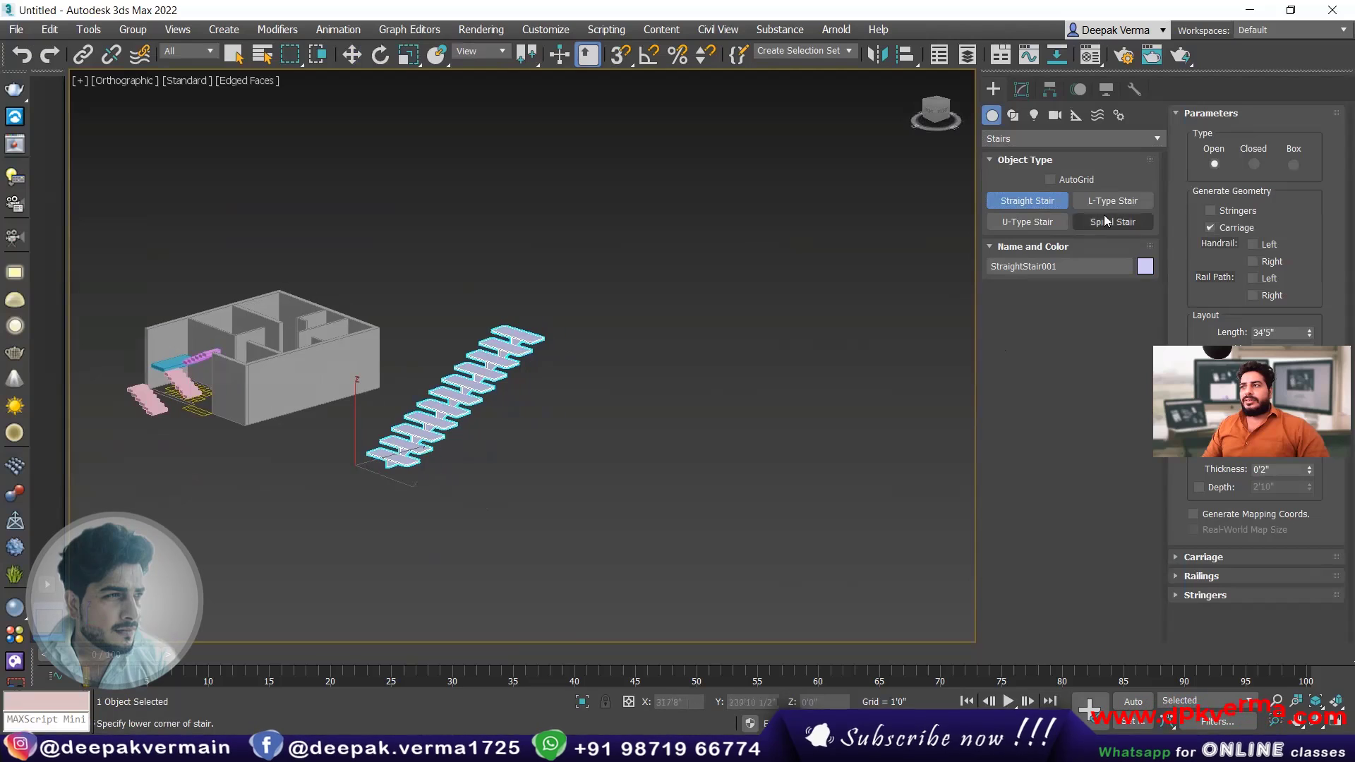
- Create an L-type stair beside the straight stair, with a first segment about 28'0" long
{"action": "left_click", "coordinate": [1114, 201]}
{"action": "left_click_drag", "start_coordinate": [512, 499], "coordinate": [648, 455]}
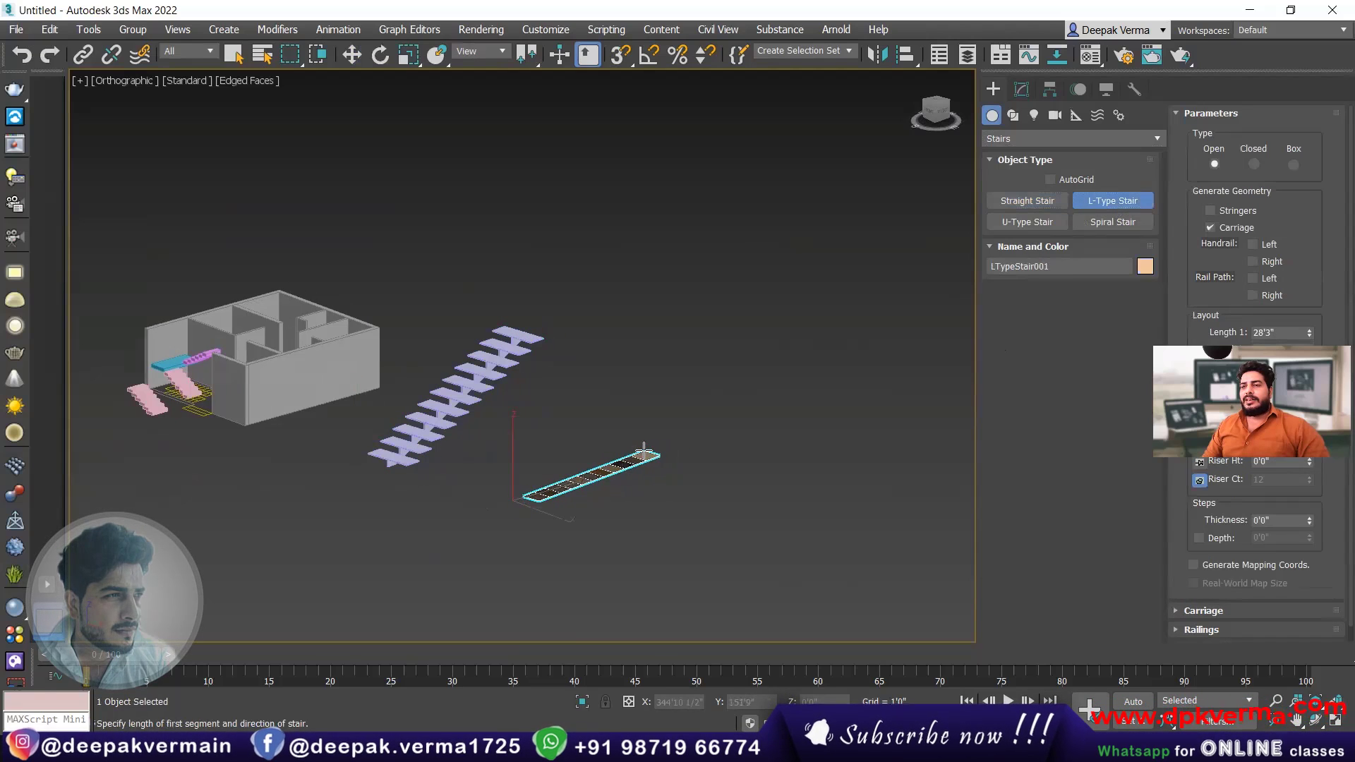
{"action": "left_click", "coordinate": [709, 494]}
{"action": "left_click", "coordinate": [658, 436]}
{"action": "middle_click_drag", "start_coordinate": [658, 436], "coordinate": [529, 400]}
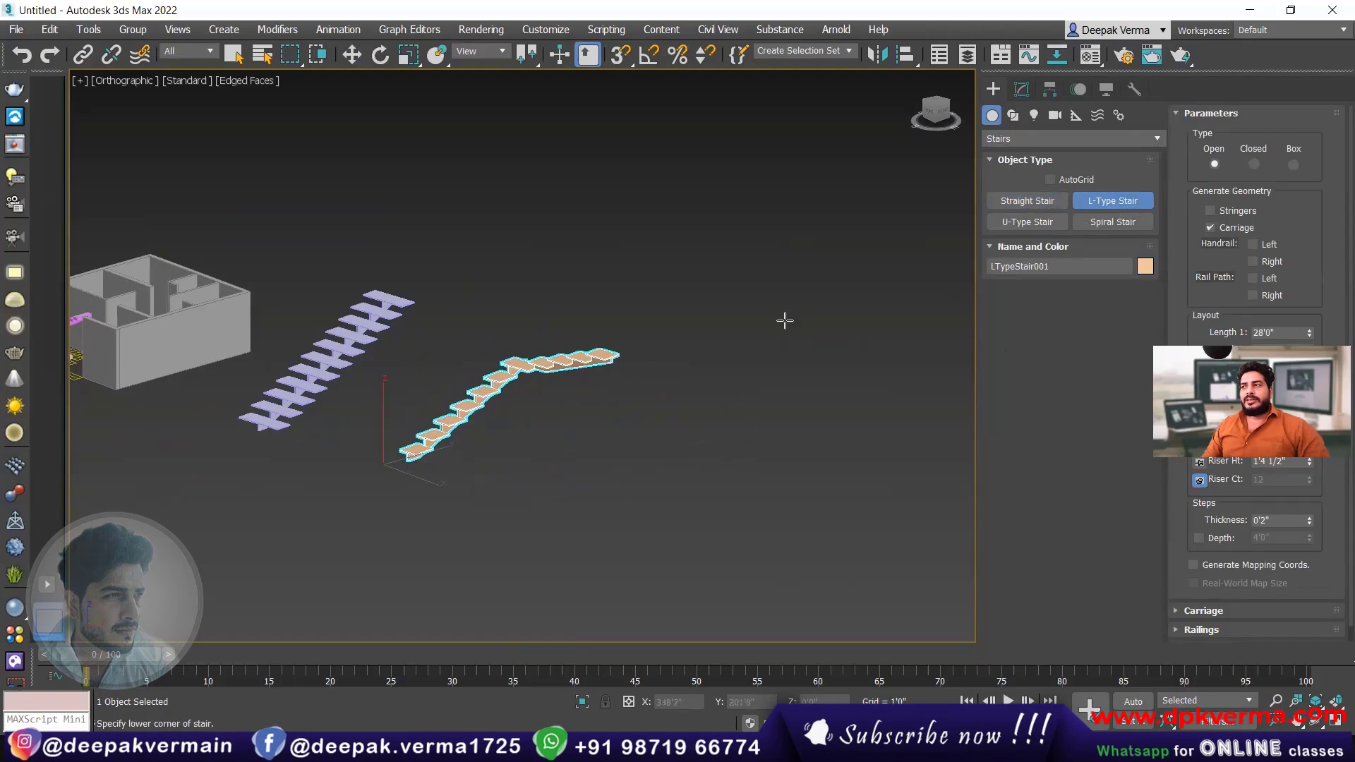
- Create a U-type stair in the open space beyond the L-type stair, using the right-hand layout
{"action": "left_click", "coordinate": [1025, 227]}
{"action": "left_click_drag", "start_coordinate": [541, 513], "coordinate": [702, 443]}
{"action": "left_click", "coordinate": [780, 499]}
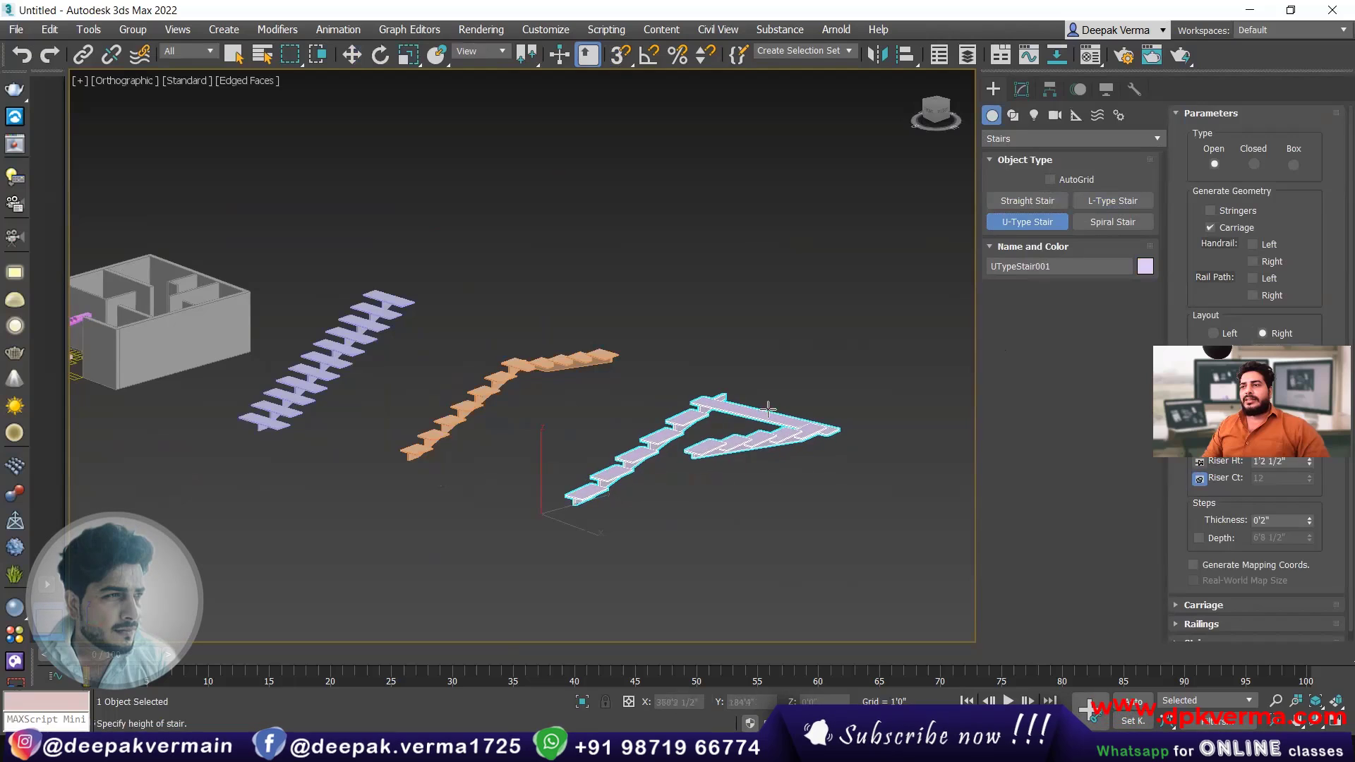
{"action": "left_click", "coordinate": [769, 408]}
{"action": "middle_click_drag", "start_coordinate": [750, 438], "coordinate": [547, 398]}
- Create a small spiral stair in the open space in front of the U-type stair
{"action": "left_click", "coordinate": [1124, 226]}
{"action": "left_click_drag", "start_coordinate": [636, 539], "coordinate": [702, 537]}
{"action": "left_click", "coordinate": [683, 432]}
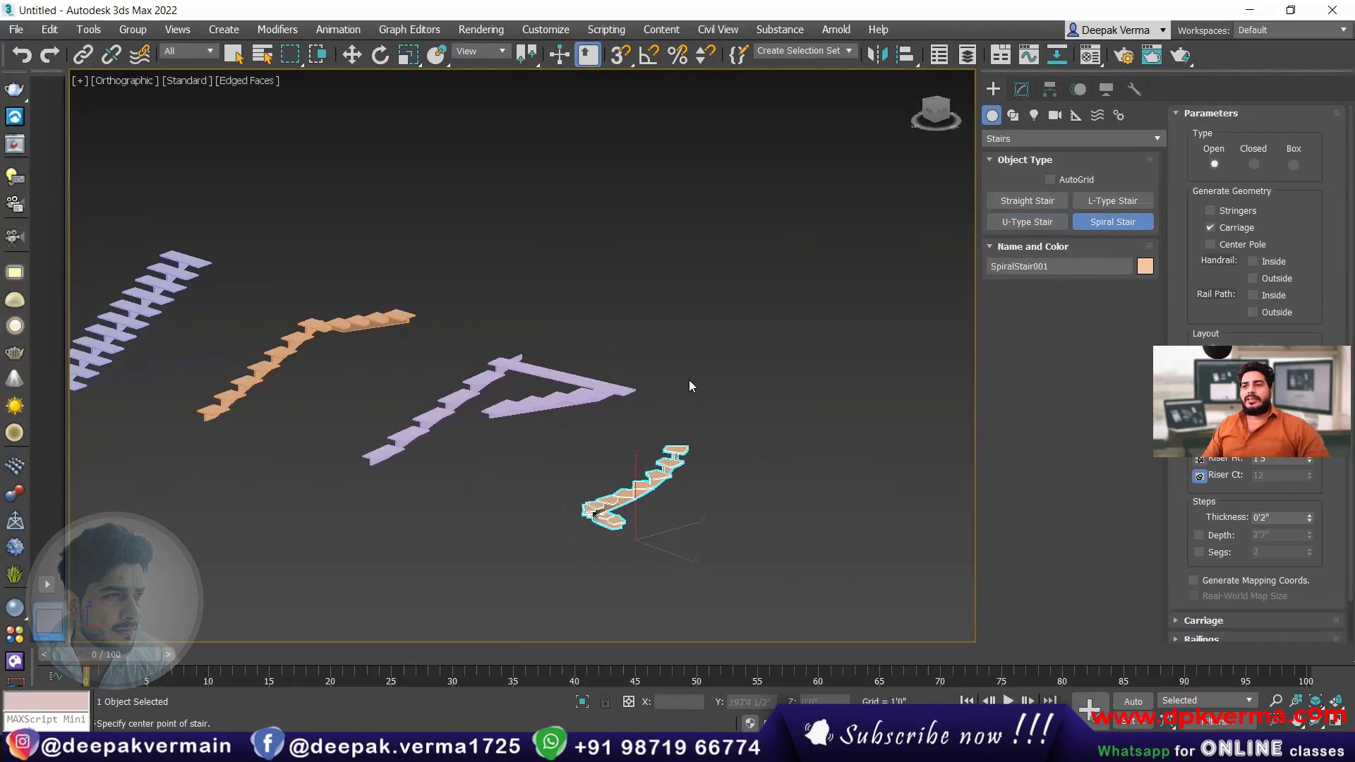
{"action": "key", "text": "w"}
- Select the straight stair and set its type to Closed, also trying the Box type for comparison
{"action": "middle_click_drag", "start_coordinate": [585, 437], "coordinate": [468, 516], "text": "alt"}
{"action": "scroll", "coordinate": [453, 409], "scroll_direction": "up", "scroll_amount": 5}
{"action": "left_click", "coordinate": [453, 409]}
{"action": "middle_click_drag", "start_coordinate": [453, 409], "coordinate": [393, 453]}
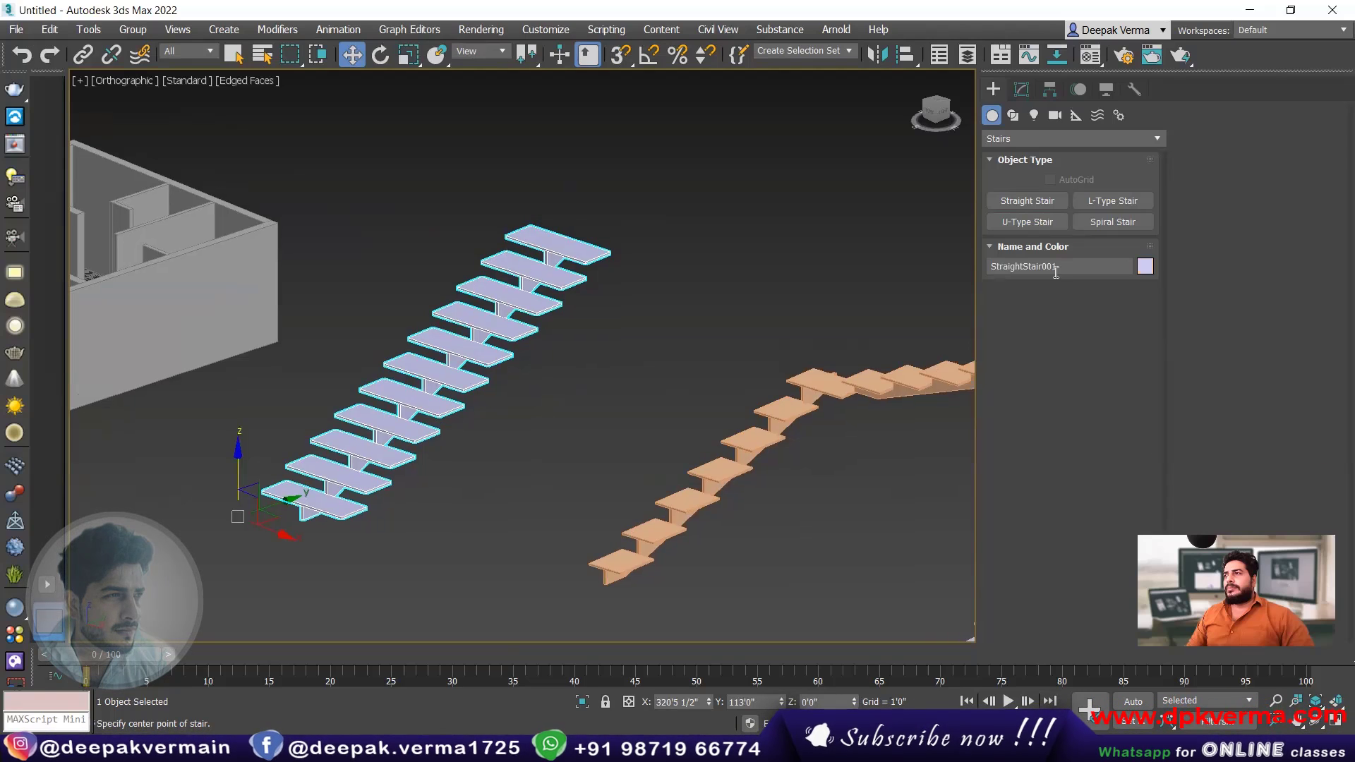
{"action": "left_click", "coordinate": [1021, 89]}
{"action": "left_click_drag", "start_coordinate": [1129, 436], "coordinate": [1117, 422]}
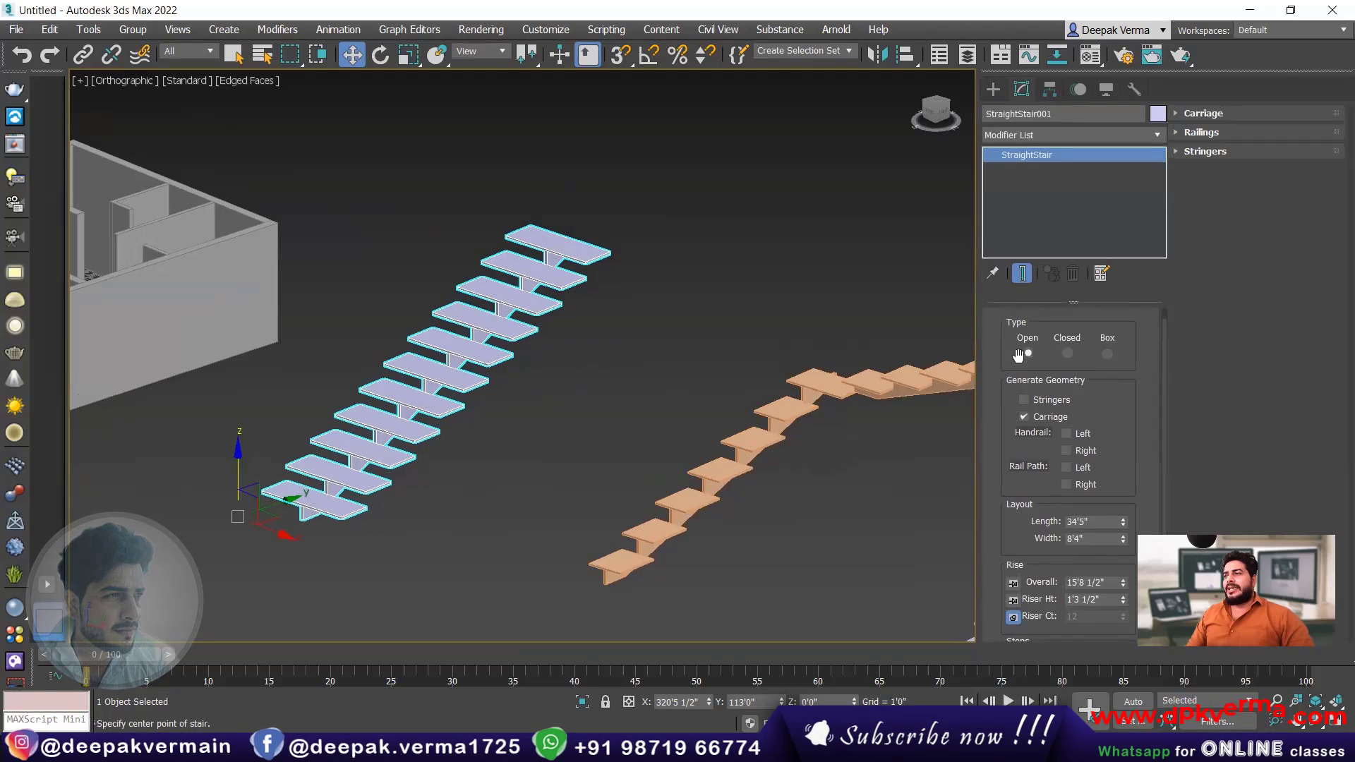
{"action": "left_click", "coordinate": [1070, 356]}
{"action": "scroll", "coordinate": [399, 458], "scroll_direction": "up", "scroll_amount": 3}
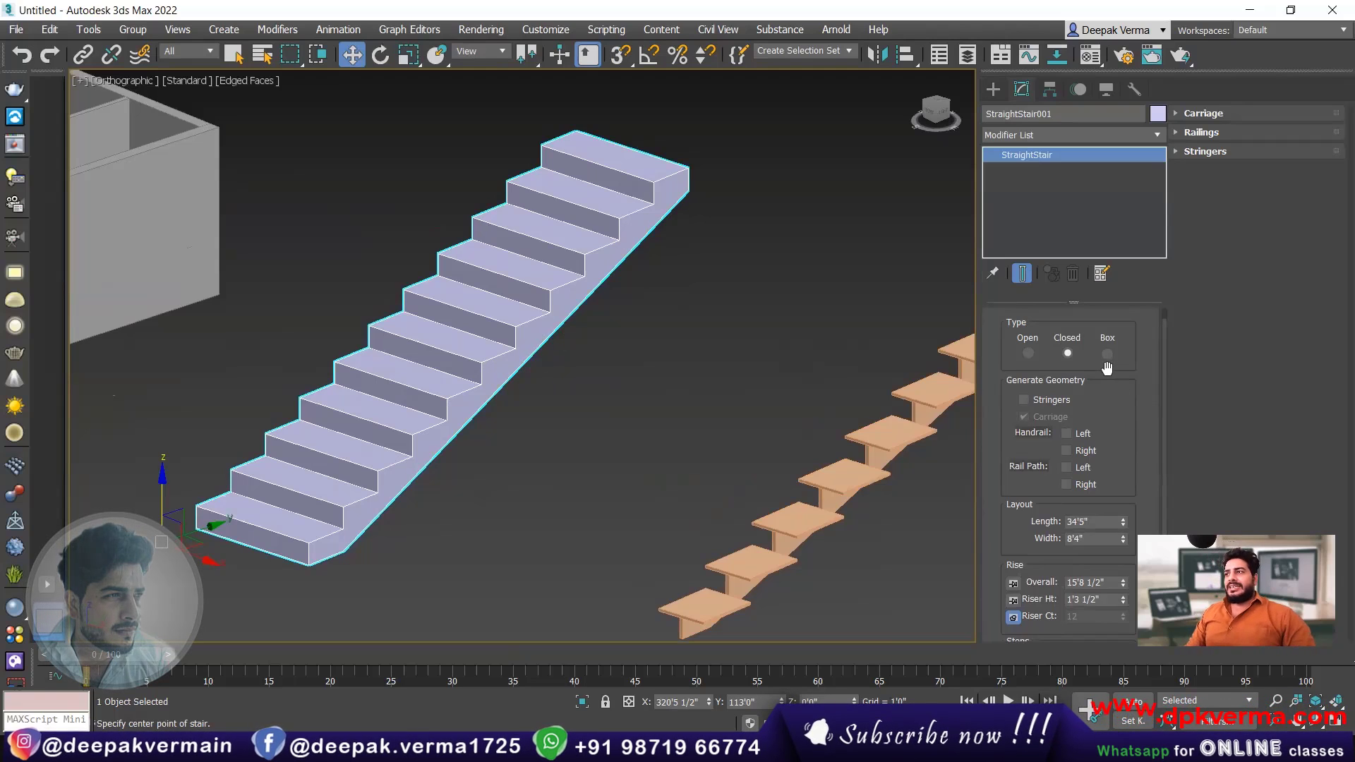
{"action": "left_click", "coordinate": [1106, 357]}
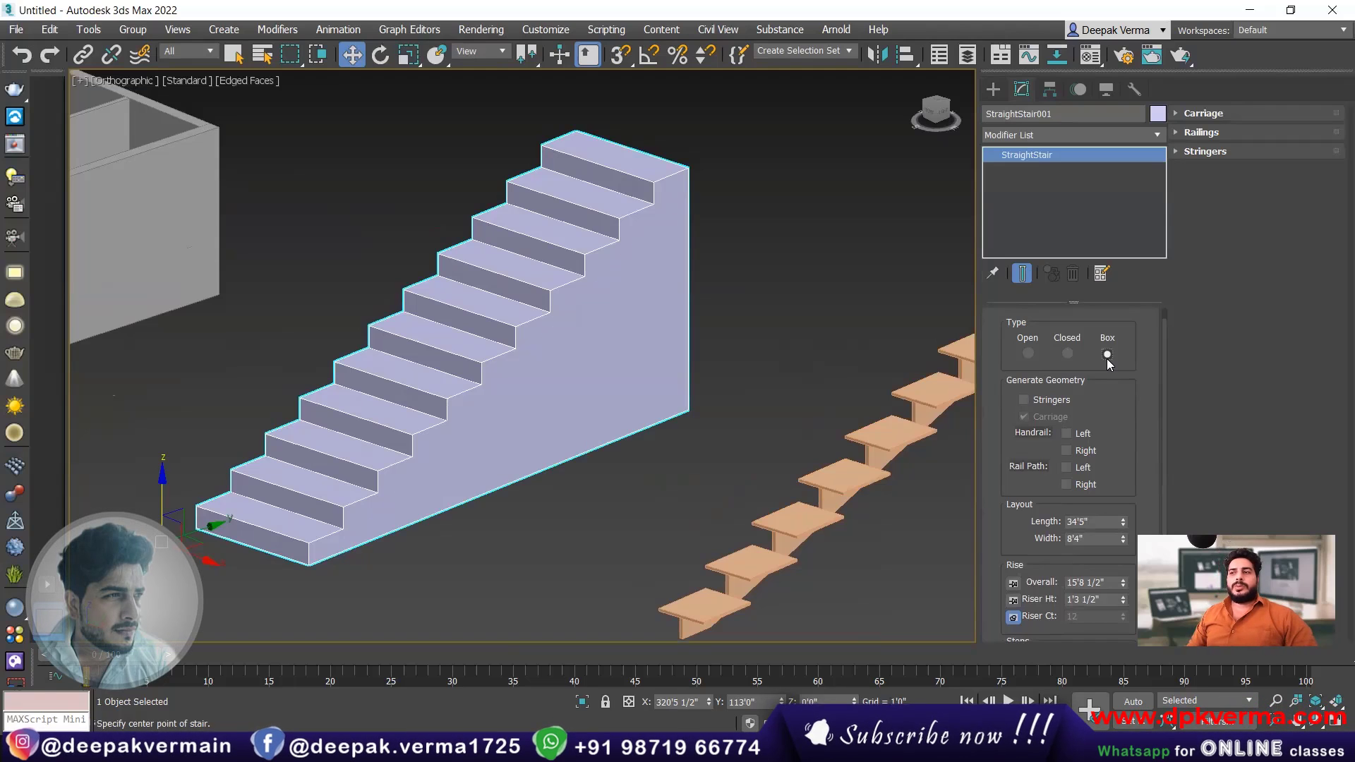
{"action": "left_click", "coordinate": [1070, 355]}
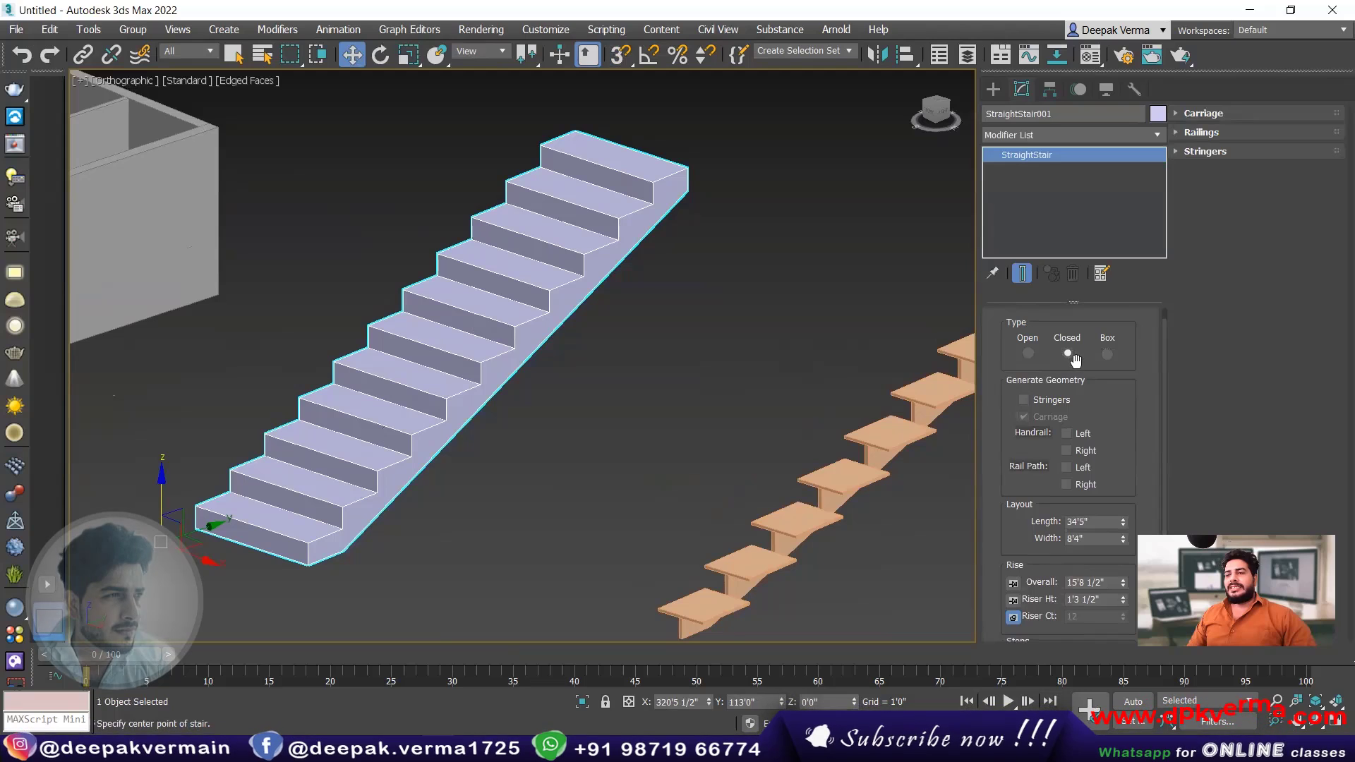
- Preview stringers on the closed straight stair and switch them off again
{"action": "scroll", "coordinate": [1109, 385], "scroll_direction": "down", "scroll_amount": 1}
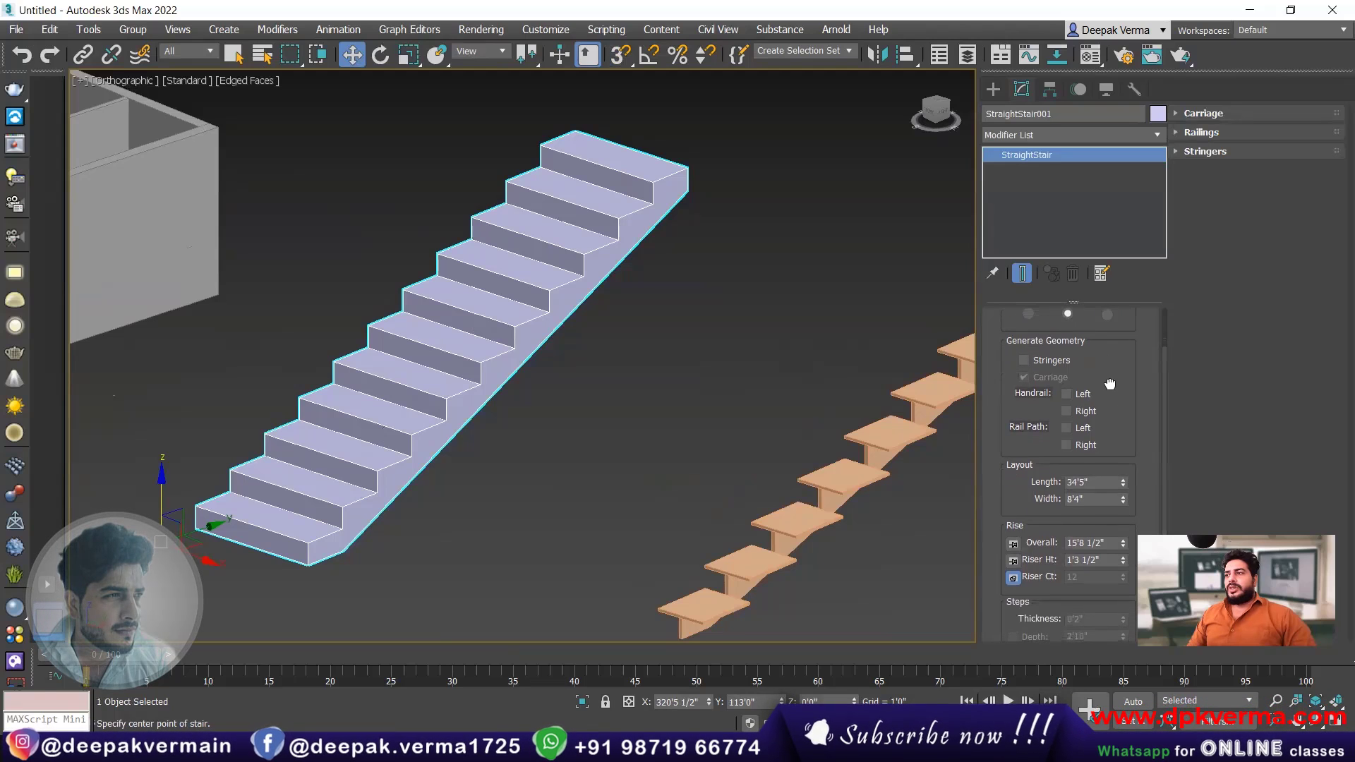
{"action": "left_click", "coordinate": [1053, 363]}
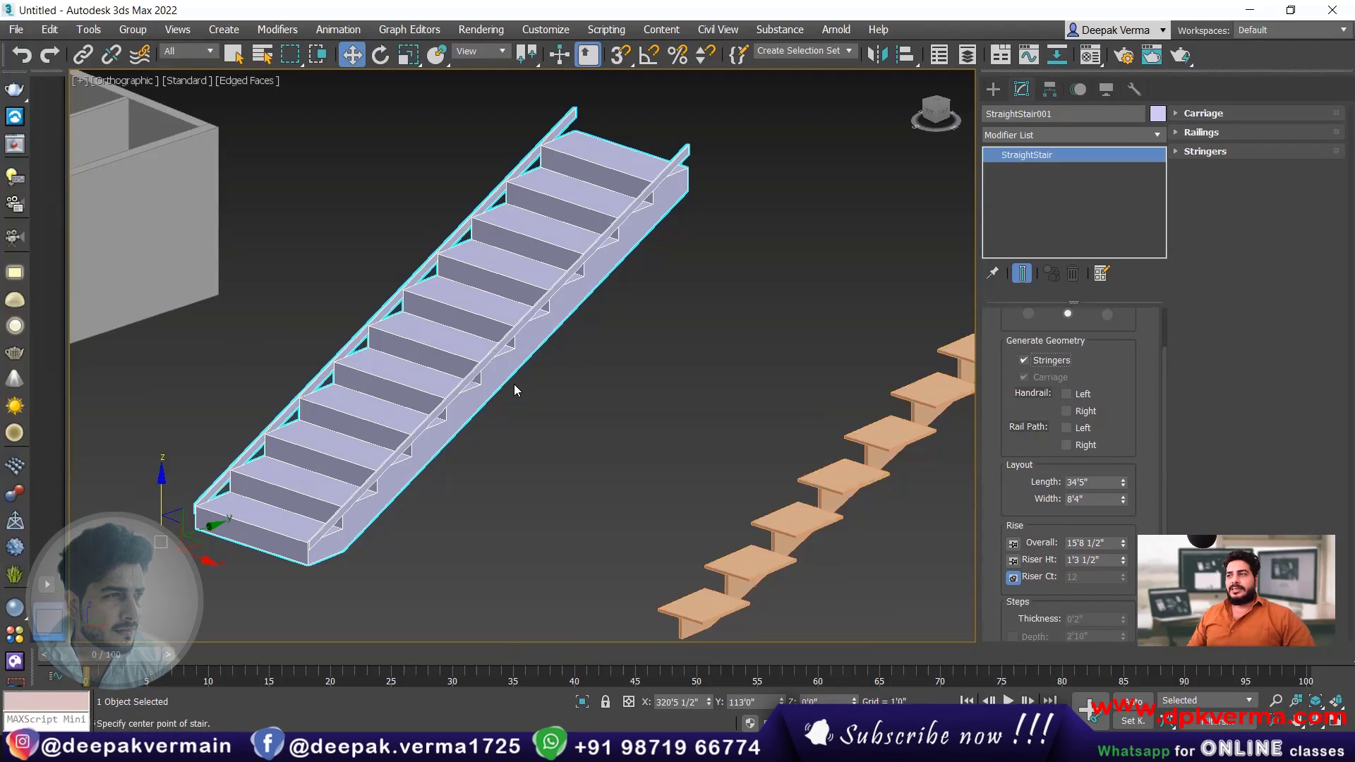
{"action": "left_click", "coordinate": [1052, 361]}
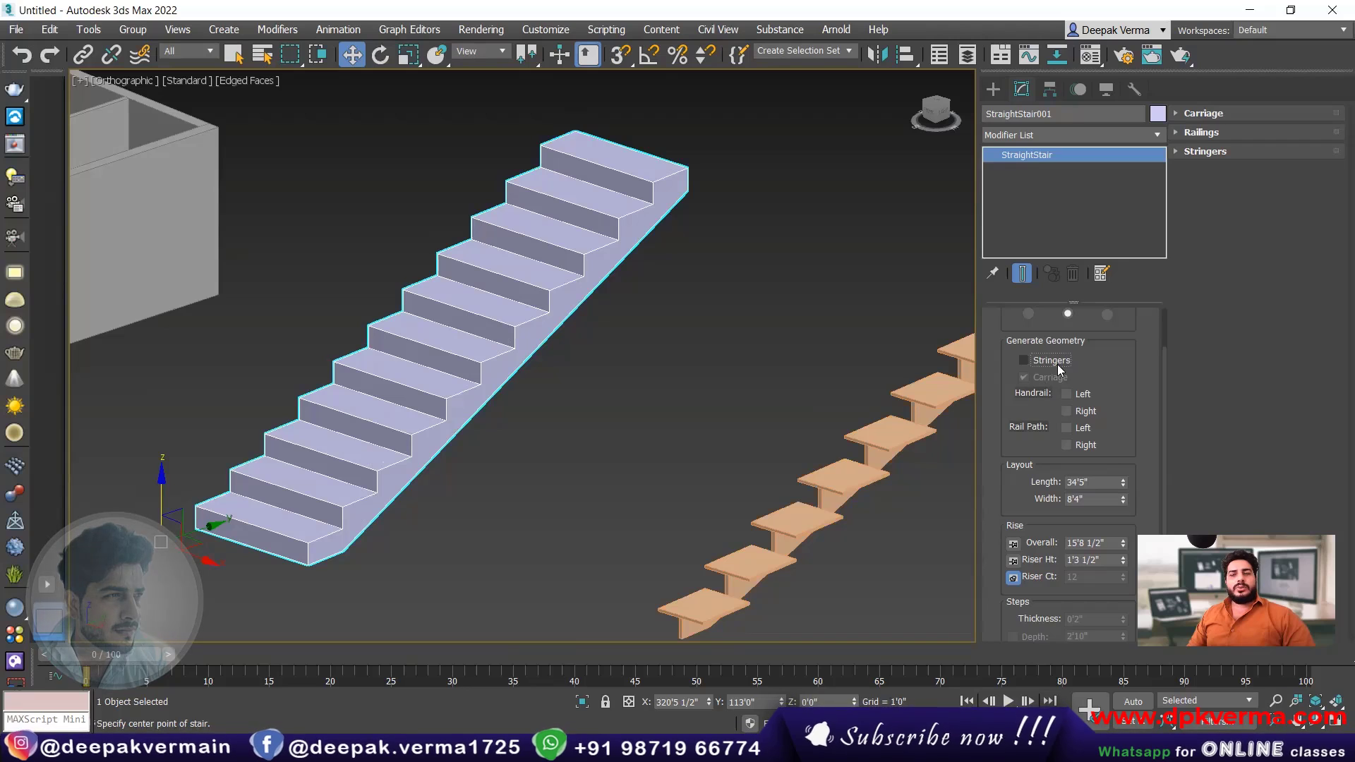
- Preview the left and right handrails and rail paths on the straight stair, switching each off again
{"action": "left_click", "coordinate": [1068, 395]}
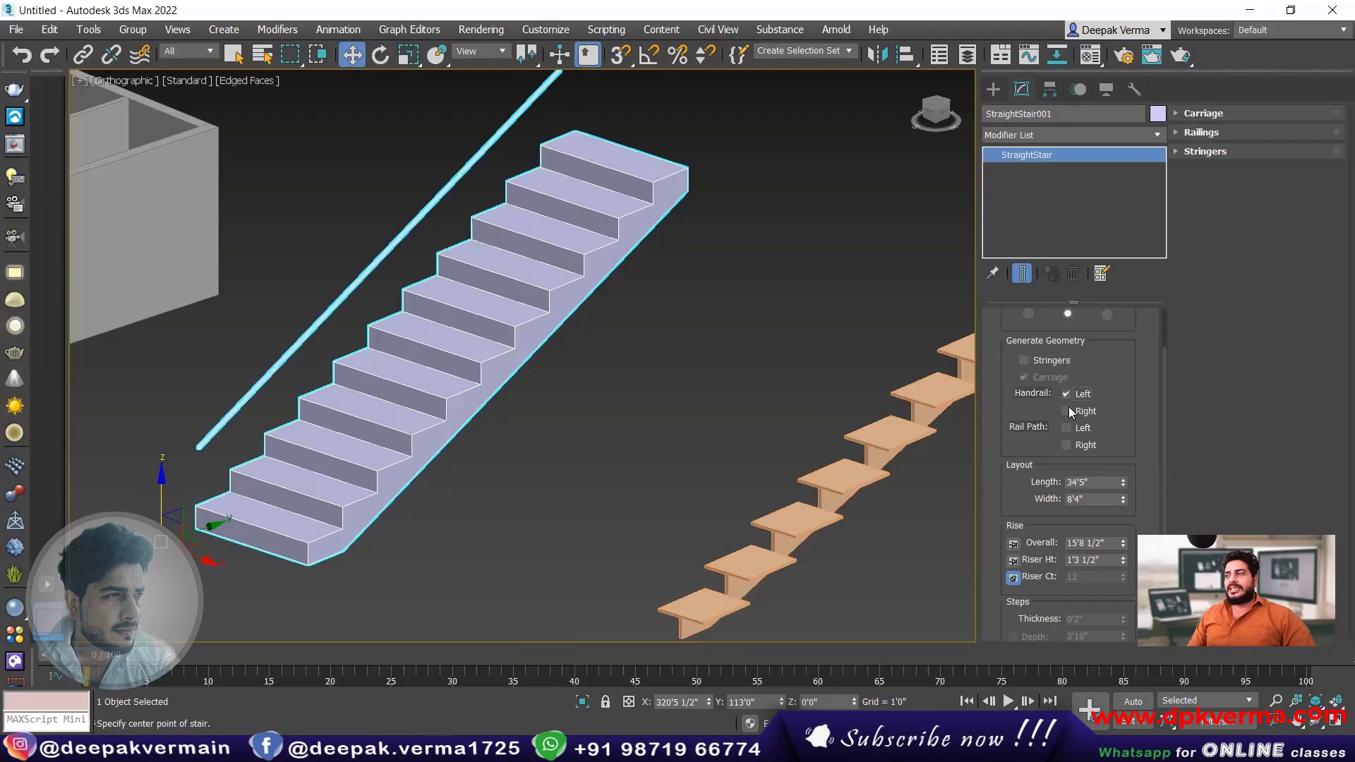
{"action": "left_click", "coordinate": [1069, 411]}
{"action": "left_click", "coordinate": [1068, 412]}
{"action": "left_click", "coordinate": [1066, 395]}
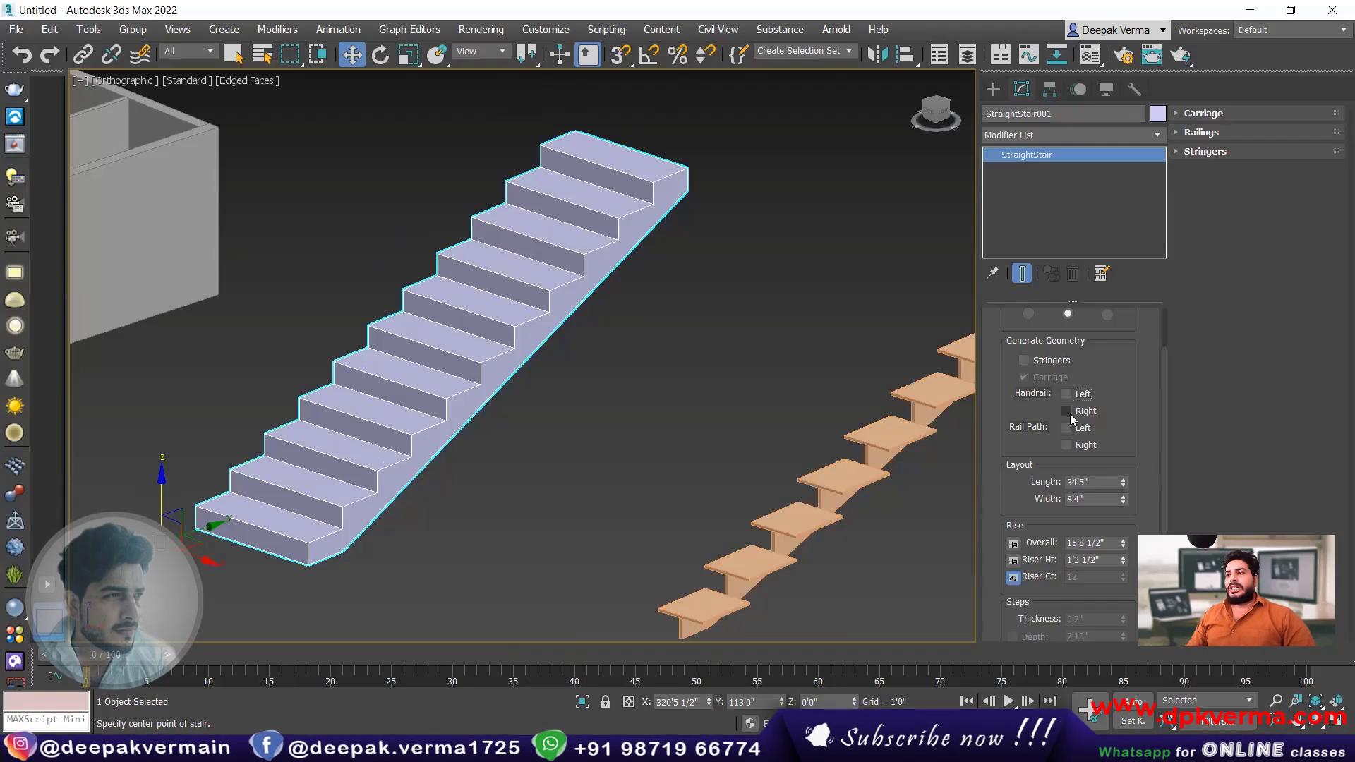
{"action": "left_click", "coordinate": [1067, 428]}
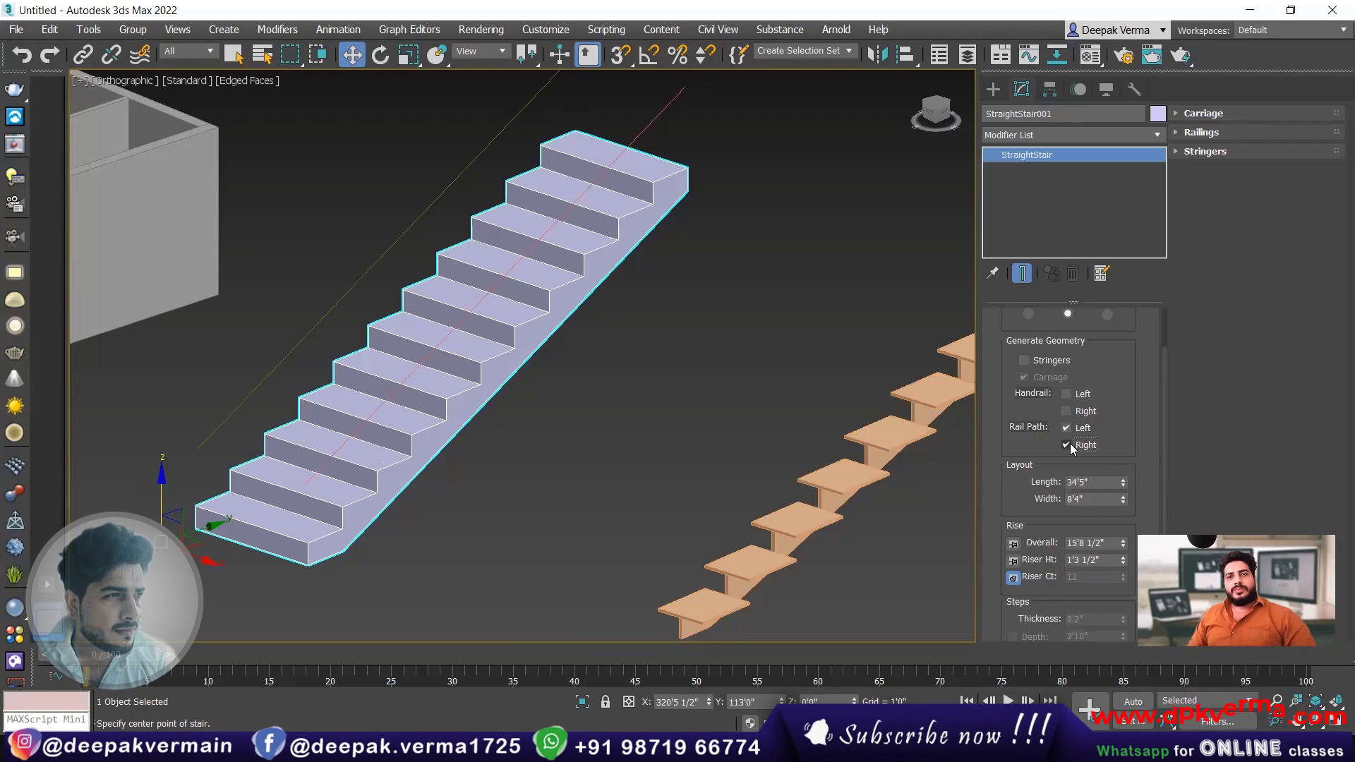
{"action": "left_click", "coordinate": [1065, 428]}
- Widen the straight stair to 11'4" and raise its overall rise to 20'4", keeping the riser count locked
{"action": "left_click_drag", "start_coordinate": [1020, 485], "coordinate": [1016, 438]}
{"action": "left_click_drag", "start_coordinate": [1123, 438], "coordinate": [1041, 400]}
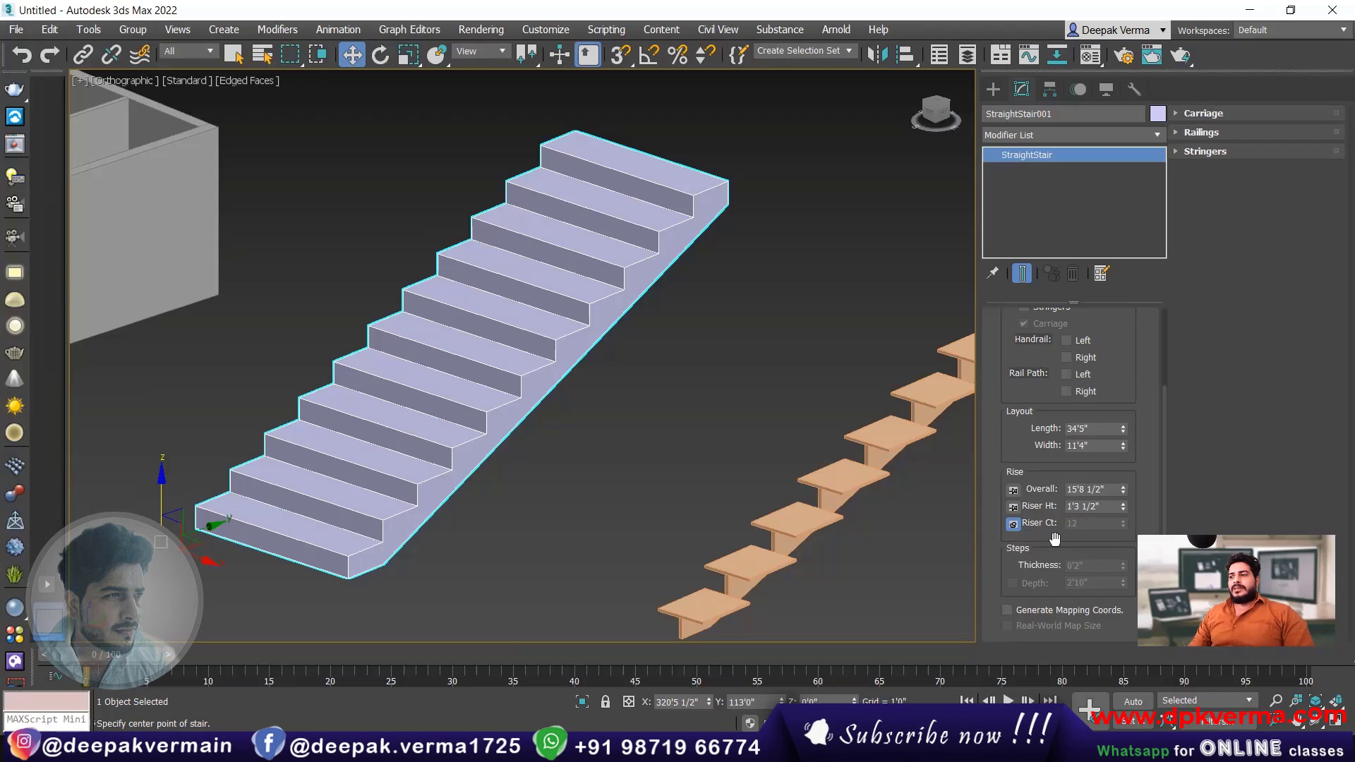
{"action": "mouse_move", "coordinate": [1122, 487]}
{"action": "left_mouse_down"}
{"action": "mouse_move", "coordinate": [1122, 409]}
{"action": "mouse_move", "coordinate": [1093, 506]}
{"action": "mouse_move", "coordinate": [1122, 490]}
{"action": "left_mouse_up"}
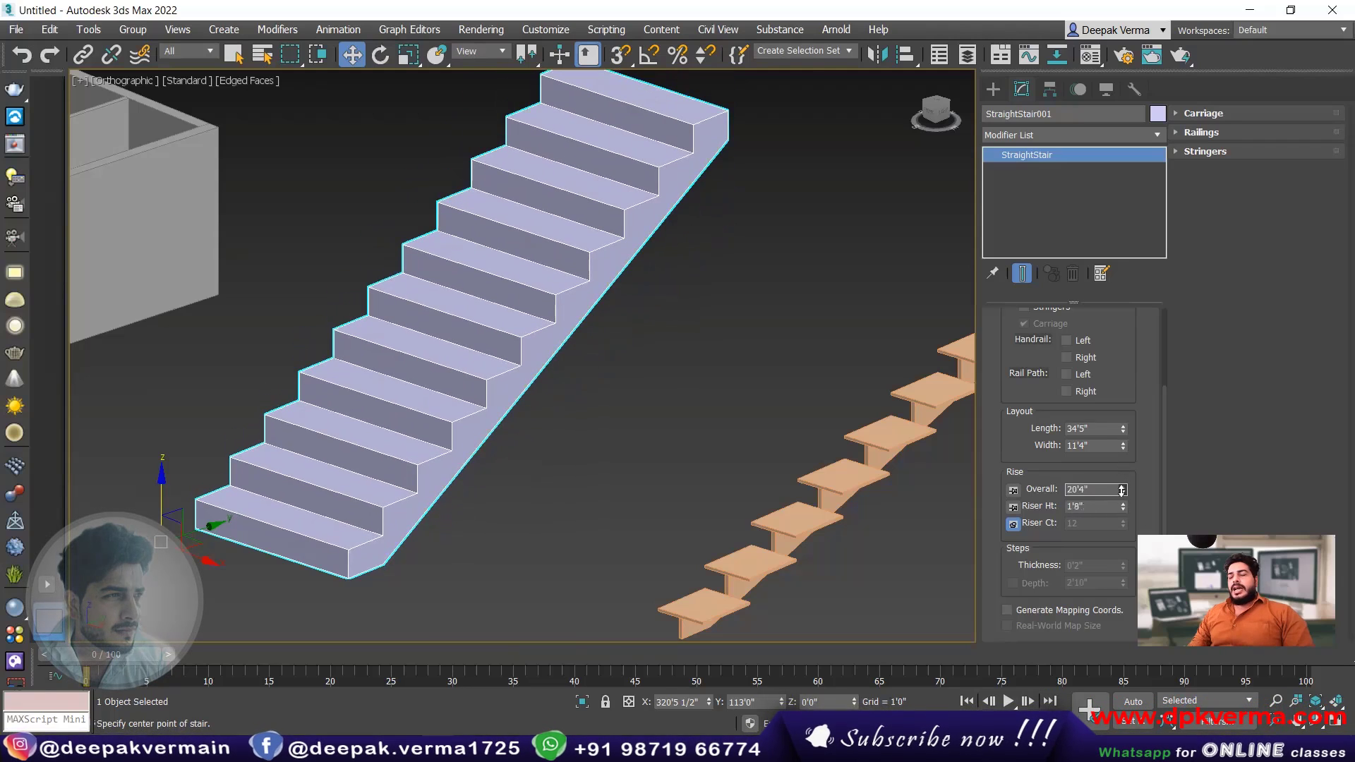
{"action": "left_click", "coordinate": [1014, 489]}
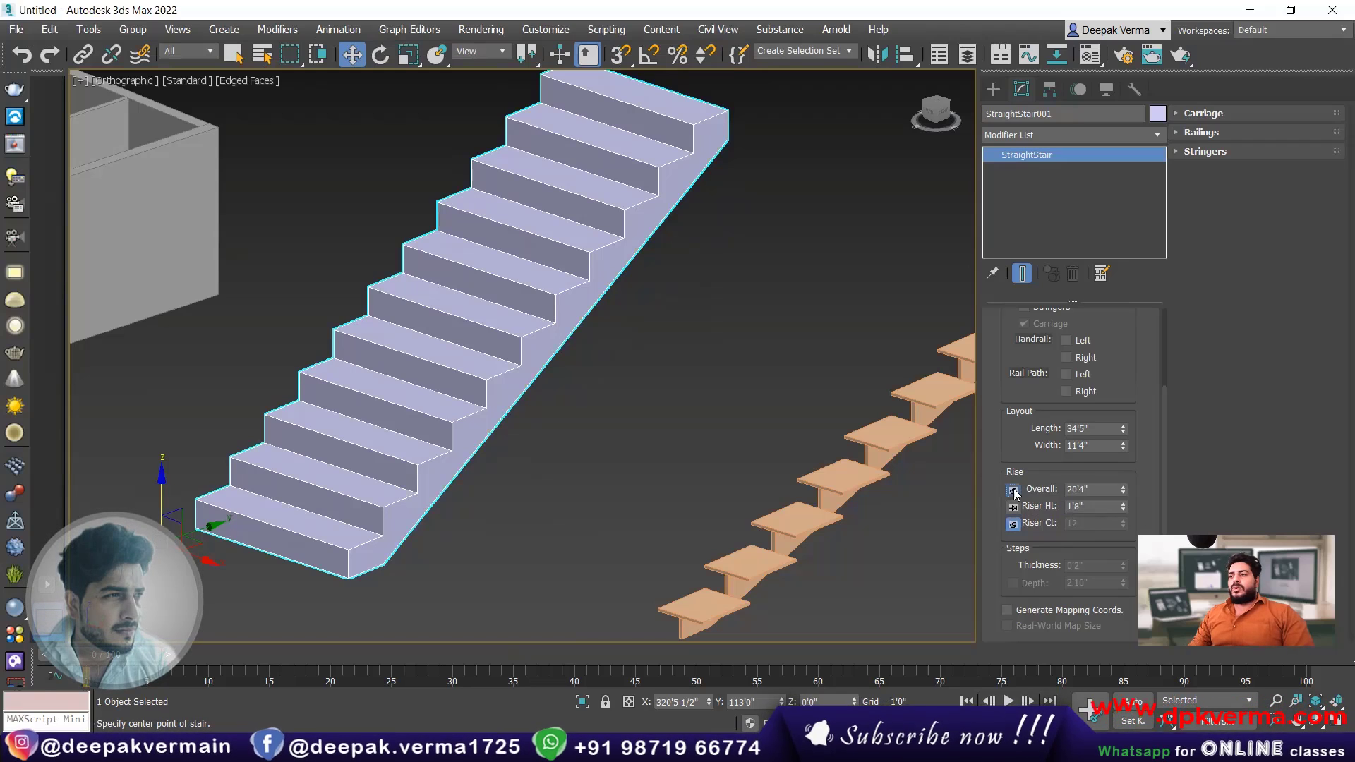
{"action": "left_click", "coordinate": [1013, 524]}
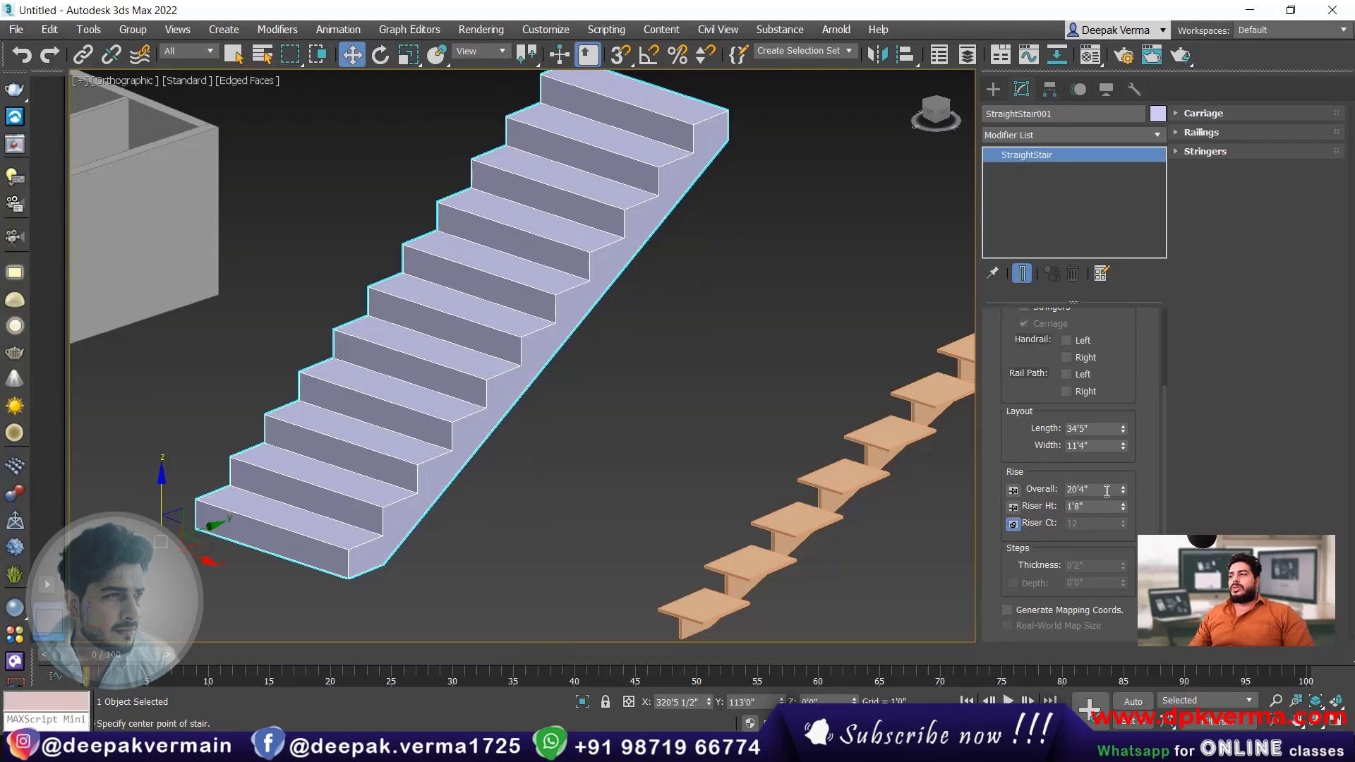
- Set the straight stair's overall rise to 10'0" and lock that overall height
{"action": "double_click", "coordinate": [1087, 489]}
{"action": "type", "text": "10"}
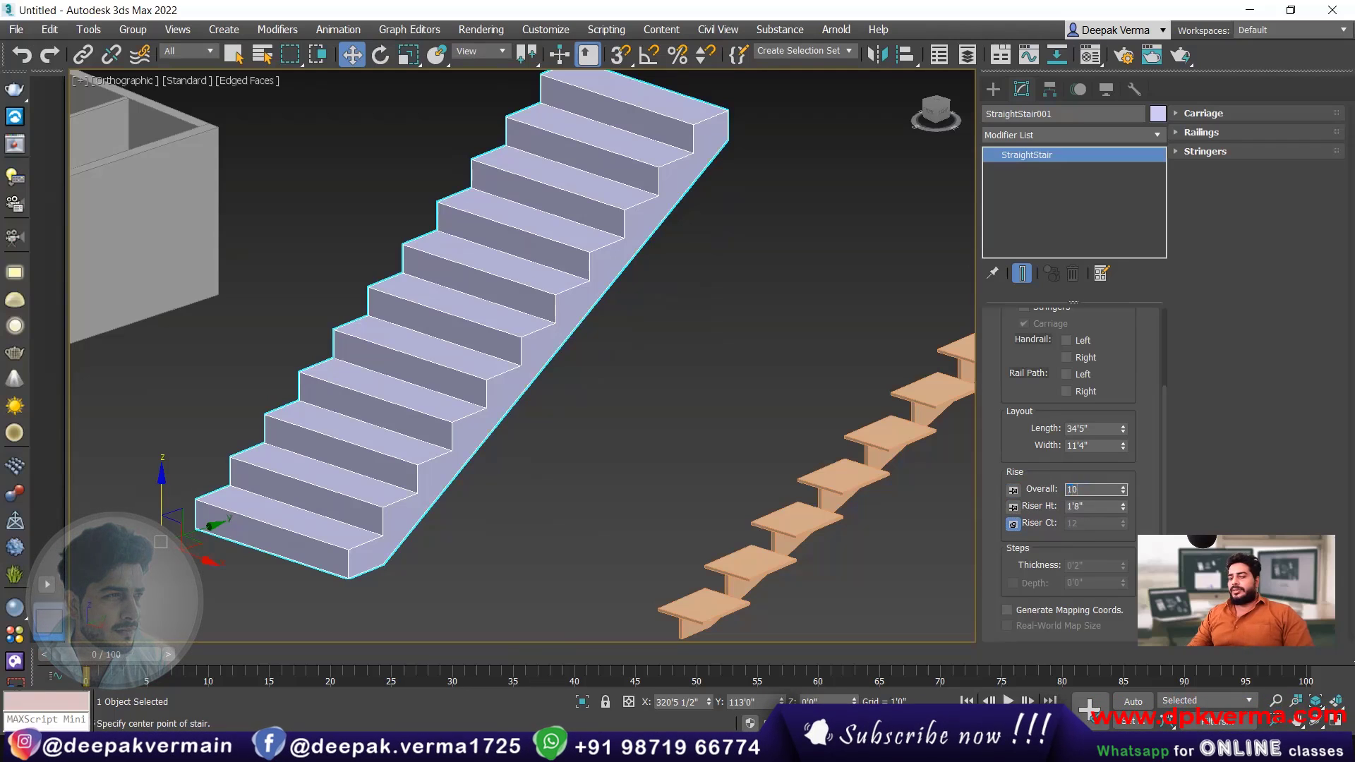
{"action": "key", "text": "Return"}
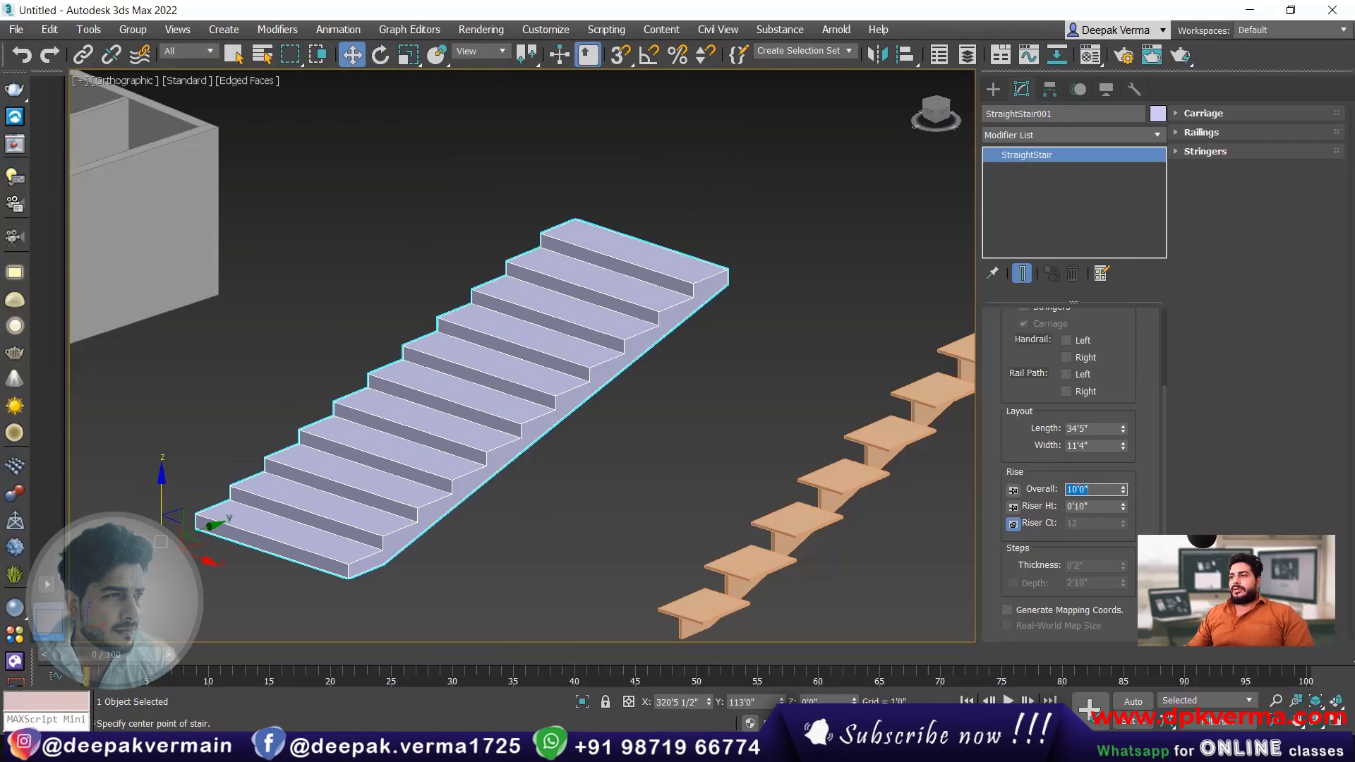
{"action": "left_click", "coordinate": [1015, 491]}
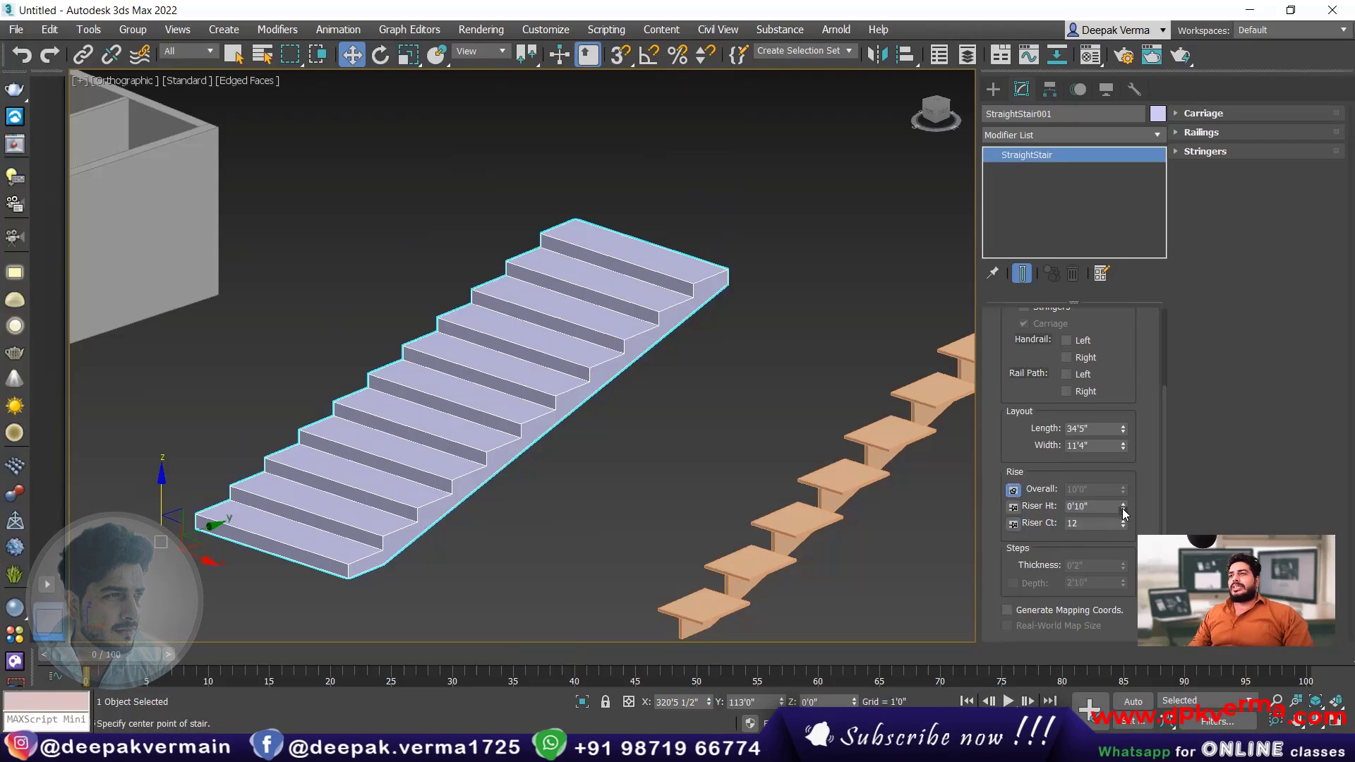
- Set the straight stair's riser height to 1'0" and reduce its layout to 15'6" length and 7'7" width
{"action": "left_click_drag", "start_coordinate": [1124, 513], "coordinate": [1120, 481]}
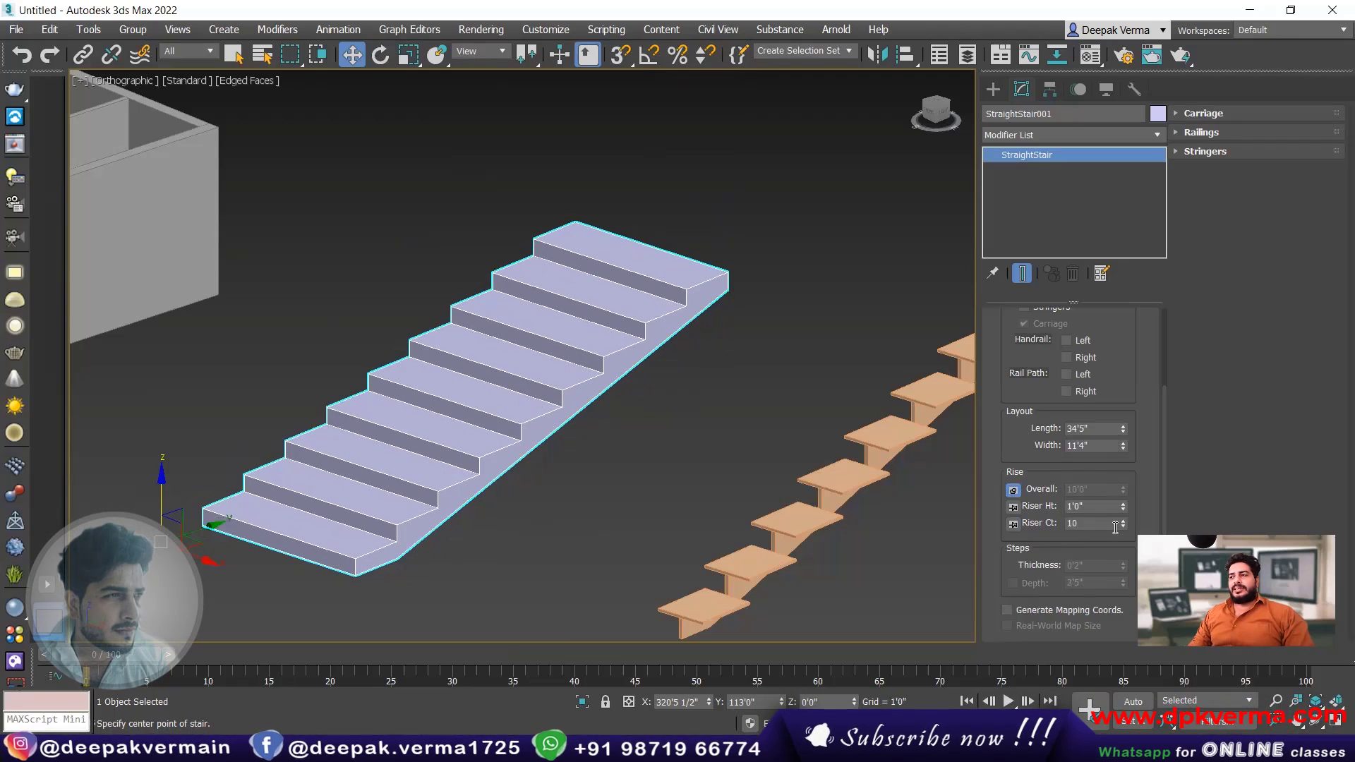
{"action": "mouse_move", "coordinate": [1123, 522]}
{"action": "left_mouse_down"}
{"action": "mouse_move", "coordinate": [1122, 507]}
{"action": "mouse_move", "coordinate": [1122, 528]}
{"action": "left_mouse_up"}
{"action": "left_click_drag", "start_coordinate": [1124, 436], "coordinate": [1121, 469]}
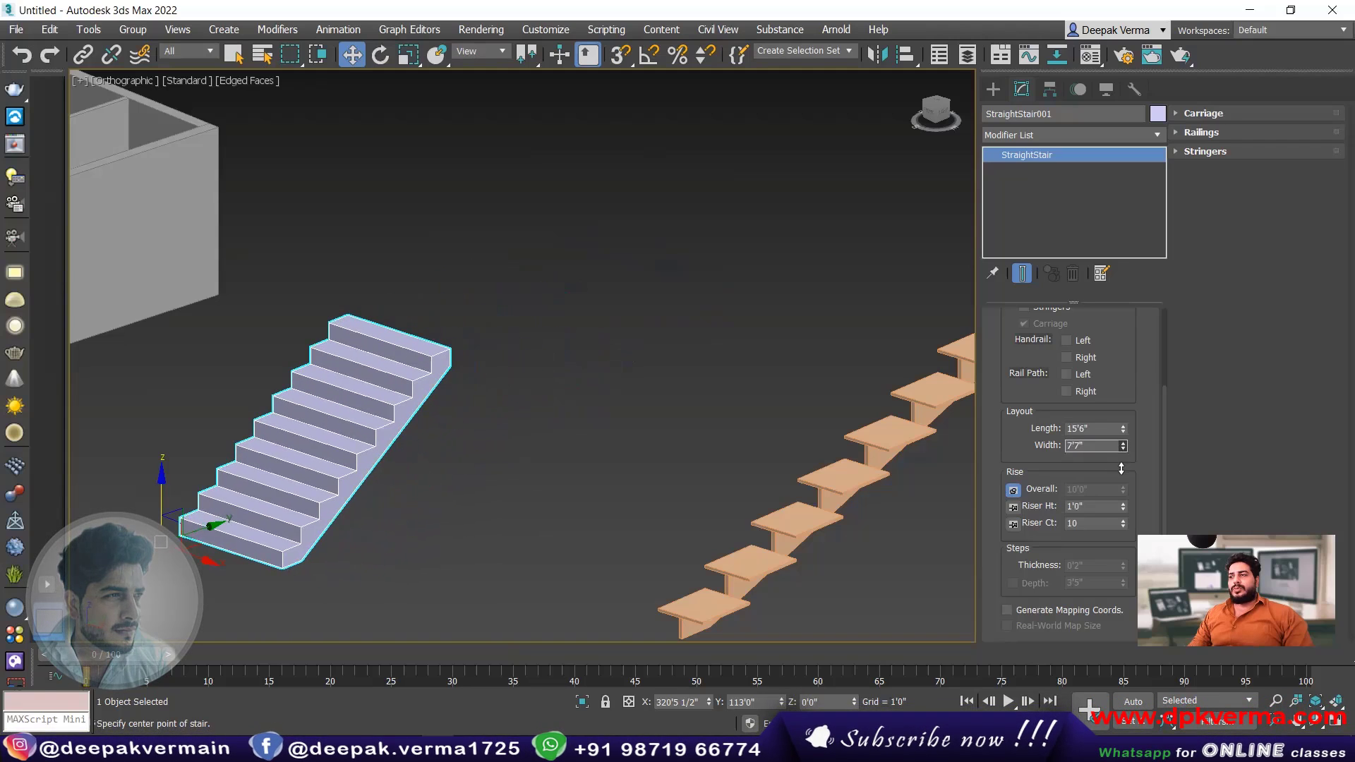
- Set the straight stair's riser height to 8"
{"action": "left_click", "coordinate": [1098, 506]}
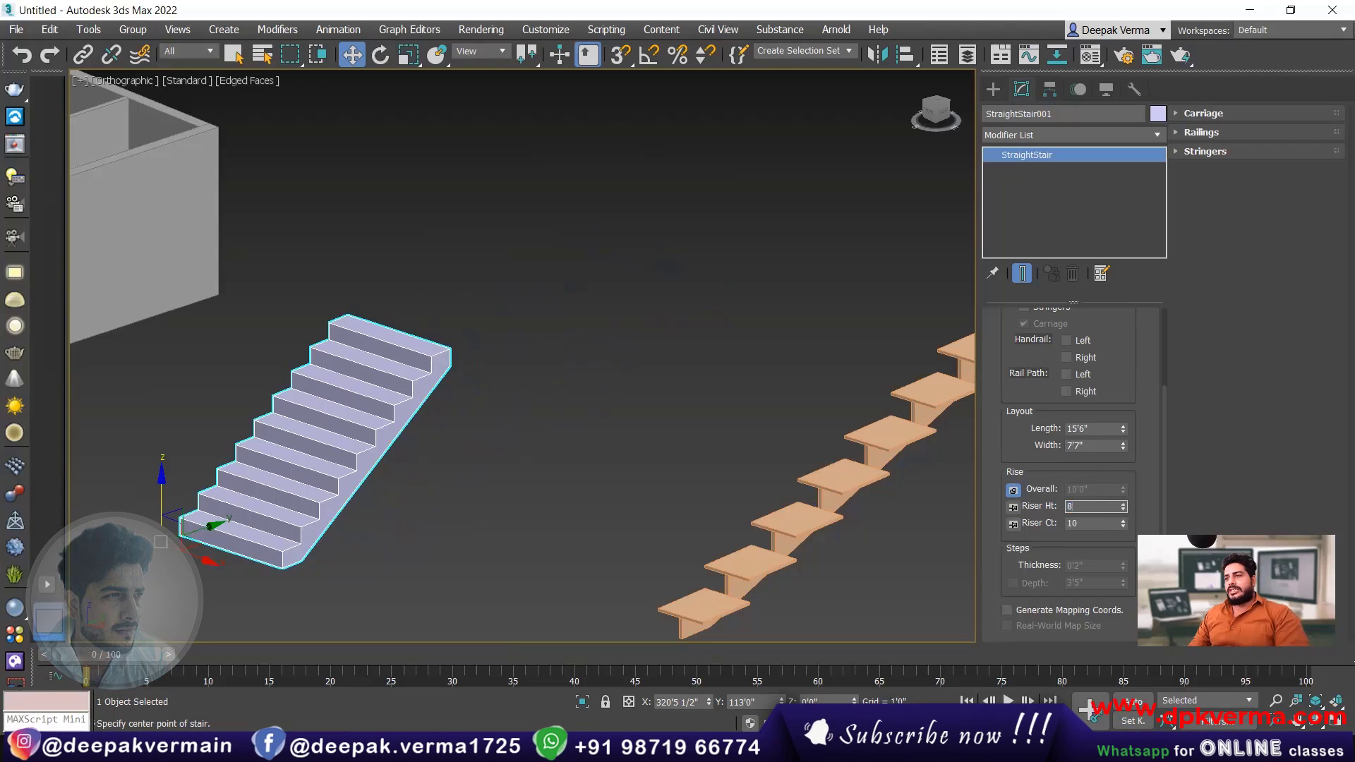
{"action": "type", "text": "8"}
{"action": "key", "text": "Tab"}
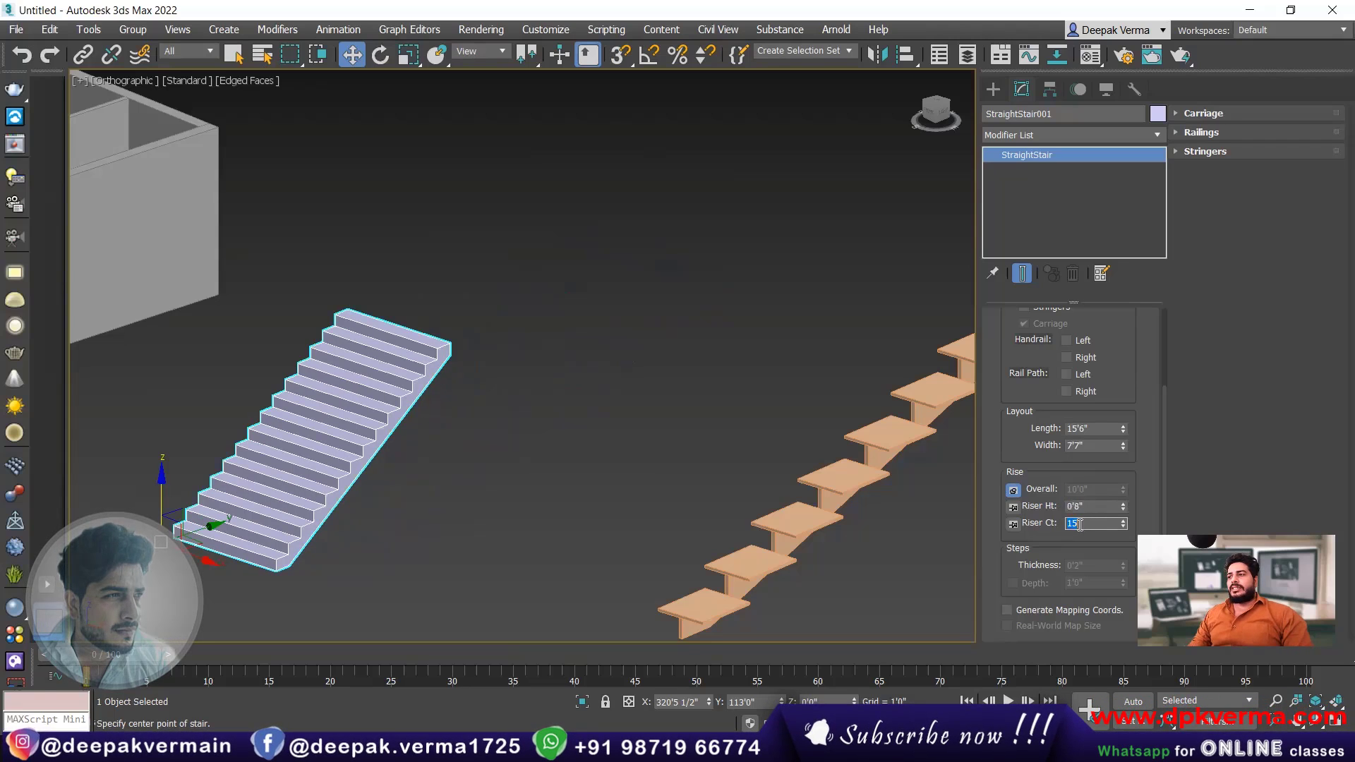
- Set the straight stair's riser height to 6" and resize its layout to 20'9" length and 8'2 1/2" width
{"action": "left_click", "coordinate": [1078, 508]}
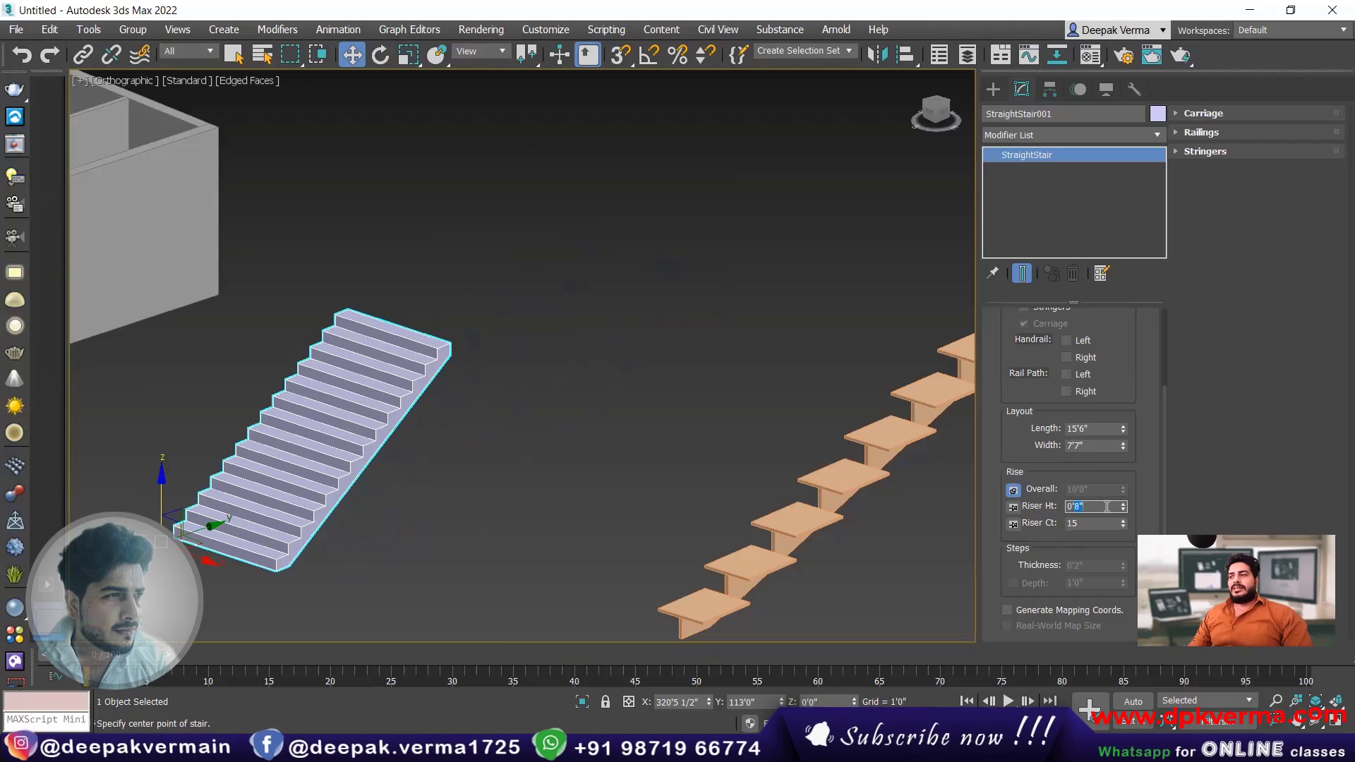
{"action": "key", "text": "Tab"}
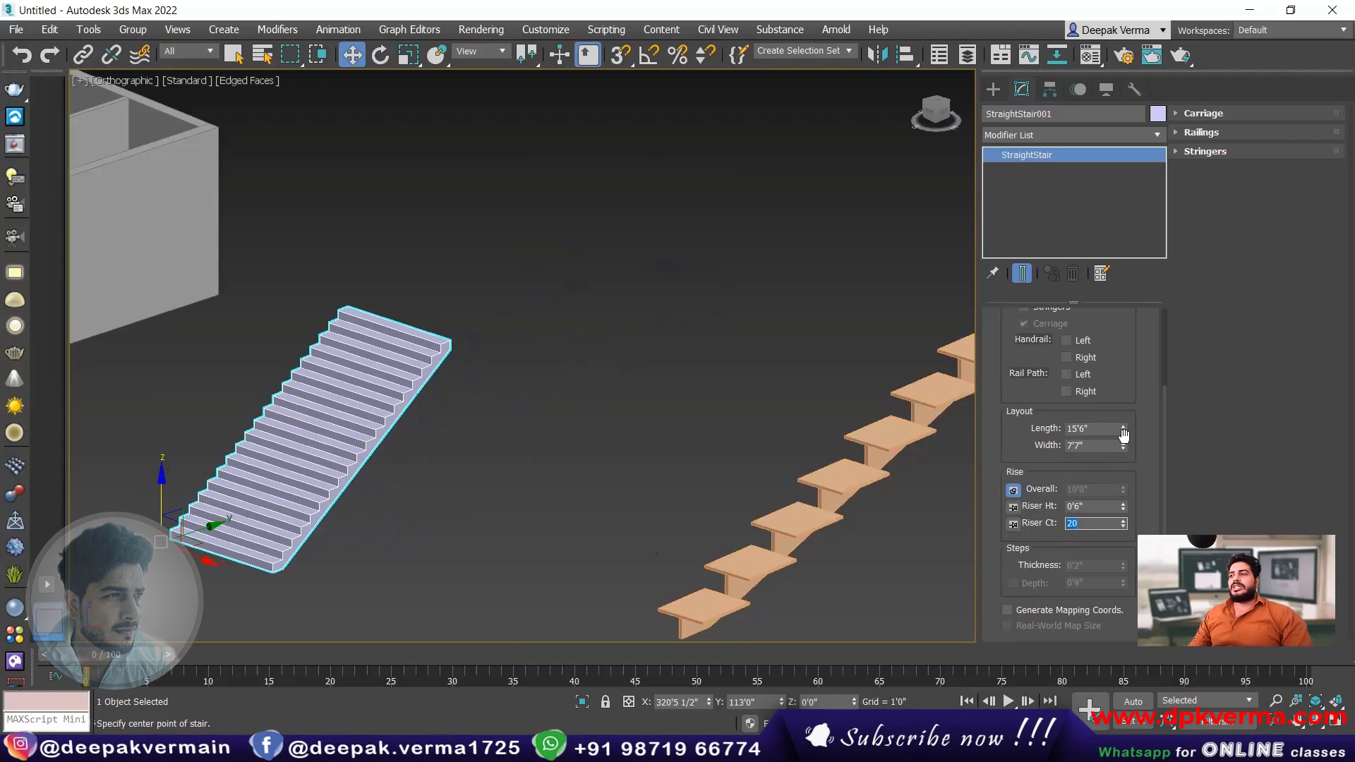
{"action": "mouse_move", "coordinate": [1123, 428]}
{"action": "left_mouse_down"}
{"action": "mouse_move", "coordinate": [1117, 400]}
{"action": "mouse_move", "coordinate": [1120, 445]}
{"action": "left_mouse_up"}
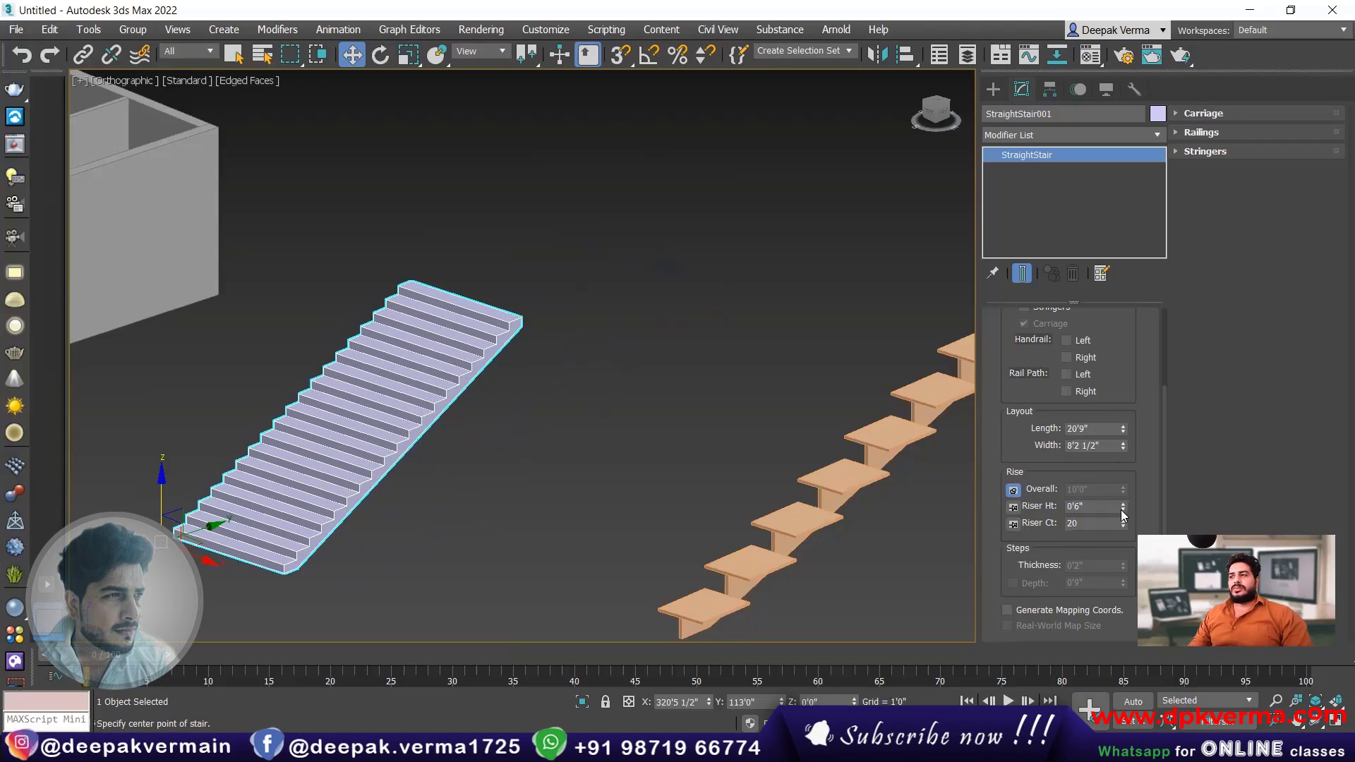
- Set the straight stair's riser height to 9"
{"action": "left_click_drag", "start_coordinate": [1121, 508], "coordinate": [1116, 472]}
{"action": "middle_click_drag", "start_coordinate": [832, 461], "coordinate": [613, 420]}
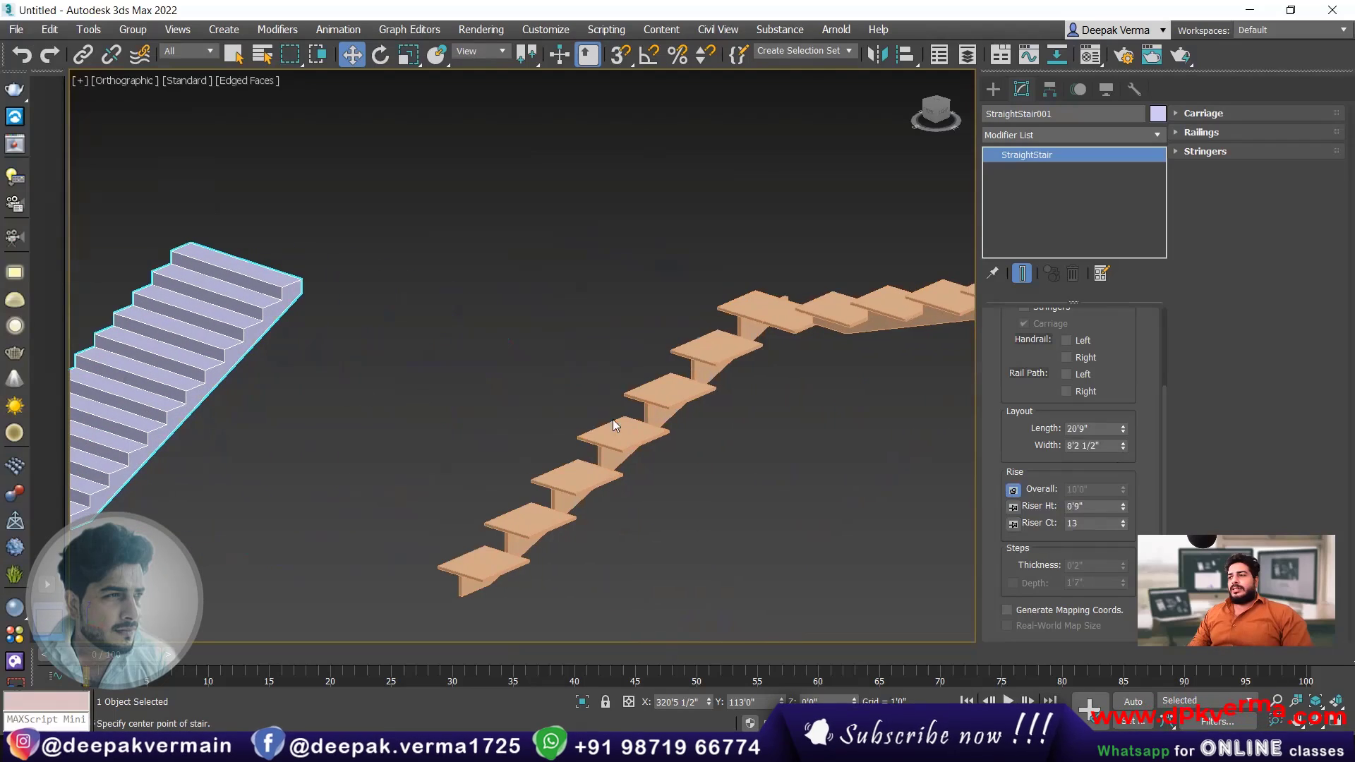
{"action": "middle_click_drag", "start_coordinate": [612, 487], "coordinate": [864, 471]}
{"action": "left_click", "coordinate": [337, 399]}
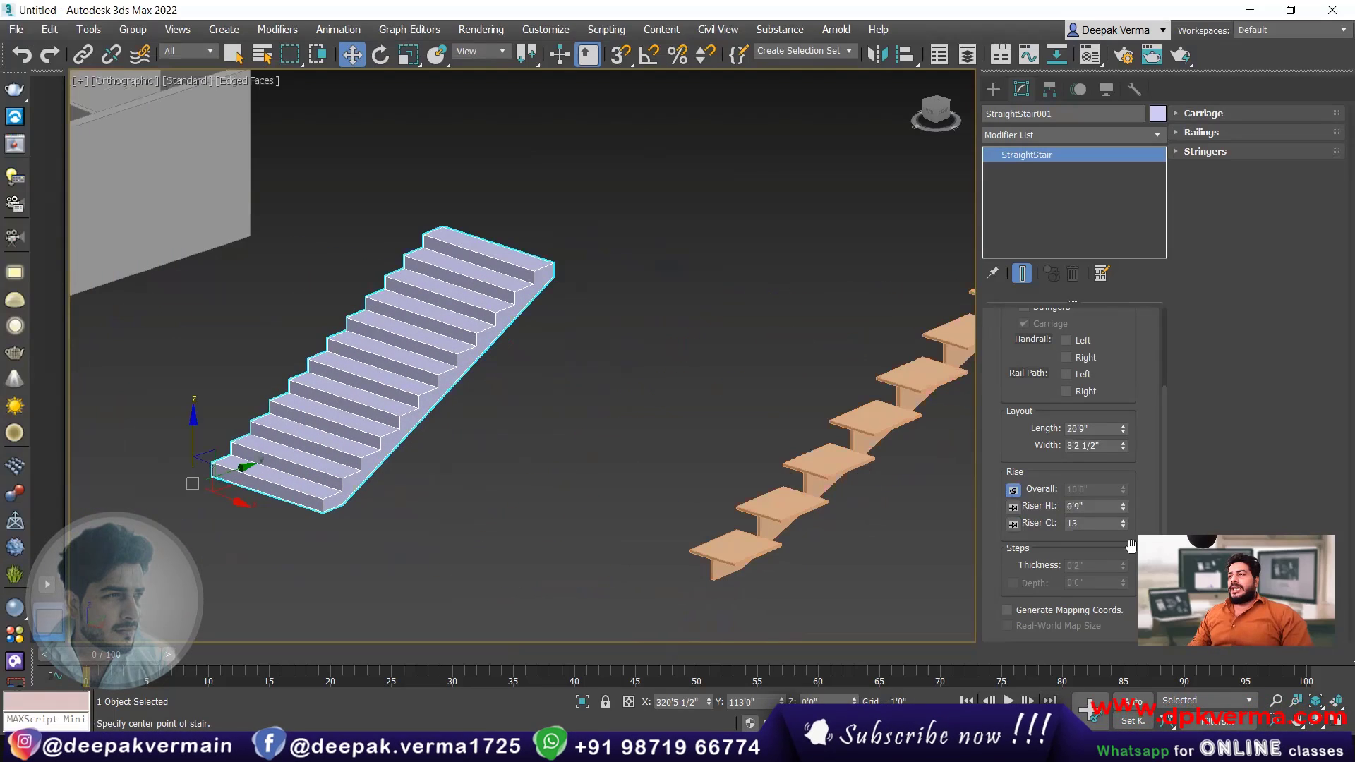
- Change the straight stair's type from Closed to Open
{"action": "scroll", "coordinate": [1139, 387], "scroll_direction": "up", "scroll_amount": 2}
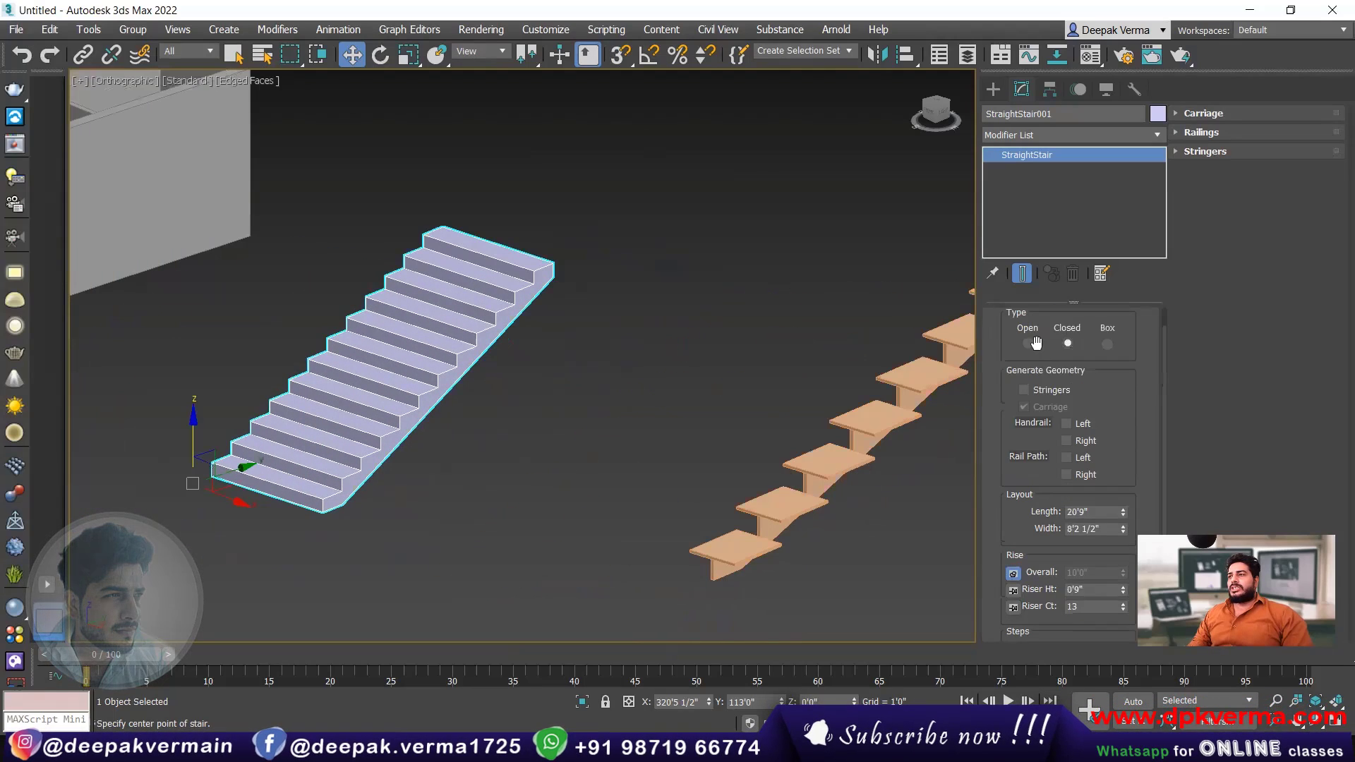
{"action": "left_click", "coordinate": [1027, 343]}
{"action": "scroll", "coordinate": [424, 454], "scroll_direction": "up", "scroll_amount": 2}
{"action": "middle_click_drag", "start_coordinate": [424, 454], "coordinate": [433, 456]}
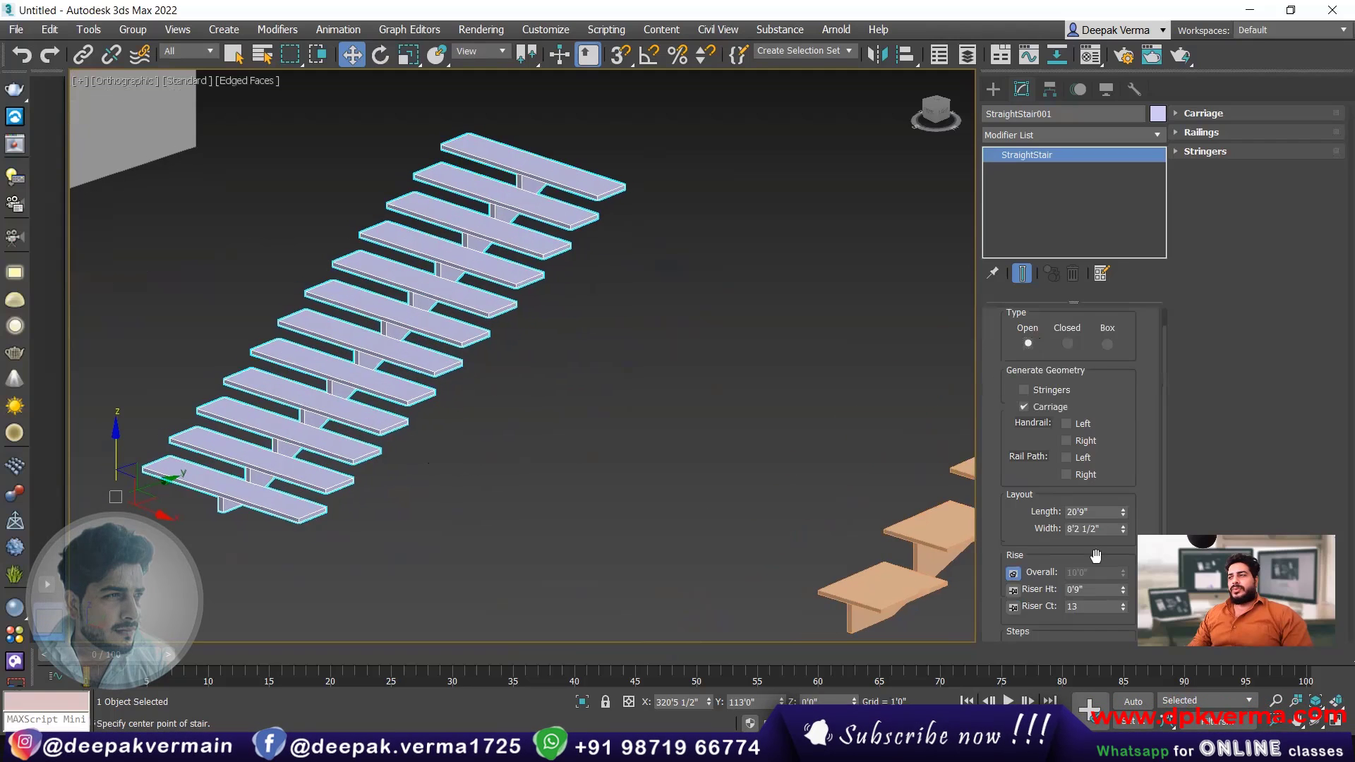
- Set the straight stair's step thickness to 9" and enable a custom step depth of 2'8"
{"action": "scroll", "coordinate": [1101, 564], "scroll_direction": "down", "scroll_amount": 2}
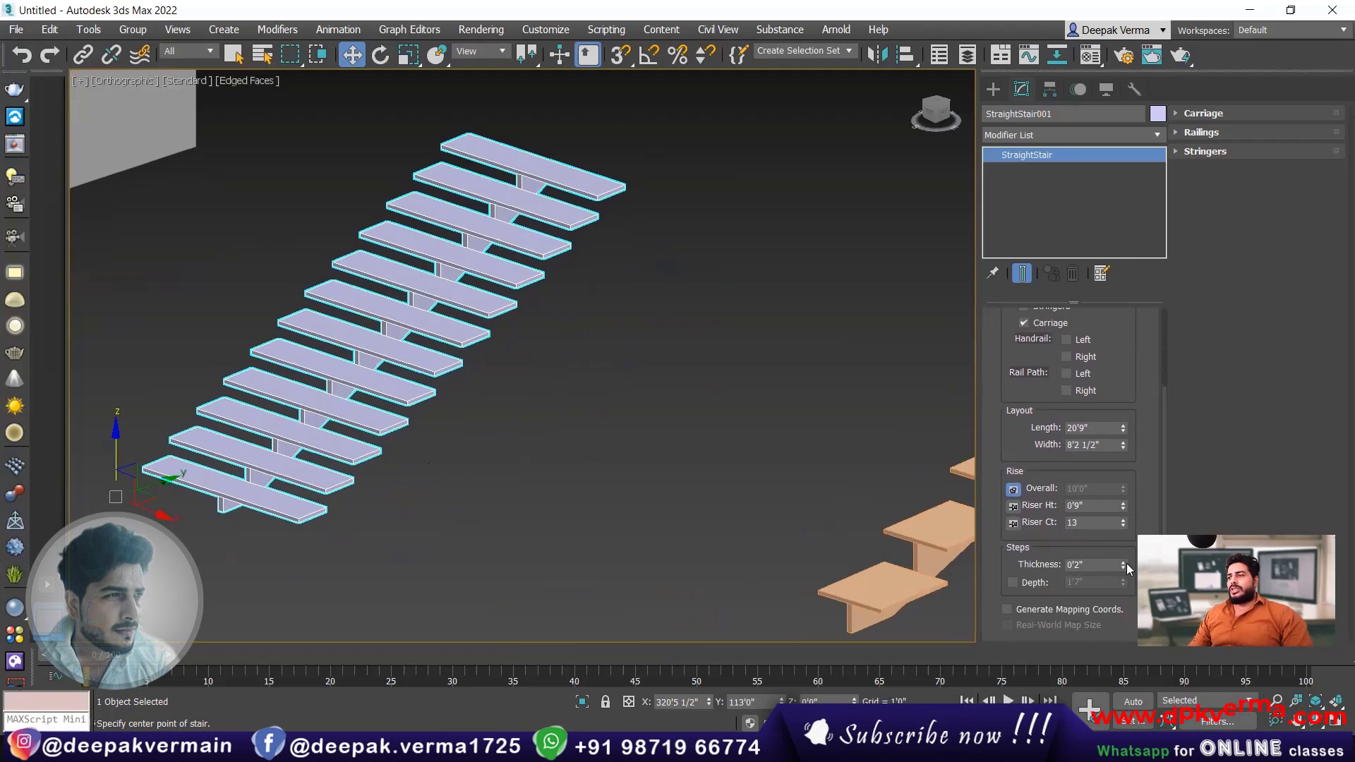
{"action": "left_click_drag", "start_coordinate": [1123, 566], "coordinate": [1026, 157]}
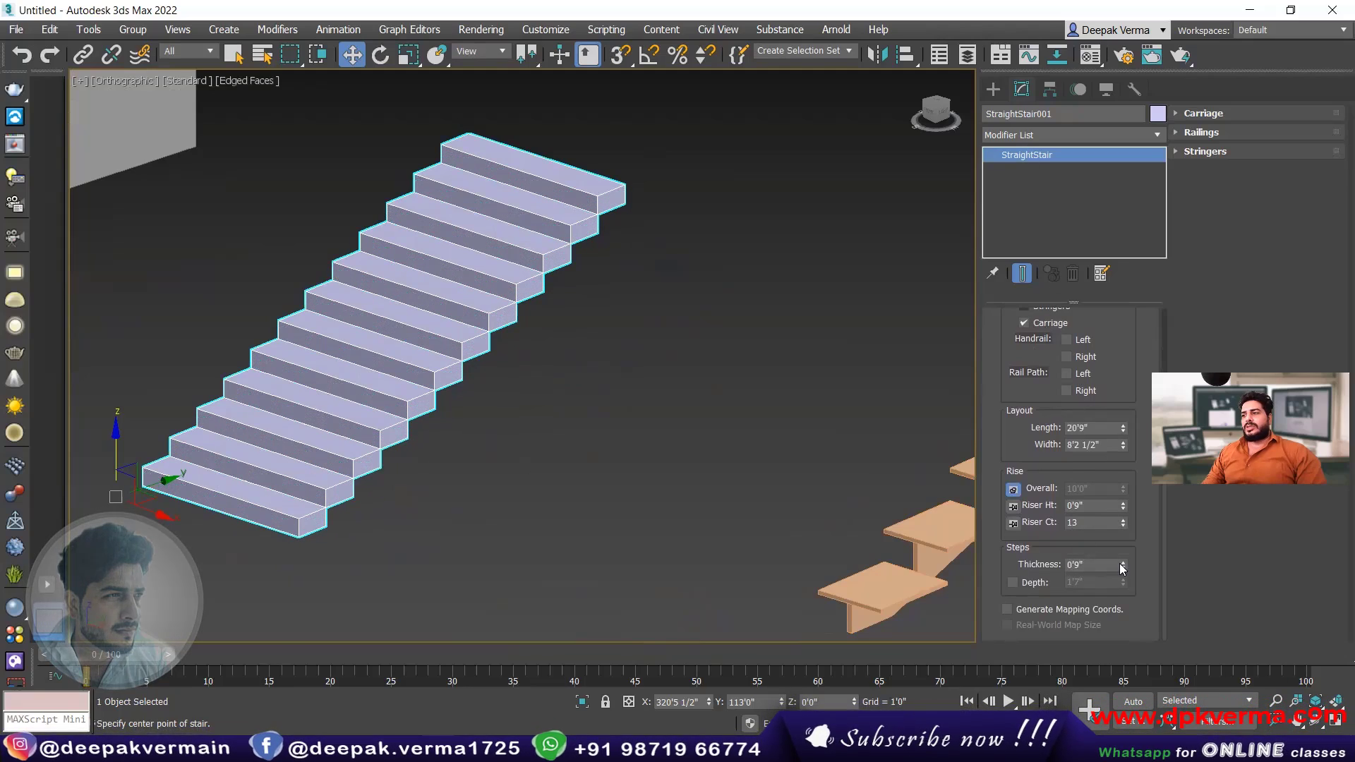
{"action": "mouse_move", "coordinate": [1121, 566]}
{"action": "left_mouse_down"}
{"action": "mouse_move", "coordinate": [1127, 629]}
{"action": "mouse_move", "coordinate": [1119, 531]}
{"action": "mouse_move", "coordinate": [1122, 545]}
{"action": "left_mouse_up"}
{"action": "left_click", "coordinate": [1023, 585]}
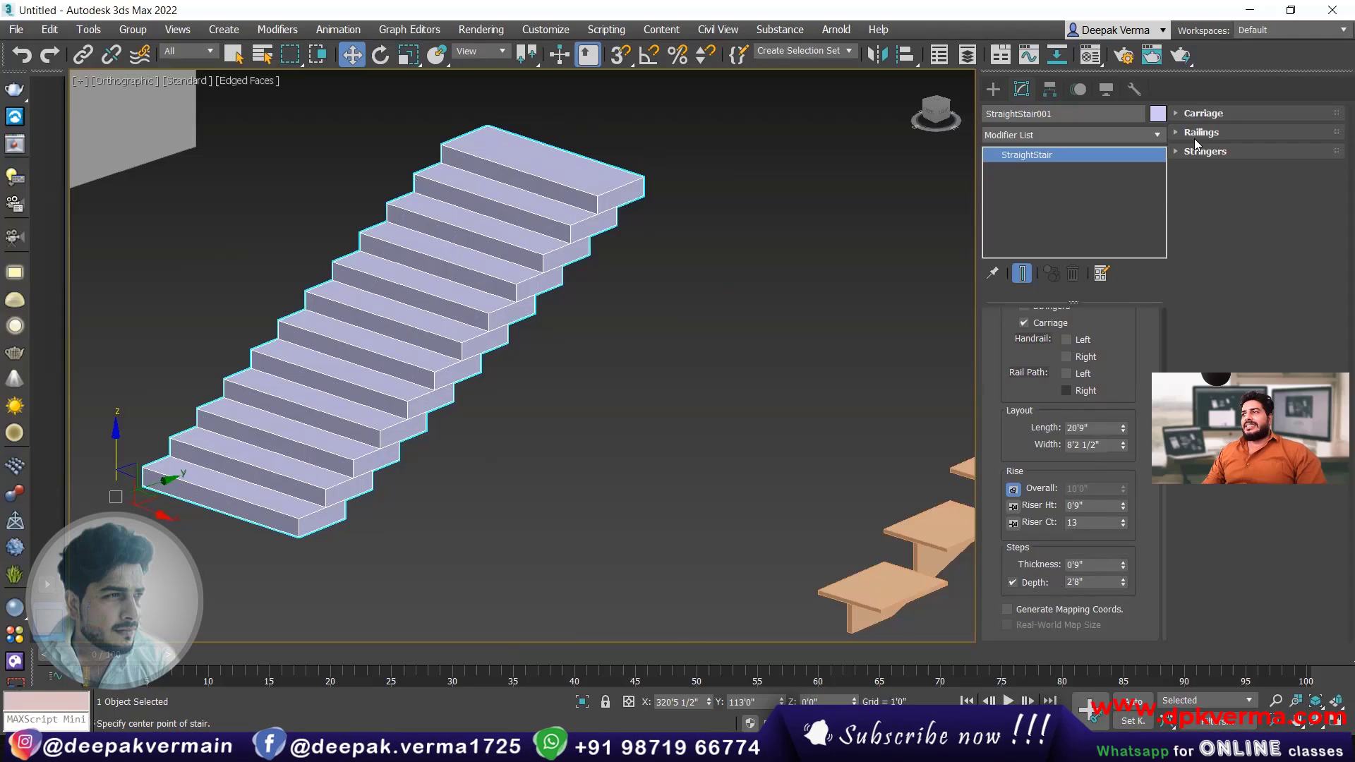
- Turn off the straight stair's custom step depth and set the step thickness to 3 1/2"
{"action": "left_click", "coordinate": [1203, 113]}
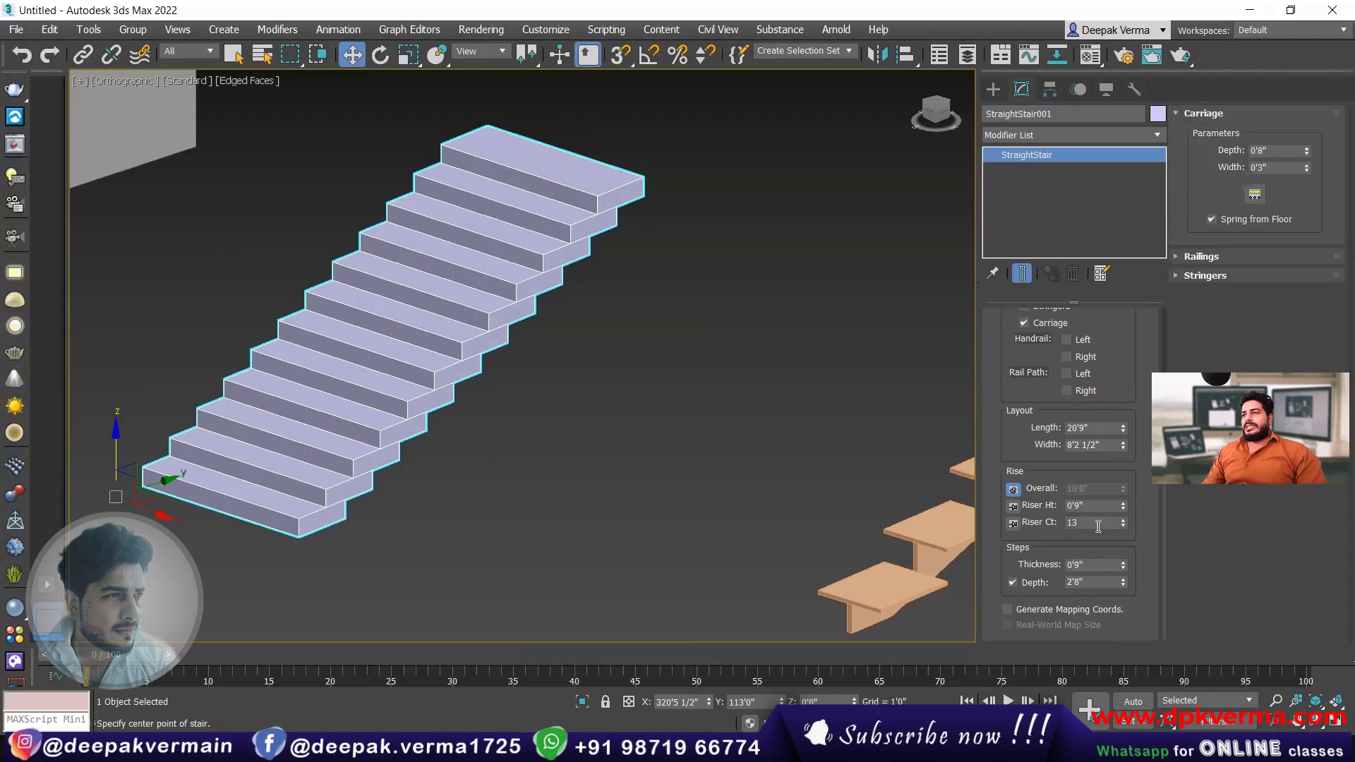
{"action": "left_click", "coordinate": [1012, 582]}
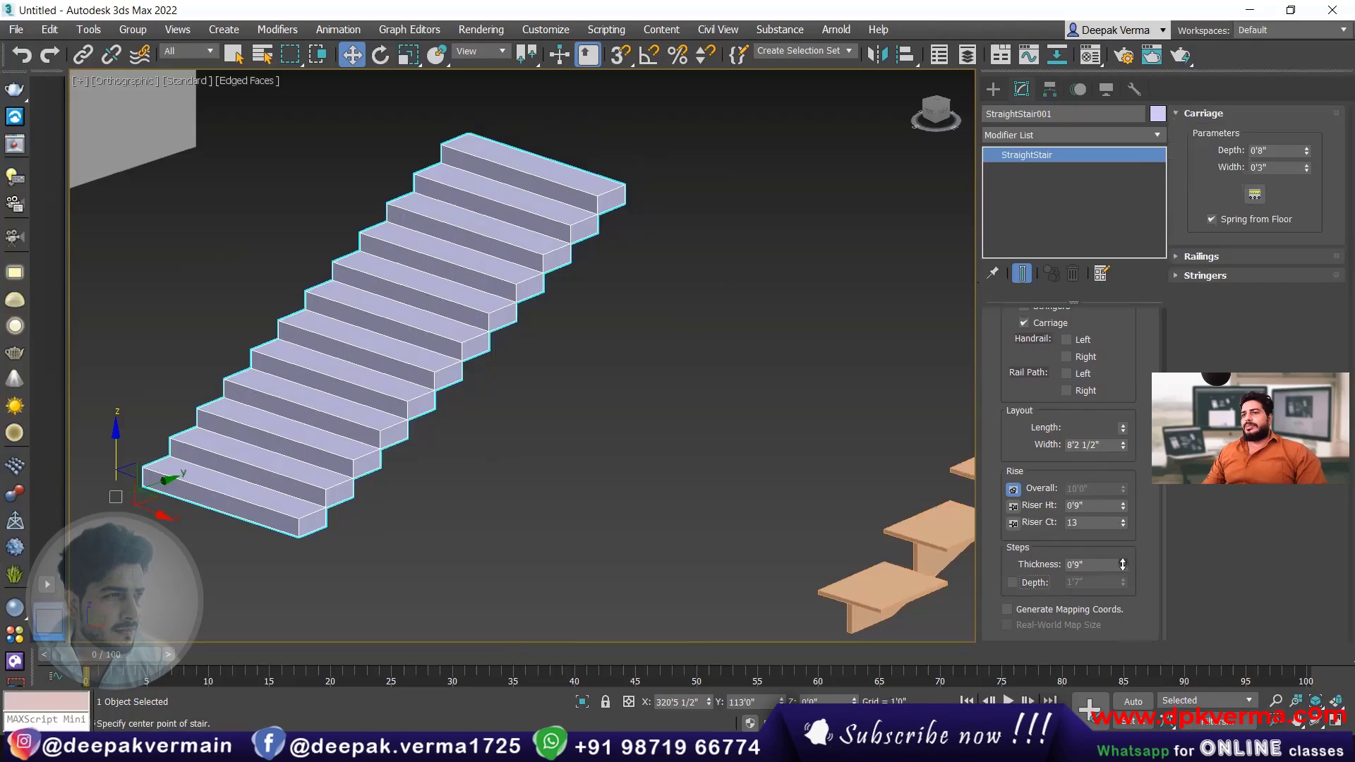
{"action": "left_click_drag", "start_coordinate": [1123, 565], "coordinate": [1123, 593]}
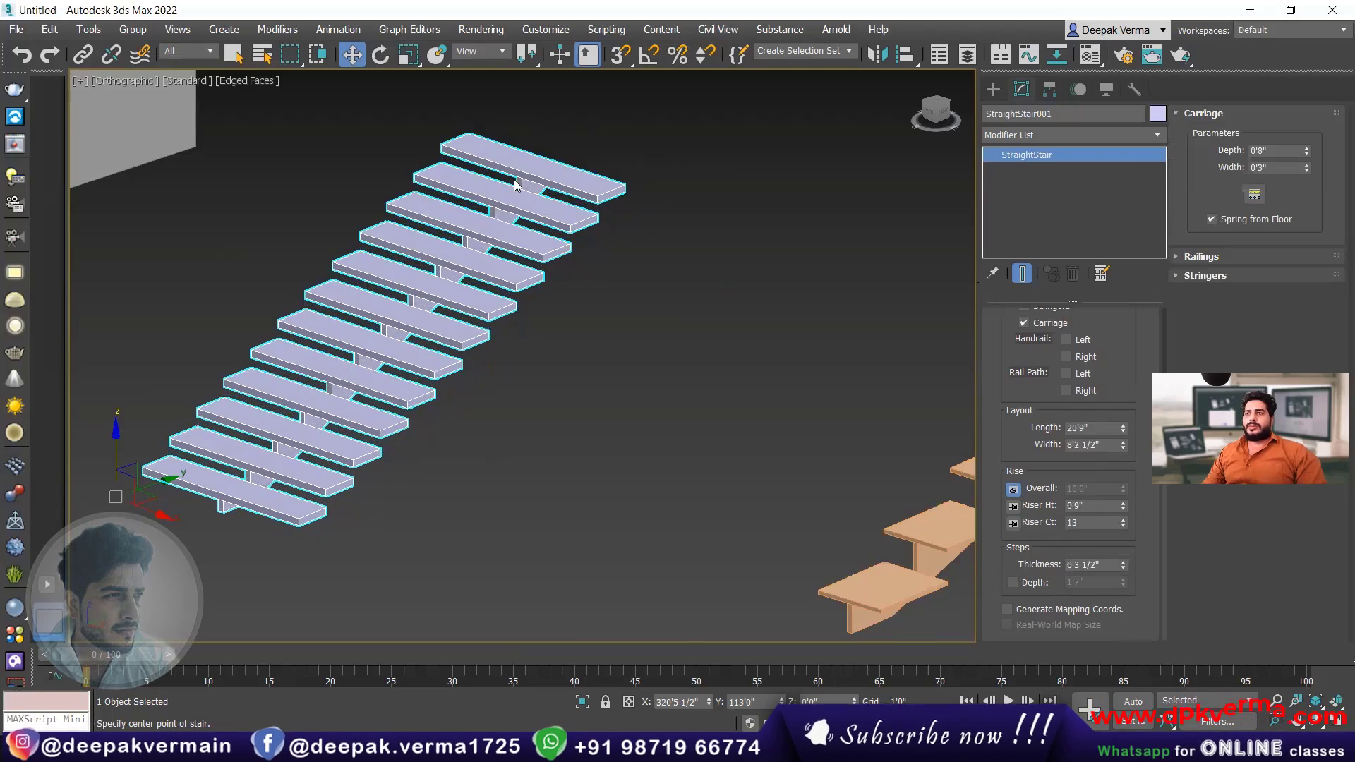
- Set the straight stair's carriage depth to 1'2 1/2" and carriage width to 8"
{"action": "mouse_move", "coordinate": [399, 393]}
{"action": "middle_mouse_down"}
{"action": "mouse_move", "coordinate": [304, 395]}
{"action": "mouse_move", "coordinate": [406, 394]}
{"action": "middle_mouse_up"}
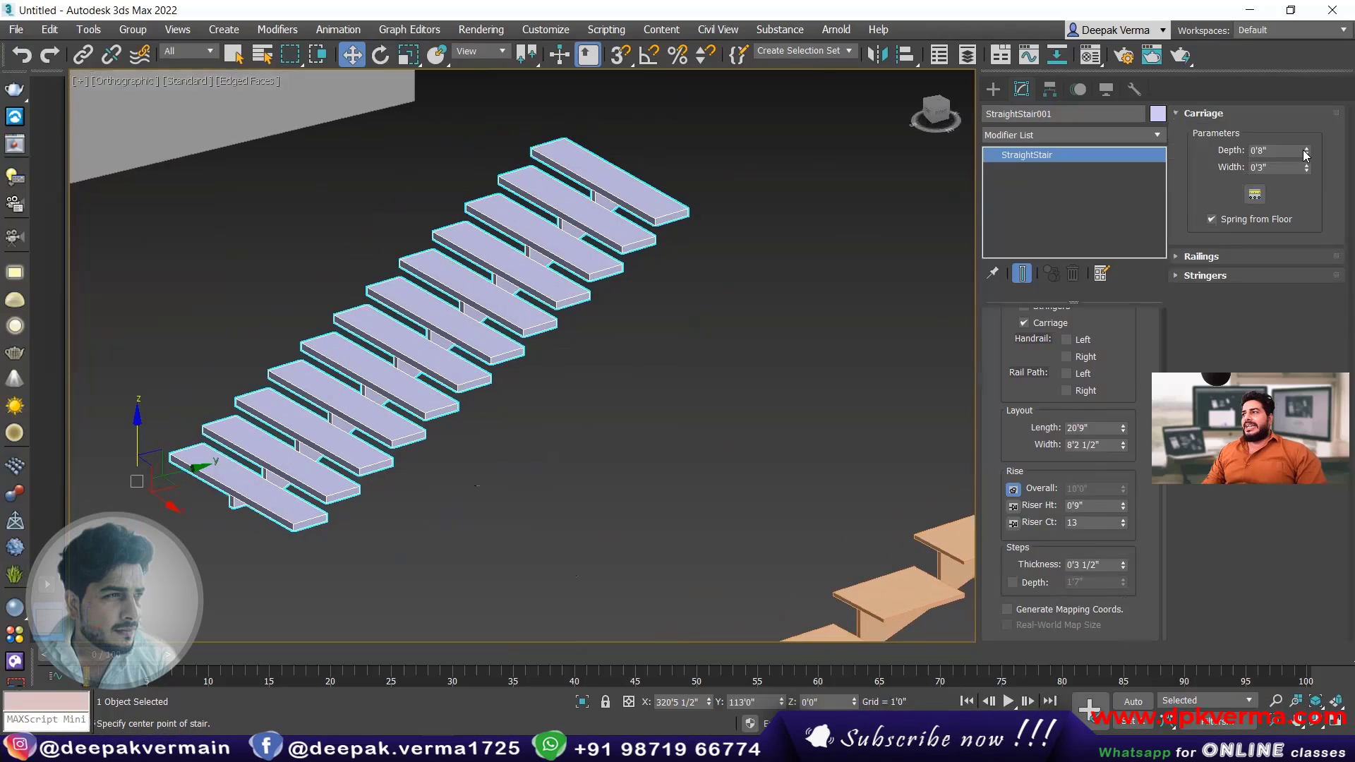
{"action": "left_click_drag", "start_coordinate": [1304, 152], "coordinate": [1305, 95]}
{"action": "left_click_drag", "start_coordinate": [1306, 169], "coordinate": [1277, 40]}
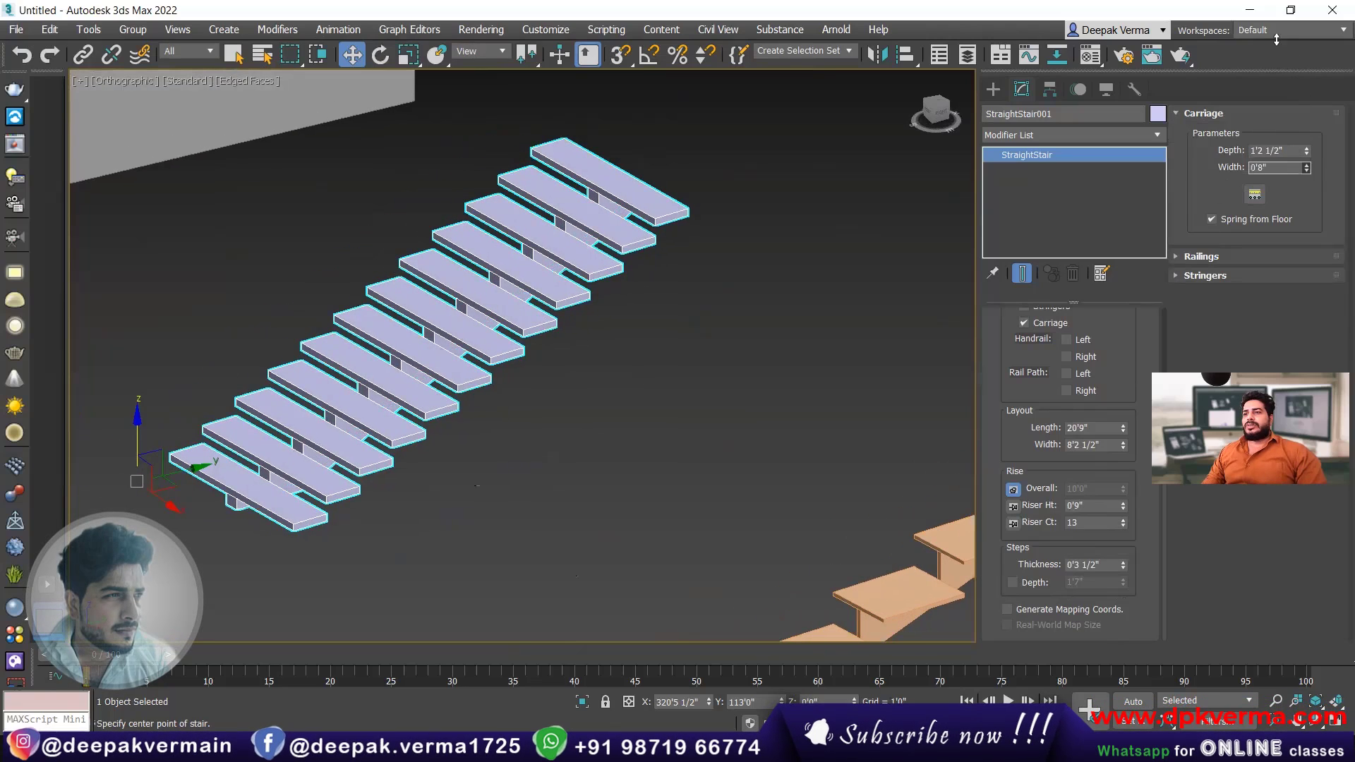
- Open the carriage spacing settings and raise the carriage count to 5
{"action": "left_click", "coordinate": [1255, 195]}
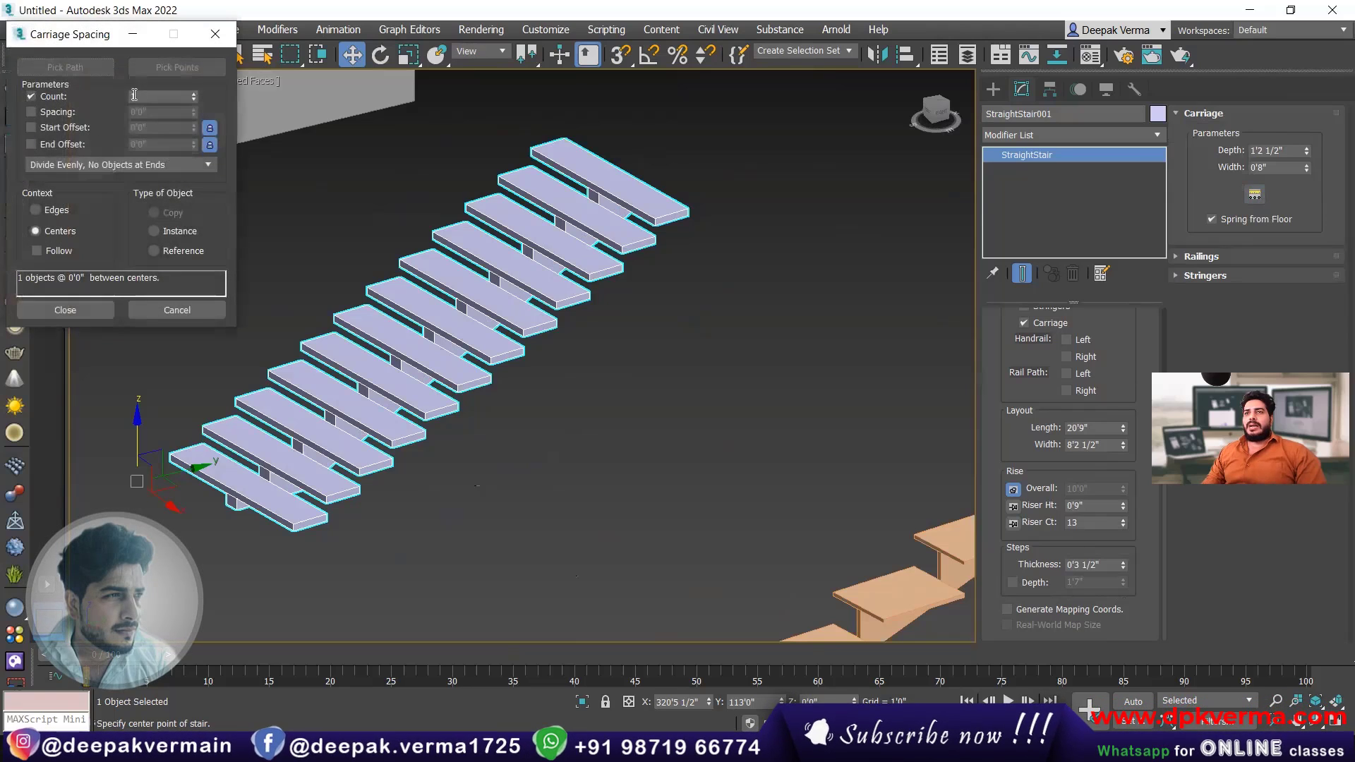
{"action": "left_click", "coordinate": [195, 94]}
{"action": "left_click", "coordinate": [195, 95]}
{"action": "left_click", "coordinate": [194, 95]}
{"action": "left_click", "coordinate": [194, 95]}
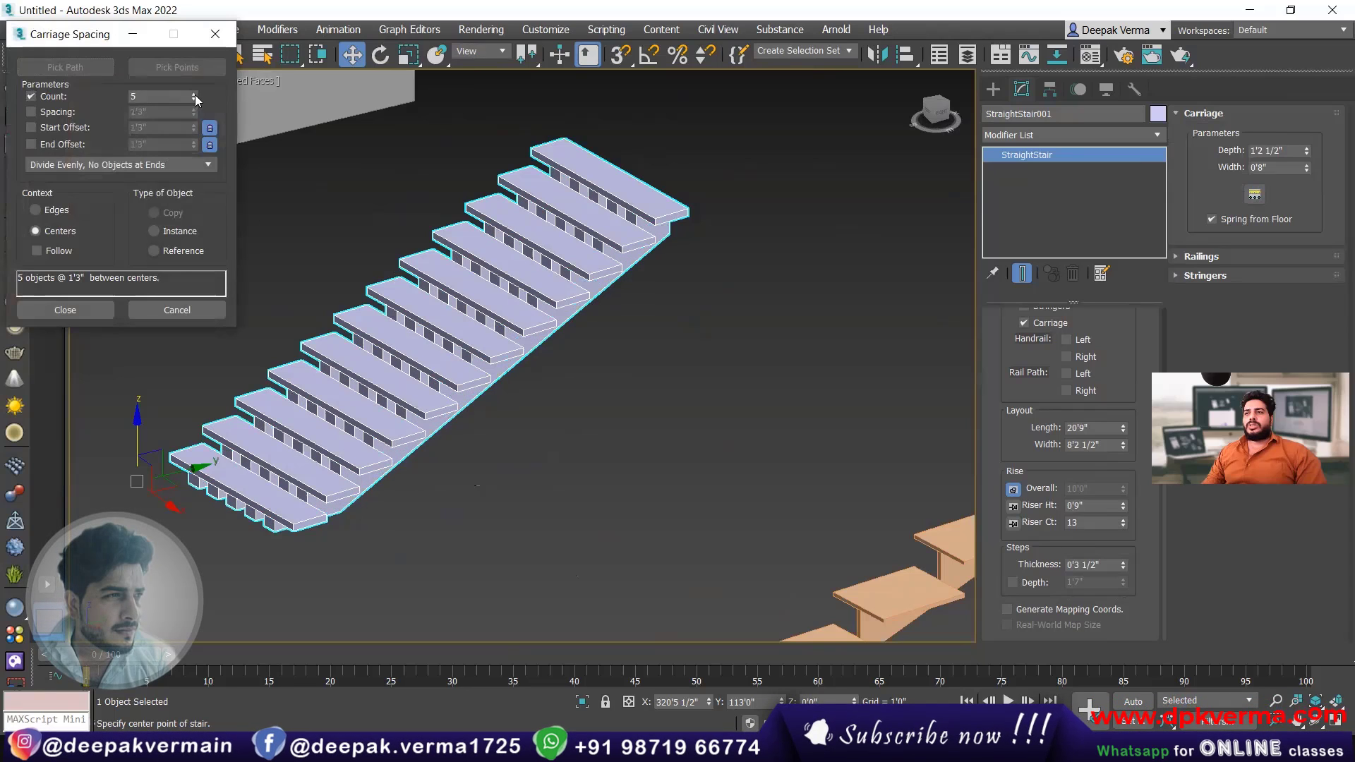
- Reduce the carriage count to a single carriage and close the spacing settings
{"action": "left_click", "coordinate": [194, 99]}
{"action": "left_click", "coordinate": [194, 100]}
{"action": "left_click", "coordinate": [194, 100]}
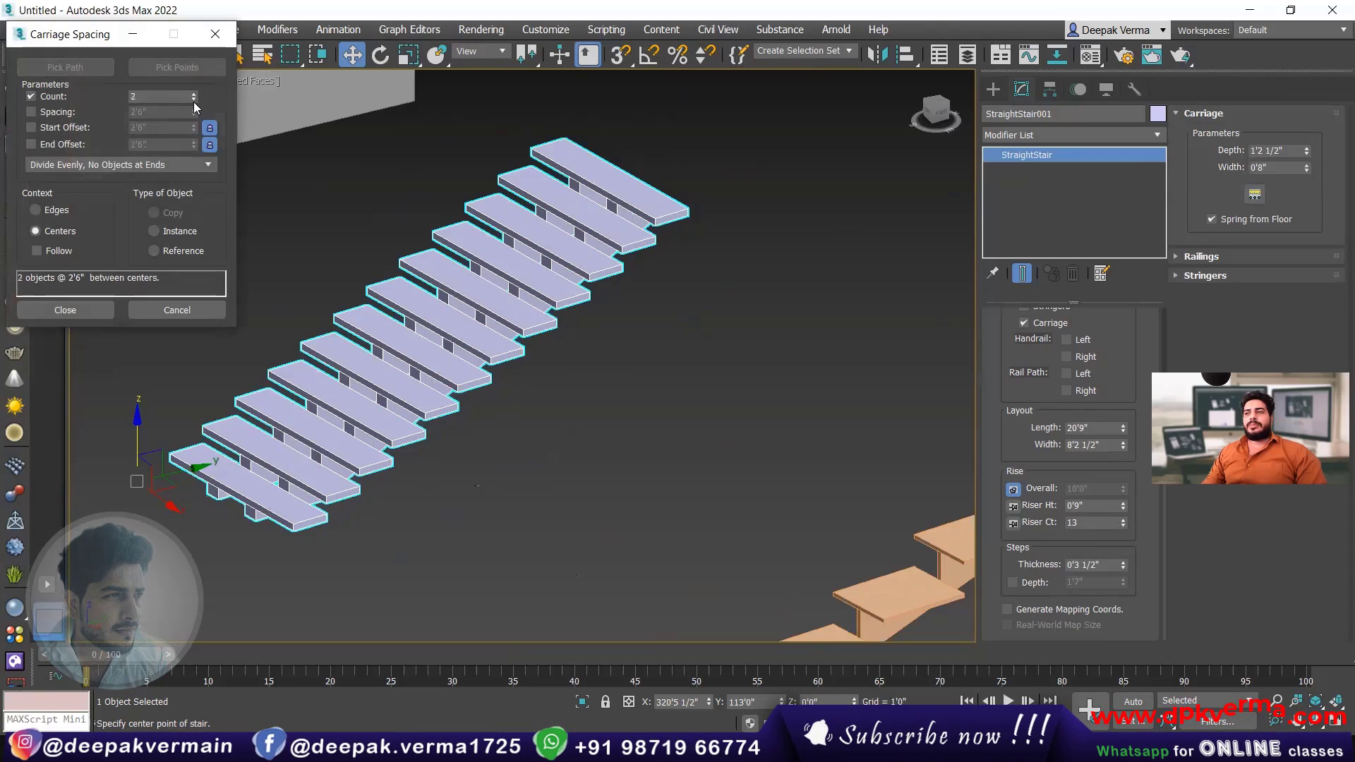
{"action": "left_click", "coordinate": [194, 99]}
{"action": "left_click", "coordinate": [74, 312]}
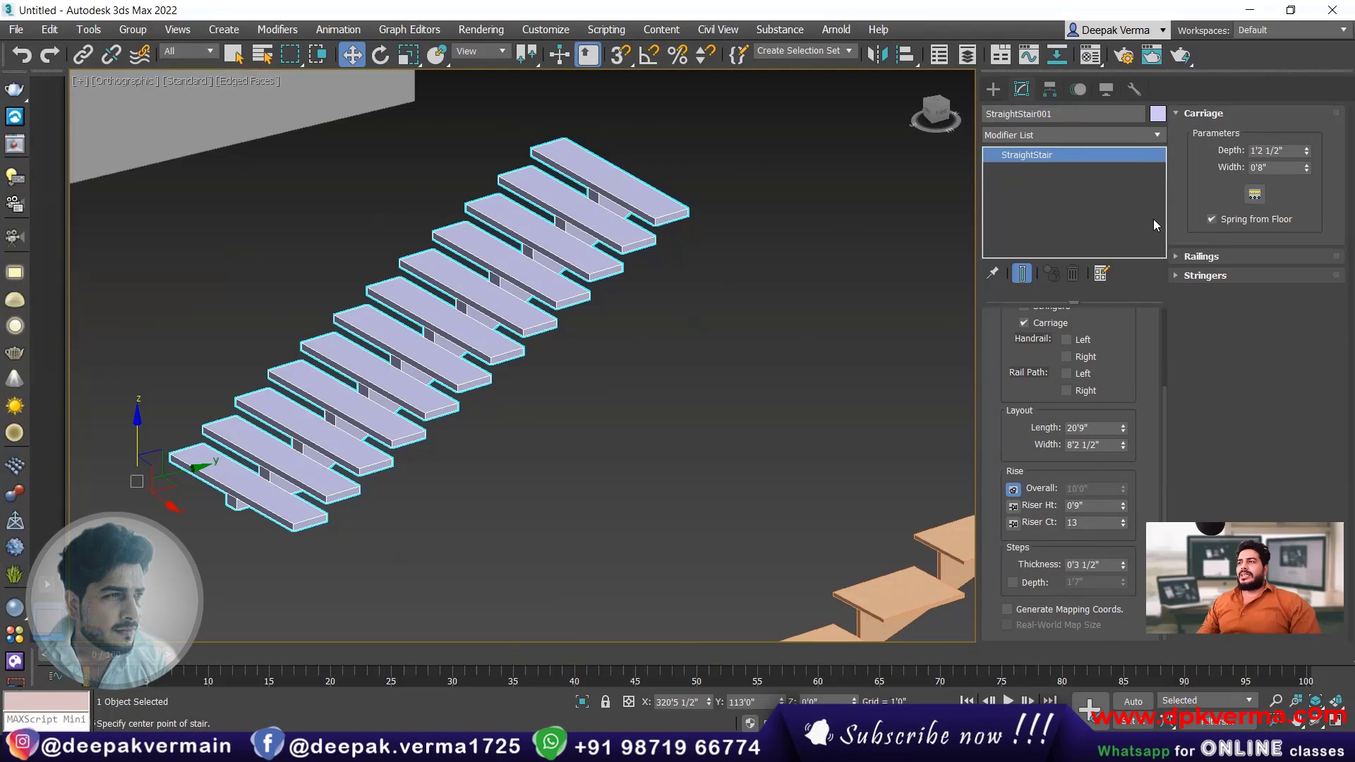
- Show the railing parameters and enable the left and right handrails on the straight stair
{"action": "left_click", "coordinate": [1193, 257]}
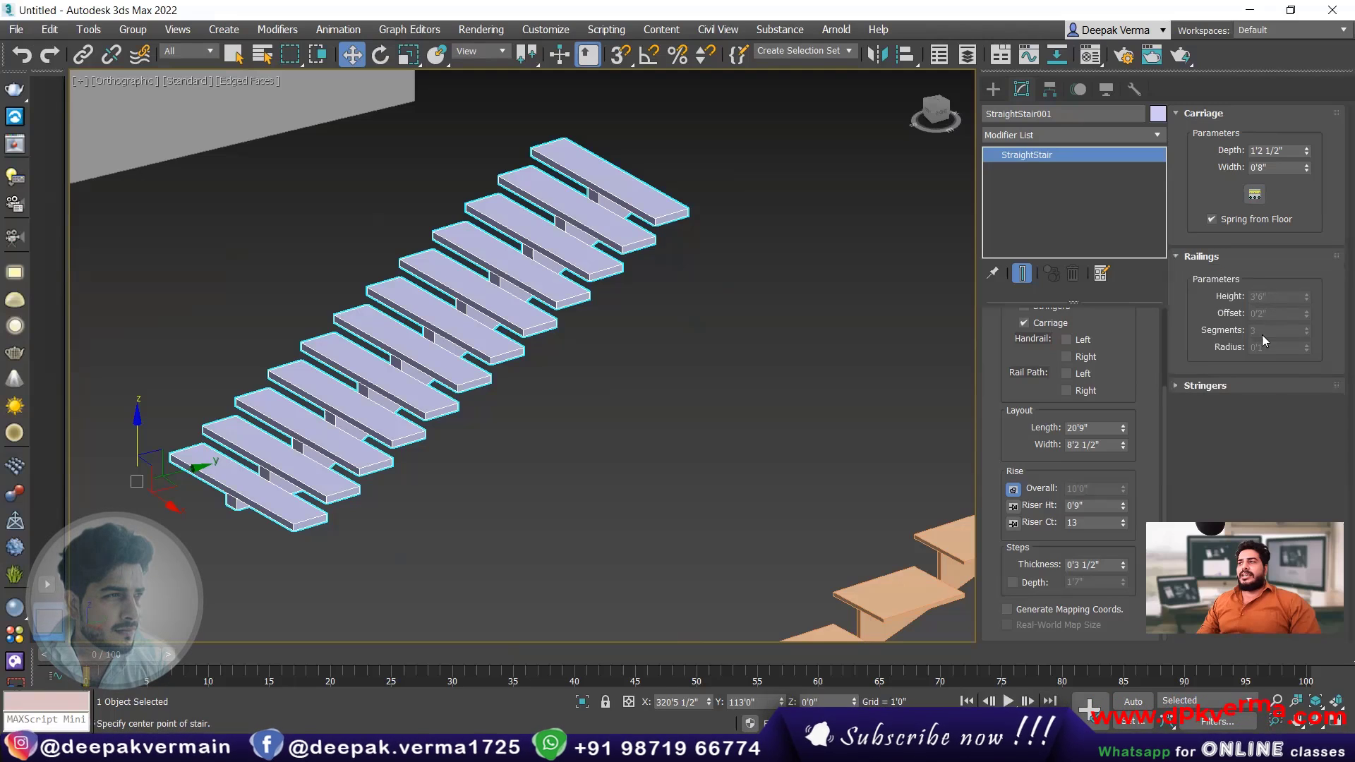
{"action": "scroll", "coordinate": [1060, 379], "scroll_direction": "up", "scroll_amount": 2}
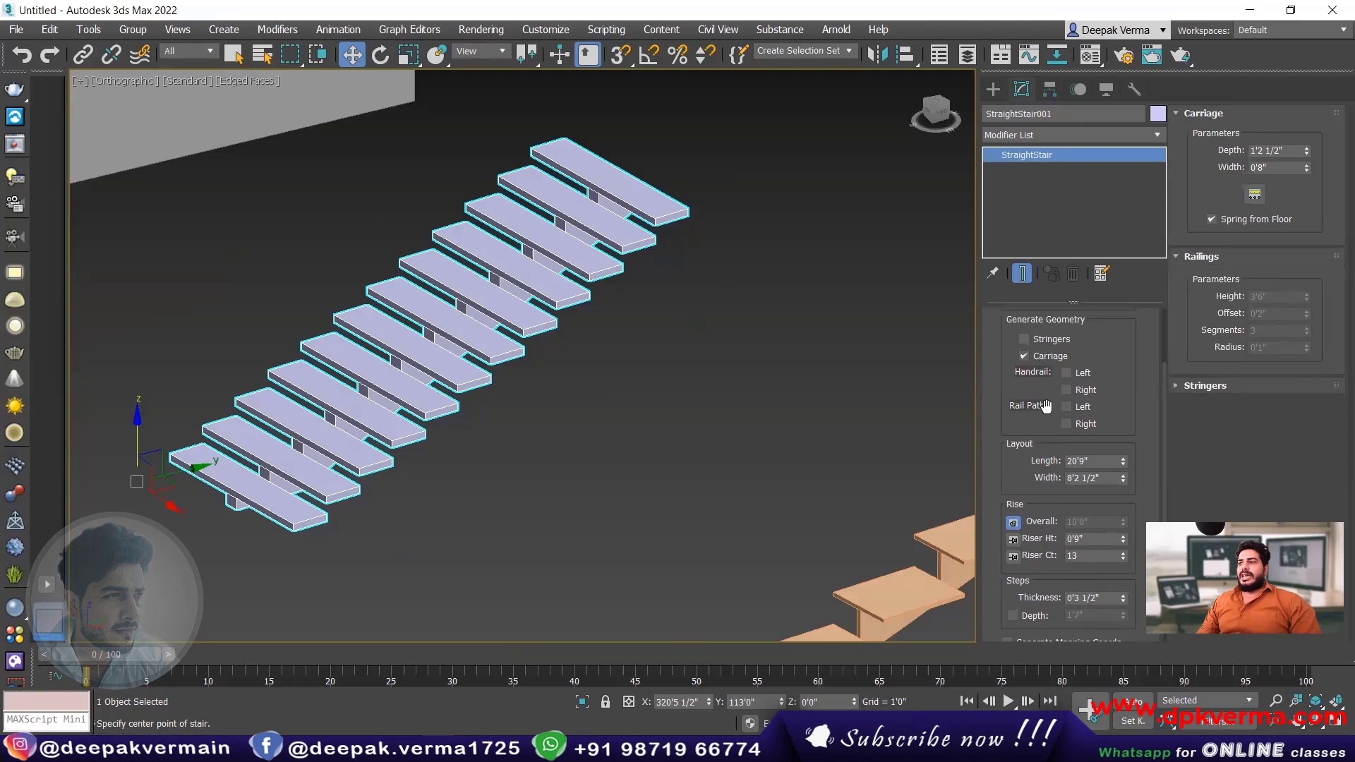
{"action": "left_click", "coordinate": [1067, 372]}
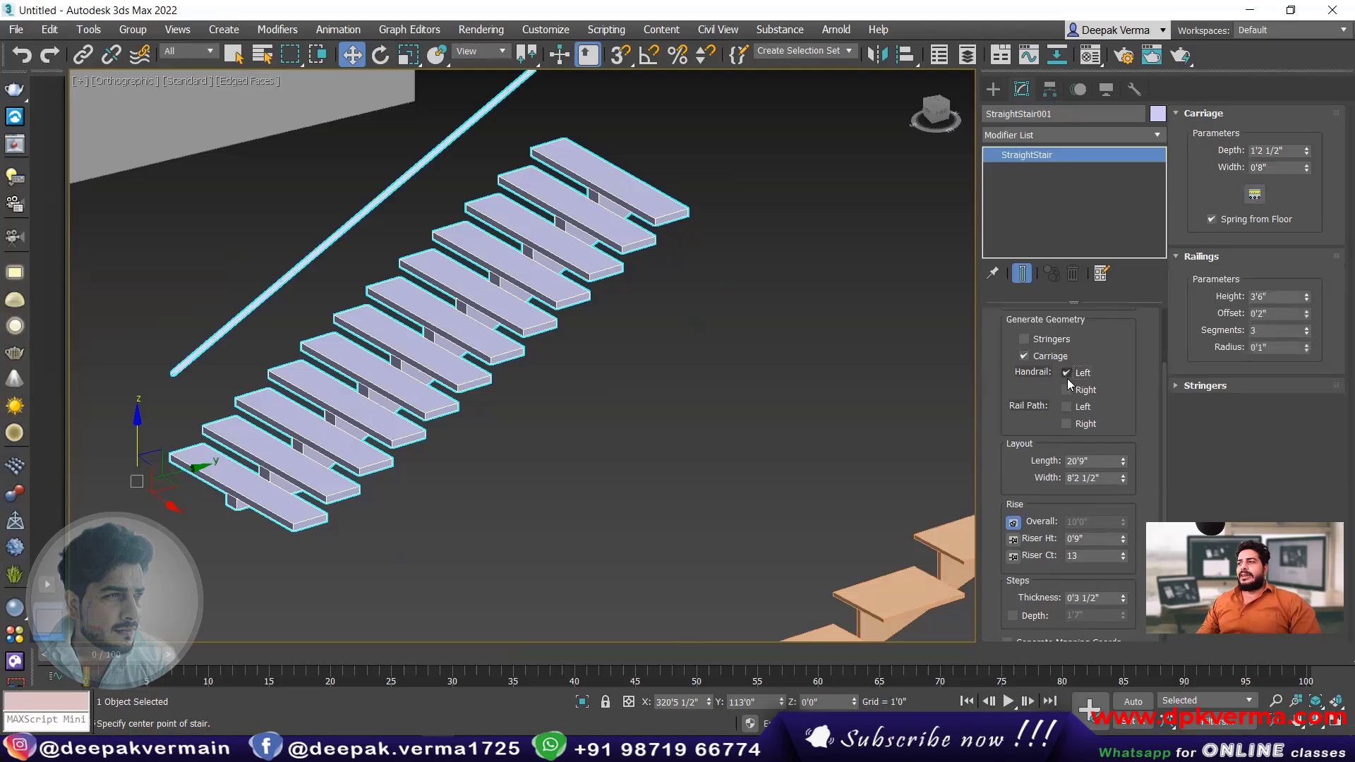
{"action": "left_click", "coordinate": [1066, 390]}
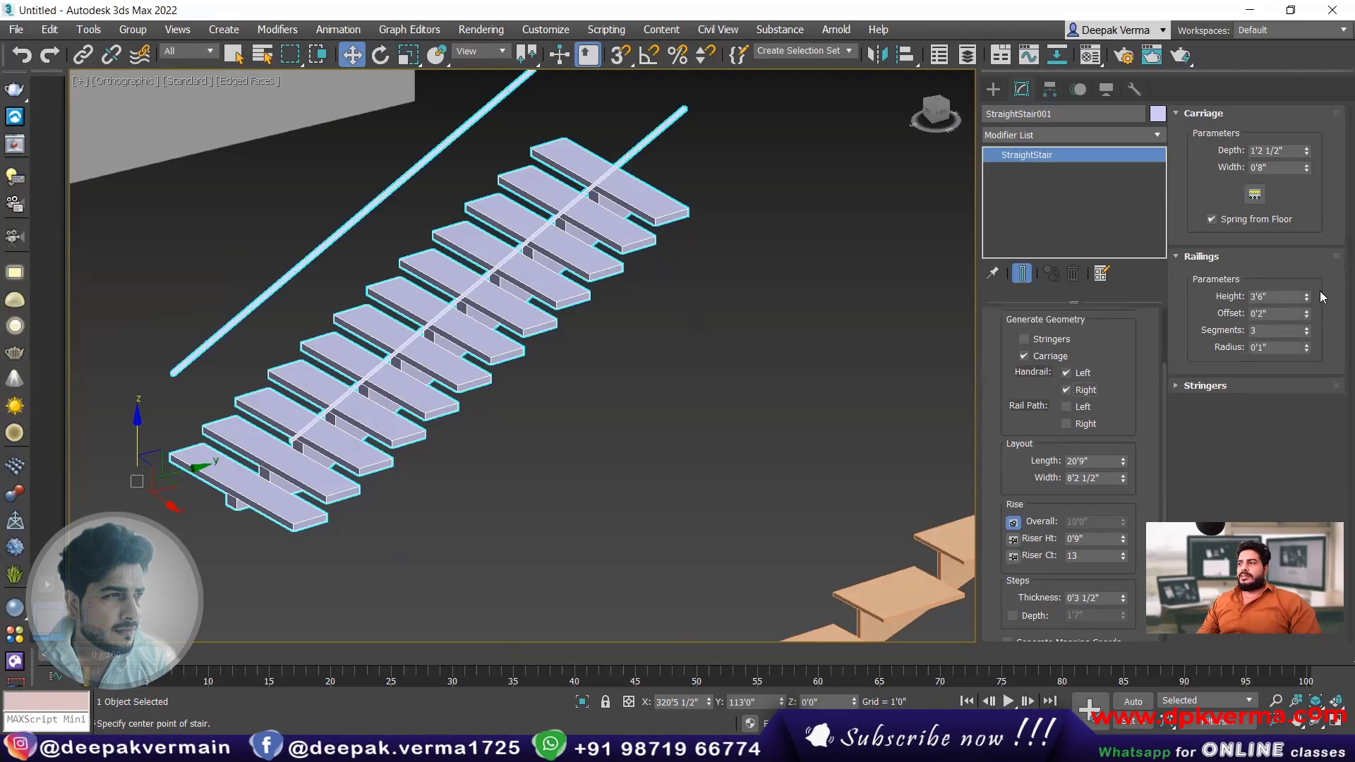
- Set the straight stair's railings to 3'9 1/2" height, 2 1/2" offset, 32 segments and 1 1/2" radius
{"action": "mouse_move", "coordinate": [1308, 298]}
{"action": "left_mouse_down"}
{"action": "mouse_move", "coordinate": [1303, 309]}
{"action": "mouse_move", "coordinate": [1290, 290]}
{"action": "left_mouse_up"}
{"action": "key", "text": "Tab"}
{"action": "type", "text": "32"}
{"action": "key", "text": "Return"}
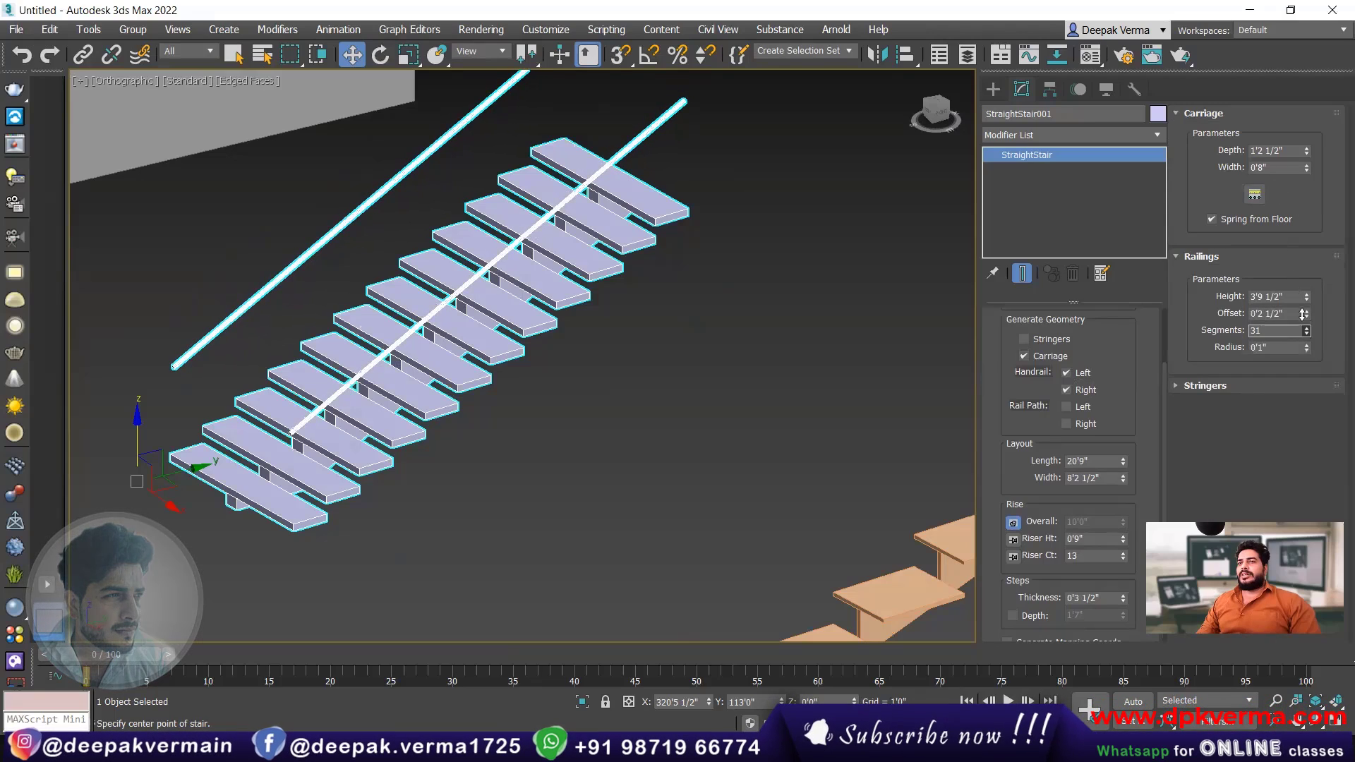
{"action": "scroll", "coordinate": [303, 431], "scroll_direction": "up", "scroll_amount": 5}
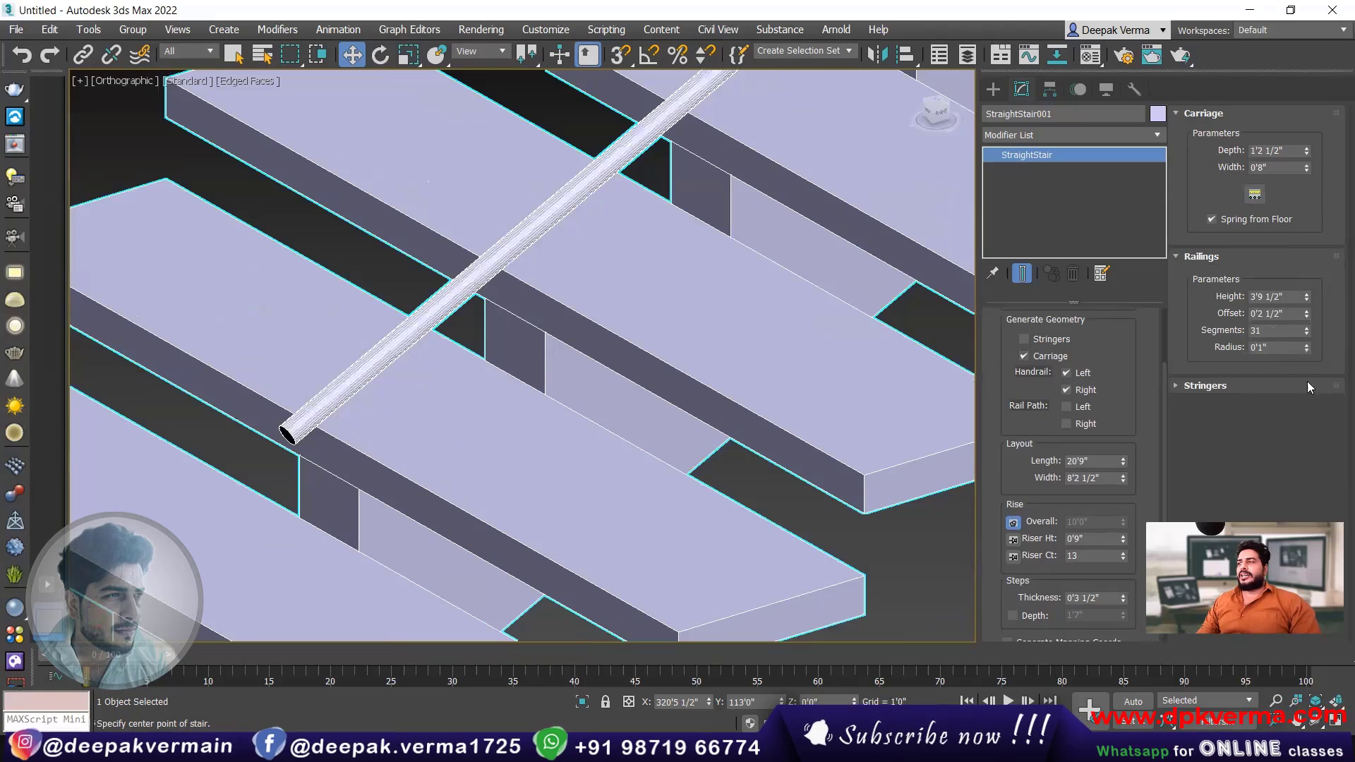
{"action": "left_click_drag", "start_coordinate": [1306, 332], "coordinate": [1305, 347]}
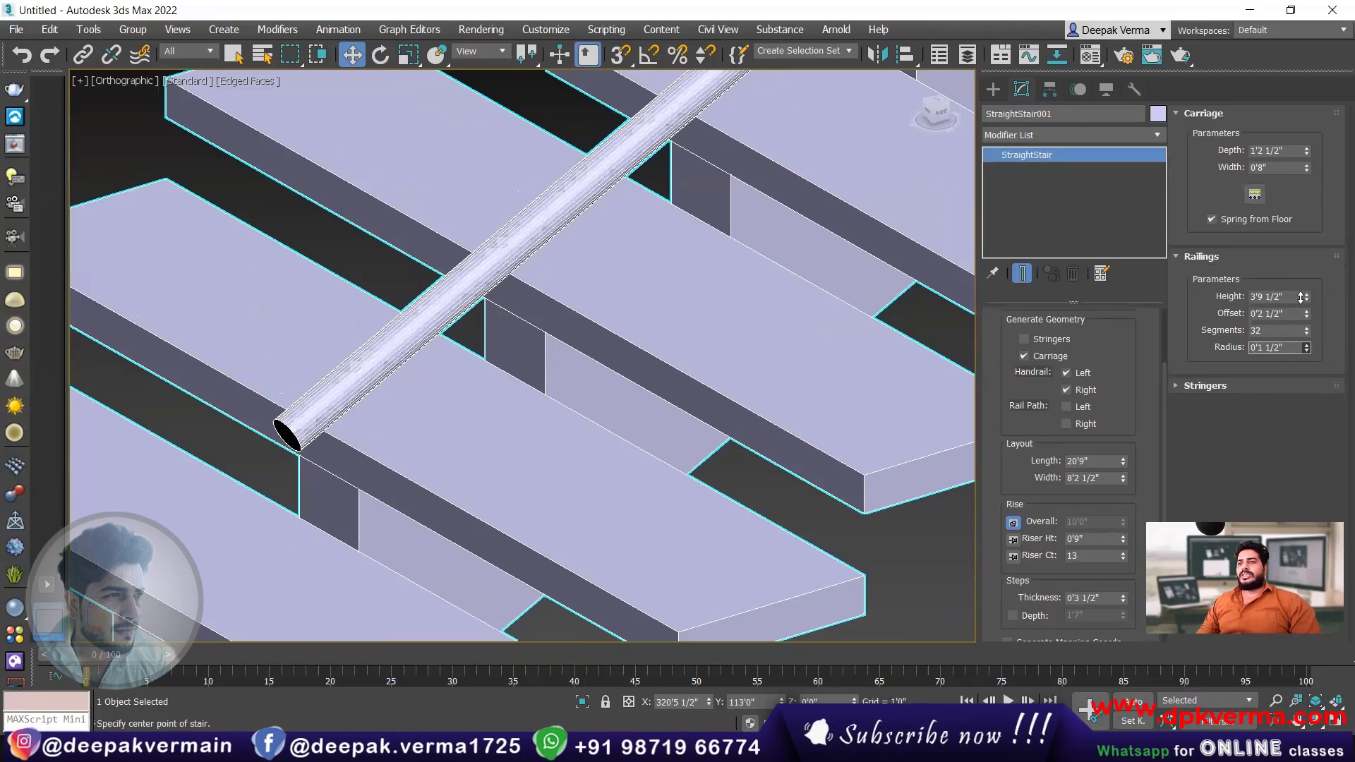
- Turn off both the left and right handrails of the straight stair
{"action": "scroll", "coordinate": [554, 394], "scroll_direction": "down", "scroll_amount": 5}
{"action": "middle_click_drag", "start_coordinate": [553, 394], "coordinate": [389, 431]}
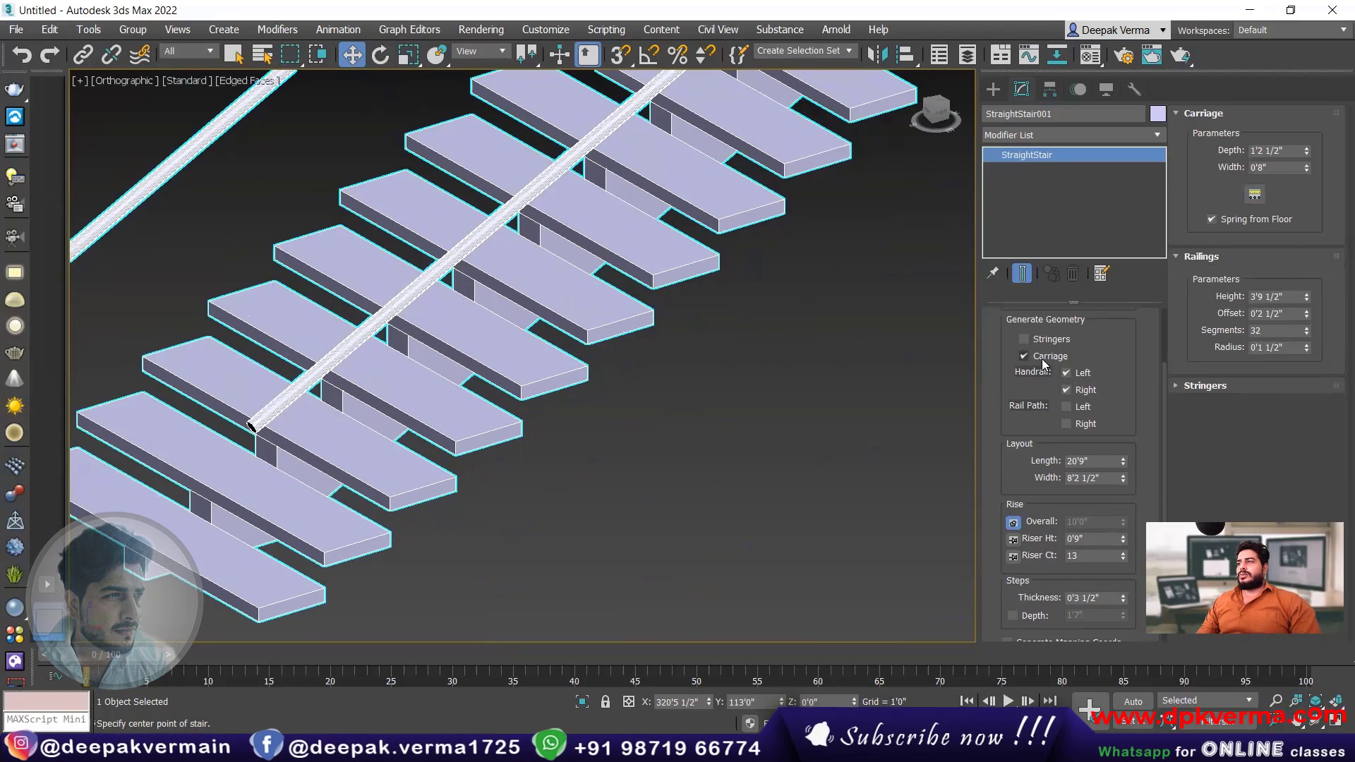
{"action": "left_click", "coordinate": [1066, 373]}
{"action": "left_click", "coordinate": [1066, 390]}
- Enable stringers on the straight stair and set their depth to 1'4"
{"action": "left_click", "coordinate": [1198, 386]}
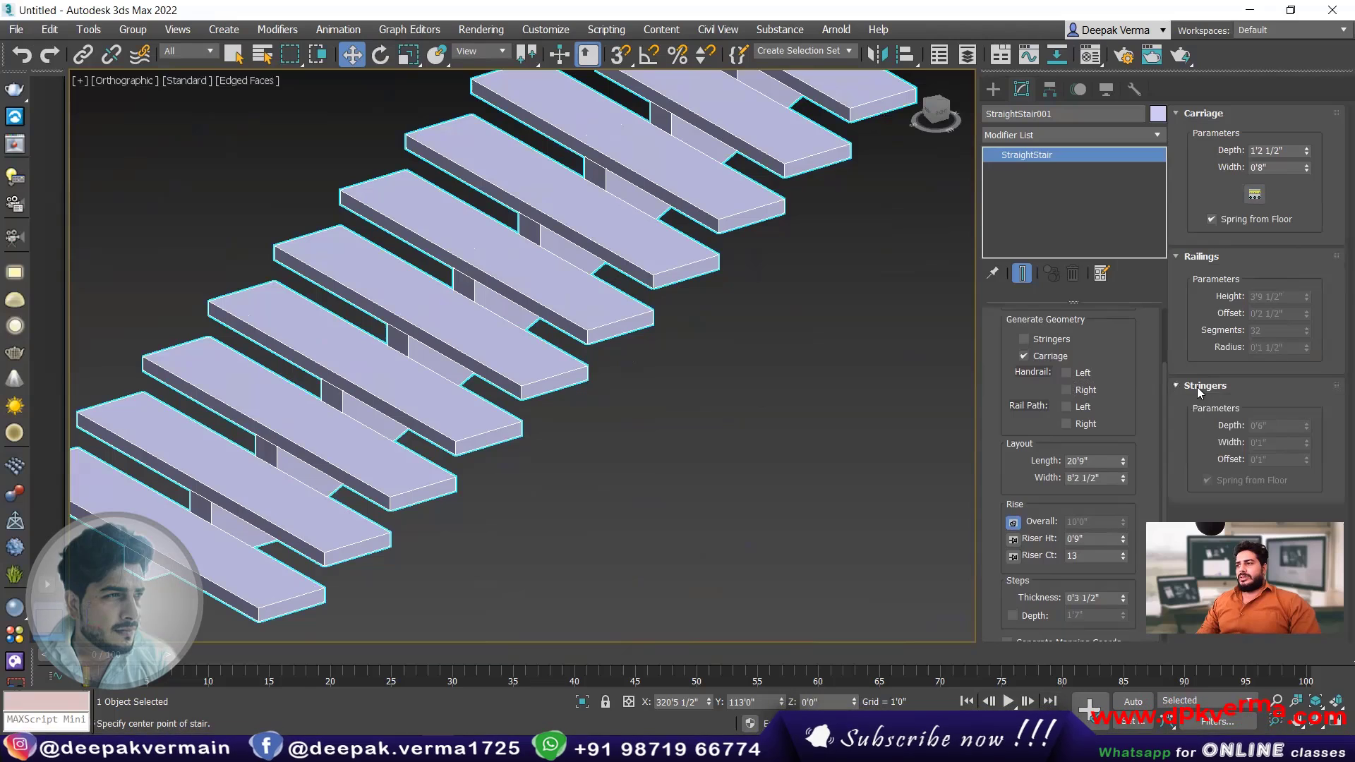
{"action": "left_click", "coordinate": [1023, 339]}
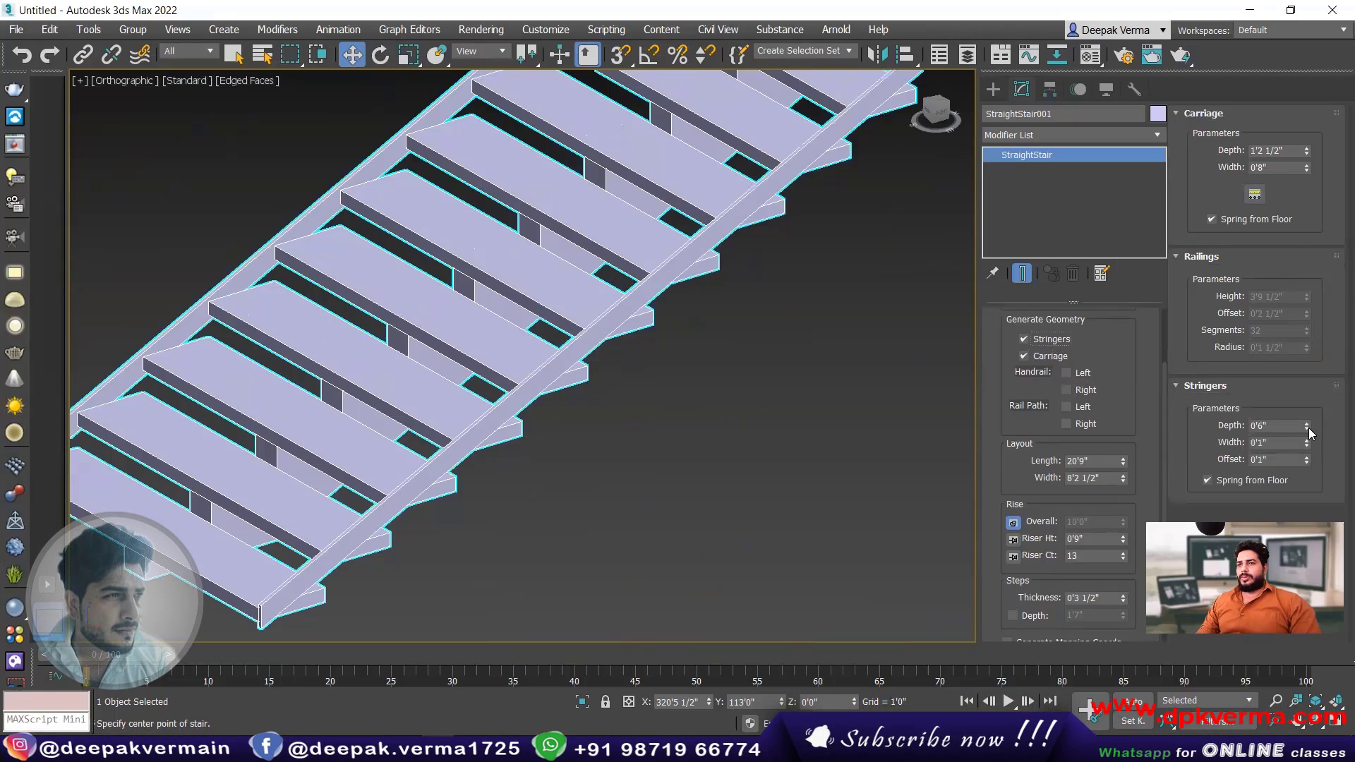
{"action": "left_click_drag", "start_coordinate": [1308, 427], "coordinate": [1254, 305]}
{"action": "scroll", "coordinate": [562, 296], "scroll_direction": "down", "scroll_amount": 3}
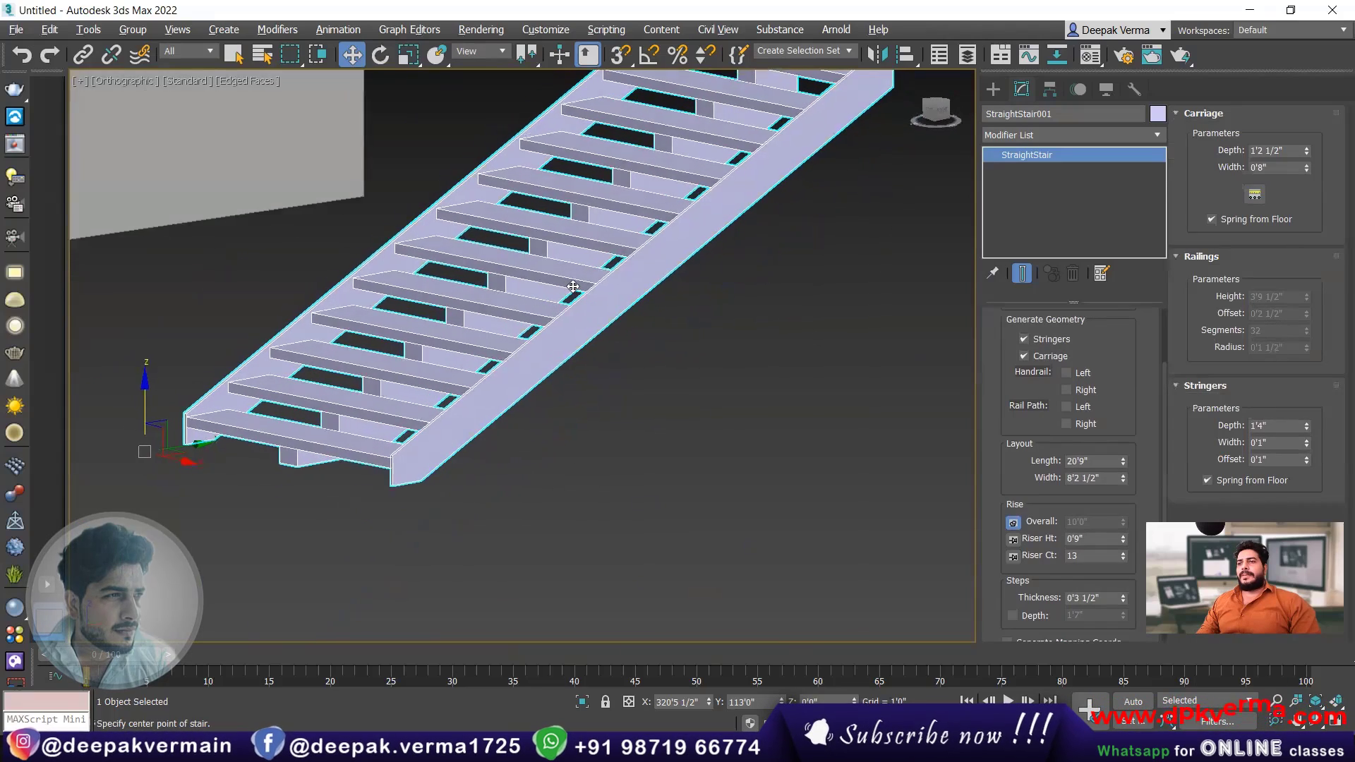
- Fine-tune the depth and offset of the straight stair's stringers, and collapse the stringer parameters
{"action": "left_click_drag", "start_coordinate": [1307, 428], "coordinate": [1289, 320]}
{"action": "mouse_move", "coordinate": [1306, 459]}
{"action": "left_mouse_down"}
{"action": "mouse_move", "coordinate": [1302, 332]}
{"action": "mouse_move", "coordinate": [1304, 459]}
{"action": "left_mouse_up"}
{"action": "scroll", "coordinate": [1099, 427], "scroll_direction": "down", "scroll_amount": 1}
{"action": "left_click", "coordinate": [1178, 386]}
{"action": "scroll", "coordinate": [476, 408], "scroll_direction": "down", "scroll_amount": 6}
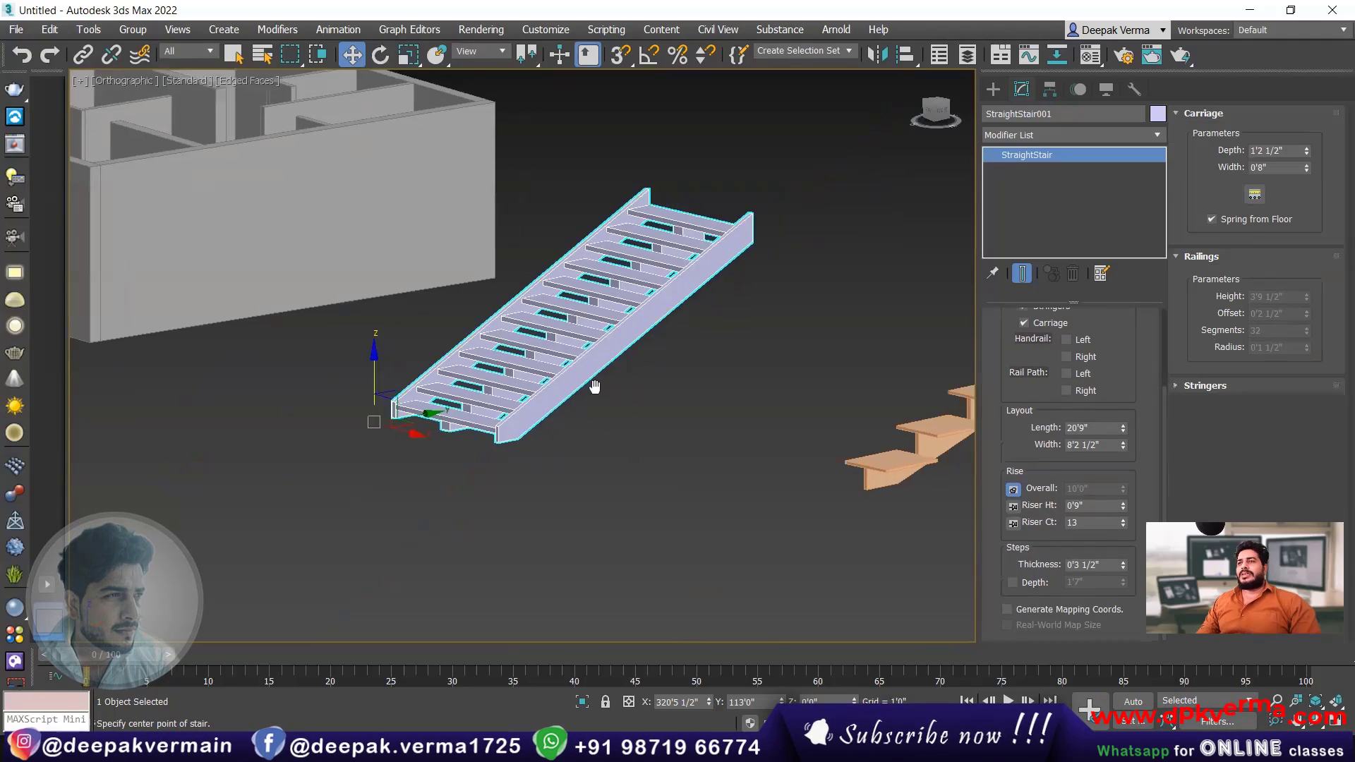
- Set the L-type stair's layout to Length 1 31'7 1/2", Length 2 16'9 1/2", width 9'5" and angle -4'8 1/2"
{"action": "scroll", "coordinate": [479, 387], "scroll_direction": "up", "scroll_amount": 4}
{"action": "left_click", "coordinate": [479, 388]}
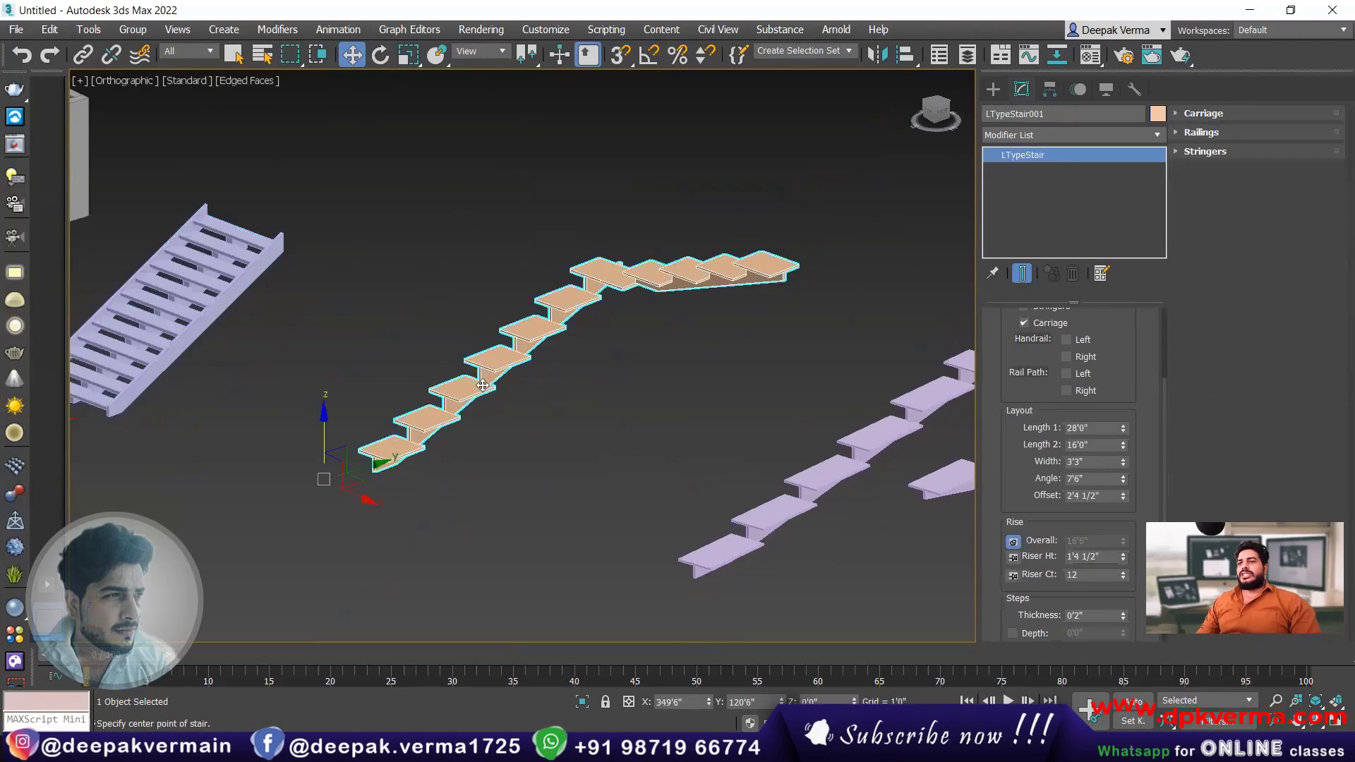
{"action": "left_click_drag", "start_coordinate": [1125, 432], "coordinate": [1120, 583]}
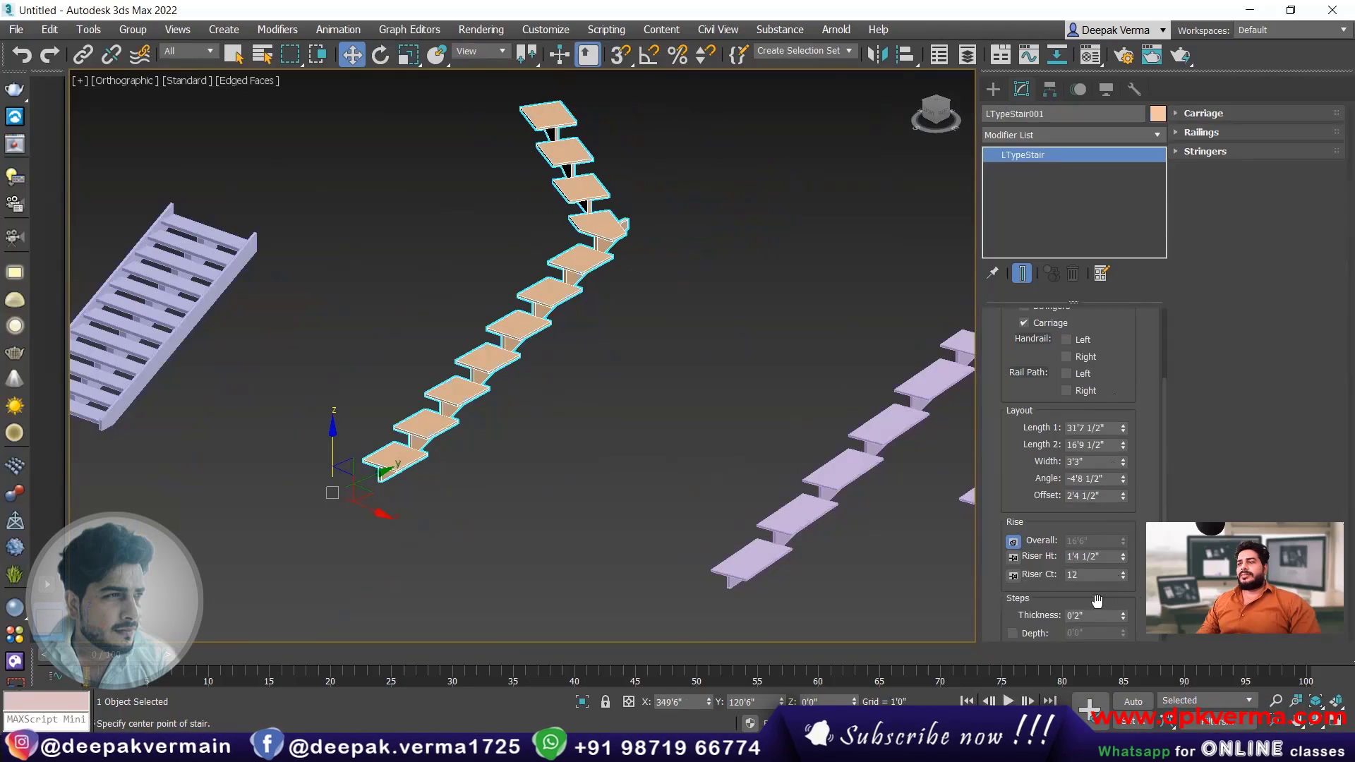
{"action": "left_click_drag", "start_coordinate": [1121, 460], "coordinate": [1120, 395]}
{"action": "middle_click_drag", "start_coordinate": [449, 307], "coordinate": [496, 307]}
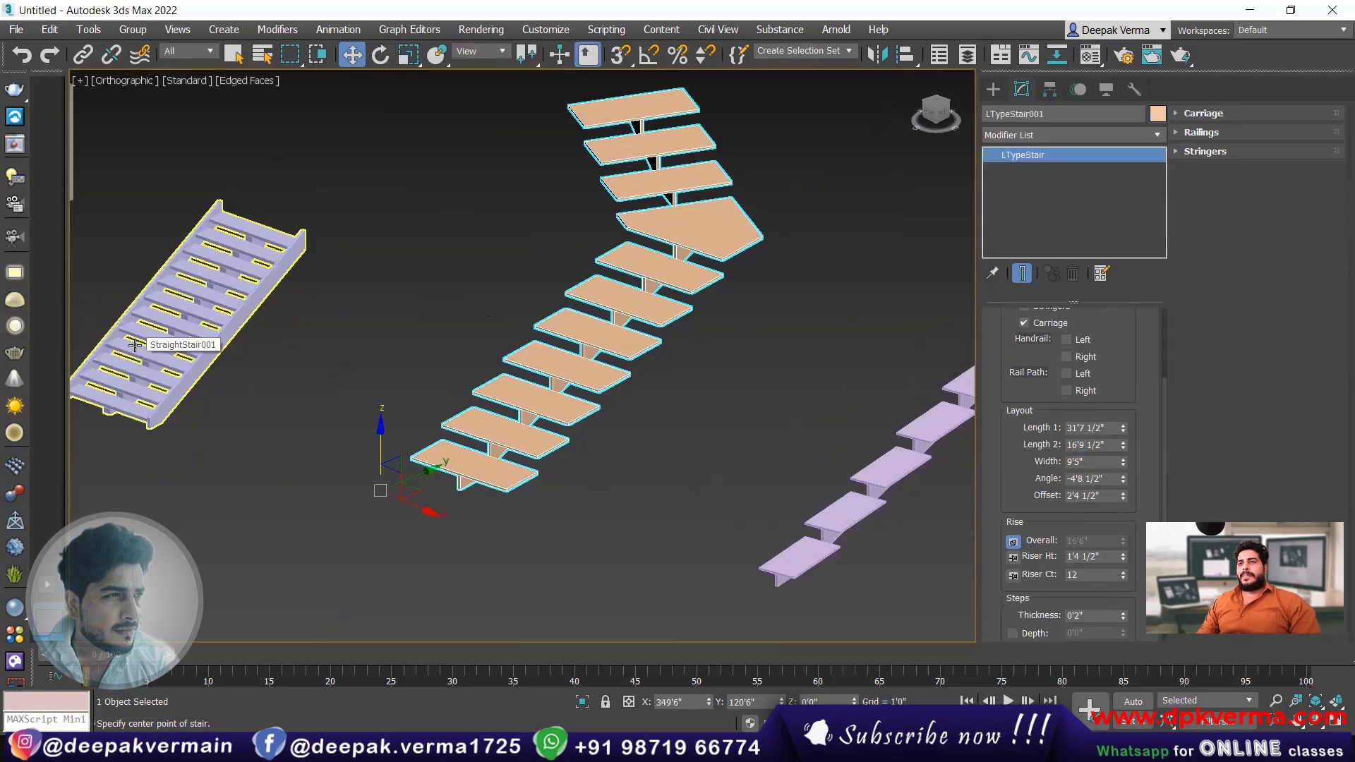
- Select the straight stair with stringers again and inspect it beside the L-type stair
{"action": "middle_click_drag", "start_coordinate": [134, 345], "coordinate": [234, 342]}
{"action": "left_click", "coordinate": [235, 342]}
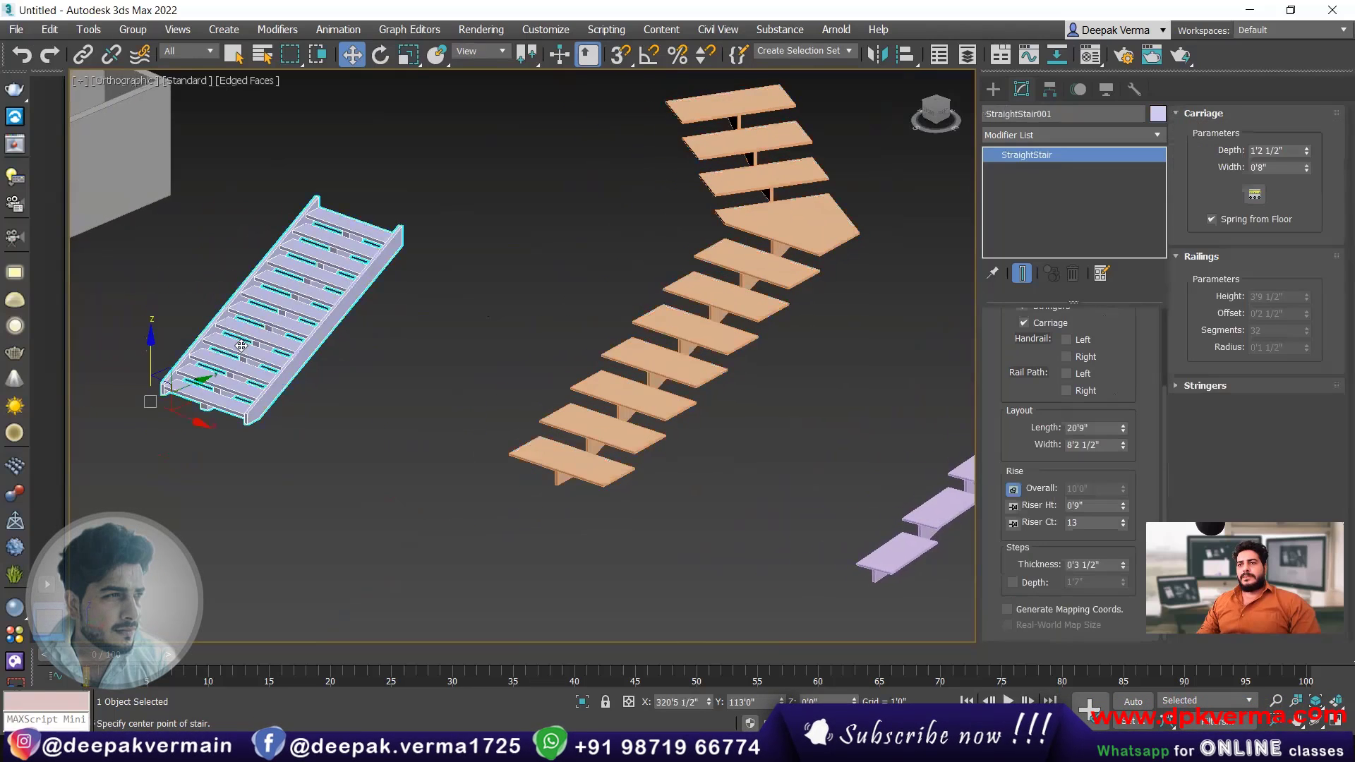
{"action": "scroll", "coordinate": [299, 343], "scroll_direction": "up", "scroll_amount": 2}
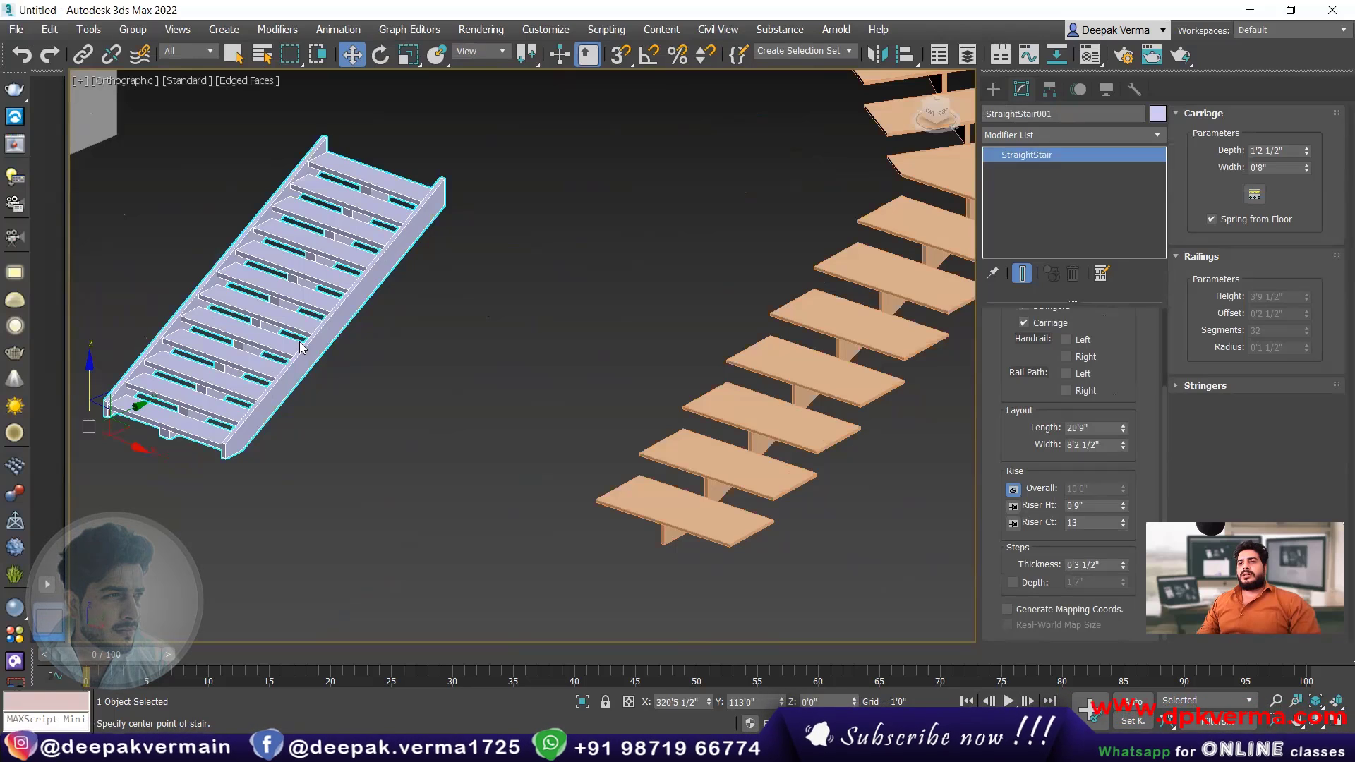
{"action": "middle_click_drag", "start_coordinate": [299, 342], "coordinate": [293, 354]}
{"action": "middle_click_drag", "start_coordinate": [305, 267], "coordinate": [295, 292]}
{"action": "scroll", "coordinate": [296, 293], "scroll_direction": "down", "scroll_amount": 3}
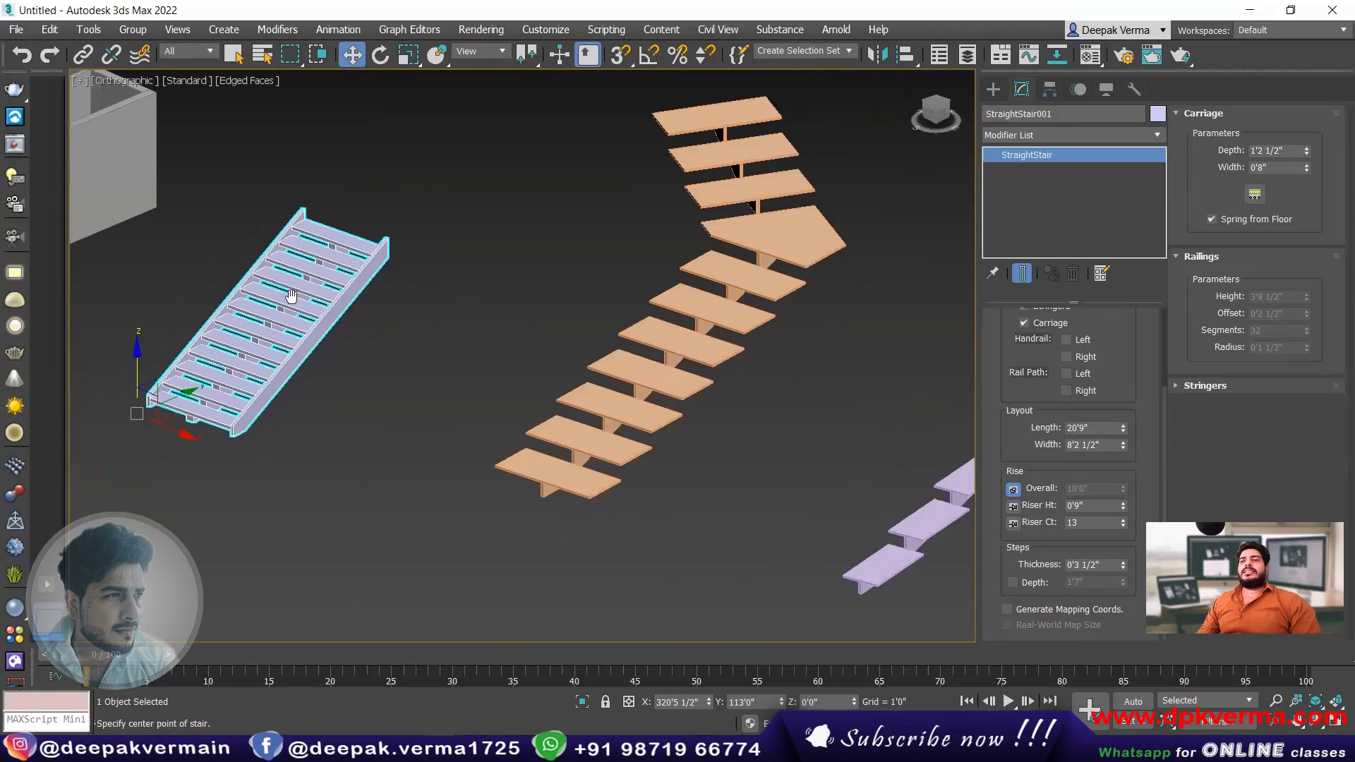
{"action": "scroll", "coordinate": [260, 291], "scroll_direction": "up", "scroll_amount": 1}
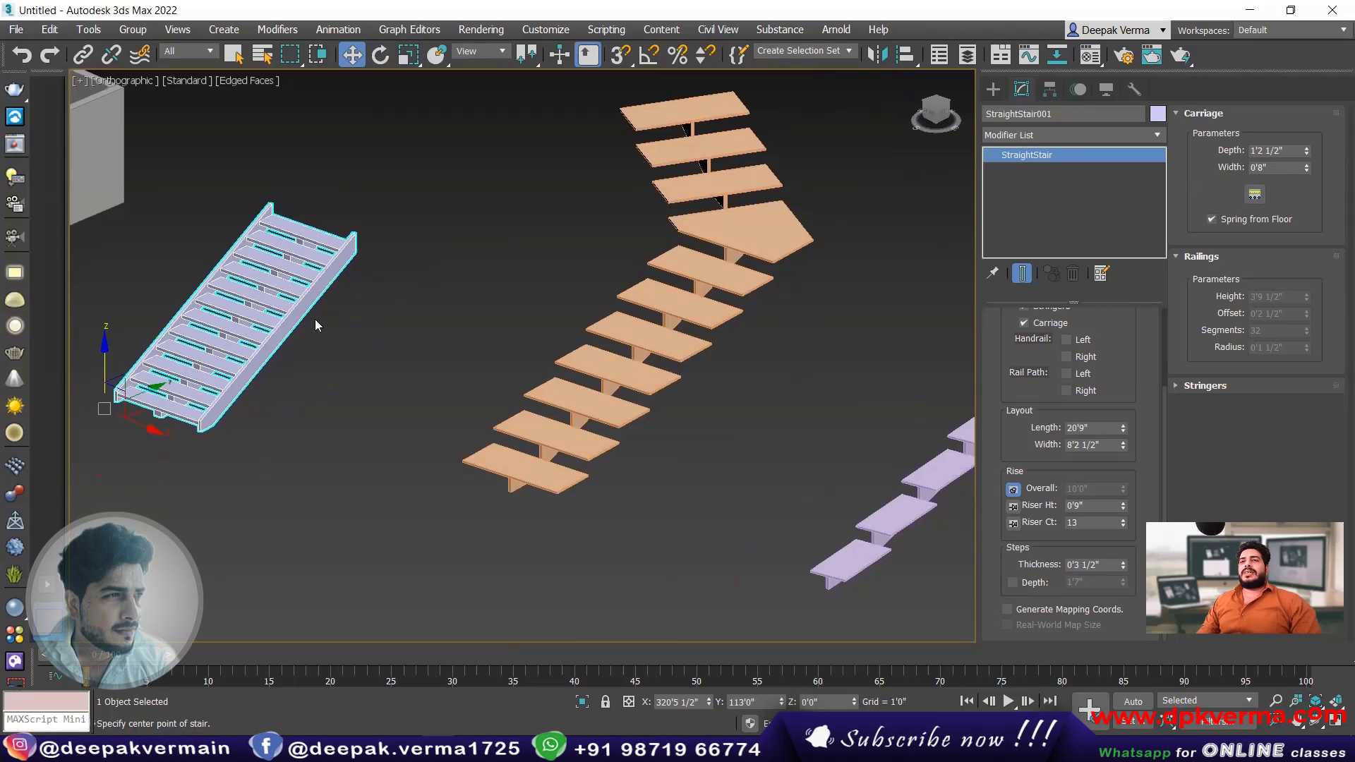
- Select the U-type stair, widen it to 7'11 1/2" and change its layout direction to Left
{"action": "scroll", "coordinate": [597, 393], "scroll_direction": "down", "scroll_amount": 2}
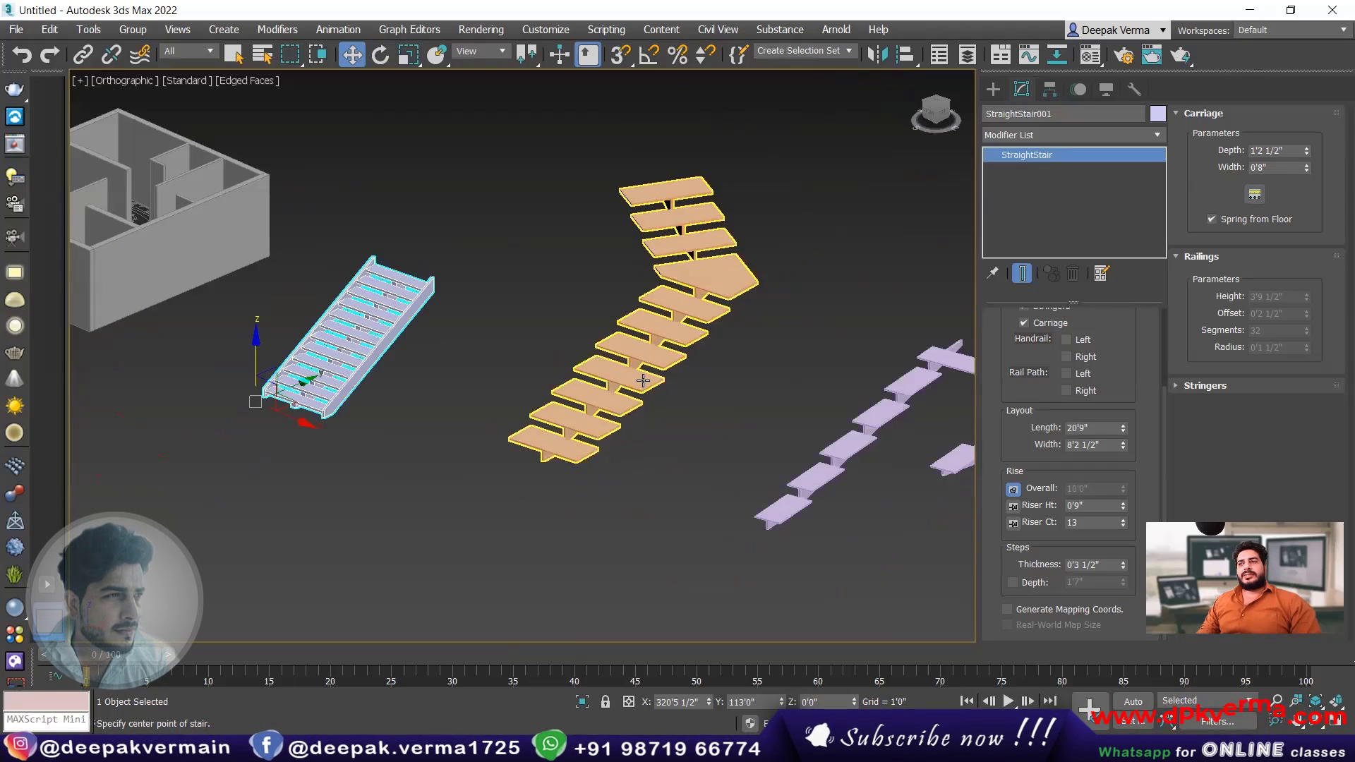
{"action": "middle_click_drag", "start_coordinate": [695, 381], "coordinate": [449, 355]}
{"action": "left_click", "coordinate": [645, 365]}
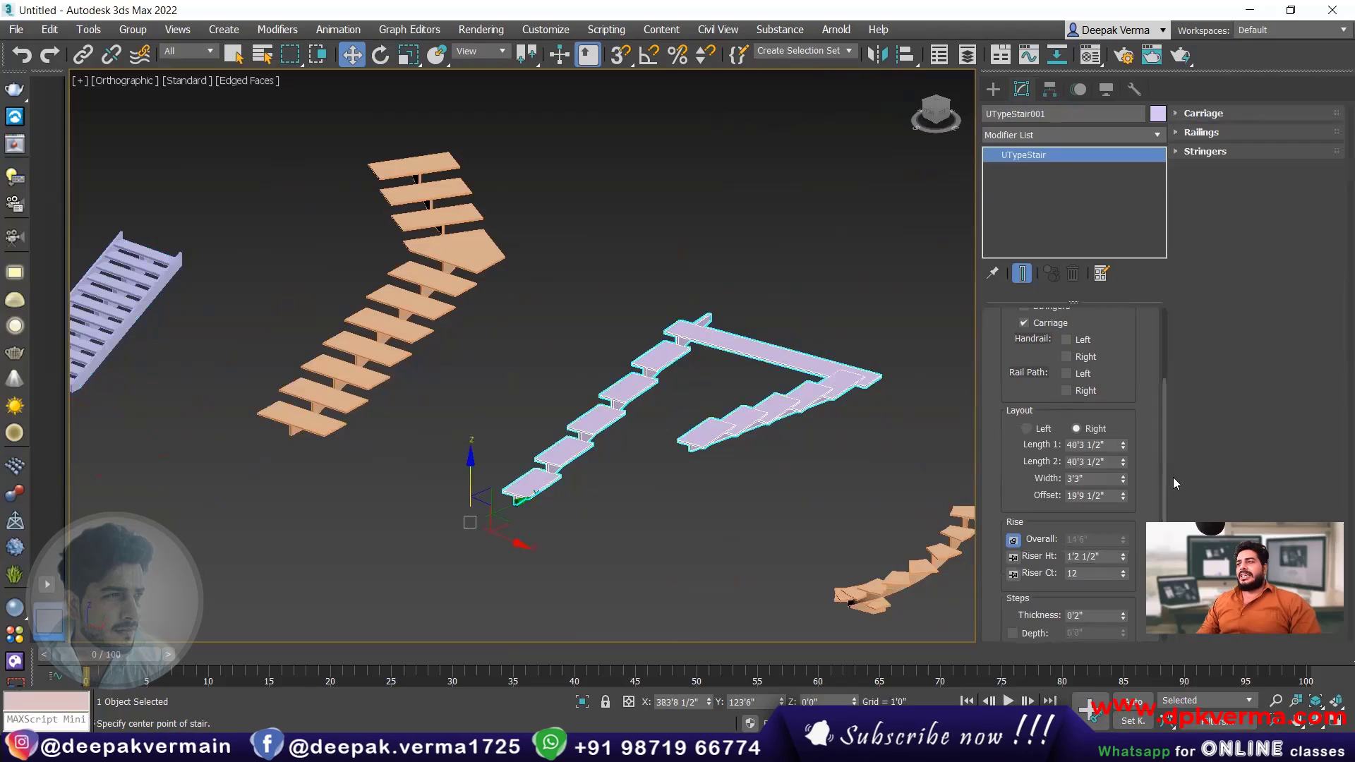
{"action": "left_click_drag", "start_coordinate": [1123, 478], "coordinate": [1118, 444]}
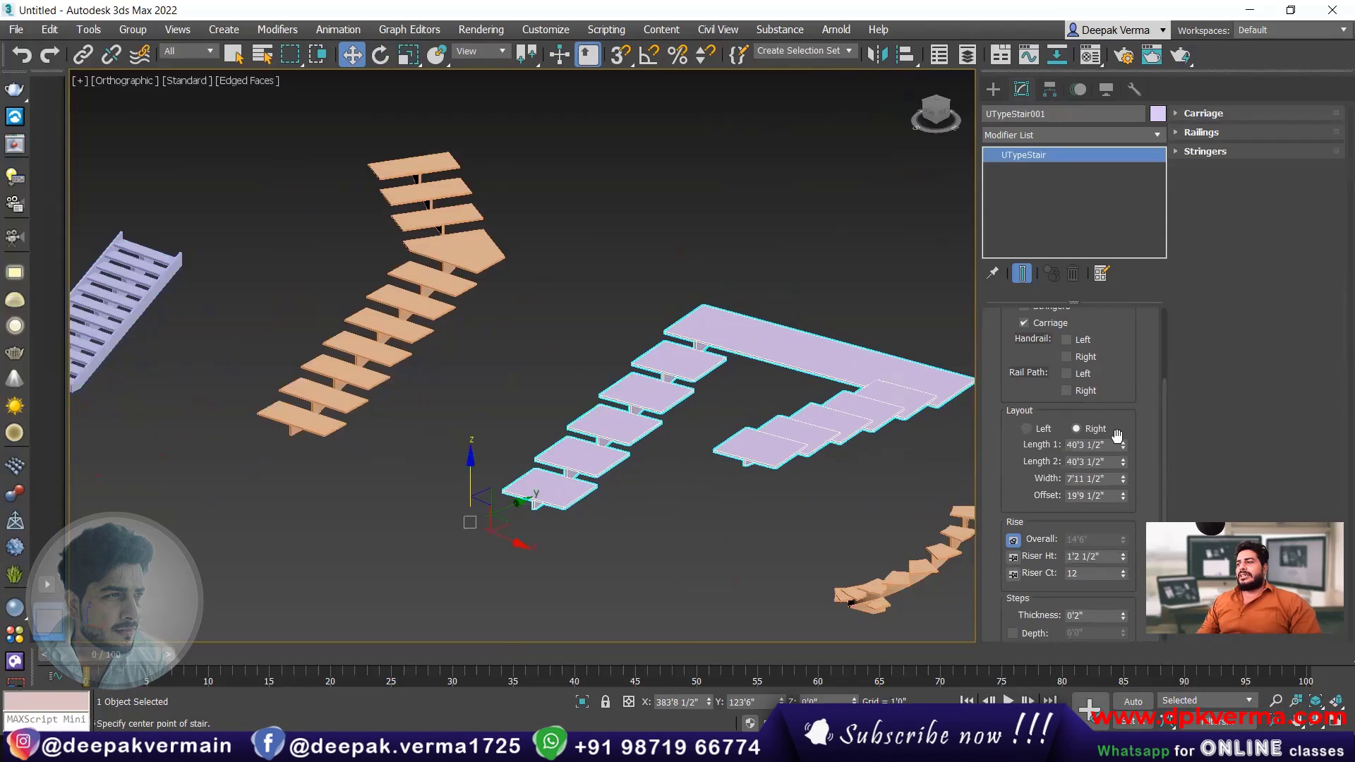
{"action": "left_click", "coordinate": [1042, 430]}
{"action": "left_click", "coordinate": [1074, 429]}
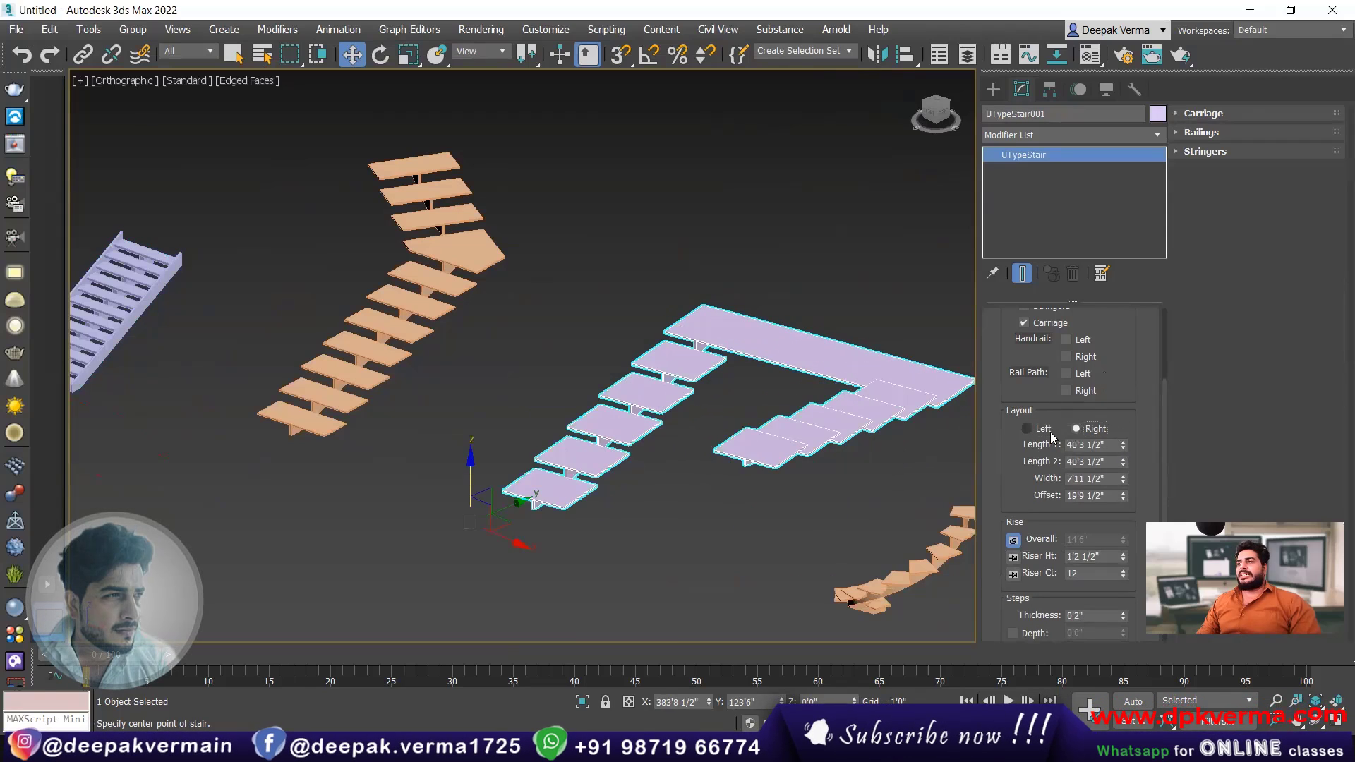
{"action": "left_click", "coordinate": [1041, 432]}
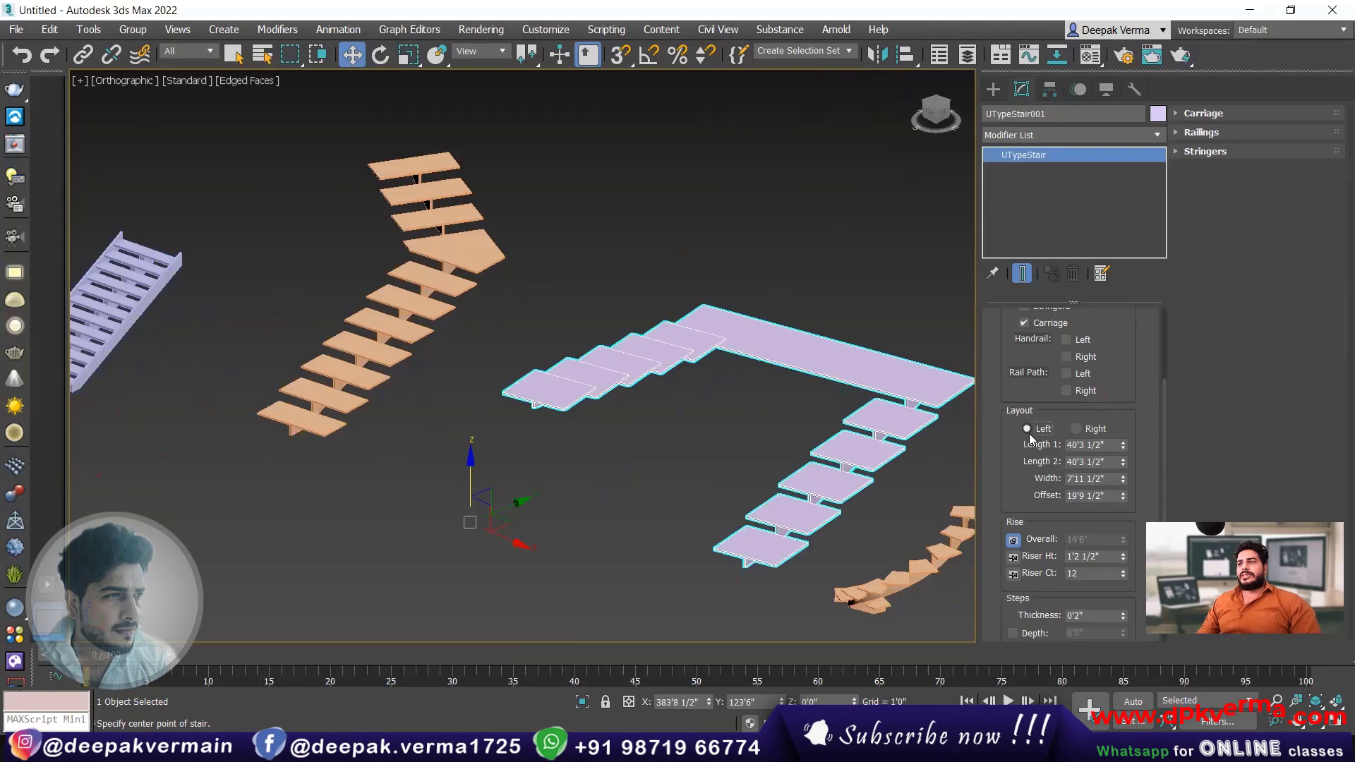
- Select the spiral stair, set its width to 6'5", and compare the CW layout direction with CCW, ending on CCW
{"action": "scroll", "coordinate": [726, 381], "scroll_direction": "down", "scroll_amount": 2}
{"action": "middle_click_drag", "start_coordinate": [726, 381], "coordinate": [191, 396]}
{"action": "middle_click_drag", "start_coordinate": [473, 460], "coordinate": [588, 387]}
{"action": "scroll", "coordinate": [454, 450], "scroll_direction": "up", "scroll_amount": 2}
{"action": "left_click", "coordinate": [453, 450]}
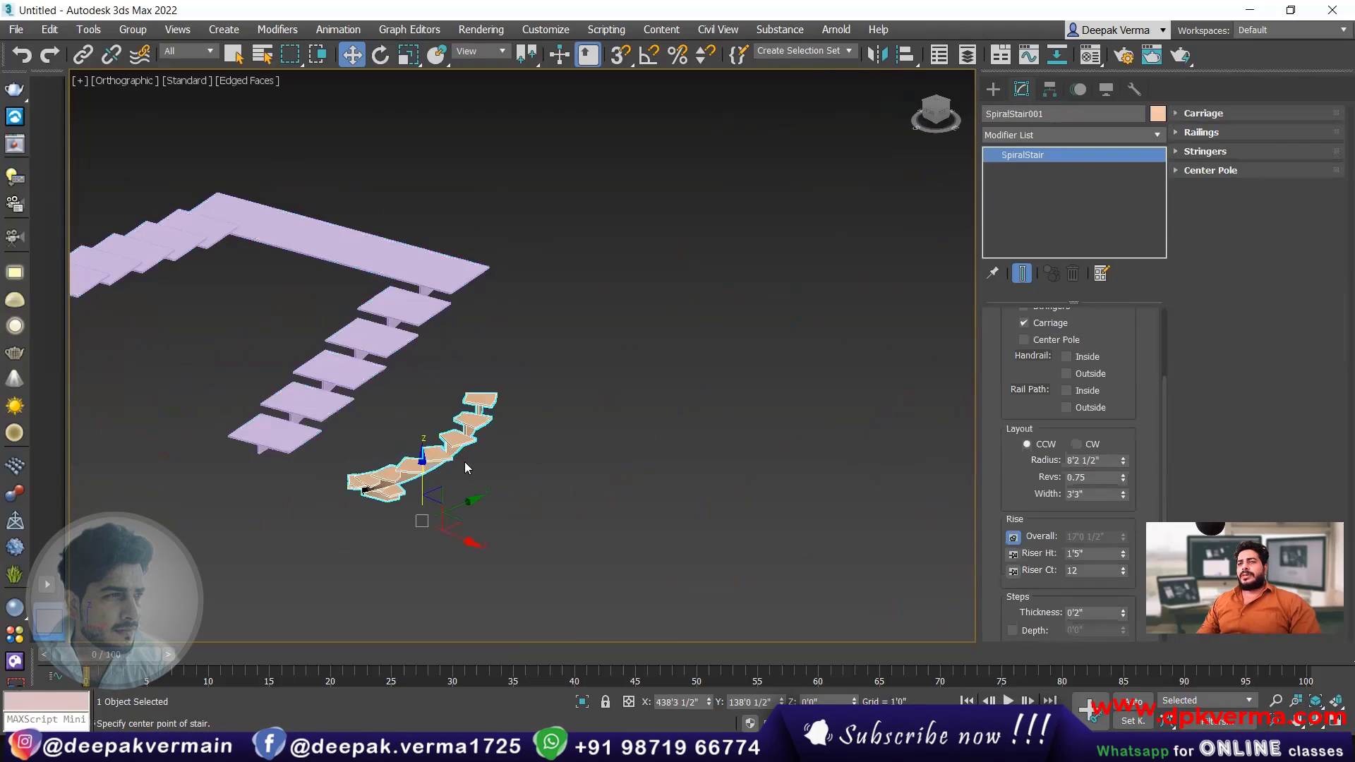
{"action": "middle_click_drag", "start_coordinate": [465, 461], "coordinate": [592, 455], "text": "alt"}
{"action": "left_click_drag", "start_coordinate": [1125, 497], "coordinate": [1119, 427]}
{"action": "left_click", "coordinate": [1098, 449]}
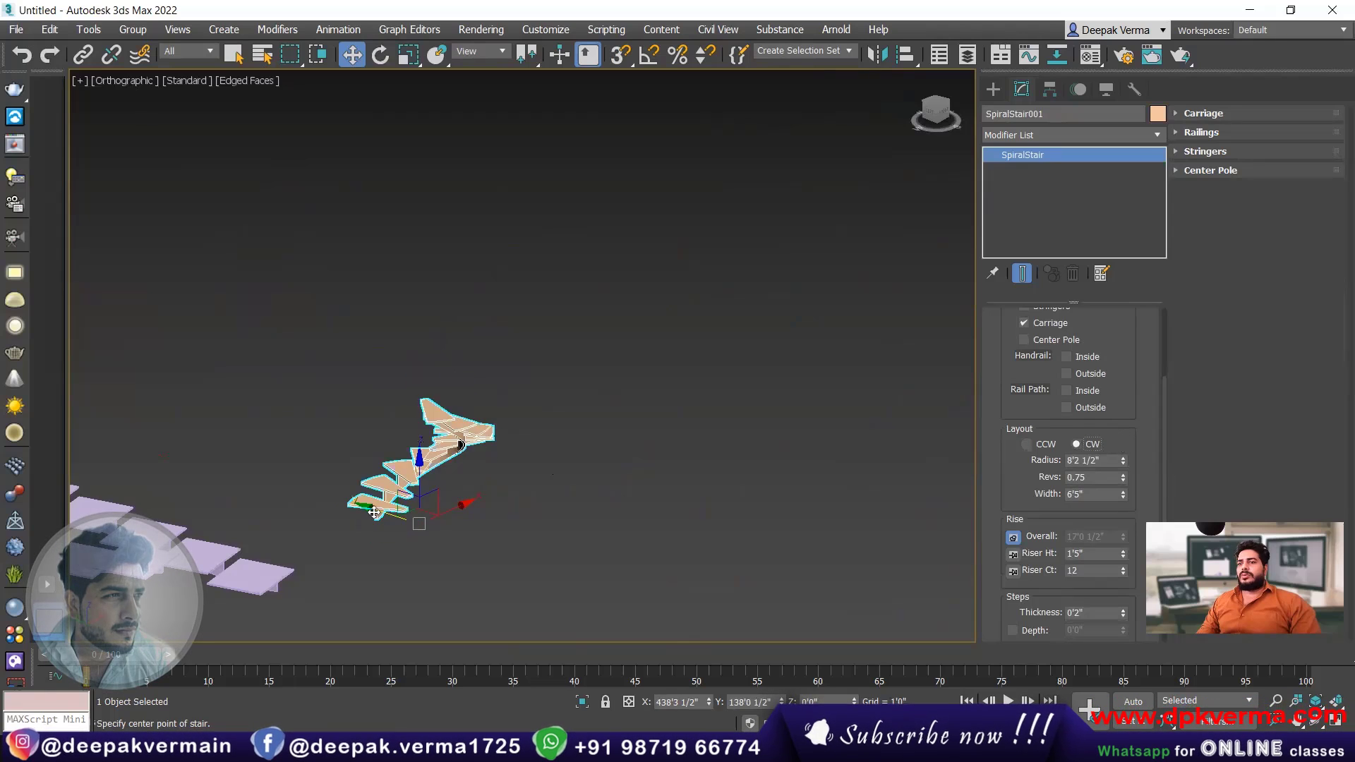
{"action": "scroll", "coordinate": [381, 505], "scroll_direction": "up", "scroll_amount": 3}
{"action": "left_click", "coordinate": [1044, 447]}
{"action": "middle_click_drag", "start_coordinate": [494, 471], "coordinate": [600, 471], "text": "alt"}
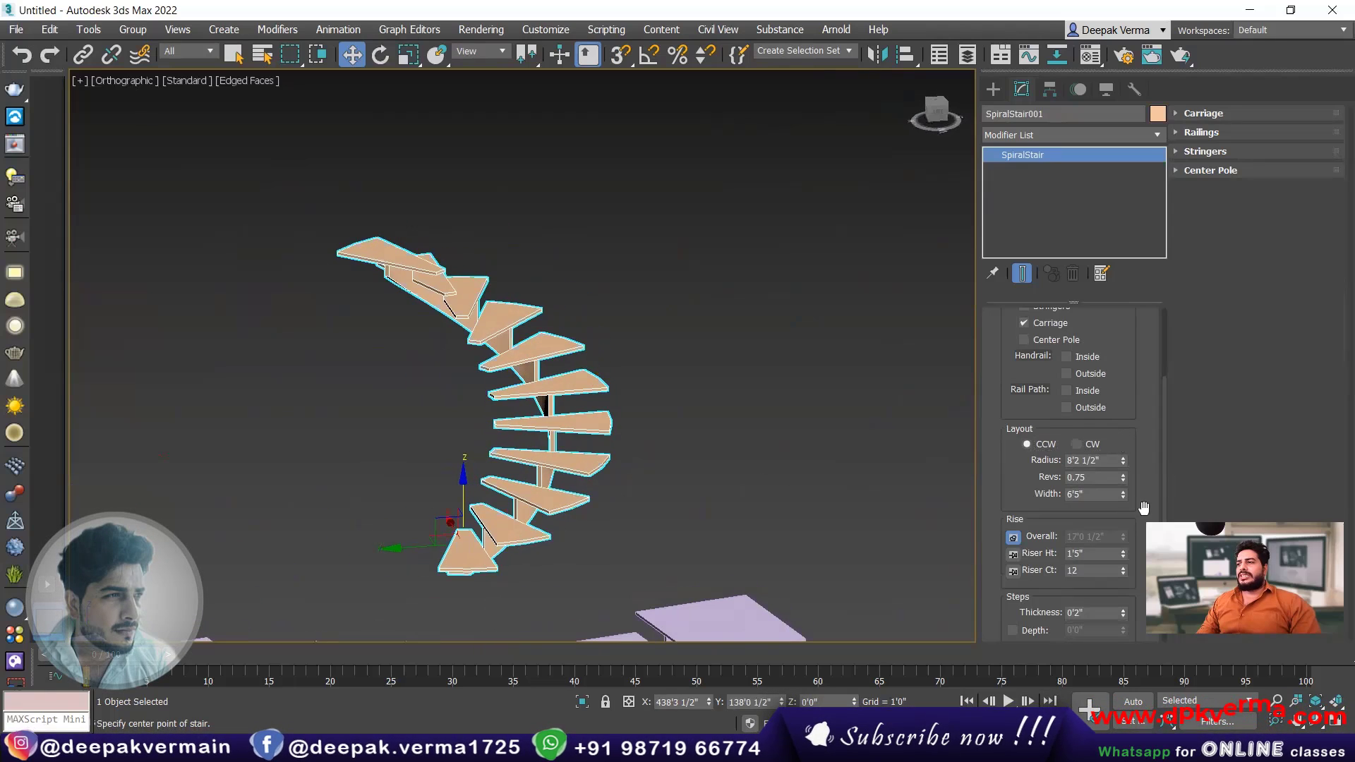
- Set the spiral stair's width to 8'2 1/2" and generate its center pole
{"action": "scroll", "coordinate": [1120, 471], "scroll_direction": "down", "scroll_amount": 2}
{"action": "left_click_drag", "start_coordinate": [1123, 467], "coordinate": [1128, 391]}
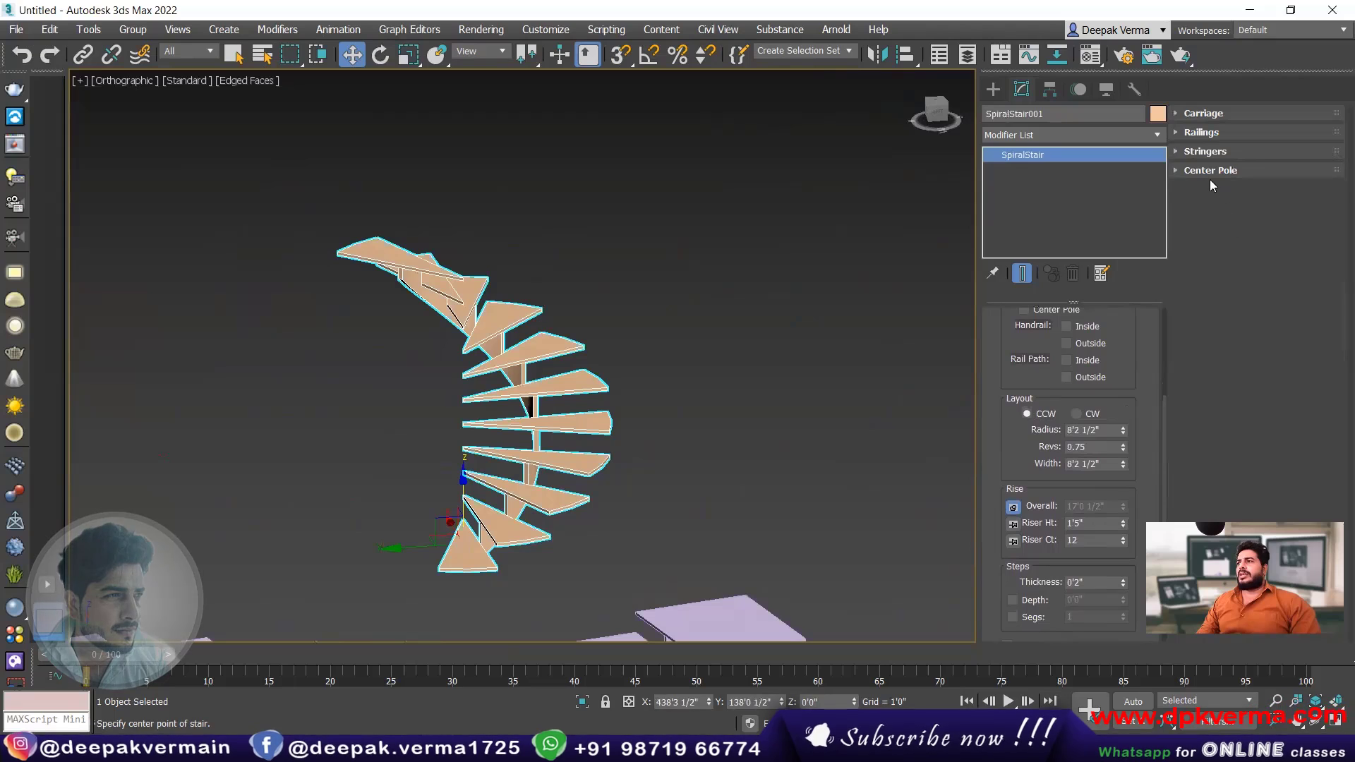
{"action": "middle_click_drag", "start_coordinate": [832, 309], "coordinate": [817, 328], "text": "alt"}
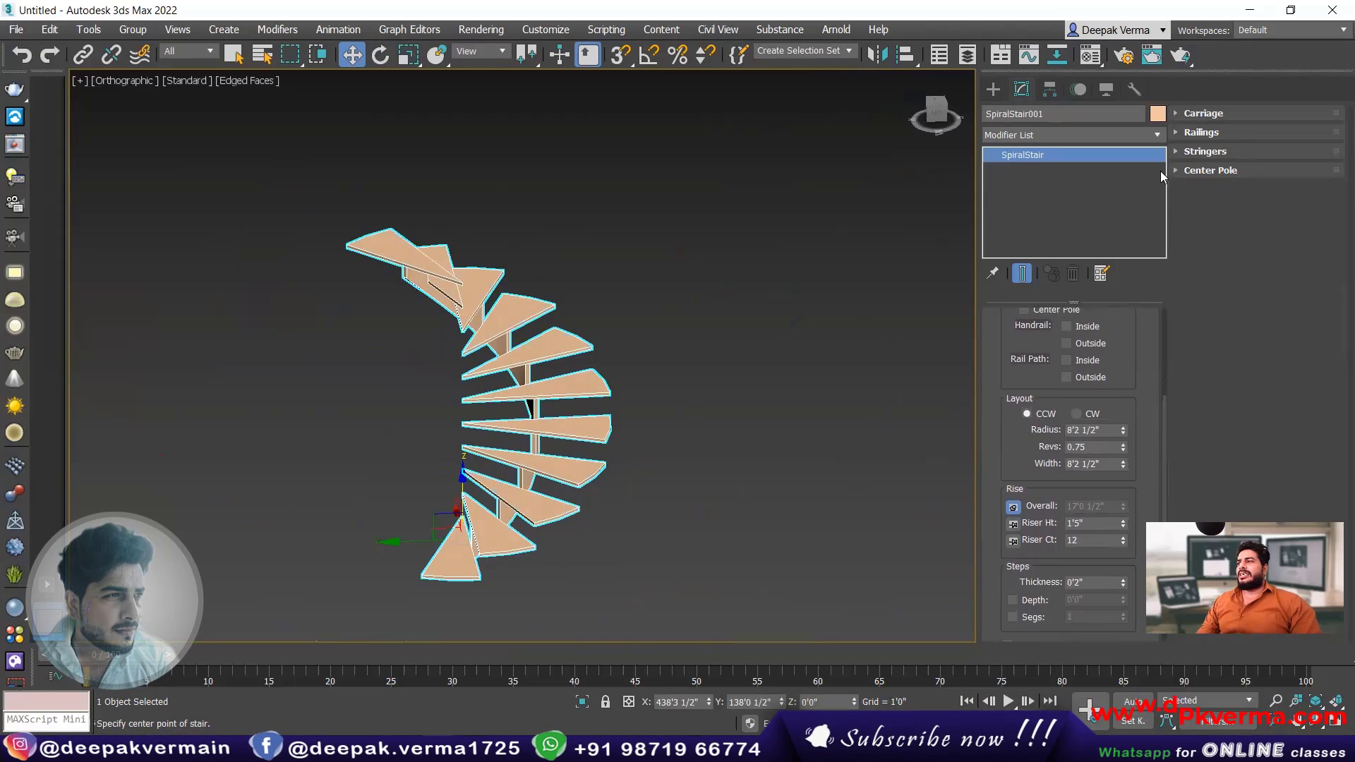
{"action": "left_click", "coordinate": [1212, 171]}
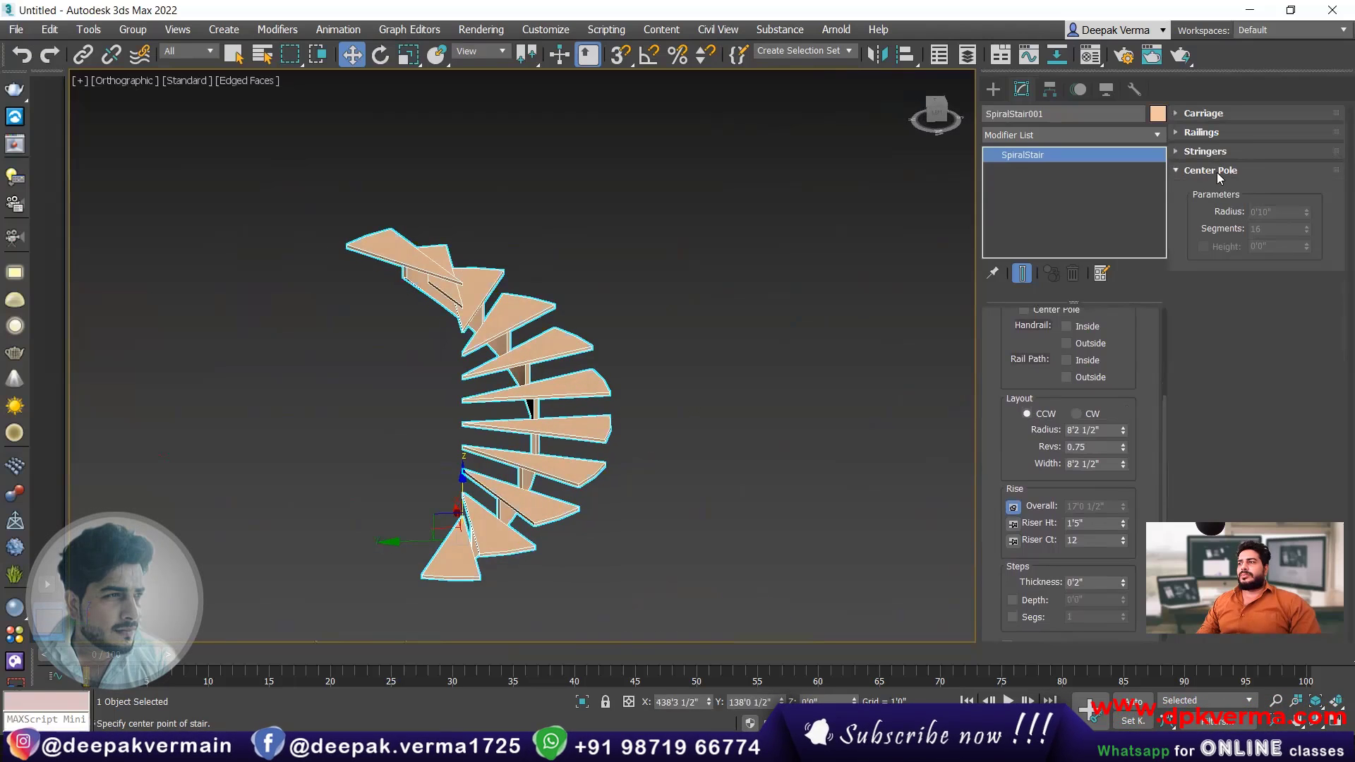
{"action": "scroll", "coordinate": [1030, 372], "scroll_direction": "up", "scroll_amount": 3}
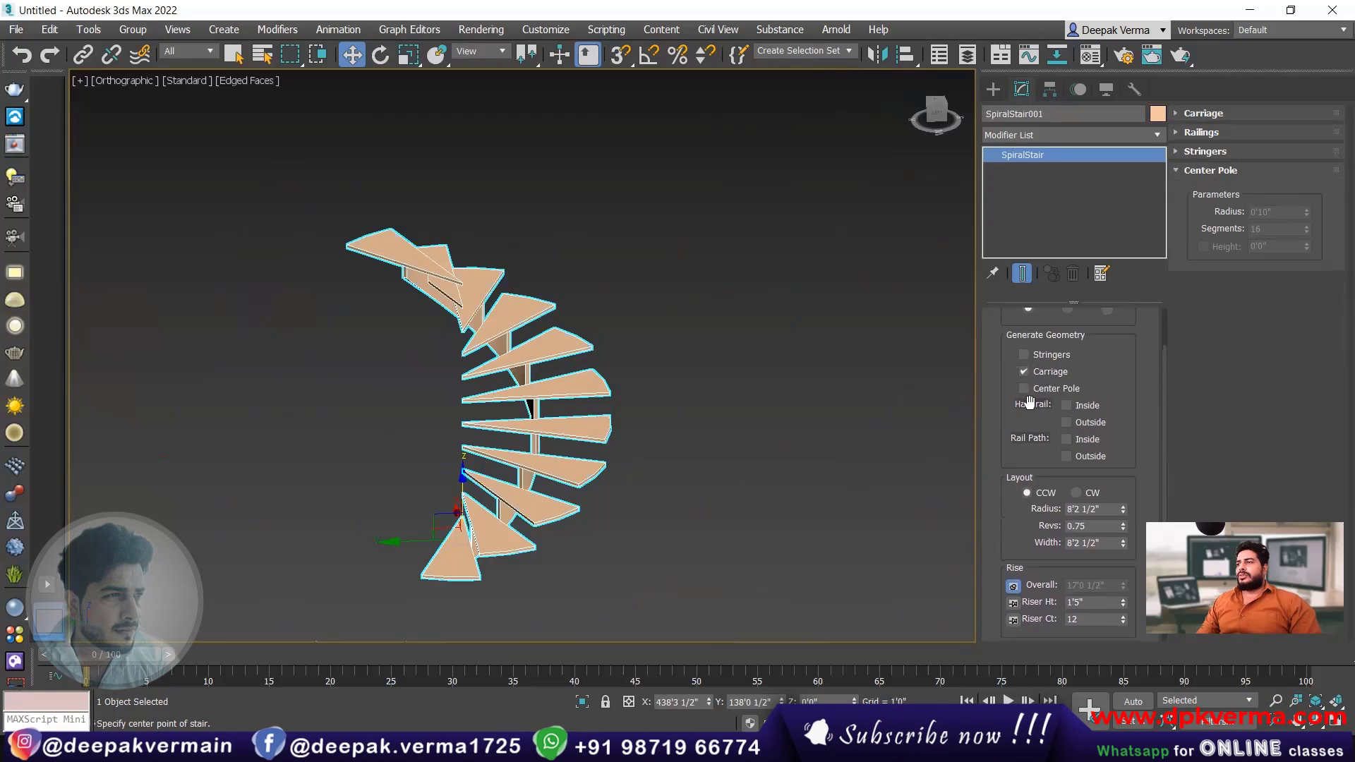
{"action": "left_click", "coordinate": [1025, 389]}
{"action": "middle_click_drag", "start_coordinate": [448, 387], "coordinate": [396, 393], "text": "alt"}
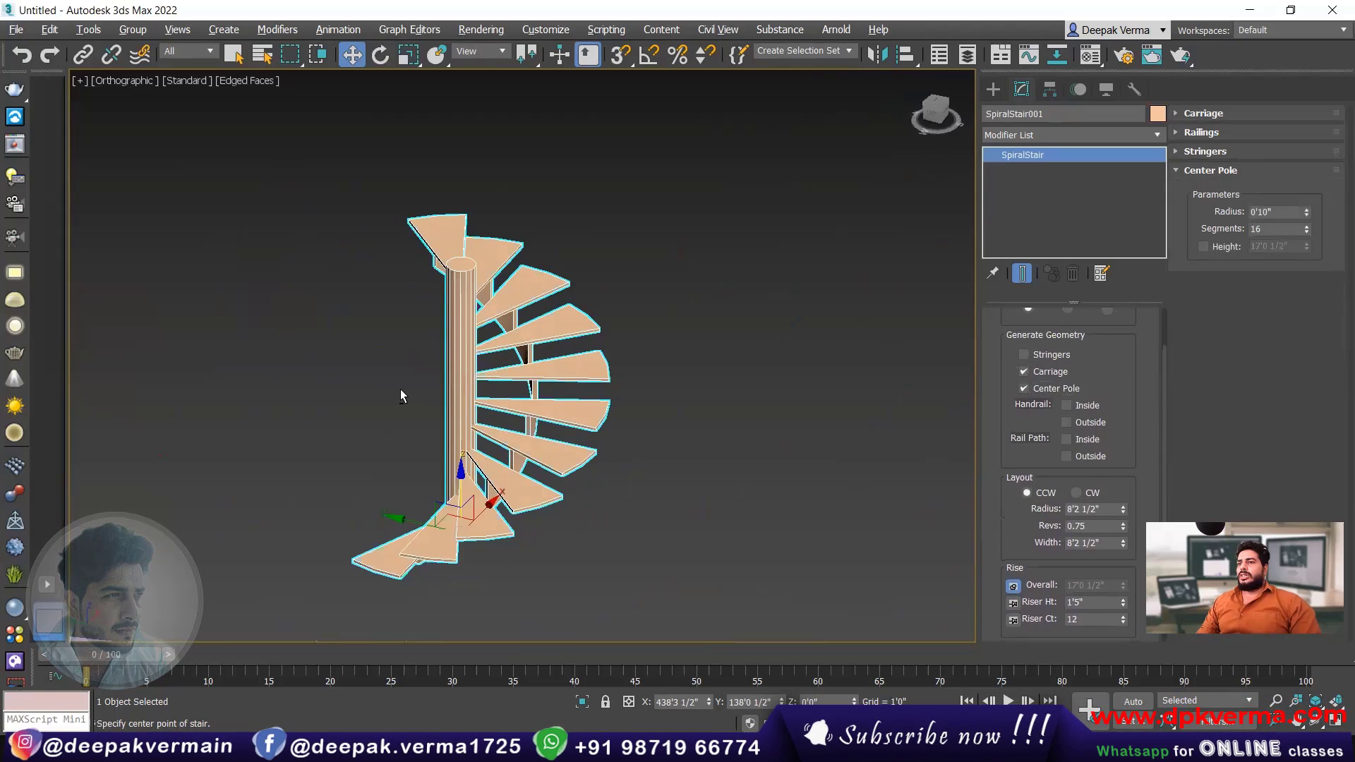
- Set the spiral stair's center pole to radius 0'5" with 40 segments and inspect the stair from several angles
{"action": "mouse_move", "coordinate": [1307, 211]}
{"action": "left_mouse_down"}
{"action": "mouse_move", "coordinate": [1302, 181]}
{"action": "mouse_move", "coordinate": [1295, 247]}
{"action": "mouse_move", "coordinate": [1305, 195]}
{"action": "mouse_move", "coordinate": [1299, 216]}
{"action": "left_mouse_up"}
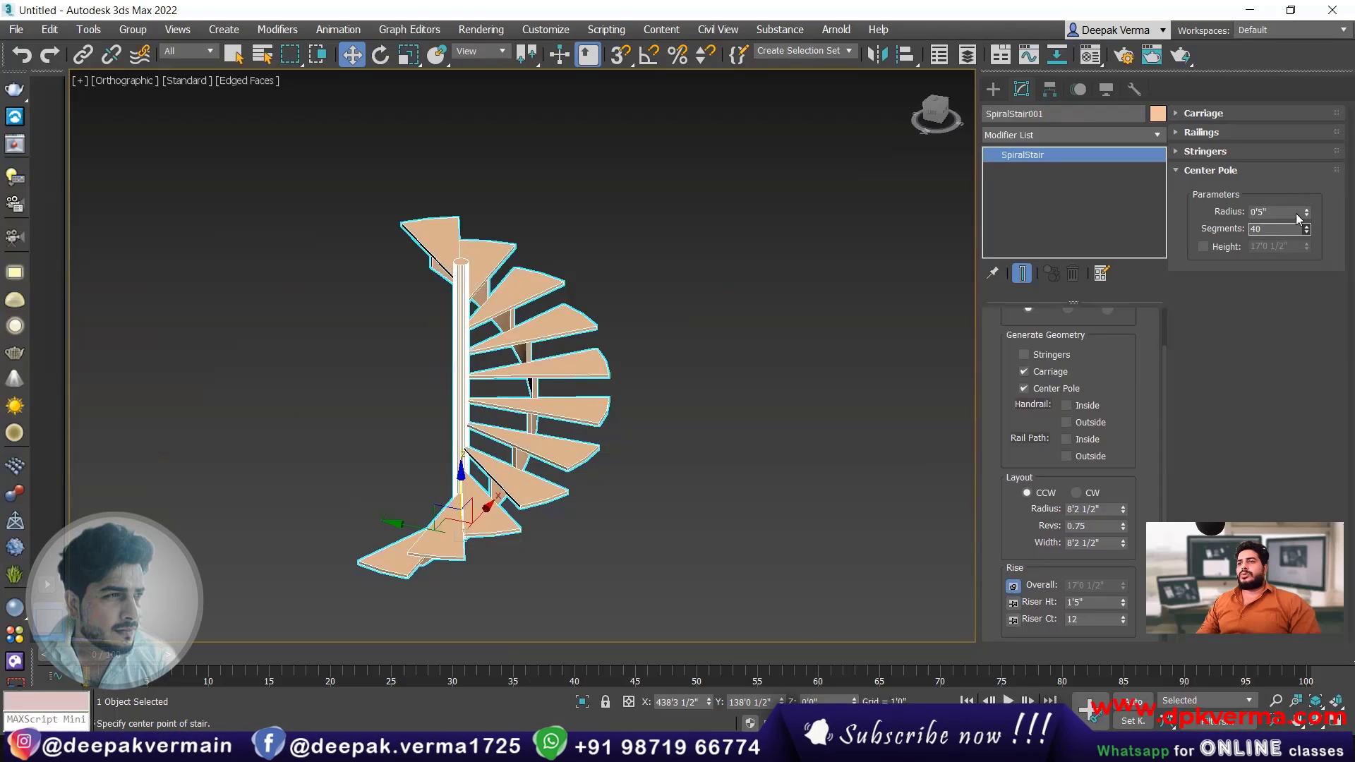
{"action": "left_click", "coordinate": [741, 374]}
{"action": "middle_click_drag", "start_coordinate": [518, 425], "coordinate": [420, 346], "text": "alt"}
{"action": "left_click", "coordinate": [581, 365]}
{"action": "scroll", "coordinate": [459, 428], "scroll_direction": "up", "scroll_amount": 2}
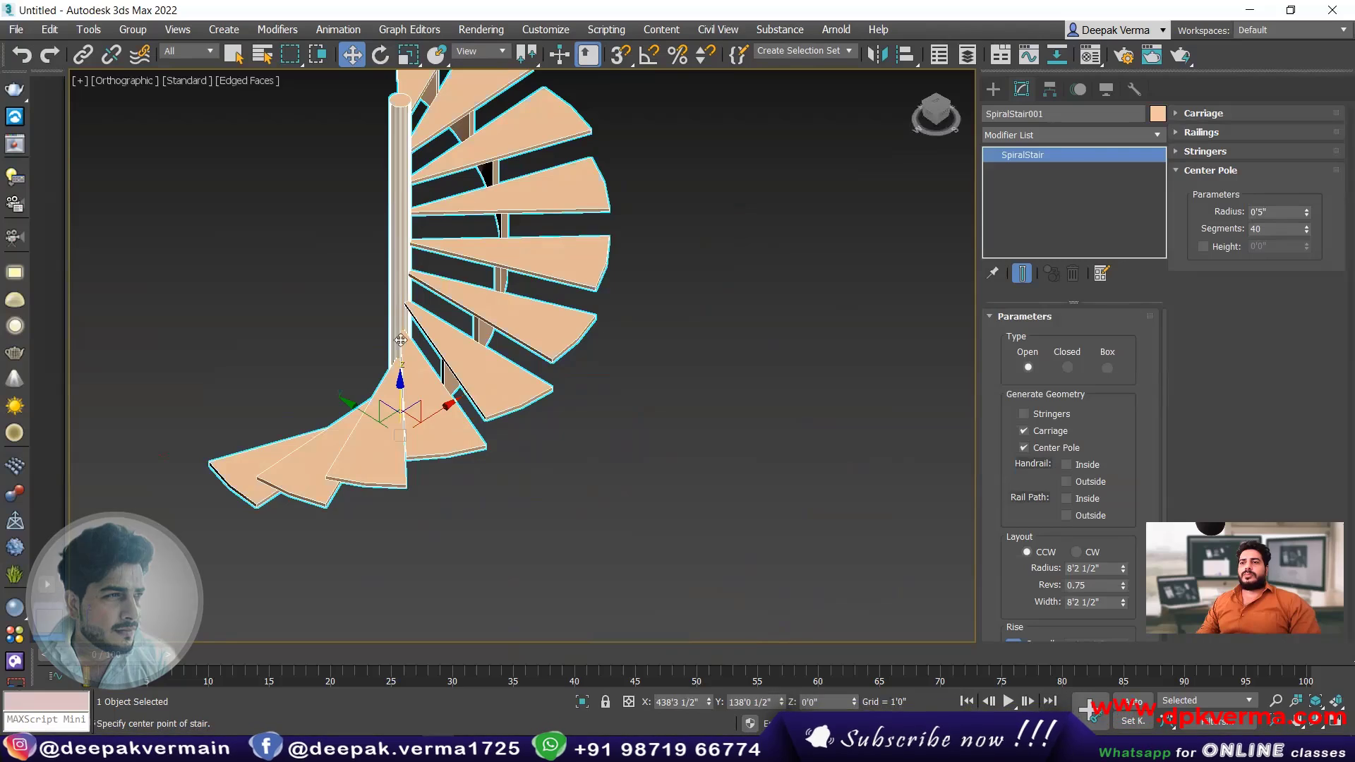
{"action": "scroll", "coordinate": [451, 424], "scroll_direction": "down", "scroll_amount": 4}
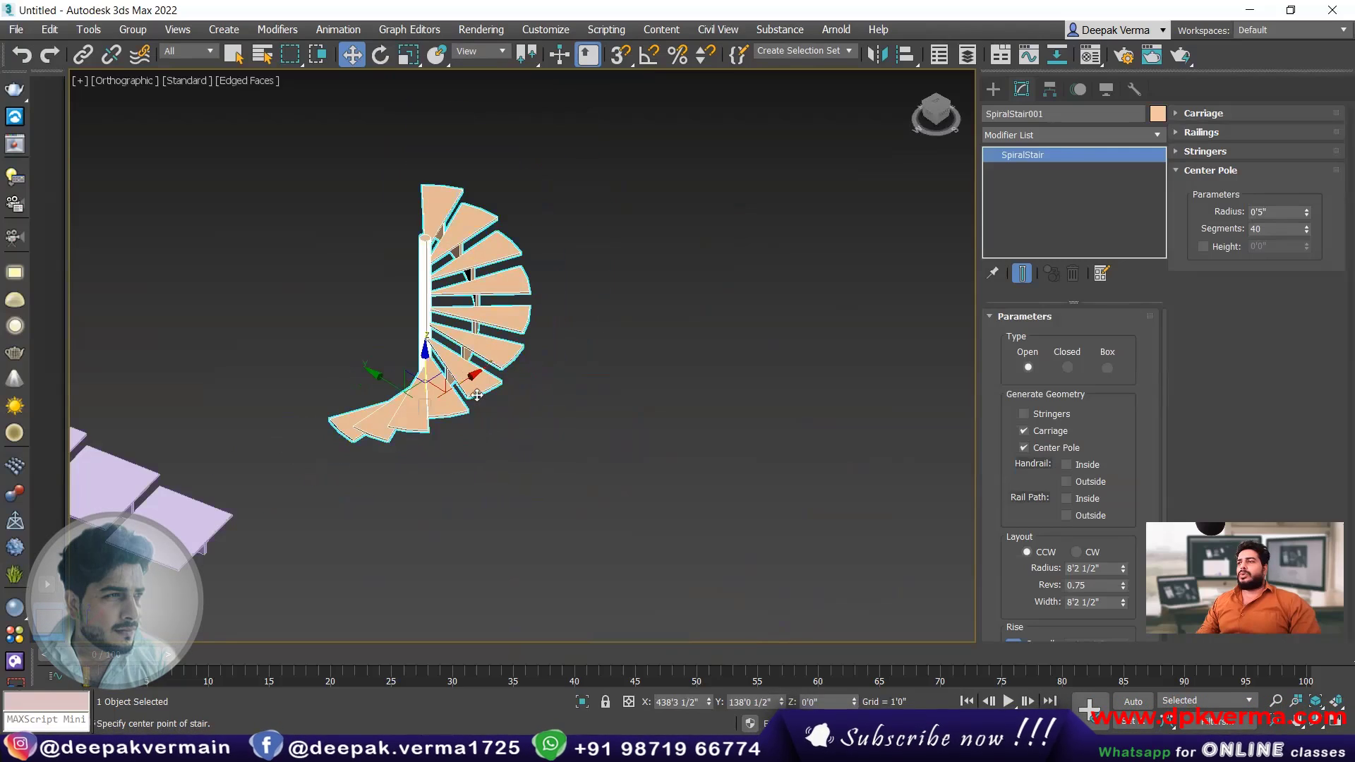
{"action": "middle_click_drag", "start_coordinate": [481, 407], "coordinate": [528, 403], "text": "alt"}
{"action": "scroll", "coordinate": [559, 363], "scroll_direction": "down", "scroll_amount": 5}
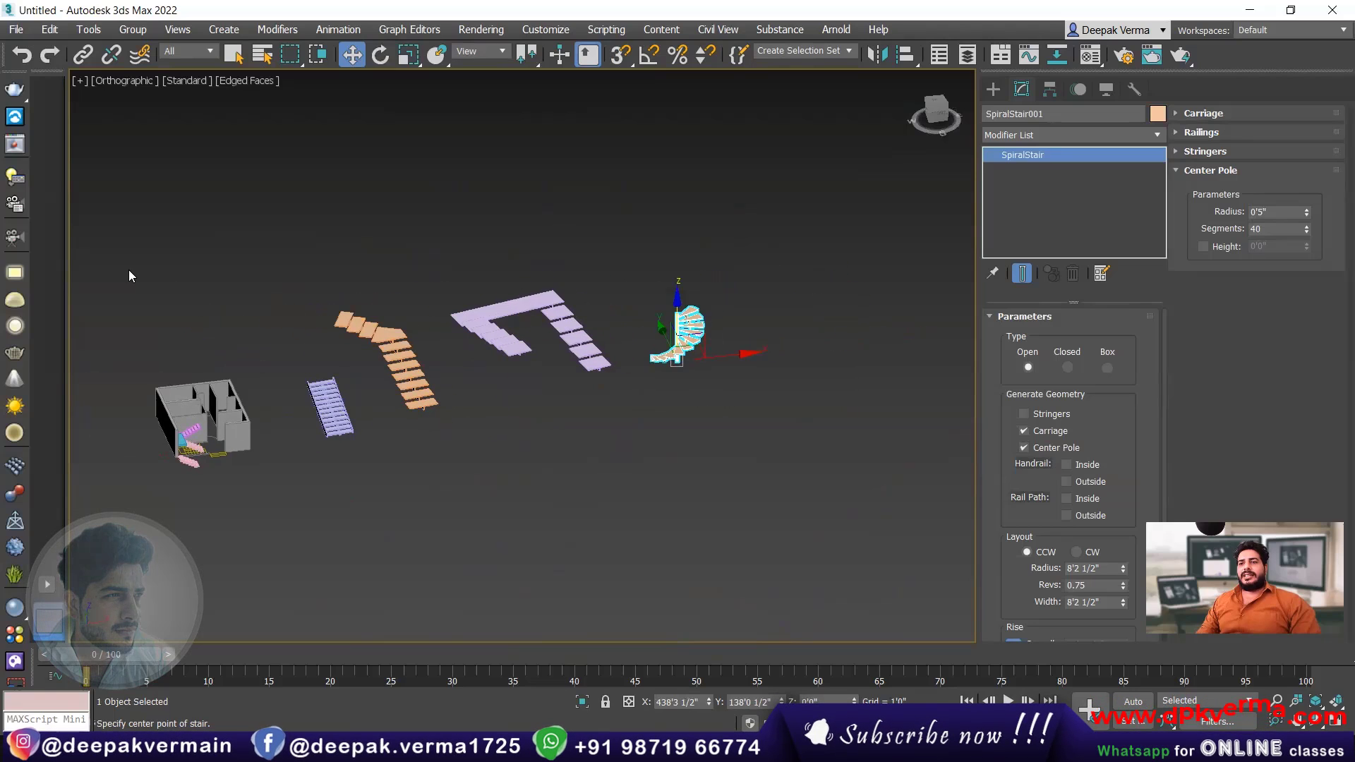
- Delete every wall and stair object in the scene
{"action": "left_click_drag", "start_coordinate": [802, 460], "coordinate": [802, 460]}
{"action": "key", "text": "Delete"}
{"action": "type", "text": "x"}
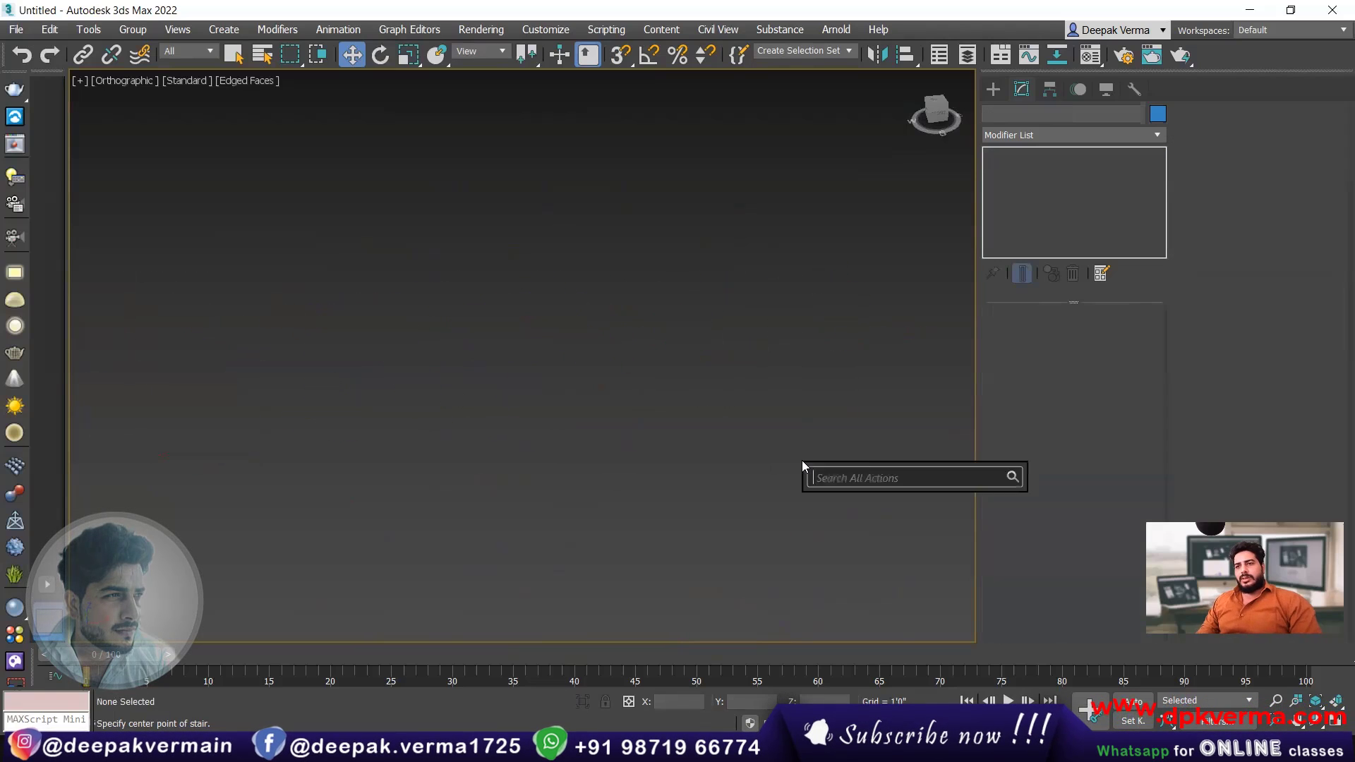
{"action": "type", "text": "z"}
{"action": "key", "text": "Escape"}
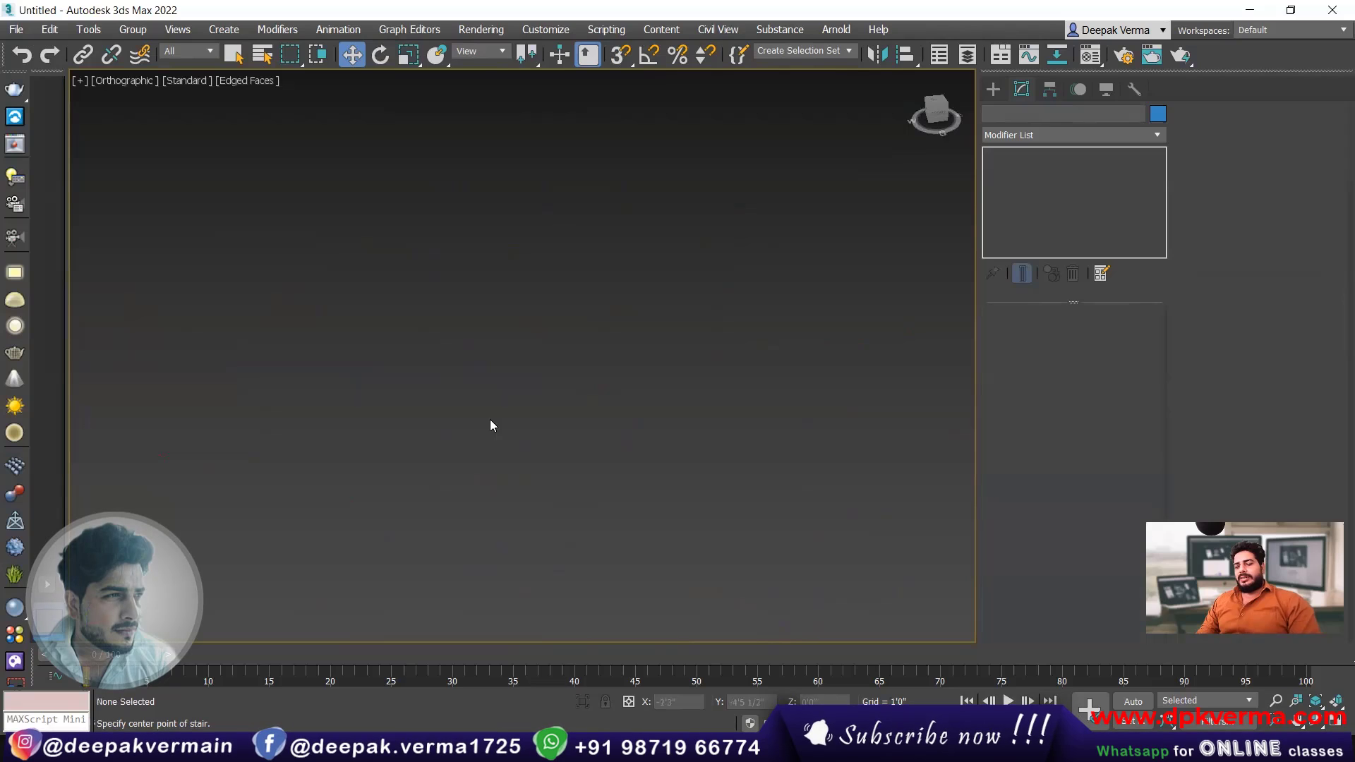
- Switch the viewport to a perspective view with the home grid shown
{"action": "key", "text": "g"}
{"action": "key", "text": "p"}
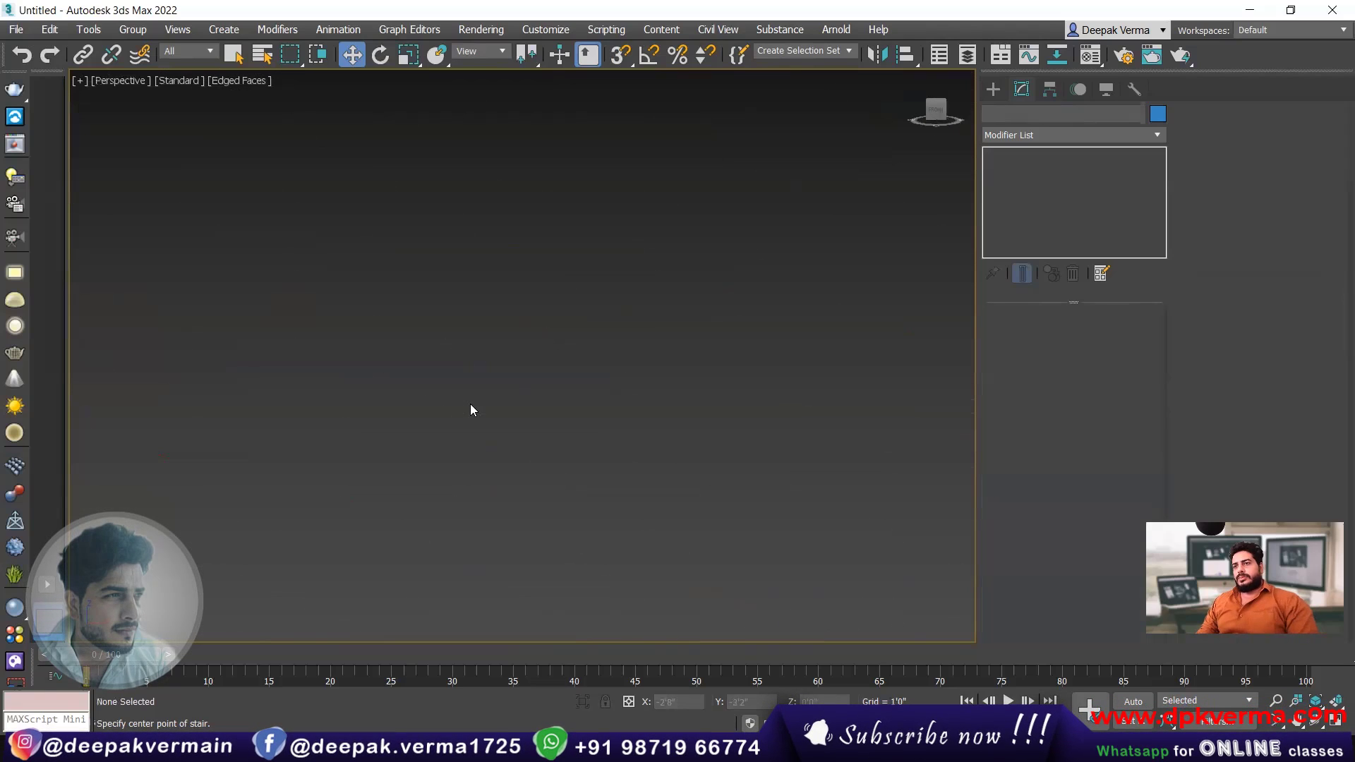
{"action": "middle_click_drag", "start_coordinate": [517, 386], "coordinate": [502, 375]}
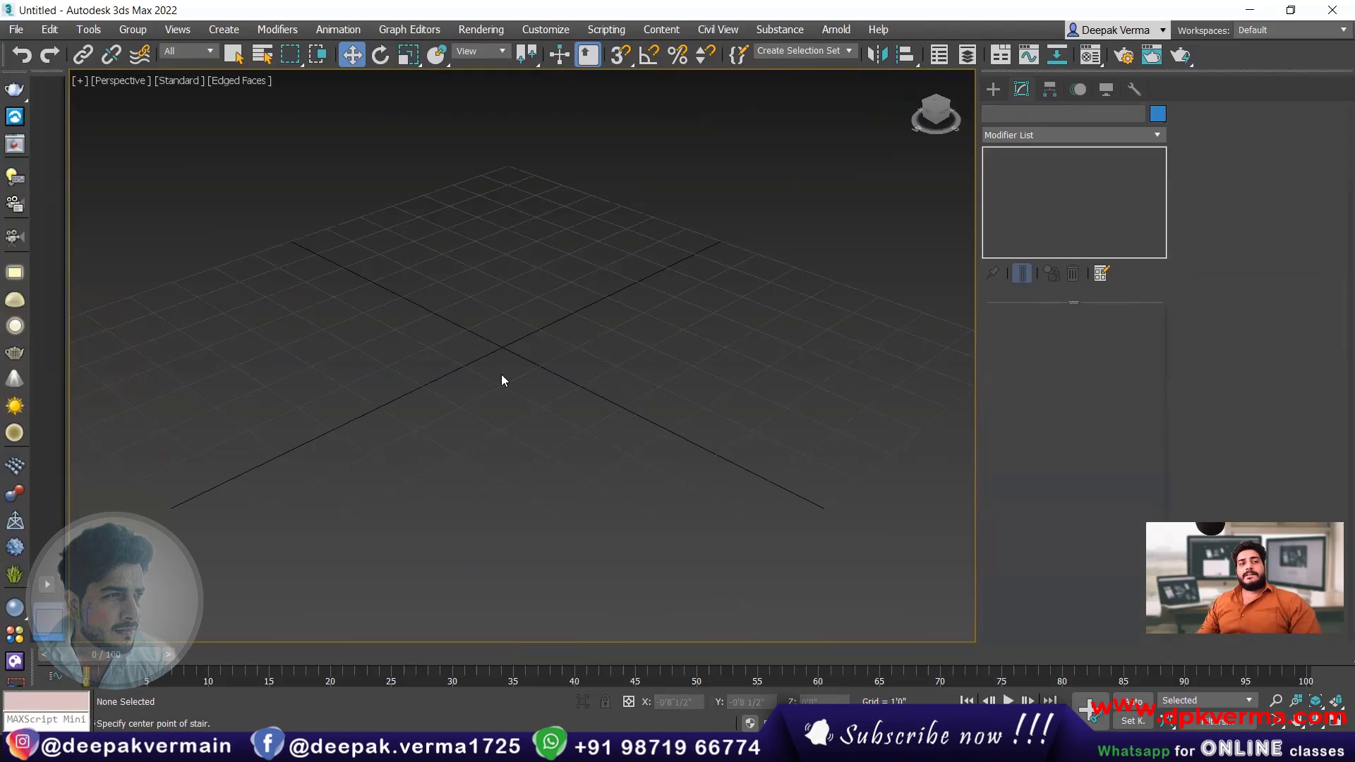
{"action": "left_click", "coordinate": [502, 375]}
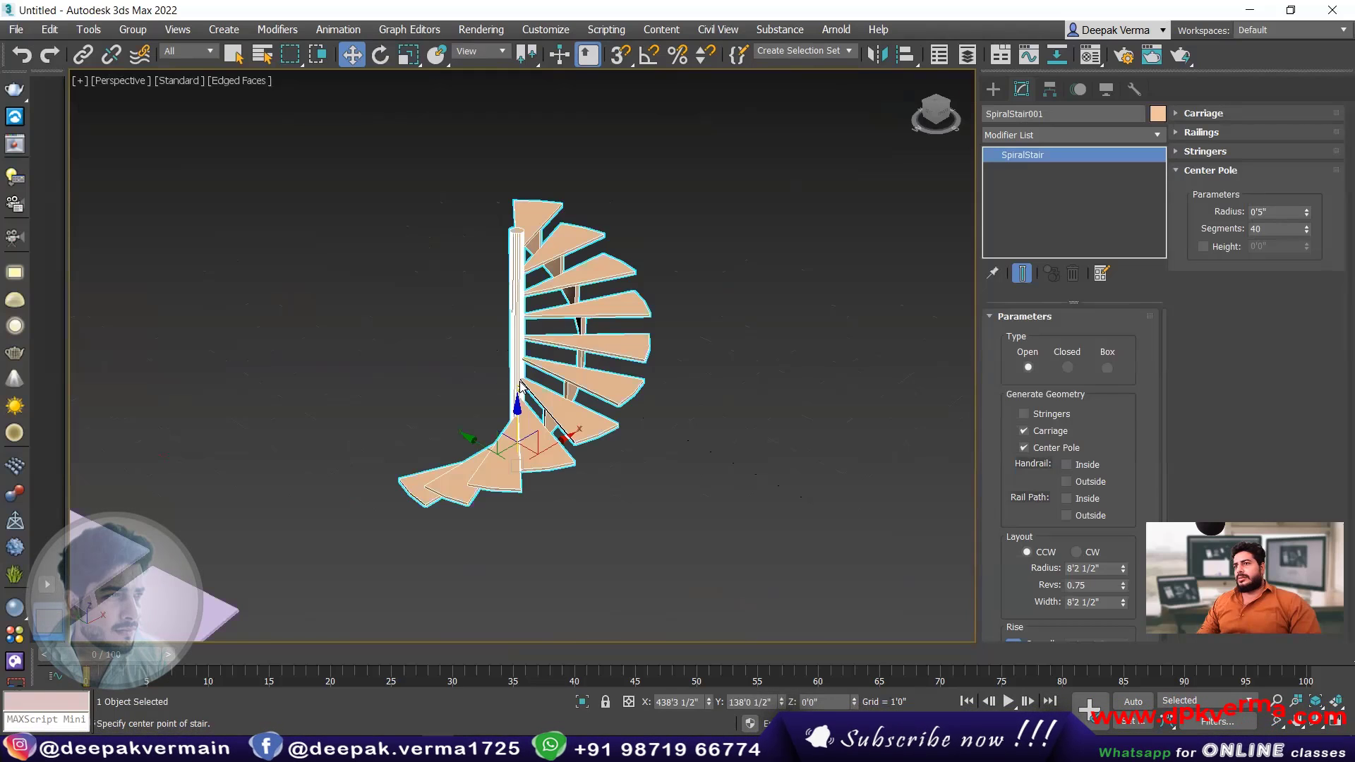
- Clear the scene by deleting the walls and all the sample stairs, and fit the view to the empty grid
{"action": "left_click", "coordinate": [682, 367]}
{"action": "scroll", "coordinate": [682, 367], "scroll_direction": "down", "scroll_amount": 8}
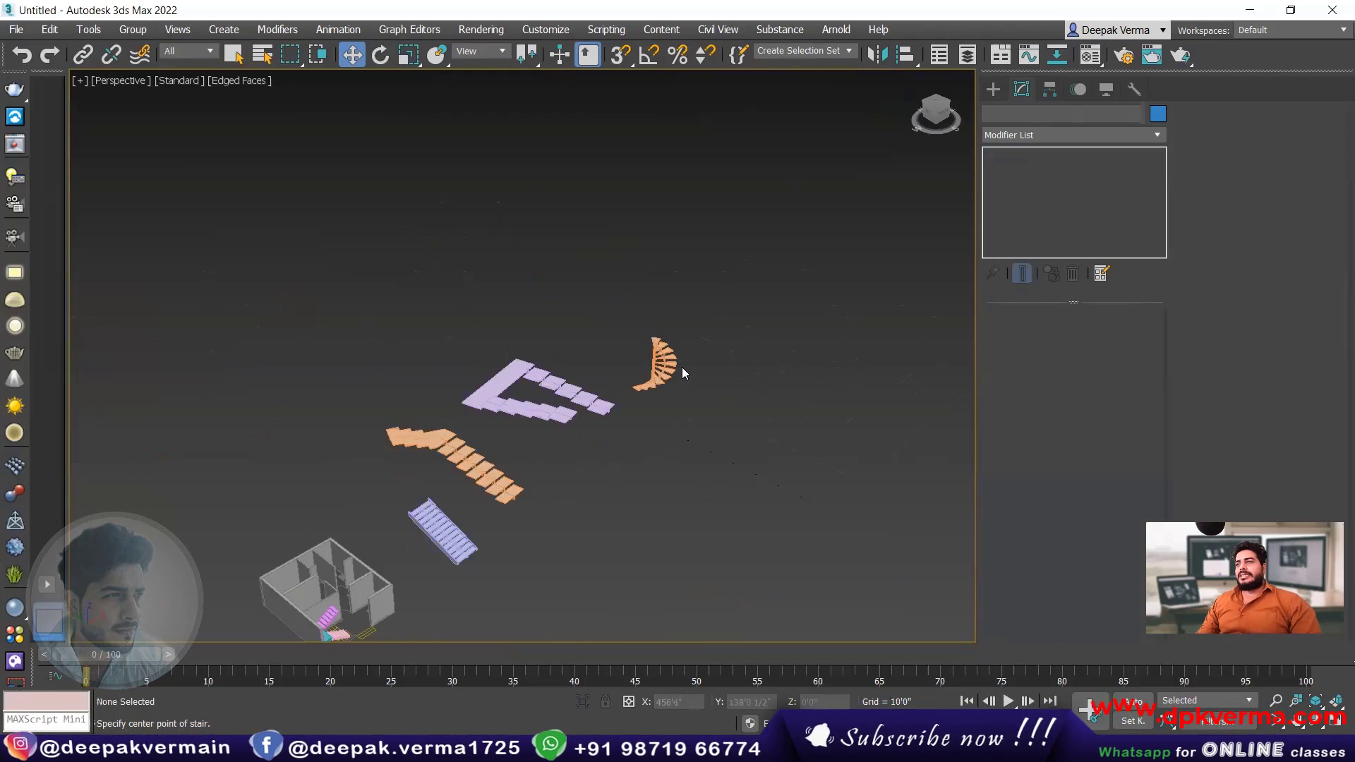
{"action": "left_click_drag", "start_coordinate": [731, 292], "coordinate": [380, 543]}
{"action": "key", "text": "Delete"}
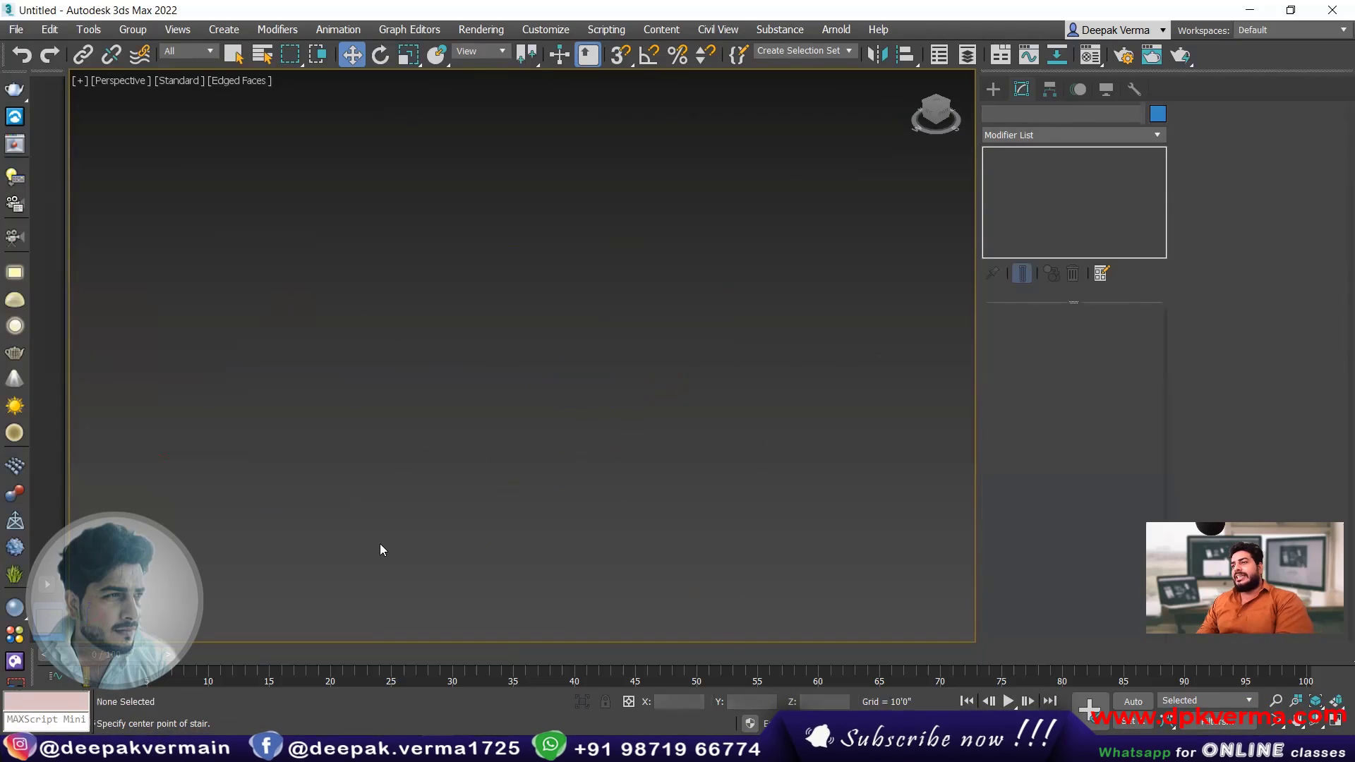
{"action": "left_click", "coordinate": [1317, 703]}
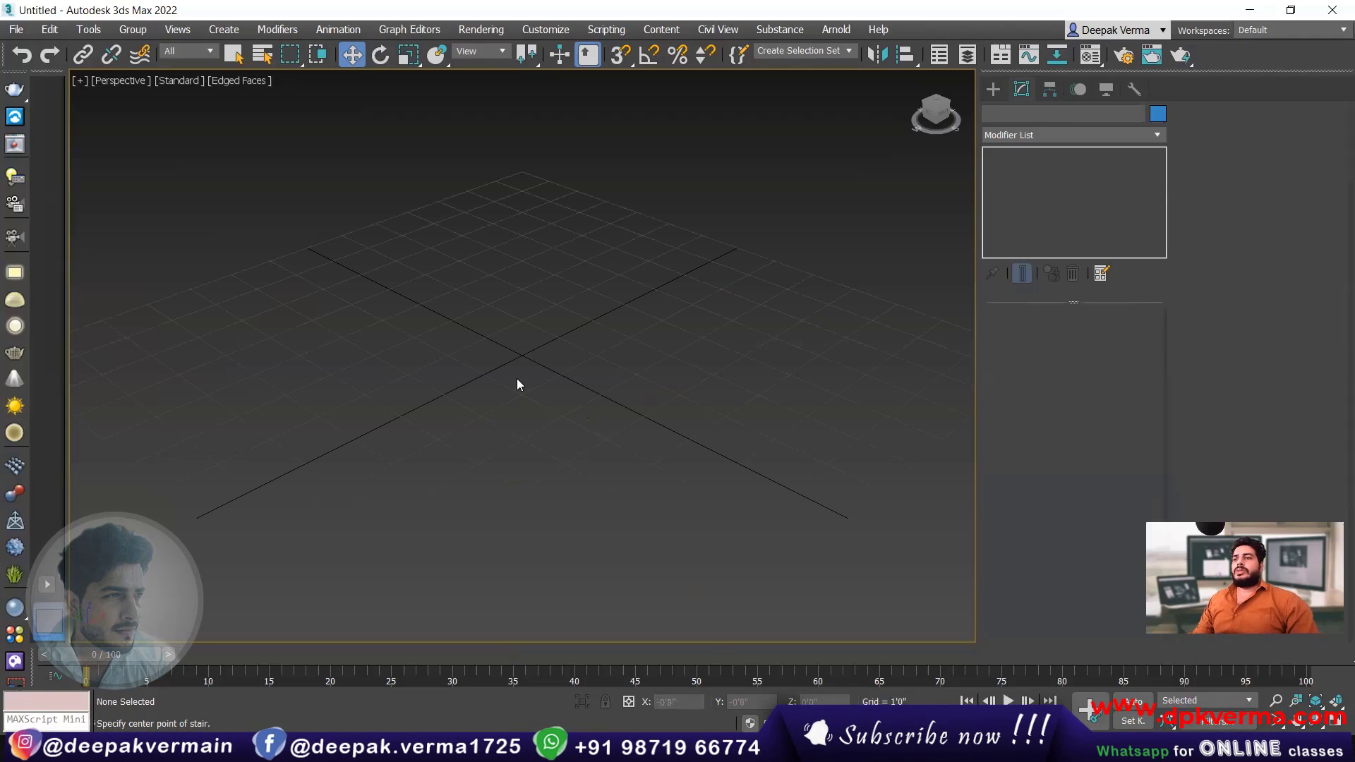
- Create a standard-primitive cylinder at the grid origin with radius about 0'2" and height about 4'6 1/2"
{"action": "left_click", "coordinate": [992, 90]}
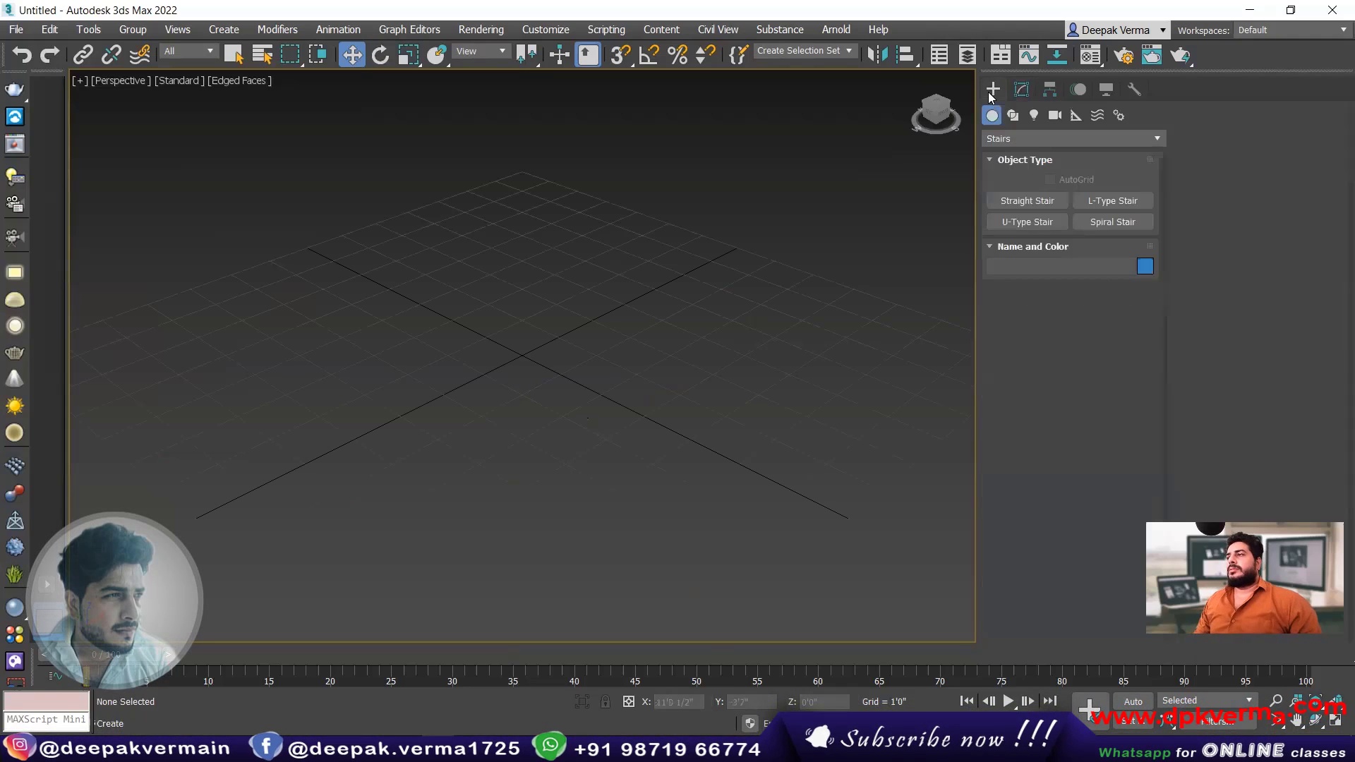
{"action": "left_click", "coordinate": [1019, 141]}
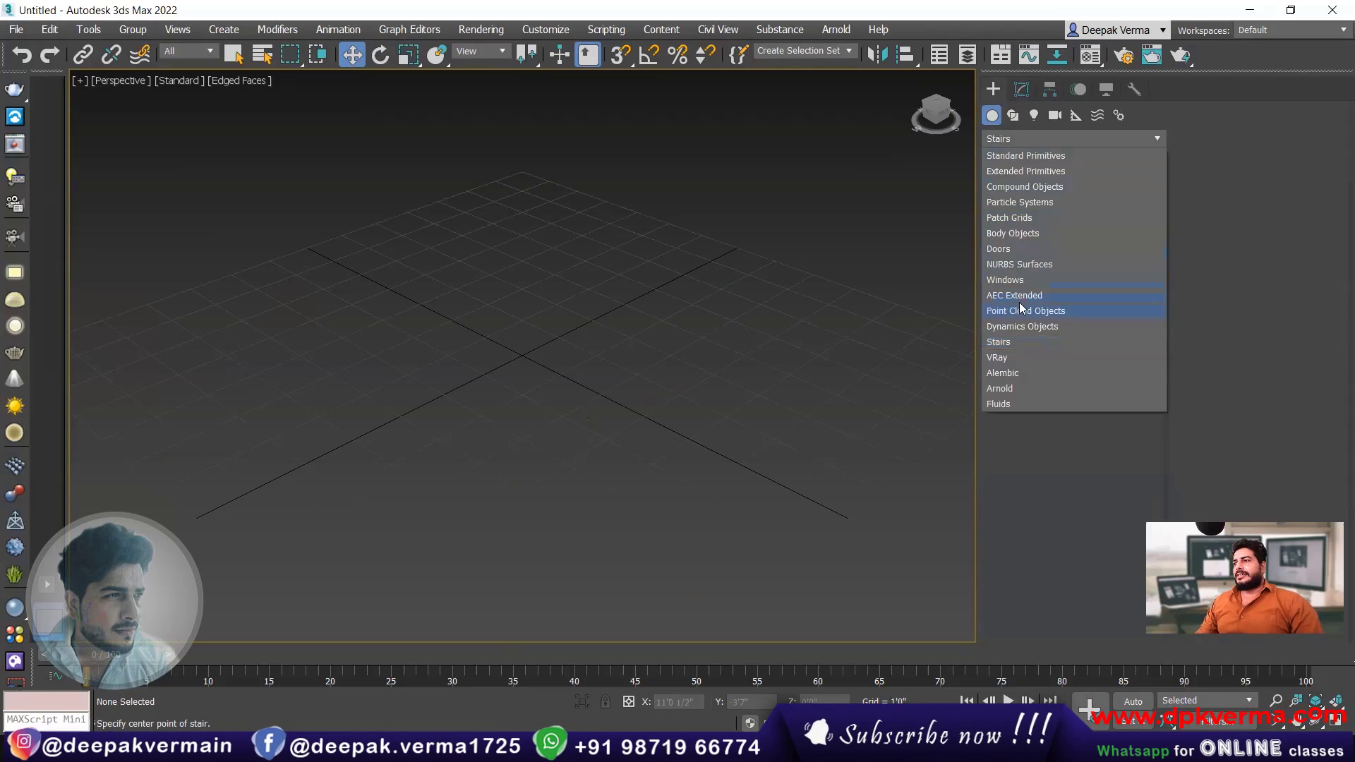
{"action": "left_click", "coordinate": [1011, 154]}
{"action": "left_click", "coordinate": [1012, 145]}
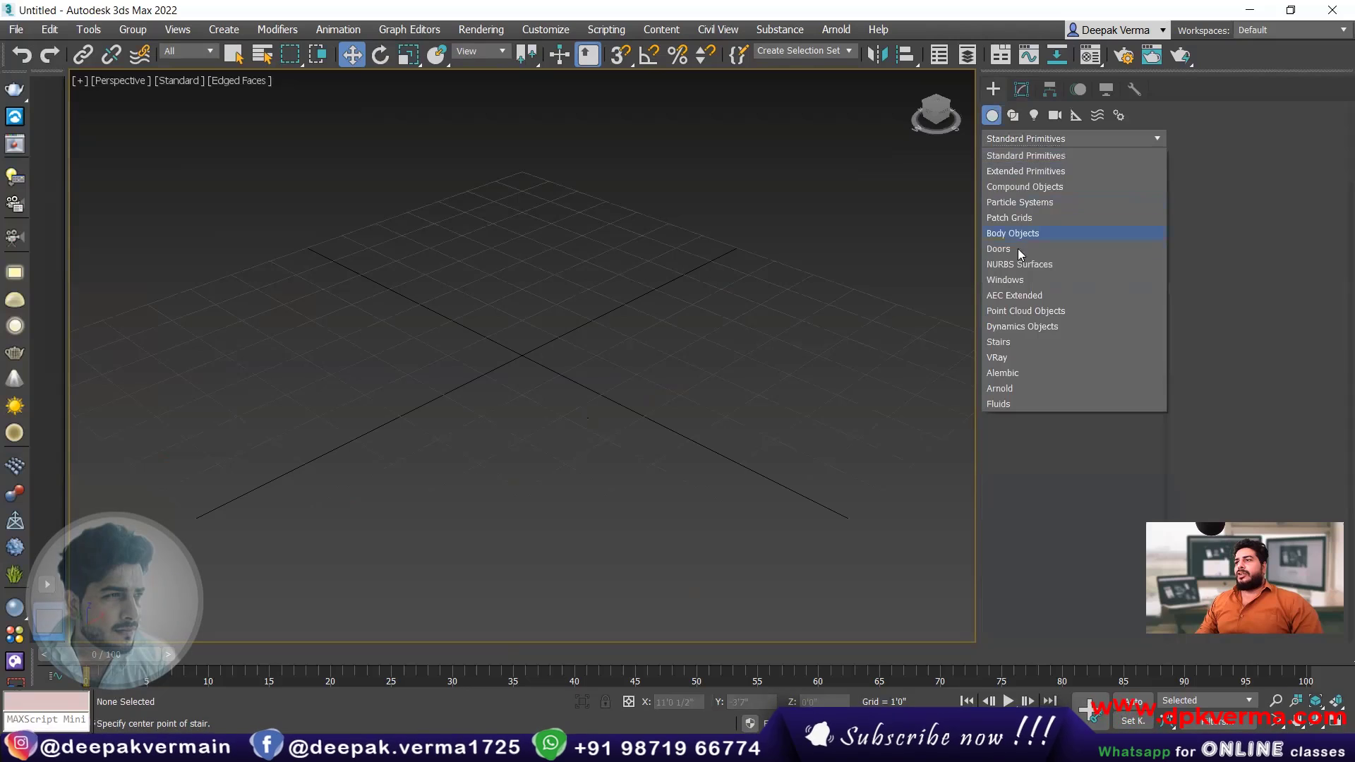
{"action": "left_click", "coordinate": [1011, 155]}
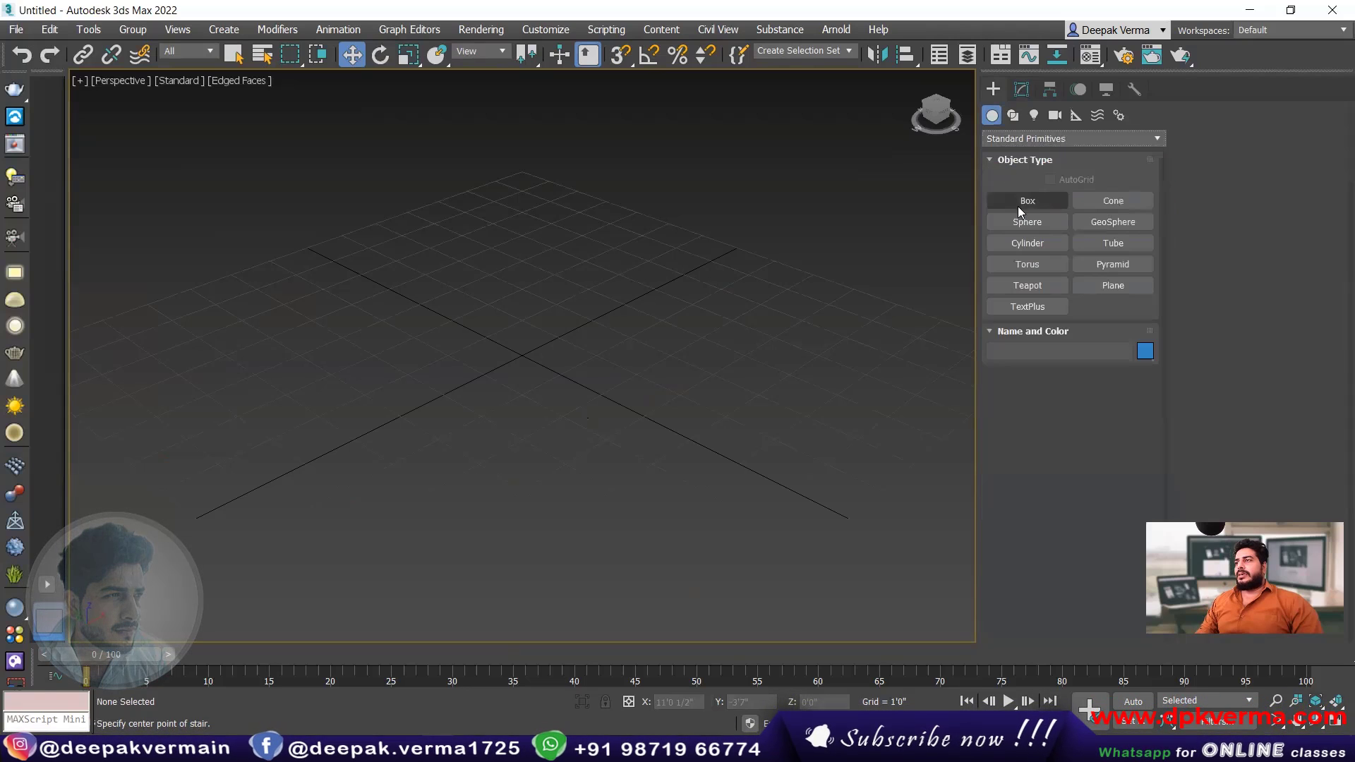
{"action": "left_click", "coordinate": [1030, 243]}
{"action": "left_click_drag", "start_coordinate": [520, 360], "coordinate": [522, 361]}
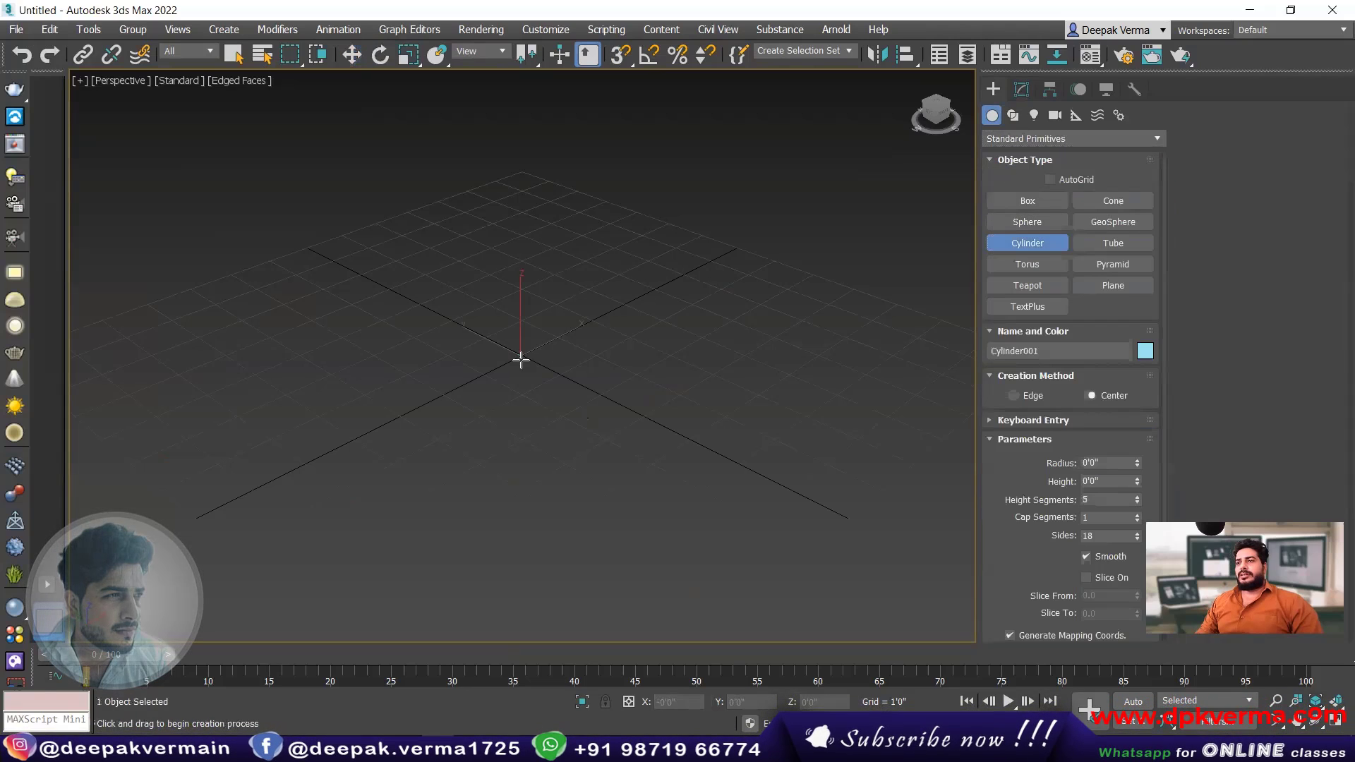
{"action": "left_click", "coordinate": [505, 114]}
{"action": "key", "text": "w"}
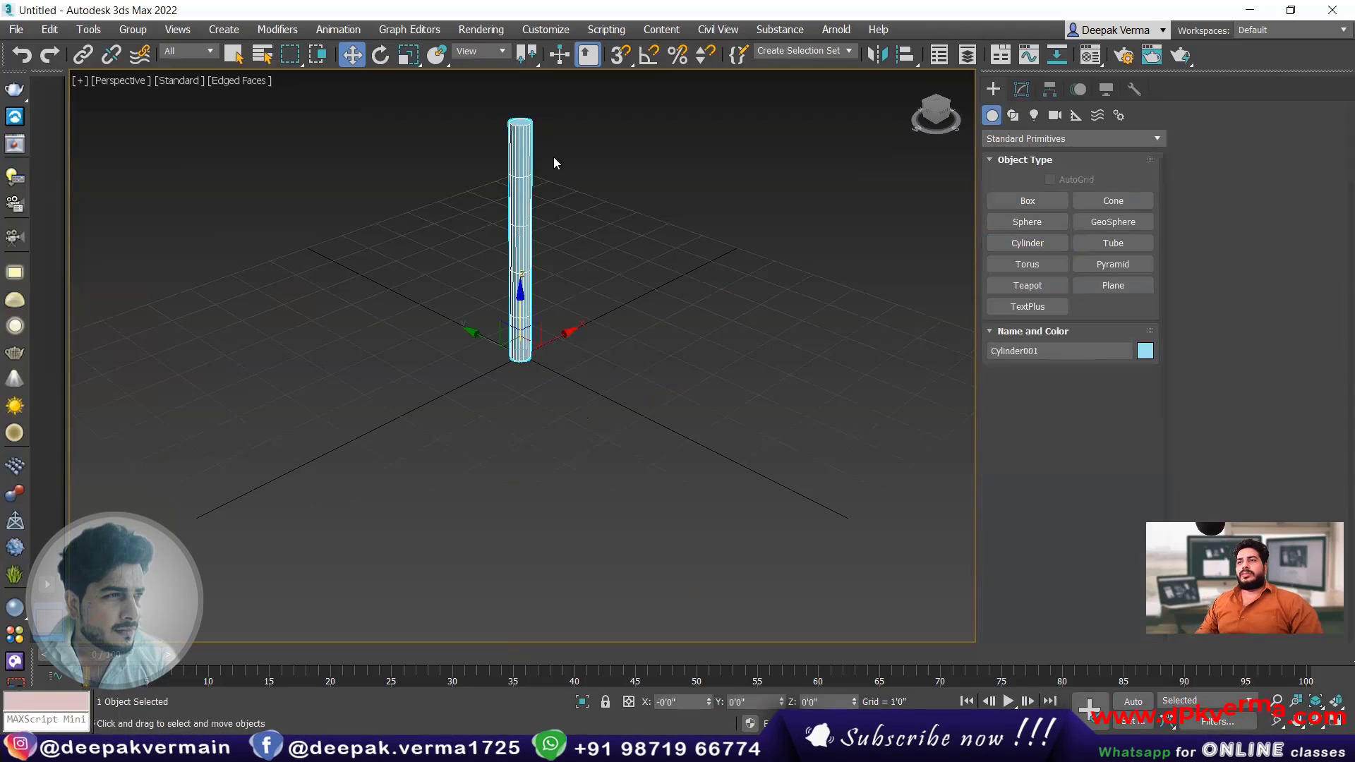
{"action": "middle_click_drag", "start_coordinate": [603, 260], "coordinate": [588, 273]}
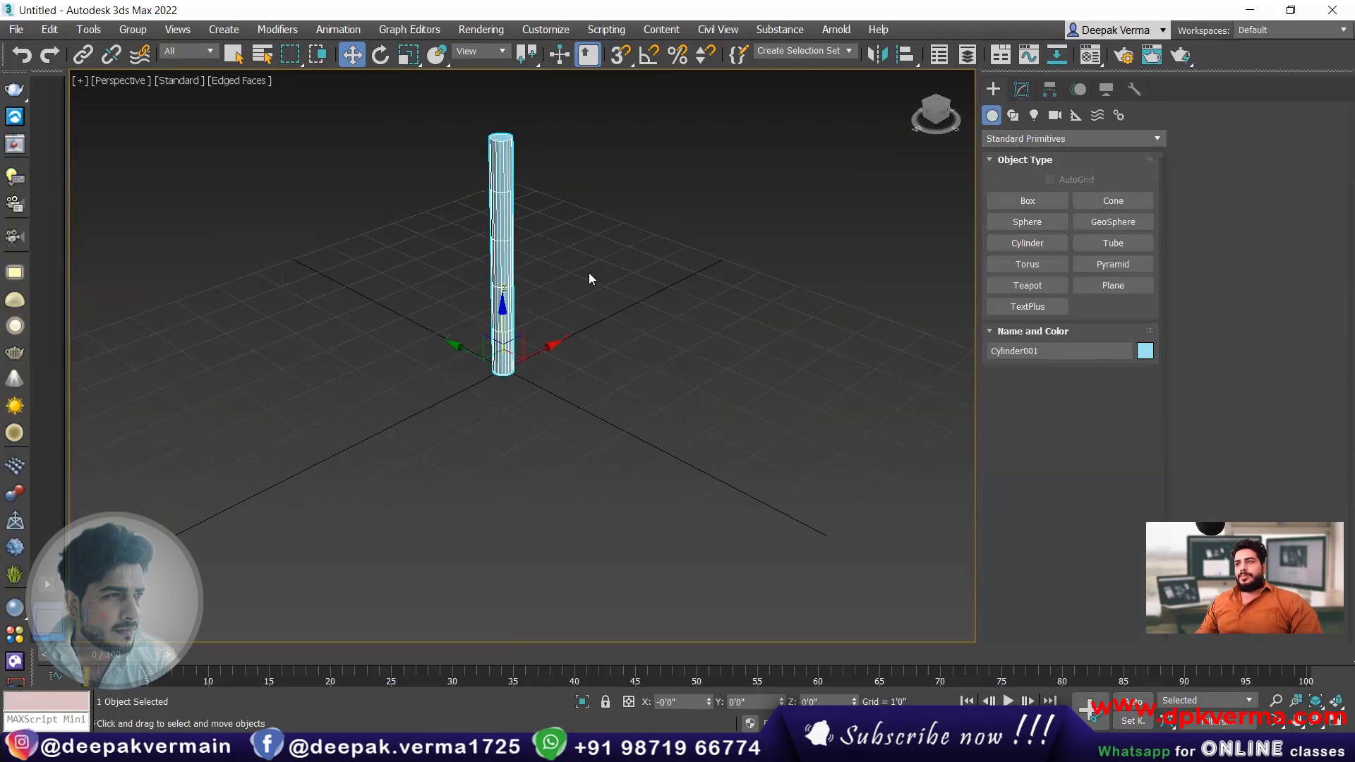
- Set the cylinder's height to 10' and deselect it
{"action": "left_click", "coordinate": [1022, 90]}
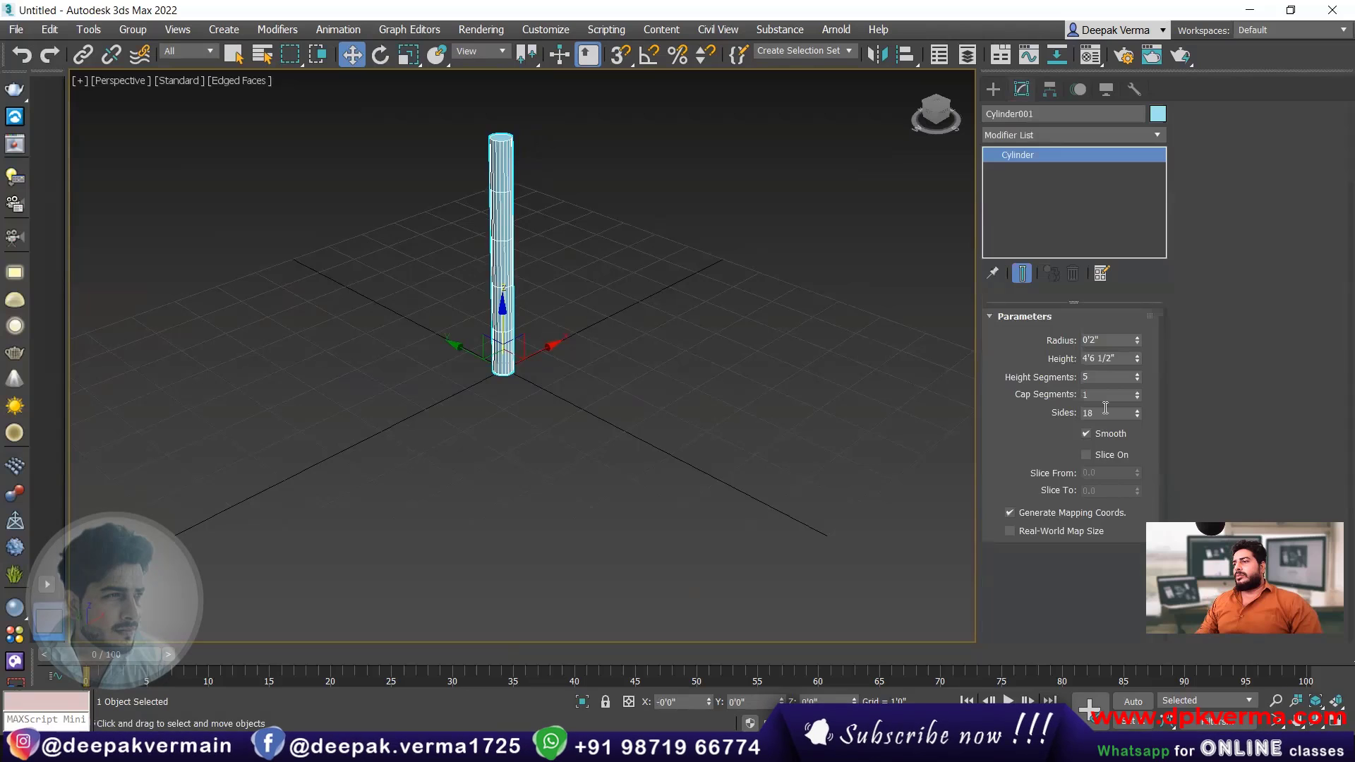
{"action": "double_click", "coordinate": [1130, 358]}
{"action": "type", "text": "10'"}
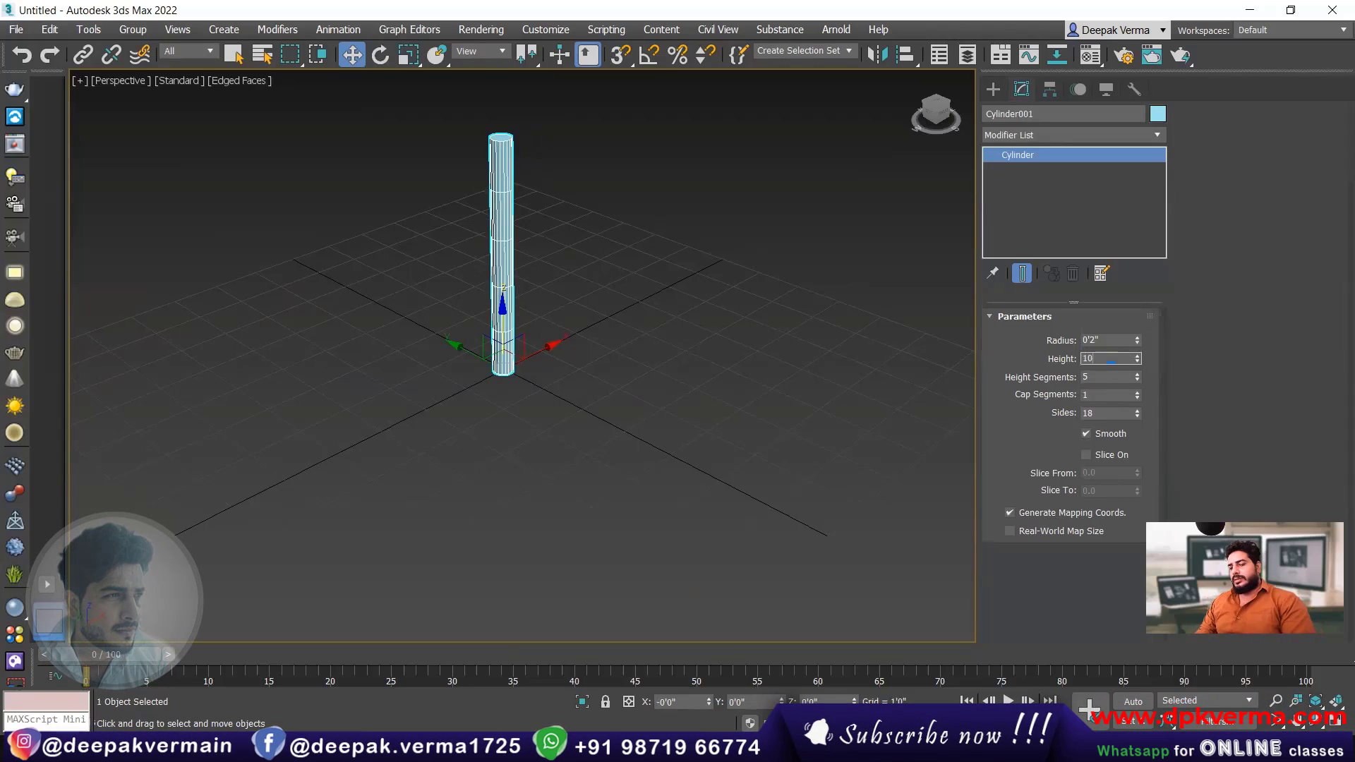
{"action": "key", "text": "Return"}
{"action": "left_click", "coordinate": [606, 374]}
{"action": "key", "text": "t"}
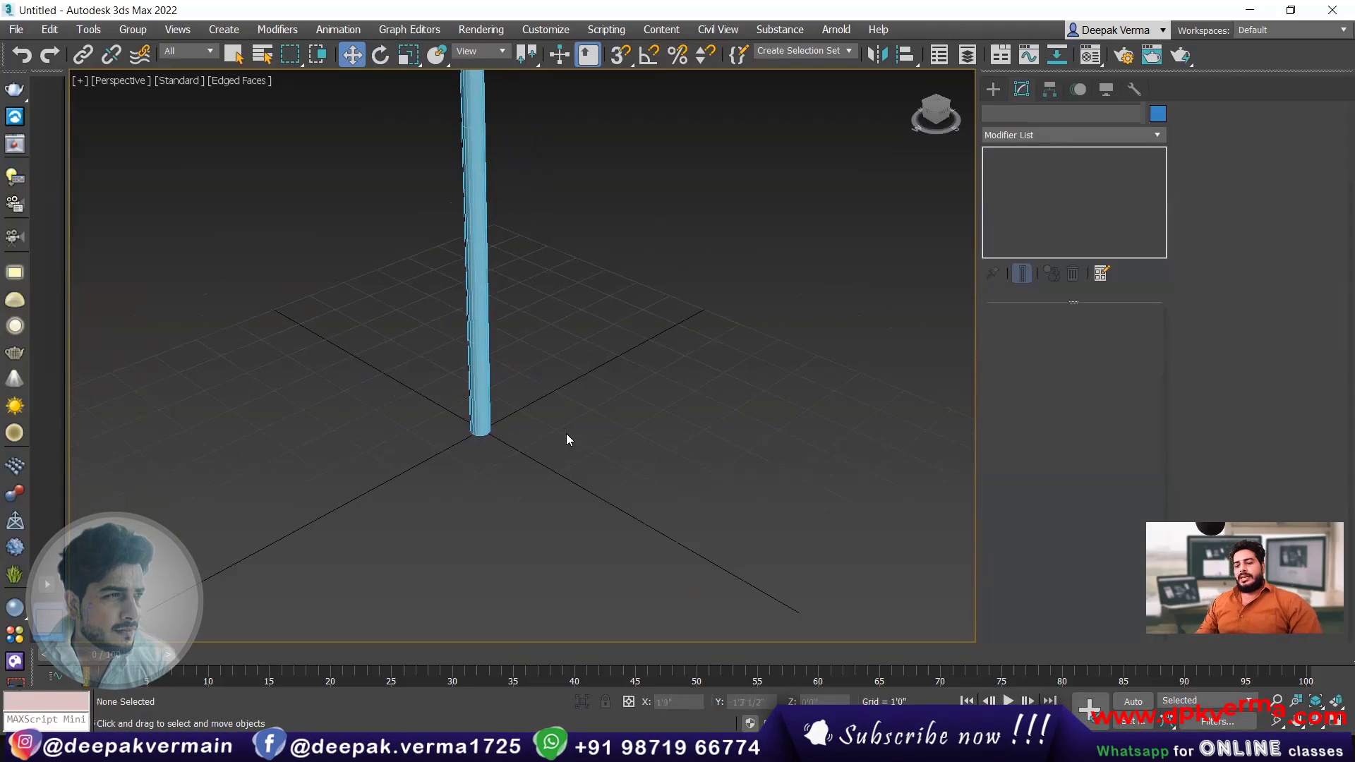
- In top view, create a box beside the cylinder about 0'8" long, 2'8 1/2" wide and 0'0 1/2" high
{"action": "scroll", "coordinate": [530, 372], "scroll_direction": "up", "scroll_amount": 3}
{"action": "middle_click_drag", "start_coordinate": [499, 387], "coordinate": [428, 353]}
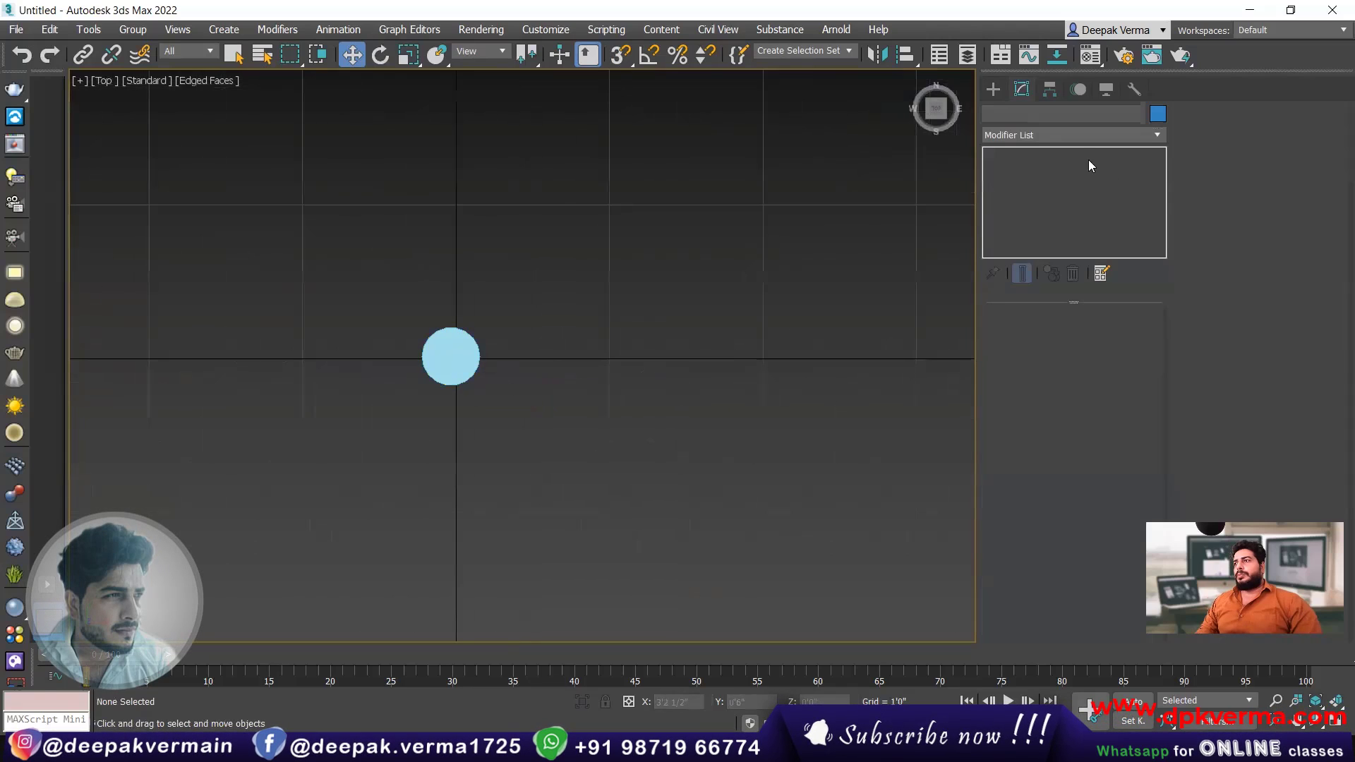
{"action": "left_click", "coordinate": [995, 90]}
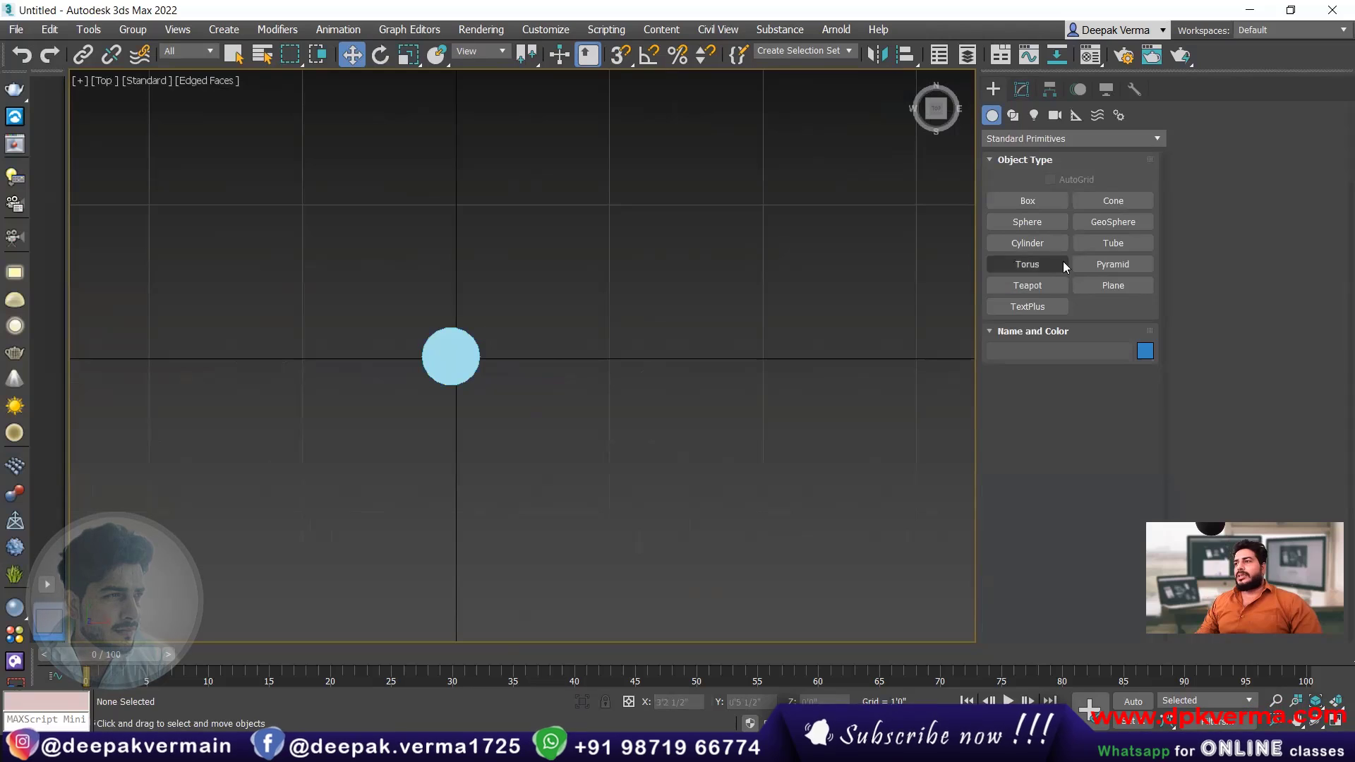
{"action": "left_click", "coordinate": [1018, 205]}
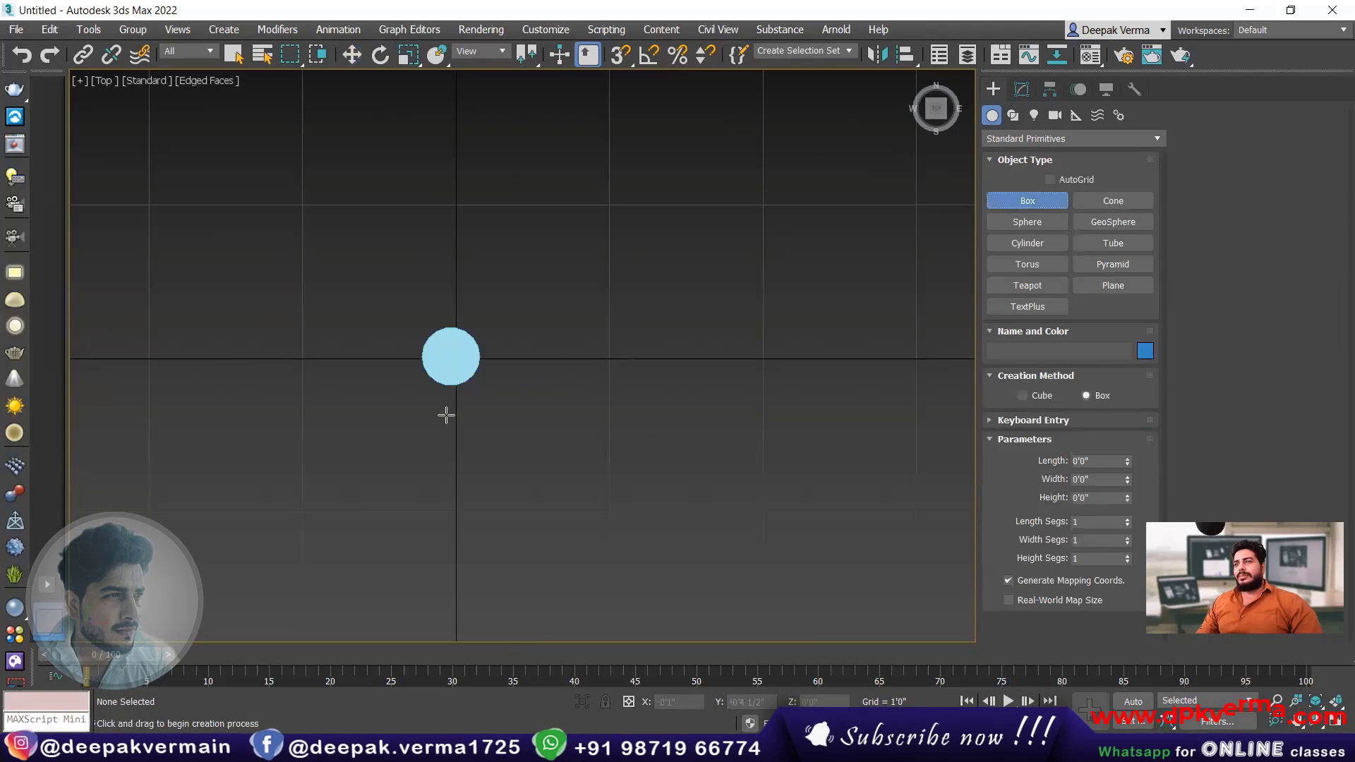
{"action": "middle_click_drag", "start_coordinate": [465, 356], "coordinate": [352, 330]}
{"action": "left_click_drag", "start_coordinate": [344, 308], "coordinate": [763, 417]}
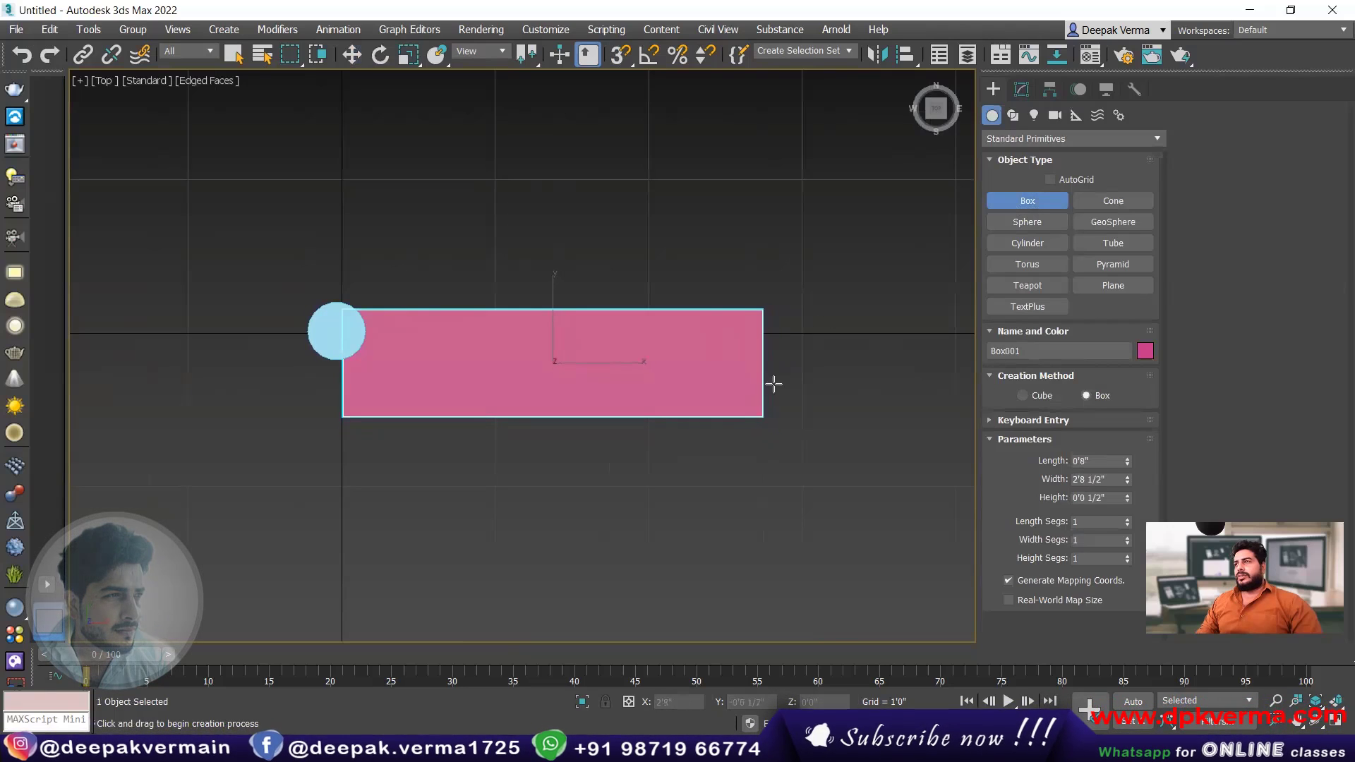
- Set the box's length to 2 inches
{"action": "left_click", "coordinate": [1021, 90]}
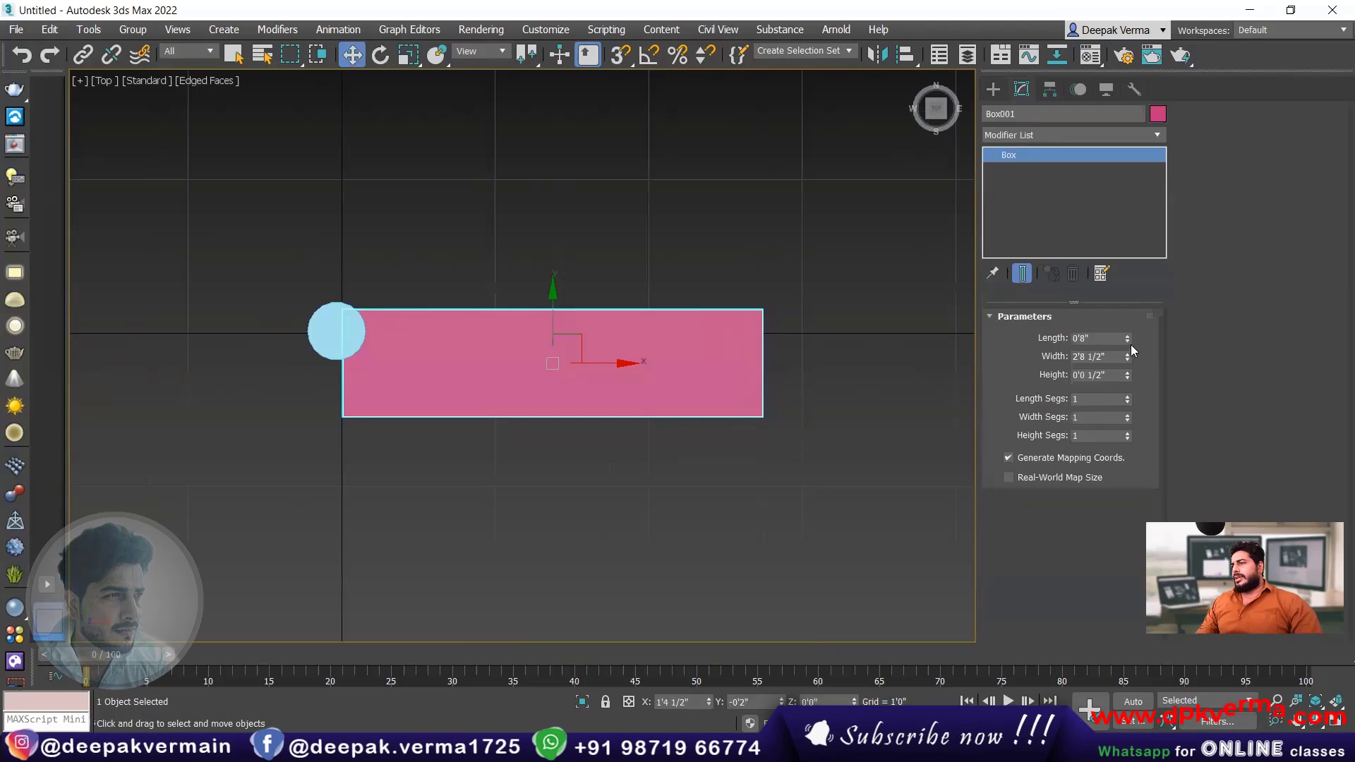
{"action": "double_click", "coordinate": [1112, 339]}
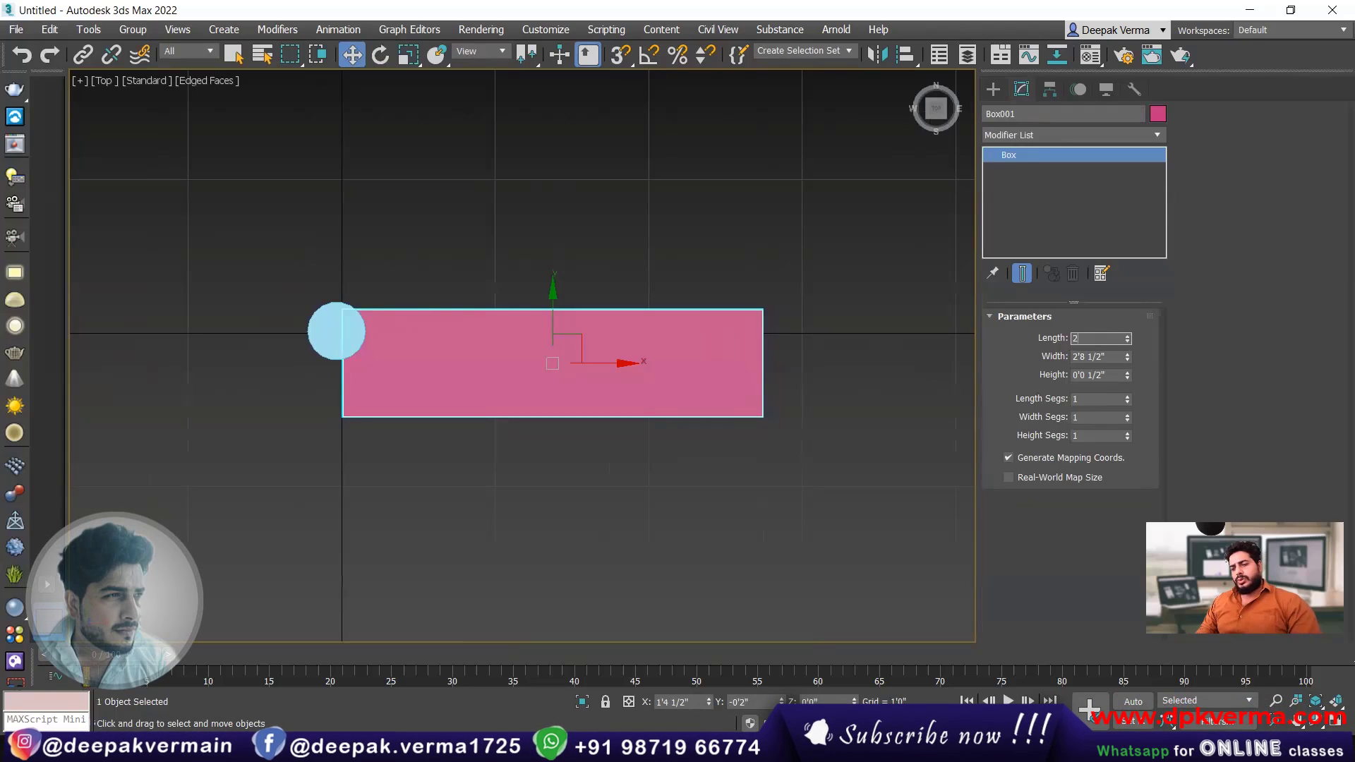
{"action": "key", "text": "Tab"}
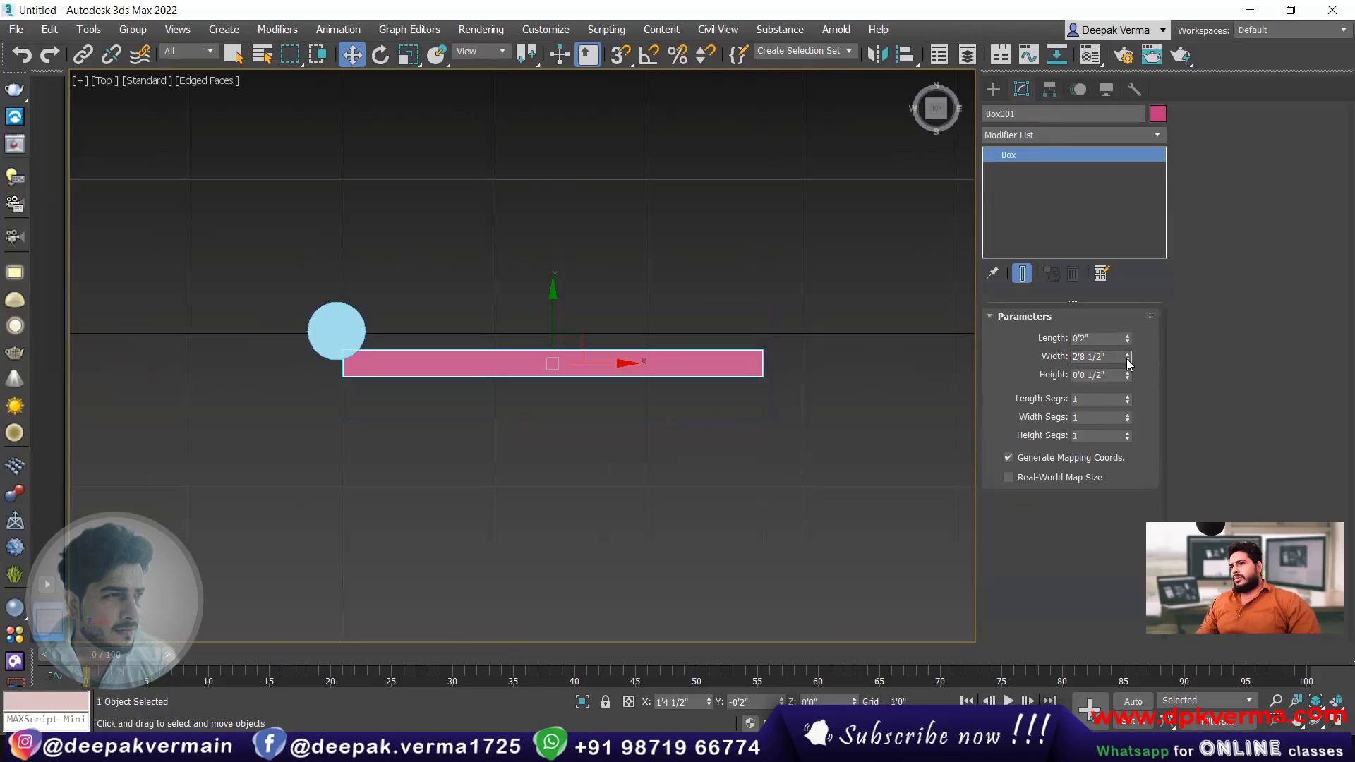
{"action": "double_click", "coordinate": [1096, 338]}
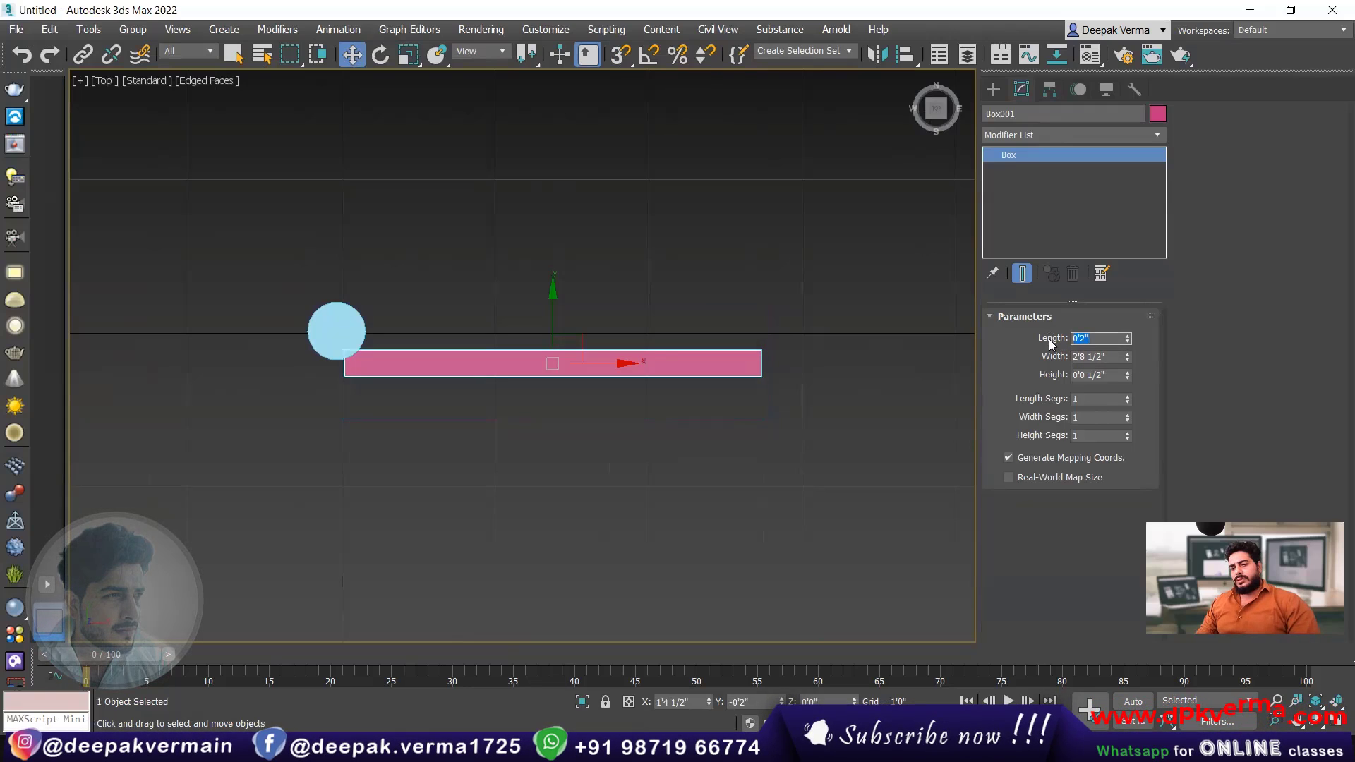
- Set the central cylinder's radius to 12 inches
{"action": "left_click", "coordinate": [336, 329]}
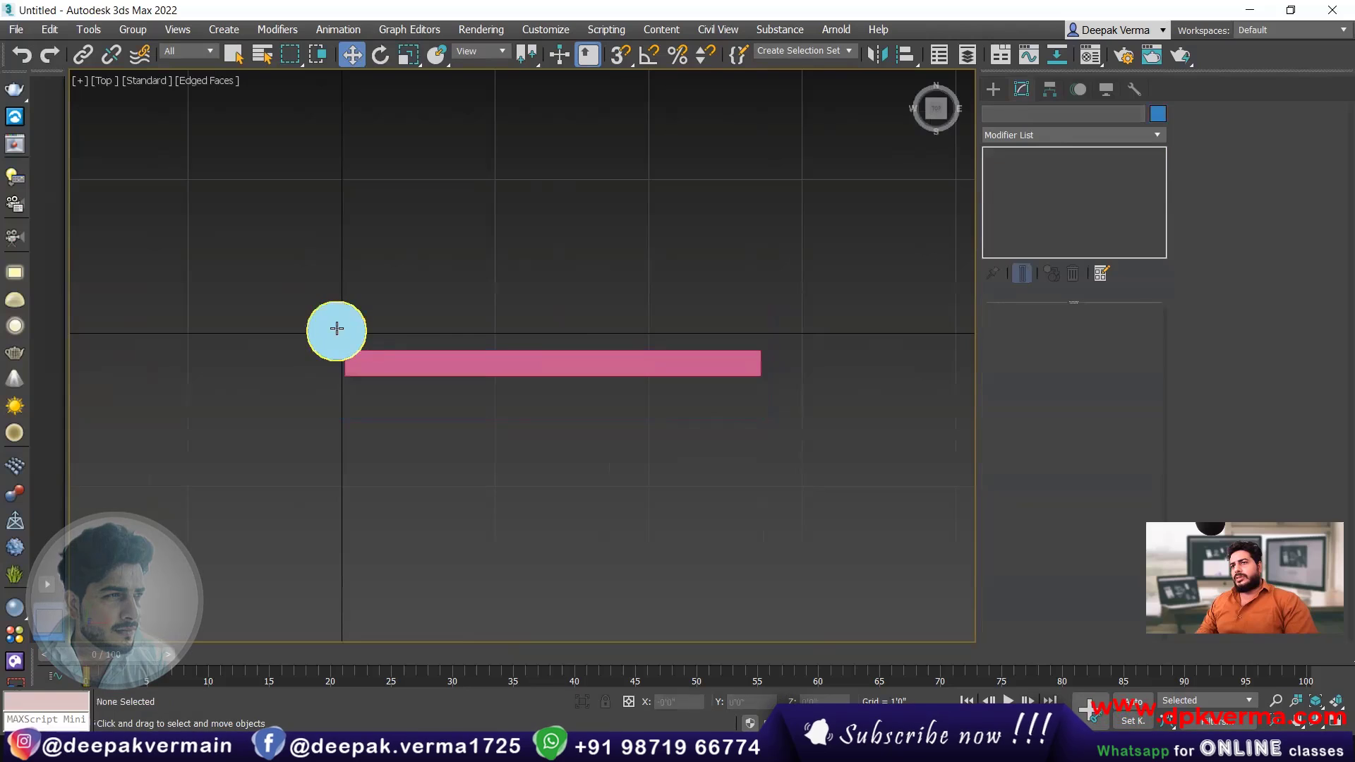
{"action": "double_click", "coordinate": [1112, 340]}
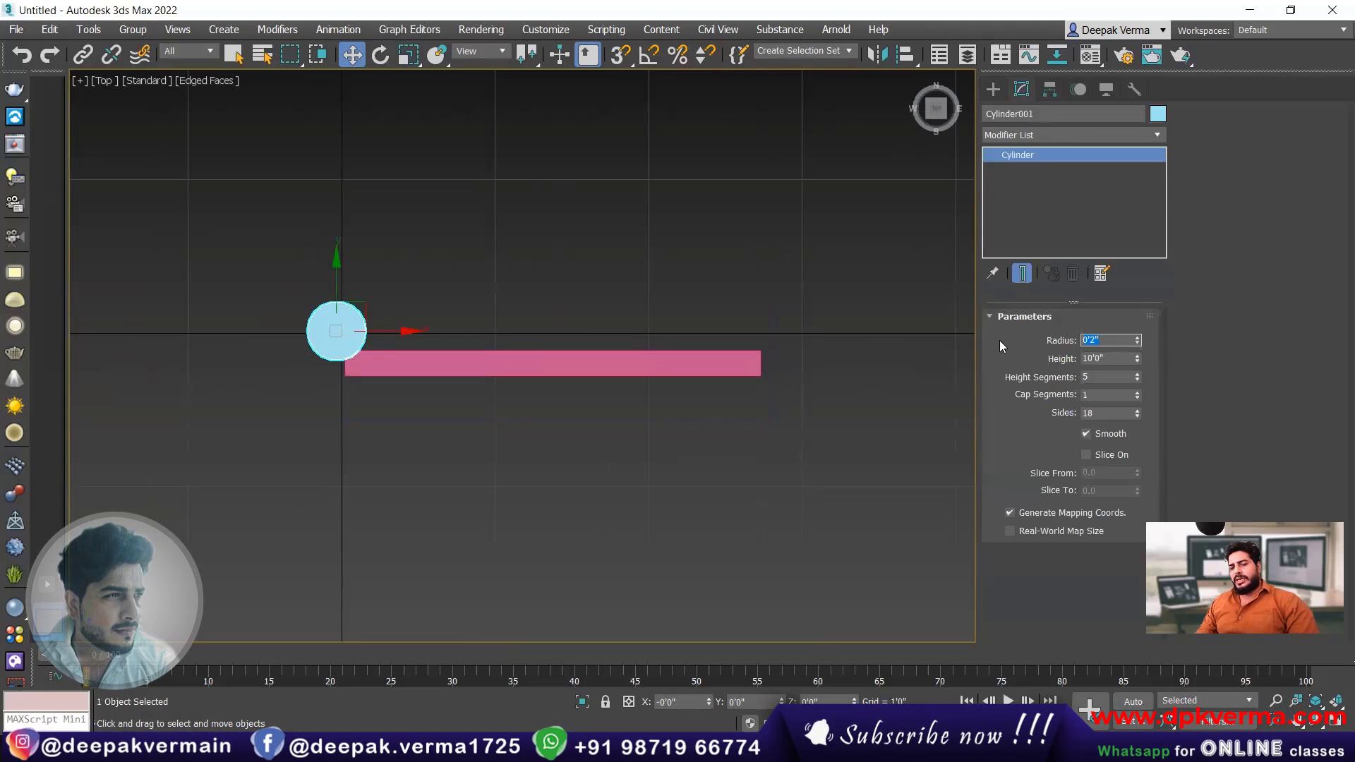
{"action": "type", "text": "12"}
{"action": "key", "text": "Return"}
- Set the length of the box beside the cylinder to 9 inches
{"action": "left_click", "coordinate": [583, 367]}
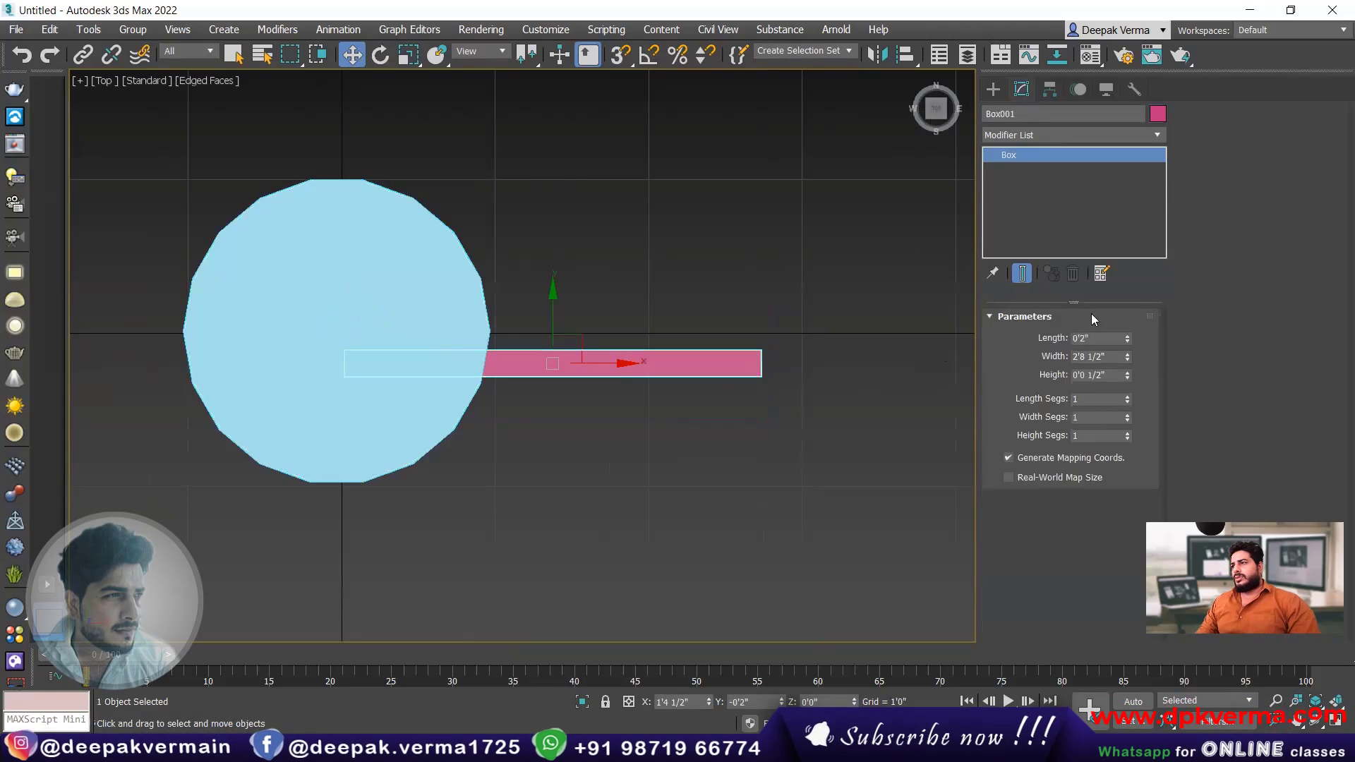
{"action": "double_click", "coordinate": [1102, 338]}
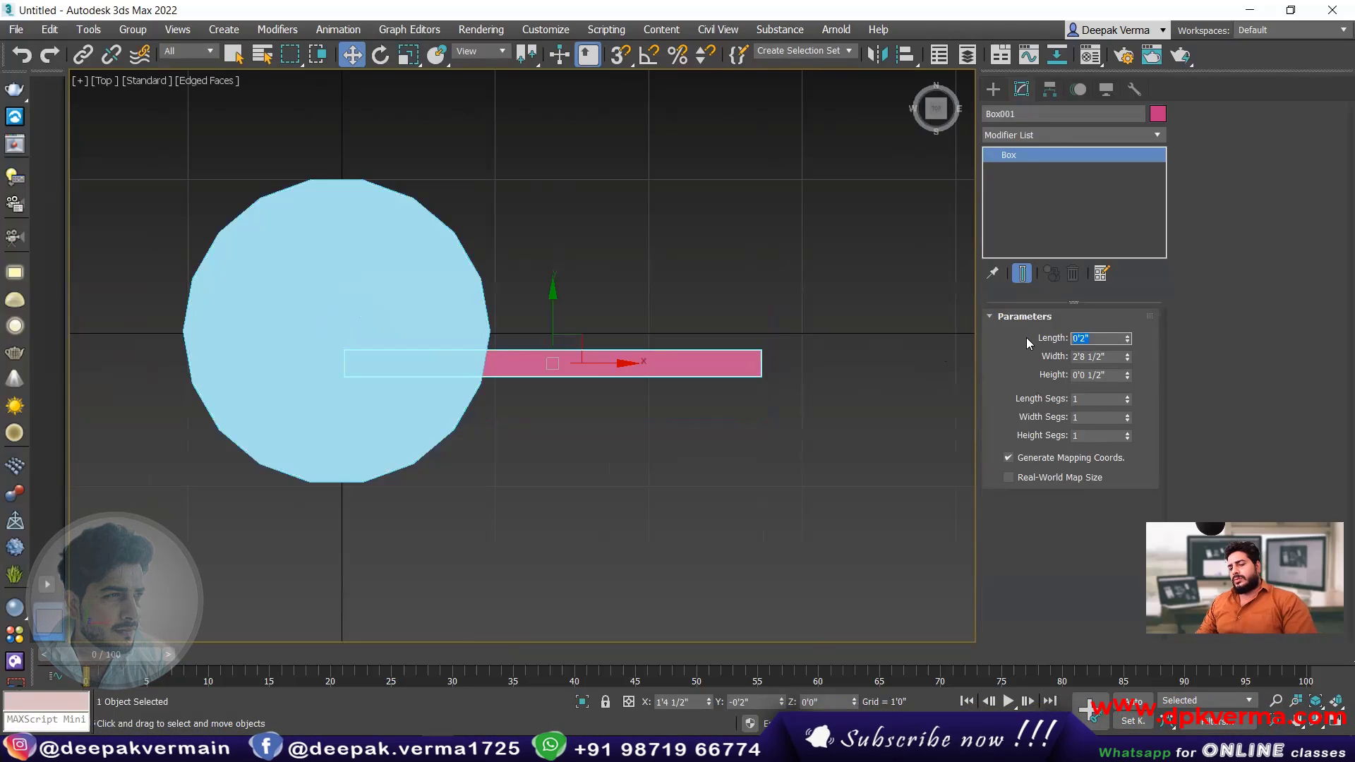
{"action": "type", "text": "9"}
{"action": "key", "text": "Return"}
- Move the box to about X 2'1", Y 0'0", centred against the cylinder's side
{"action": "scroll", "coordinate": [535, 362], "scroll_direction": "down", "scroll_amount": 2}
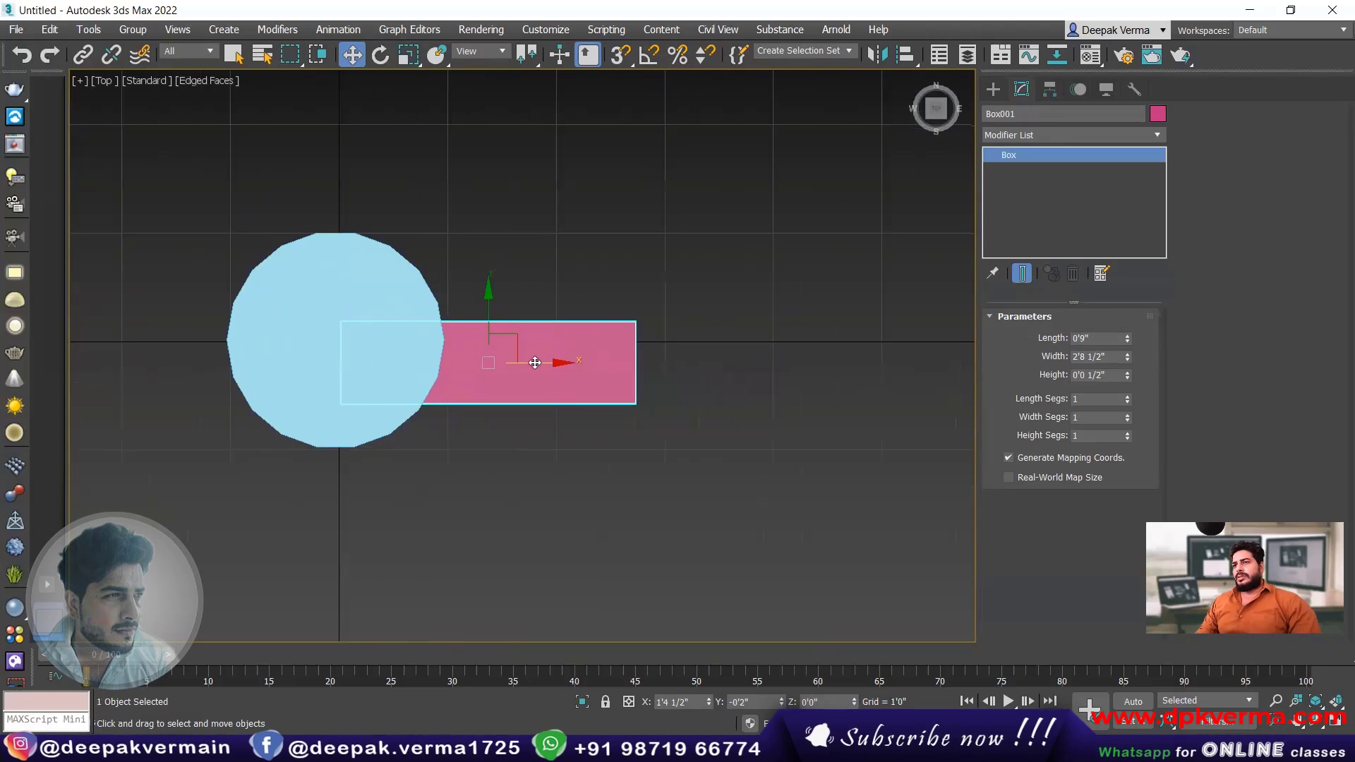
{"action": "left_click_drag", "start_coordinate": [535, 362], "coordinate": [618, 362]}
{"action": "left_click_drag", "start_coordinate": [571, 306], "coordinate": [572, 280]}
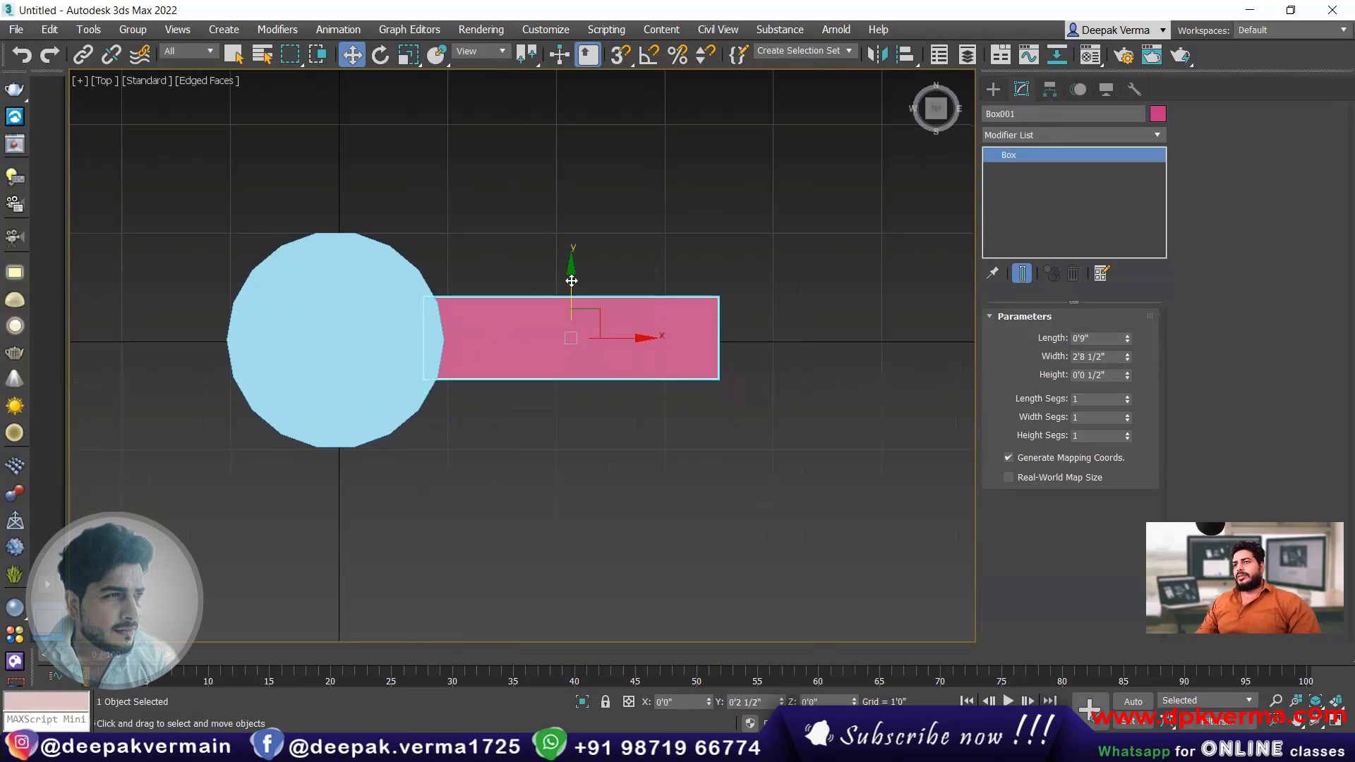
{"action": "left_click_drag", "start_coordinate": [628, 340], "coordinate": [622, 341]}
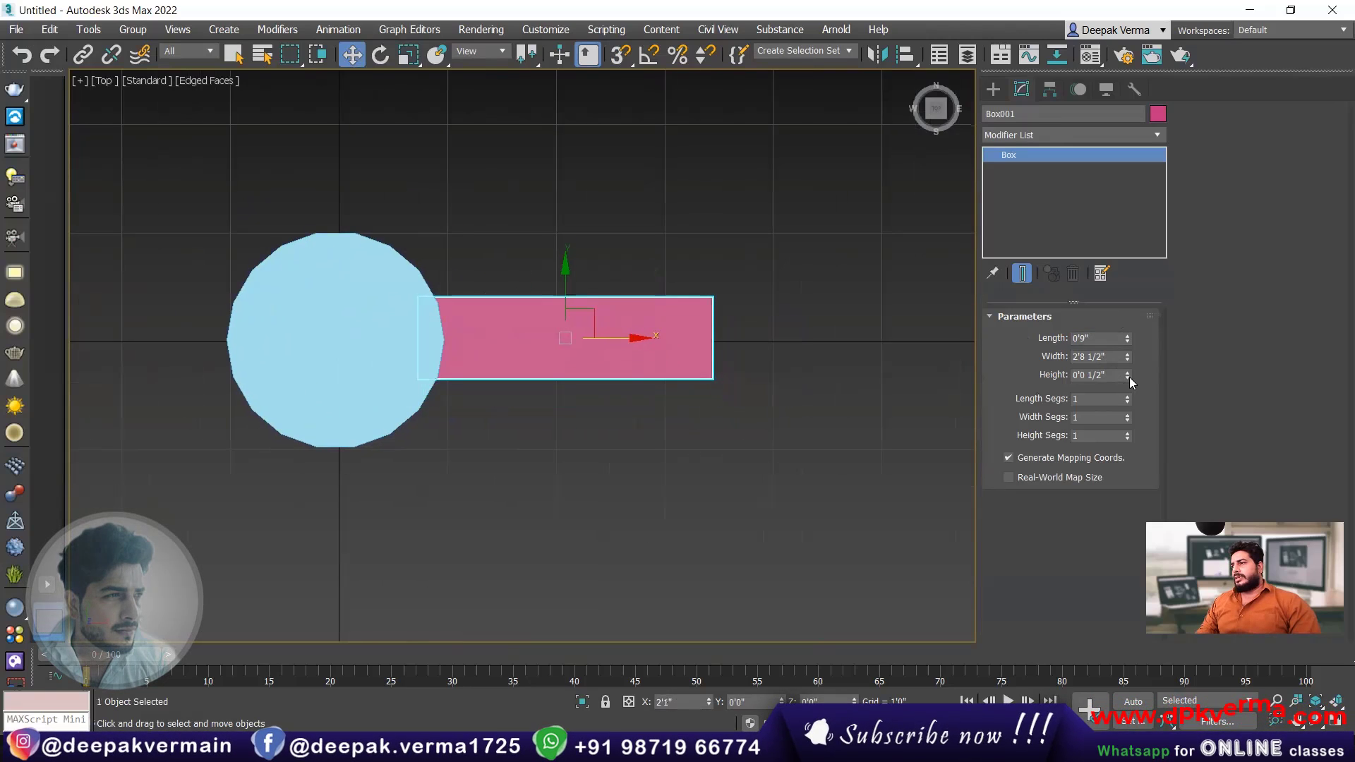
- Set the box's width to 3'0" and its height to 2 inches
{"action": "left_click_drag", "start_coordinate": [1128, 362], "coordinate": [1127, 355]}
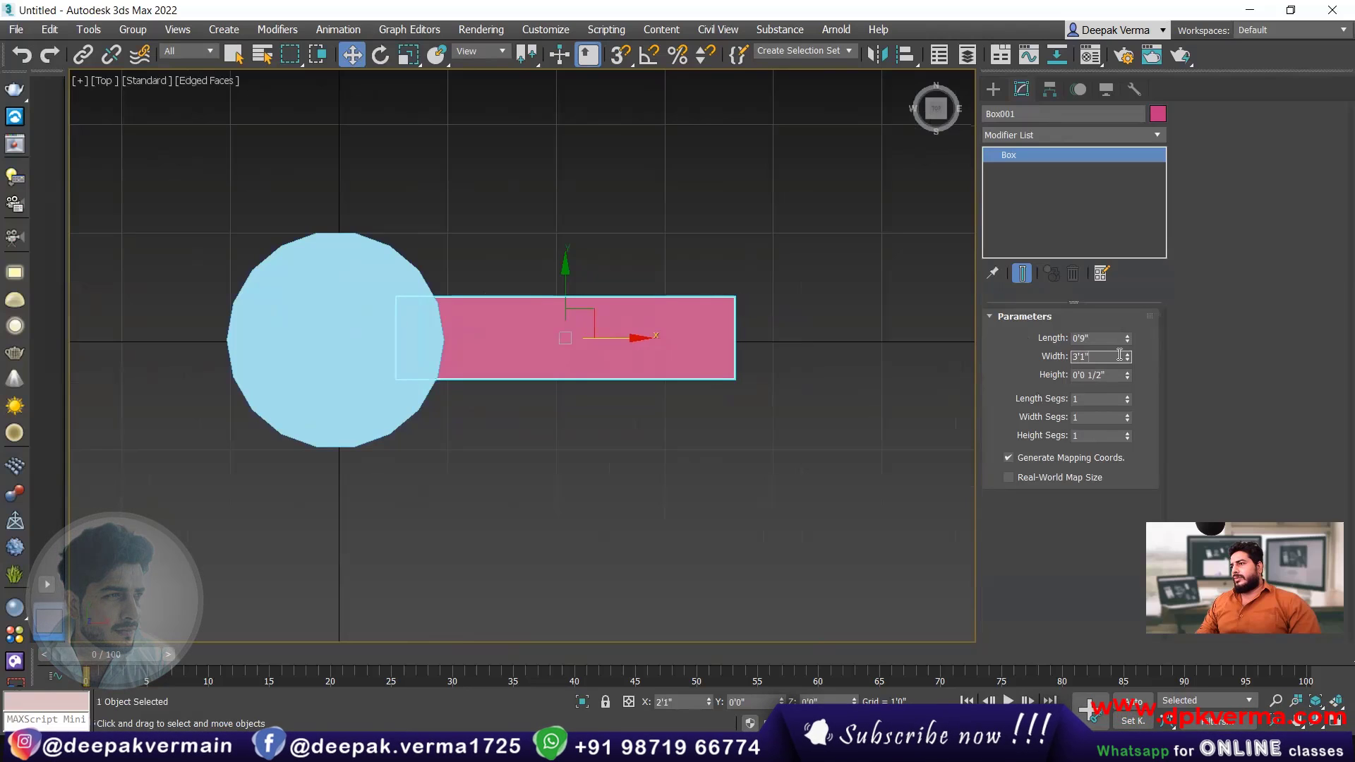
{"action": "left_click", "coordinate": [1127, 359]}
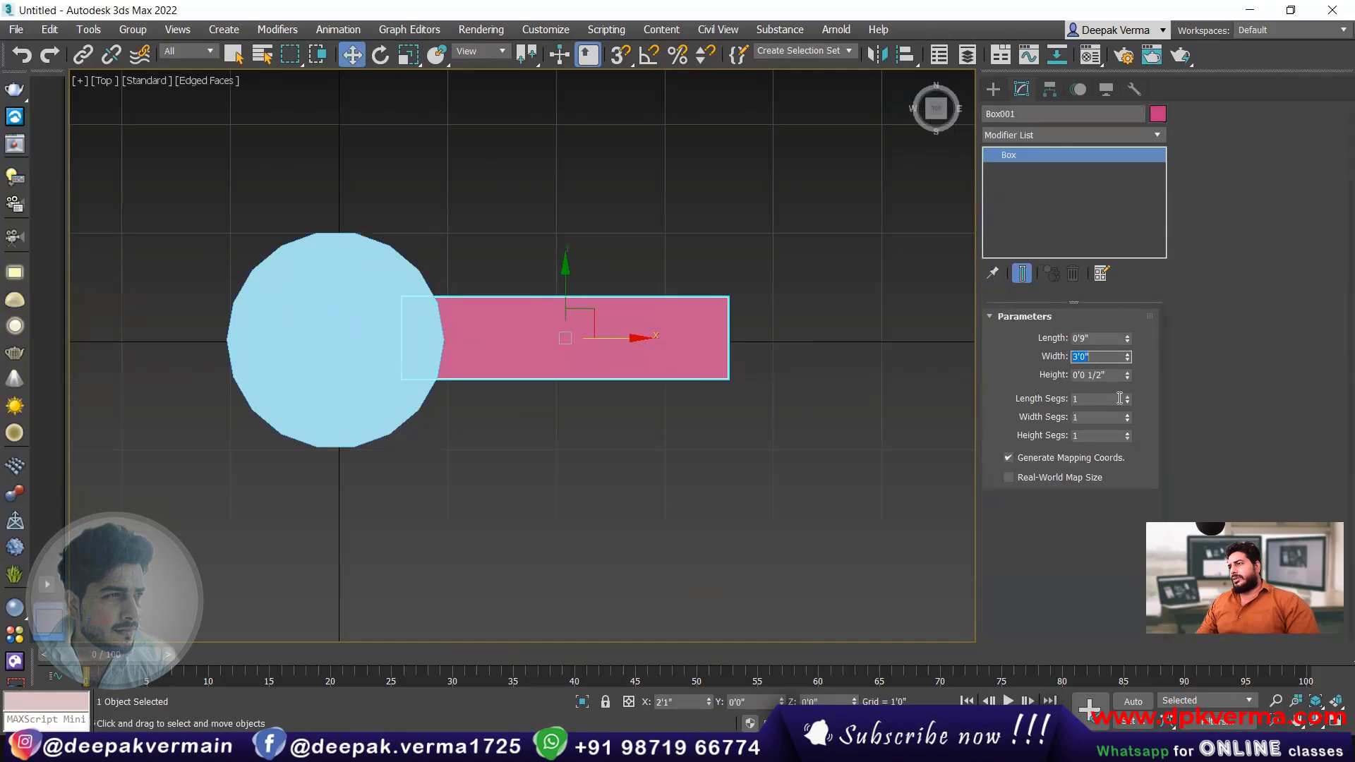
{"action": "left_click_drag", "start_coordinate": [1119, 375], "coordinate": [1010, 374]}
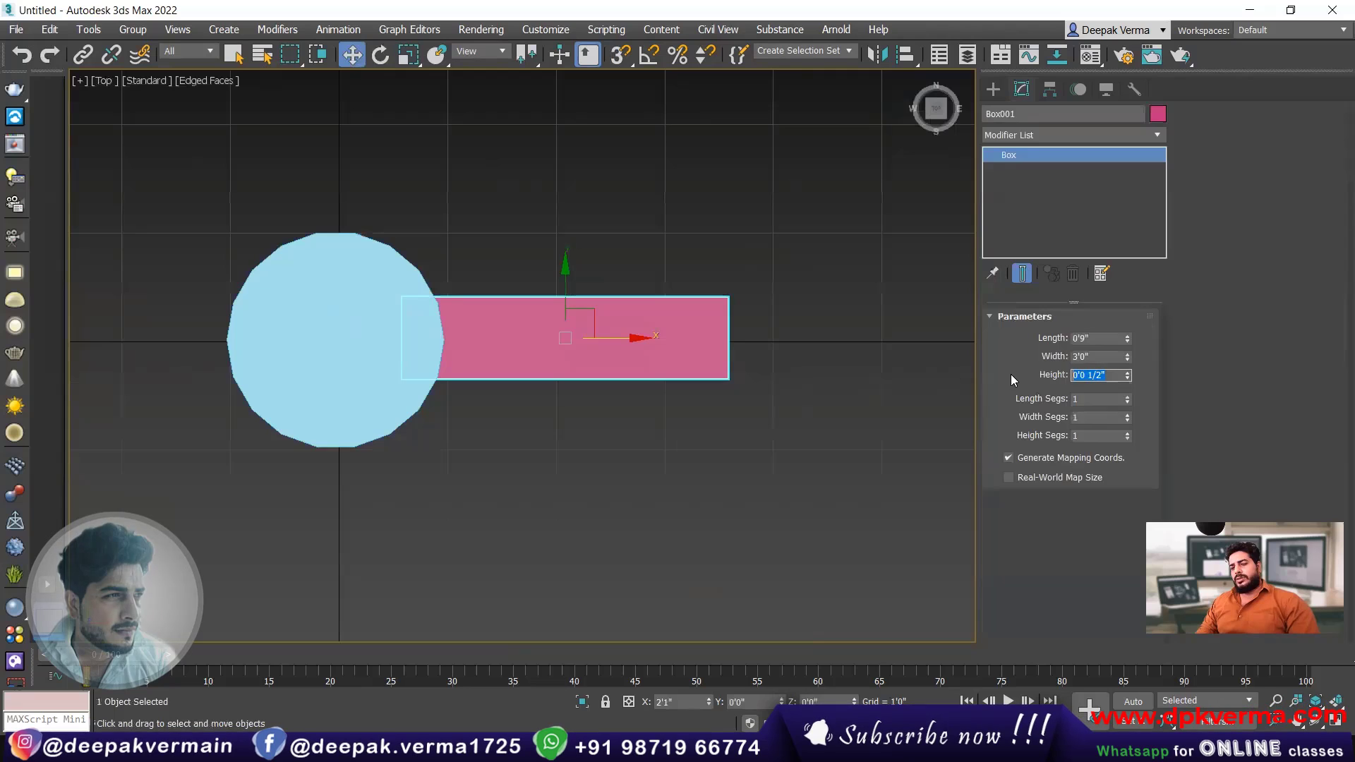
{"action": "type", "text": "2"}
{"action": "key", "text": "Return"}
- Move the box outward along X to about 2'3" so its inner end slightly overlaps the cylinder, and inspect both in 3D
{"action": "left_click", "coordinate": [714, 381]}
{"action": "mouse_move", "coordinate": [609, 339]}
{"action": "left_mouse_down"}
{"action": "mouse_move", "coordinate": [654, 337]}
{"action": "mouse_move", "coordinate": [633, 339]}
{"action": "left_mouse_up"}
{"action": "scroll", "coordinate": [633, 339], "scroll_direction": "down", "scroll_amount": 2}
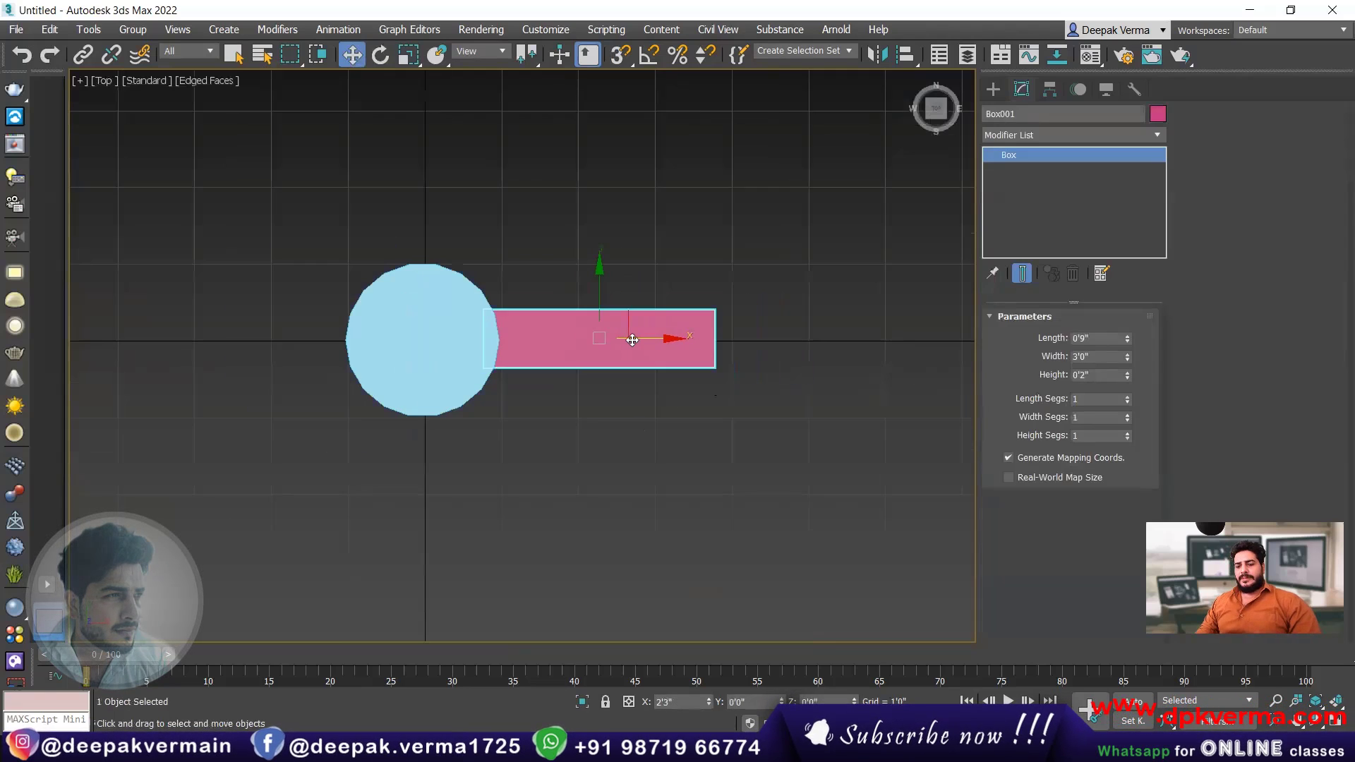
{"action": "middle_click_drag", "start_coordinate": [634, 337], "coordinate": [591, 421], "text": "alt"}
{"action": "scroll", "coordinate": [600, 364], "scroll_direction": "down", "scroll_amount": 2}
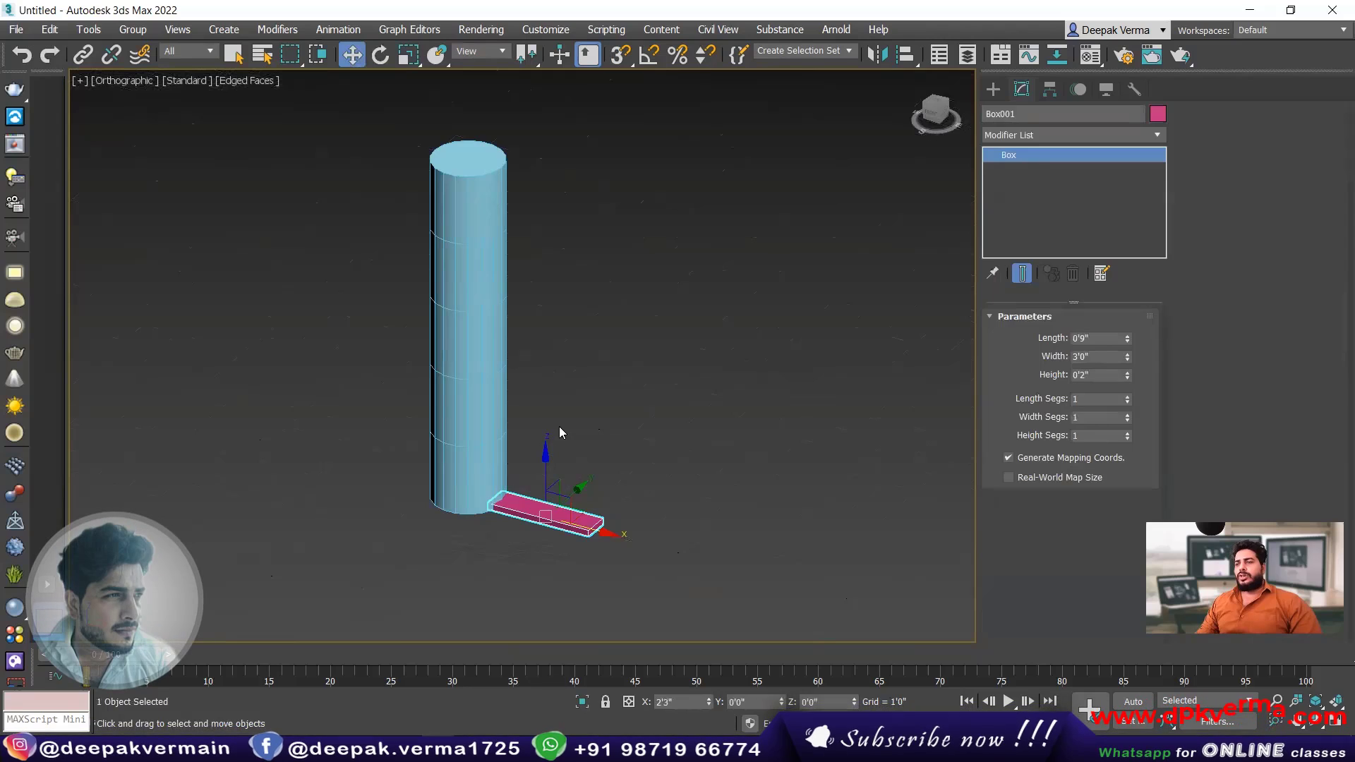
- Delete the cylinder and the box, and show the home grid in a fitted perspective view
{"action": "left_click_drag", "start_coordinate": [621, 381], "coordinate": [322, 556]}
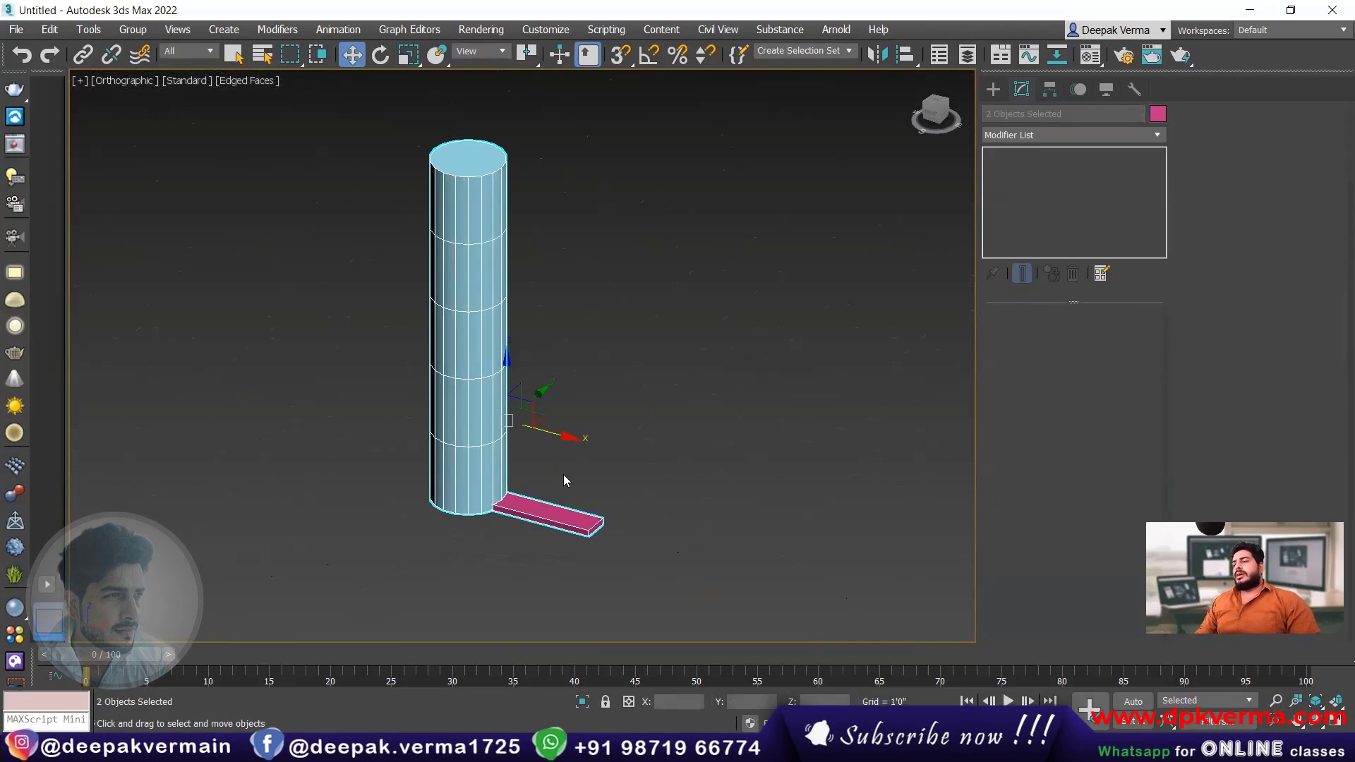
{"action": "key", "text": "Delete"}
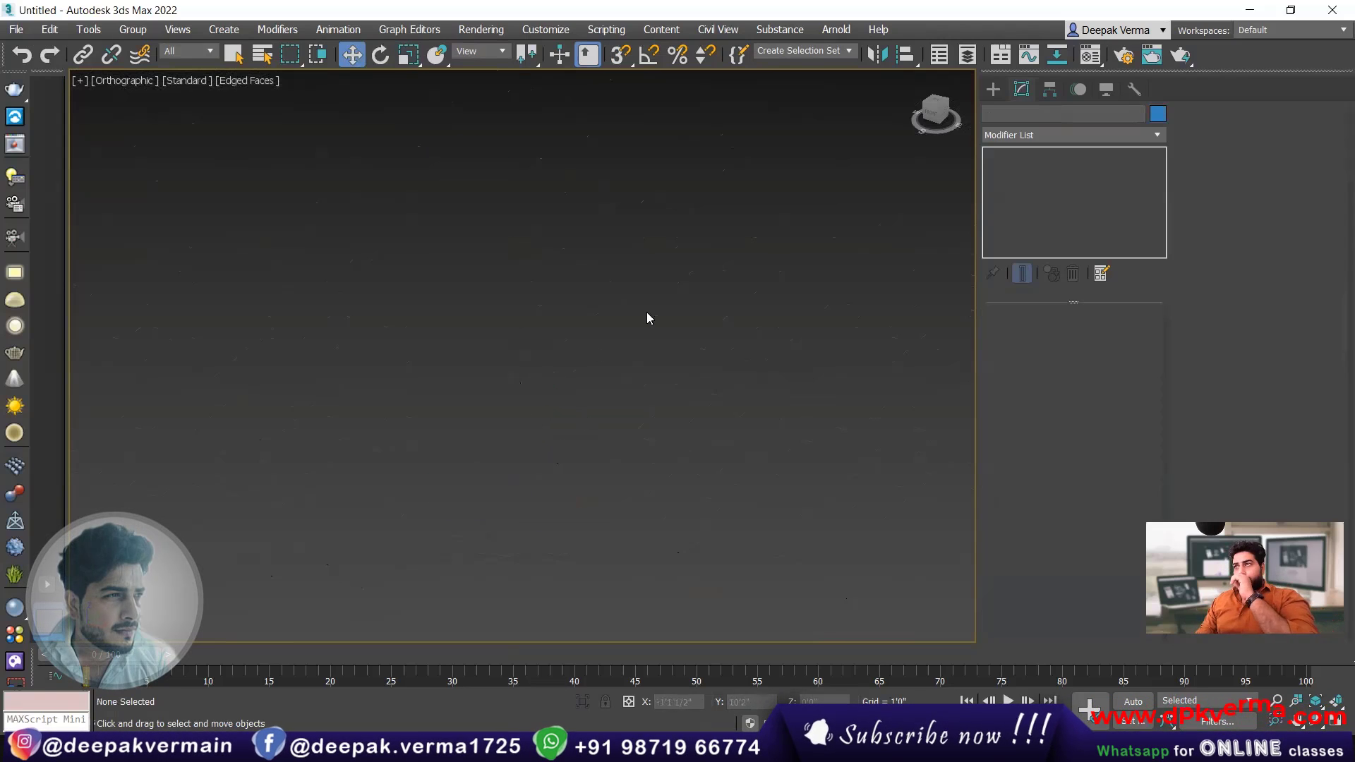
{"action": "left_click", "coordinate": [995, 87]}
{"action": "key", "text": "g"}
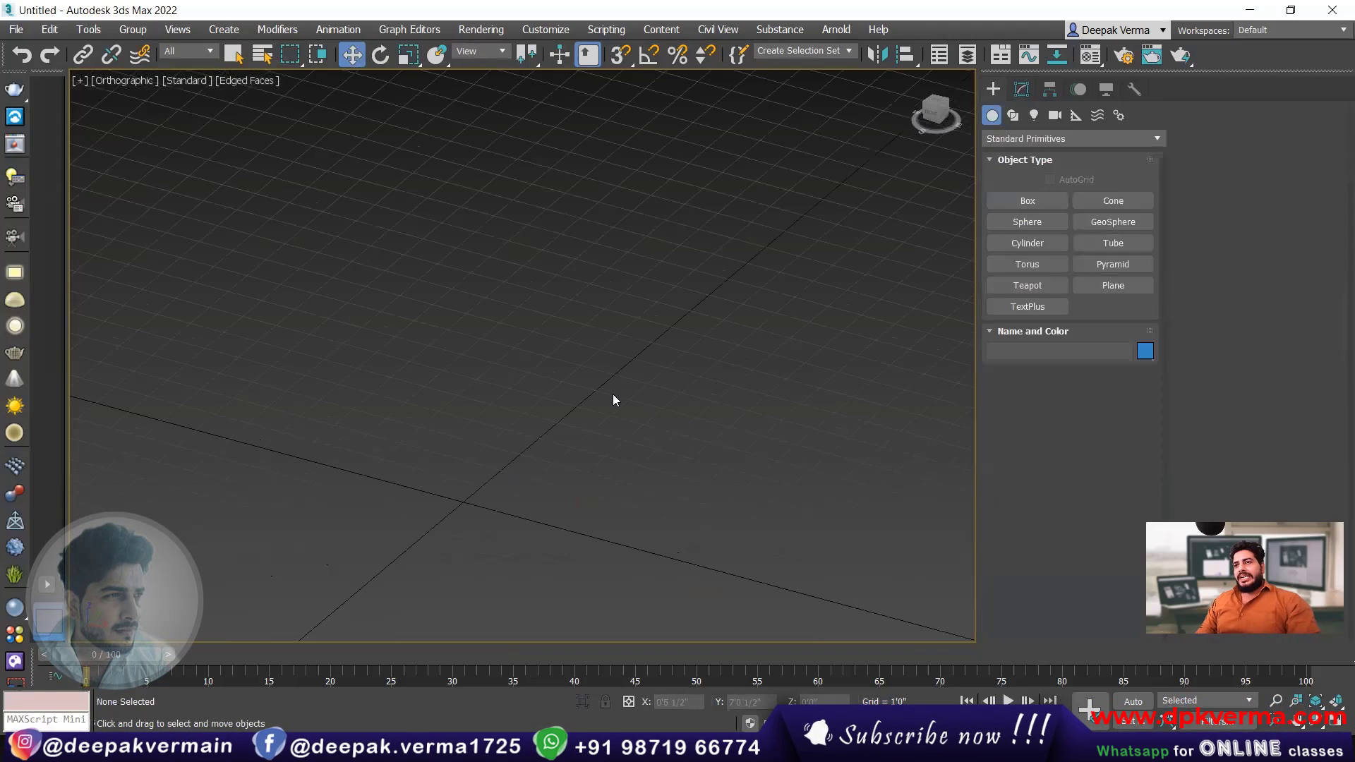
{"action": "key", "text": "z"}
{"action": "key", "text": "p"}
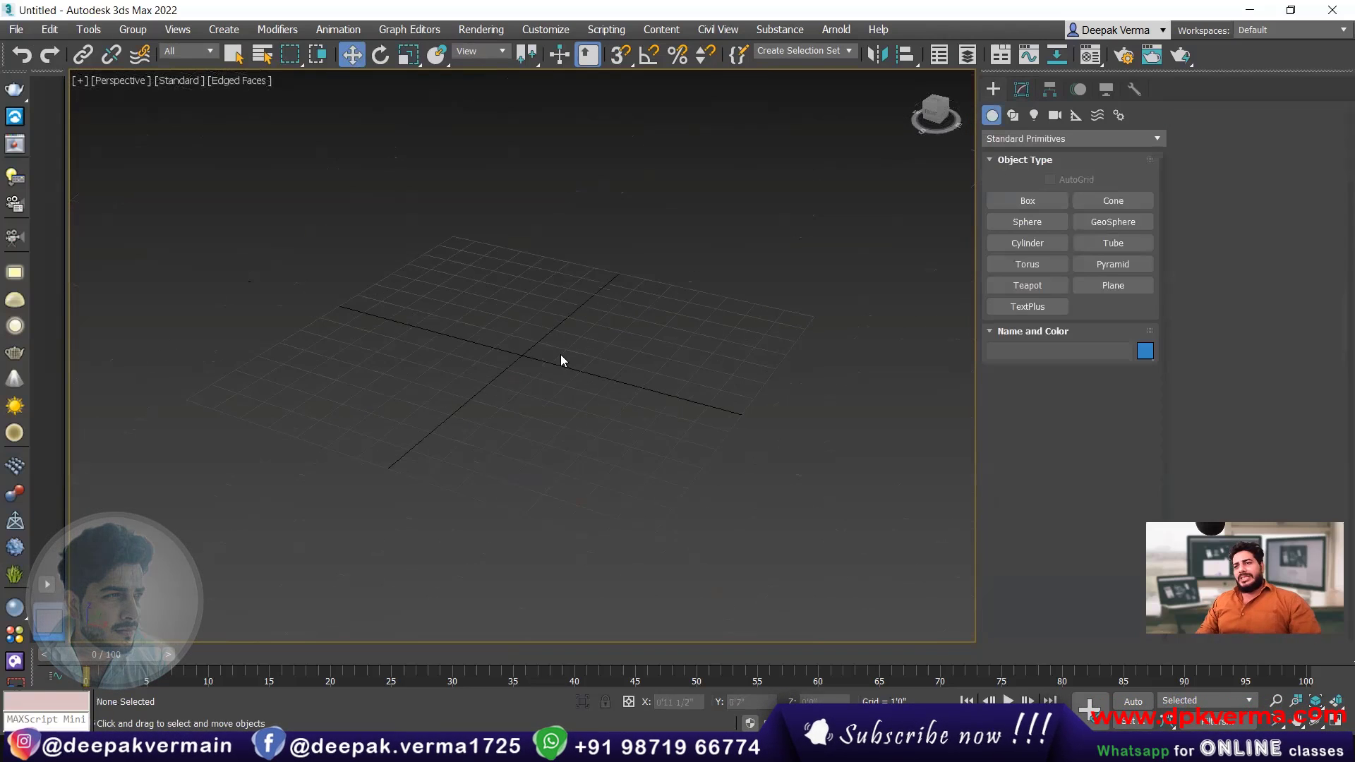
- Place an AEC Extended Foliage Banyan tree near the grid origin and bring the whole tree into view
{"action": "middle_click_drag", "start_coordinate": [561, 354], "coordinate": [524, 374]}
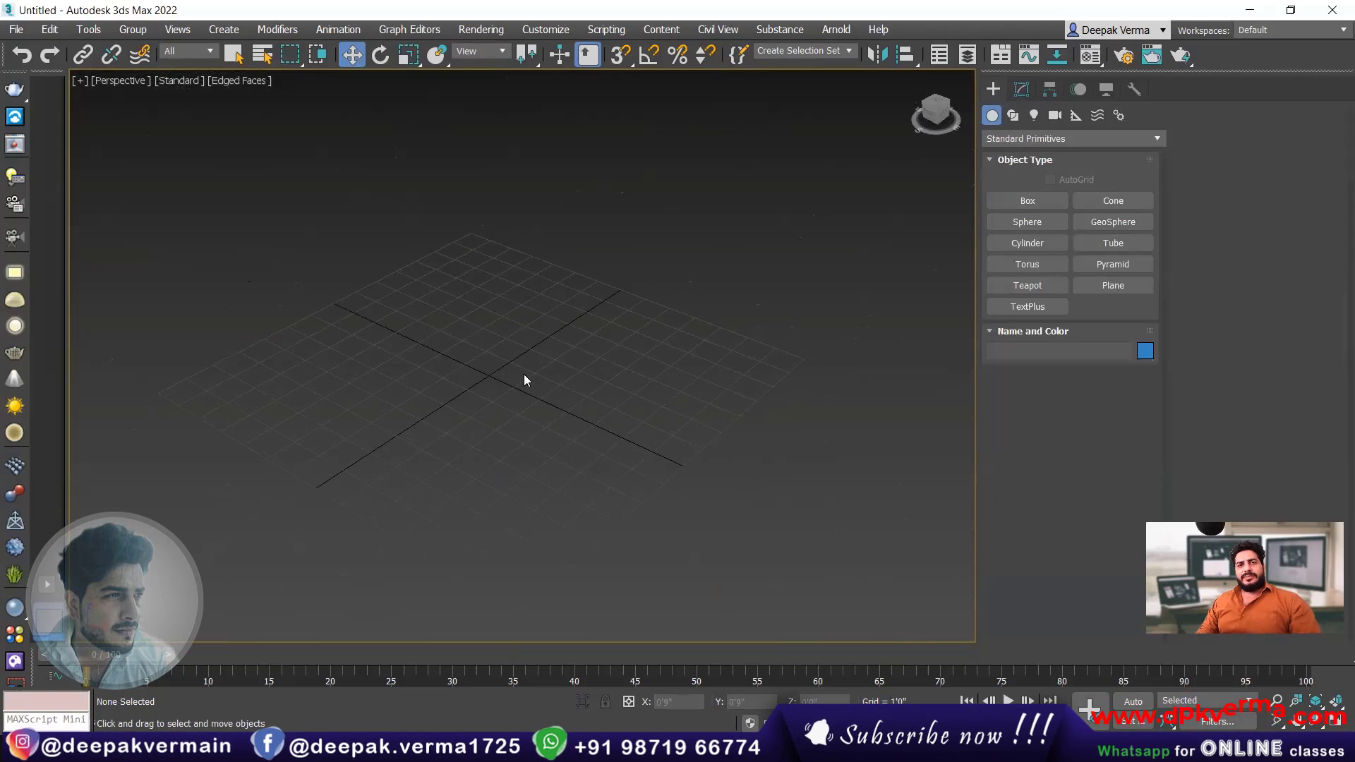
{"action": "left_click", "coordinate": [1009, 139]}
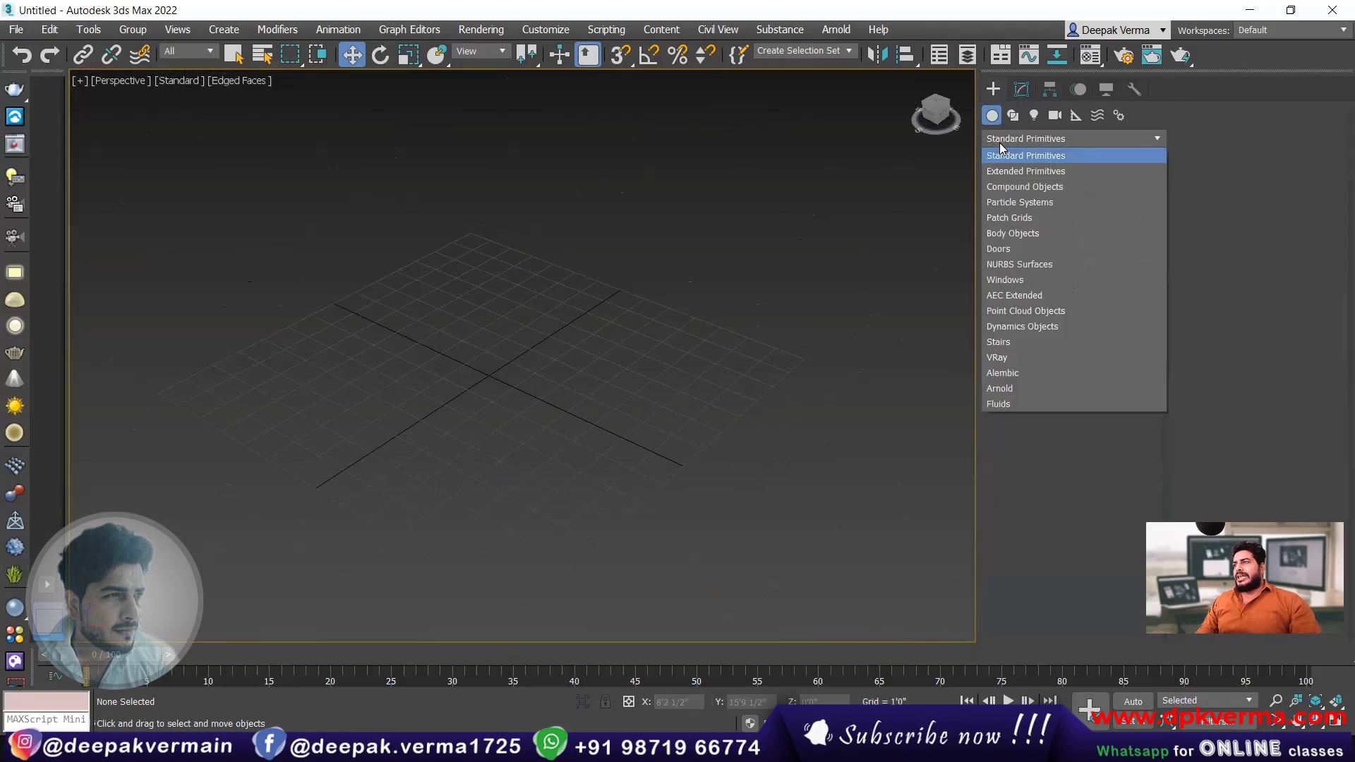
{"action": "left_click", "coordinate": [1013, 295]}
{"action": "left_click", "coordinate": [1034, 202]}
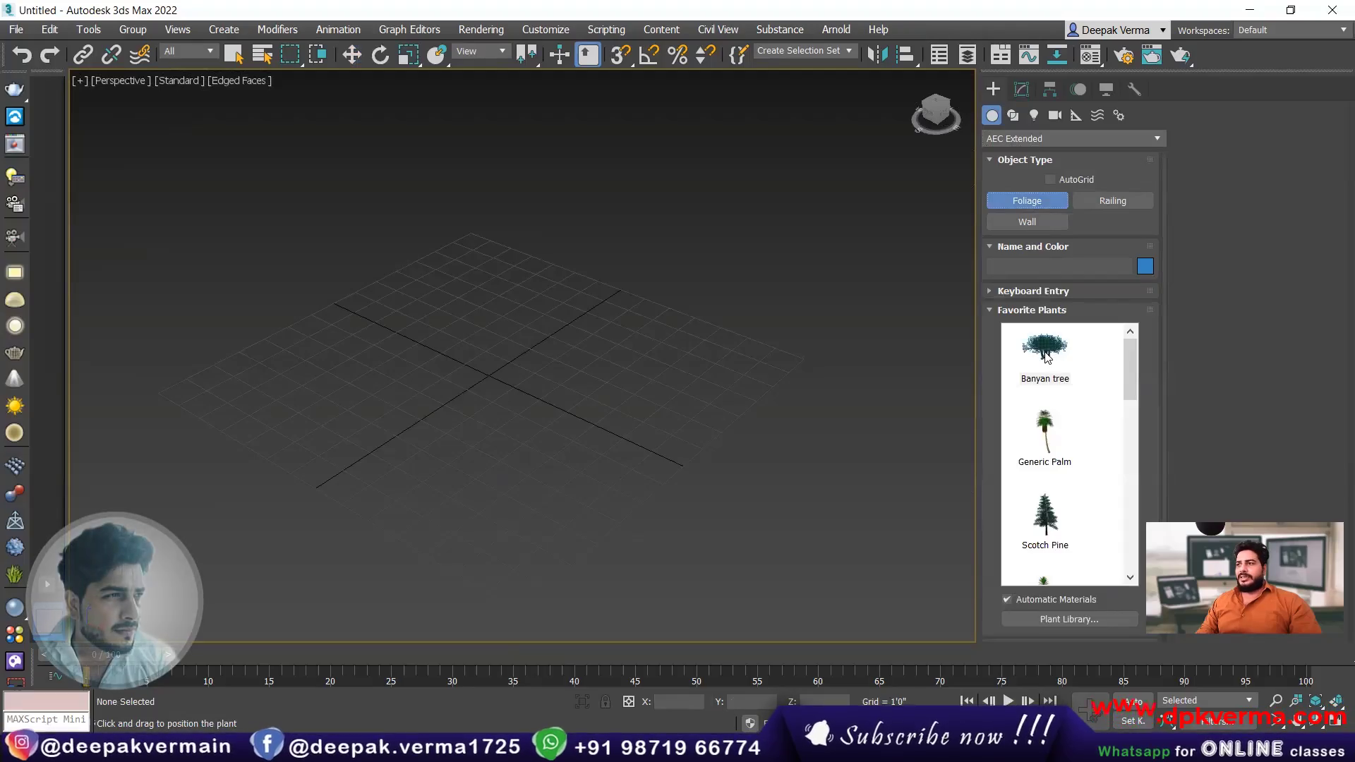
{"action": "left_click", "coordinate": [537, 382]}
{"action": "scroll", "coordinate": [534, 381], "scroll_direction": "down", "scroll_amount": 5}
{"action": "scroll", "coordinate": [534, 382], "scroll_direction": "down", "scroll_amount": 6}
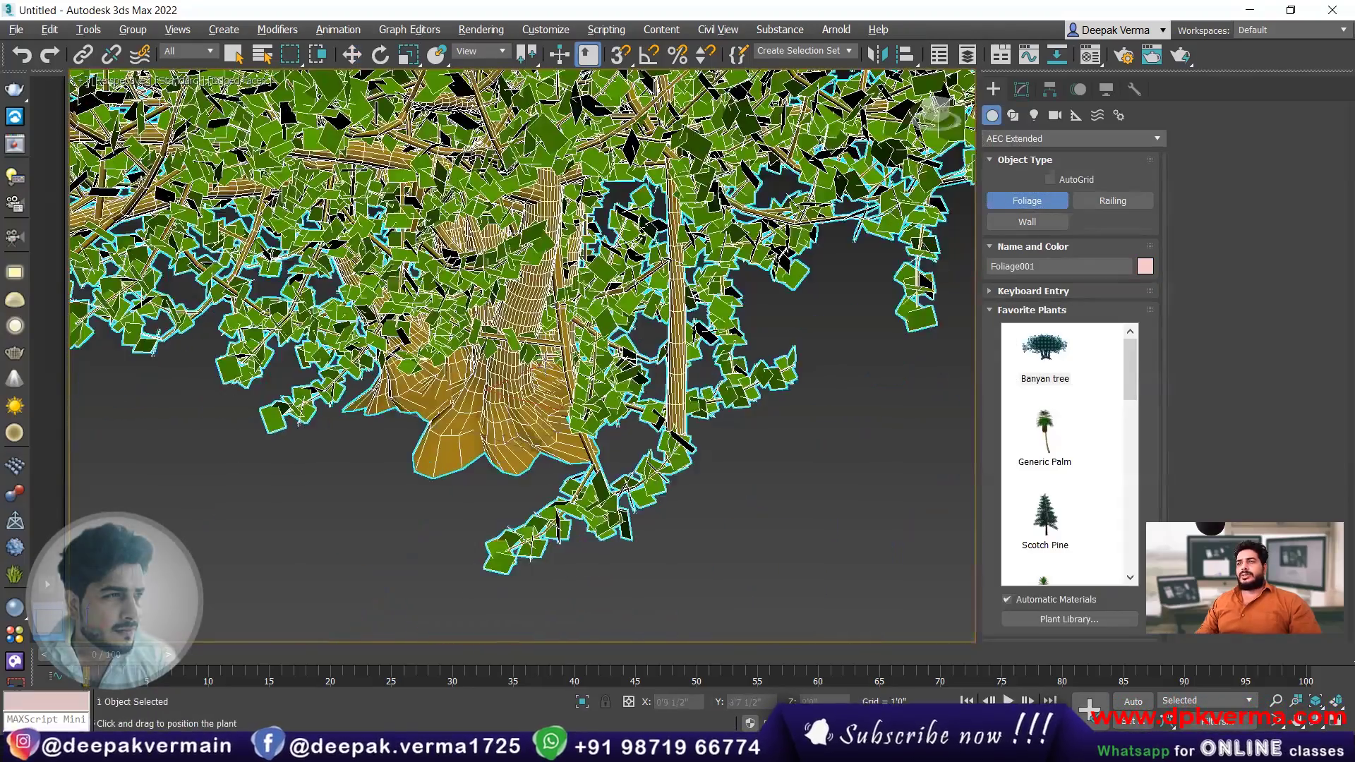
{"action": "middle_click_drag", "start_coordinate": [535, 382], "coordinate": [557, 436]}
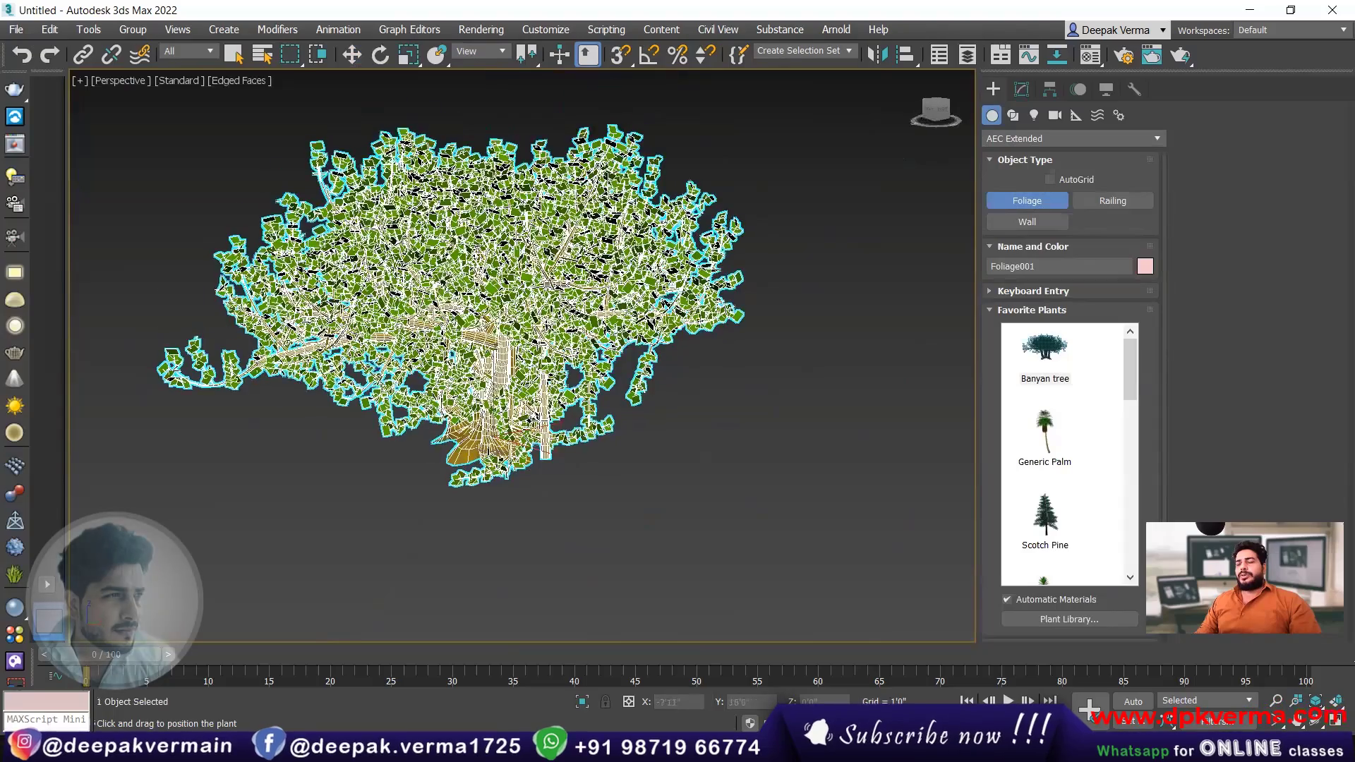
{"action": "scroll", "coordinate": [557, 436], "scroll_direction": "up", "scroll_amount": 3}
{"action": "scroll", "coordinate": [564, 441], "scroll_direction": "down", "scroll_amount": 3}
- Try placing a second Banyan tree beside the first, undo each placement and leave the Foliage tool
{"action": "left_click", "coordinate": [723, 496]}
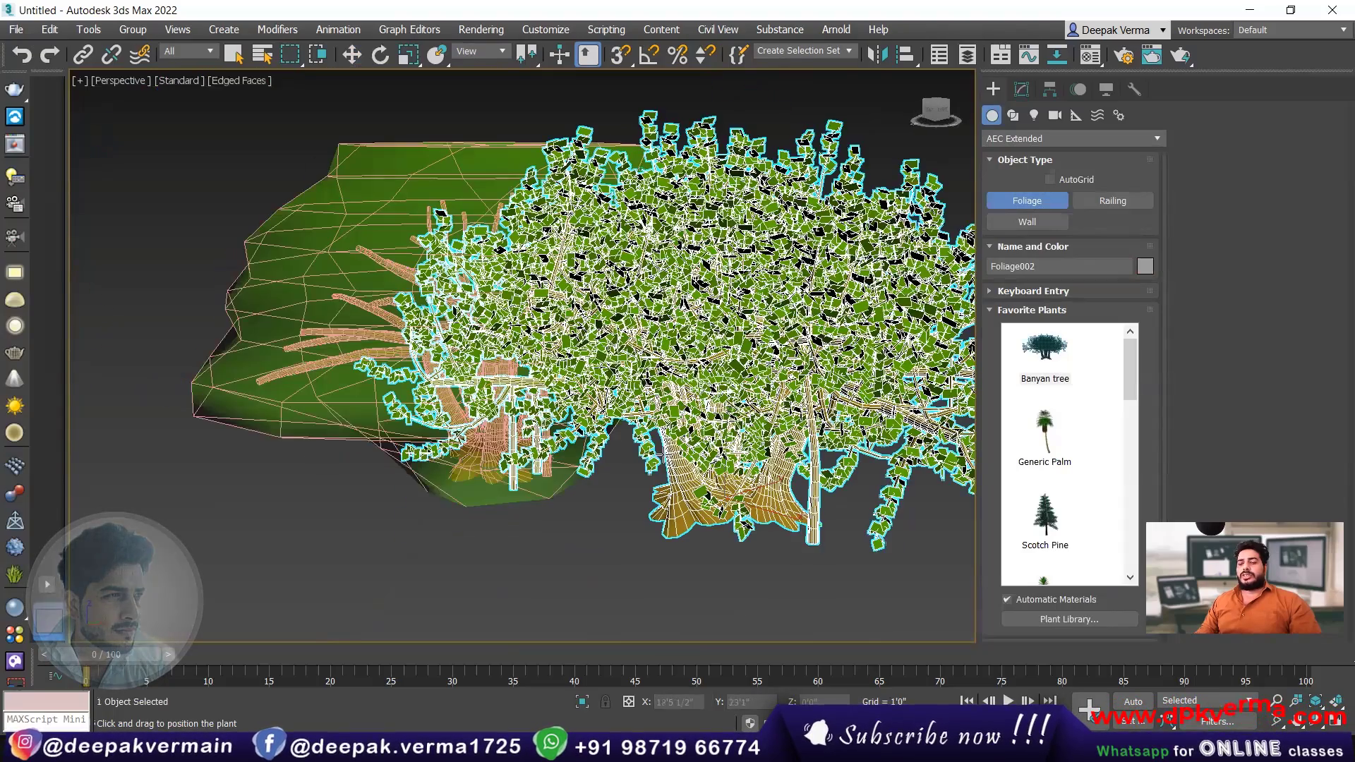
{"action": "key", "text": "ctrl+z"}
{"action": "left_click", "coordinate": [690, 475]}
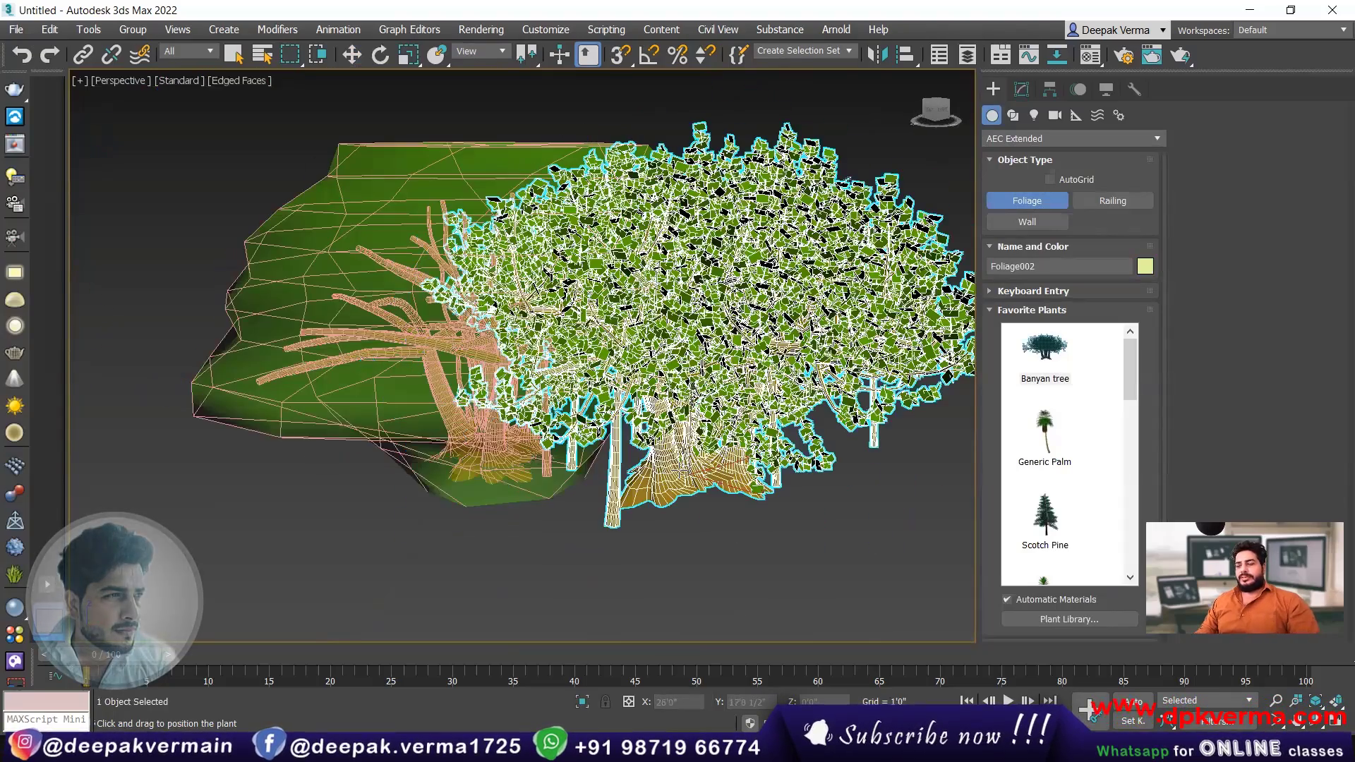
{"action": "key", "text": "ctrl+z"}
{"action": "right_click", "coordinate": [678, 470]}
- Select the Banyan tree and examine its trunk, branches and leaves from several angles and distances
{"action": "left_click", "coordinate": [499, 379]}
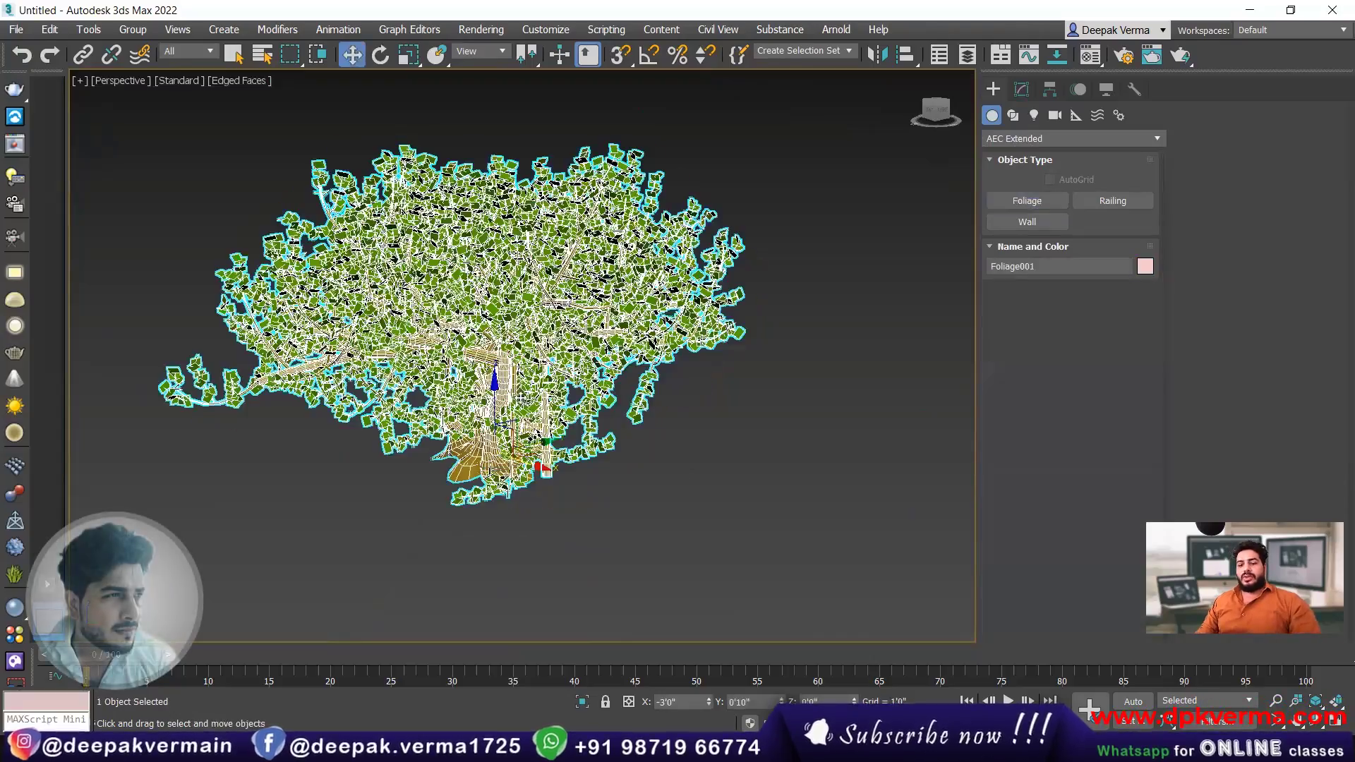
{"action": "middle_click_drag", "start_coordinate": [519, 395], "coordinate": [562, 460], "text": "alt"}
{"action": "scroll", "coordinate": [546, 431], "scroll_direction": "up", "scroll_amount": 3}
{"action": "scroll", "coordinate": [558, 464], "scroll_direction": "down", "scroll_amount": 3}
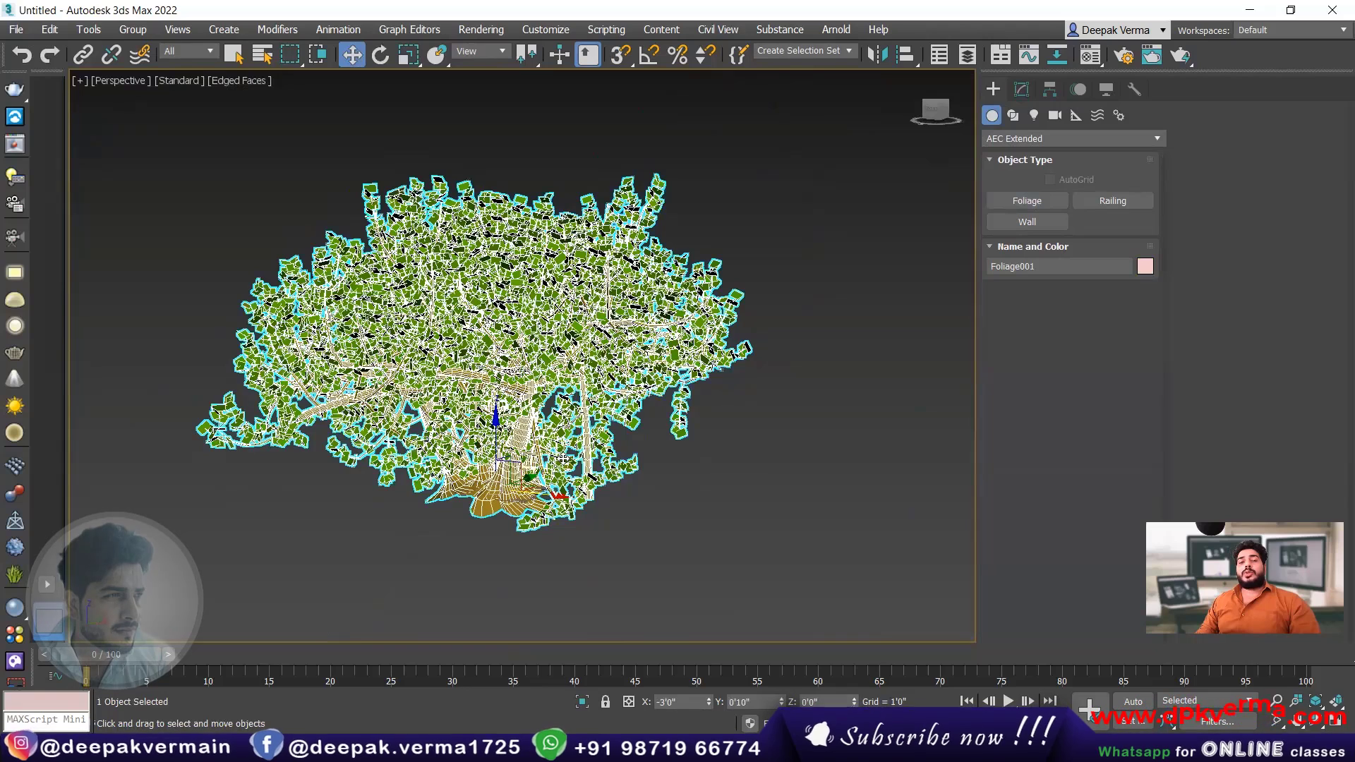
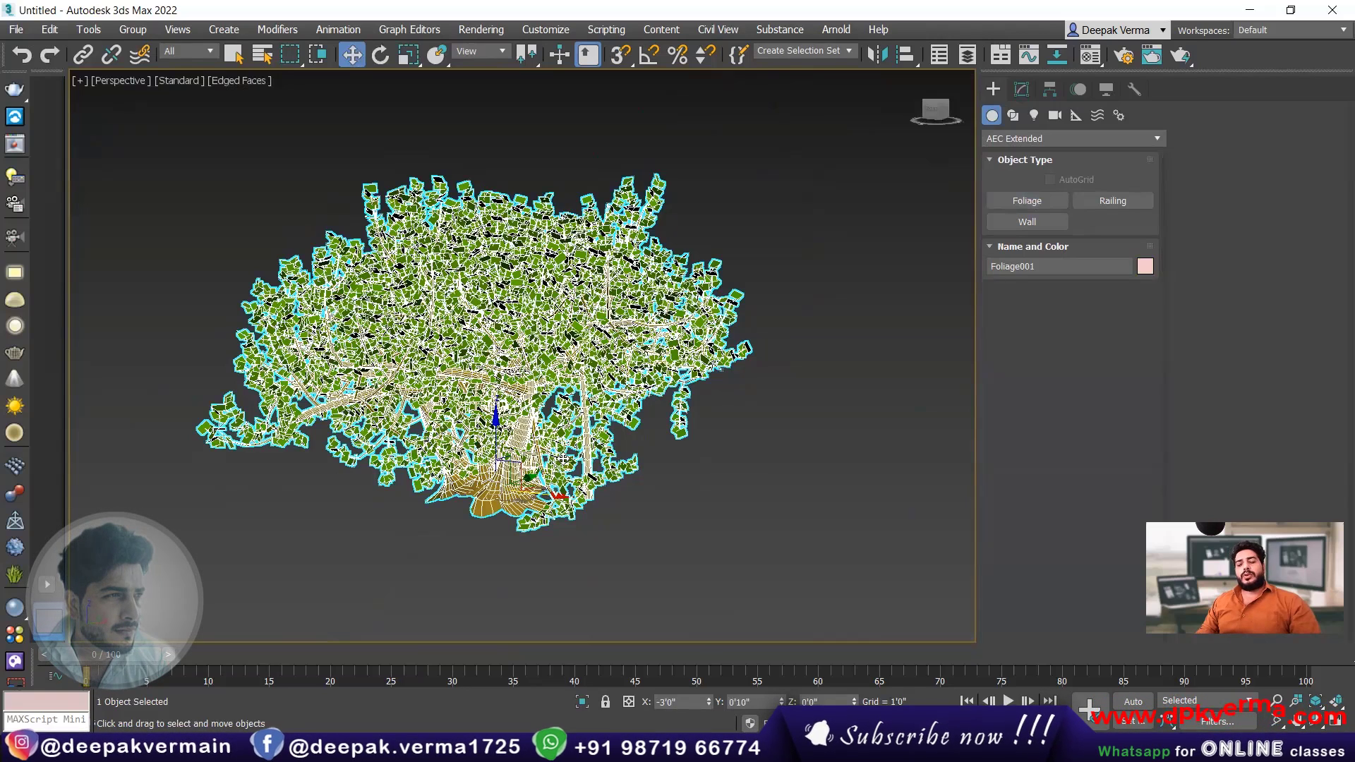
{"action": "middle_click_drag", "start_coordinate": [563, 458], "coordinate": [557, 349], "text": "alt"}
{"action": "scroll", "coordinate": [558, 349], "scroll_direction": "up", "scroll_amount": 3}
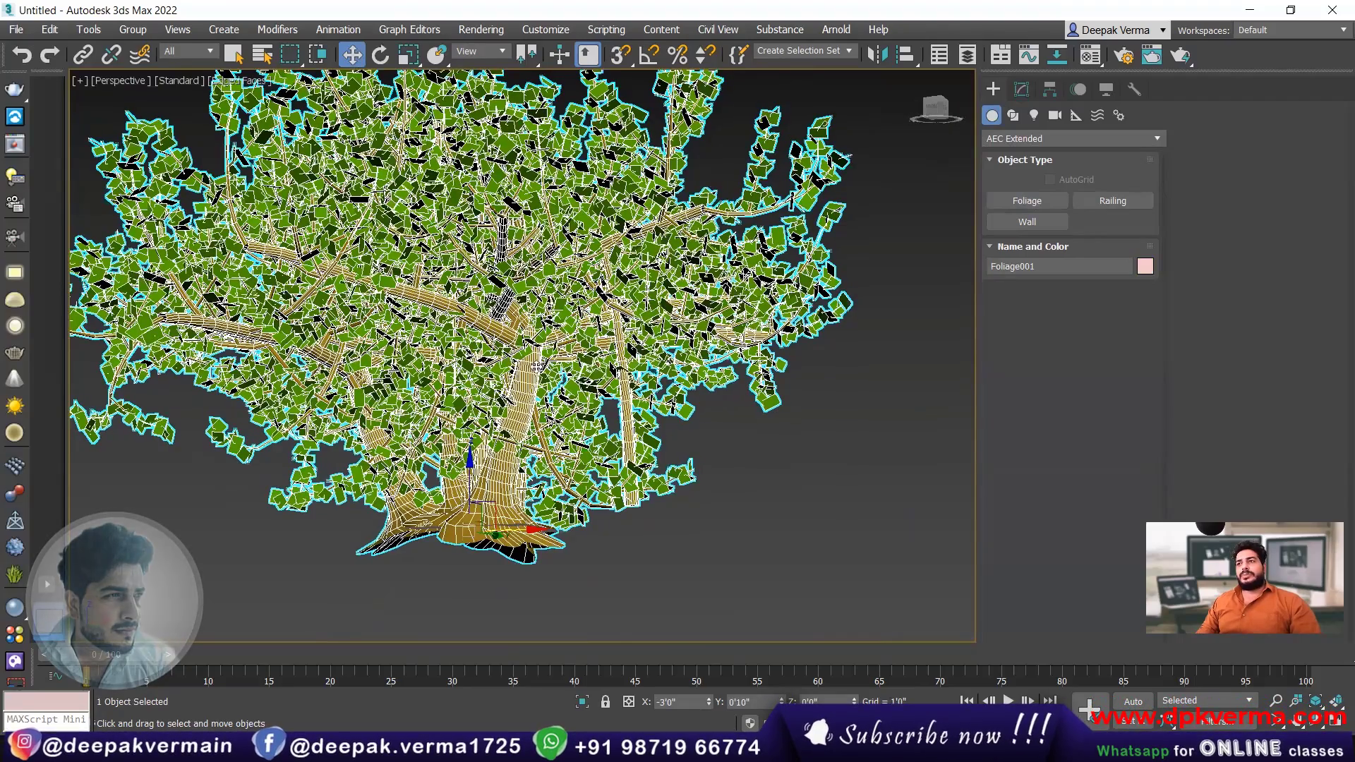
- Set the Banyan tree's height to 21'7", its pruning to 0.8 and its seed to 13052119
{"action": "left_click", "coordinate": [1020, 89]}
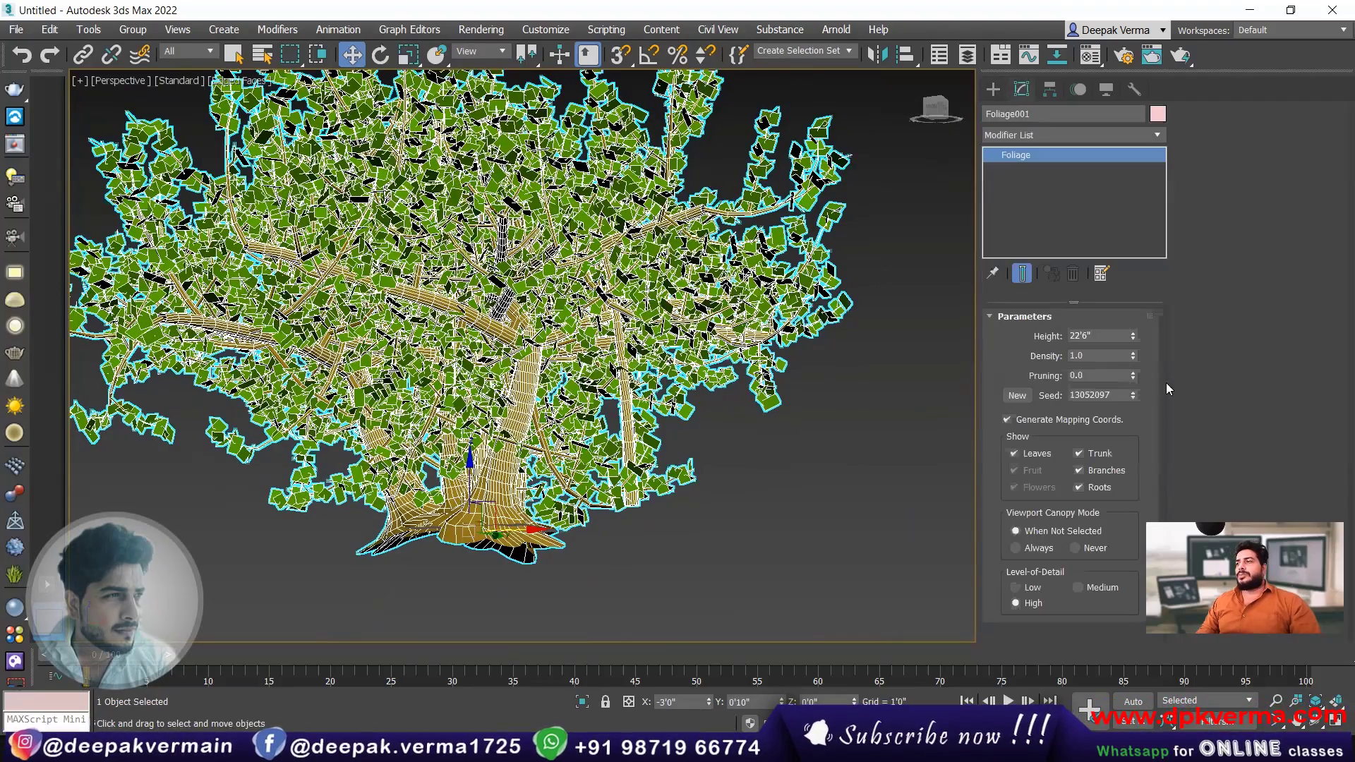
{"action": "mouse_move", "coordinate": [1133, 339]}
{"action": "left_mouse_down"}
{"action": "mouse_move", "coordinate": [1130, 381]}
{"action": "mouse_move", "coordinate": [1130, 338]}
{"action": "mouse_move", "coordinate": [1132, 374]}
{"action": "mouse_move", "coordinate": [1133, 351]}
{"action": "left_mouse_up"}
{"action": "left_click", "coordinate": [1135, 377]}
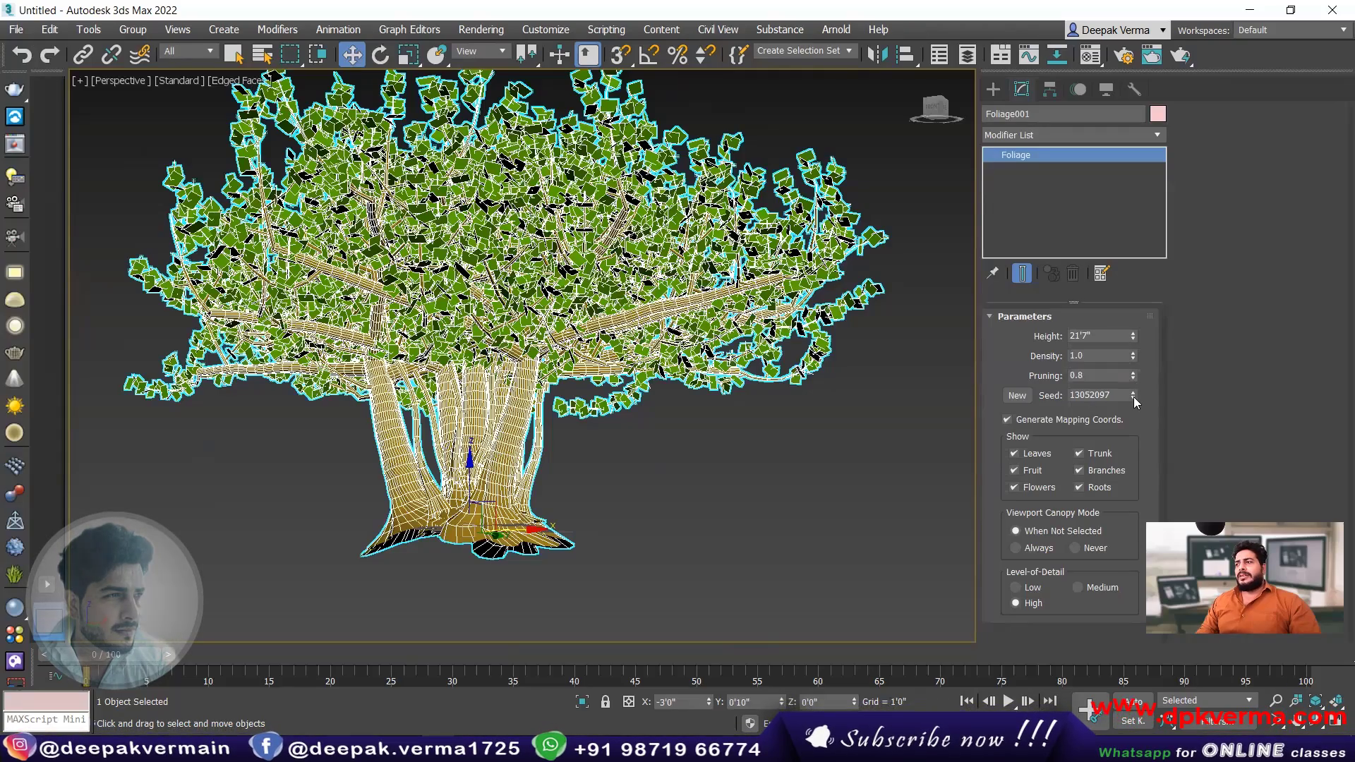
{"action": "left_click_drag", "start_coordinate": [1134, 394], "coordinate": [1138, 374]}
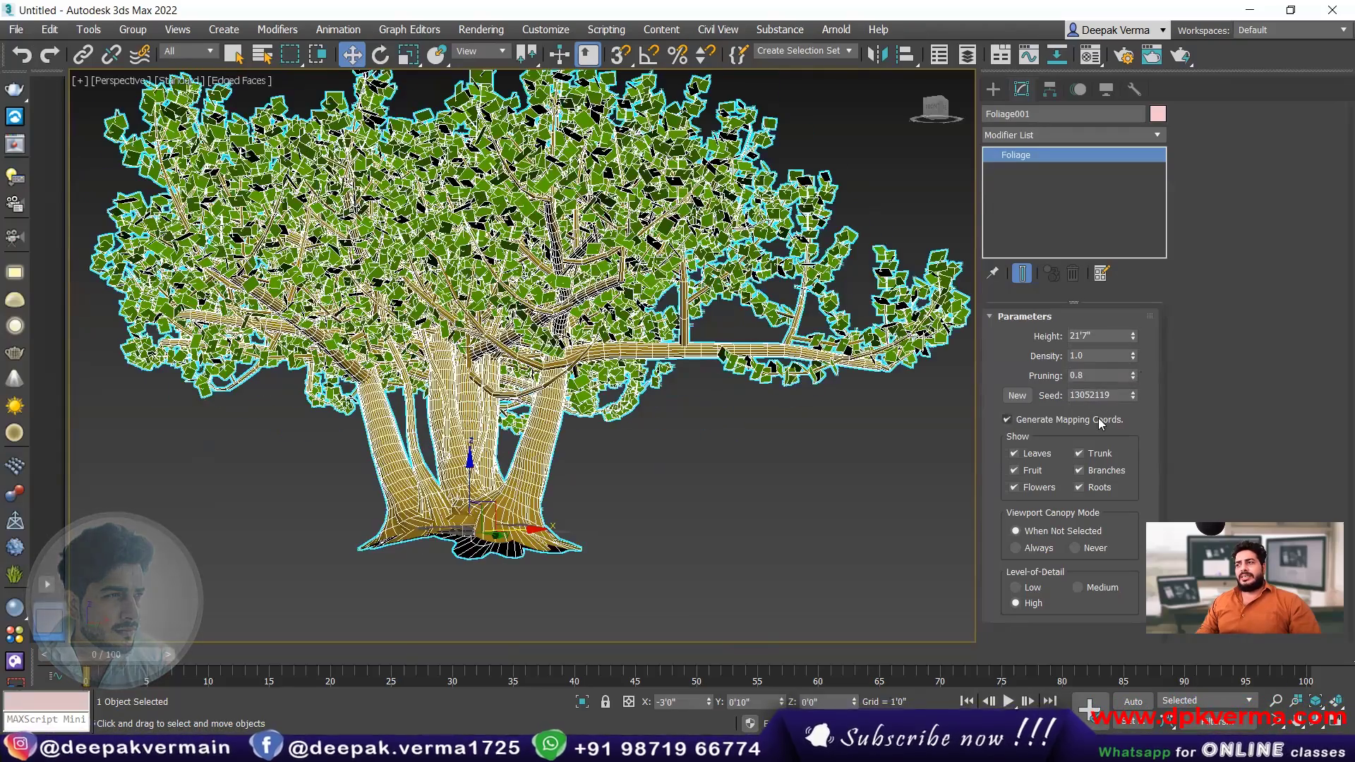
- Hide and restore the tree's leaves, trunk and branches one at a time, and turn its roots off
{"action": "left_click", "coordinate": [1030, 453]}
{"action": "left_click", "coordinate": [1031, 455]}
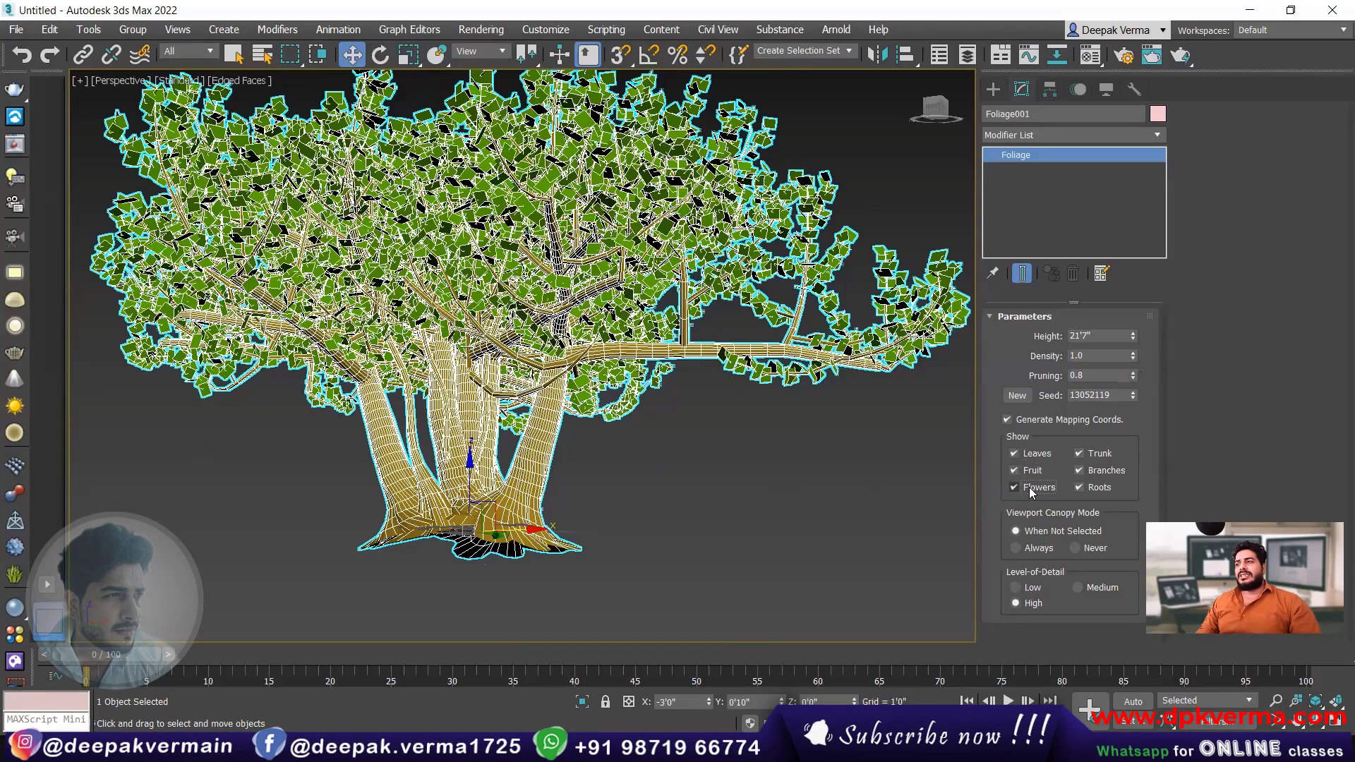
{"action": "left_click", "coordinate": [1082, 456]}
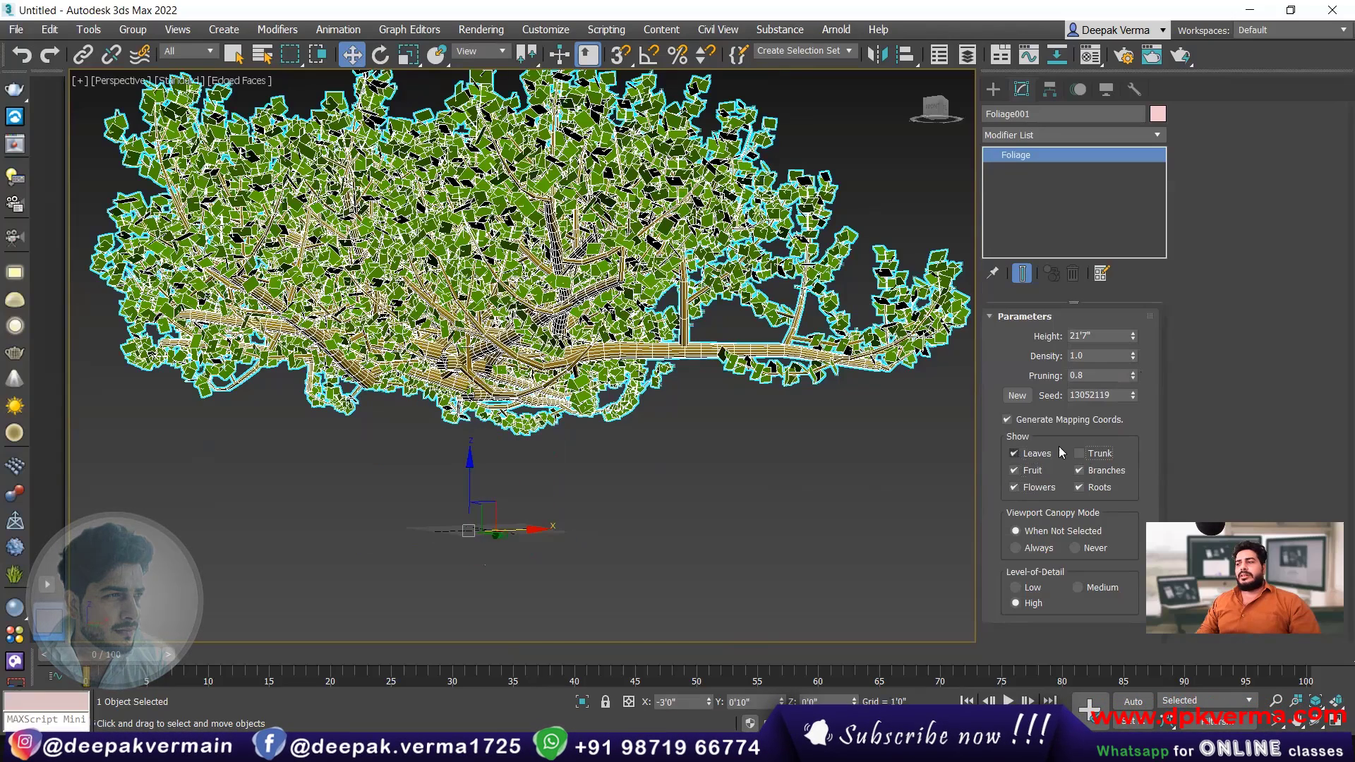
{"action": "left_click", "coordinate": [1084, 456]}
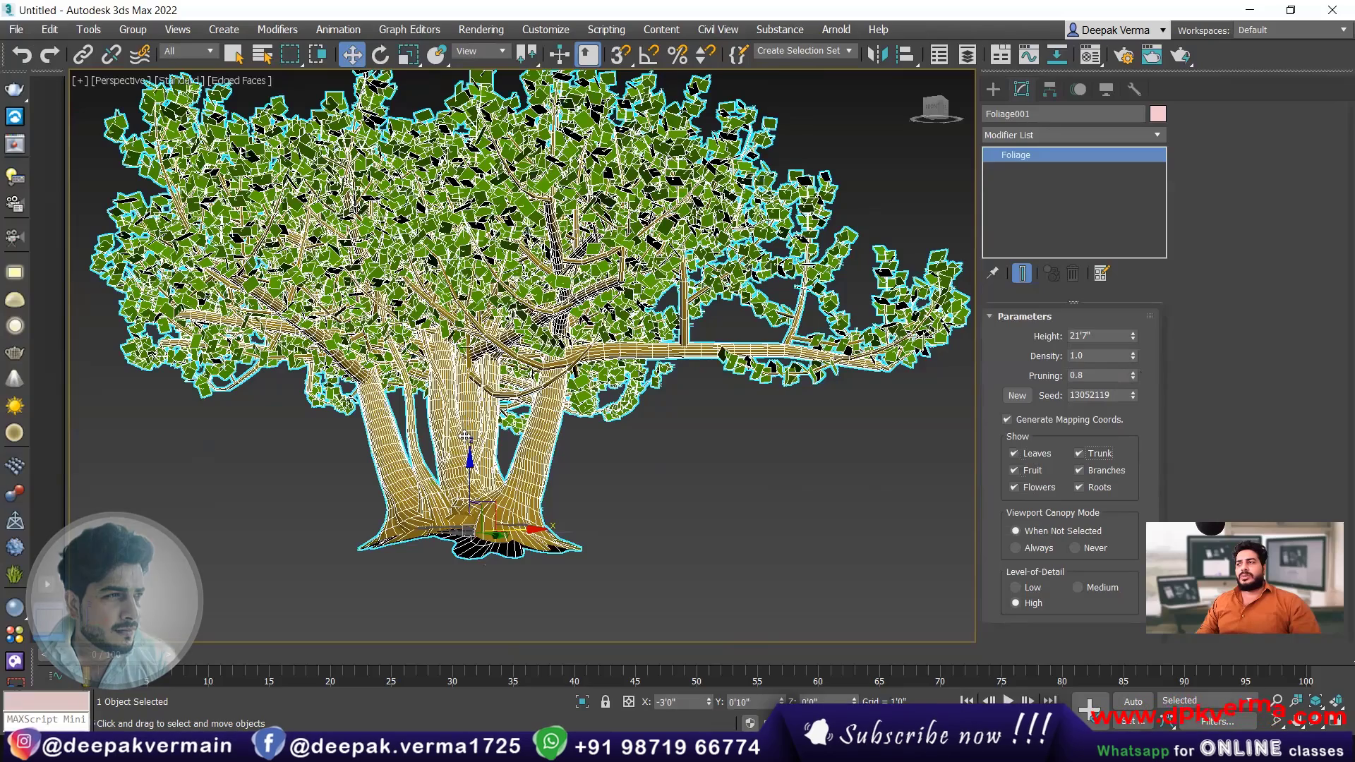
{"action": "left_click", "coordinate": [1080, 470]}
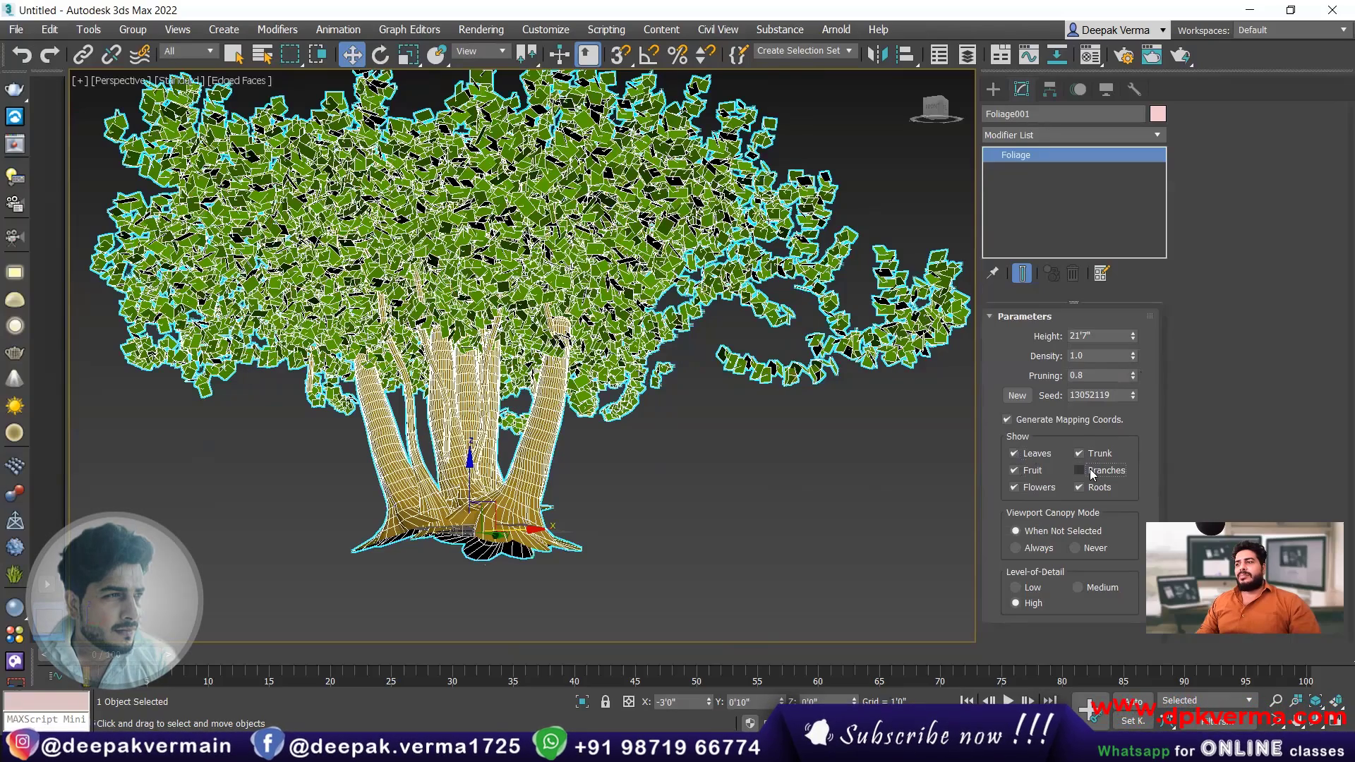
{"action": "left_click", "coordinate": [1080, 470]}
{"action": "left_click", "coordinate": [1093, 489]}
{"action": "left_click", "coordinate": [1093, 490]}
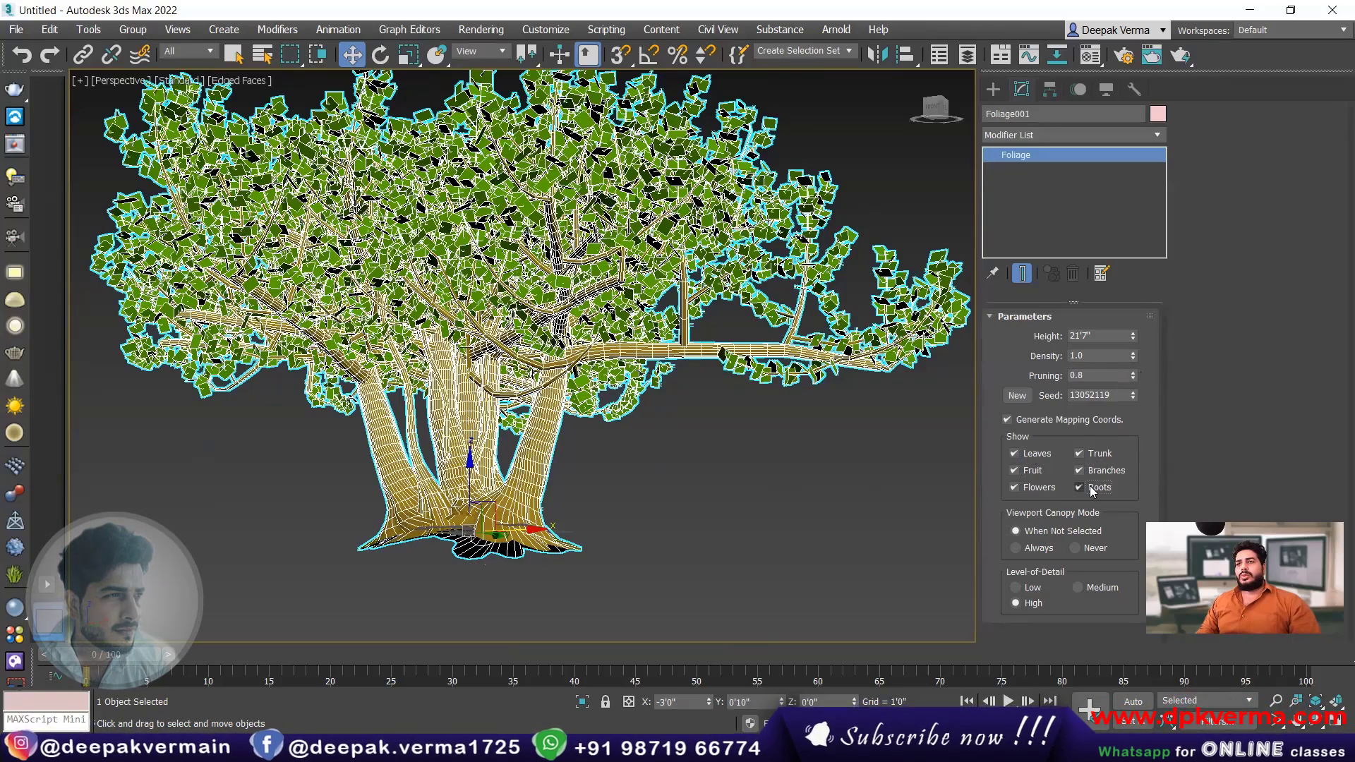
- Deselect and reselect the tree to compare its simplified canopy with its full leaf display
{"action": "left_click", "coordinate": [659, 473]}
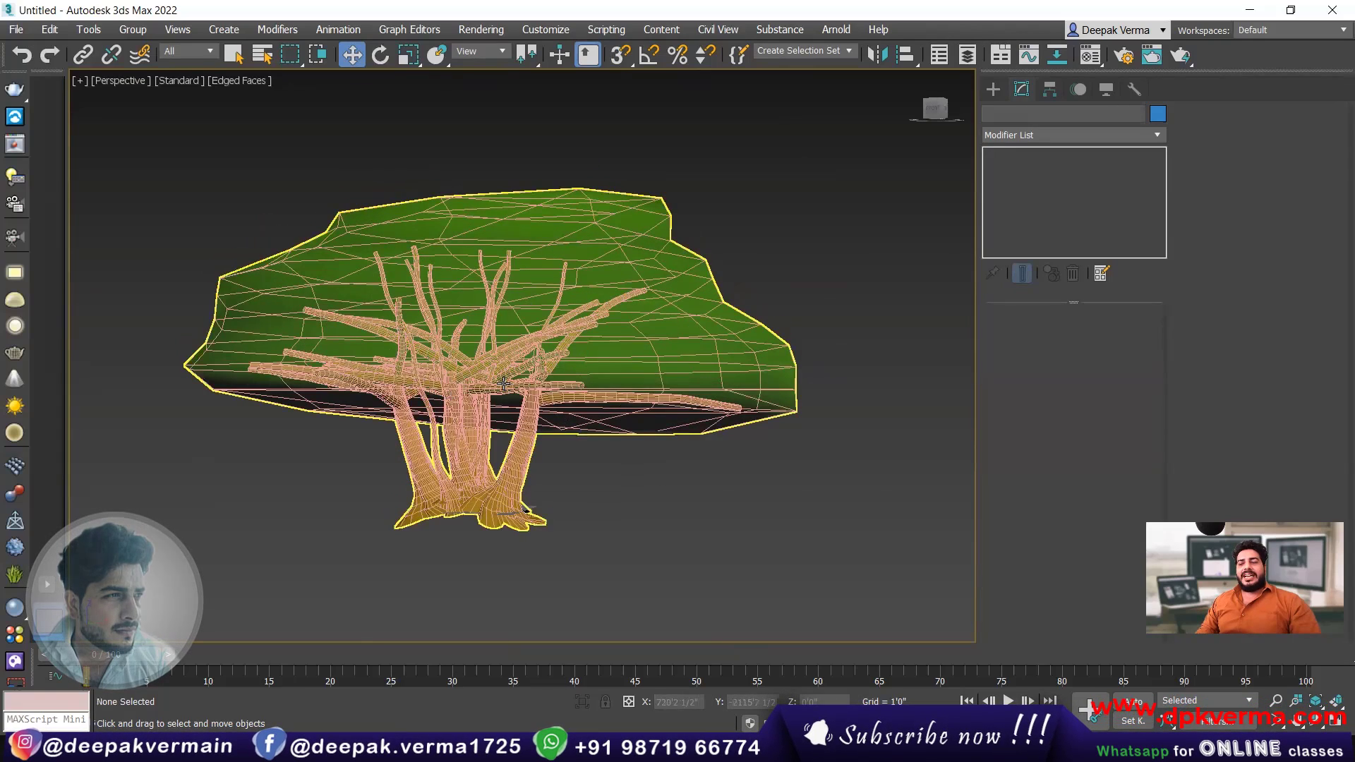
{"action": "left_click", "coordinate": [497, 280]}
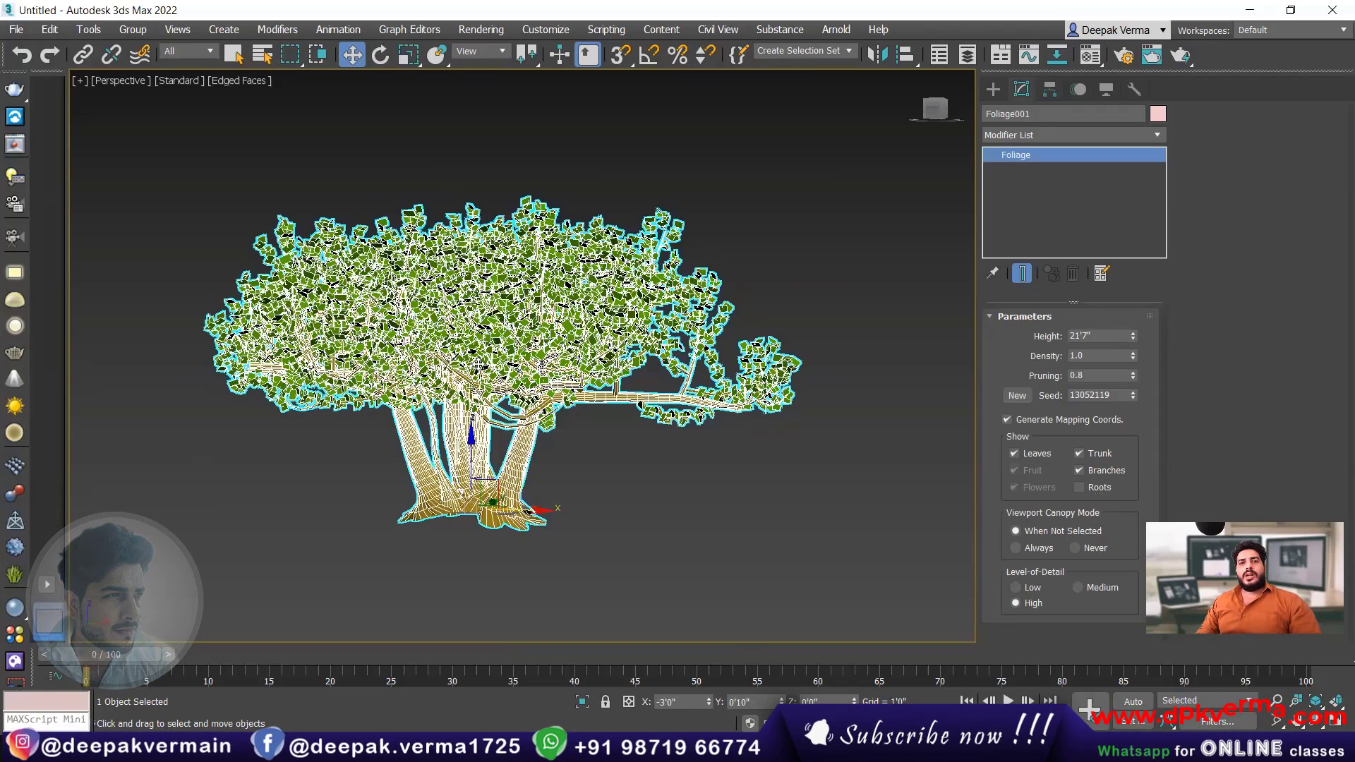
{"action": "left_click", "coordinate": [764, 493]}
{"action": "scroll", "coordinate": [452, 384], "scroll_direction": "down", "scroll_amount": 2}
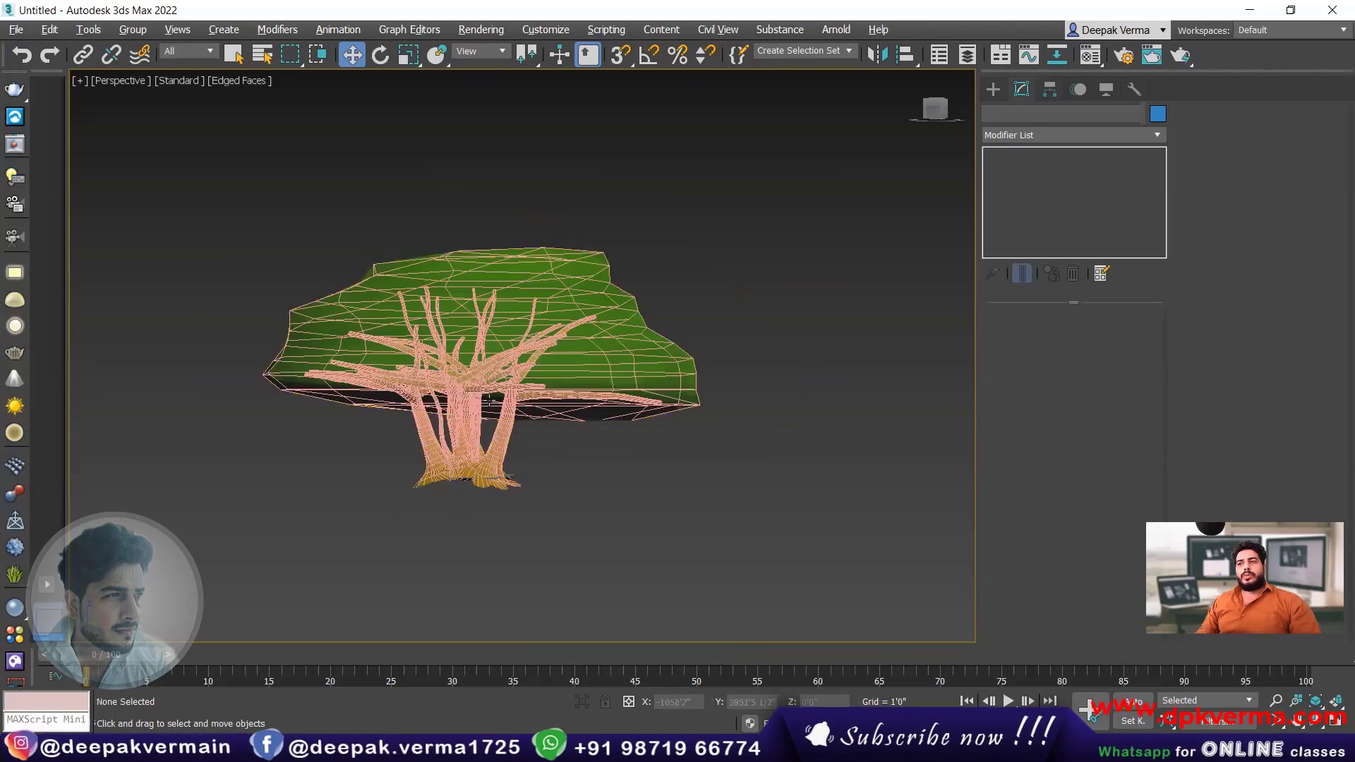
{"action": "middle_click_drag", "start_coordinate": [481, 385], "coordinate": [452, 387], "text": "alt"}
{"action": "left_click", "coordinate": [449, 385]}
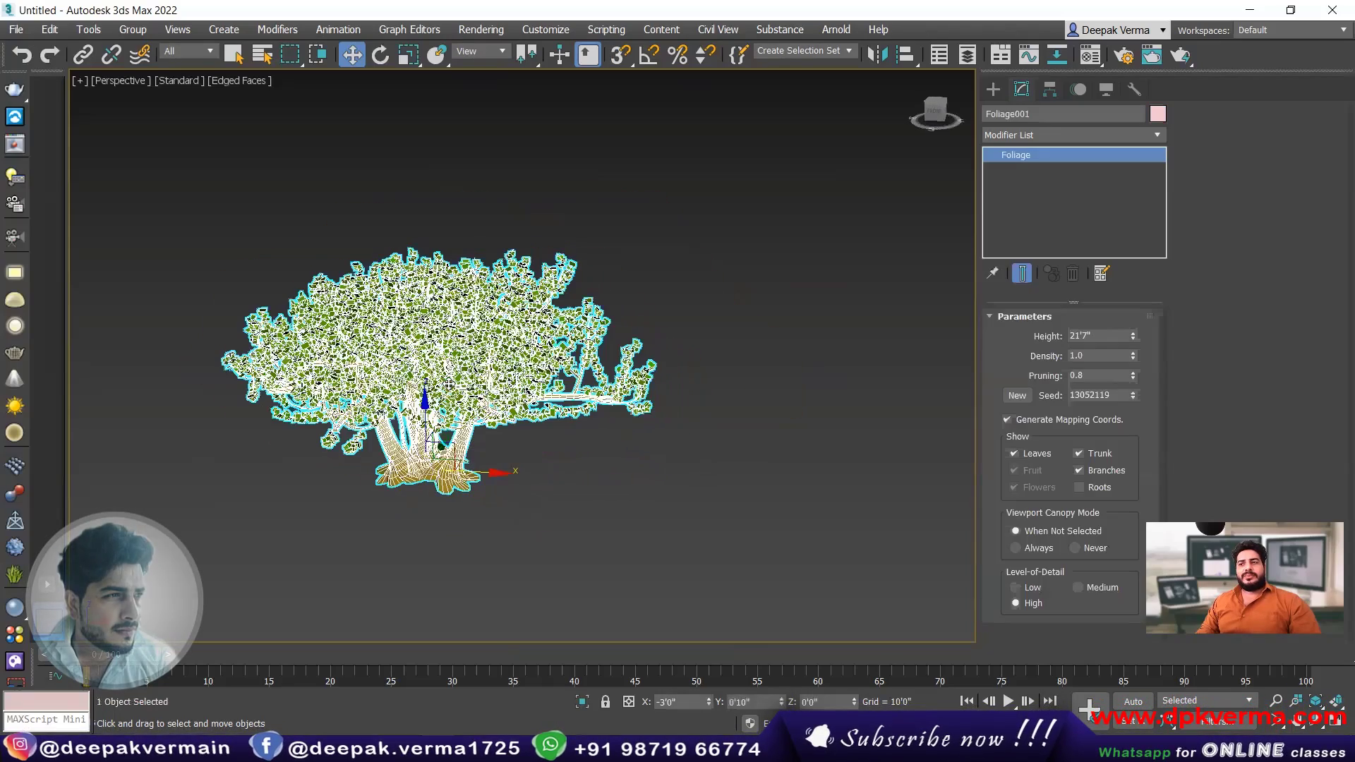
- Try the Always and Never viewport canopy modes on the Banyan tree
{"action": "left_click", "coordinate": [1035, 549]}
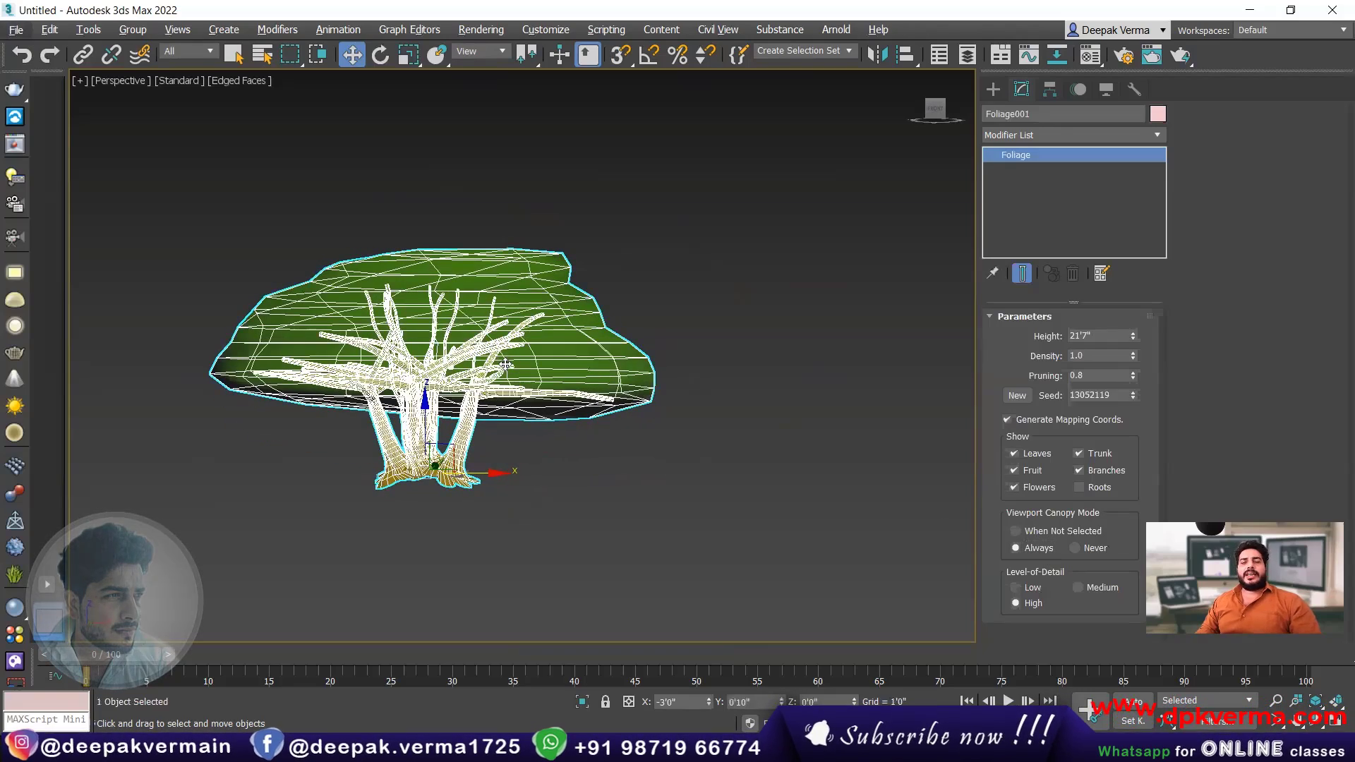
{"action": "middle_click_drag", "start_coordinate": [782, 397], "coordinate": [785, 423], "text": "alt"}
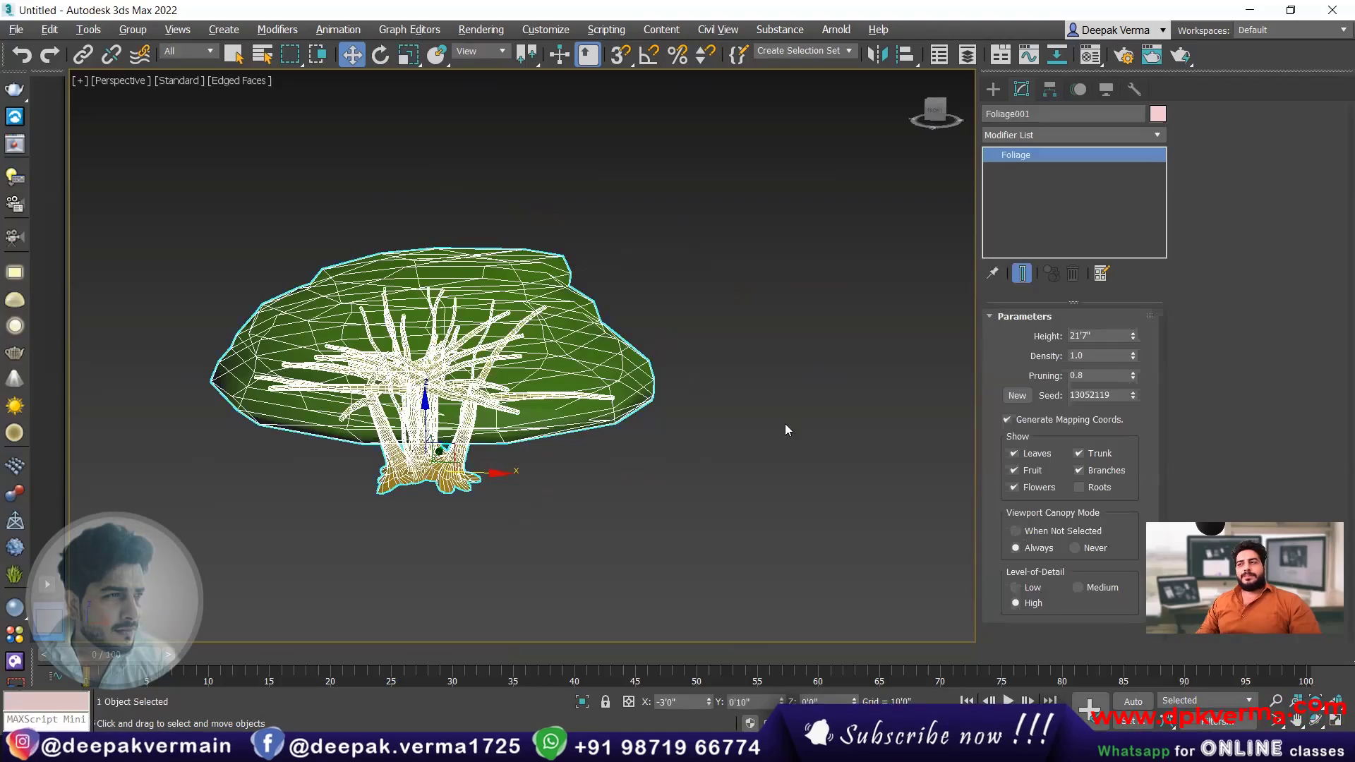
{"action": "left_click", "coordinate": [1094, 548]}
{"action": "left_click", "coordinate": [615, 436]}
- Turn off edged faces in the perspective view and return the tree's viewport canopy mode to When Not Selected
{"action": "key", "text": "F4"}
{"action": "scroll", "coordinate": [520, 442], "scroll_direction": "up", "scroll_amount": 2}
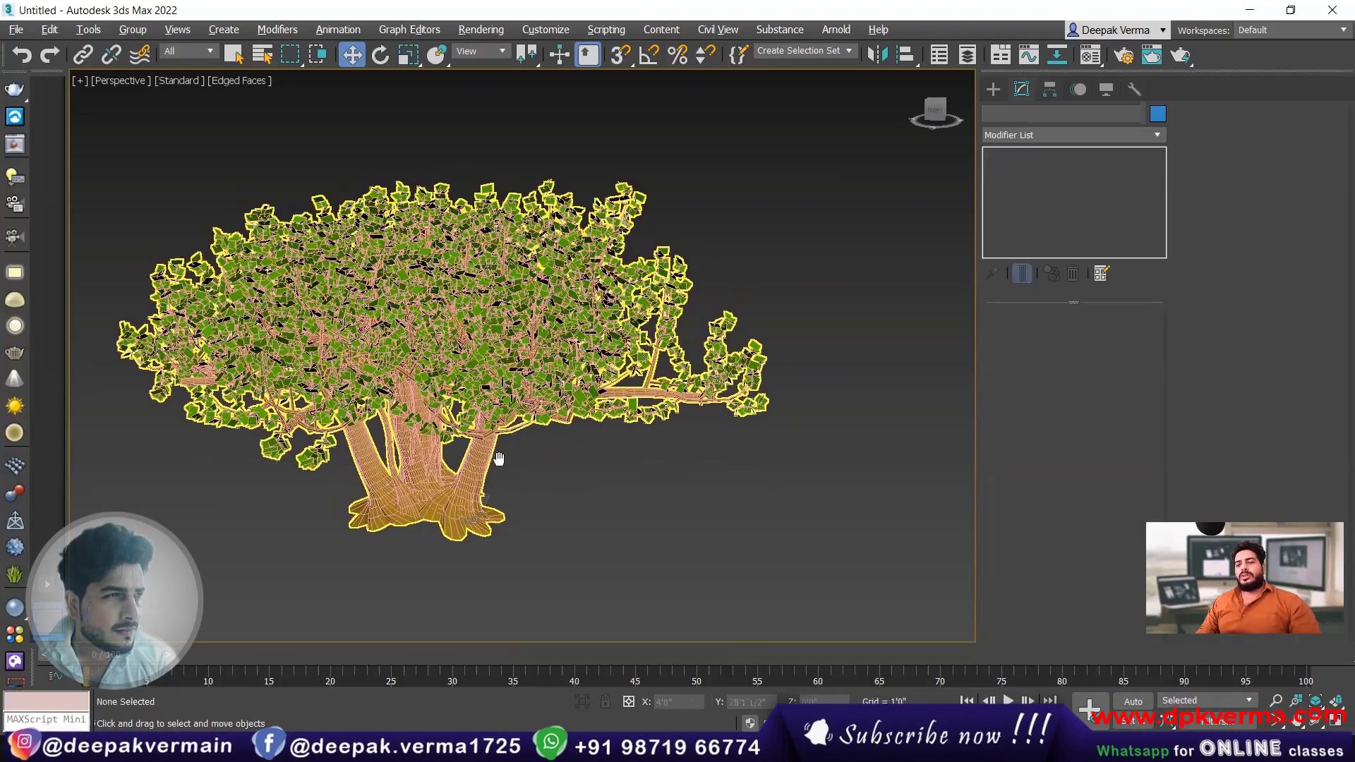
{"action": "left_click", "coordinate": [515, 422]}
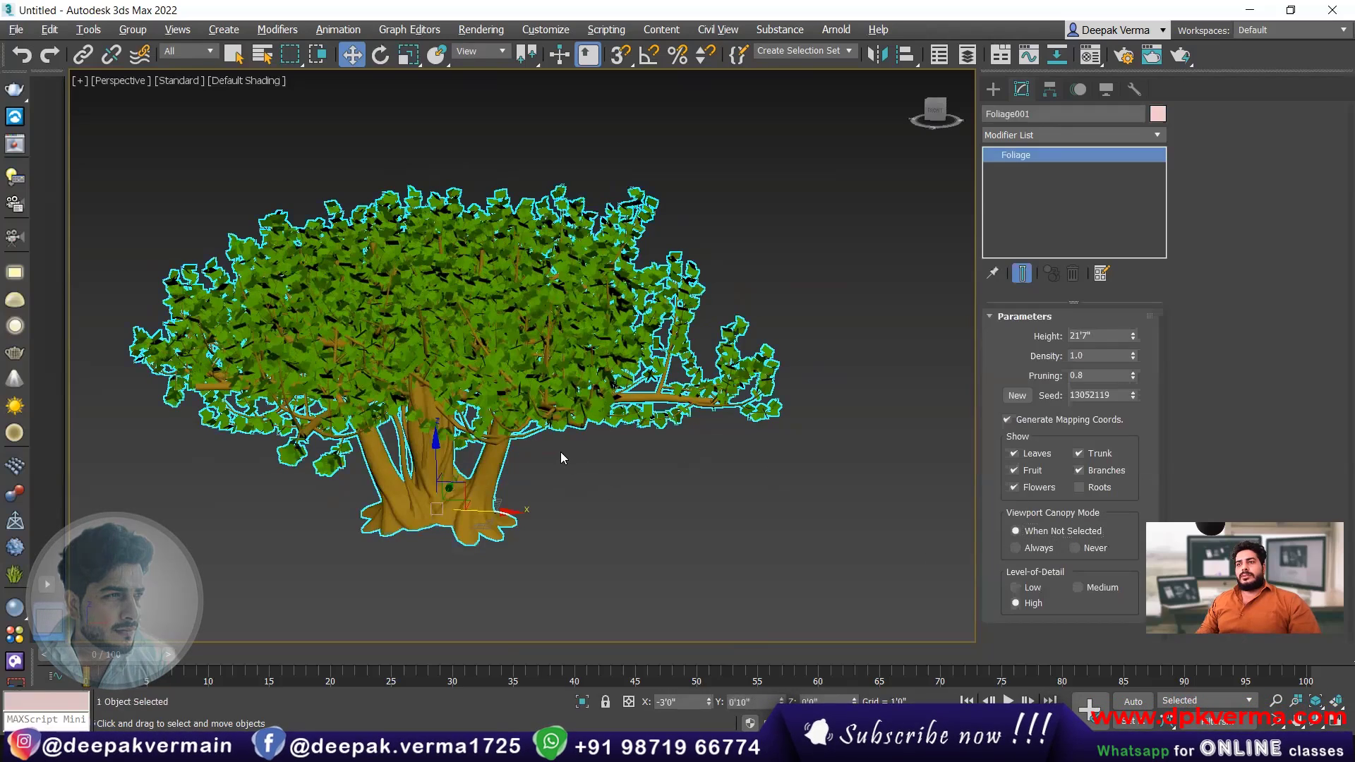
{"action": "left_click", "coordinate": [596, 474]}
{"action": "left_click", "coordinate": [568, 410]}
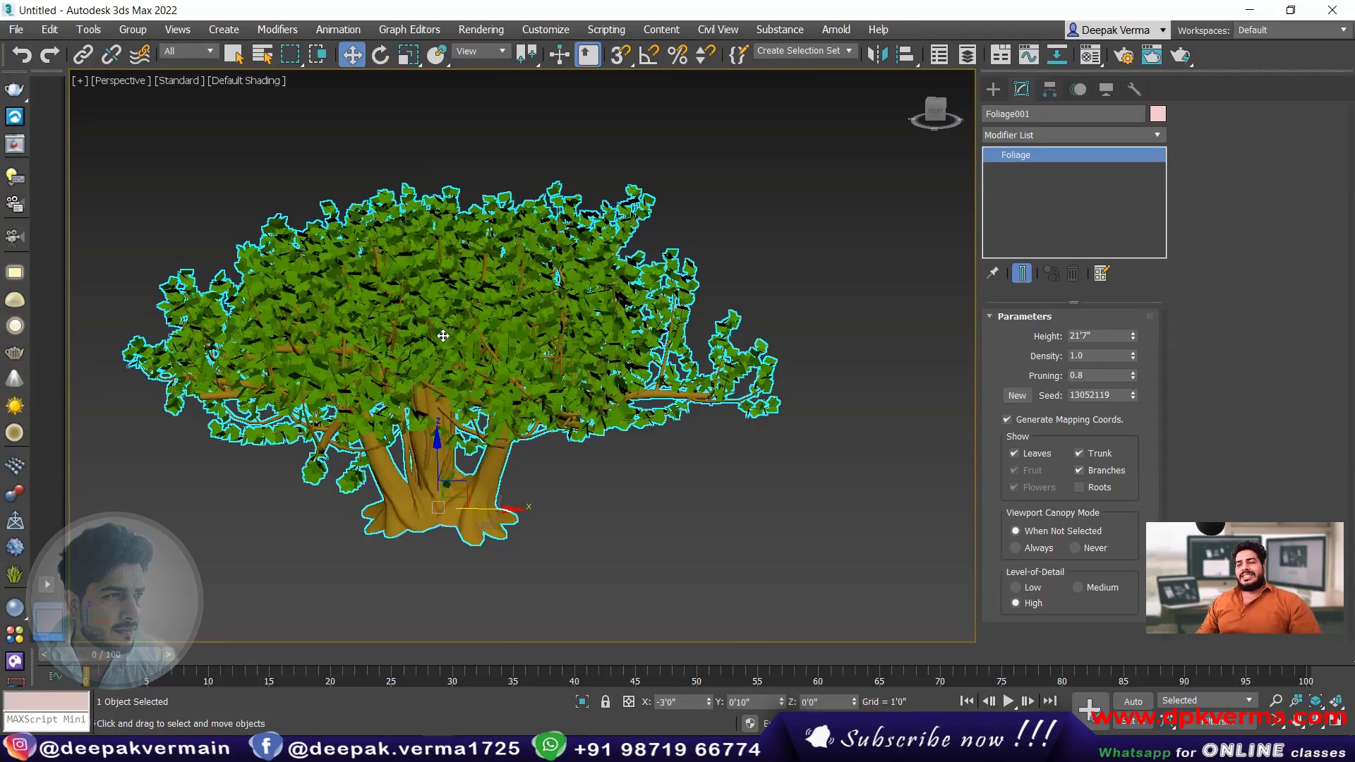
{"action": "middle_click_drag", "start_coordinate": [453, 336], "coordinate": [467, 339]}
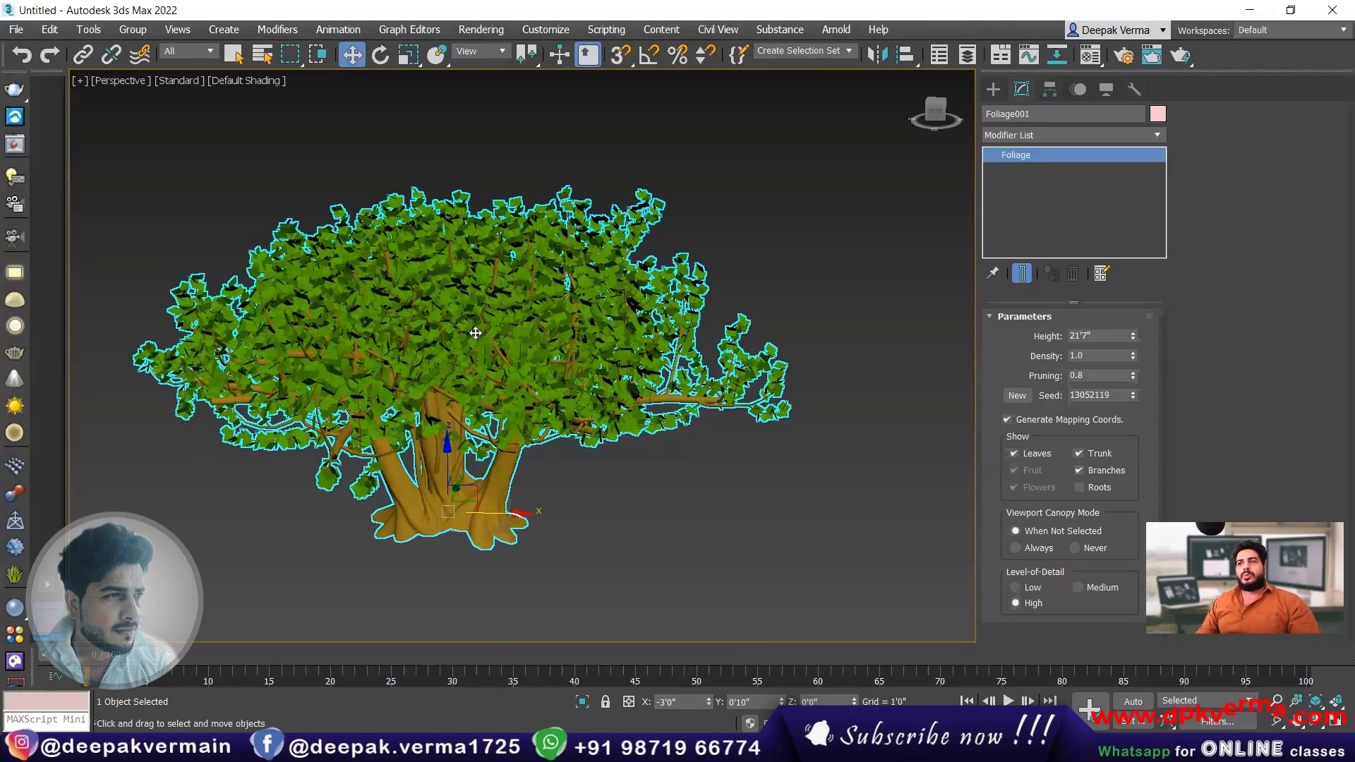
- Render the tree in the perspective view, inspect the V-Ray frame buffer and close it
{"action": "key", "text": "shift+q"}
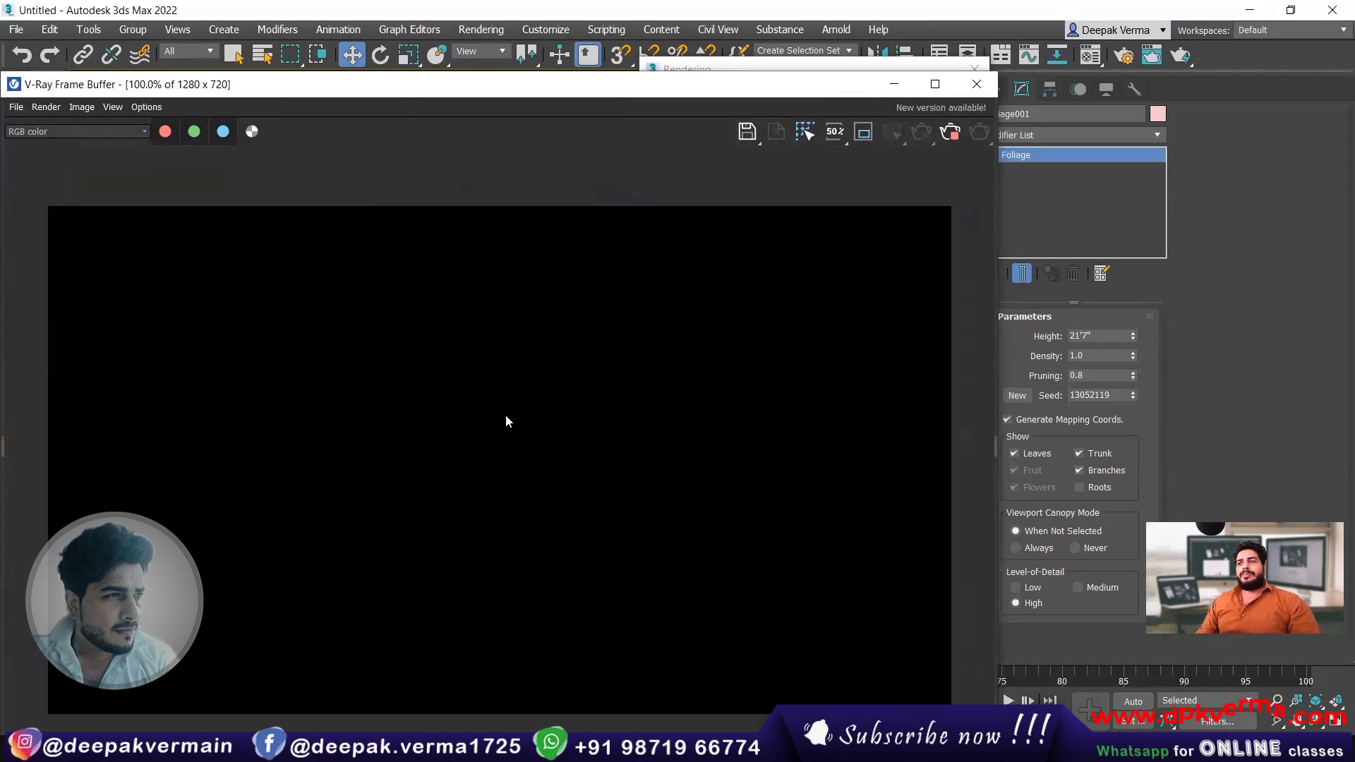
{"action": "left_click_drag", "start_coordinate": [497, 90], "coordinate": [563, 53]}
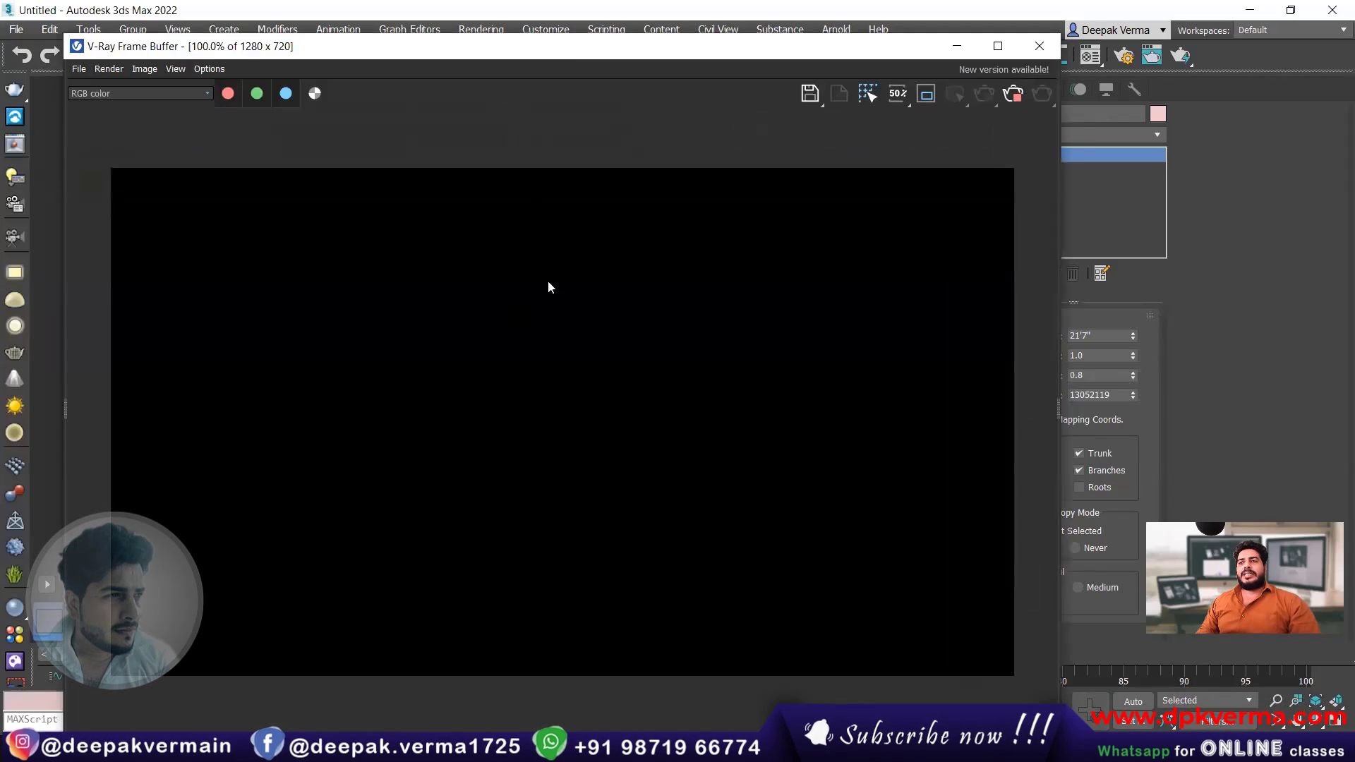
{"action": "left_click", "coordinate": [1037, 47]}
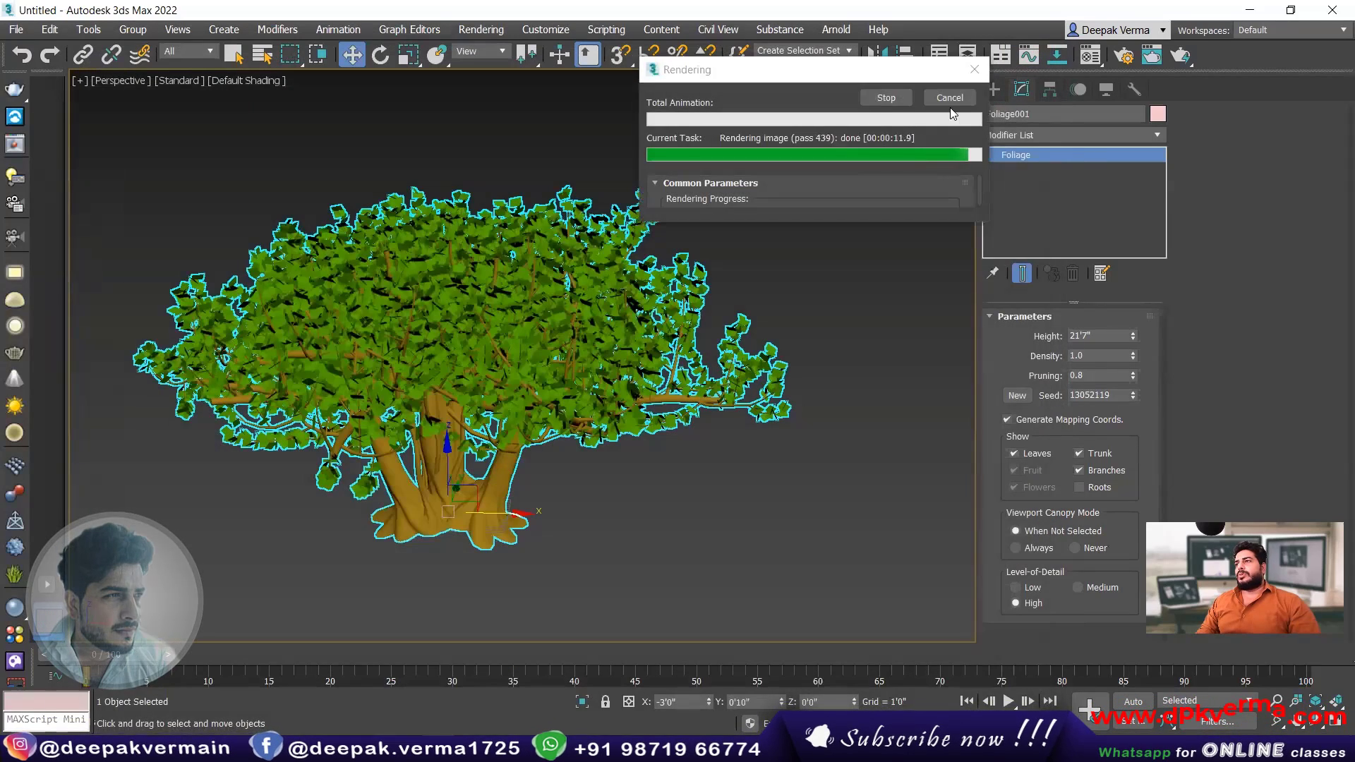
- Set the render output size to Custom 320x240 and check the rendered frame window
{"action": "left_click", "coordinate": [480, 29]}
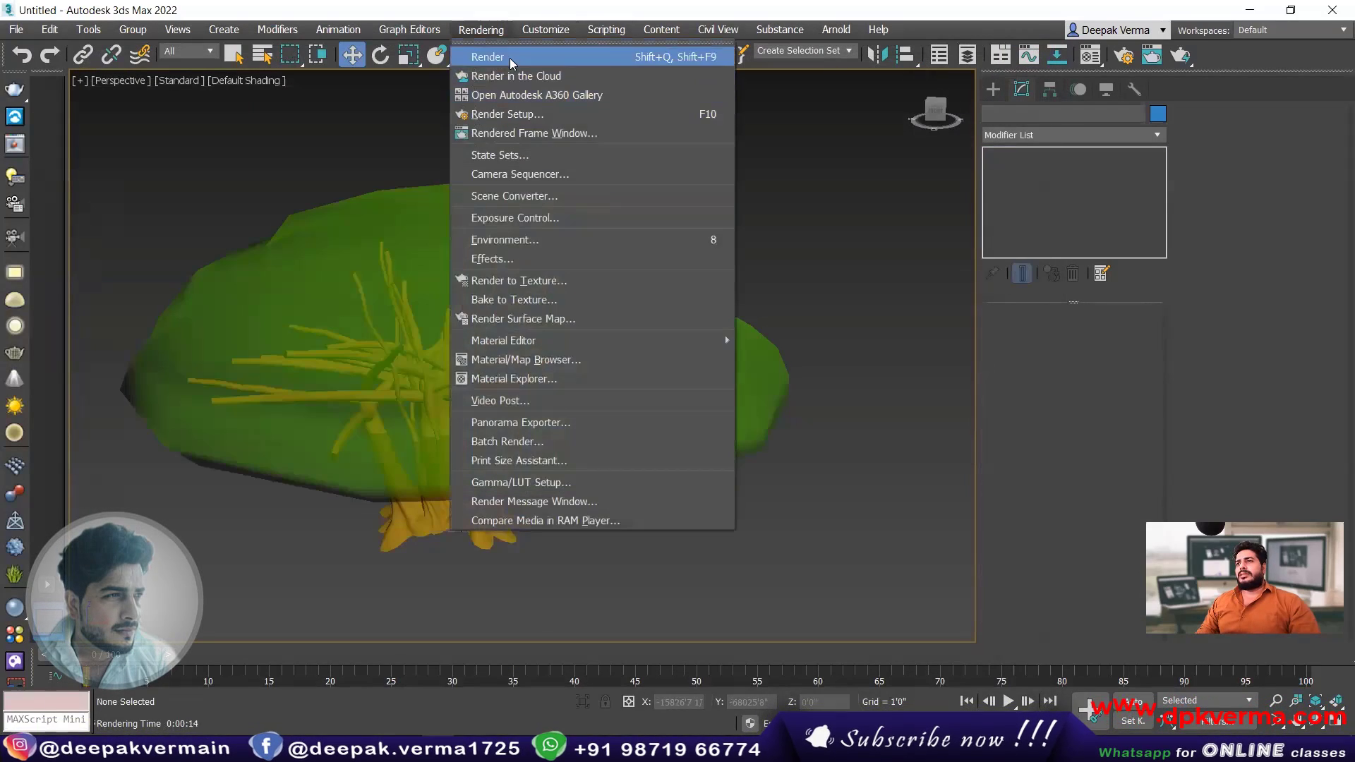
{"action": "left_click", "coordinate": [494, 115]}
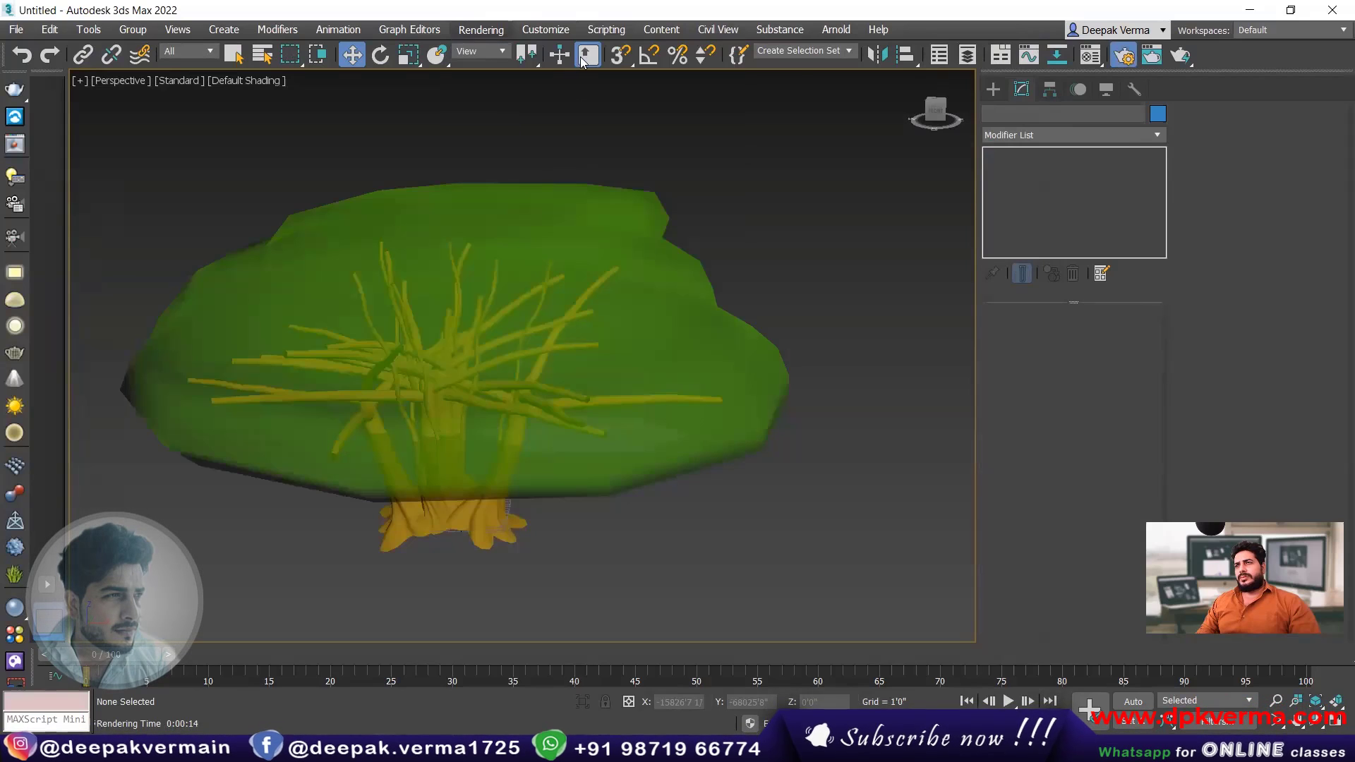
{"action": "left_click", "coordinate": [546, 103]}
{"action": "left_click", "coordinate": [548, 104]}
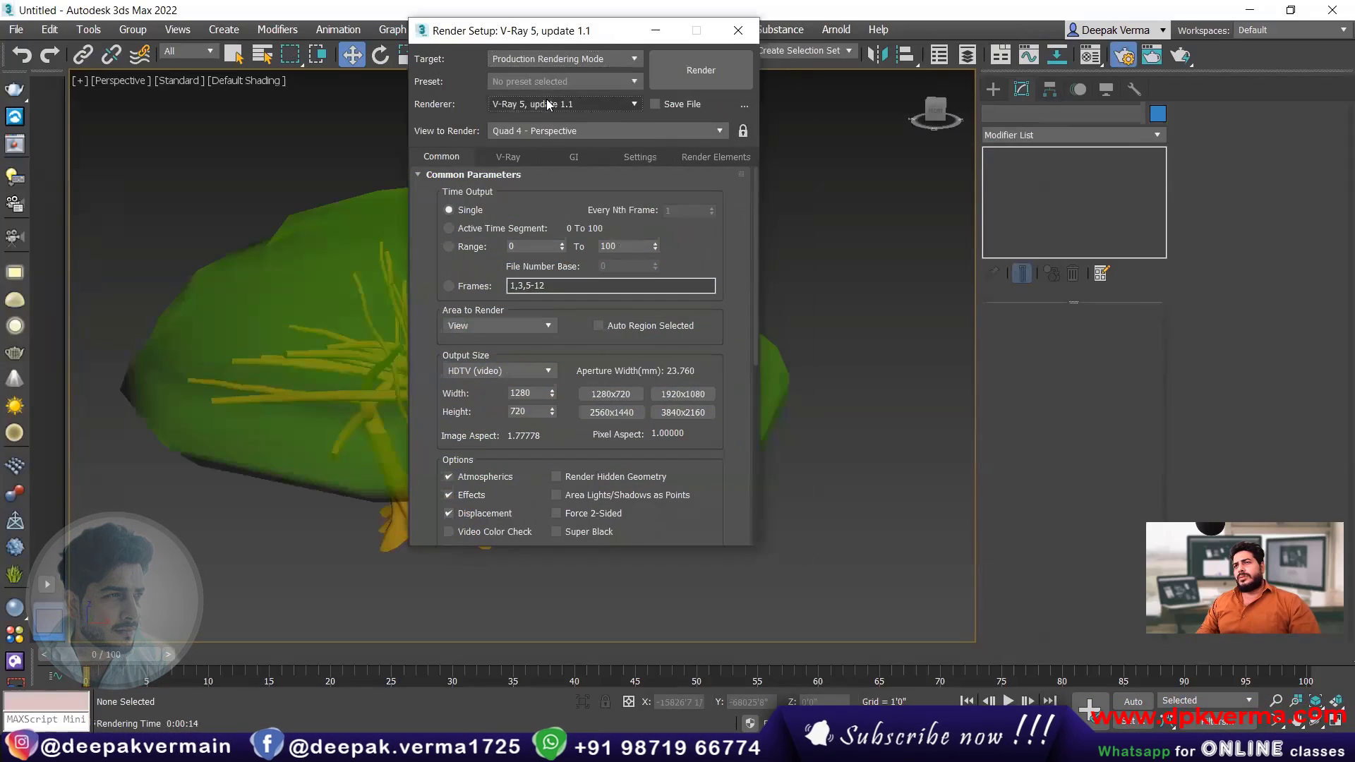
{"action": "left_click", "coordinate": [486, 372]}
{"action": "left_click", "coordinate": [494, 385]}
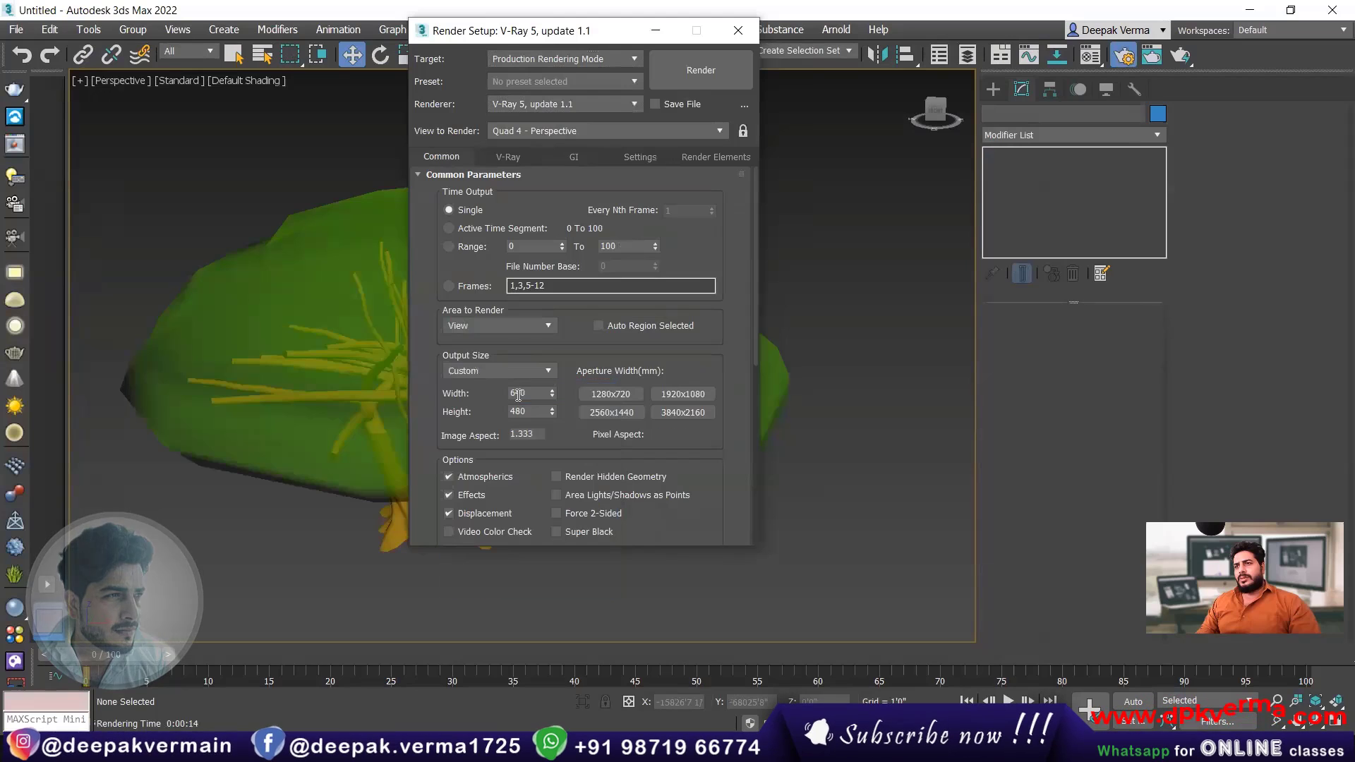
{"action": "left_click", "coordinate": [611, 394]}
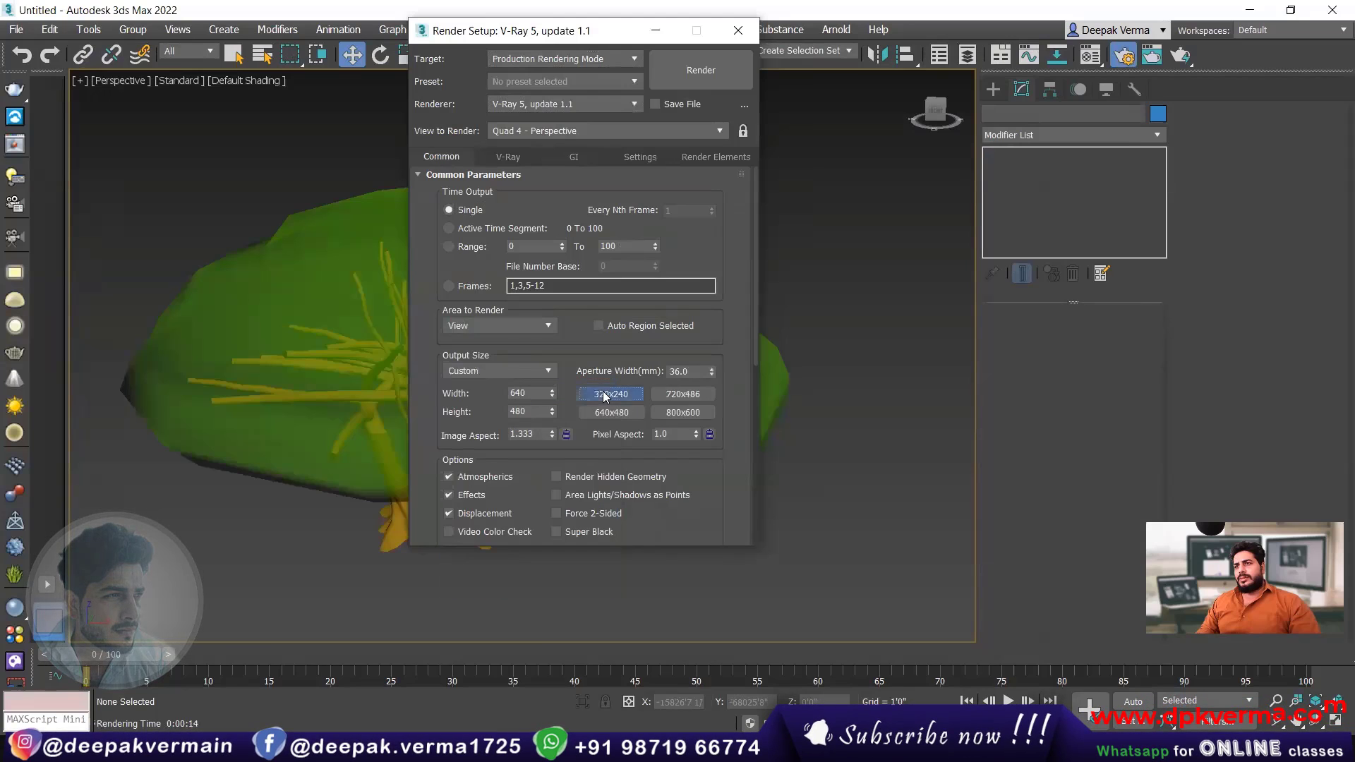
{"action": "left_click", "coordinate": [737, 30]}
{"action": "left_click", "coordinate": [1151, 55]}
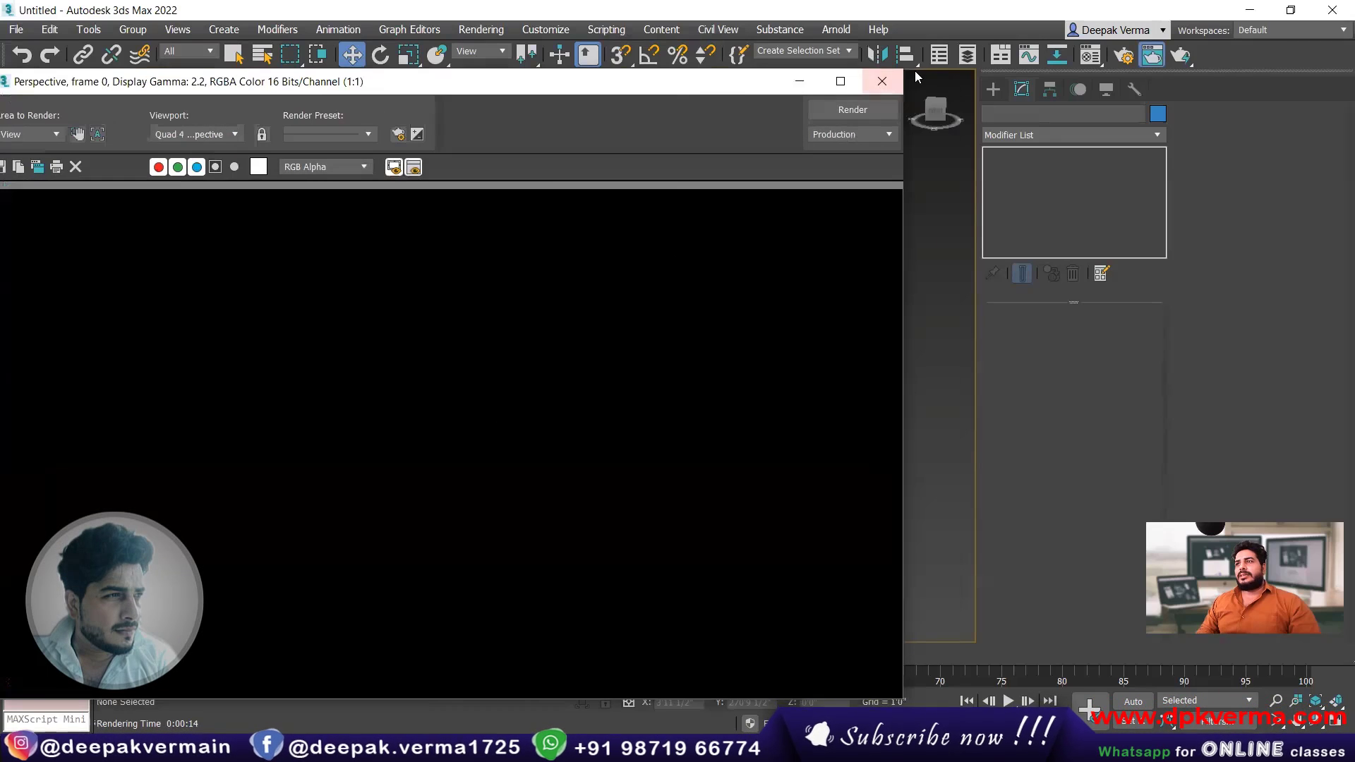
{"action": "left_click", "coordinate": [917, 83]}
- Examine the Render Setup's renderer and view choices and its V-Ray, GI and general settings
{"action": "left_click", "coordinate": [482, 29]}
{"action": "left_click", "coordinate": [508, 114]}
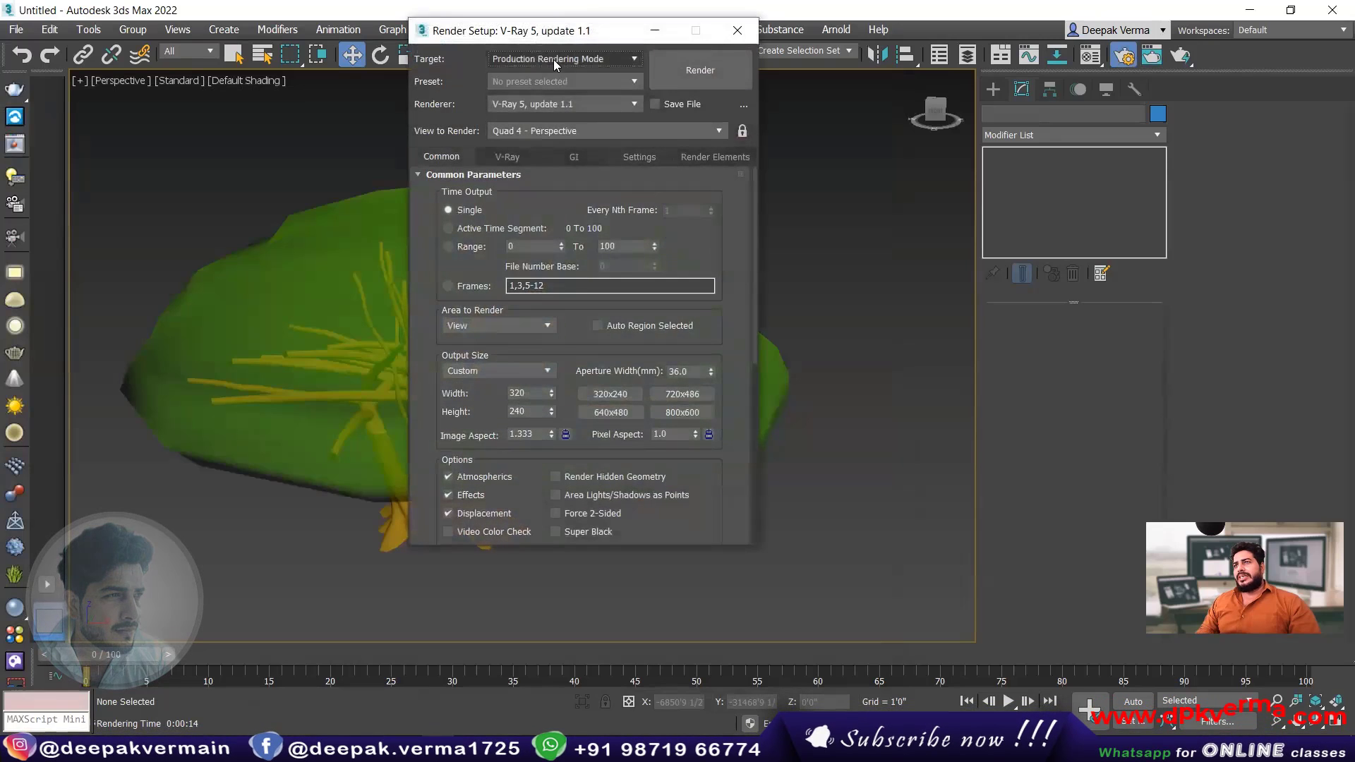
{"action": "left_click", "coordinate": [537, 110]}
{"action": "left_click", "coordinate": [538, 109]}
{"action": "left_click", "coordinate": [542, 133]}
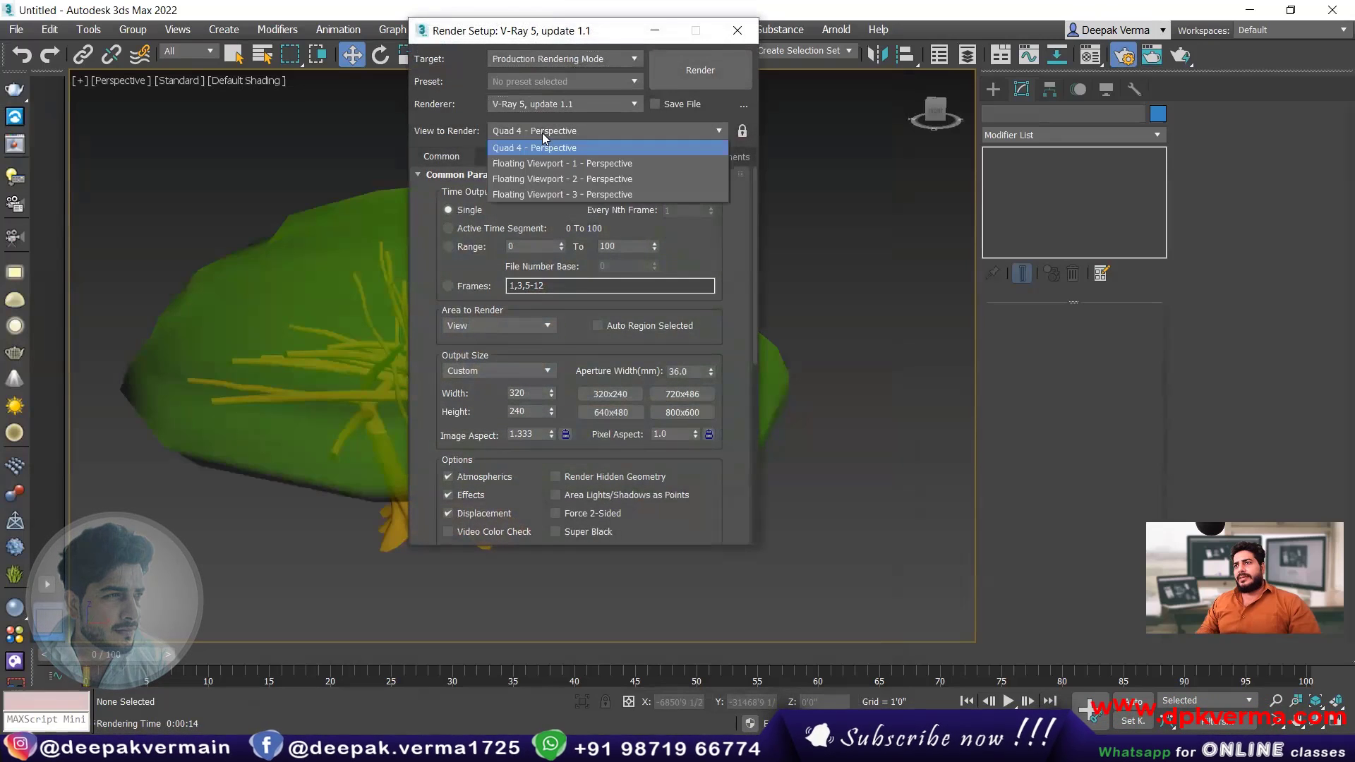
{"action": "left_click", "coordinate": [544, 140]}
{"action": "left_click", "coordinate": [508, 156]}
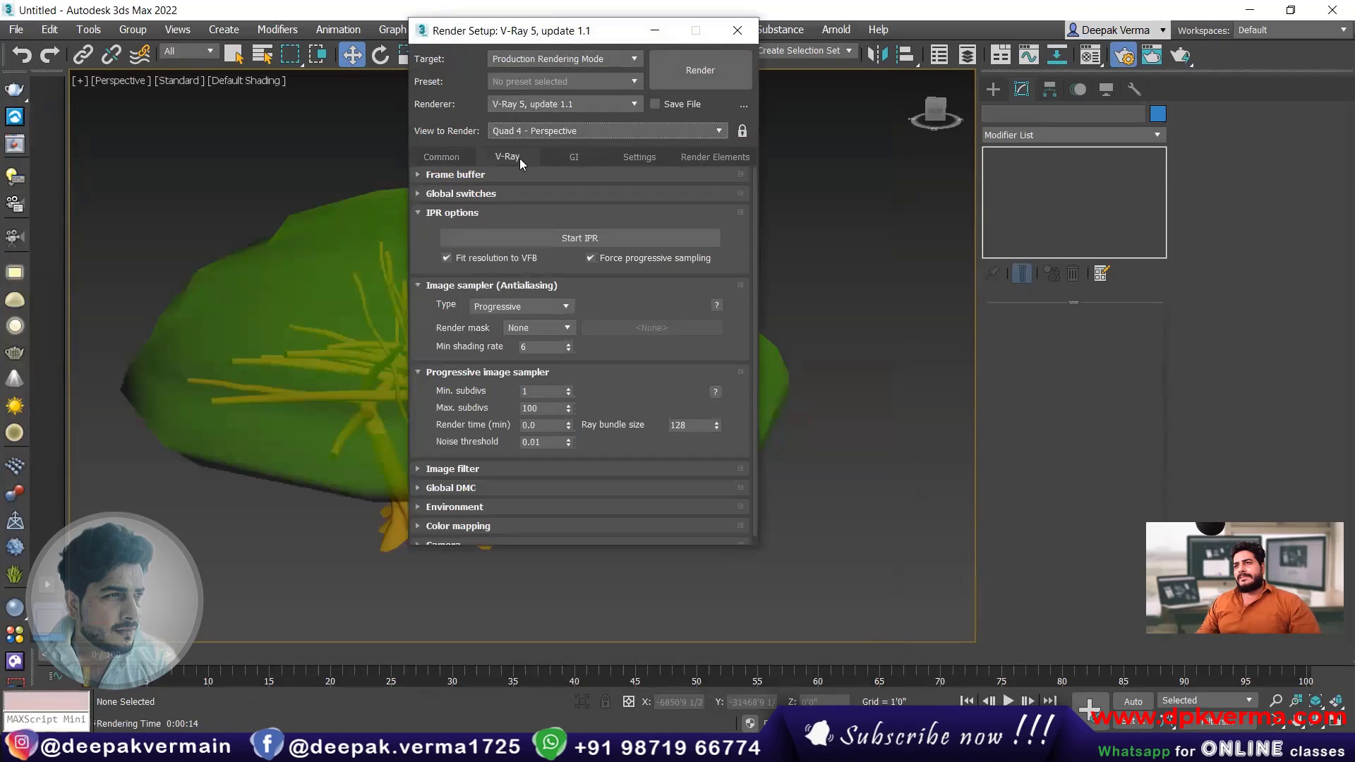
{"action": "left_click", "coordinate": [574, 157]}
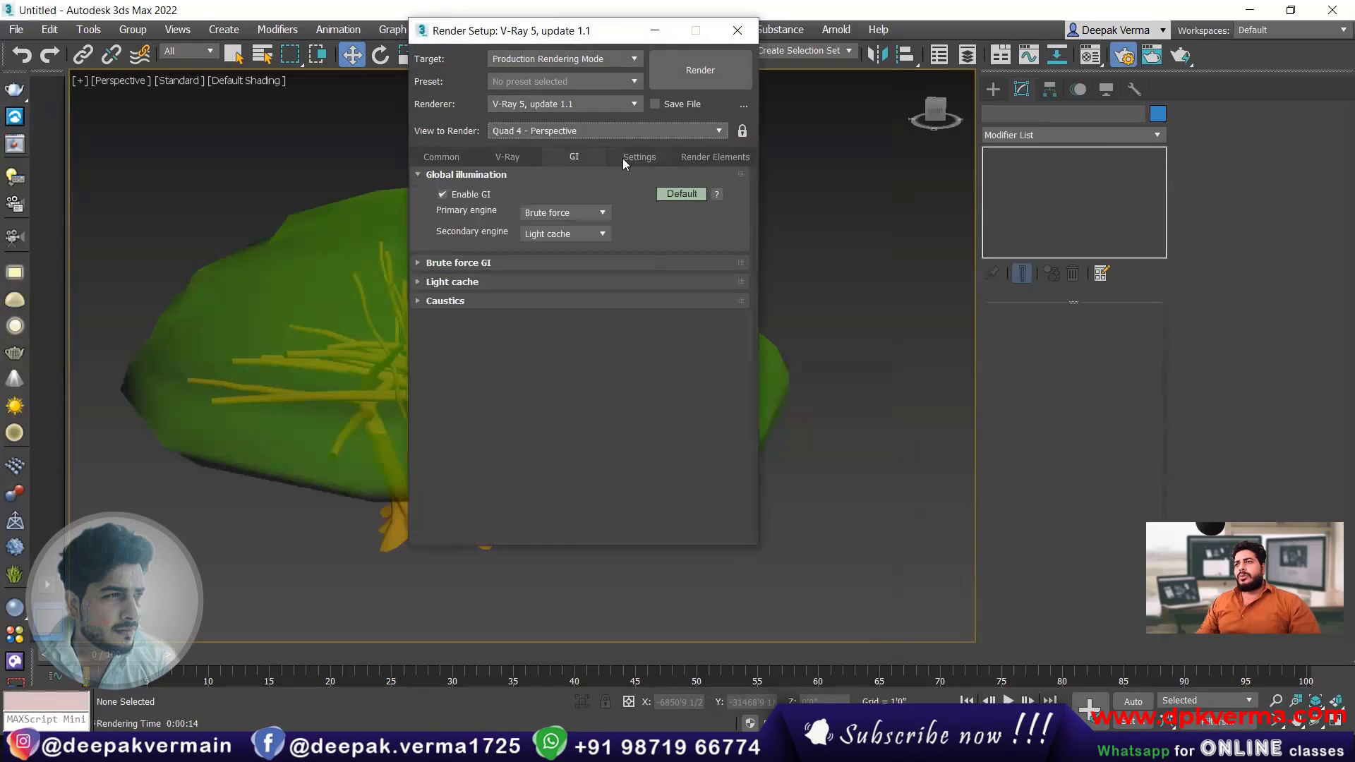
{"action": "left_click", "coordinate": [623, 158]}
{"action": "left_click", "coordinate": [573, 157]}
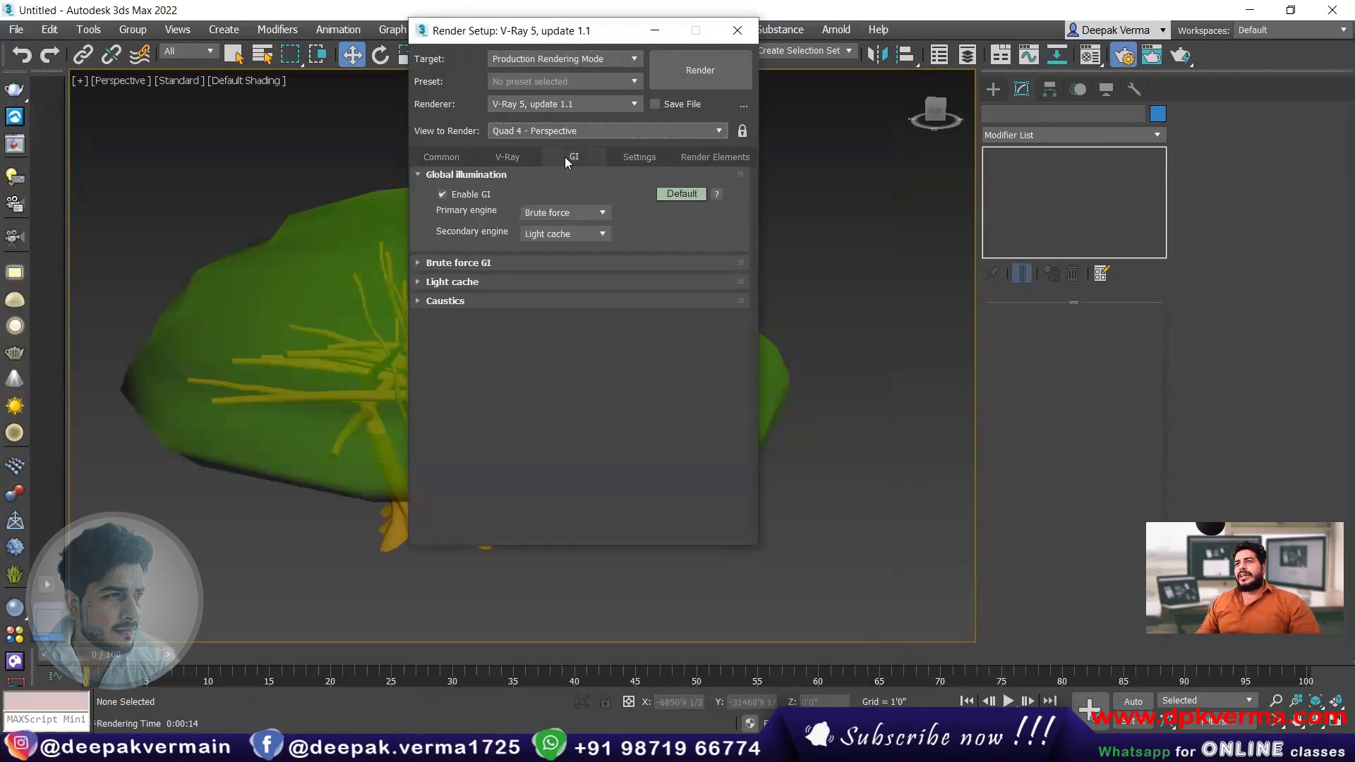
{"action": "left_click", "coordinate": [433, 158]}
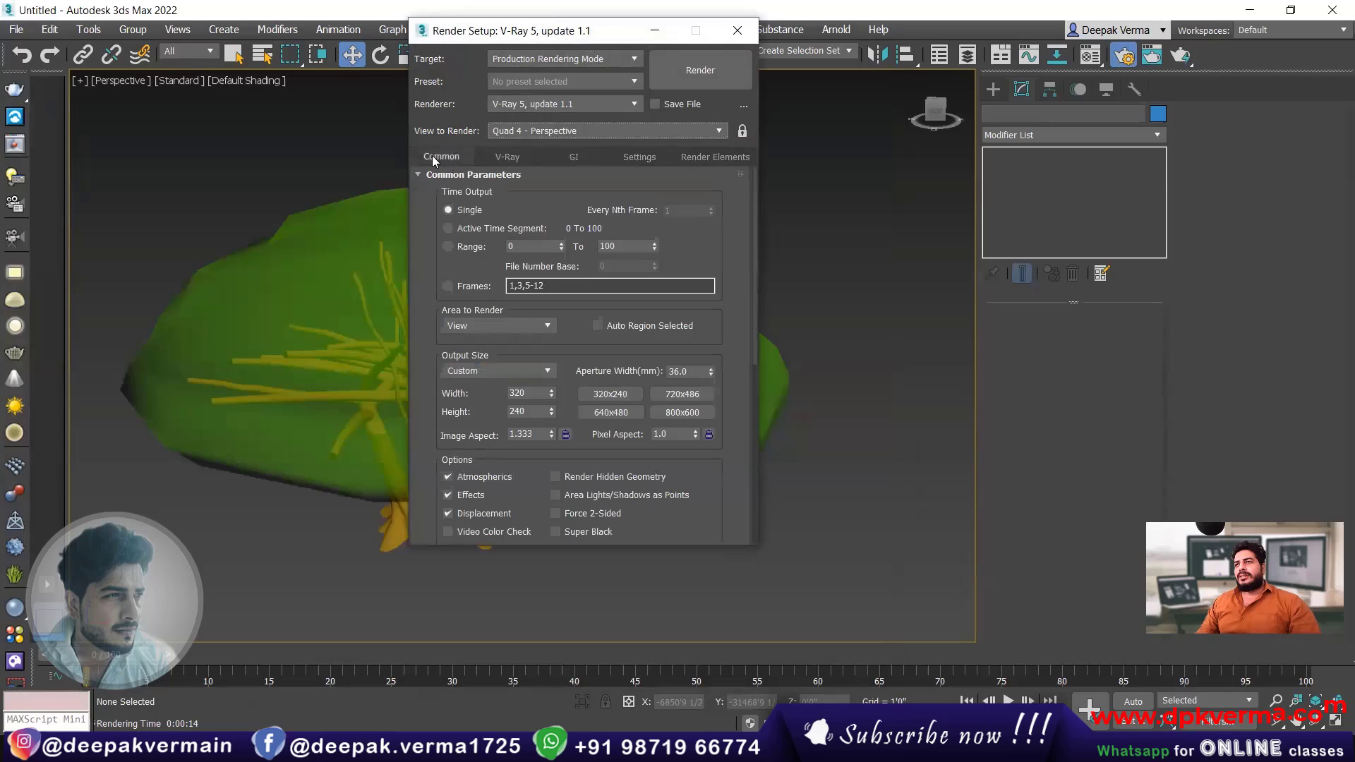
- Change the production renderer to V-Ray GPU 5, update 1.1
{"action": "left_click", "coordinate": [555, 56]}
{"action": "left_click", "coordinate": [548, 79]}
{"action": "left_click", "coordinate": [536, 108]}
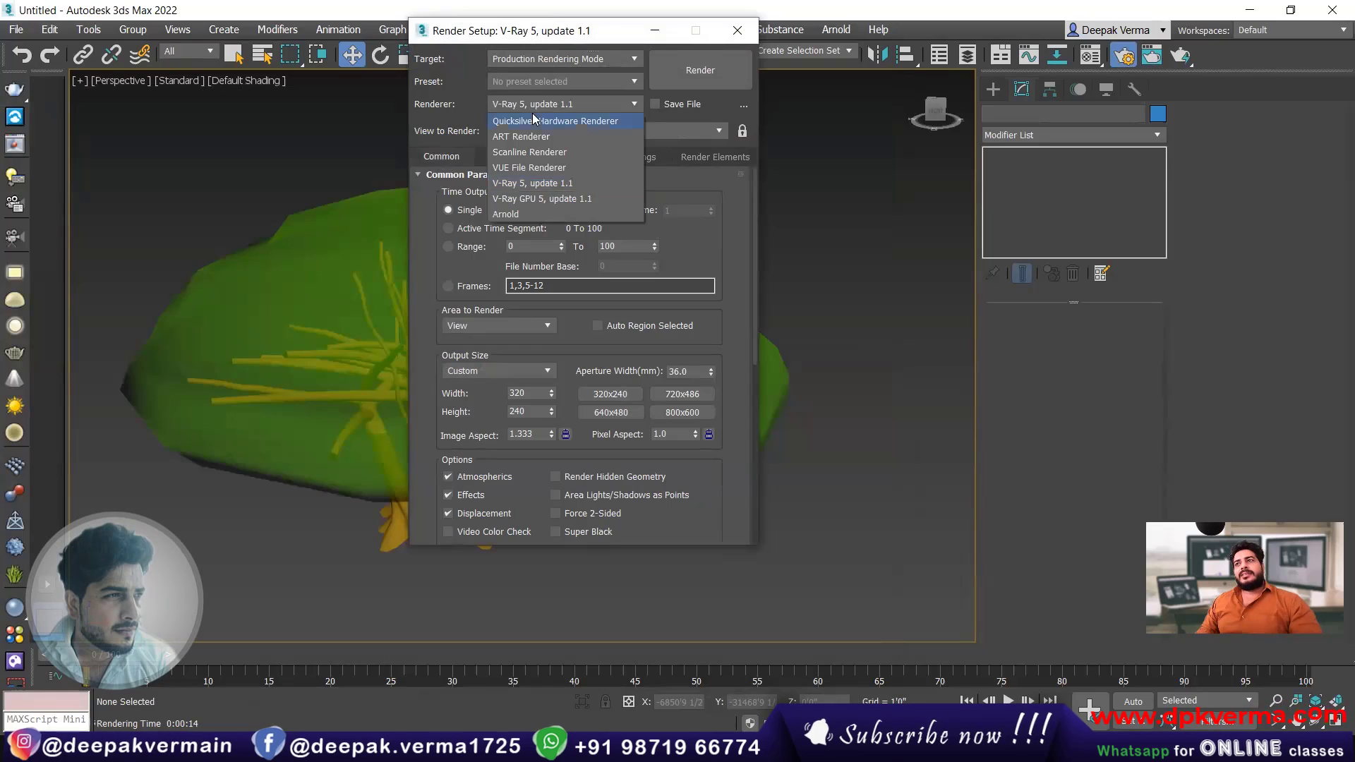
{"action": "left_click", "coordinate": [547, 198]}
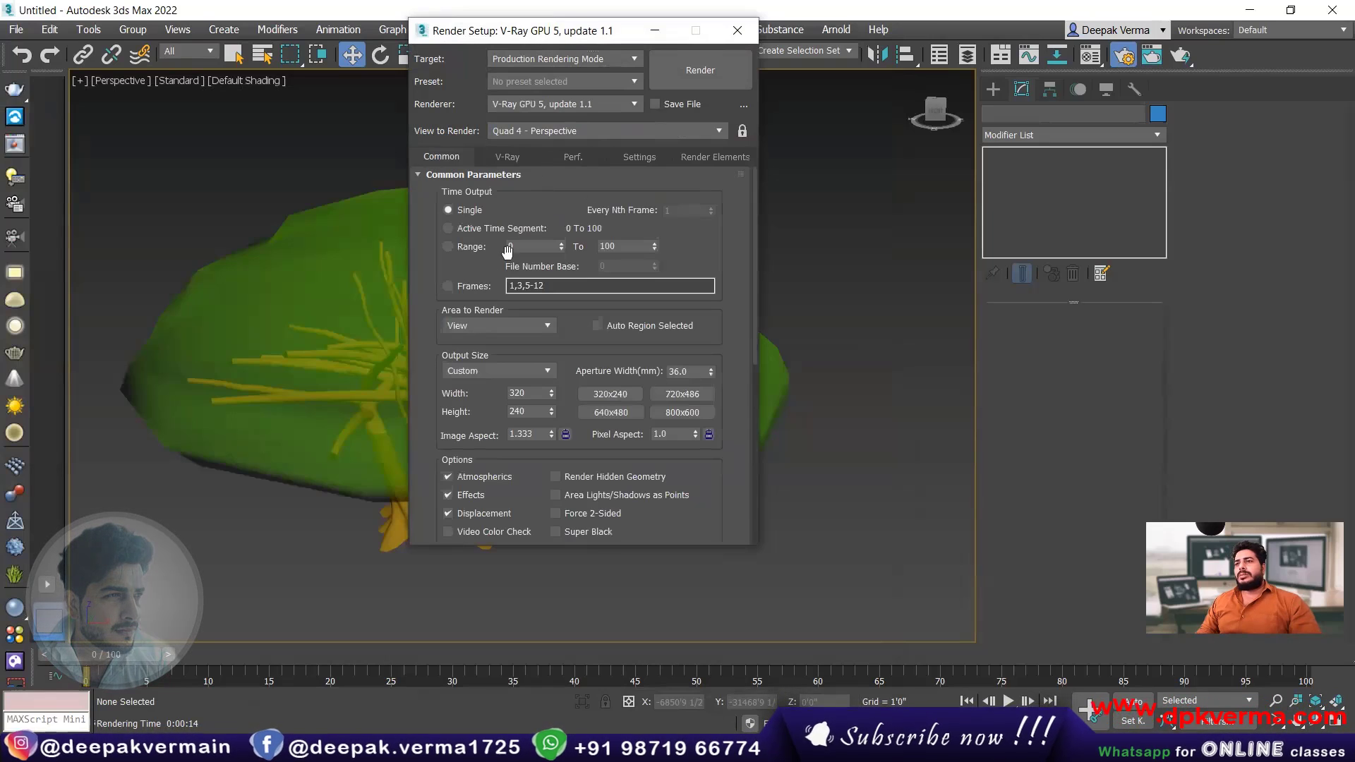
- Try to render the perspective view with V-Ray GPU, examining the render progress details, and cancel the render
{"action": "left_click", "coordinate": [679, 77]}
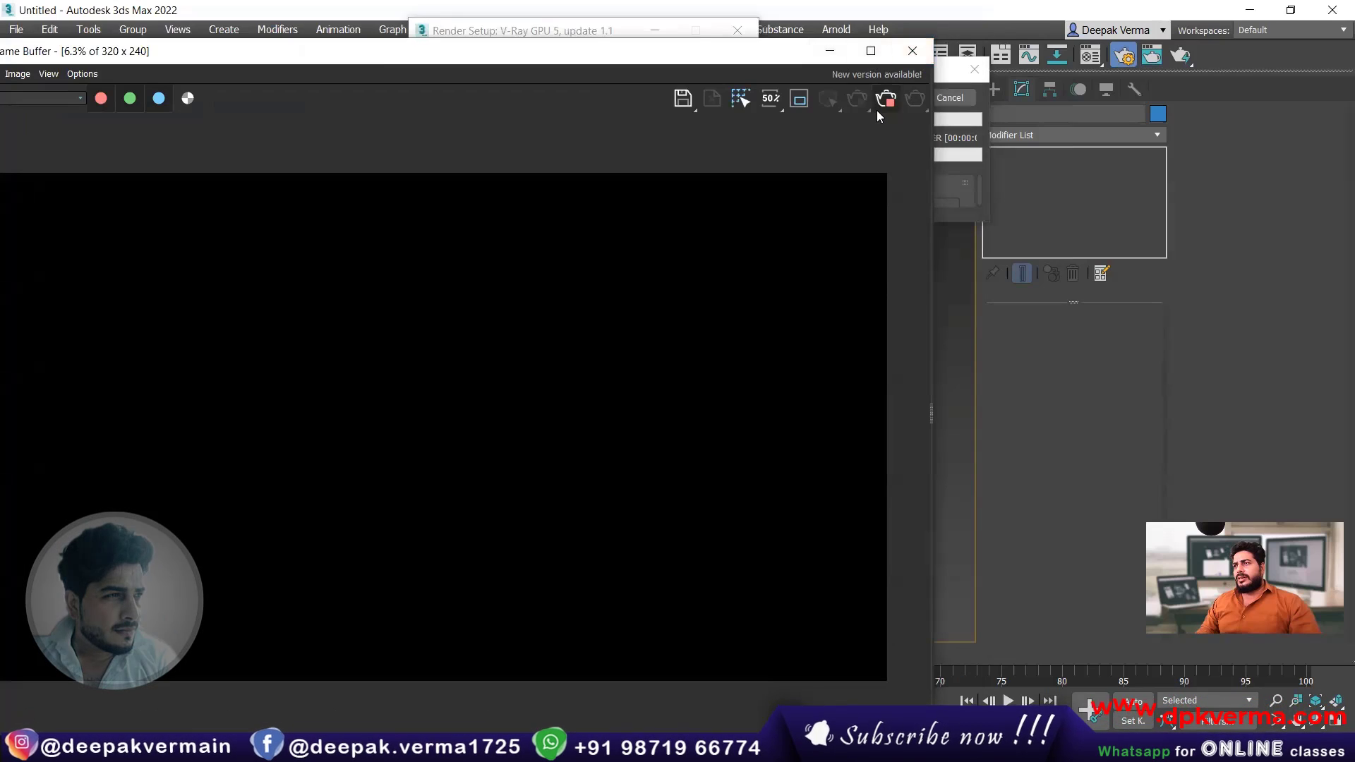
{"action": "left_click", "coordinate": [911, 51]}
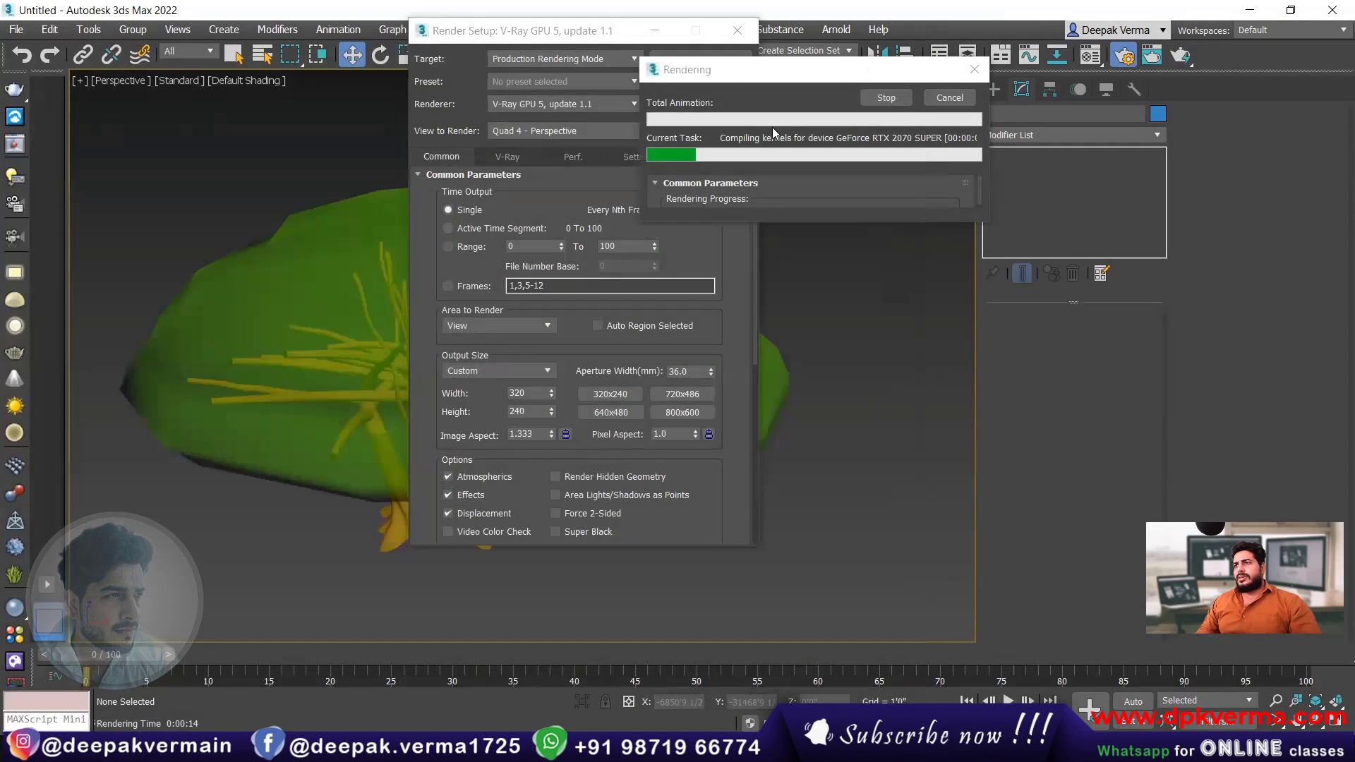
{"action": "left_click", "coordinate": [960, 98]}
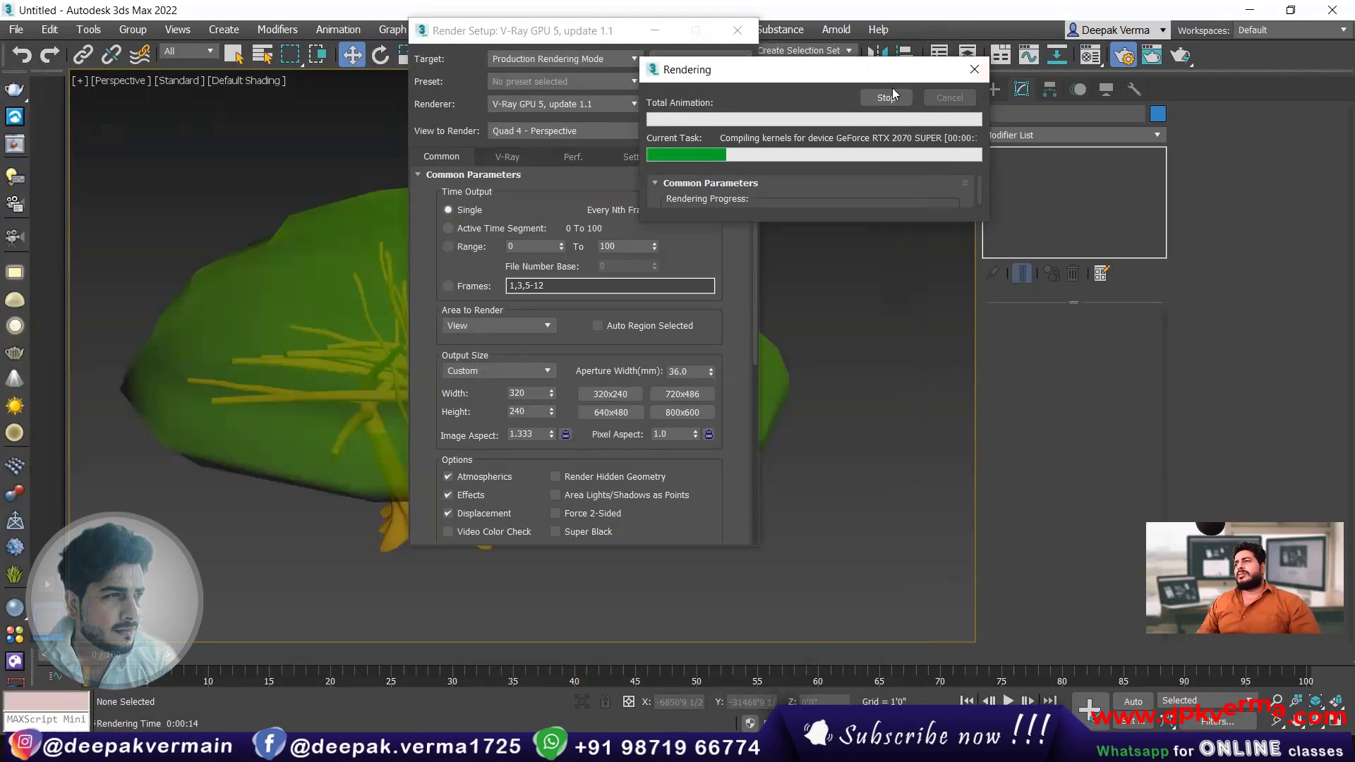
{"action": "left_click_drag", "start_coordinate": [863, 76], "coordinate": [829, 118]}
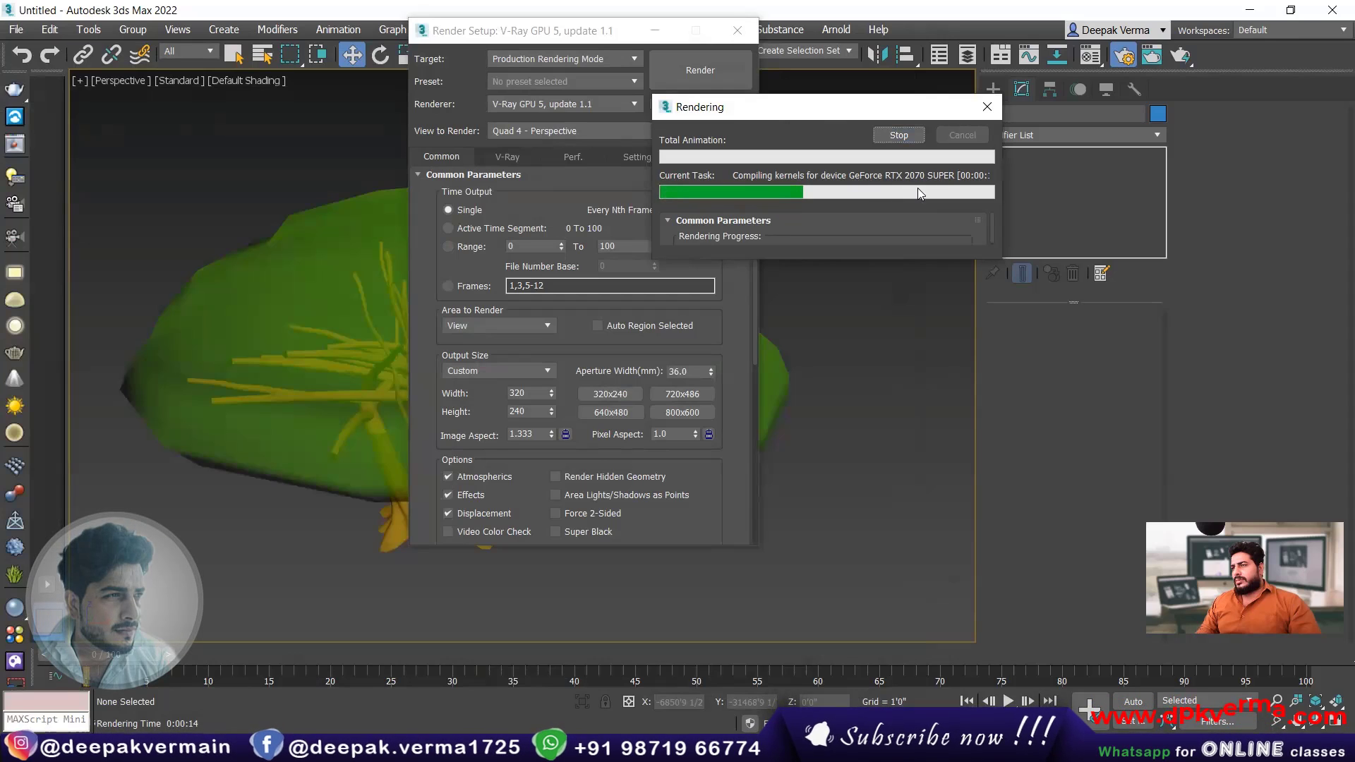
{"action": "left_click", "coordinate": [729, 31]}
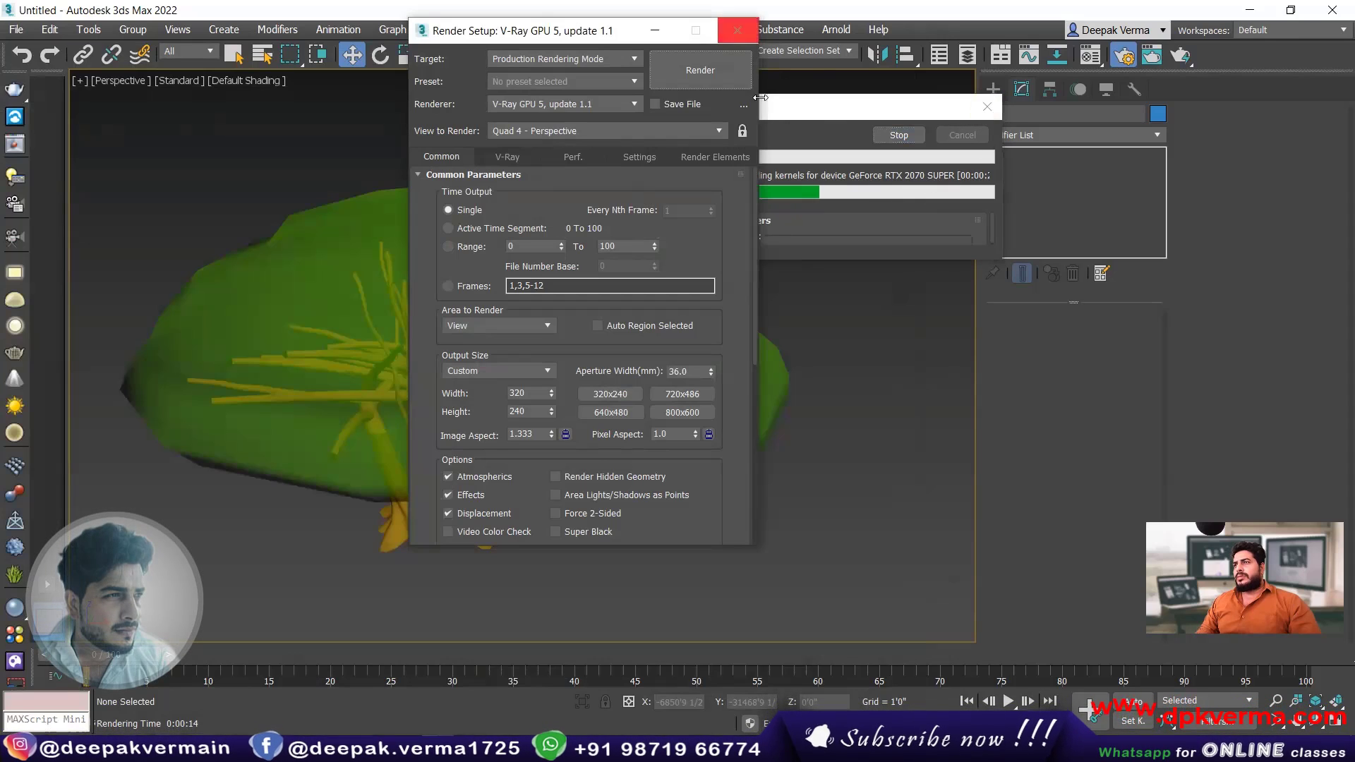
{"action": "left_click", "coordinate": [830, 182]}
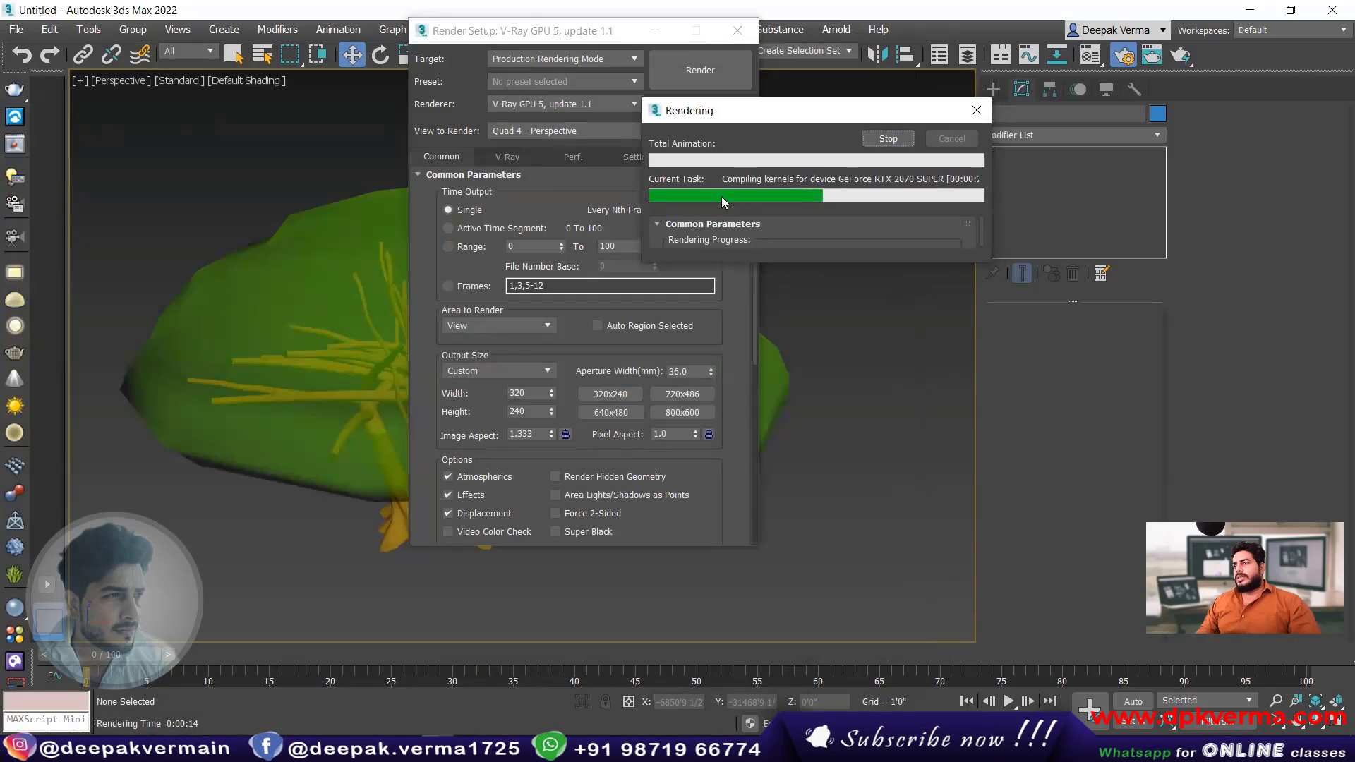
{"action": "left_click", "coordinate": [662, 223]}
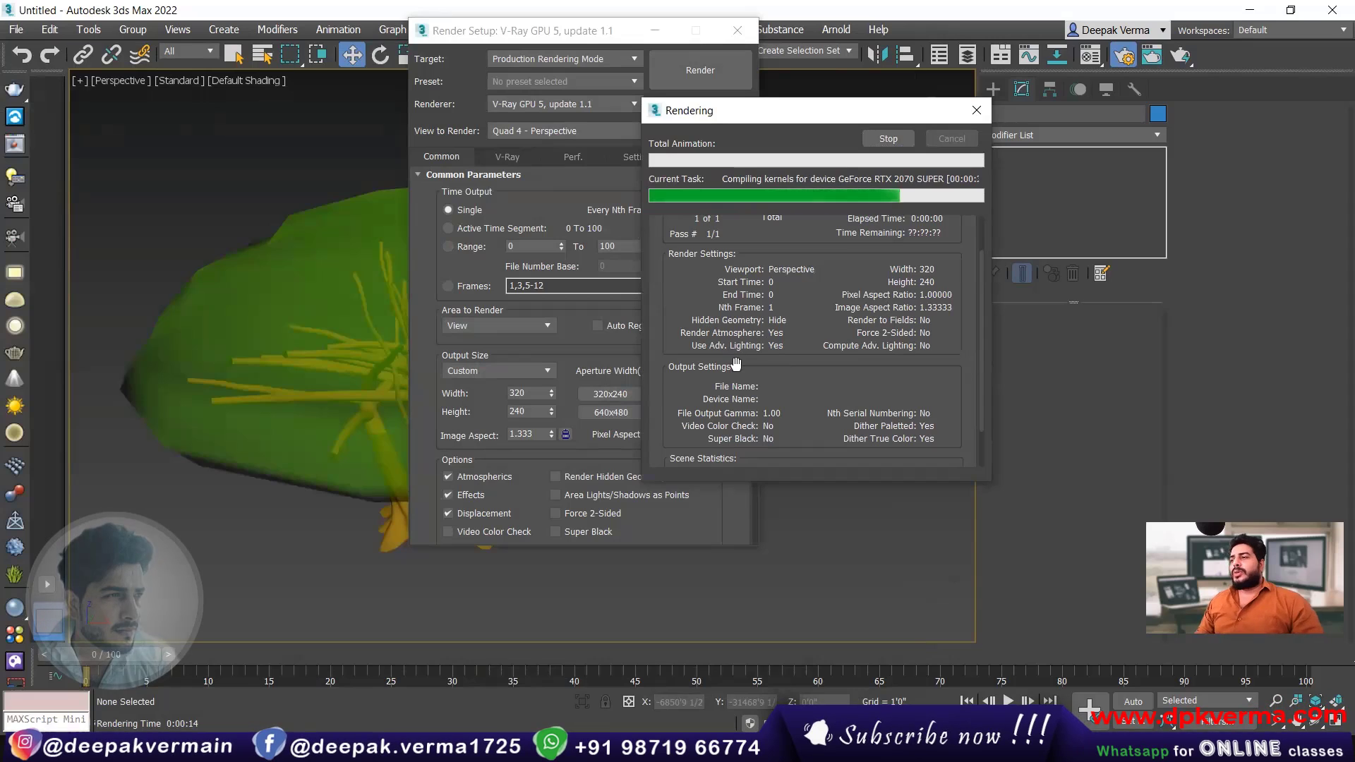
{"action": "scroll", "coordinate": [823, 339], "scroll_direction": "up", "scroll_amount": 2}
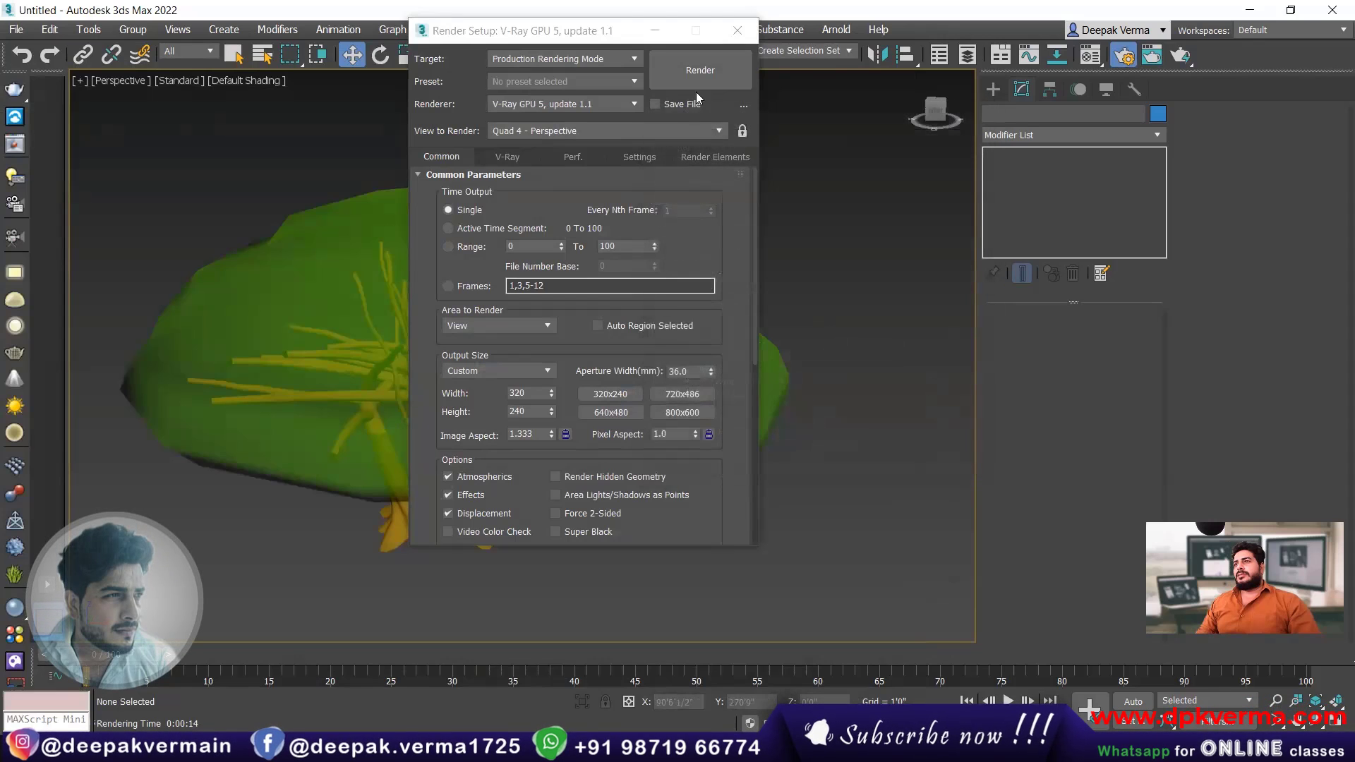
{"action": "left_click", "coordinate": [737, 30]}
- Change the production renderer to Scanline Renderer, render the perspective view at 320x240, and close the rendered image and Render Setup
{"action": "left_click", "coordinate": [481, 30]}
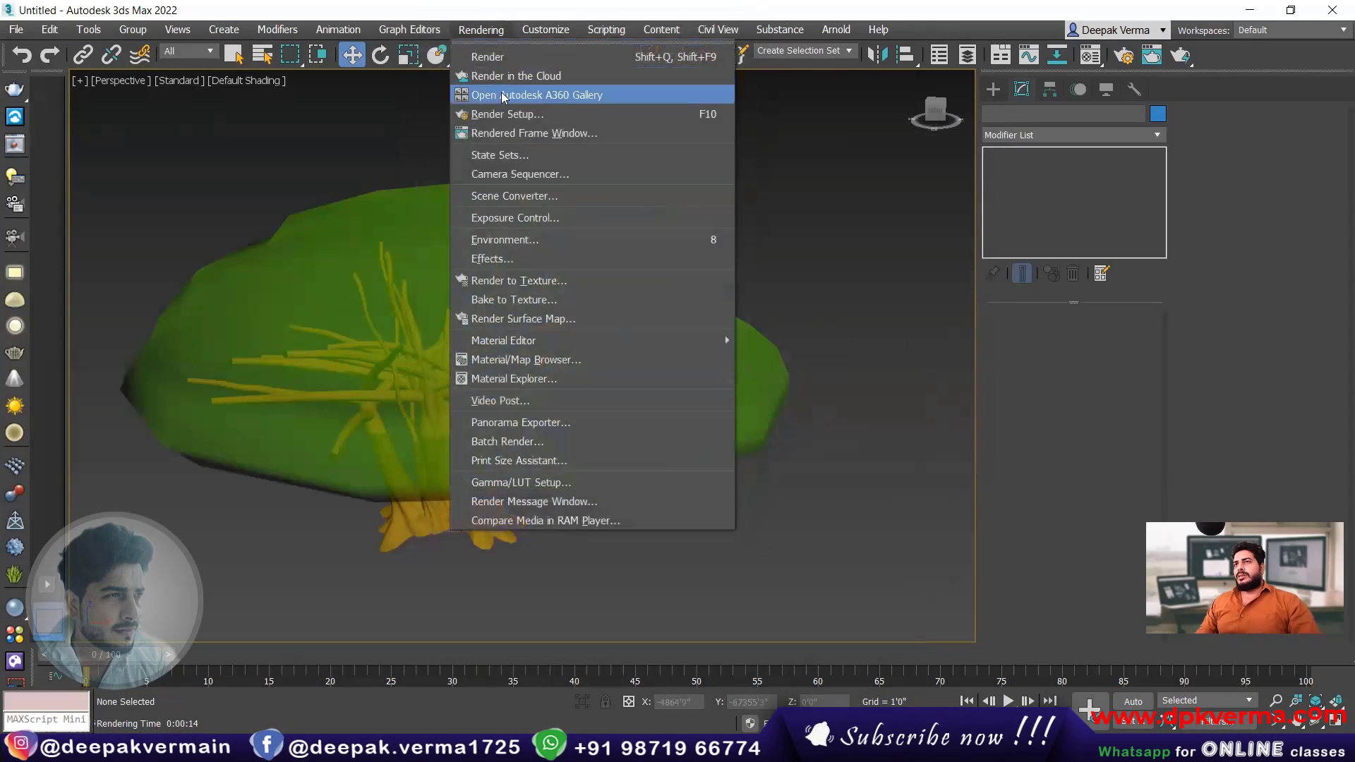
{"action": "left_click", "coordinate": [508, 112]}
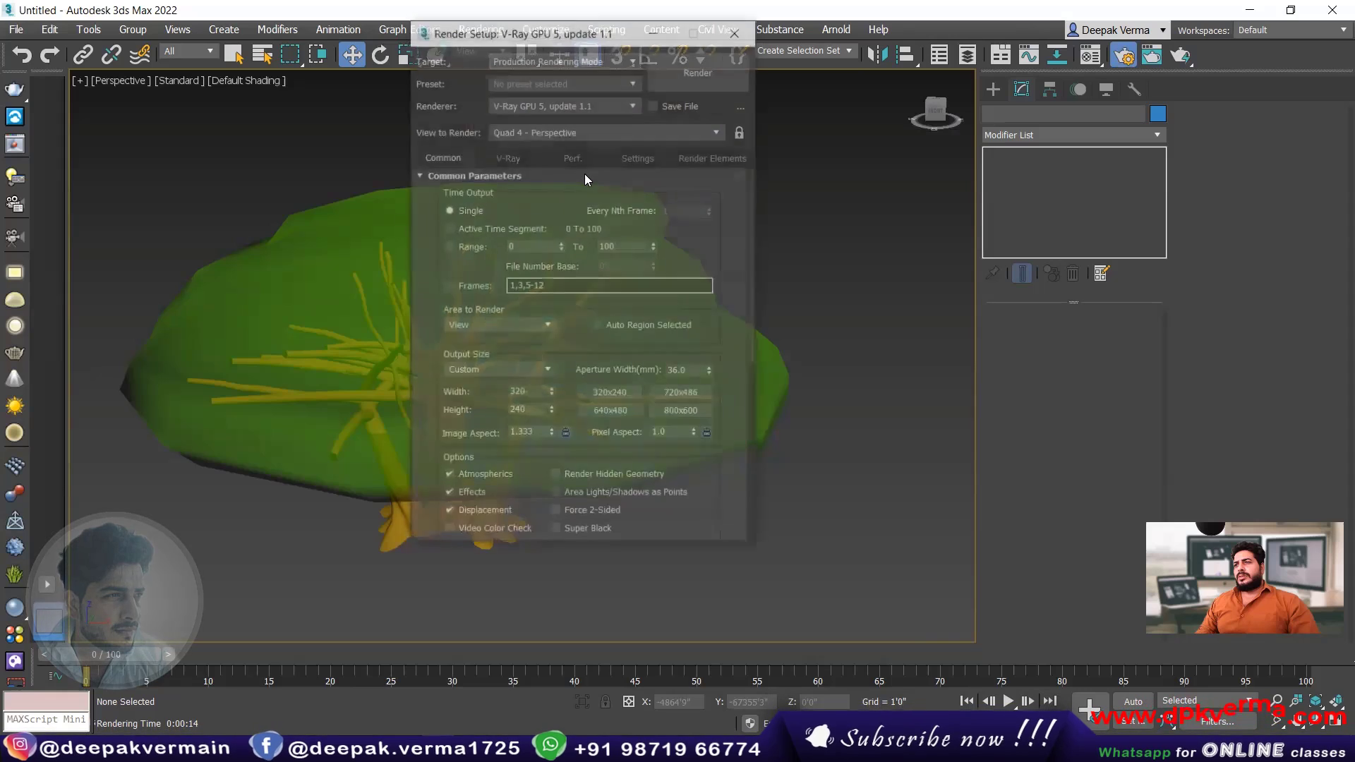
{"action": "left_click", "coordinate": [543, 106]}
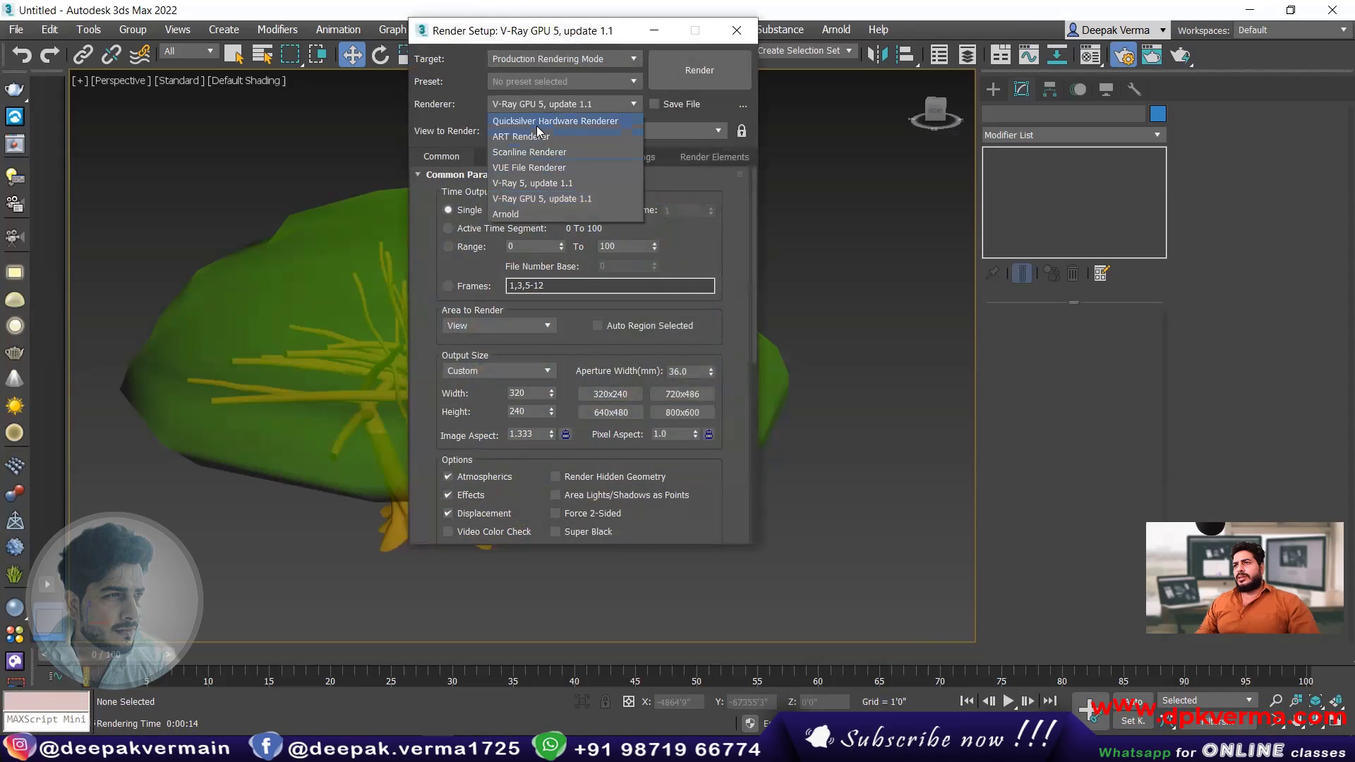
{"action": "left_click", "coordinate": [538, 151]}
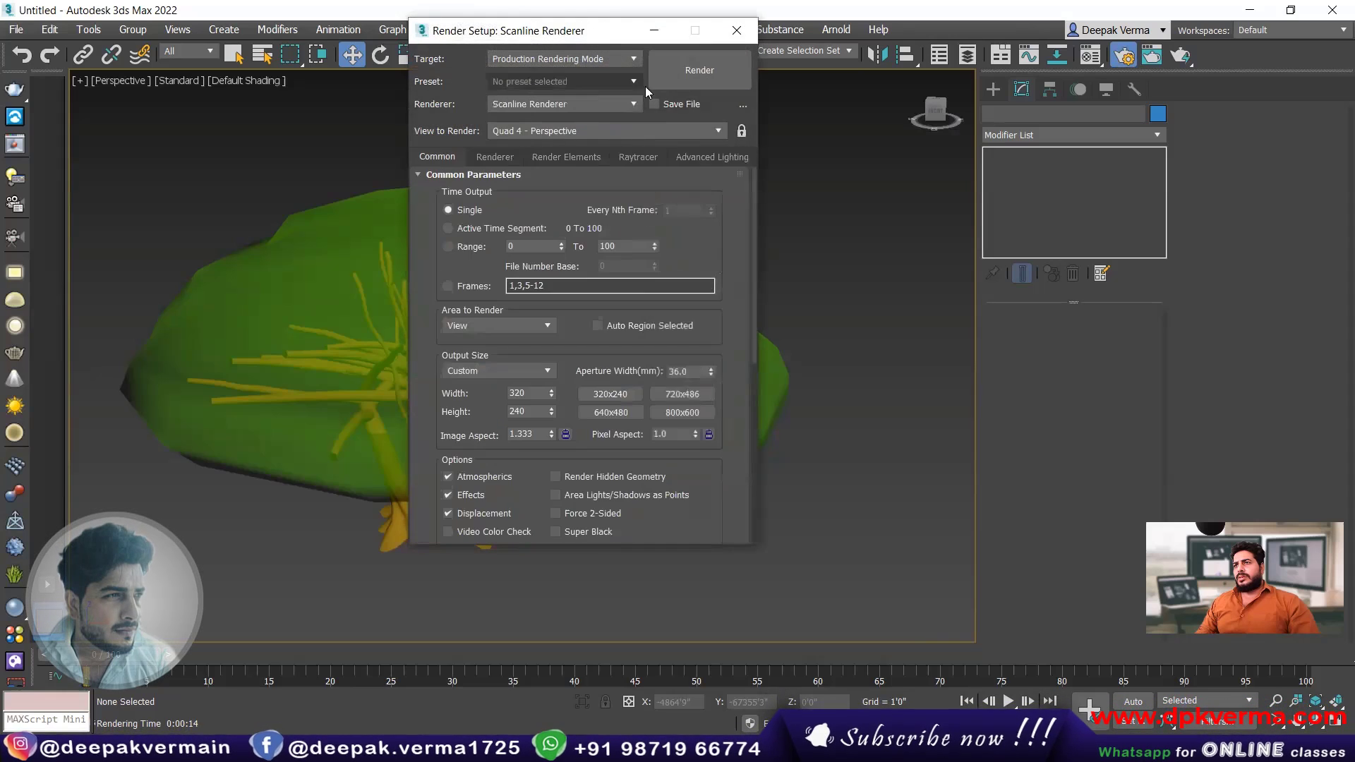
{"action": "left_click", "coordinate": [709, 75]}
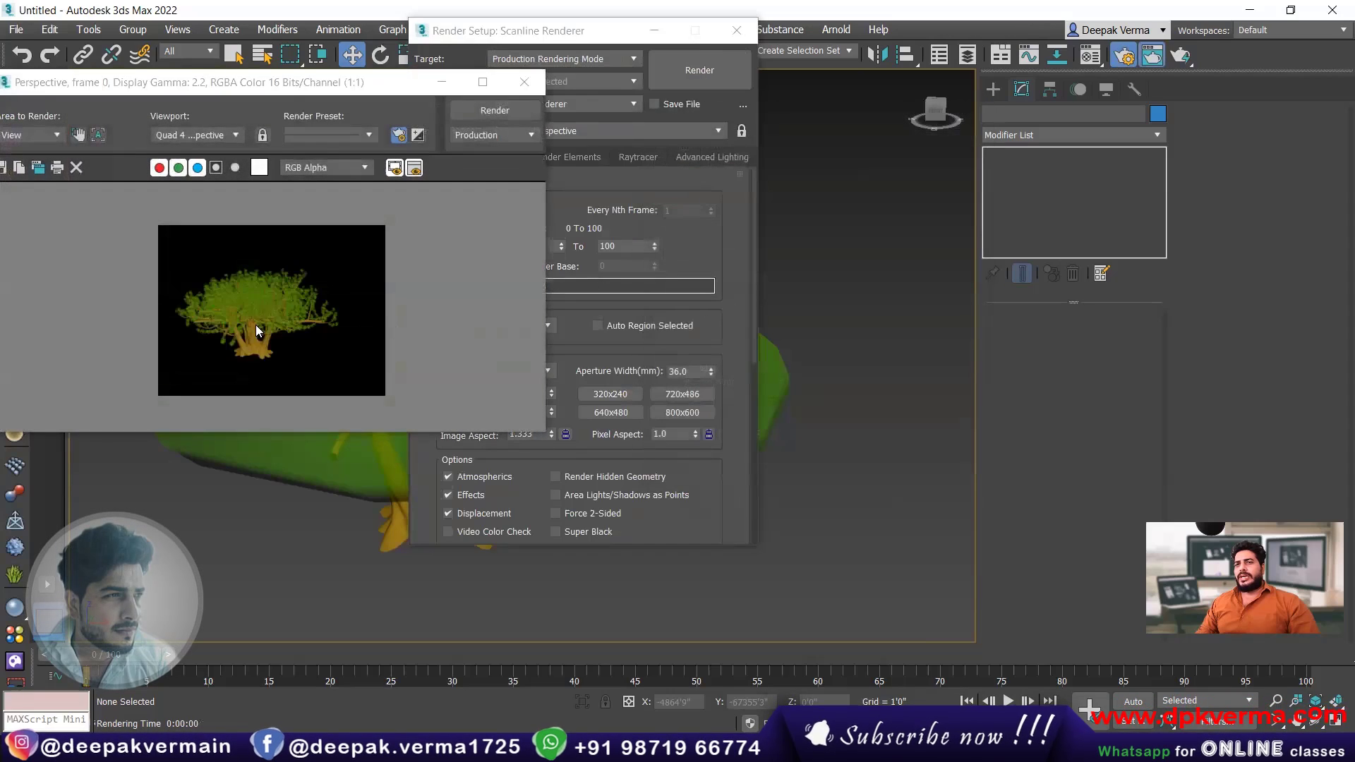
{"action": "left_click", "coordinate": [525, 82]}
{"action": "left_click", "coordinate": [736, 30]}
- Place a Generic Palm and a Scotch Pine from the AEC Extended foliage beside the banyan tree
{"action": "scroll", "coordinate": [603, 332], "scroll_direction": "down", "scroll_amount": 3}
{"action": "middle_click_drag", "start_coordinate": [603, 333], "coordinate": [395, 304], "text": "alt"}
{"action": "left_click", "coordinate": [586, 324]}
{"action": "left_click", "coordinate": [993, 90]}
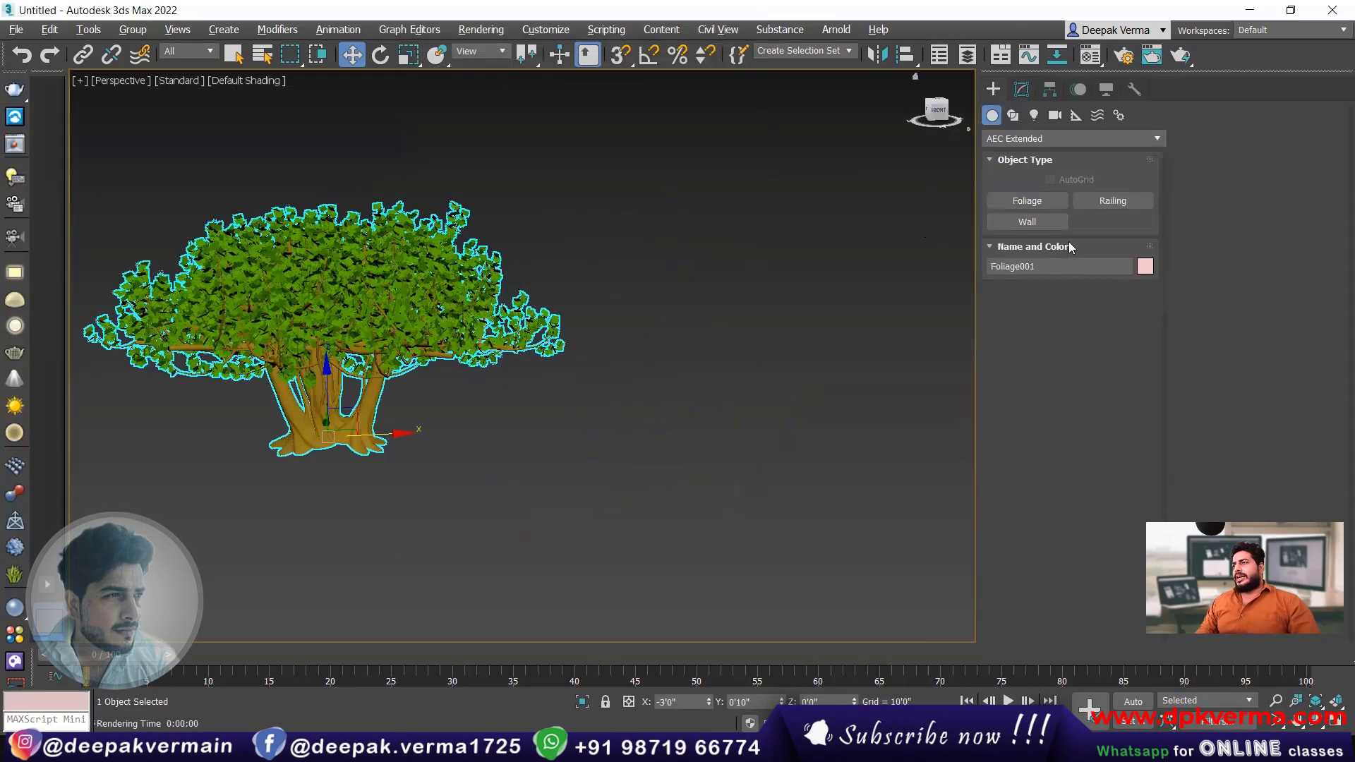
{"action": "left_click", "coordinate": [1051, 439]}
{"action": "left_click", "coordinate": [657, 385]}
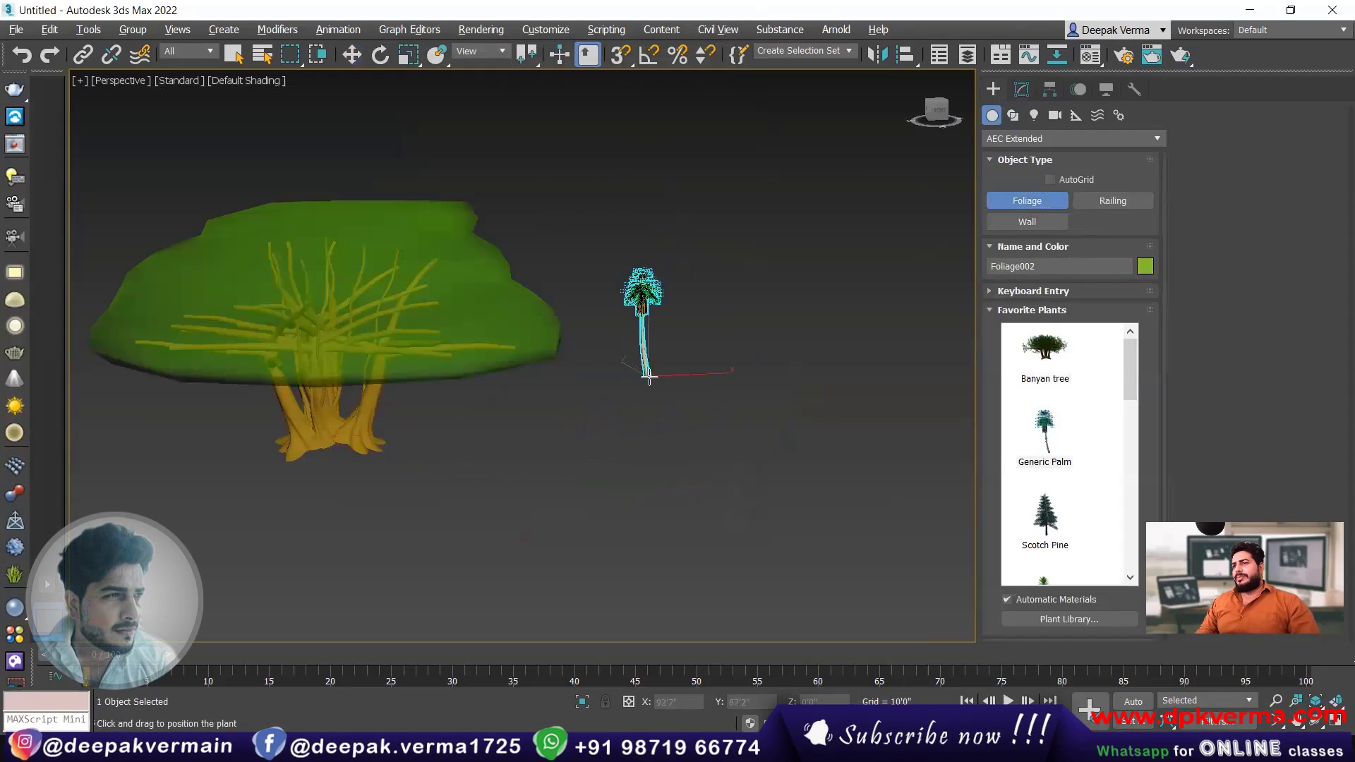
{"action": "left_click", "coordinate": [1045, 519]}
{"action": "left_click", "coordinate": [746, 443]}
- Add two more trees, including an American Elm, on either side of the palm and pine, plus a Big Yucca
{"action": "scroll", "coordinate": [1074, 579], "scroll_direction": "down", "scroll_amount": 3}
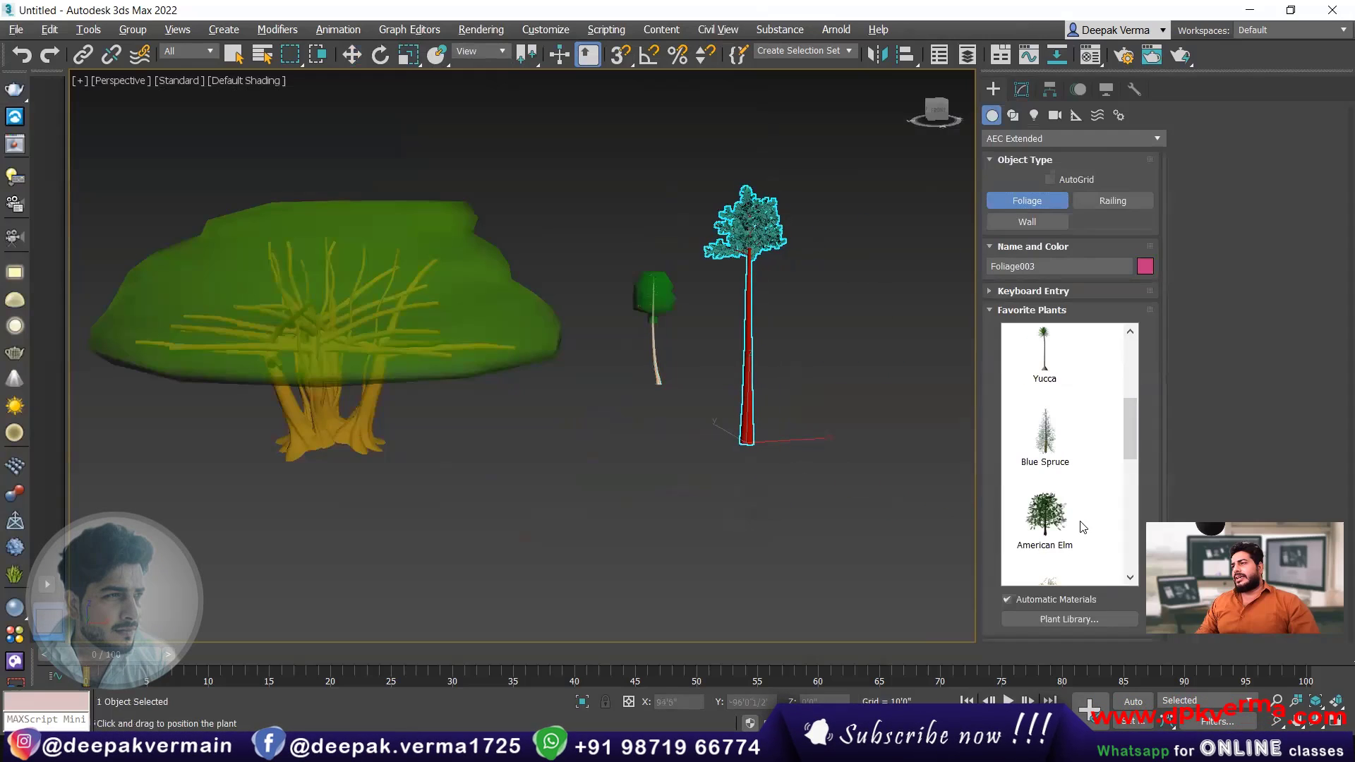
{"action": "left_click", "coordinate": [1045, 519]}
{"action": "left_click_drag", "start_coordinate": [859, 458], "coordinate": [585, 453]}
{"action": "left_click", "coordinate": [833, 394]}
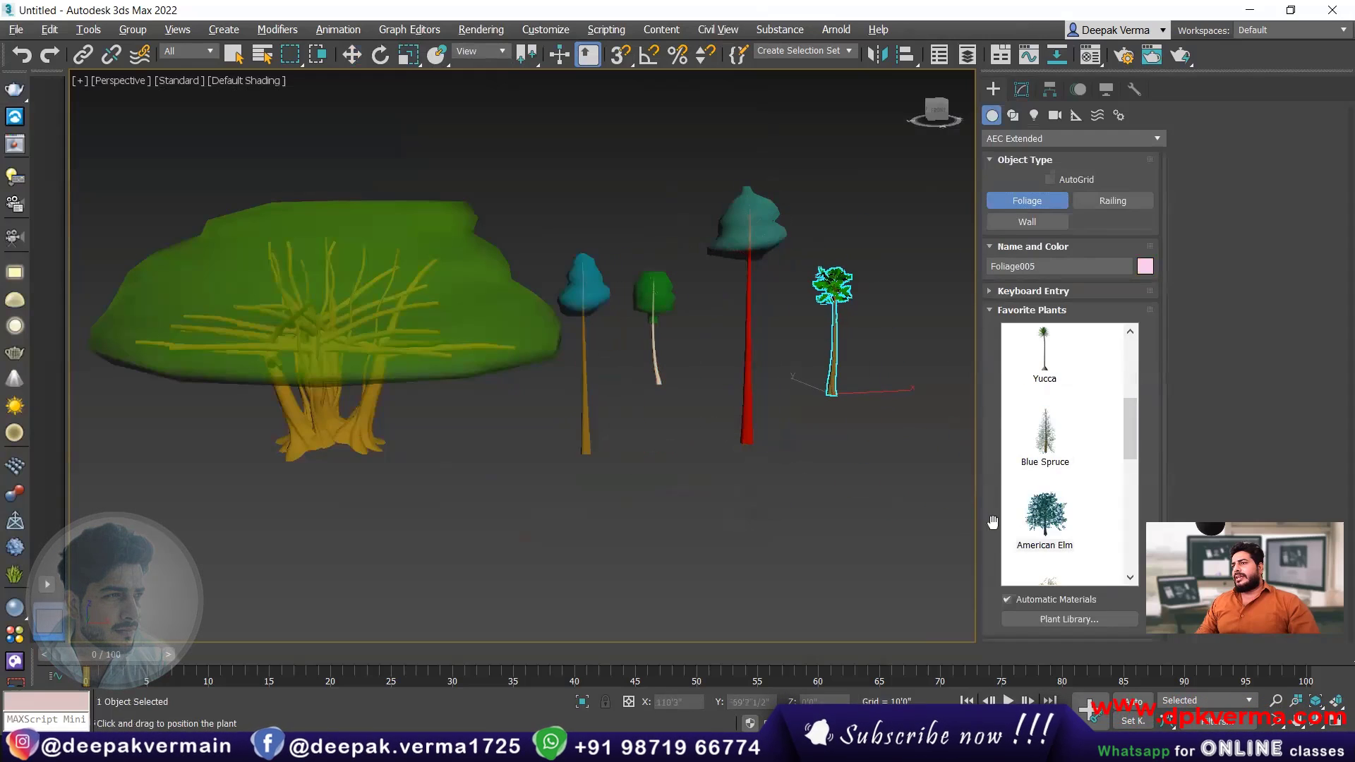
{"action": "scroll", "coordinate": [1064, 533], "scroll_direction": "down", "scroll_amount": 5}
{"action": "left_click", "coordinate": [1055, 475]}
{"action": "left_click_drag", "start_coordinate": [910, 481], "coordinate": [834, 471]}
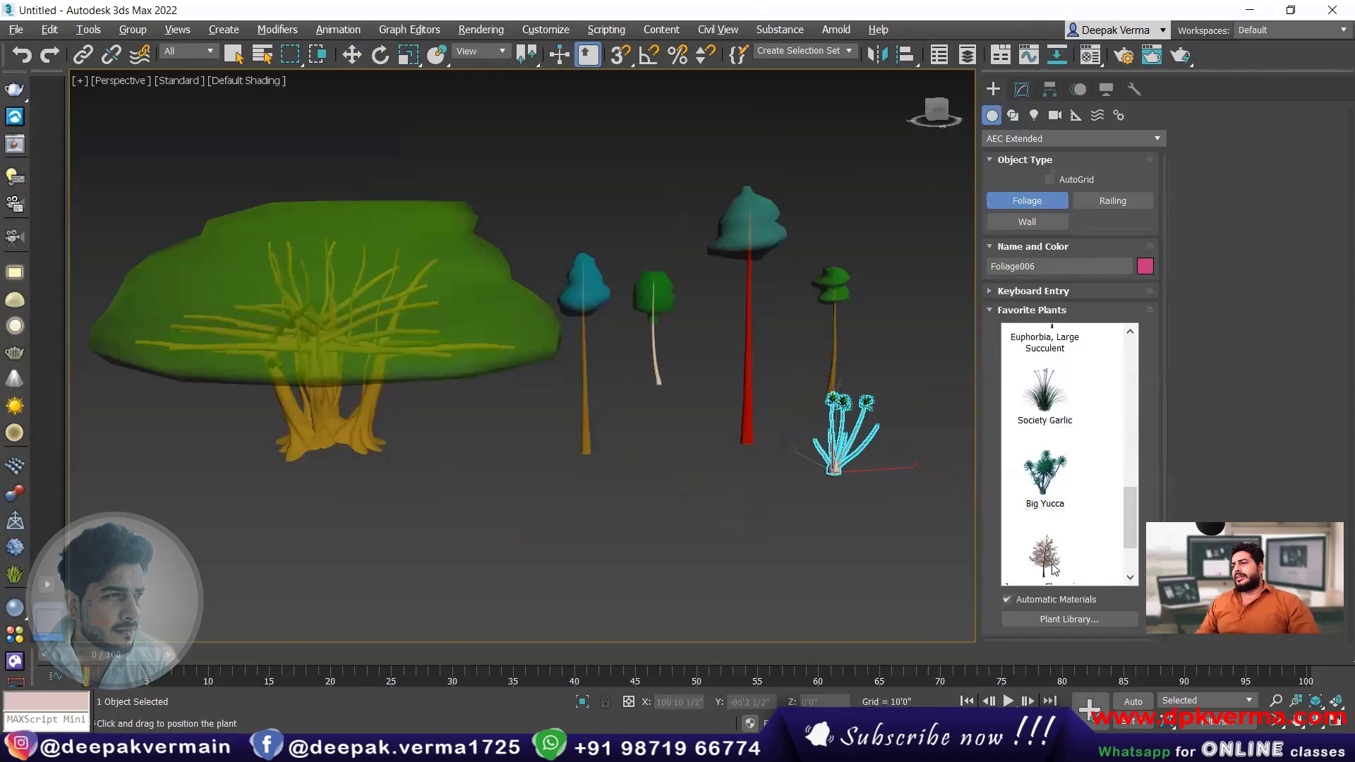
- Place two Japanese Flowering Cherry, Spring trees and a Generic Oak in front of the other trees
{"action": "left_click", "coordinate": [1050, 563]}
{"action": "left_click_drag", "start_coordinate": [748, 528], "coordinate": [630, 508]}
{"action": "scroll", "coordinate": [1059, 536], "scroll_direction": "down", "scroll_amount": 1}
{"action": "left_click", "coordinate": [1048, 544]}
{"action": "left_click_drag", "start_coordinate": [794, 526], "coordinate": [746, 554]}
{"action": "left_click", "coordinate": [1051, 489]}
{"action": "left_click_drag", "start_coordinate": [540, 526], "coordinate": [518, 534]}
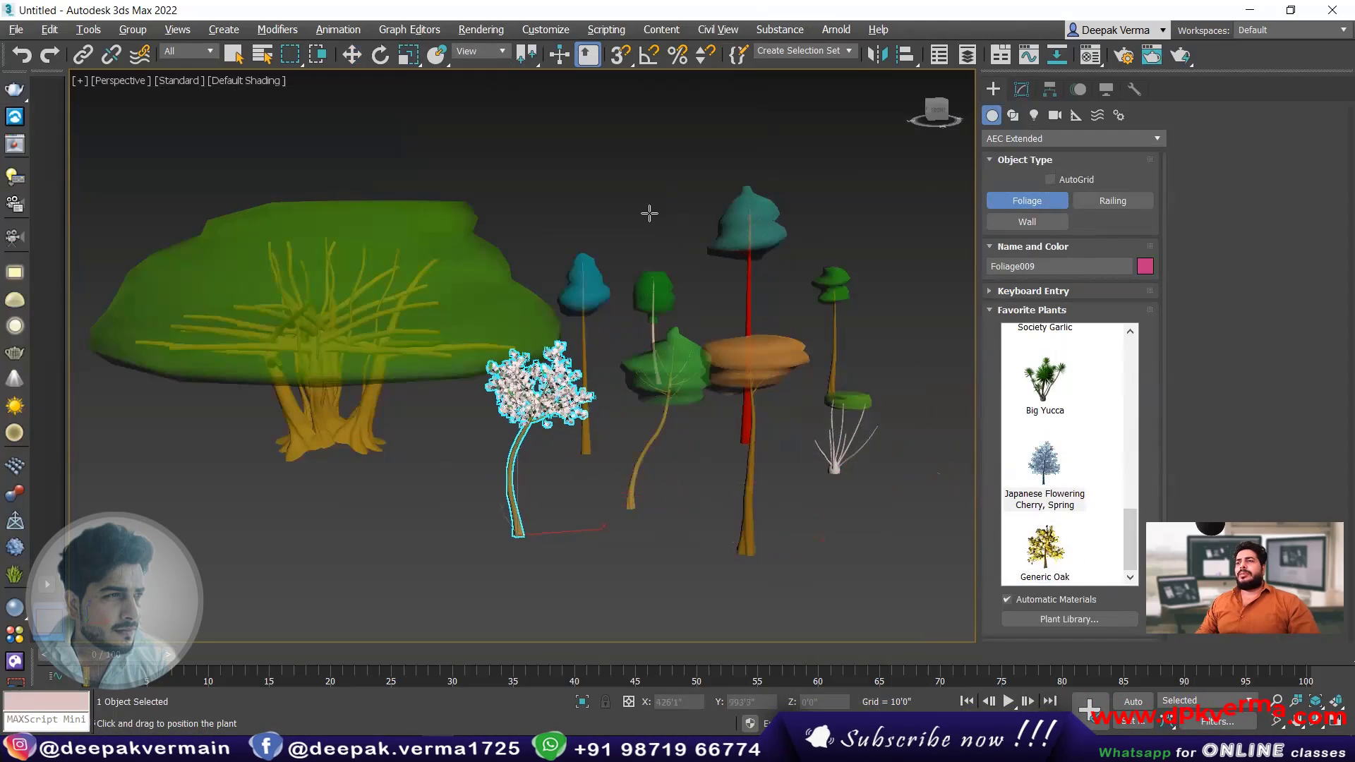
- Finish placing foliage and select the plants one after another to compare their canopy and full-leaf display
{"action": "key", "text": "w"}
{"action": "left_click", "coordinate": [640, 203]}
{"action": "left_click", "coordinate": [584, 293]}
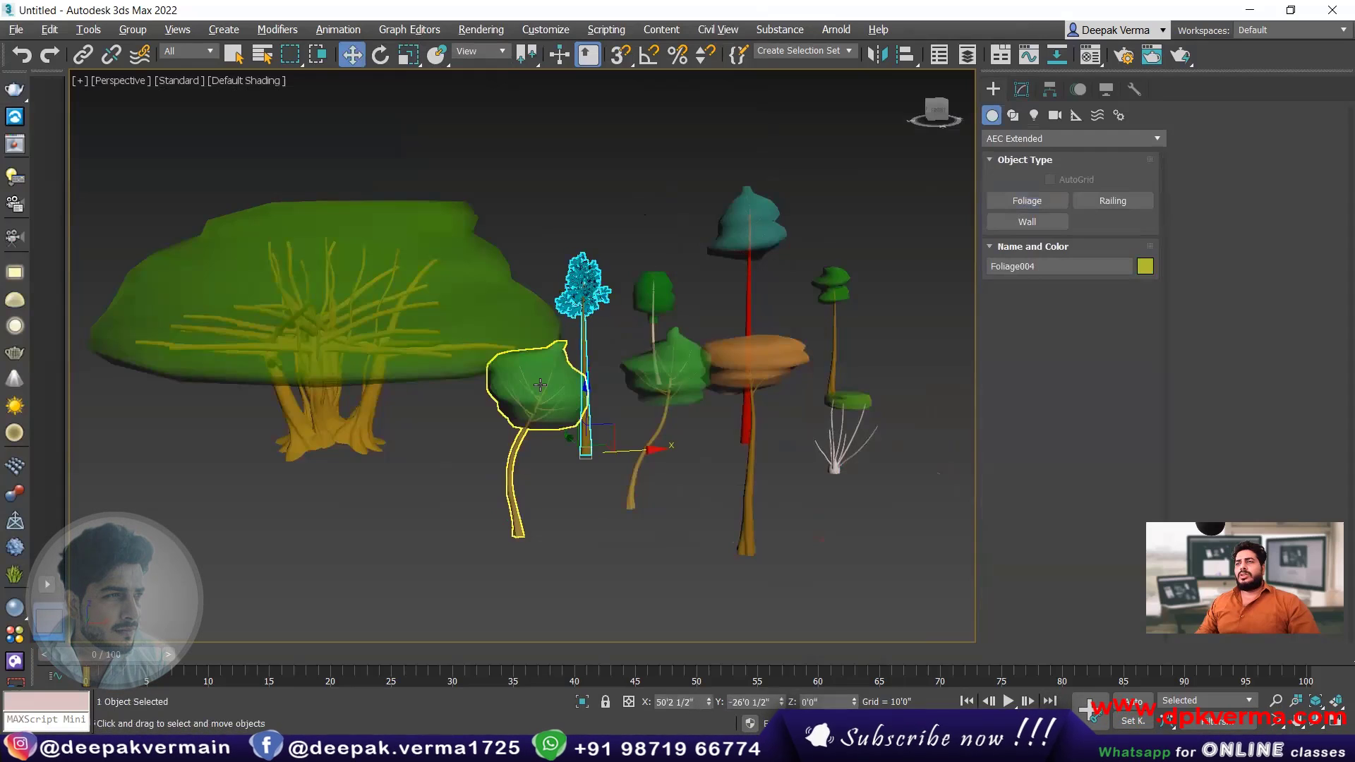
{"action": "left_click", "coordinate": [540, 385]}
{"action": "left_click", "coordinate": [663, 374]}
{"action": "left_click", "coordinate": [654, 293]}
{"action": "left_click", "coordinate": [746, 229]}
{"action": "left_click", "coordinate": [808, 322]}
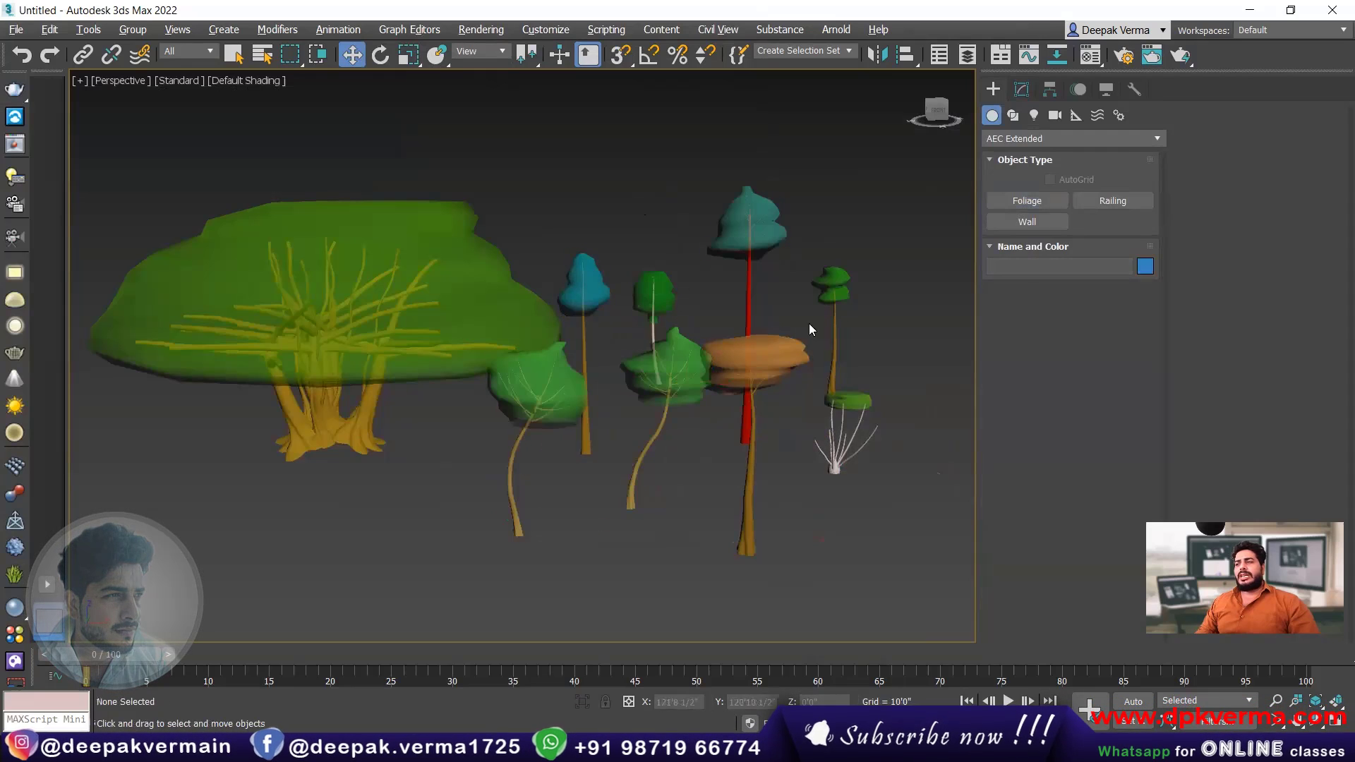
{"action": "left_click", "coordinate": [835, 381]}
{"action": "left_click", "coordinate": [751, 354]}
- Delete all the foliage from the scene and reset the perspective view to the empty grid
{"action": "scroll", "coordinate": [750, 357], "scroll_direction": "down", "scroll_amount": 5}
{"action": "middle_click_drag", "start_coordinate": [733, 398], "coordinate": [752, 425]}
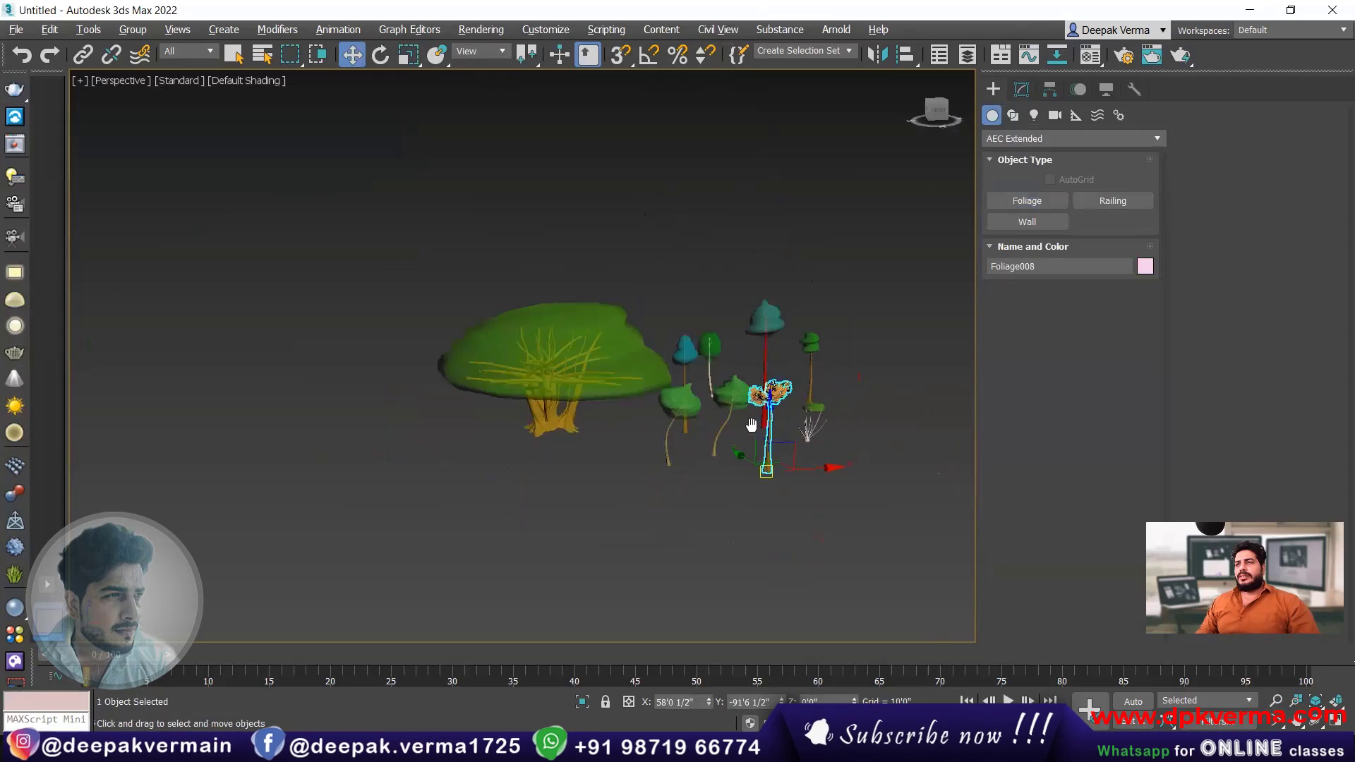
{"action": "left_click_drag", "start_coordinate": [811, 294], "coordinate": [321, 519]}
{"action": "key", "text": "Delete"}
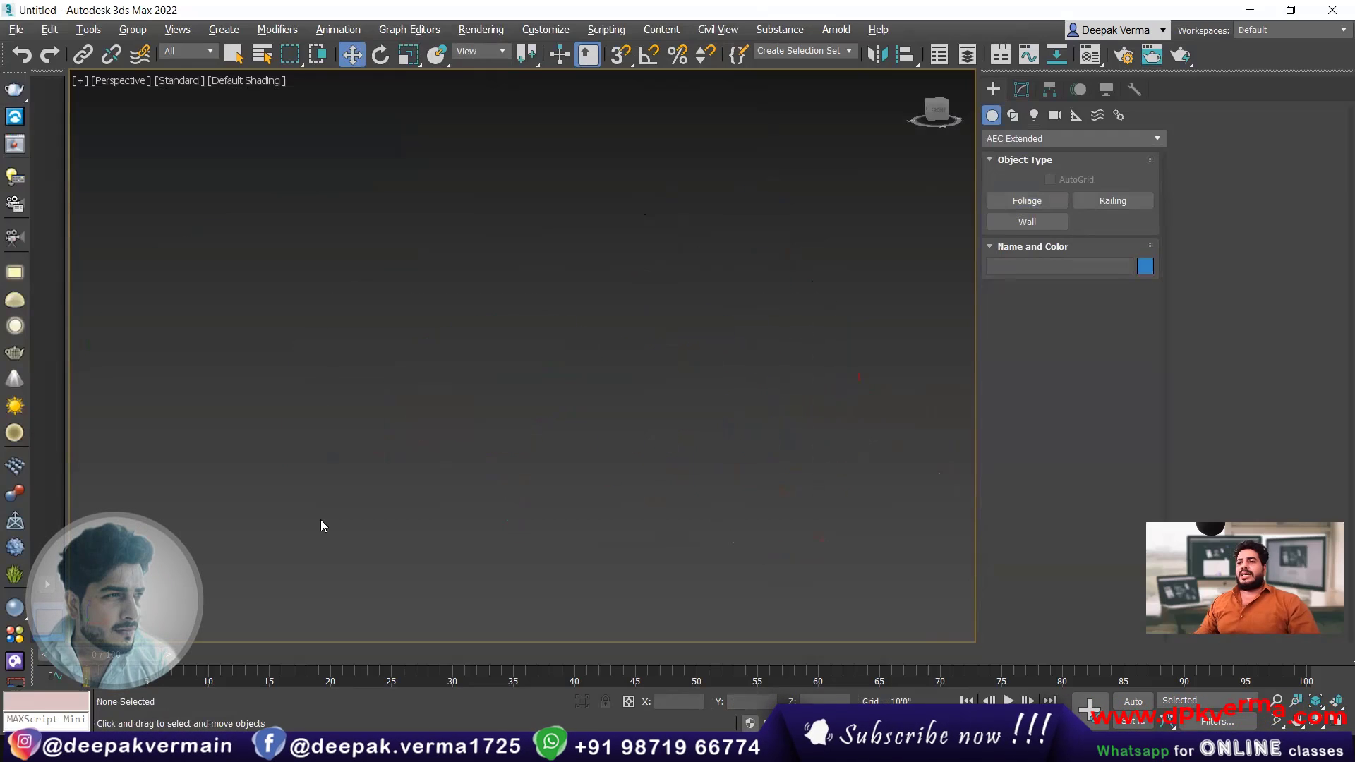
{"action": "key", "text": "z"}
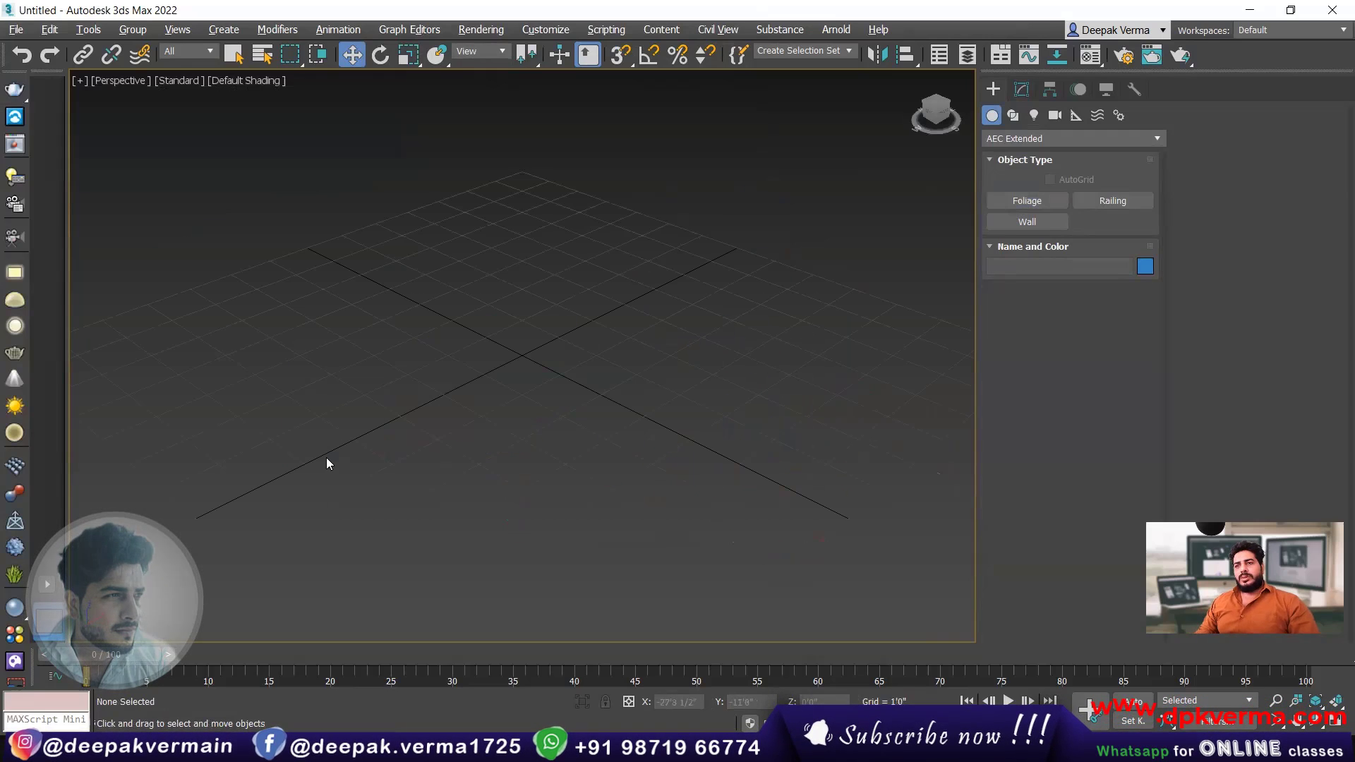